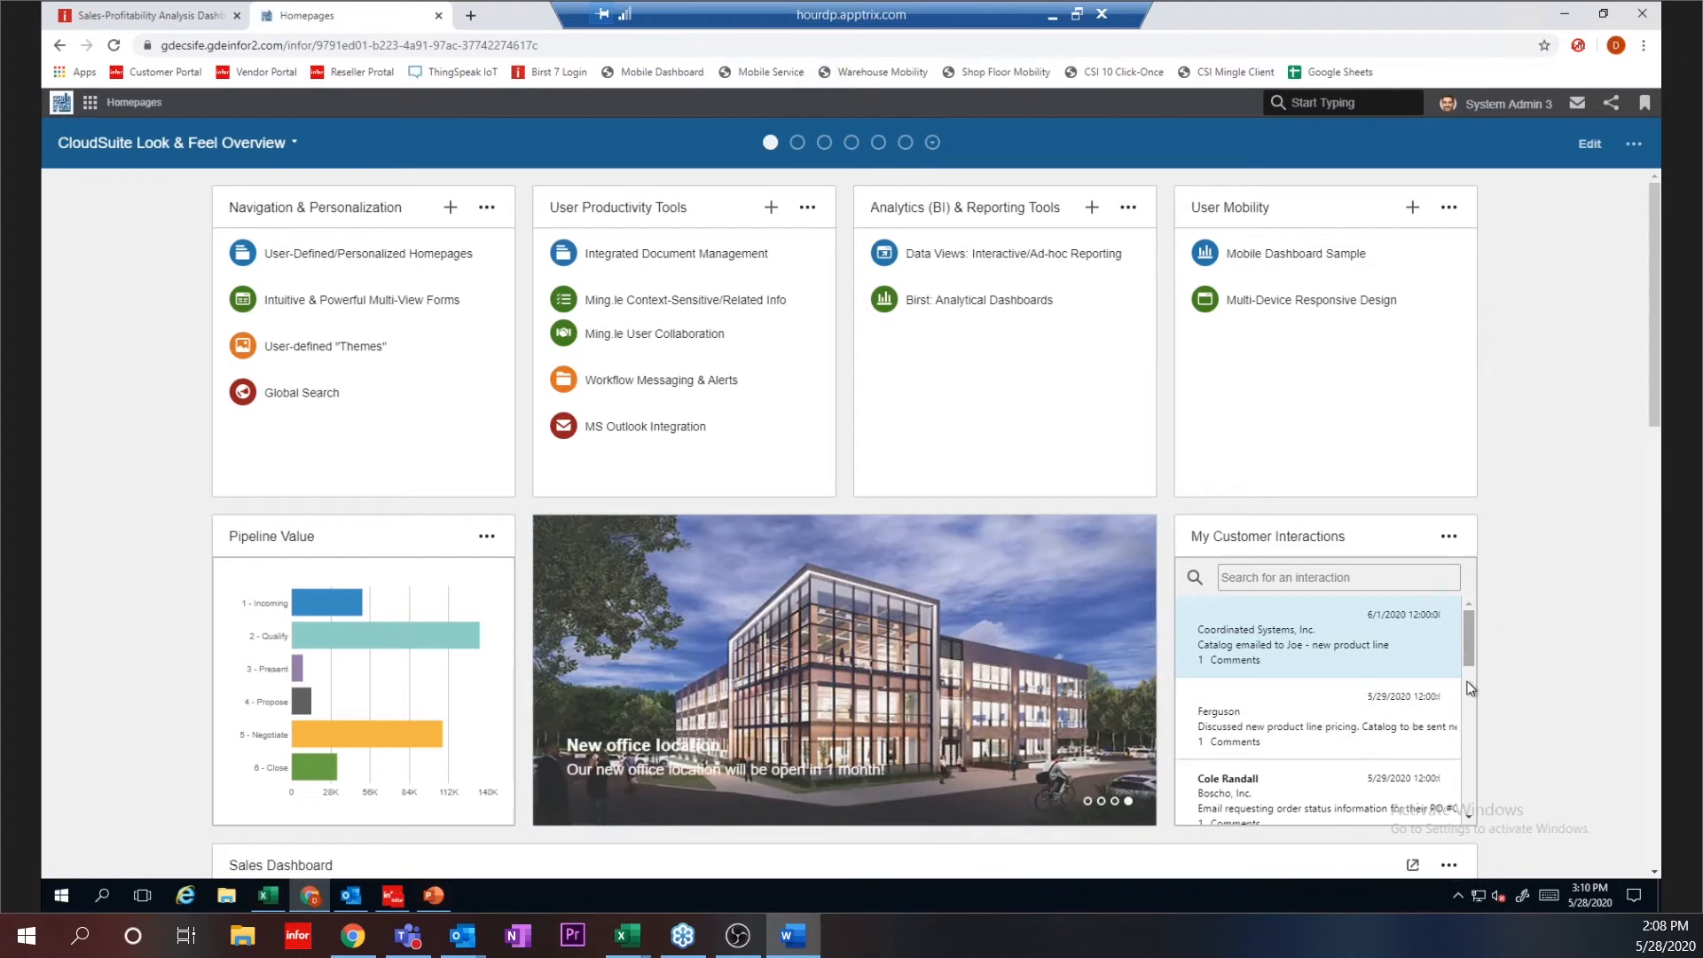
# Step: Look through the CloudSuite Look & Feel Overview homepage, from the link widgets to the Sales Dashboard and the embedded company website
pyautogui.scroll(-3, 1469, 701)
pyautogui.moveTo(1469, 760); pyautogui.dragTo(1653, 439)
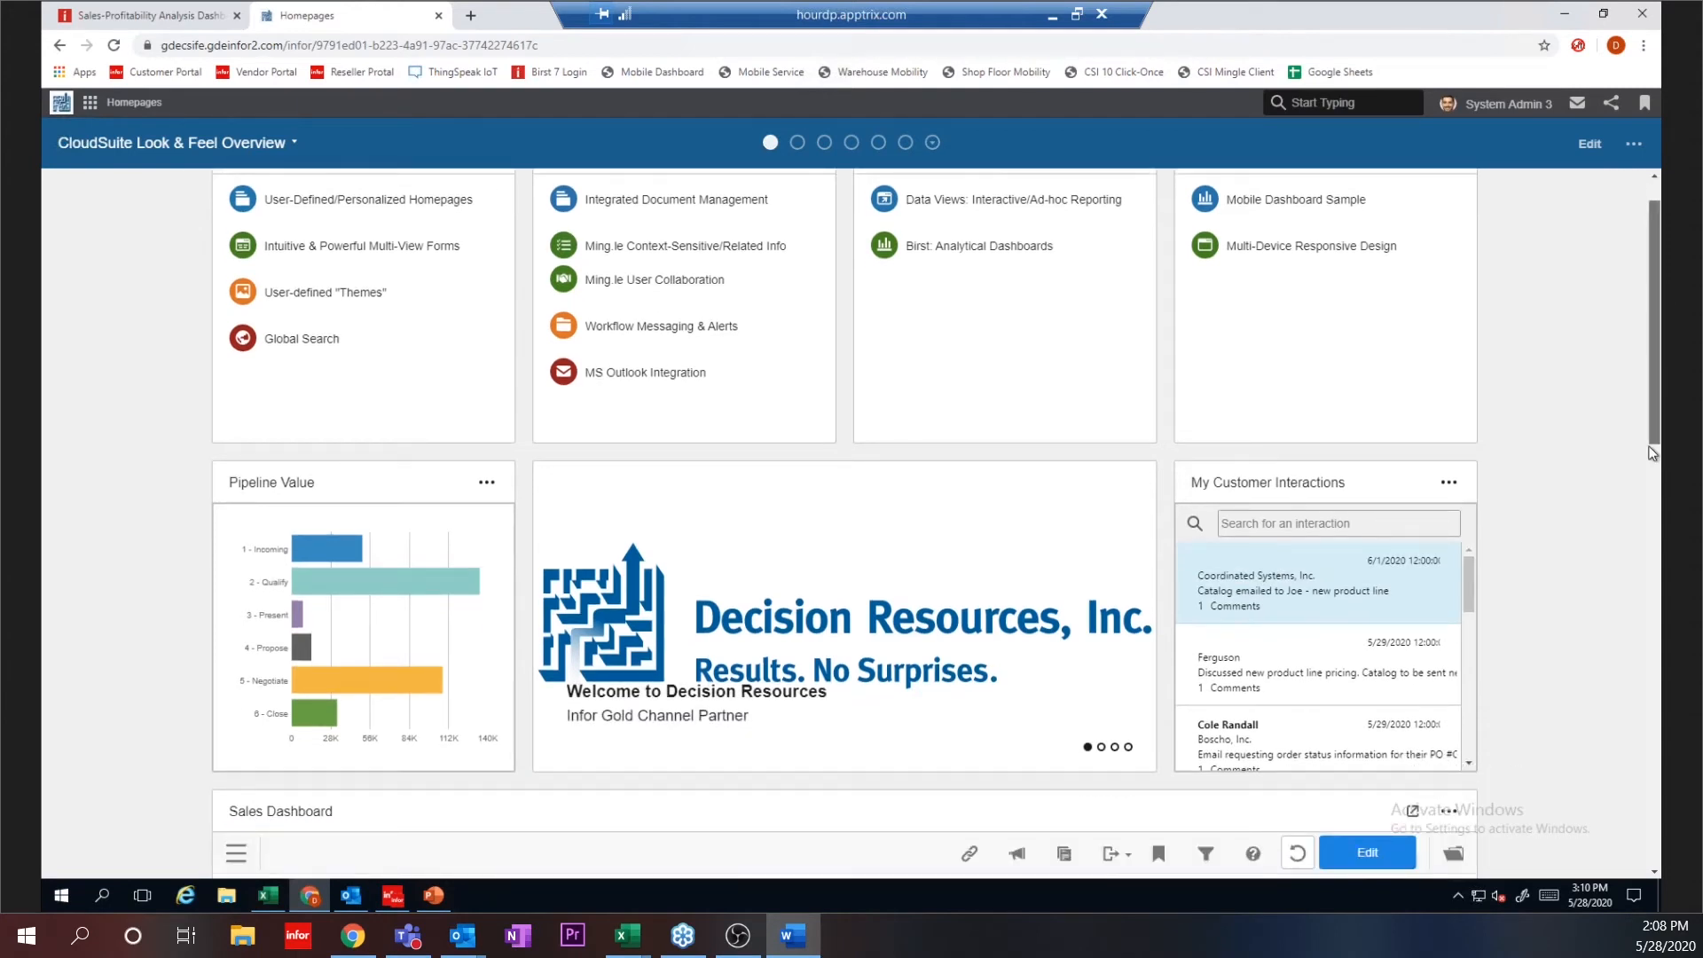
pyautogui.scroll(-2, 1651, 452)
pyautogui.scroll(-1, 1648, 477)
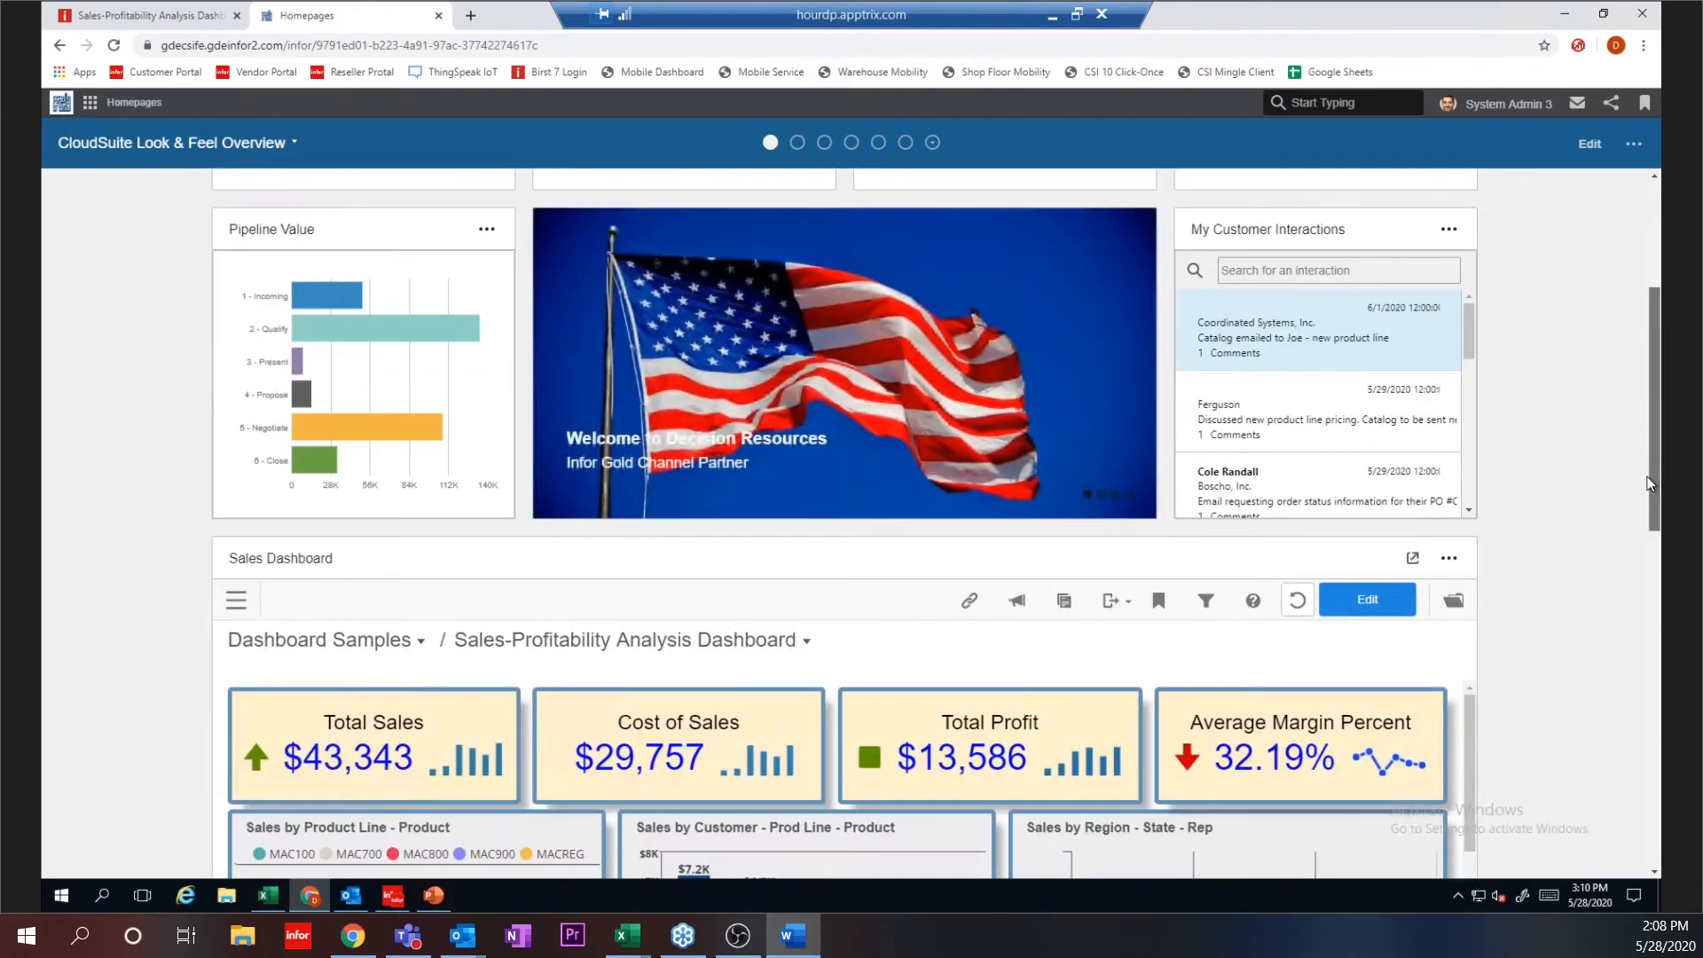
pyautogui.scroll(-1, 1654, 573)
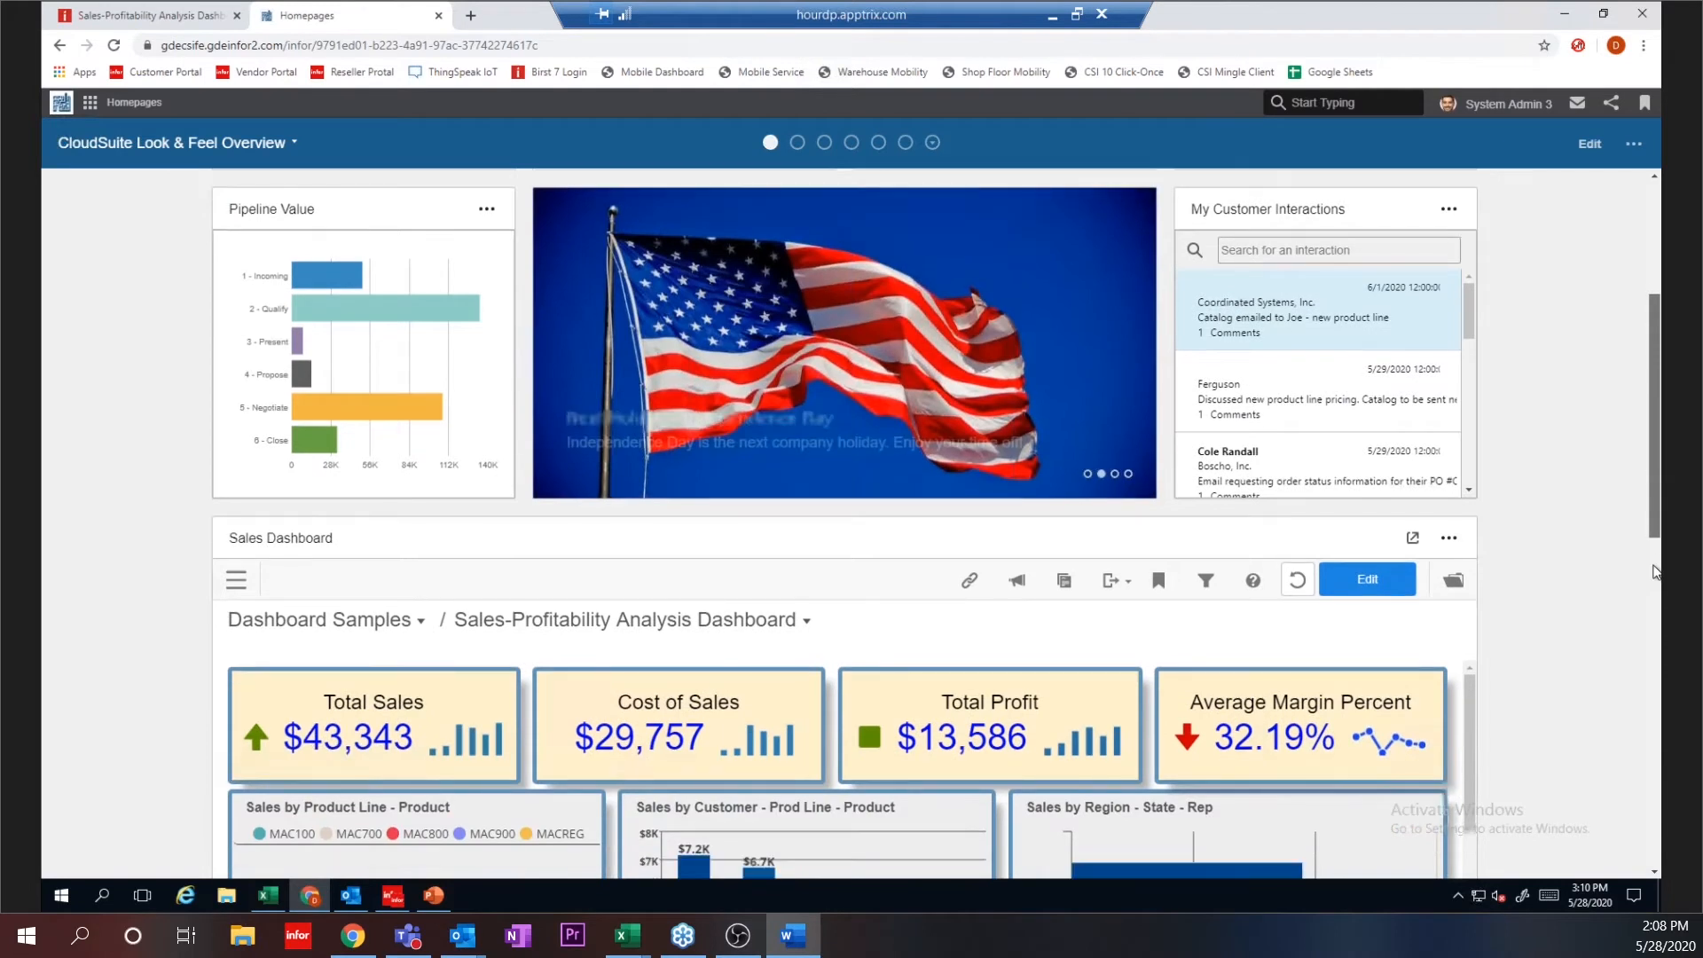
pyautogui.scroll(-3, 1655, 572)
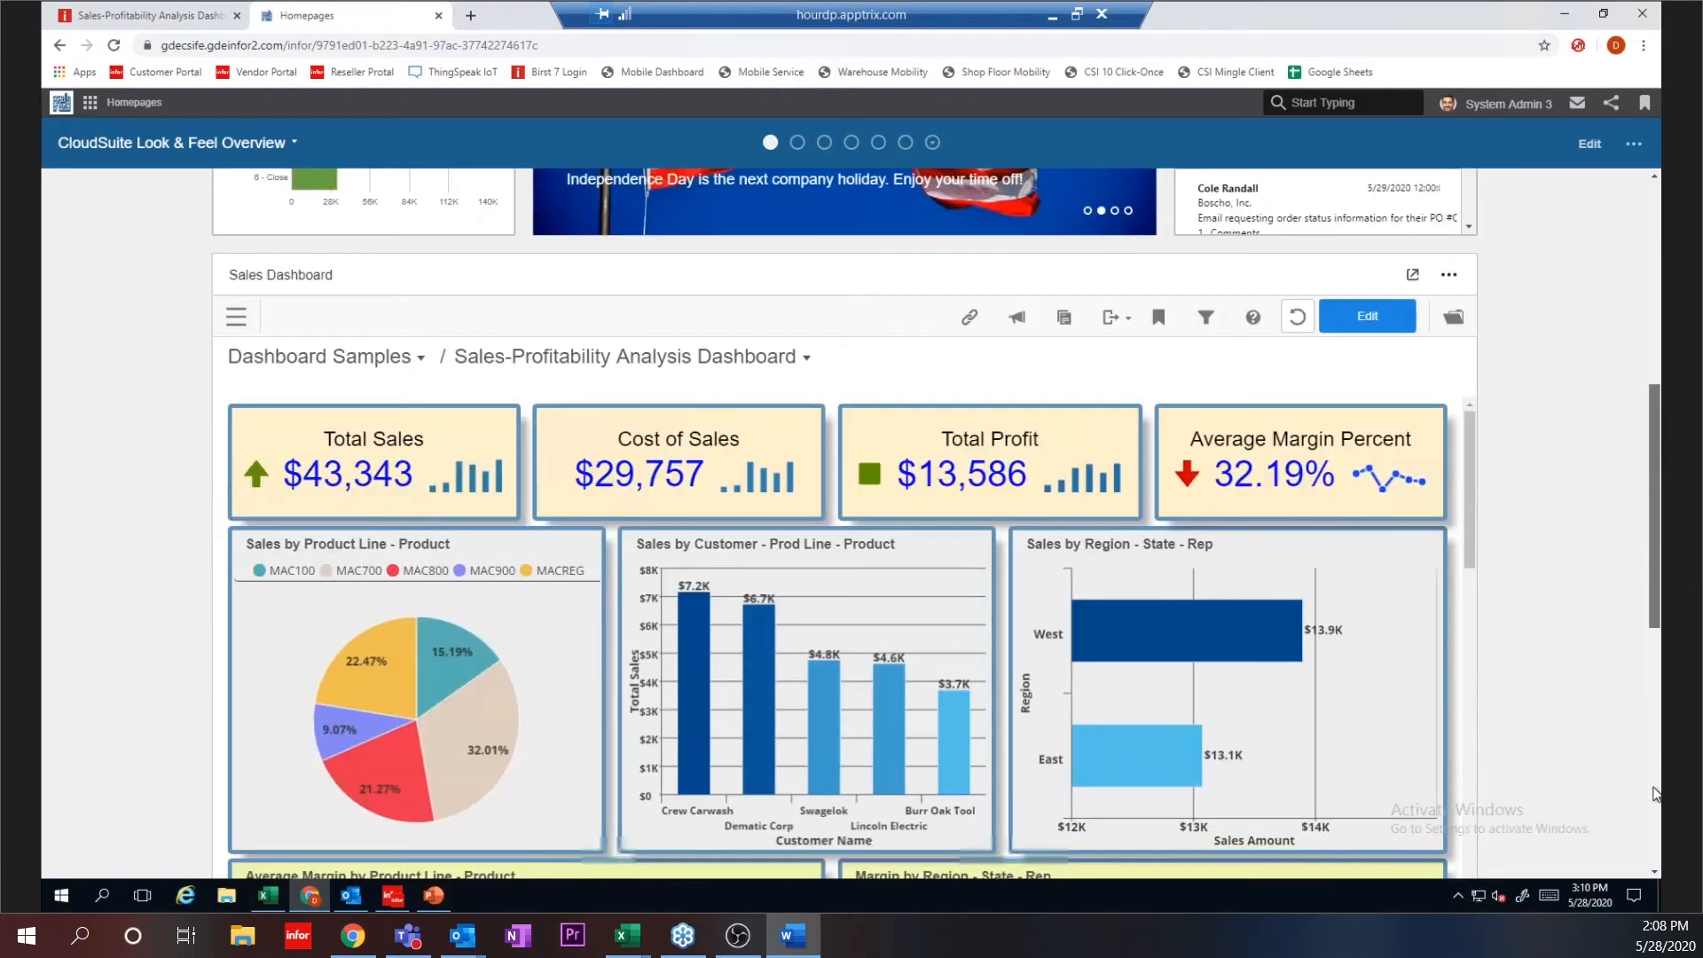
pyautogui.scroll(-6, 1654, 794)
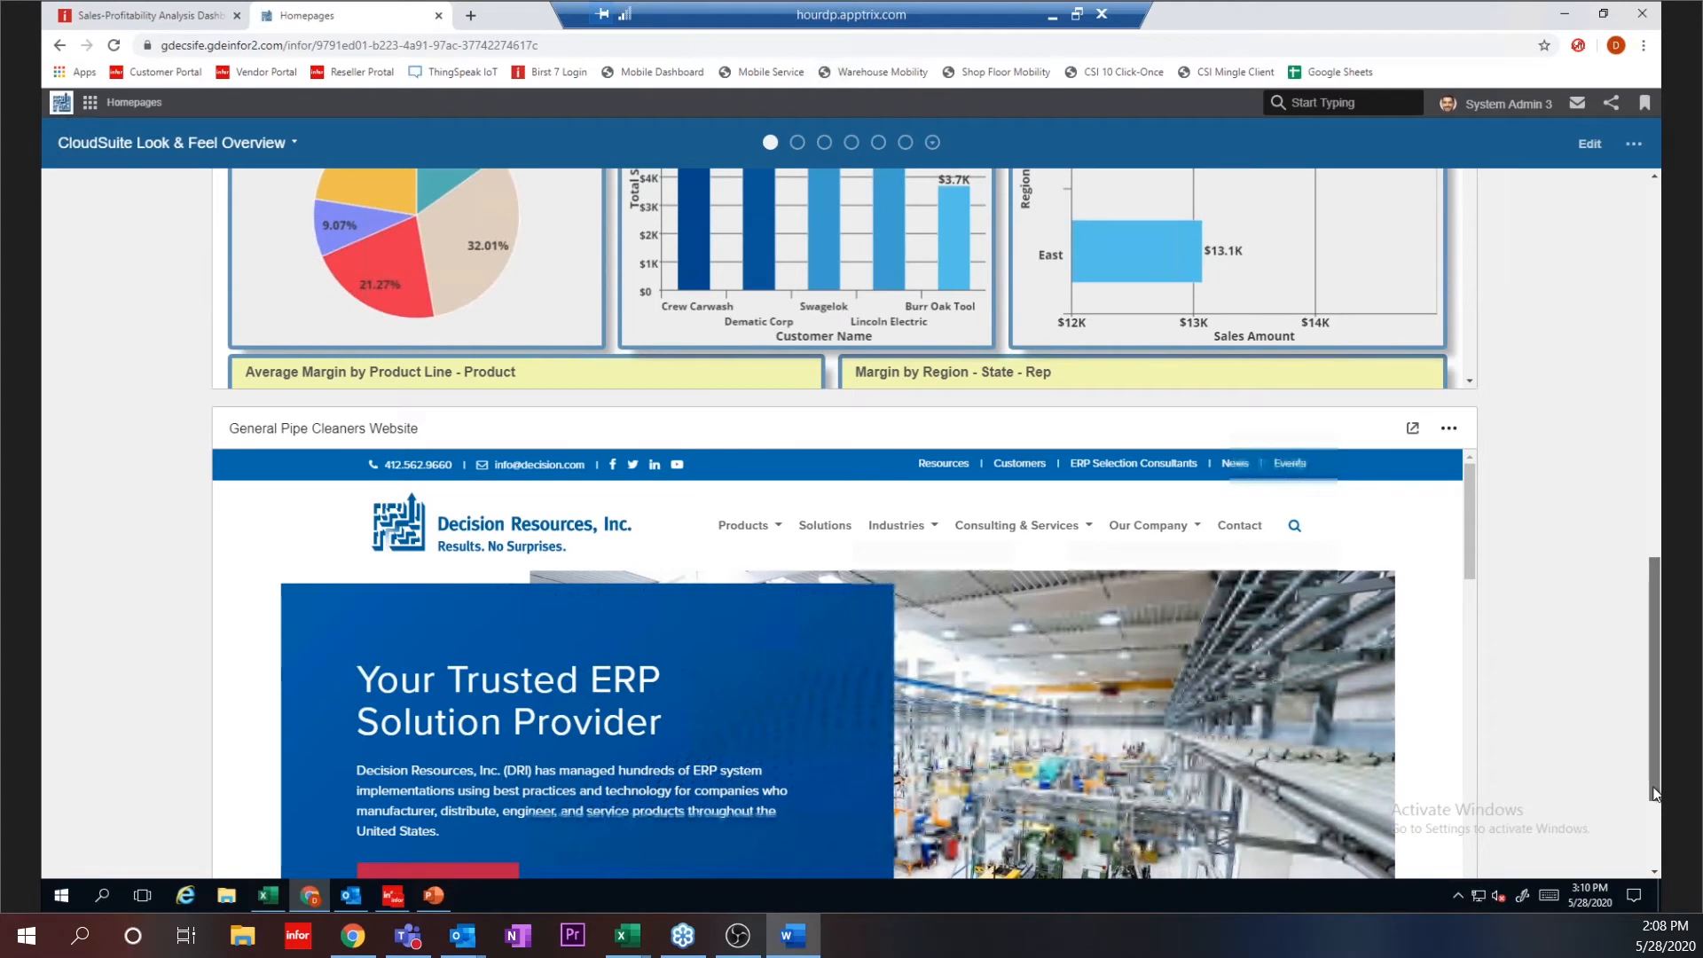
pyautogui.scroll(-1, 1656, 631)
pyautogui.scroll(5, 1659, 340)
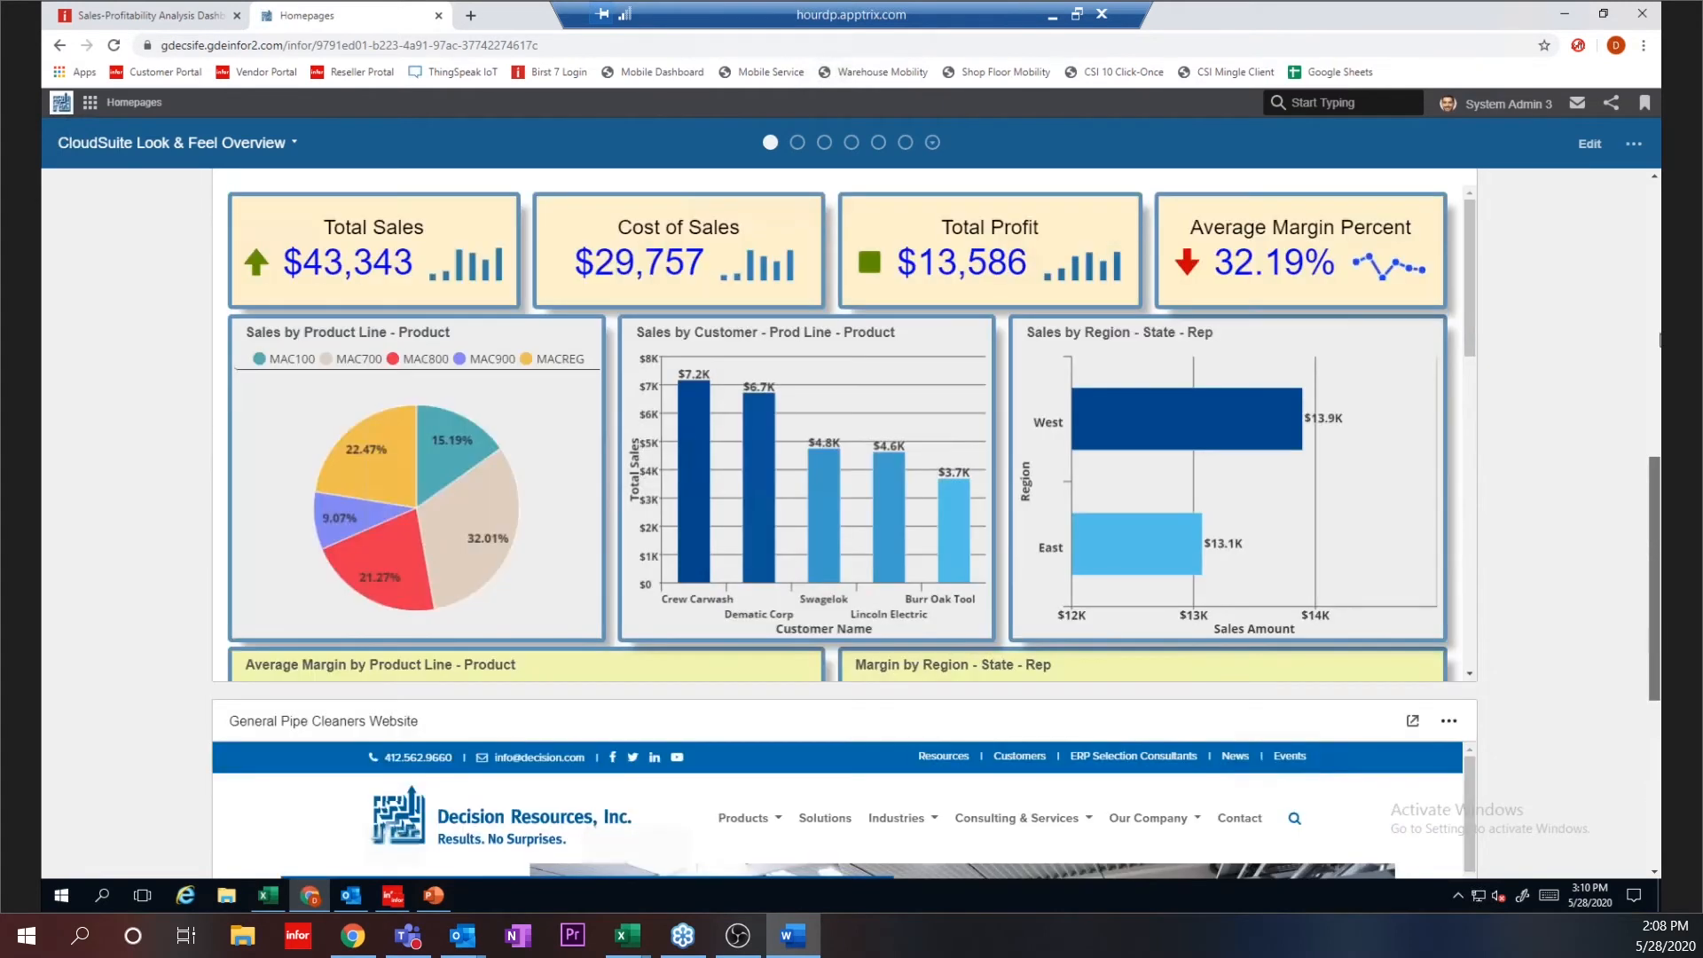
pyautogui.scroll(10, 1659, 340)
pyautogui.scroll(1, 1658, 439)
pyautogui.scroll(-1, 1654, 467)
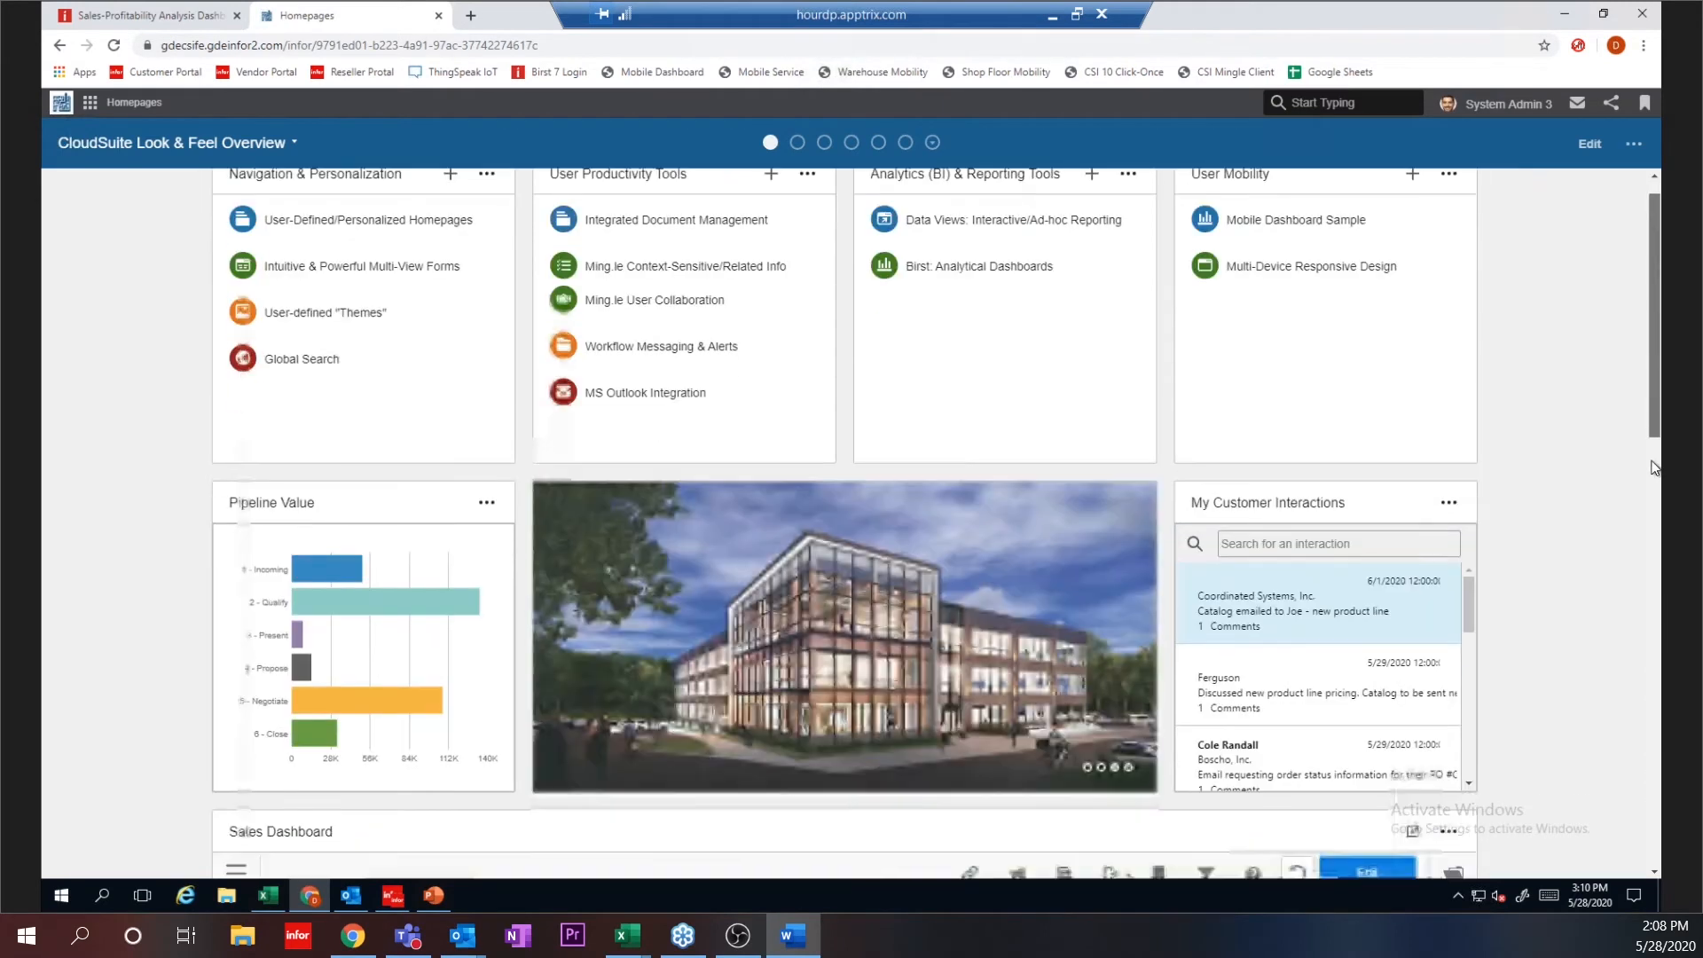
pyautogui.scroll(-2, 1654, 473)
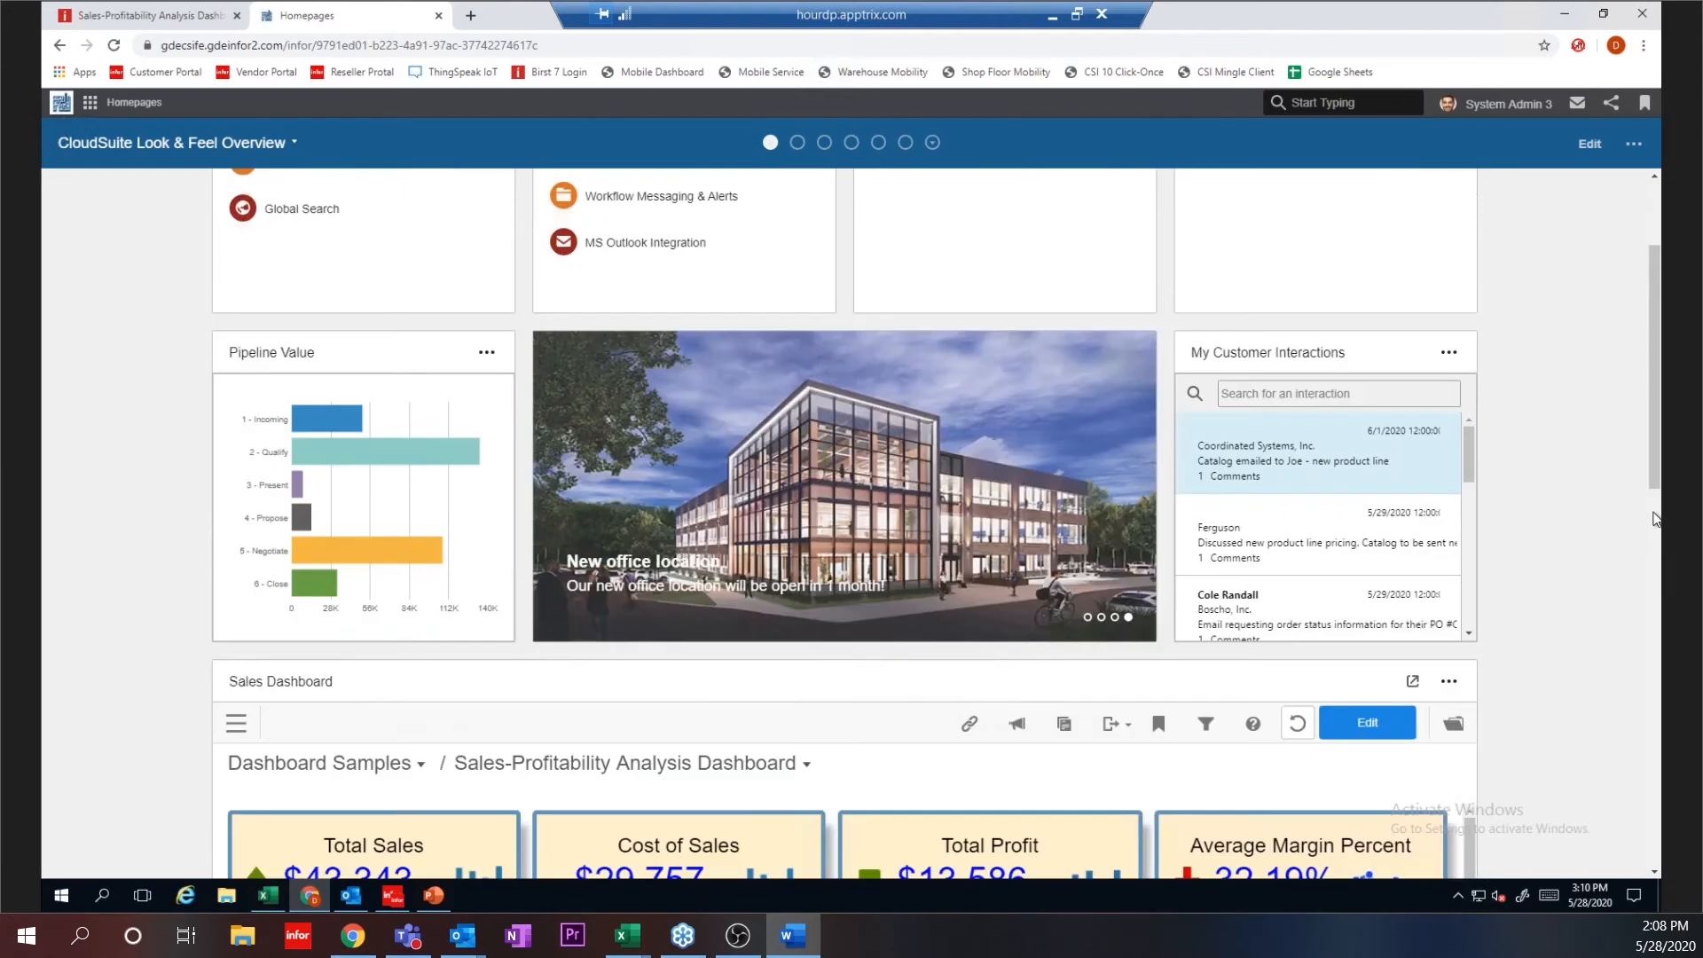
pyautogui.scroll(-7, 1655, 521)
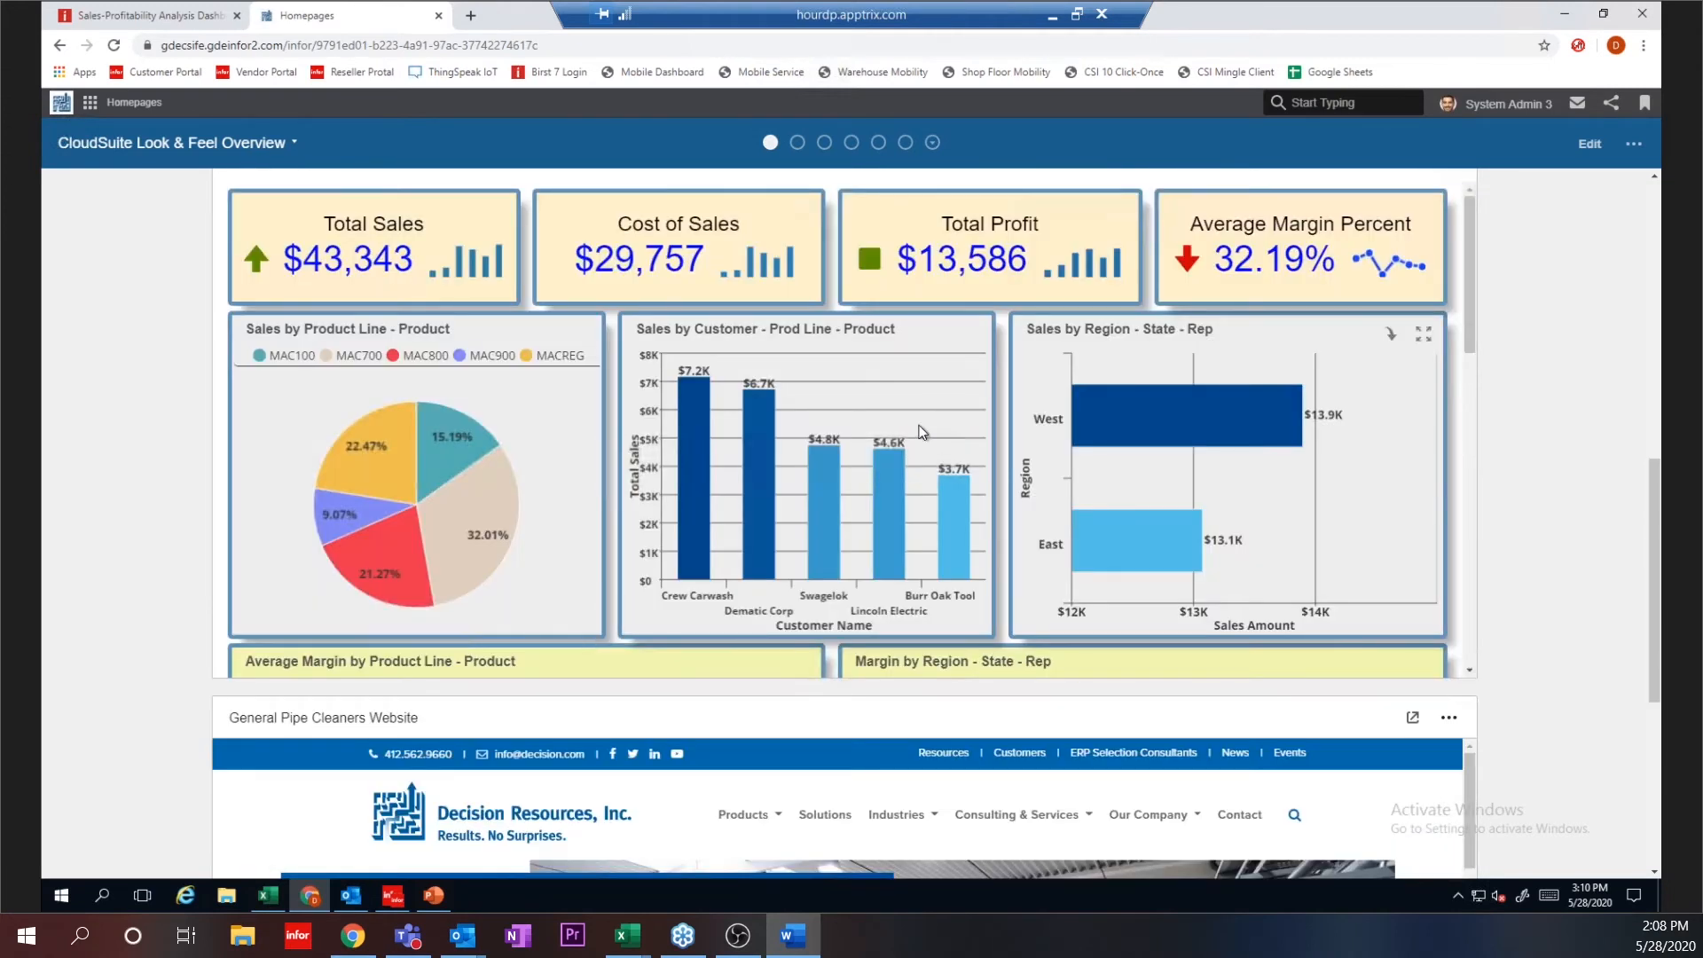
pyautogui.moveTo(1224, 456)
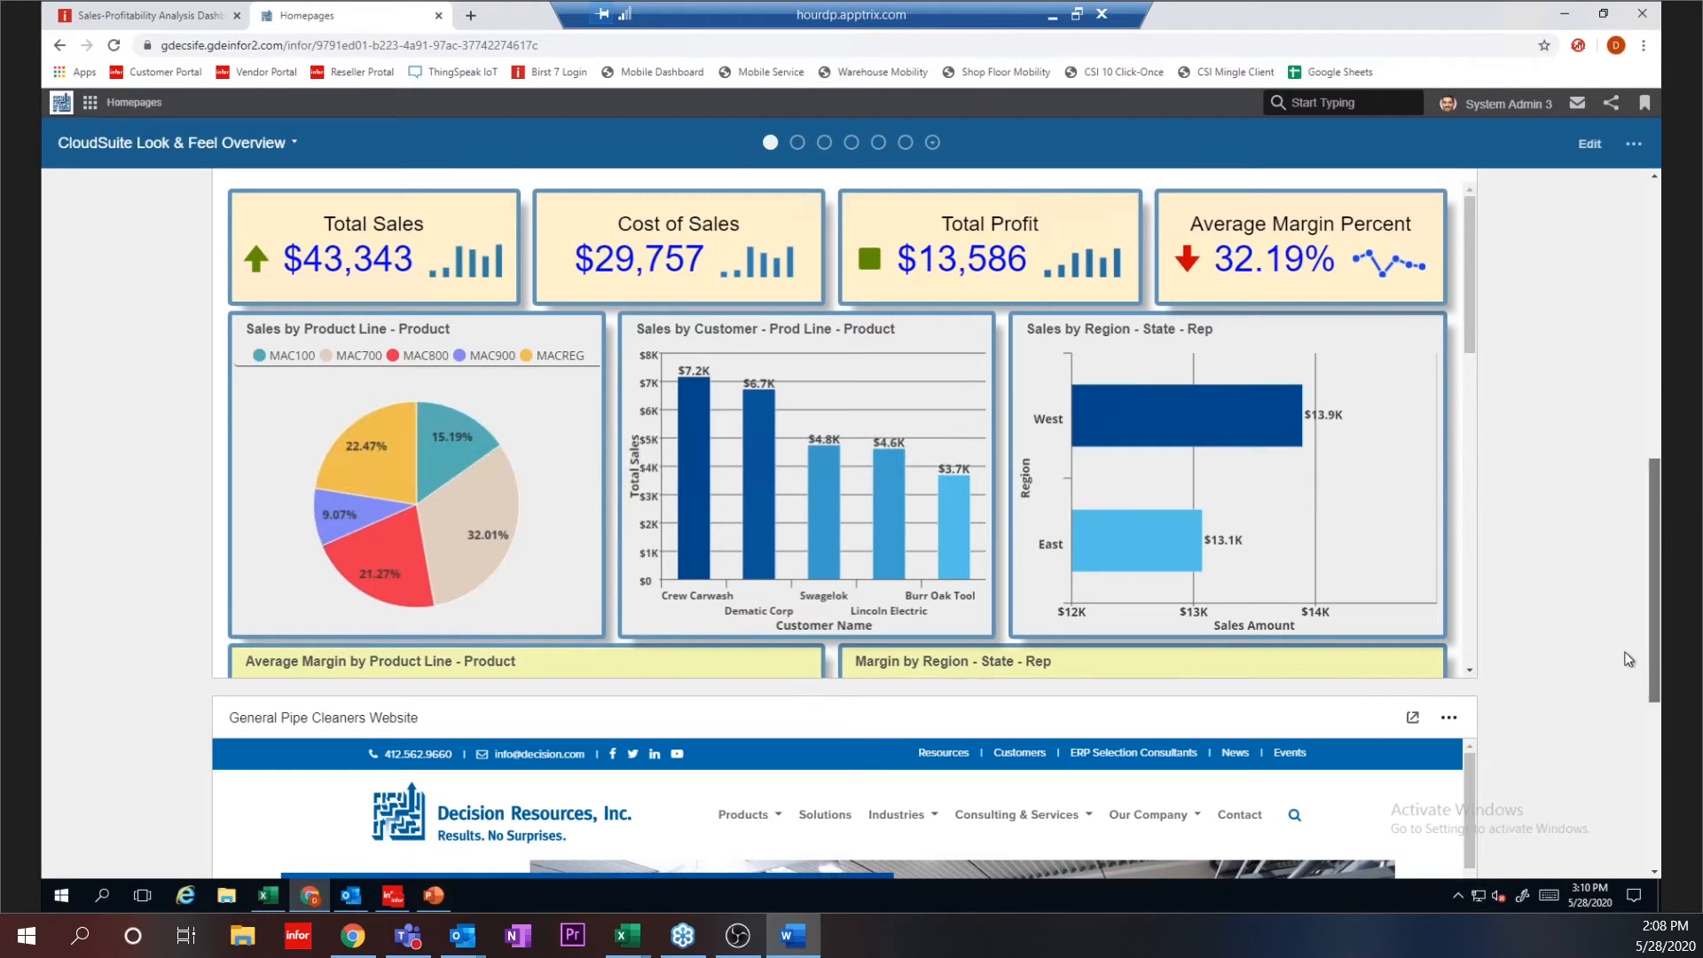
pyautogui.scroll(-2, 1628, 674)
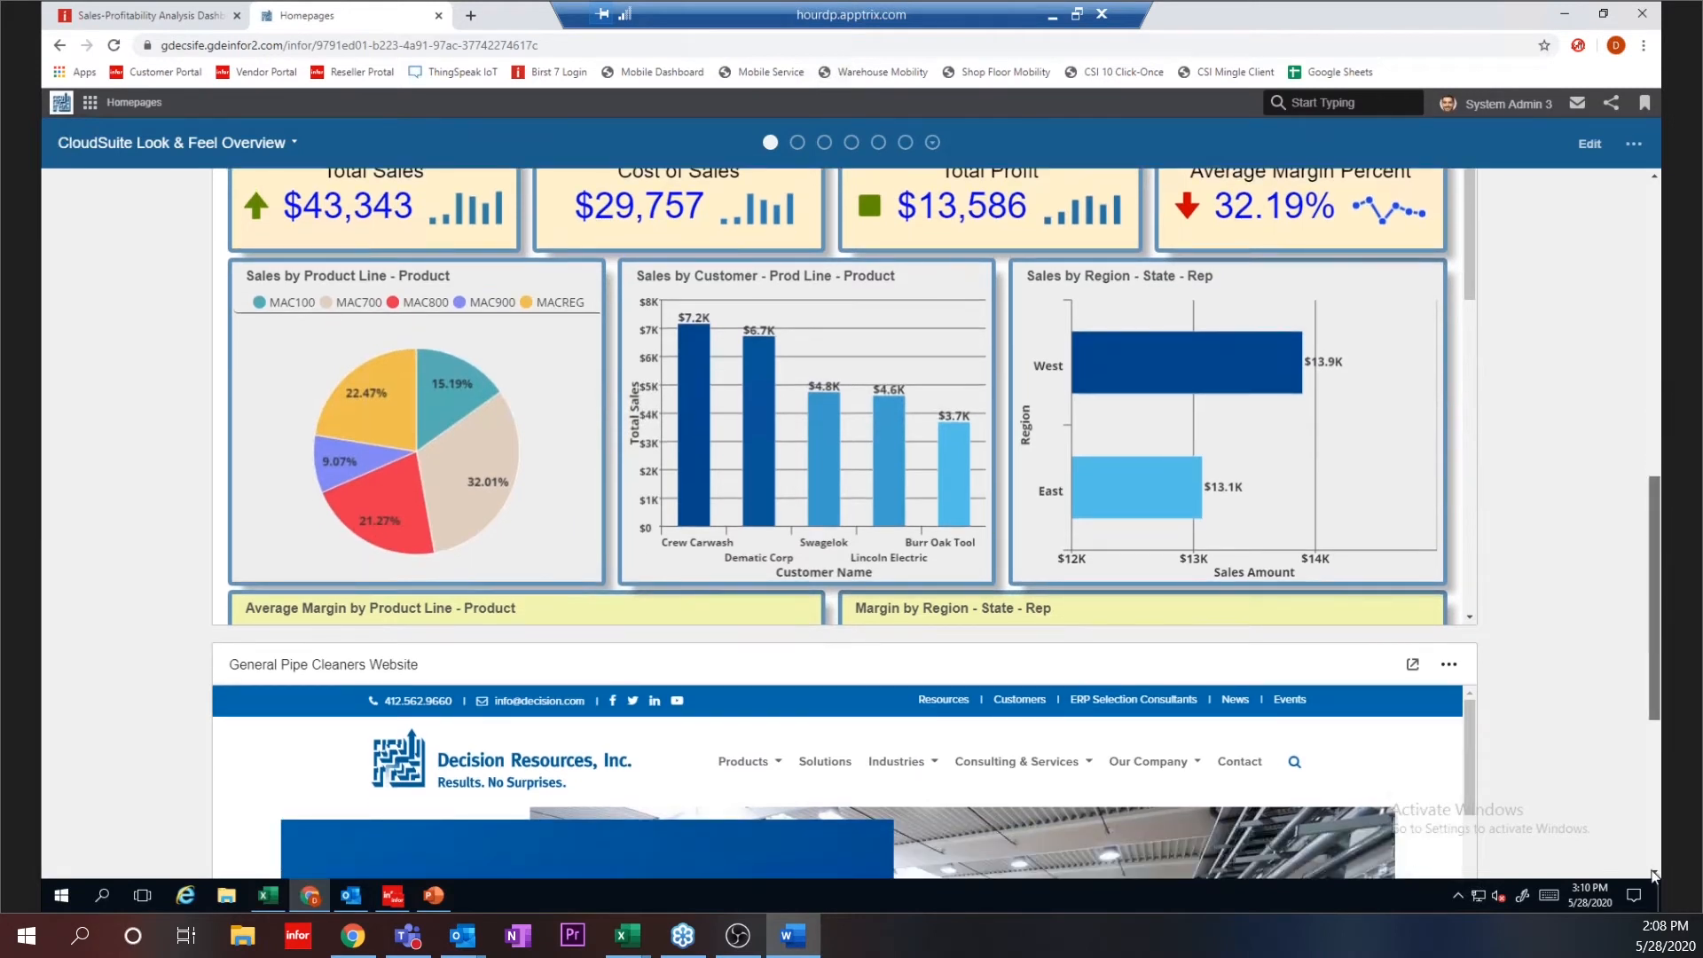
pyautogui.scroll(-5, 1653, 875)
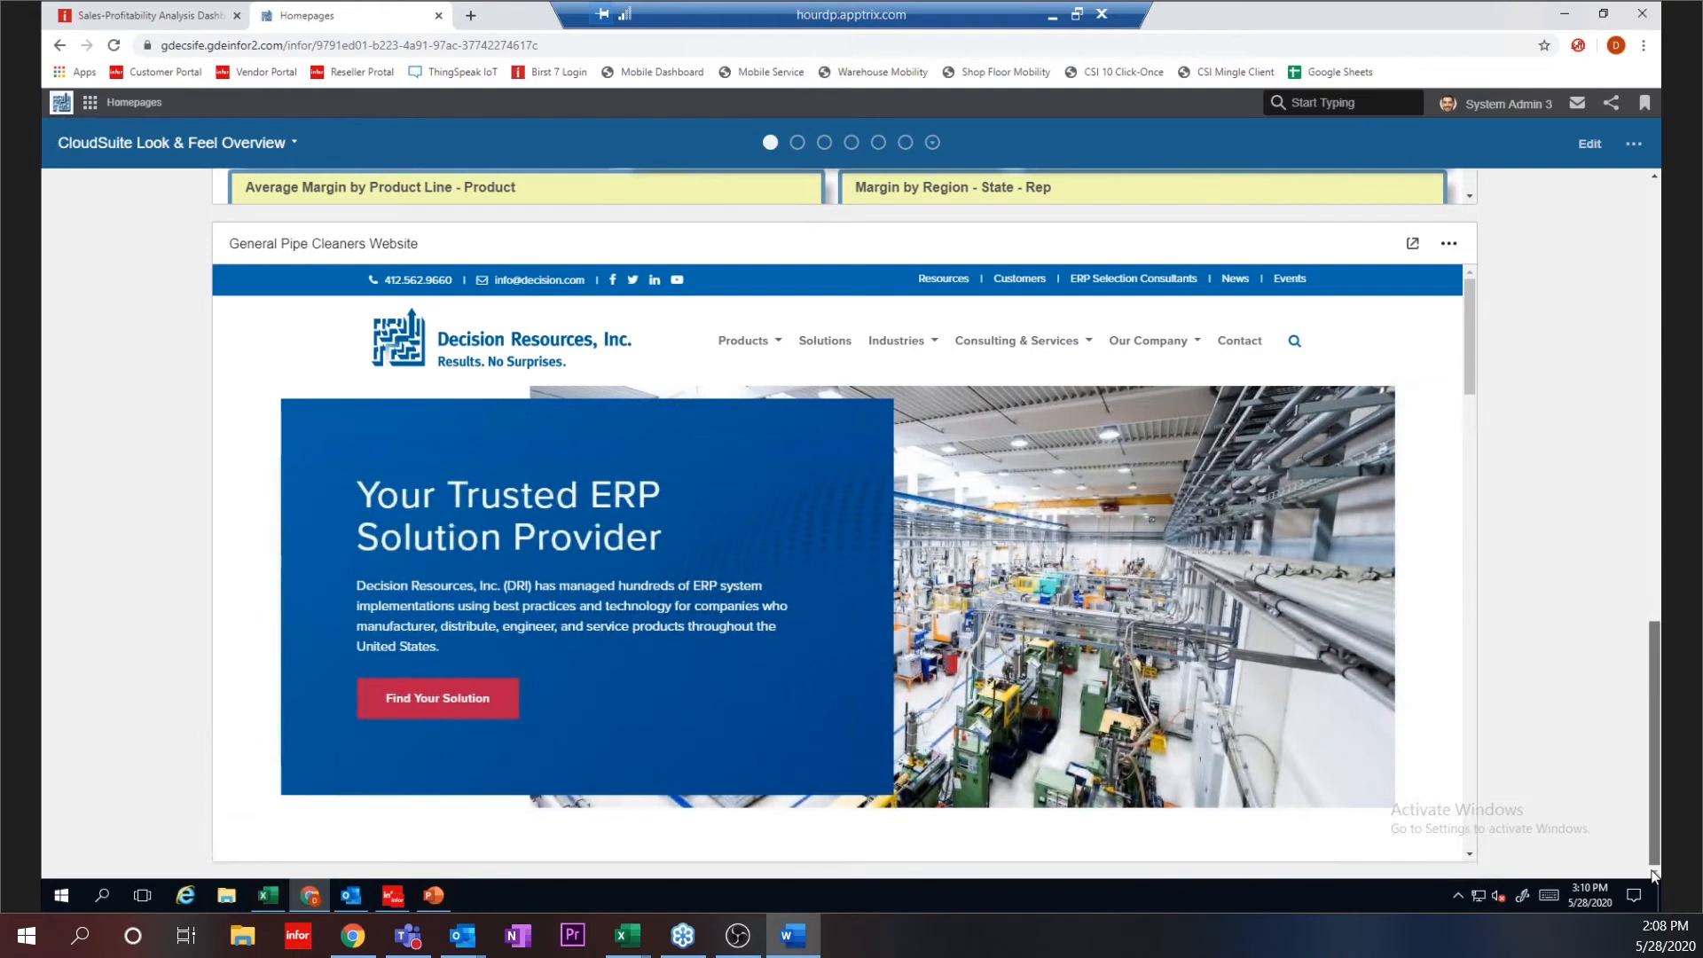
pyautogui.scroll(10, 1657, 368)
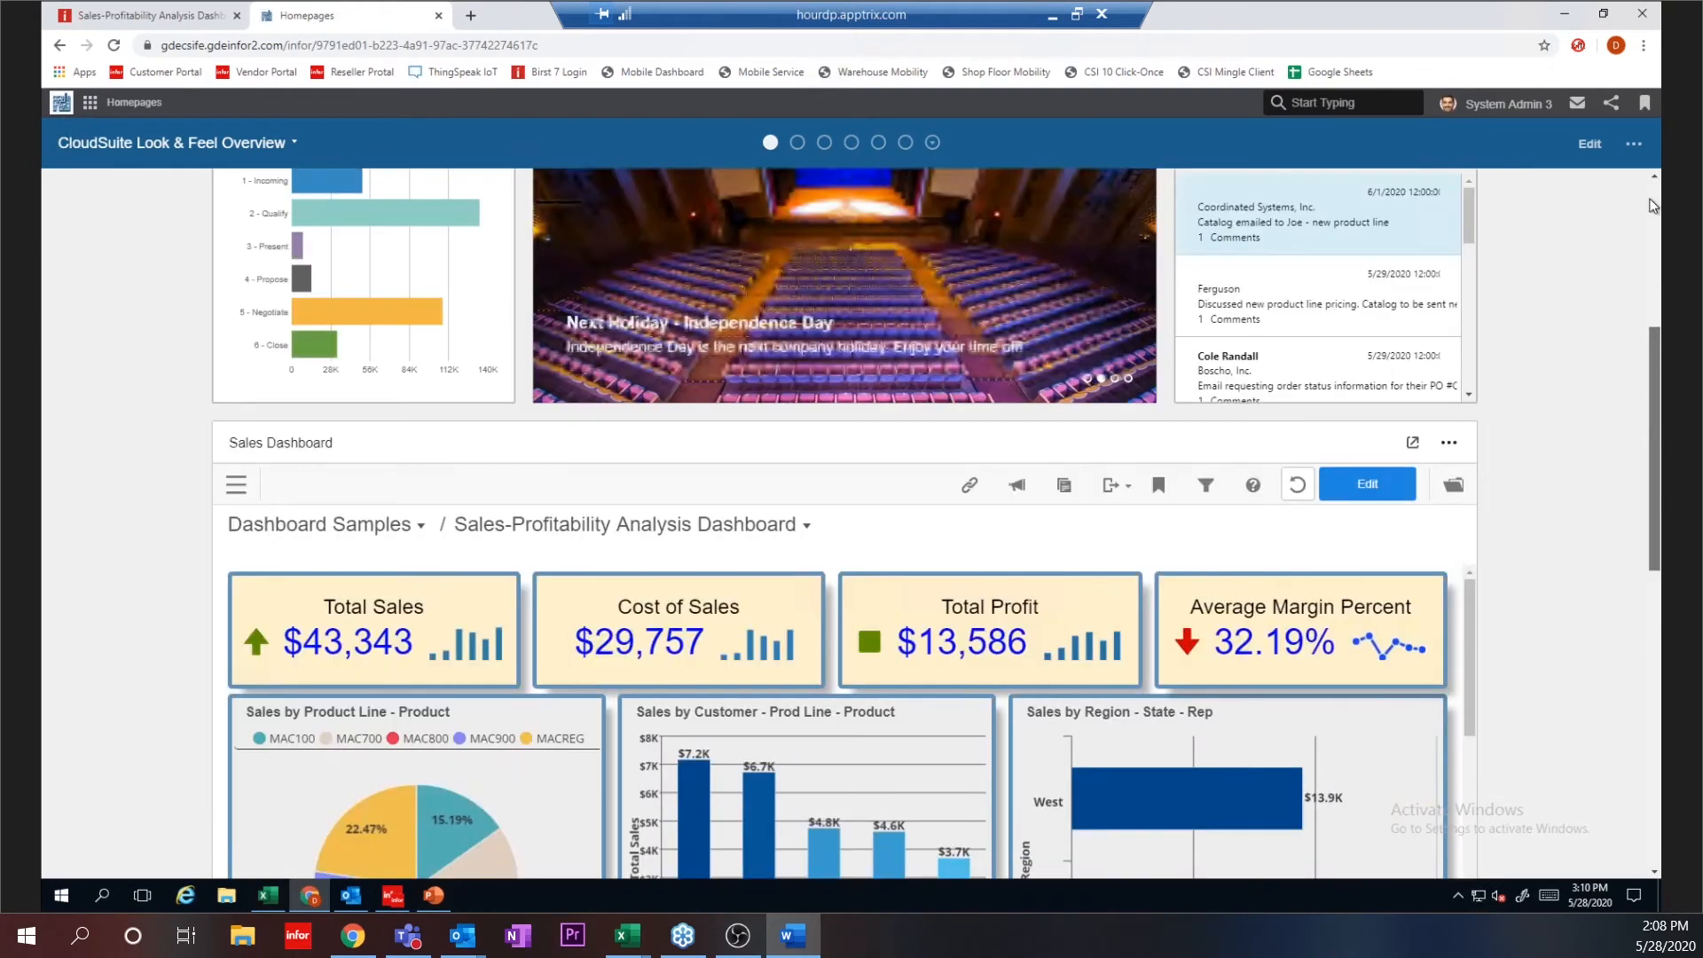
pyautogui.scroll(2, 1654, 204)
pyautogui.scroll(3, 1653, 201)
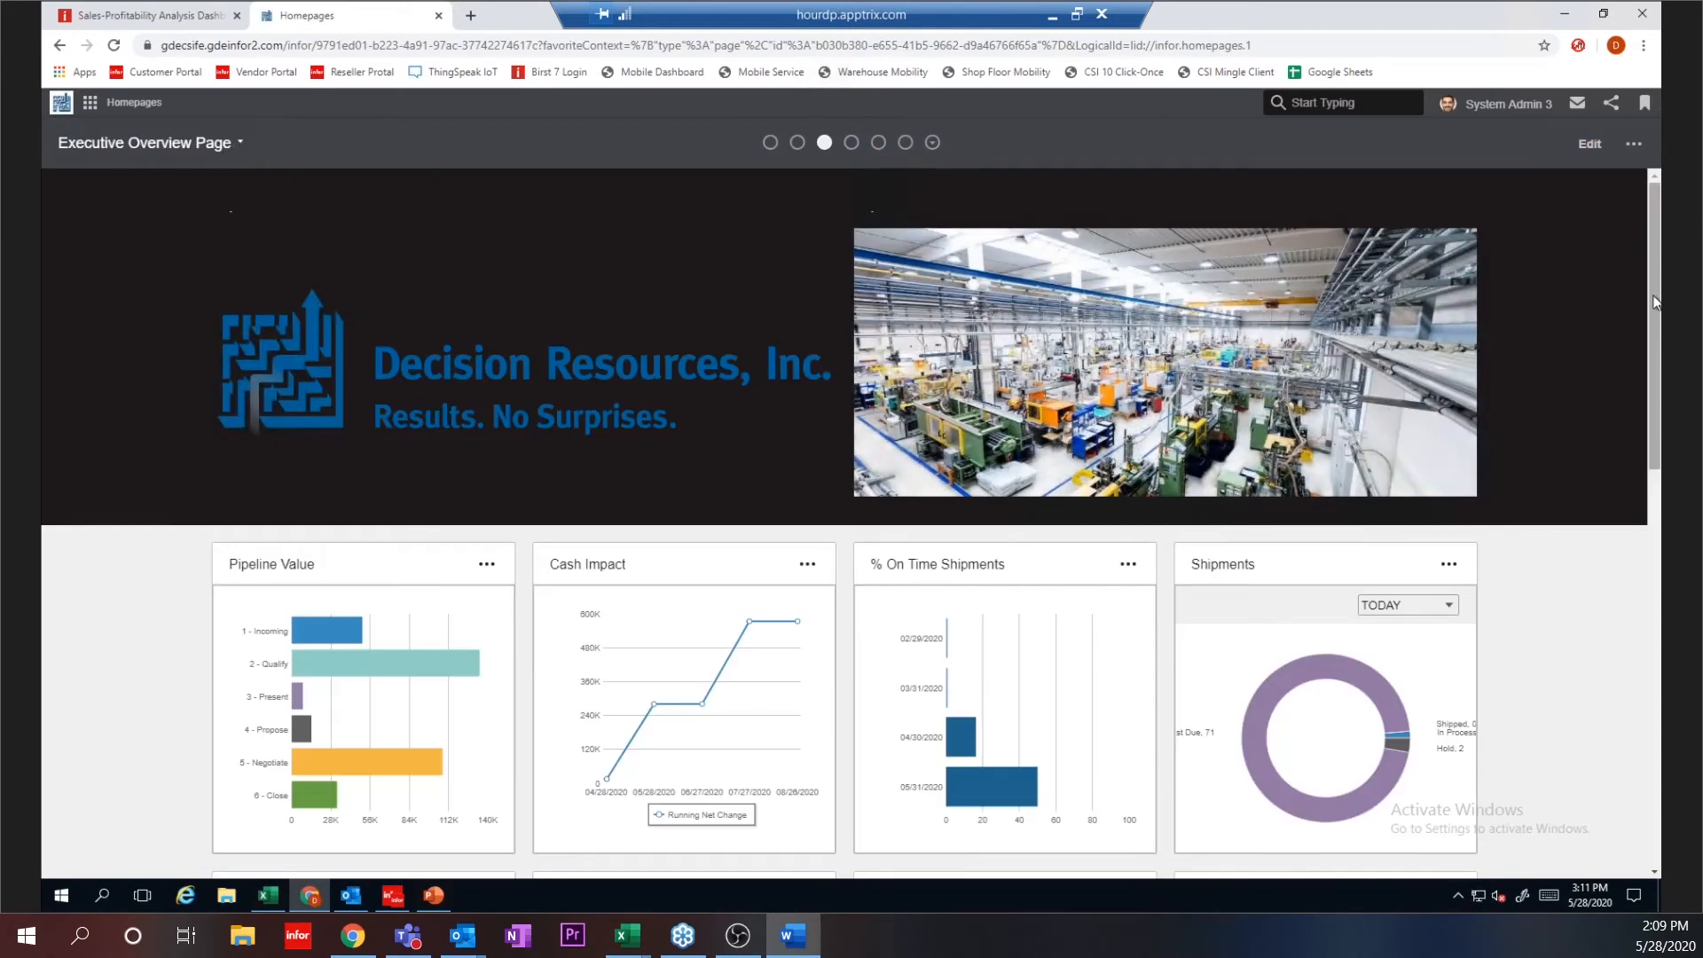
# Step: Examine the Executive Overview Page widgets, including the Hot List, Past Due Order Lines, Inventory Value, Cash Received and Sales Dashboard
pyautogui.scroll(-3, 1650, 364)
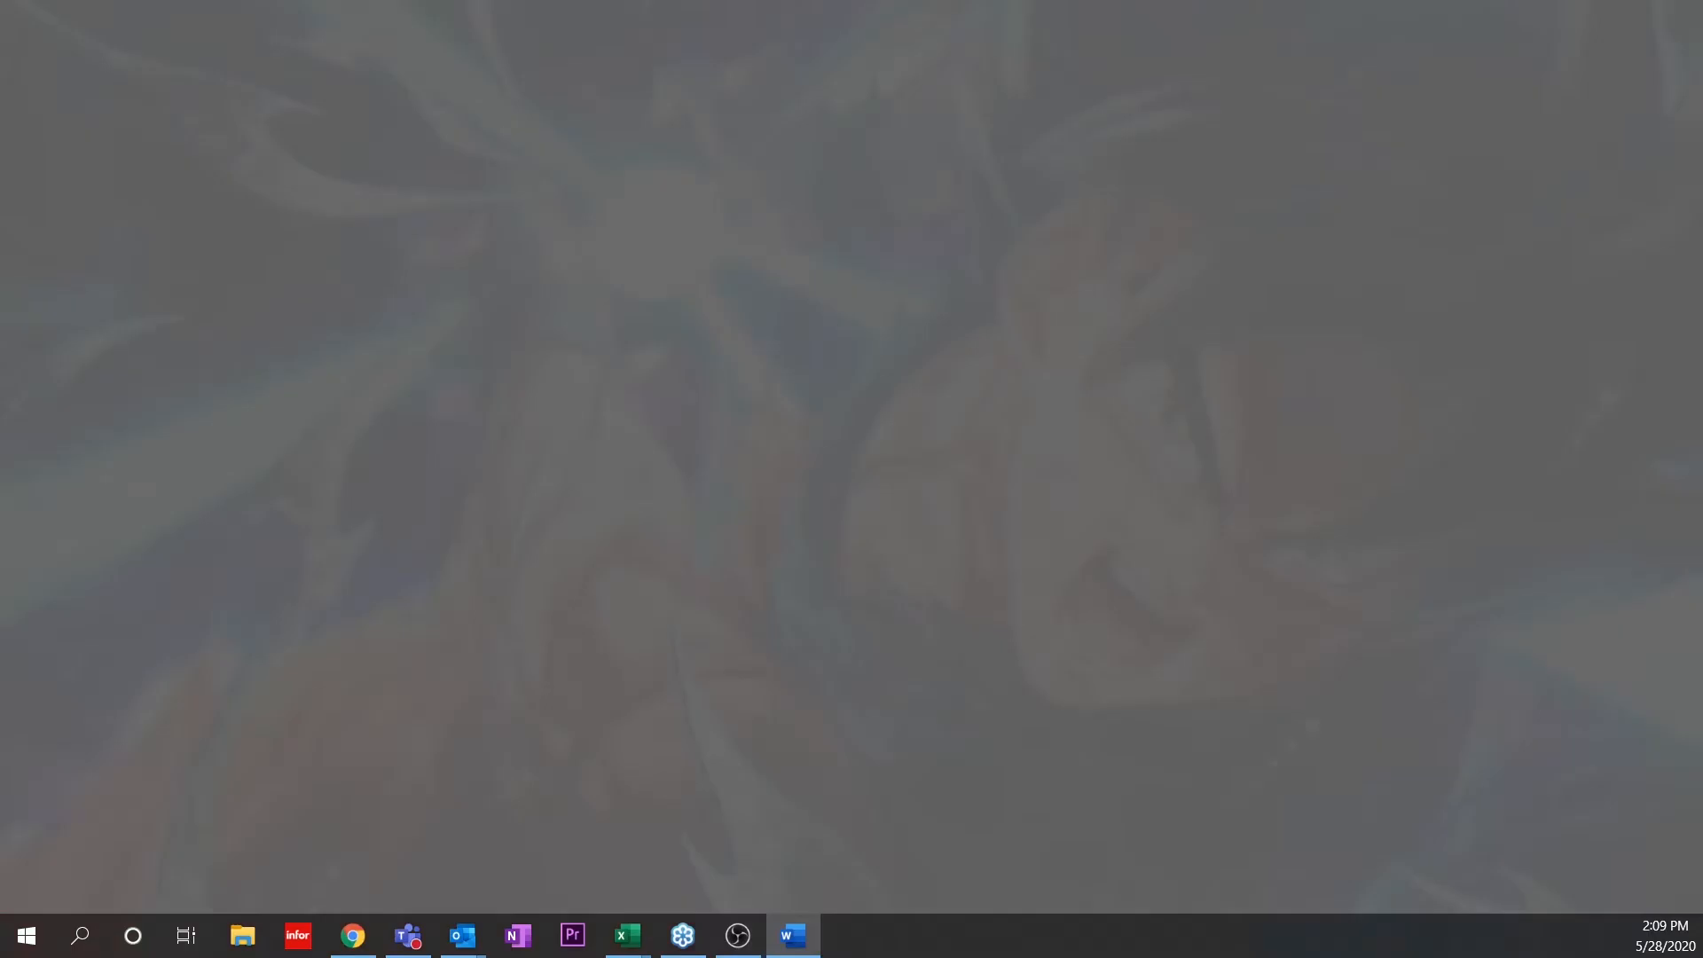
pyautogui.moveTo(1655, 443); pyautogui.dragTo(1659, 463)
pyautogui.scroll(-4, 1658, 470)
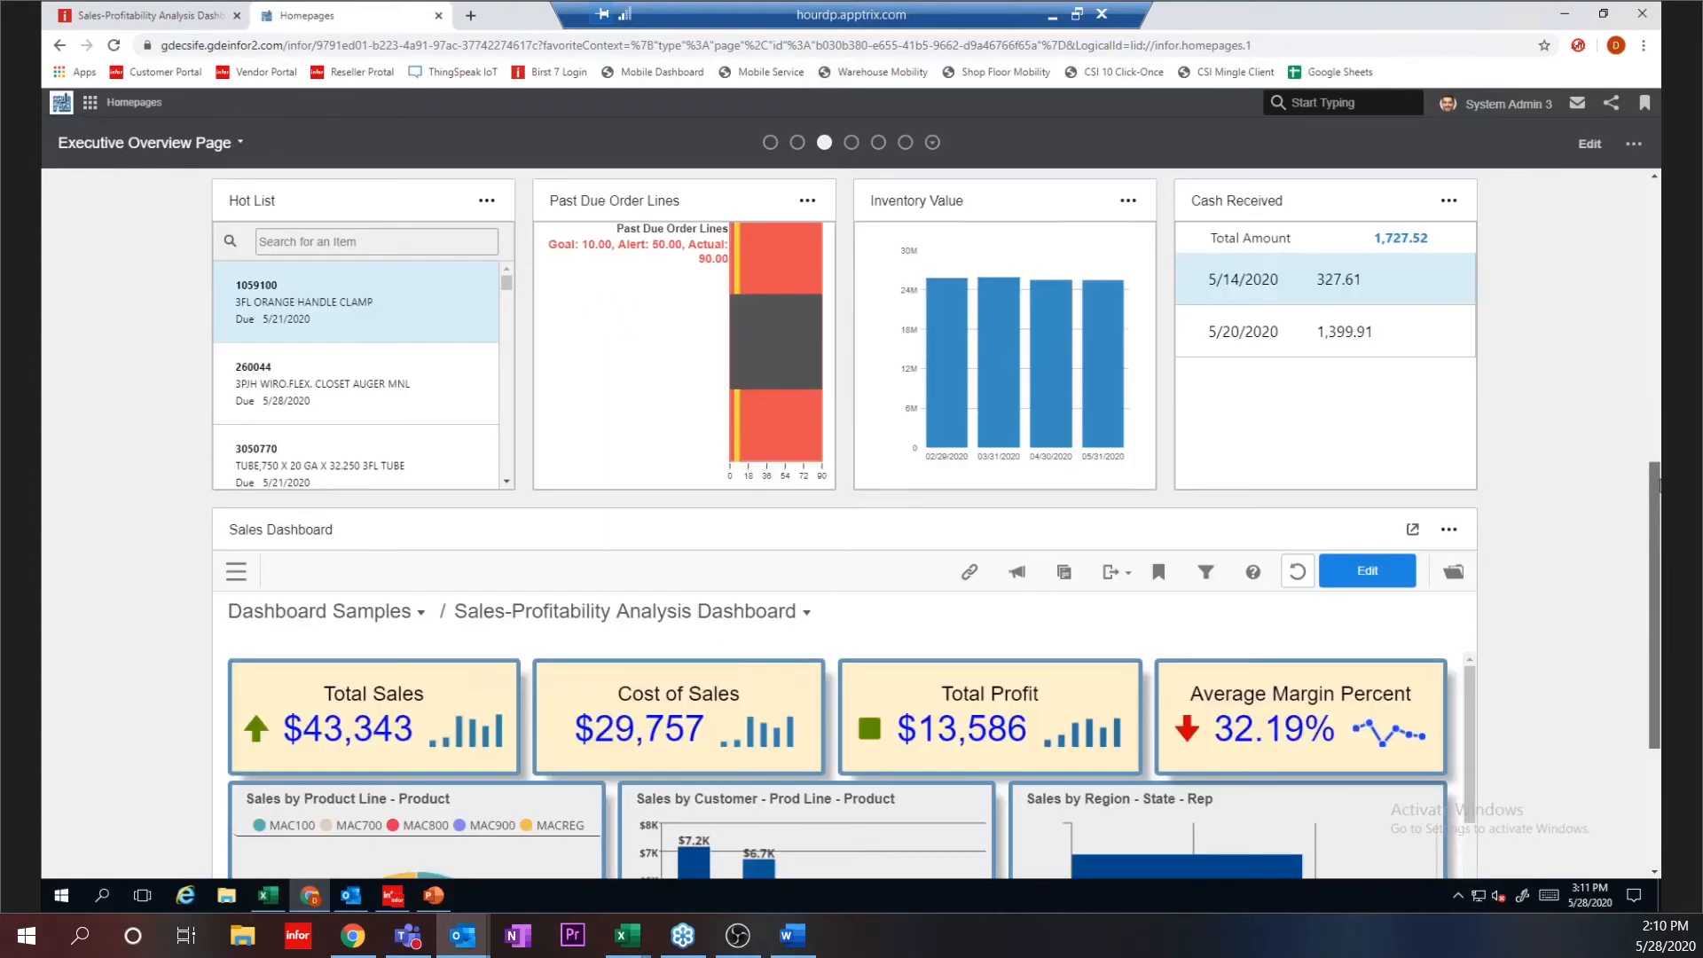
pyautogui.scroll(-3, 1648, 539)
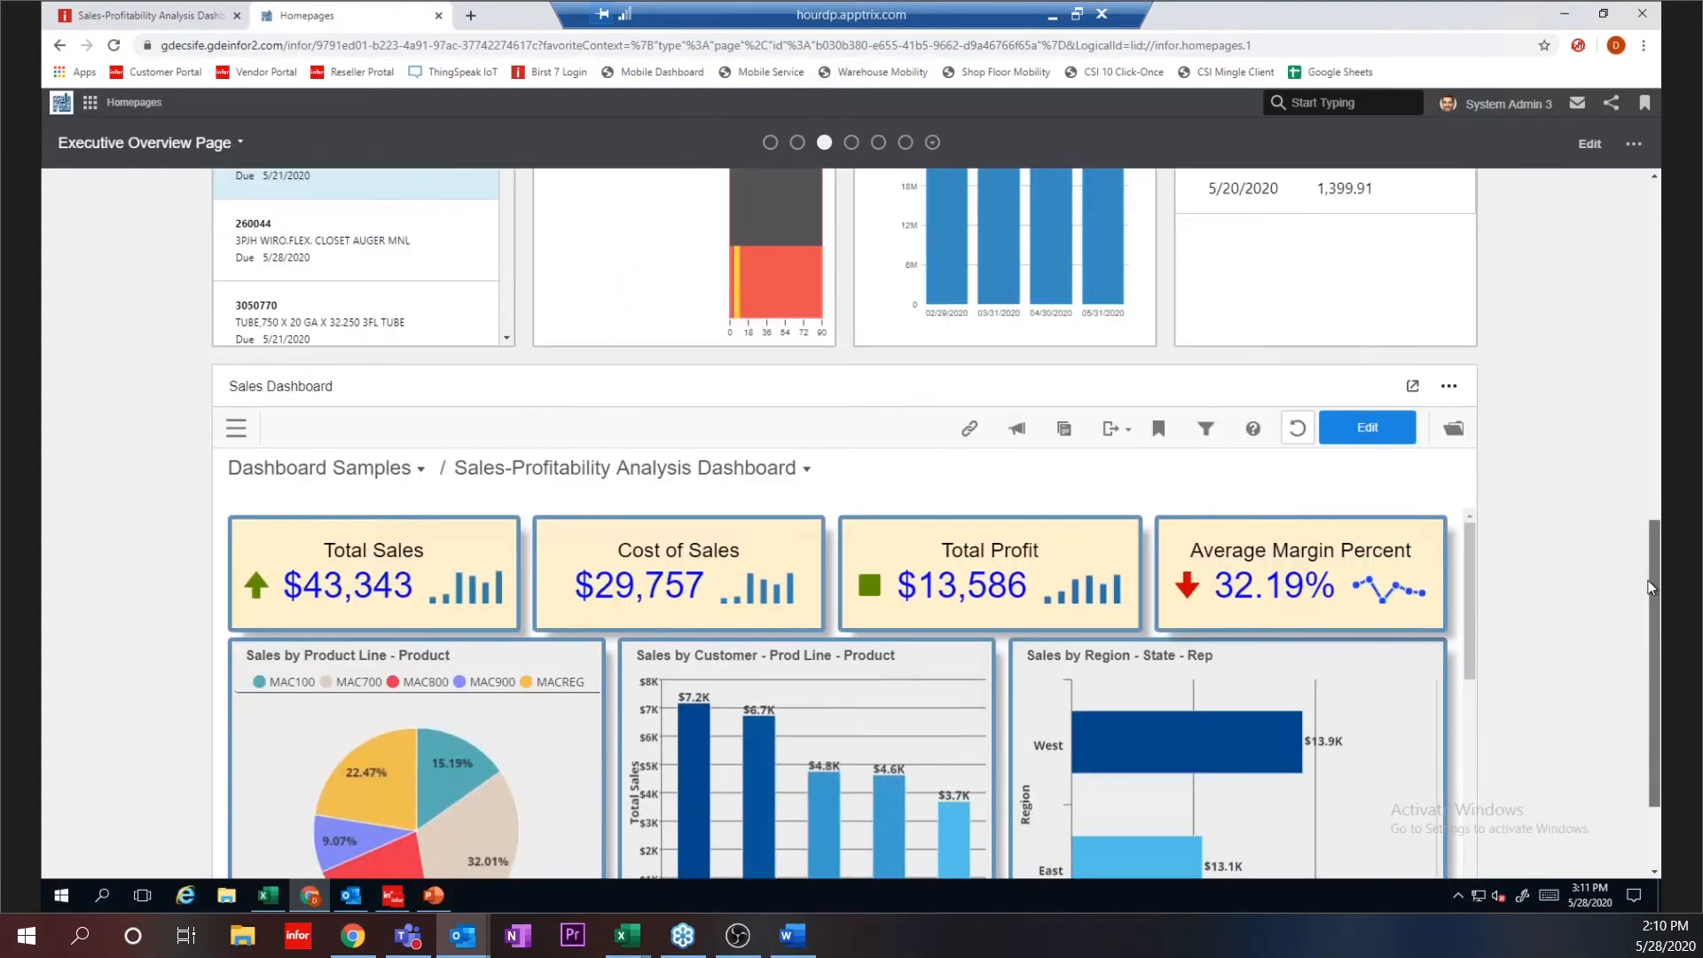
pyautogui.moveTo(1648, 600); pyautogui.dragTo(1656, 468)
pyautogui.moveTo(1659, 295); pyautogui.dragTo(1657, 96)
# Step: Edit the personal home page, search the Widget Catalog for "Item", and add the Item Lookup widget
pyautogui.click(797, 142)
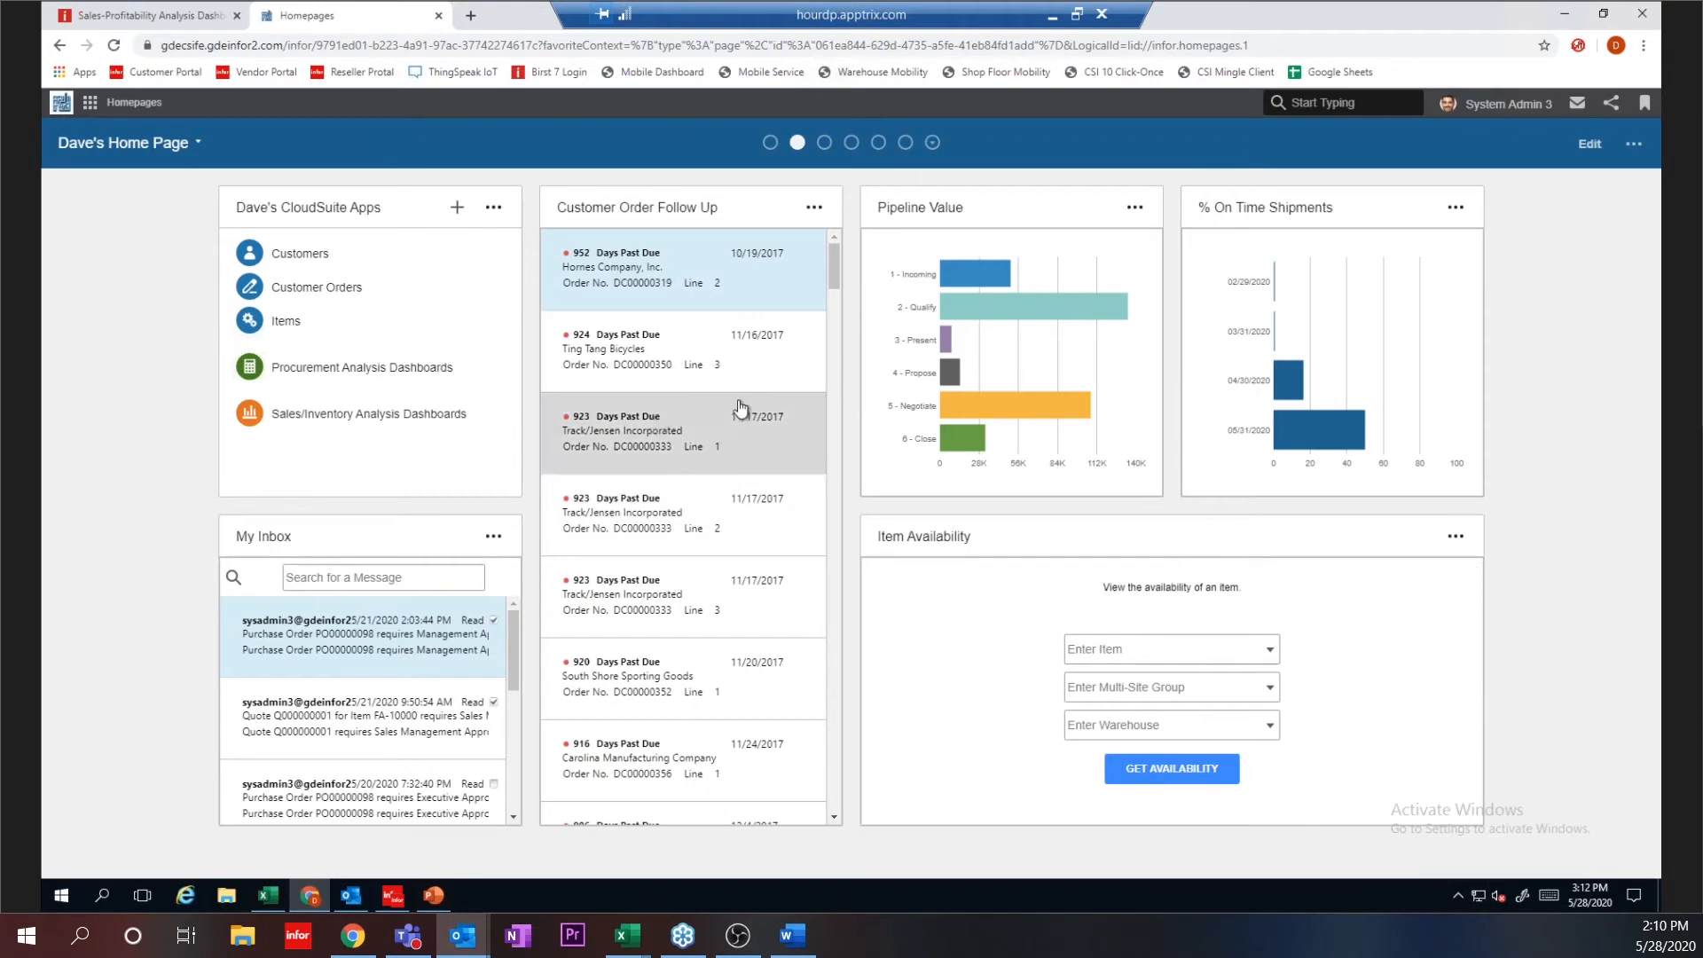
pyautogui.click(1587, 145)
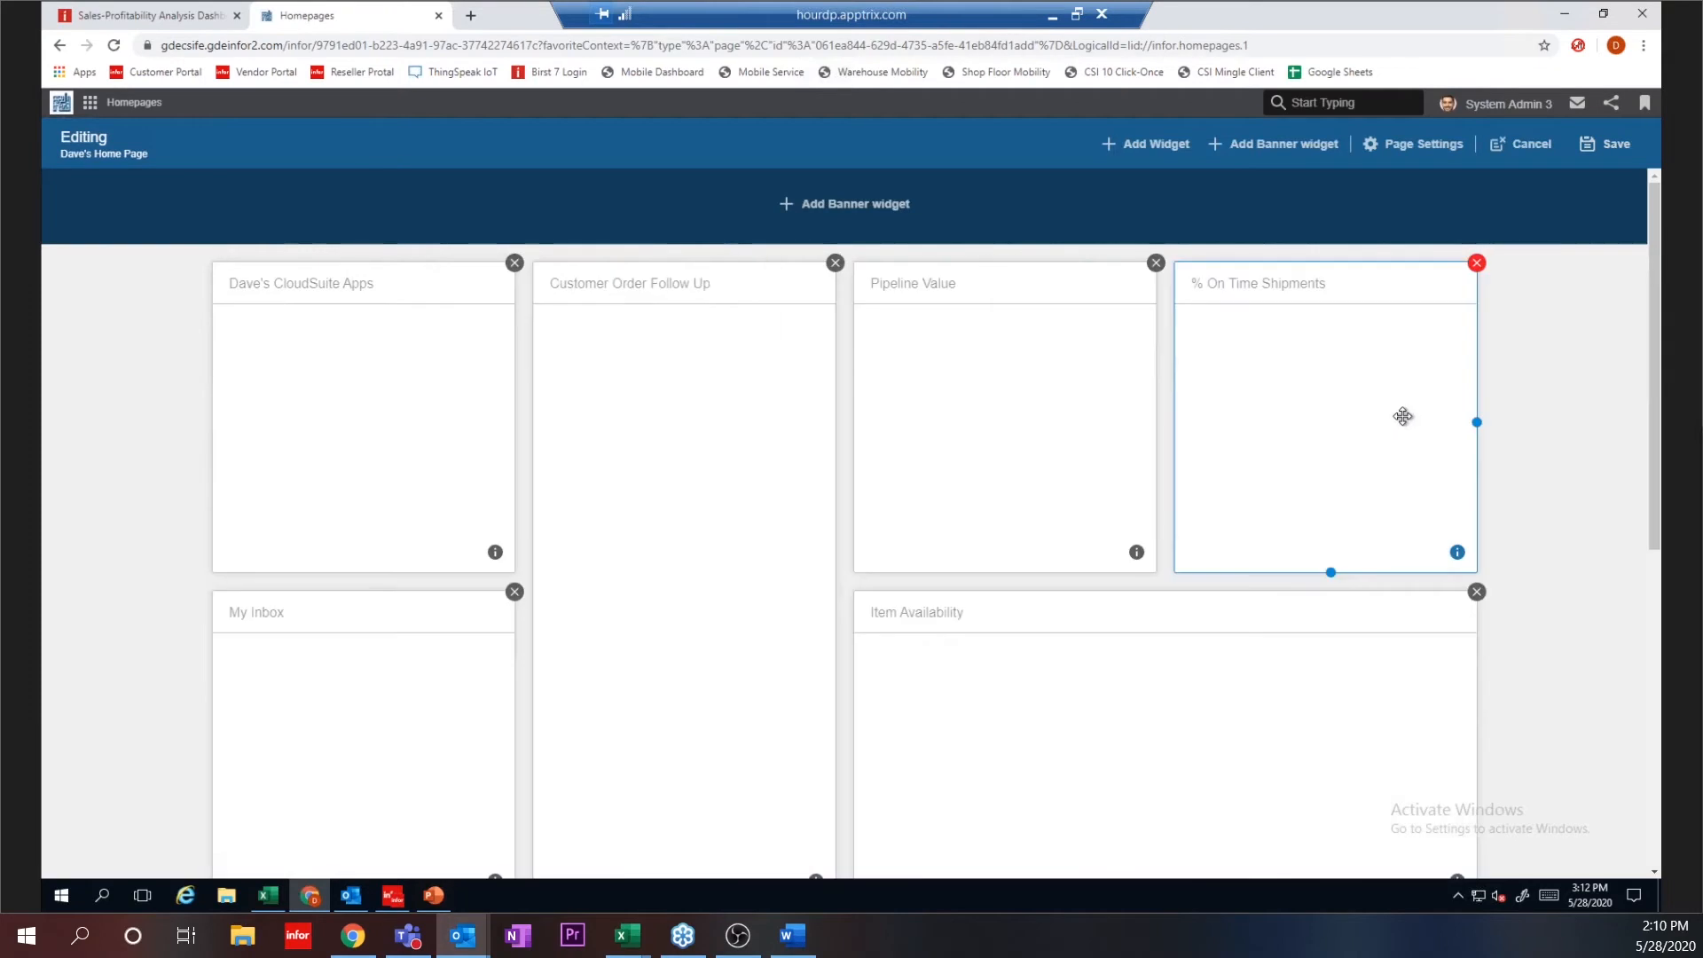
pyautogui.click(1155, 146)
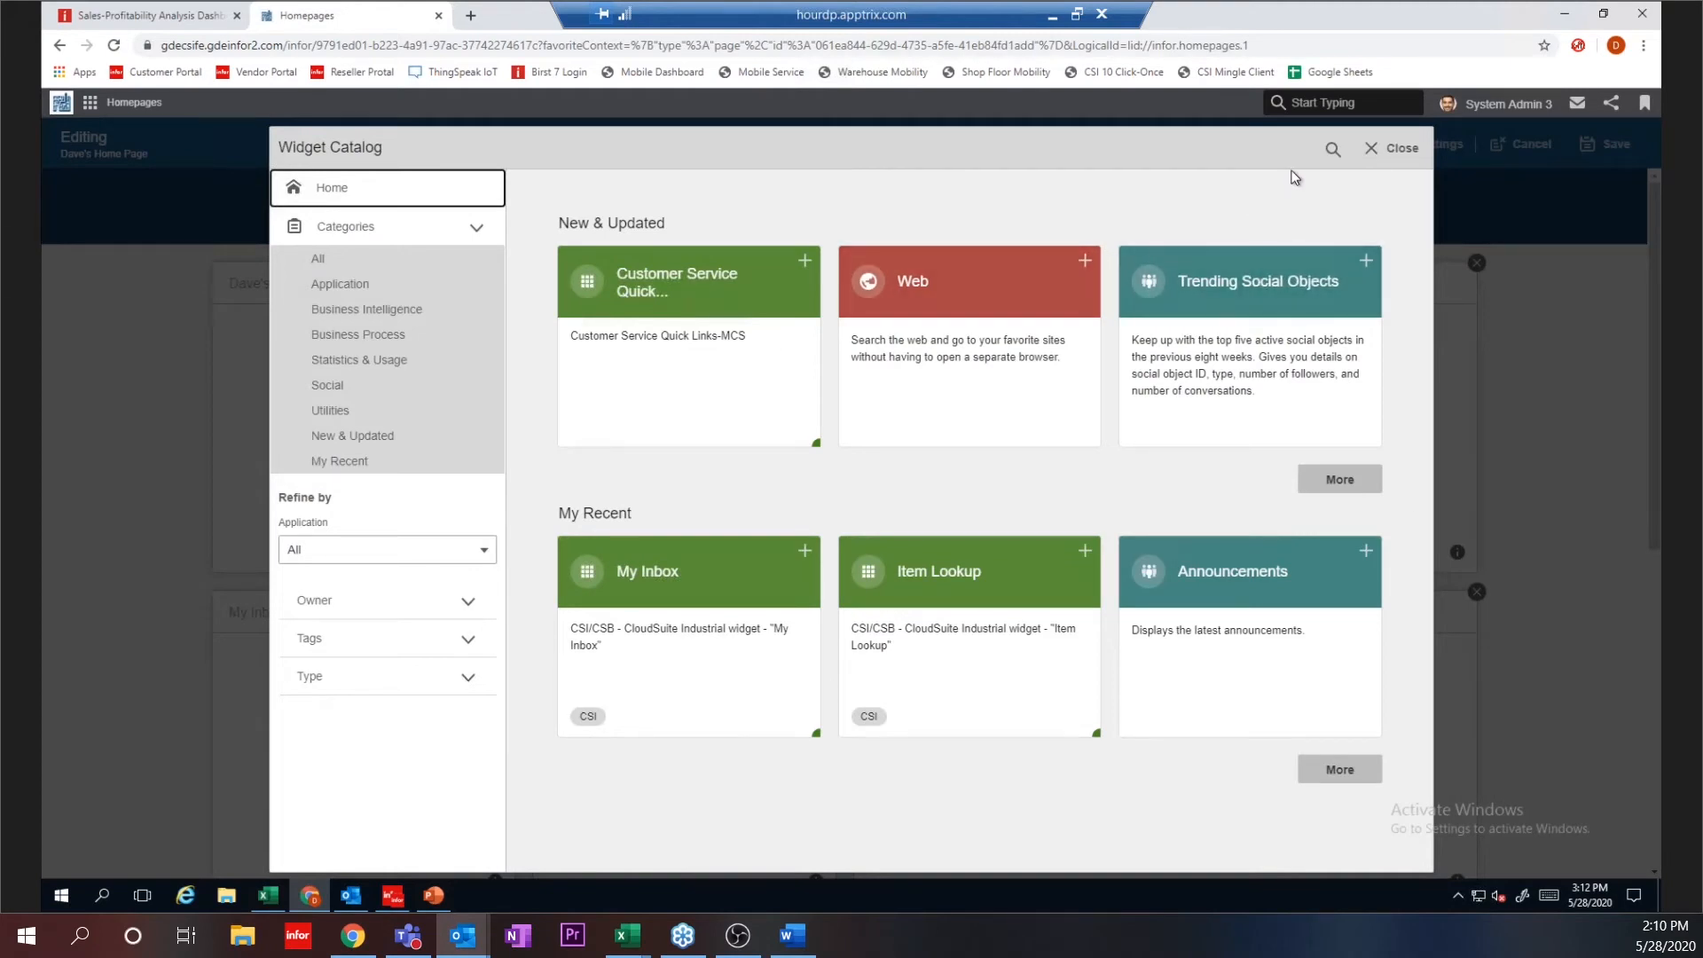
pyautogui.click(1333, 149)
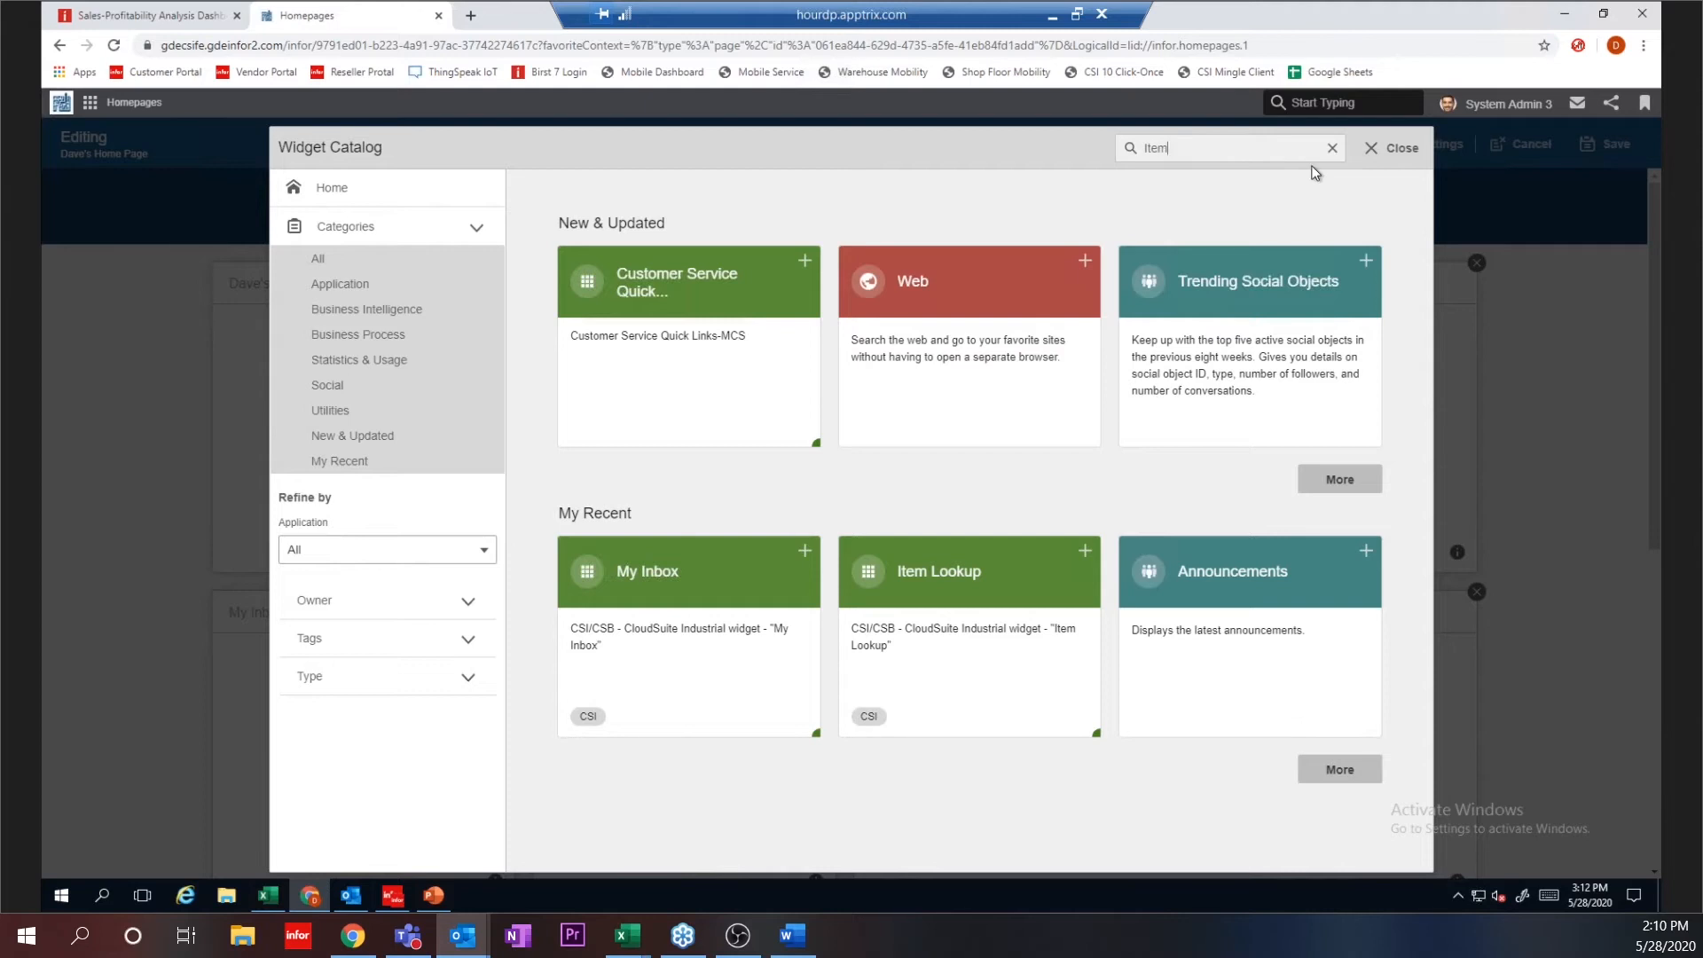
pyautogui.press('Return')
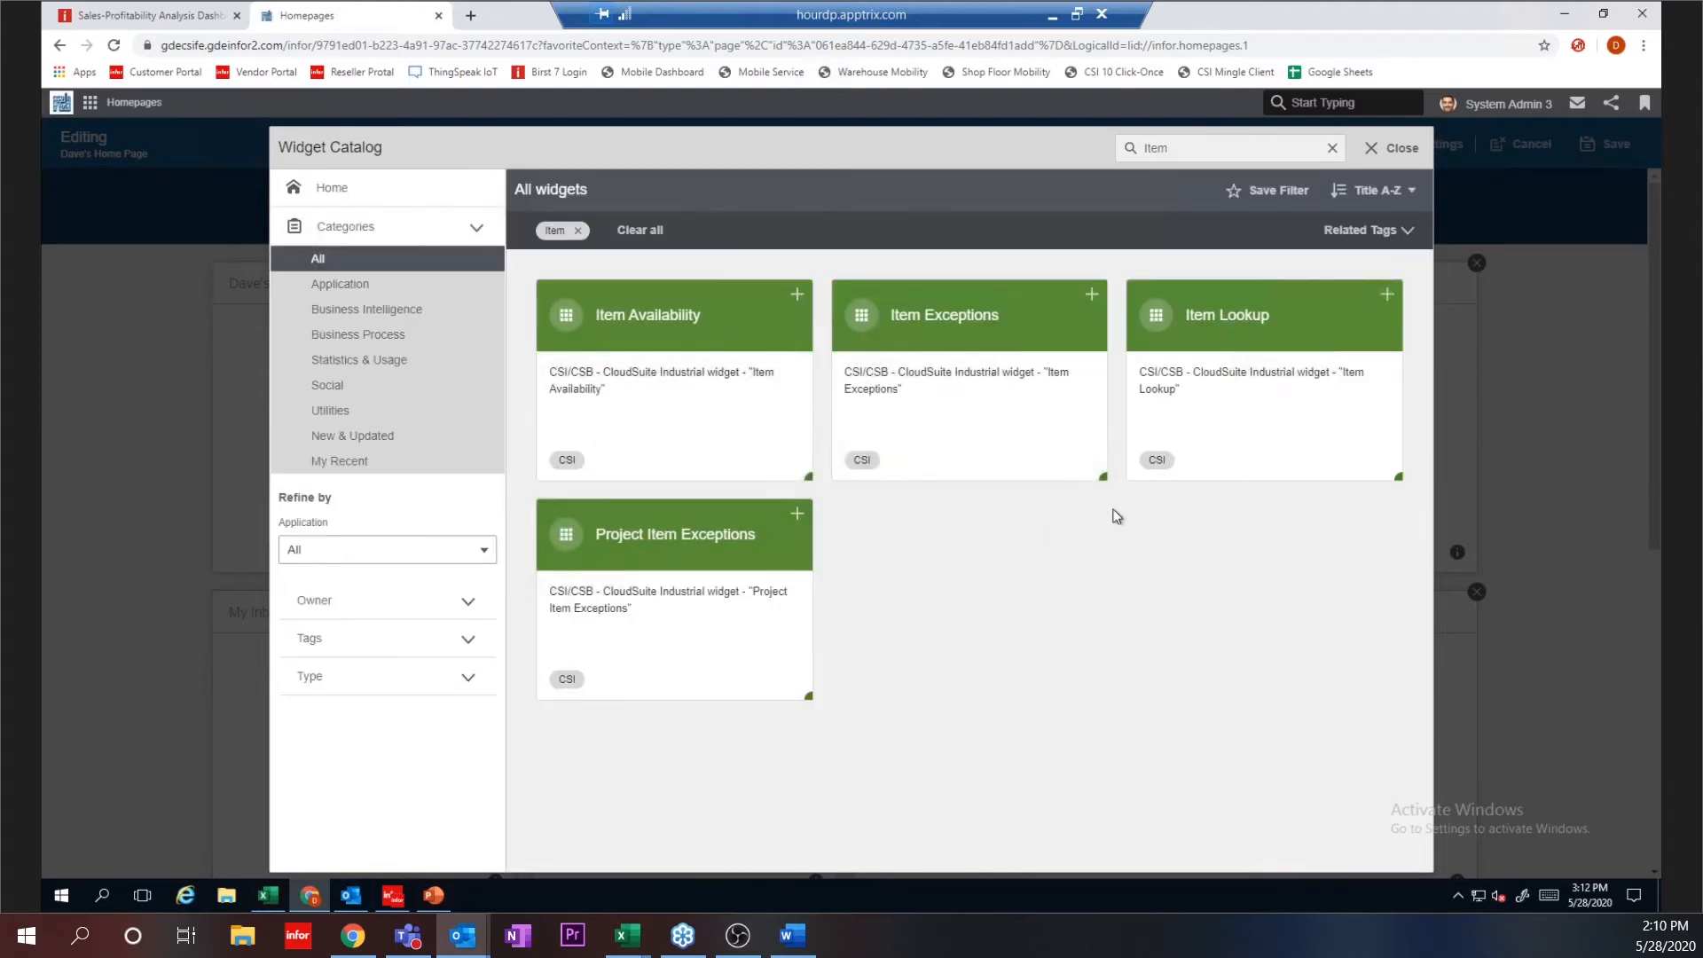
pyautogui.click(1387, 294)
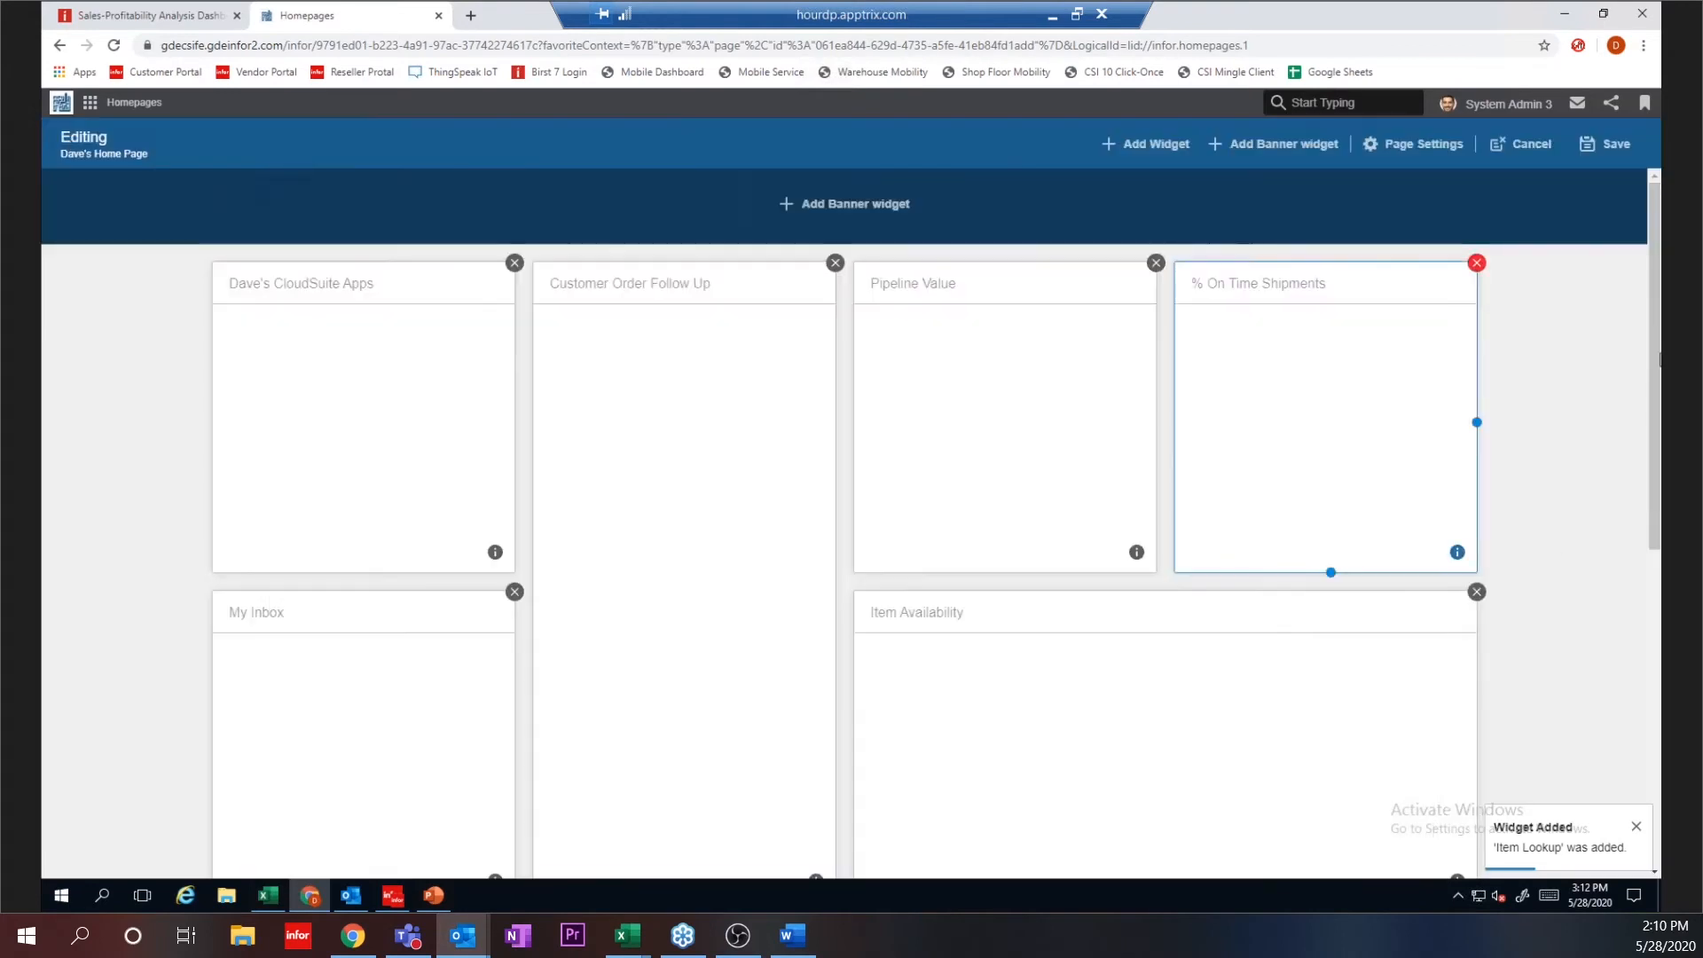
# Step: Narrow the Item Availability widget to one column, place Item Lookup between Customer Order Follow Up and Item Availability, and save the page
pyautogui.moveTo(1651, 304); pyautogui.dragTo(1652, 685)
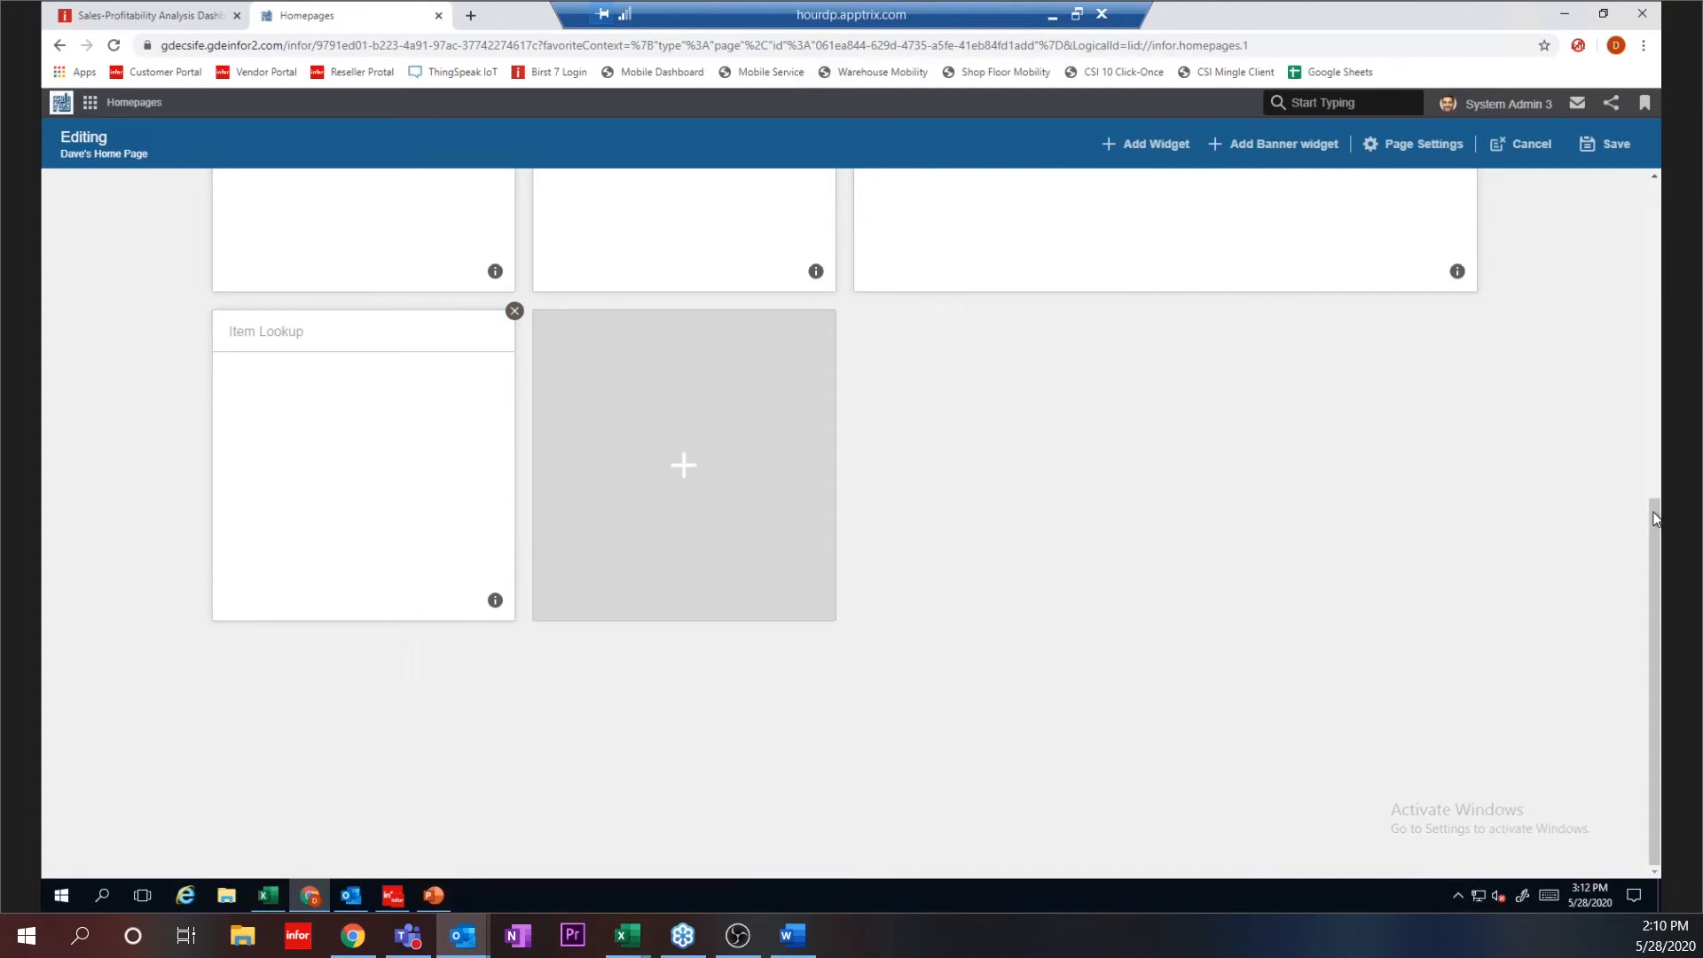
pyautogui.moveTo(1655, 502); pyautogui.dragTo(1659, 353)
pyautogui.scroll(3, 1437, 396)
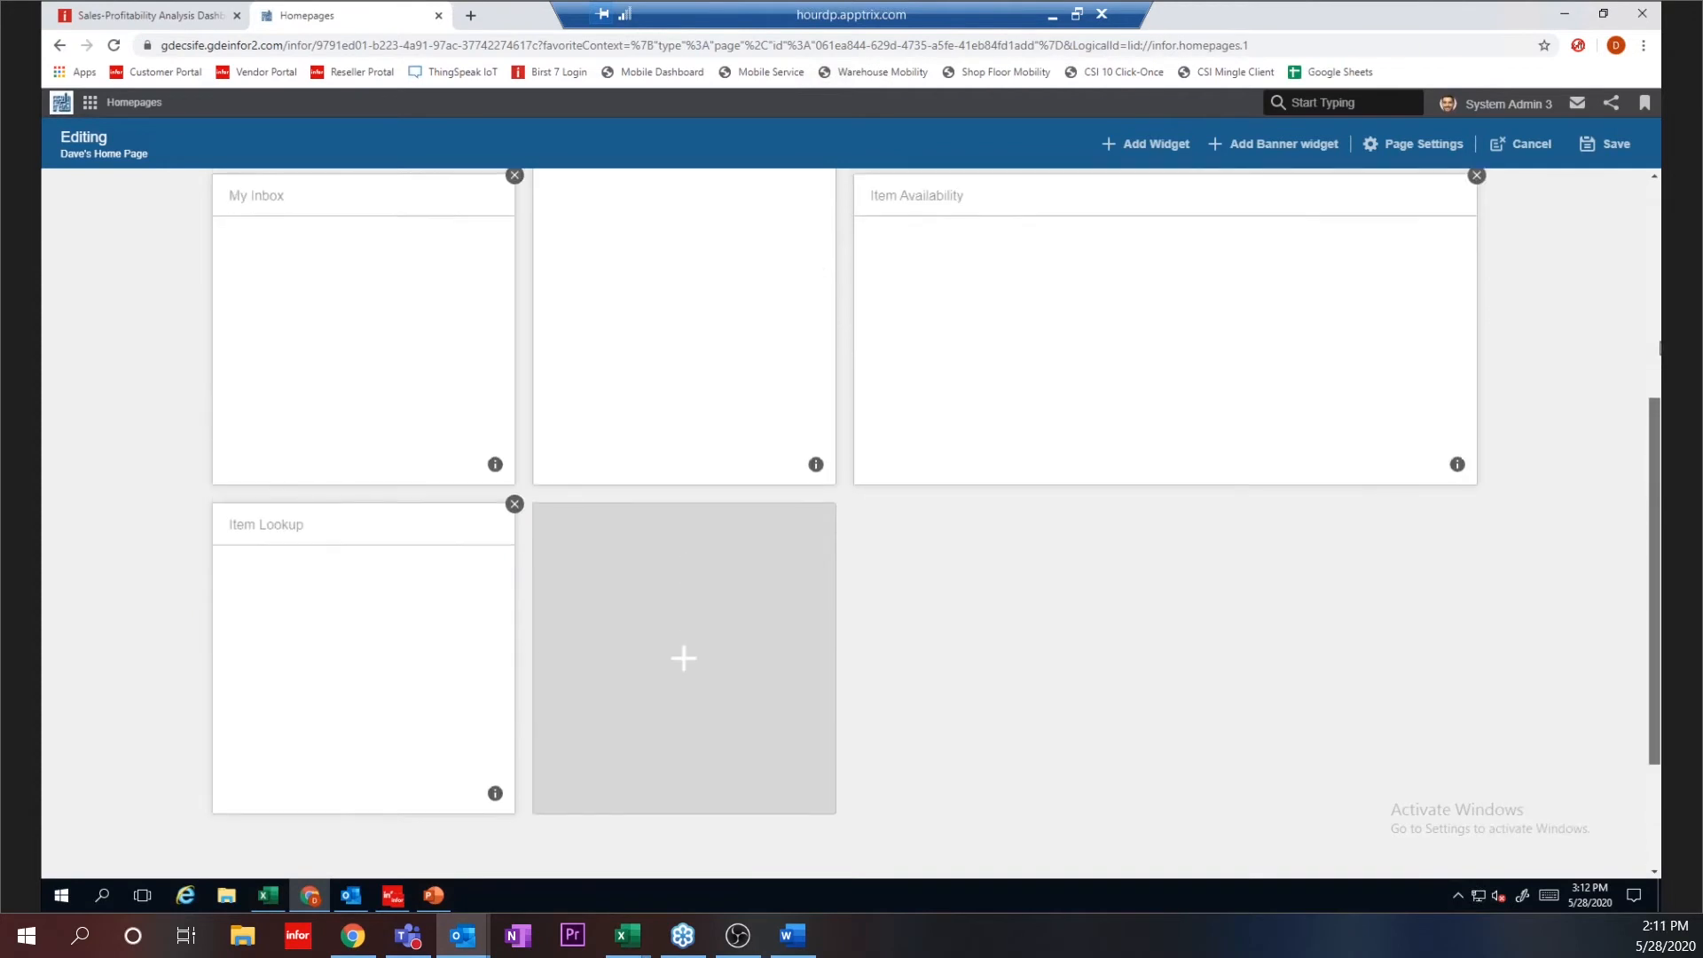
pyautogui.moveTo(1472, 430)
pyautogui.moveTo(1437, 432); pyautogui.dragTo(1144, 415)
pyautogui.moveTo(1403, 476)
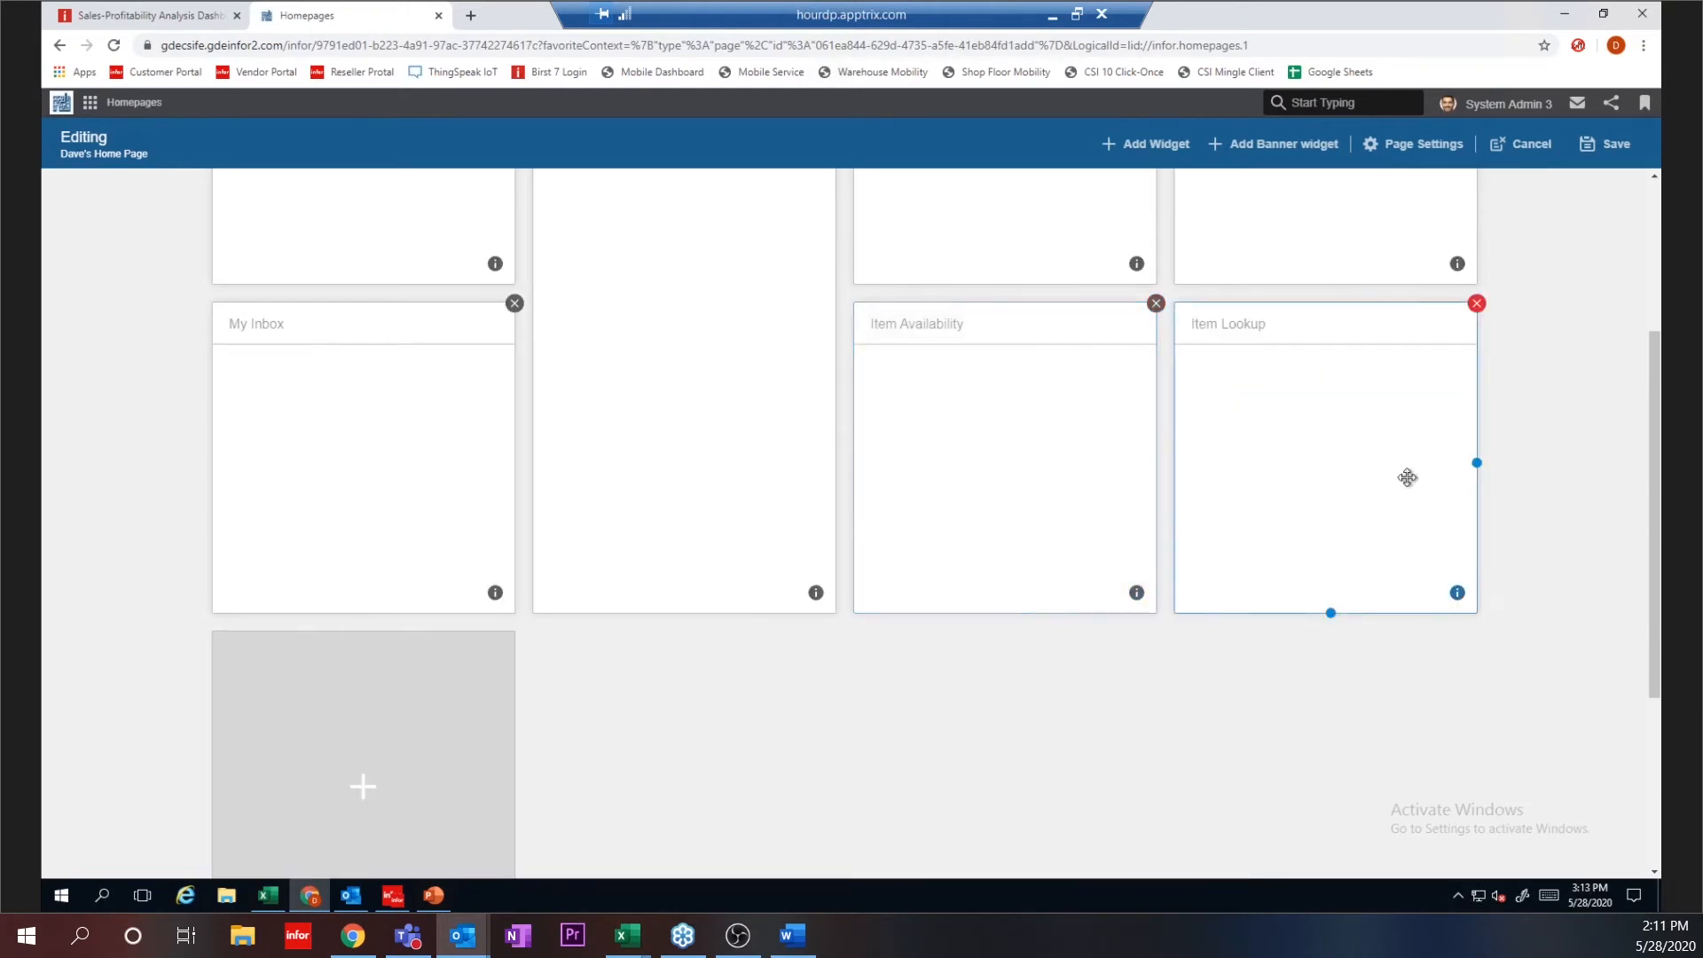
pyautogui.moveTo(1204, 433); pyautogui.dragTo(991, 379)
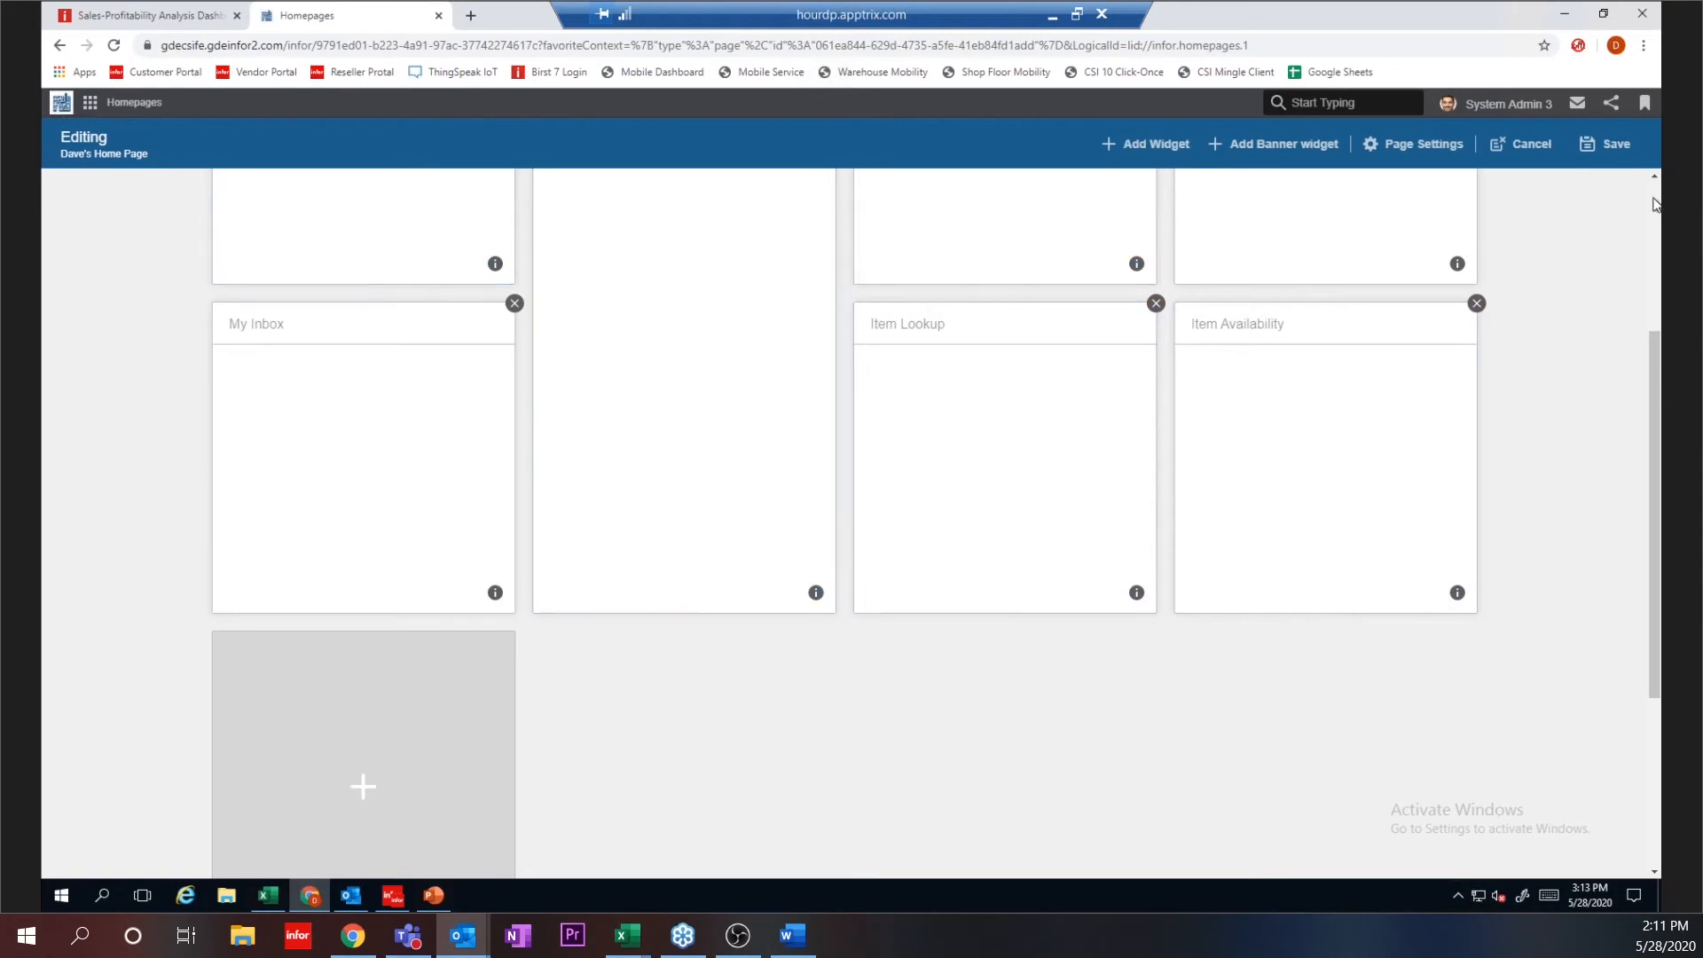
pyautogui.click(1605, 143)
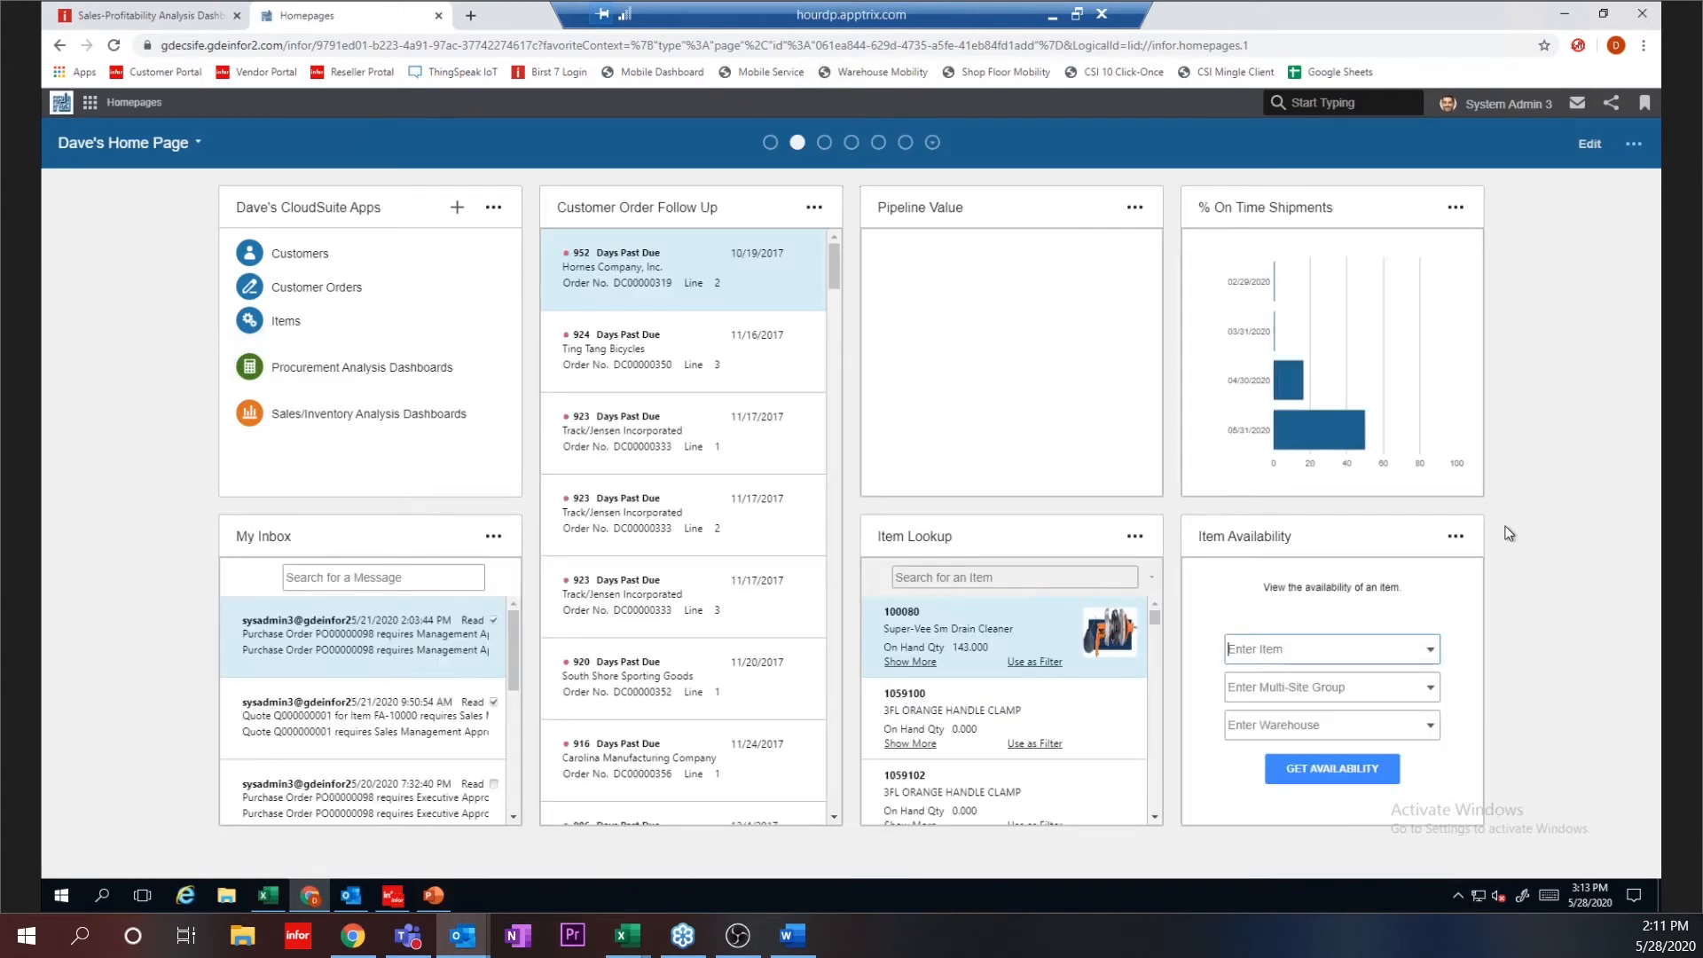
# Step: Search the Item Lookup widget for "Seat"
pyautogui.click(1028, 575)
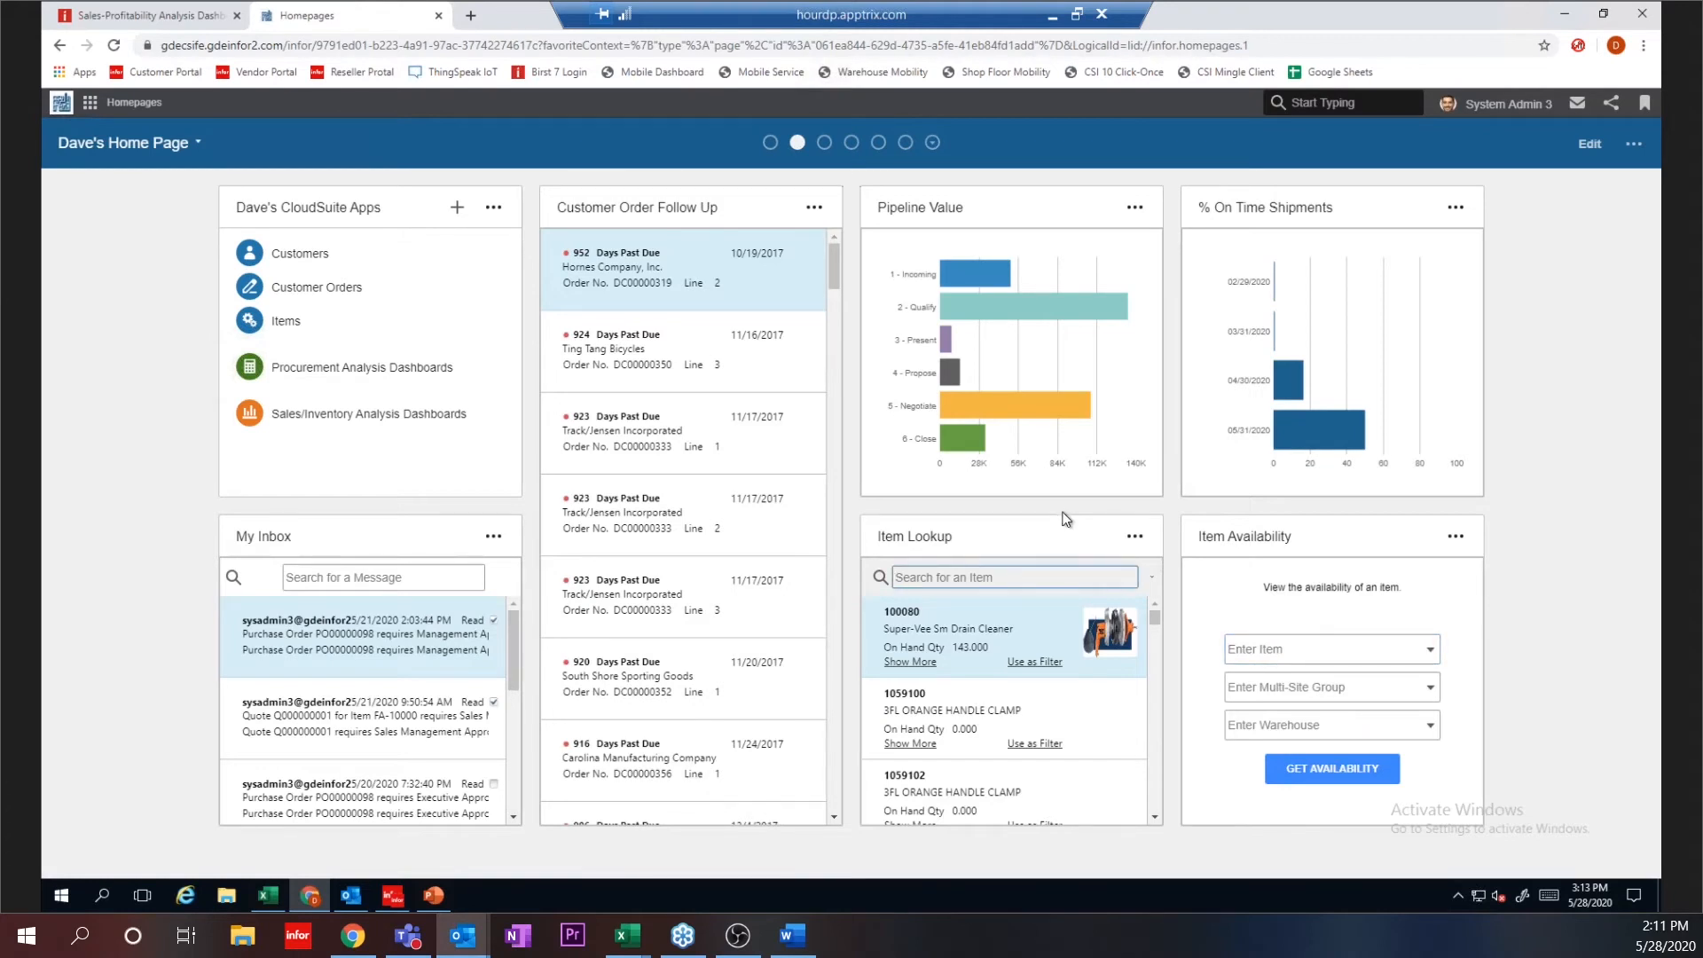
pyautogui.write('Seat')
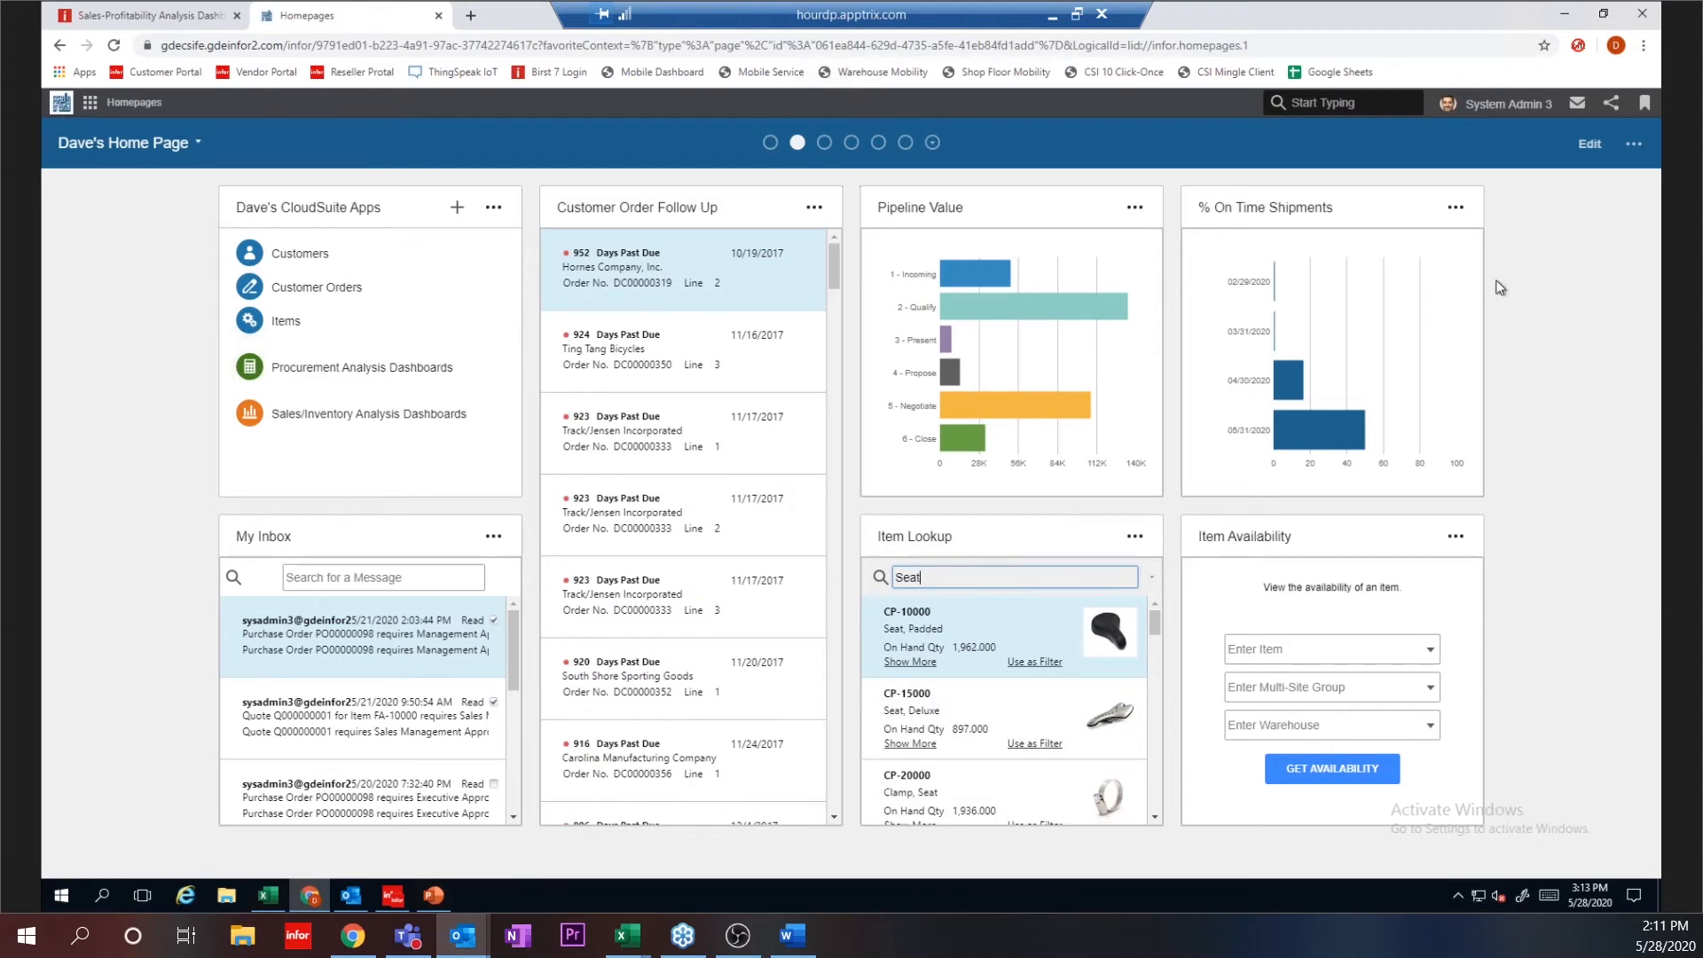
# Step: Return to the CloudSuite Look & Feel Overview page and open its Intuitive & Powerful Multi-View Forms link
pyautogui.click(771, 149)
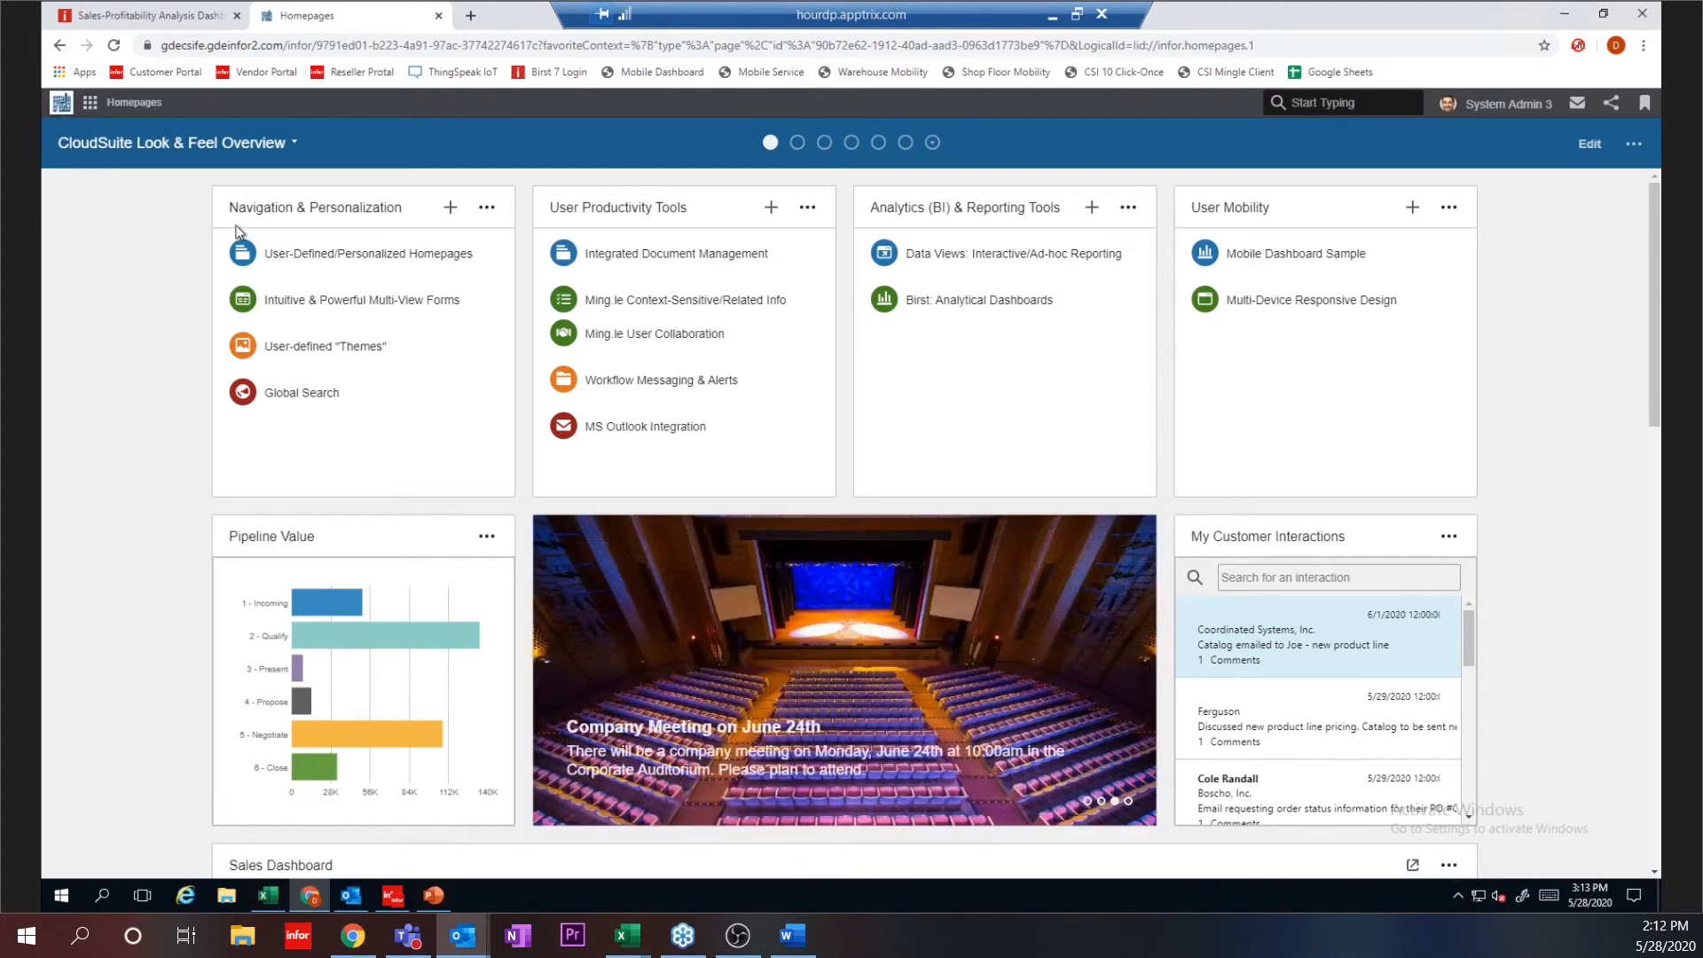
pyautogui.click(308, 302)
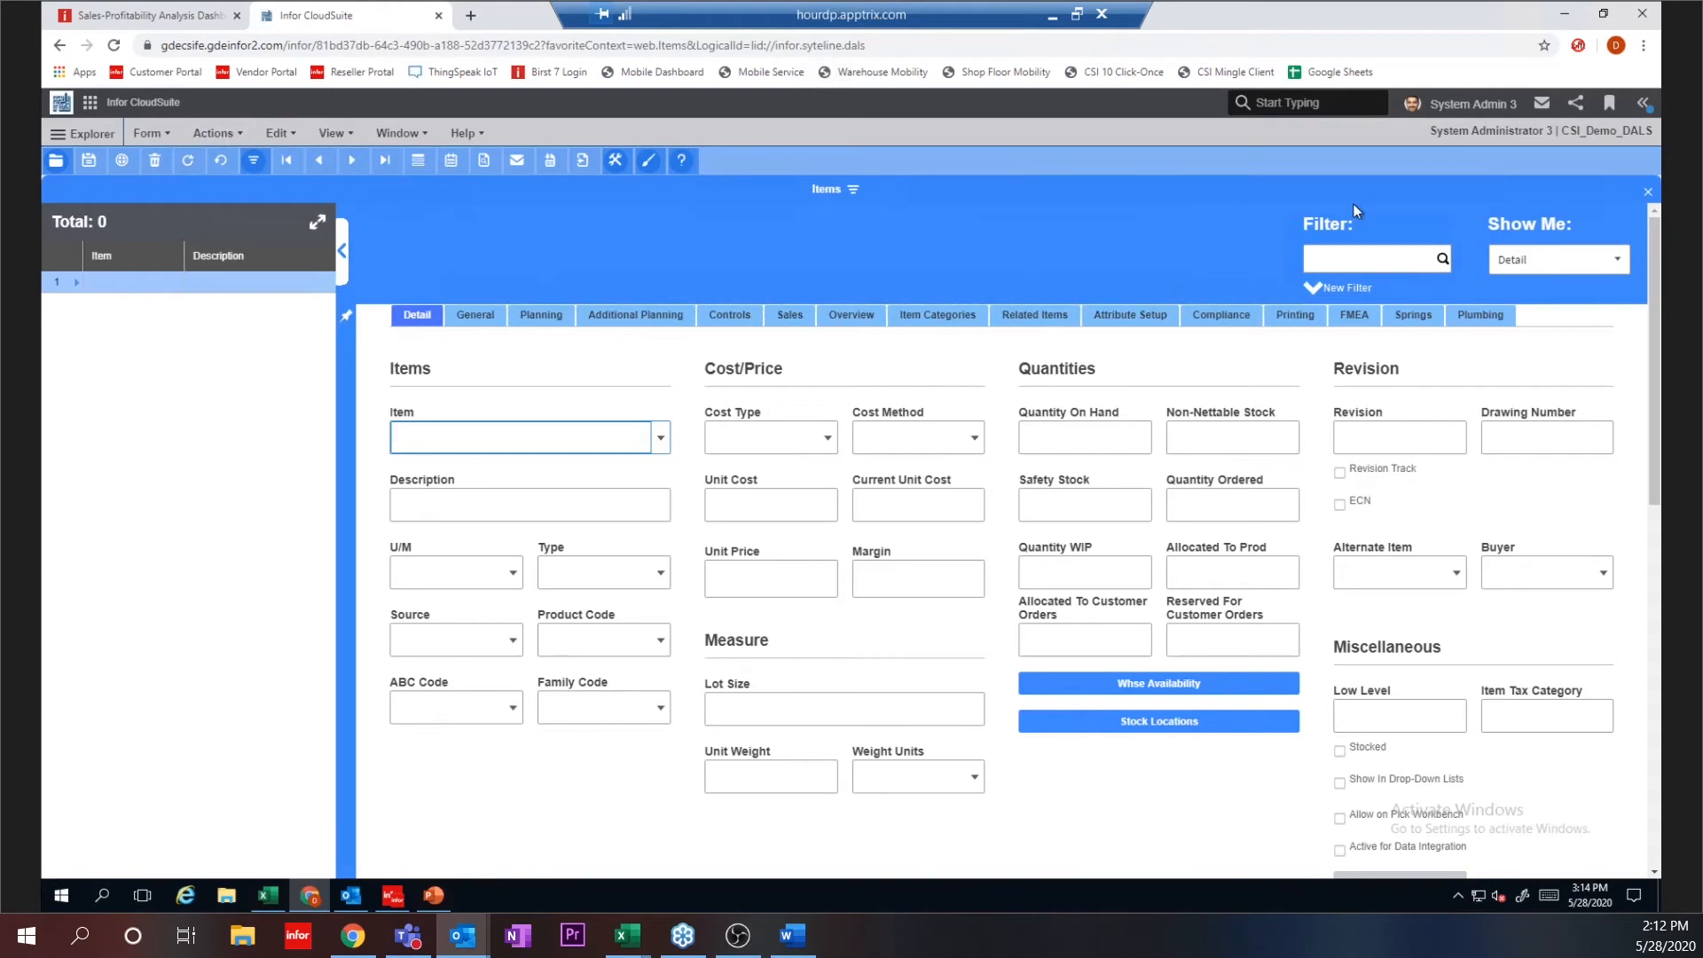
# Step: Open the alternative Items form with the Main tab from the bookmarks and load its item records
pyautogui.click(1611, 111)
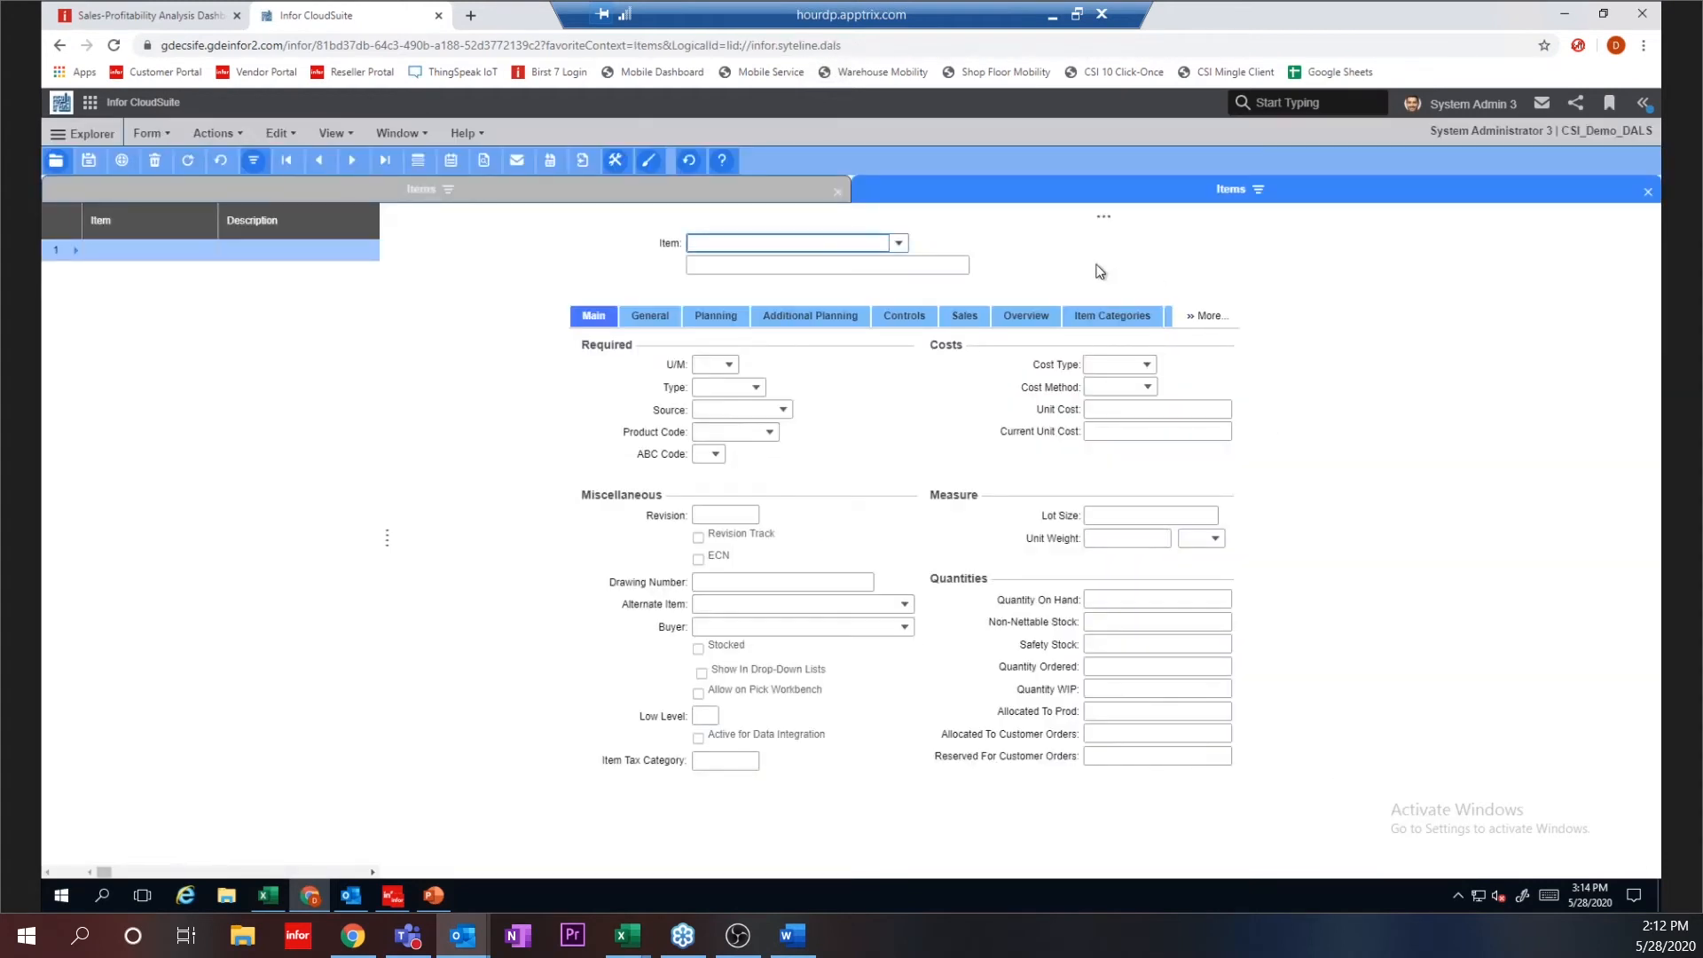
pyautogui.click(255, 164)
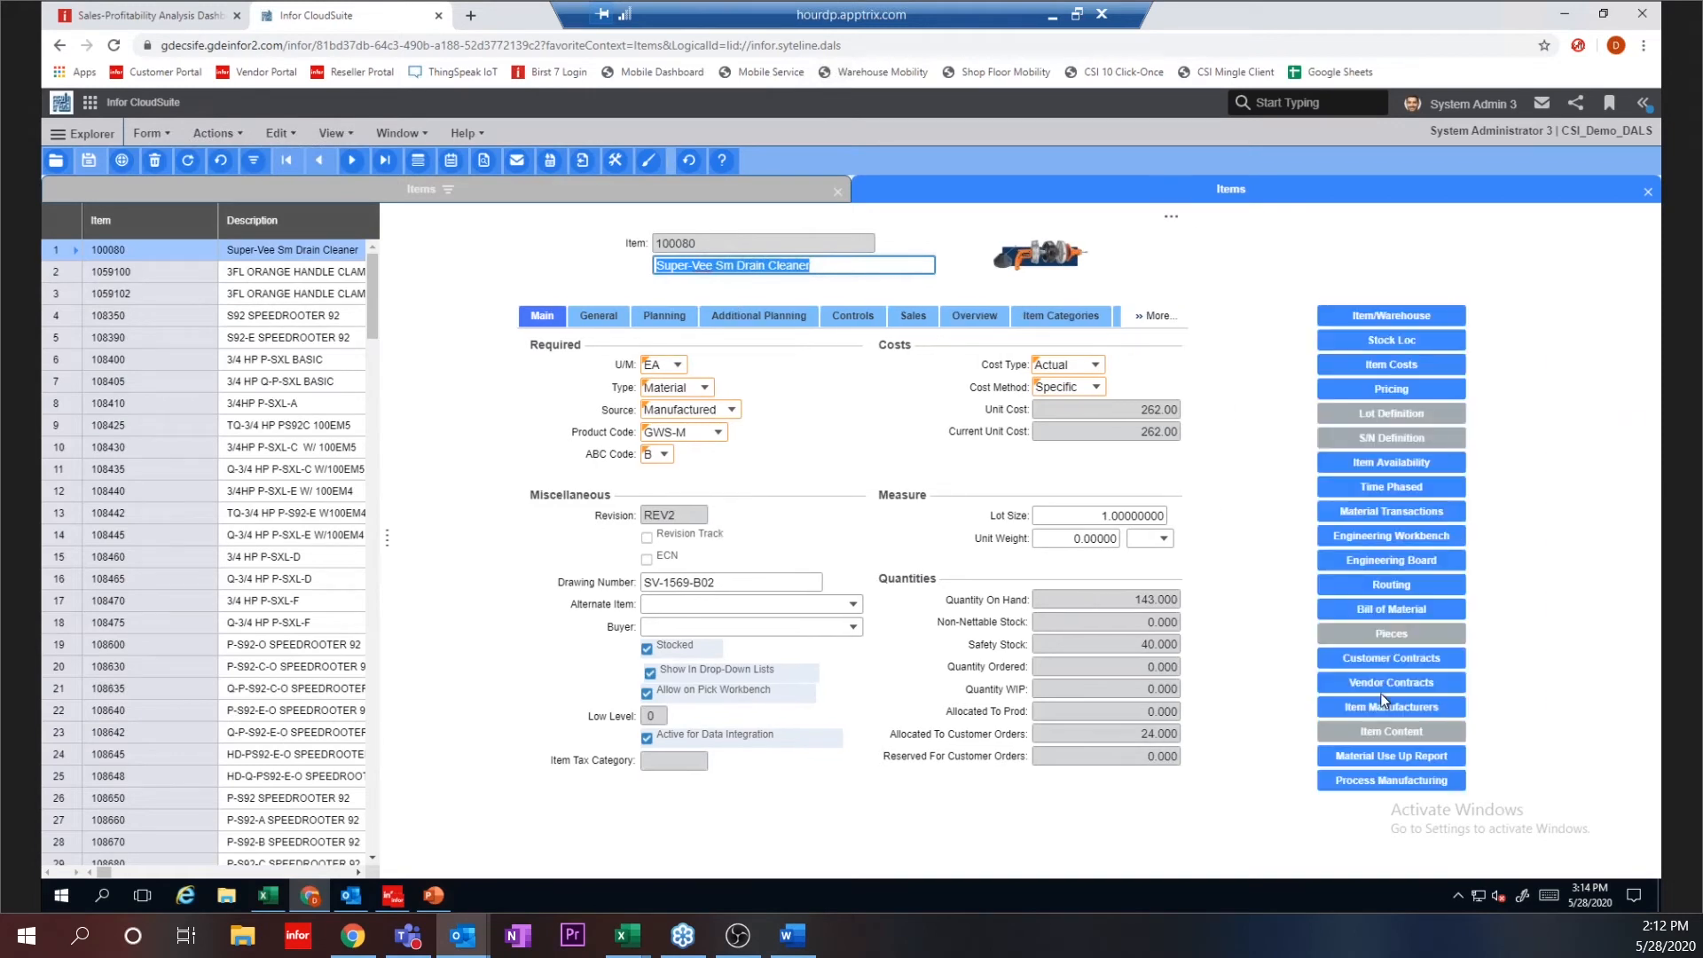
# Step: Return to the Items form with the Detail layout and filter its records by family code GWS
pyautogui.click(495, 197)
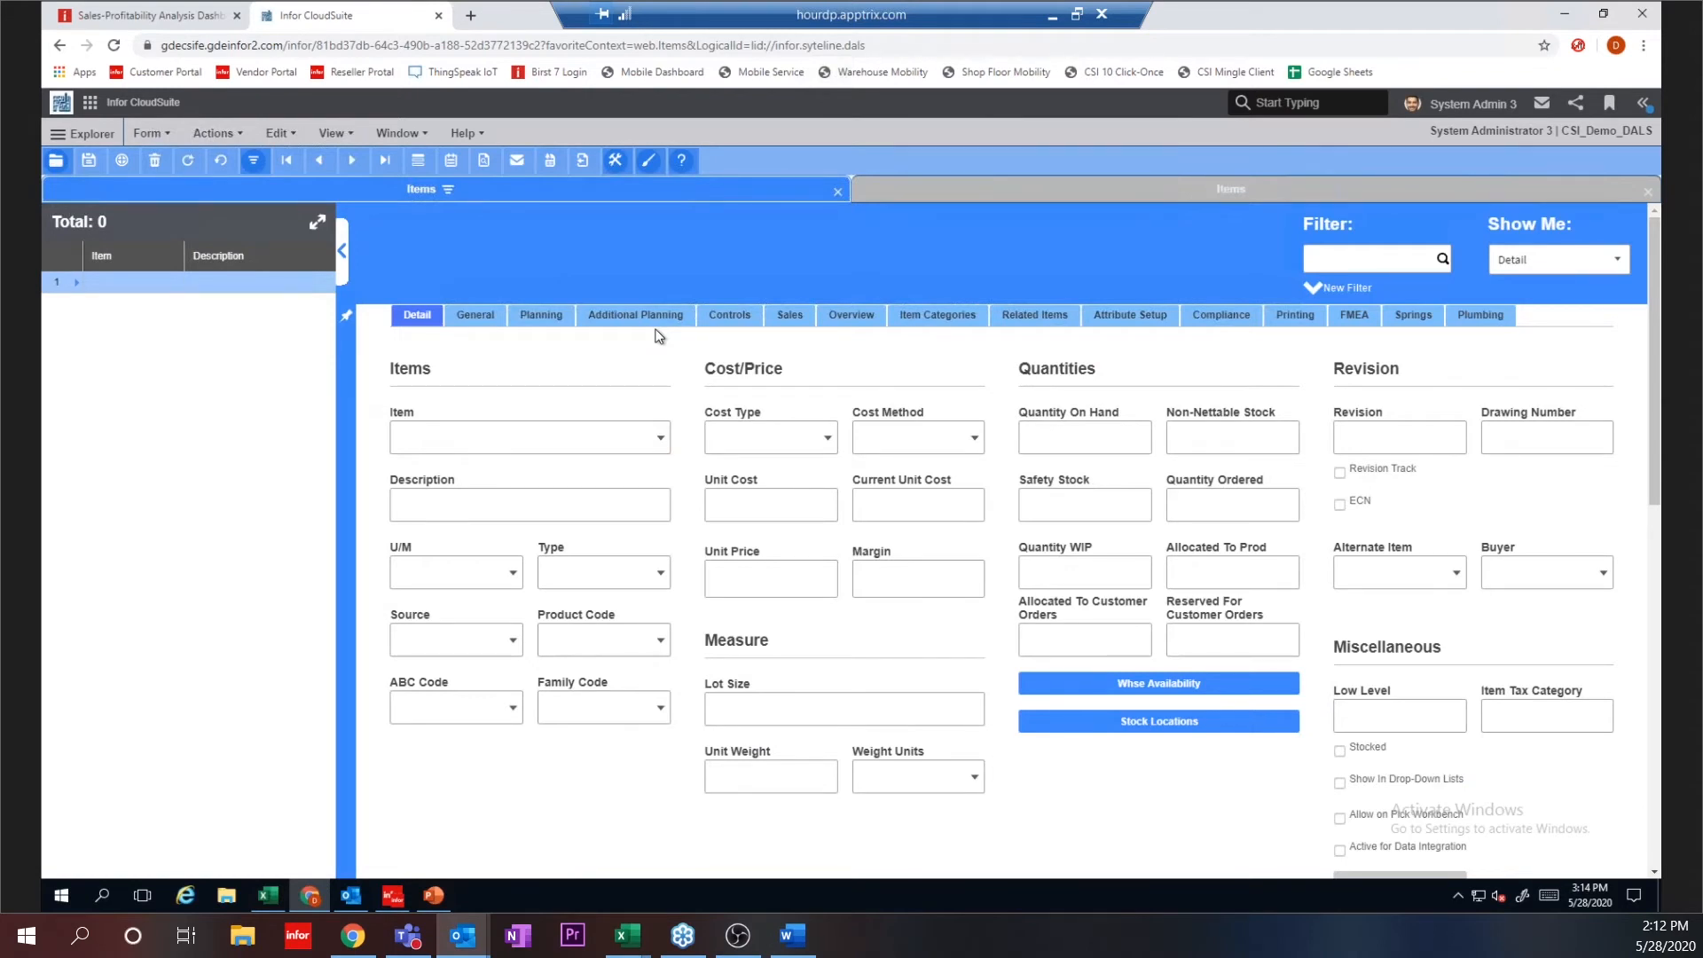
pyautogui.click(584, 707)
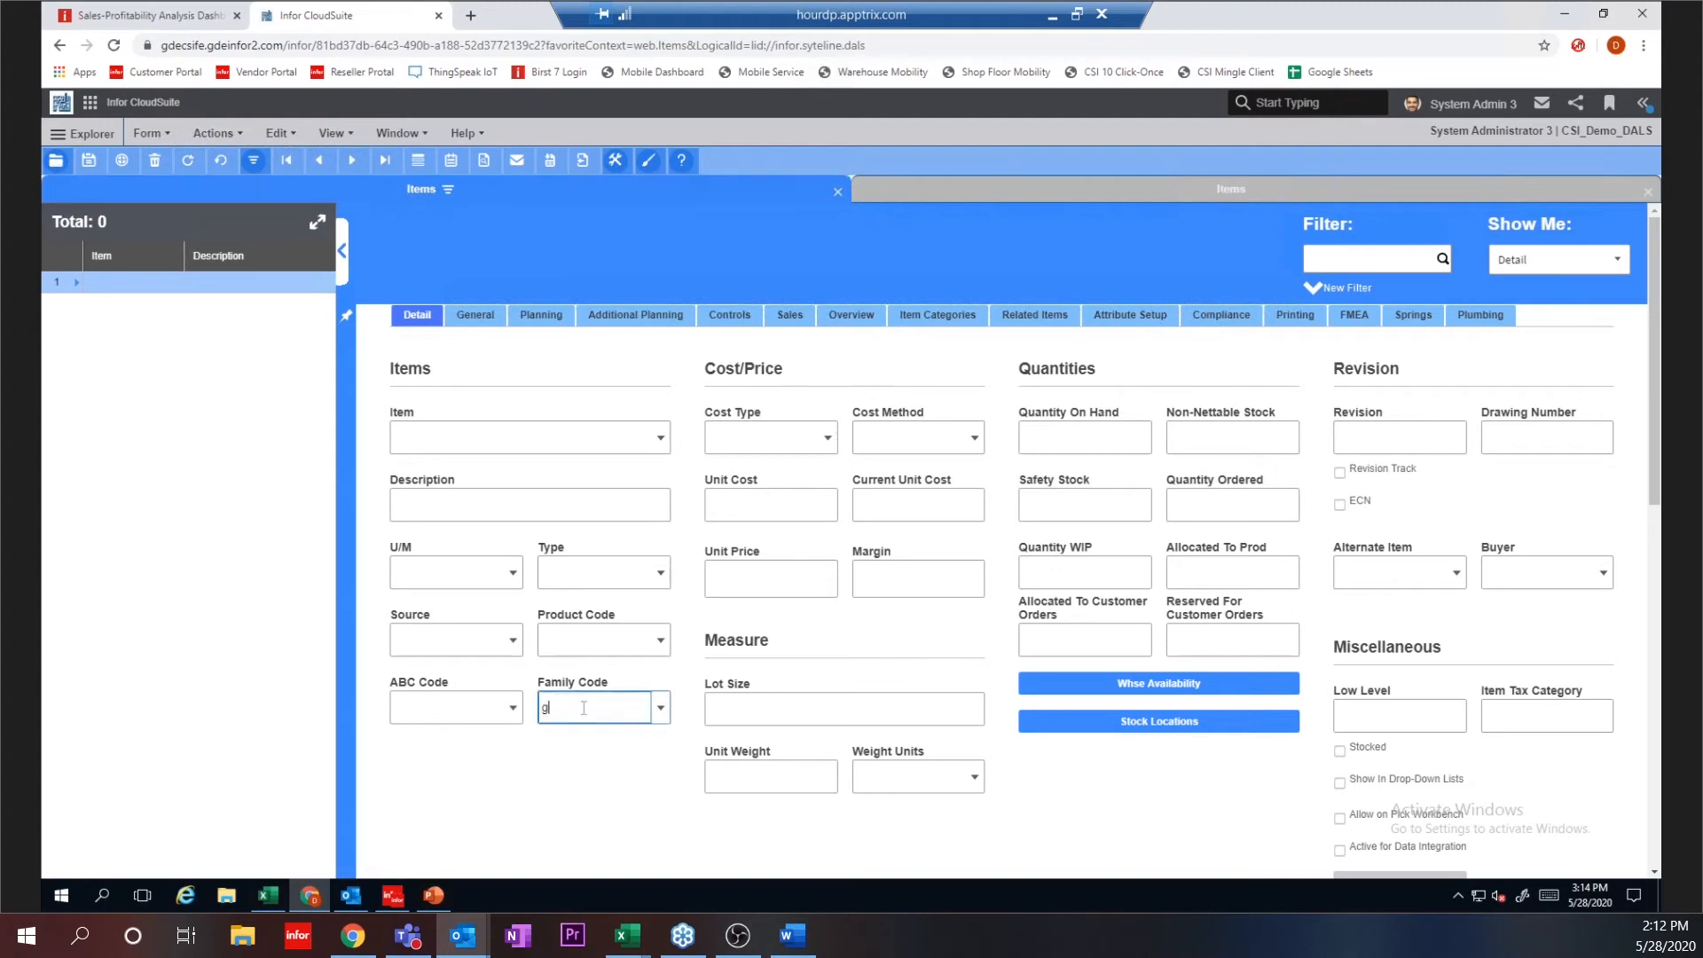
pyautogui.write('gws')
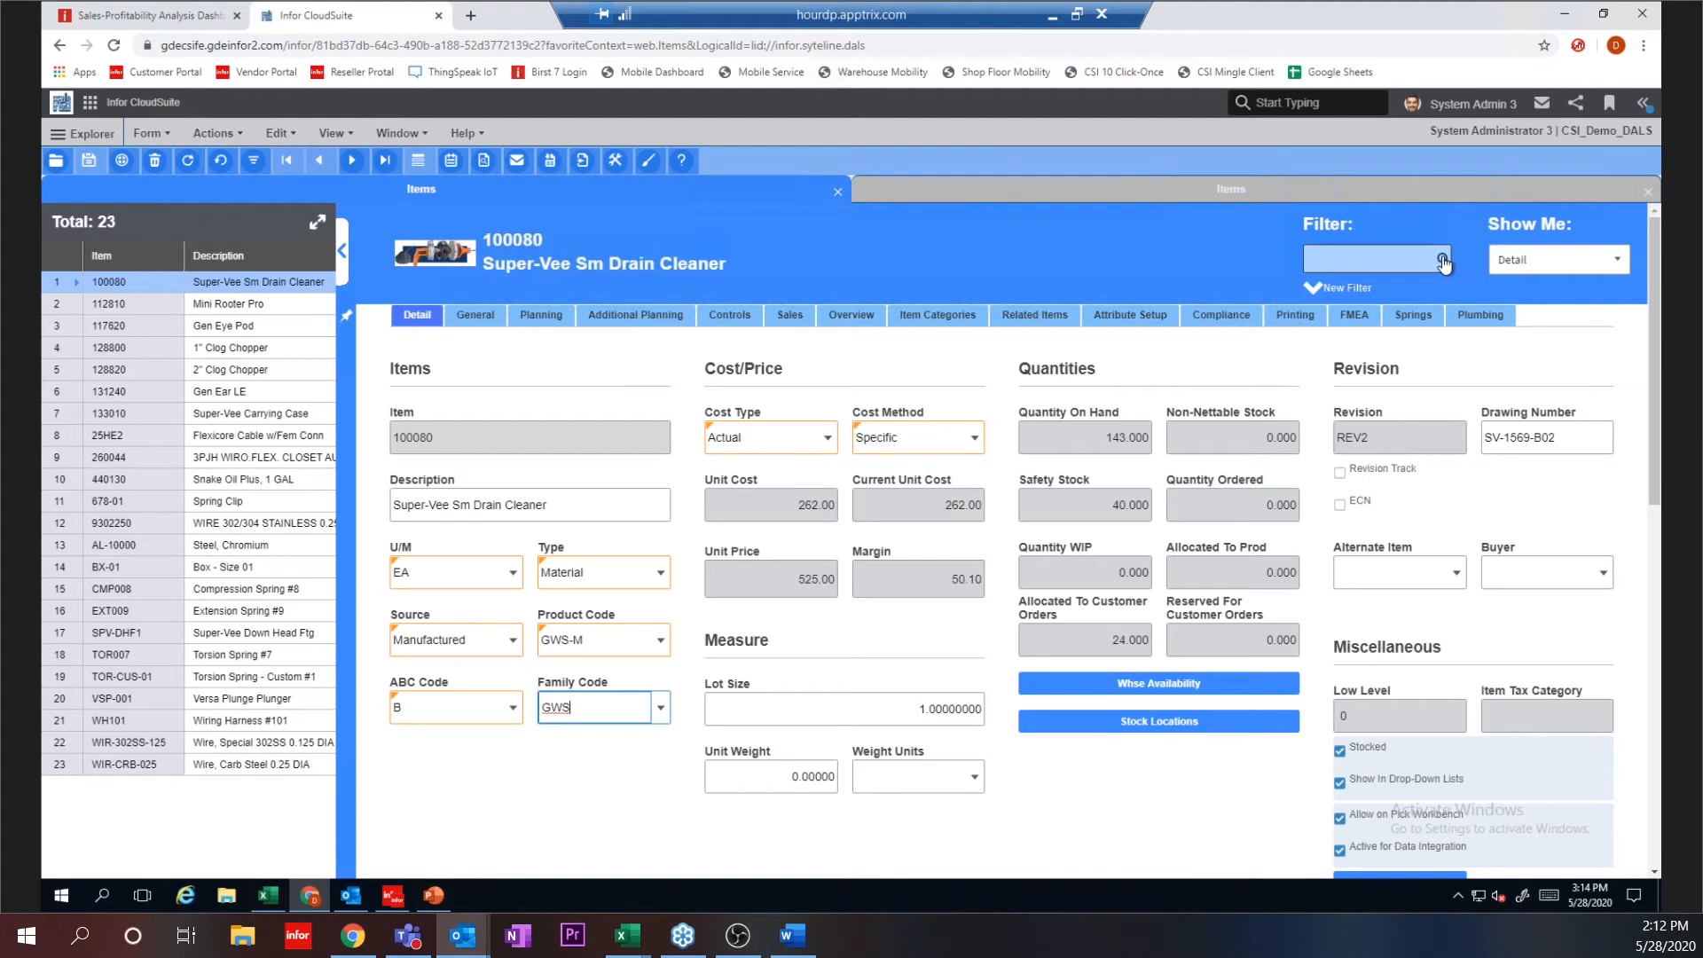
# Step: Apply the personal saved GWS Mfd filter to the items and review its criteria
pyautogui.click(1443, 262)
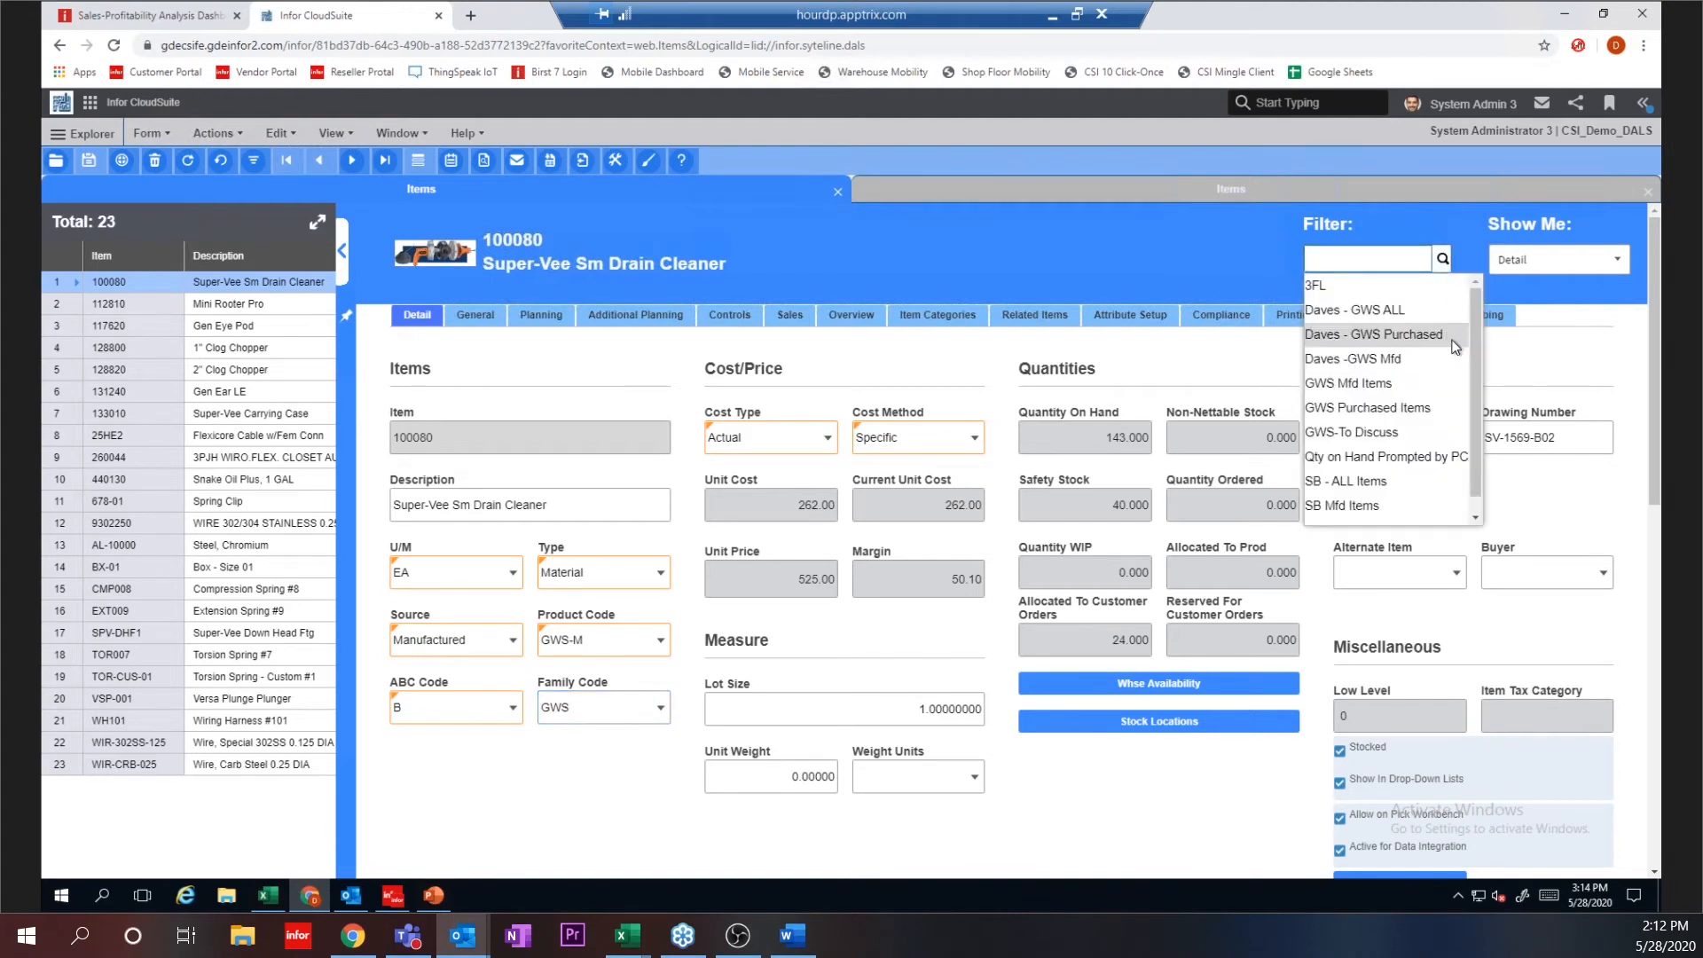
pyautogui.click(1352, 360)
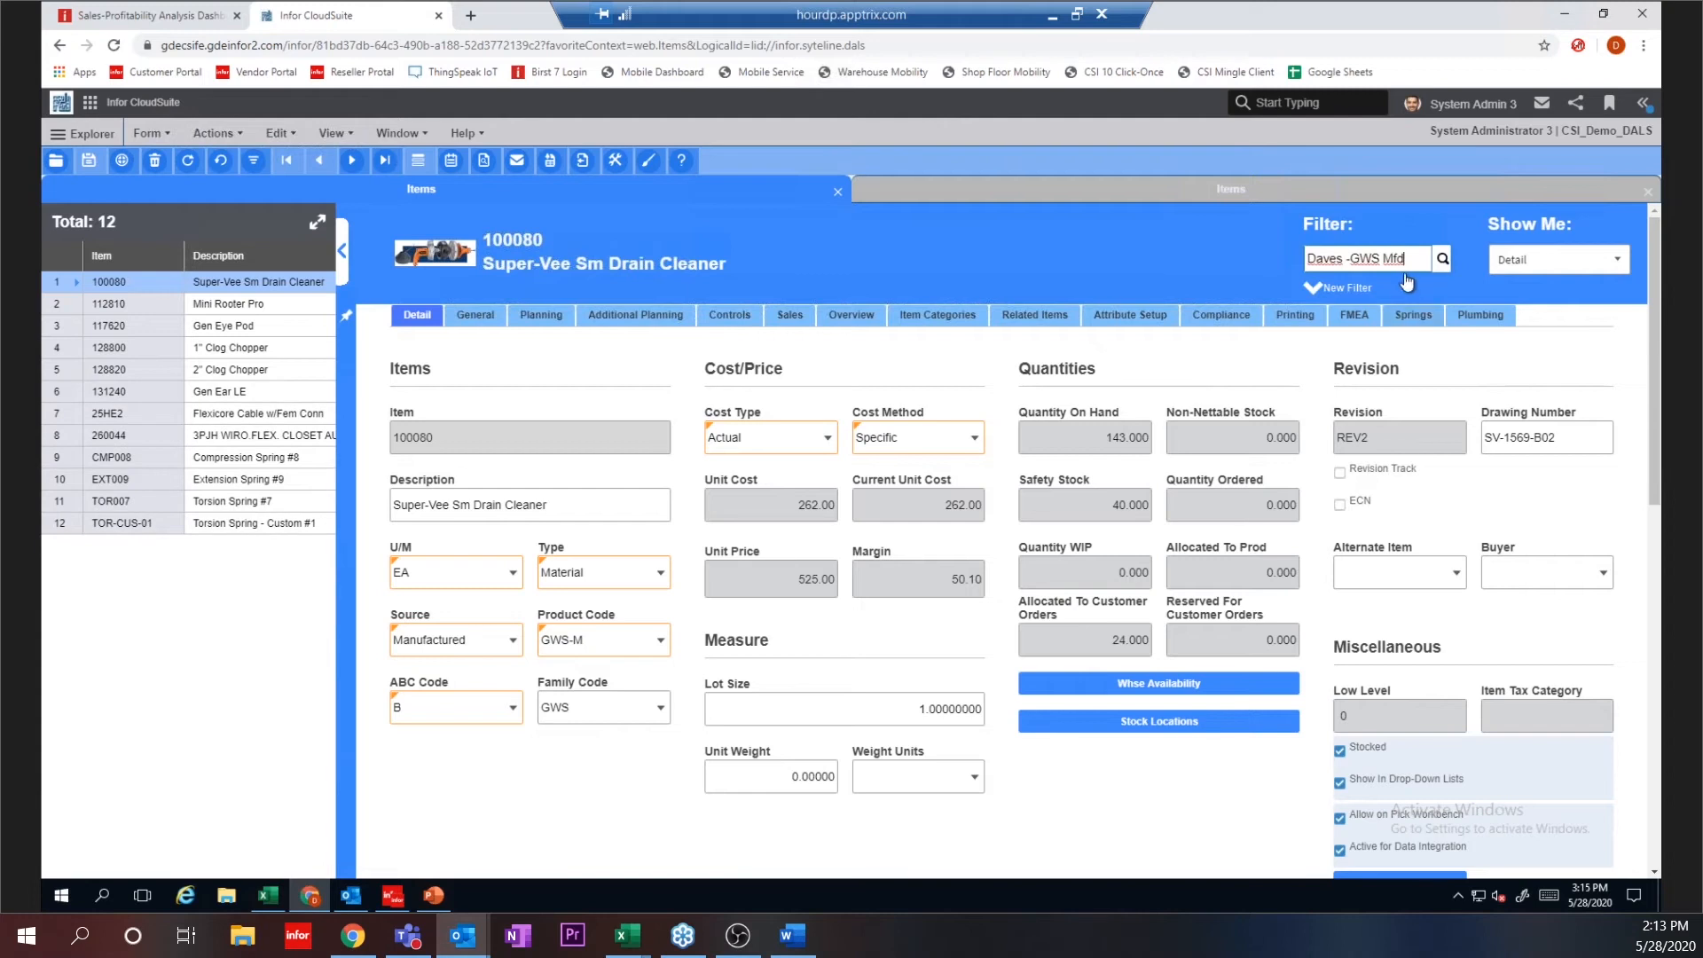
pyautogui.click(1316, 297)
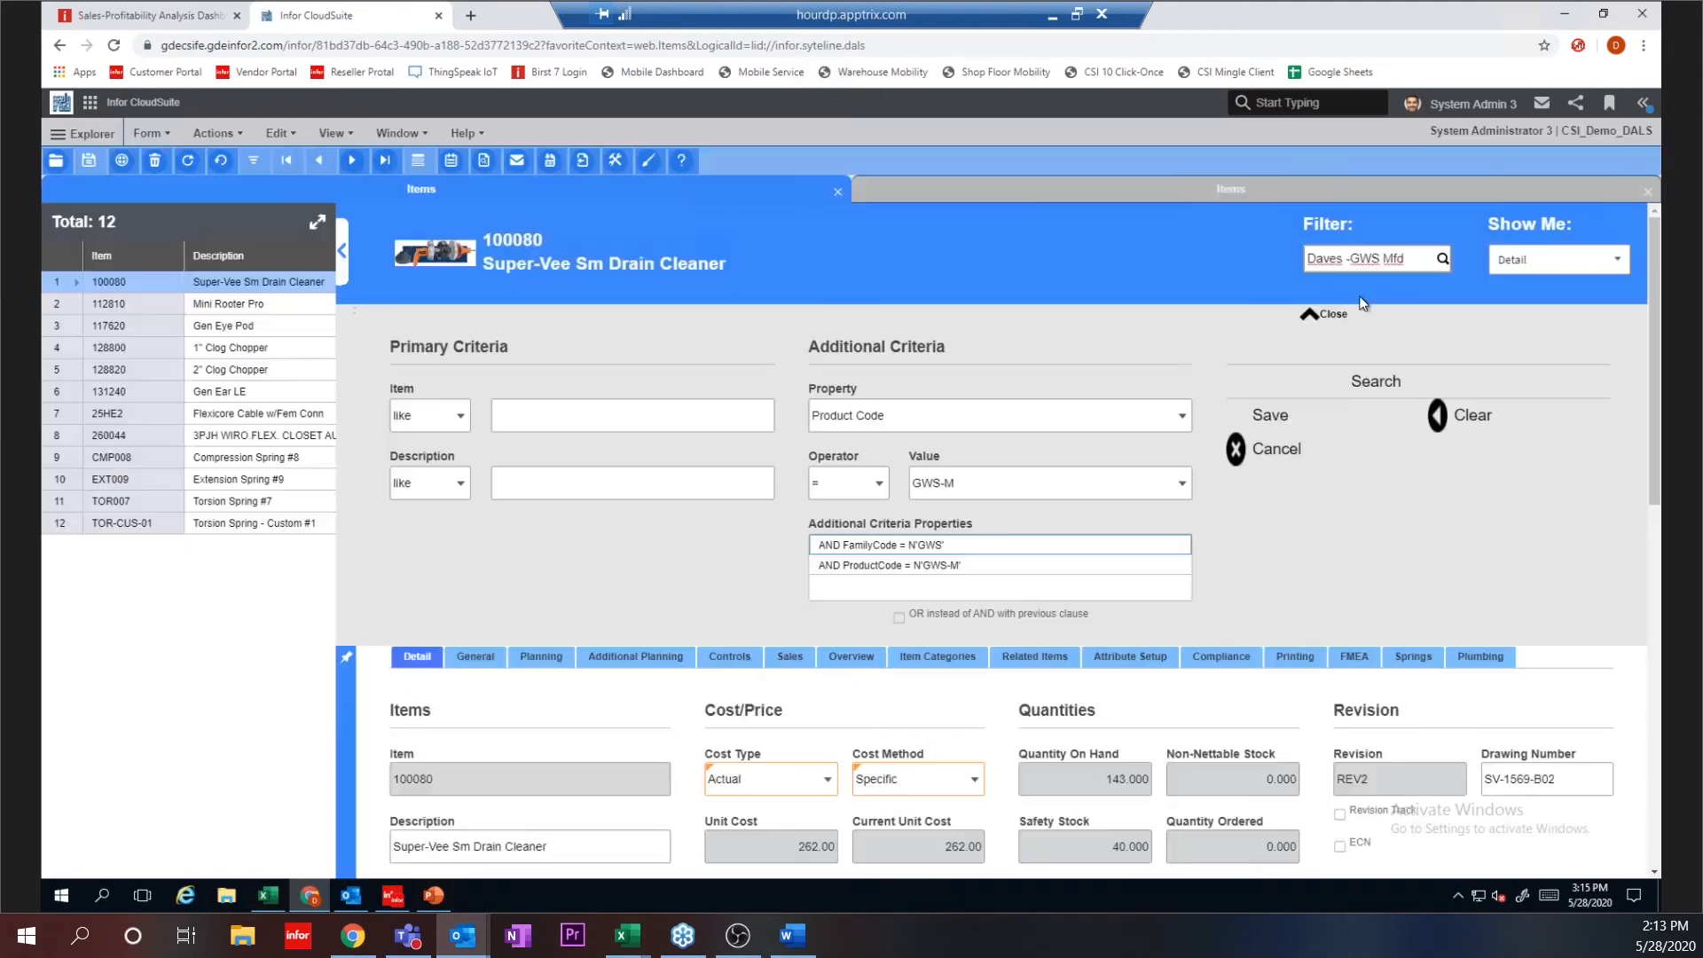
pyautogui.click(1311, 321)
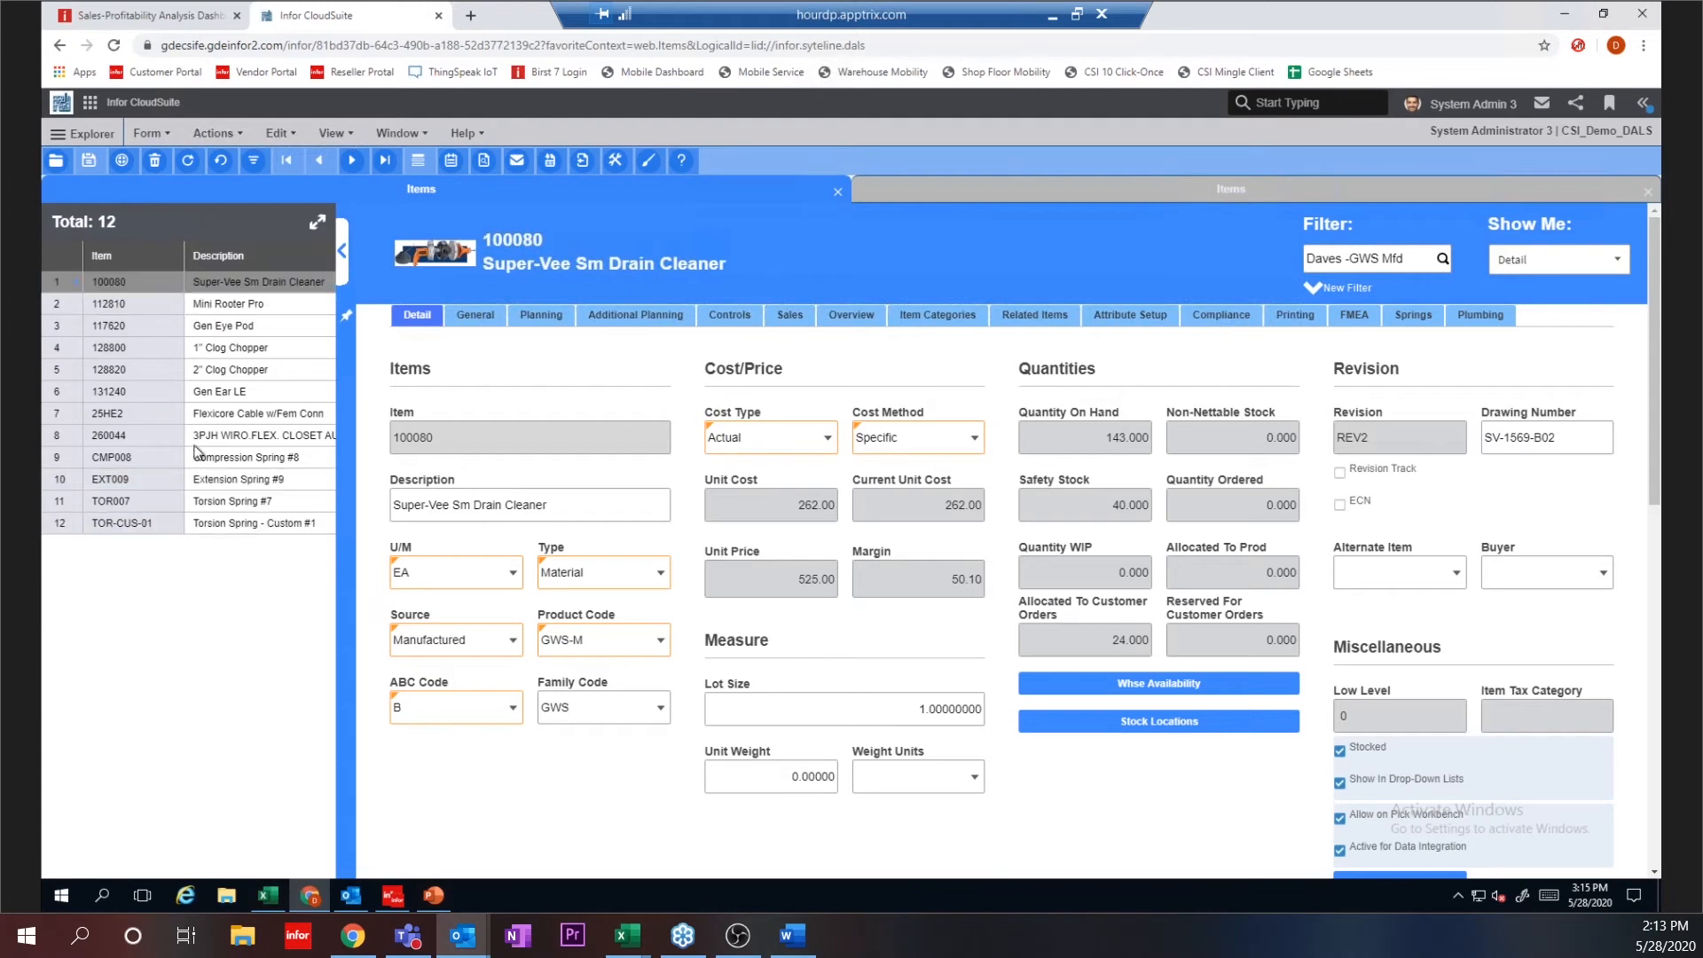
# Step: Display the Mini Rooter Pro item and expand the item list to the full grid view
pyautogui.click(147, 304)
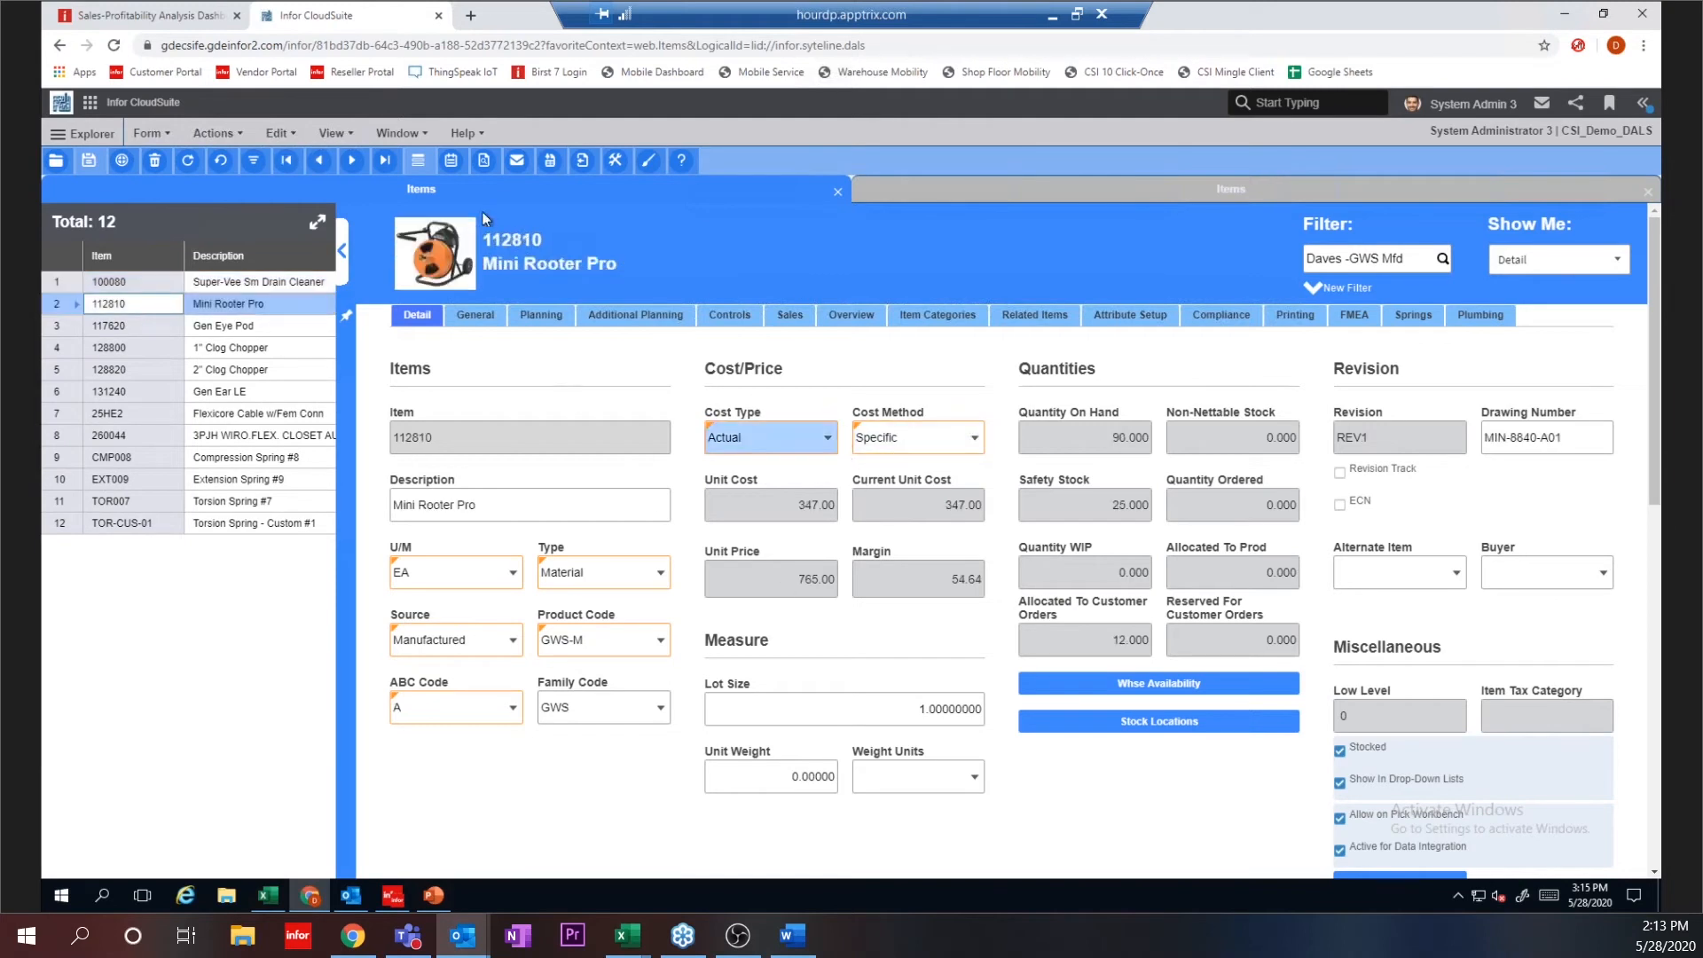
pyautogui.click(318, 224)
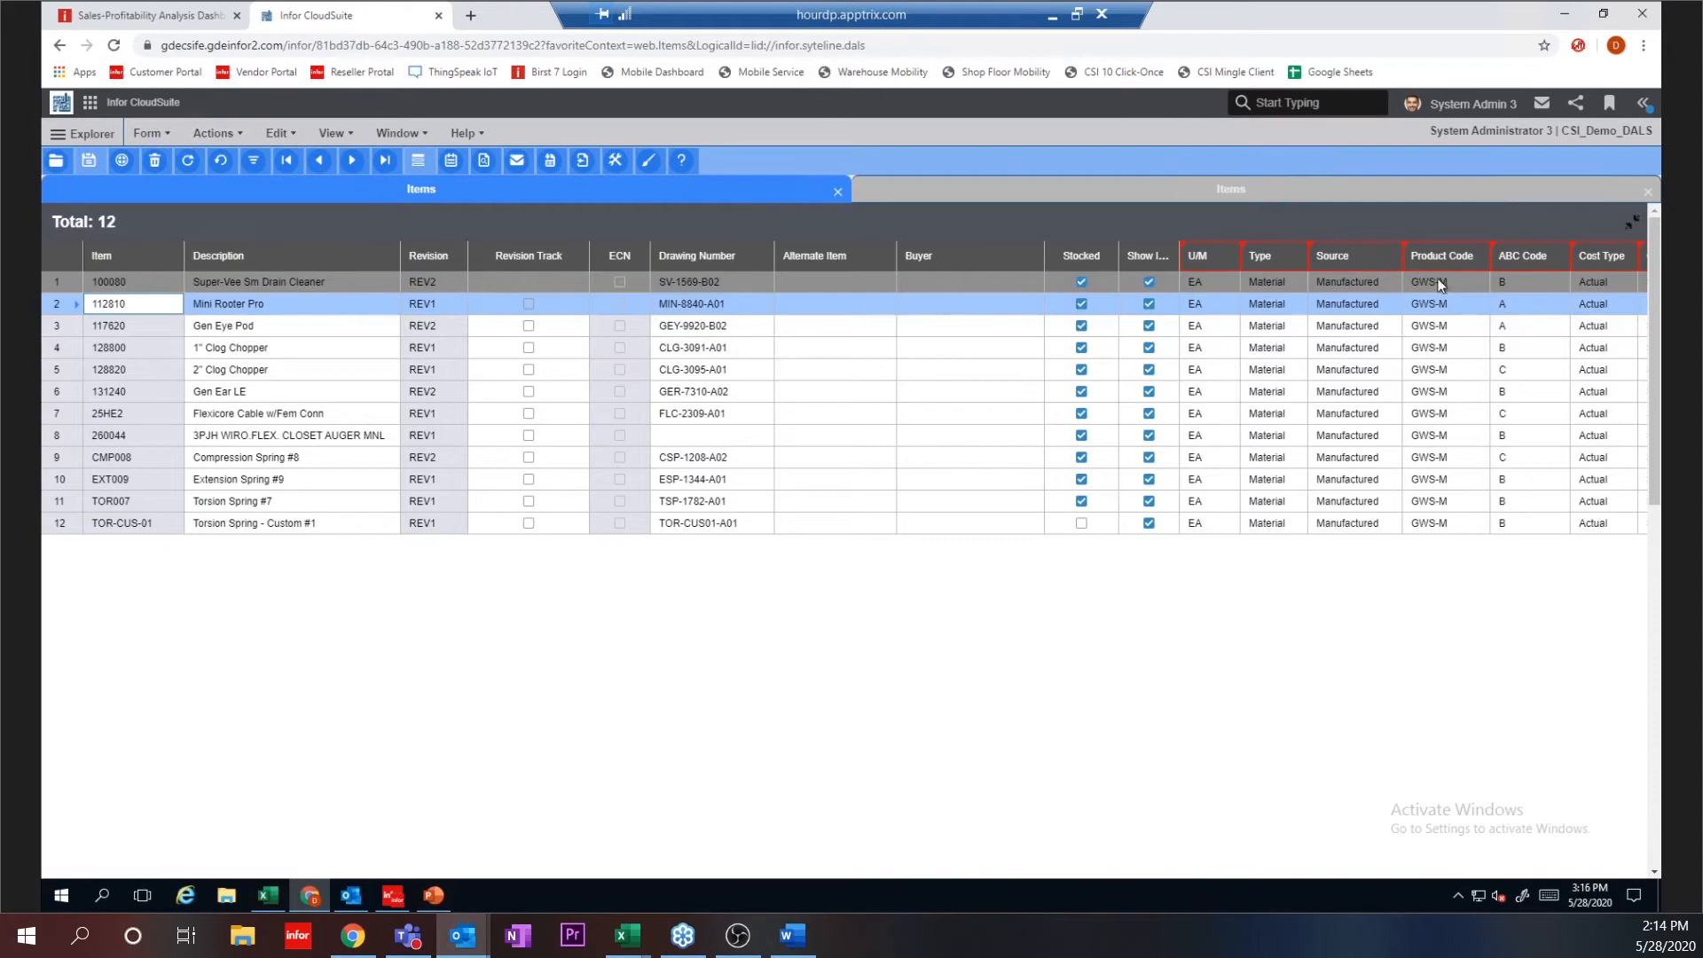
# Step: Replace every ABC Code value C with B across the Items collection
pyautogui.click(1508, 284)
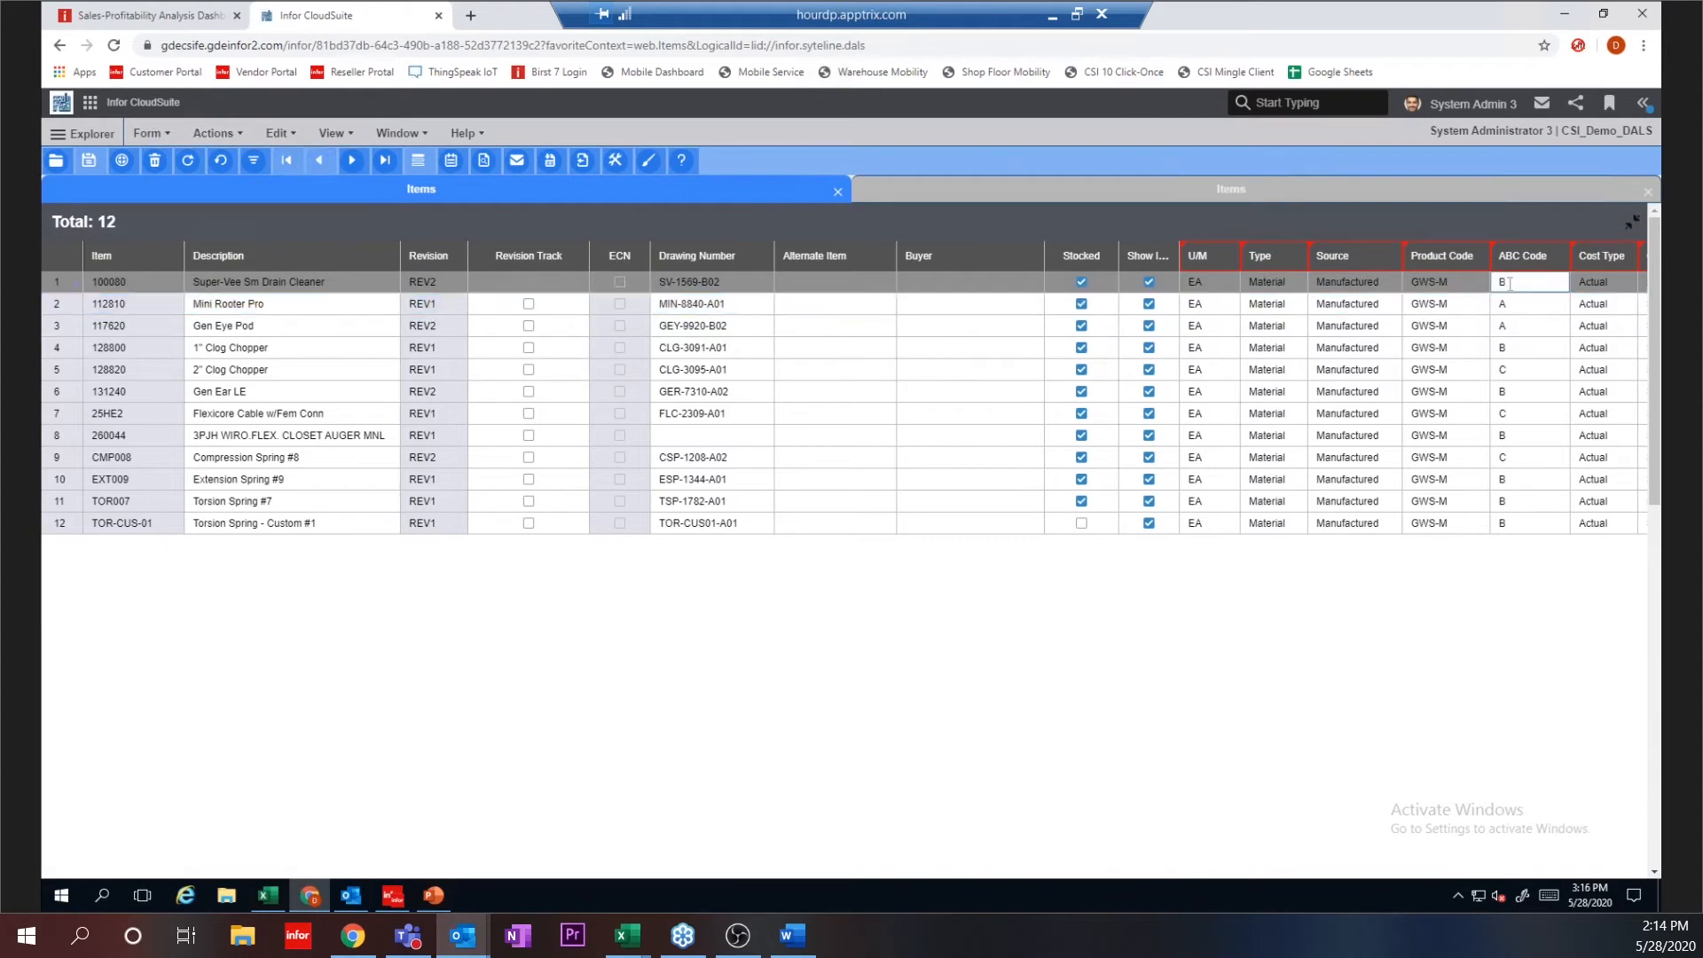
pyautogui.click(283, 138)
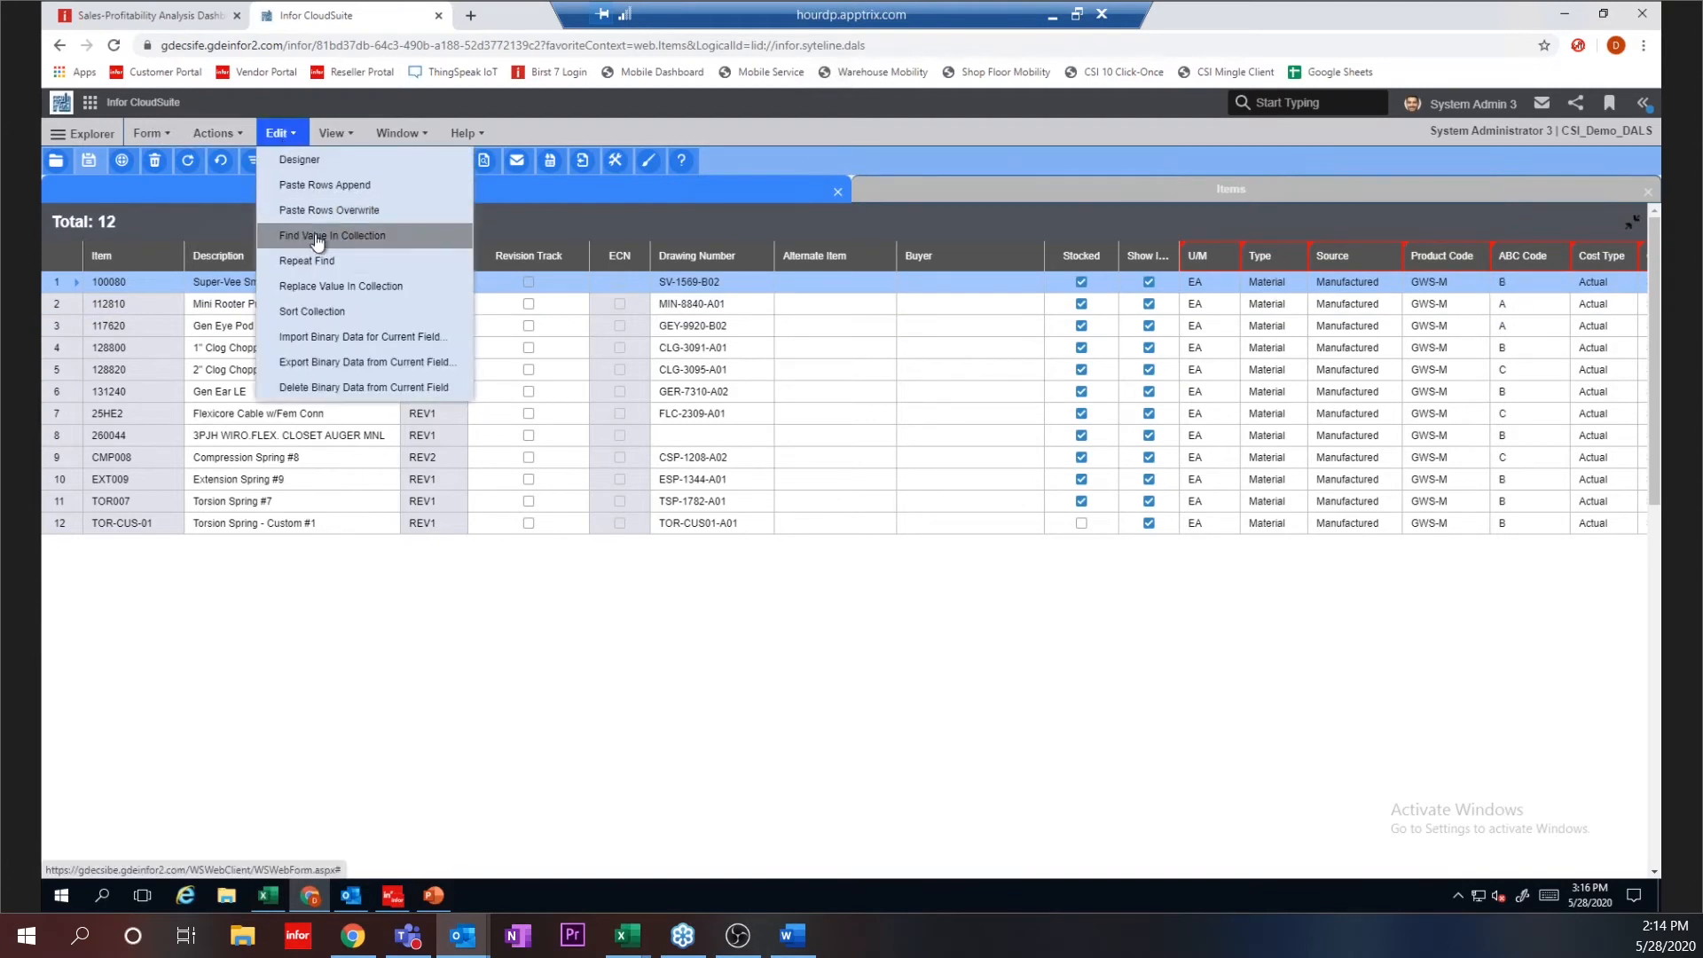
pyautogui.click(306, 286)
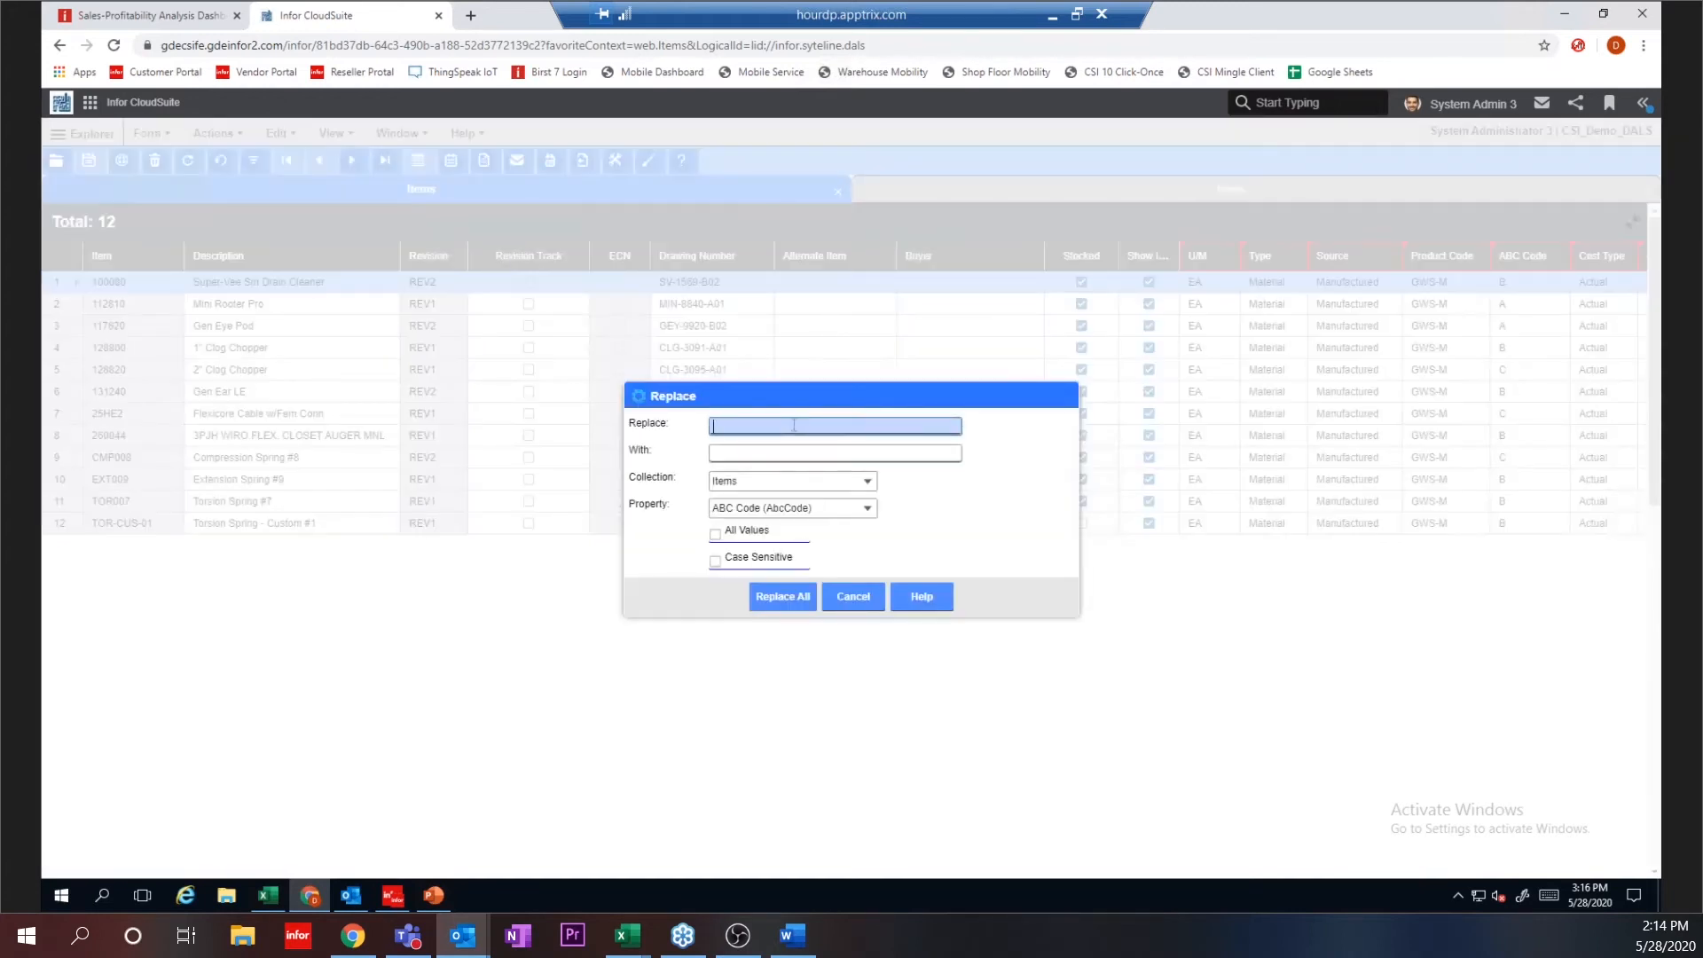
pyautogui.press('Tab')
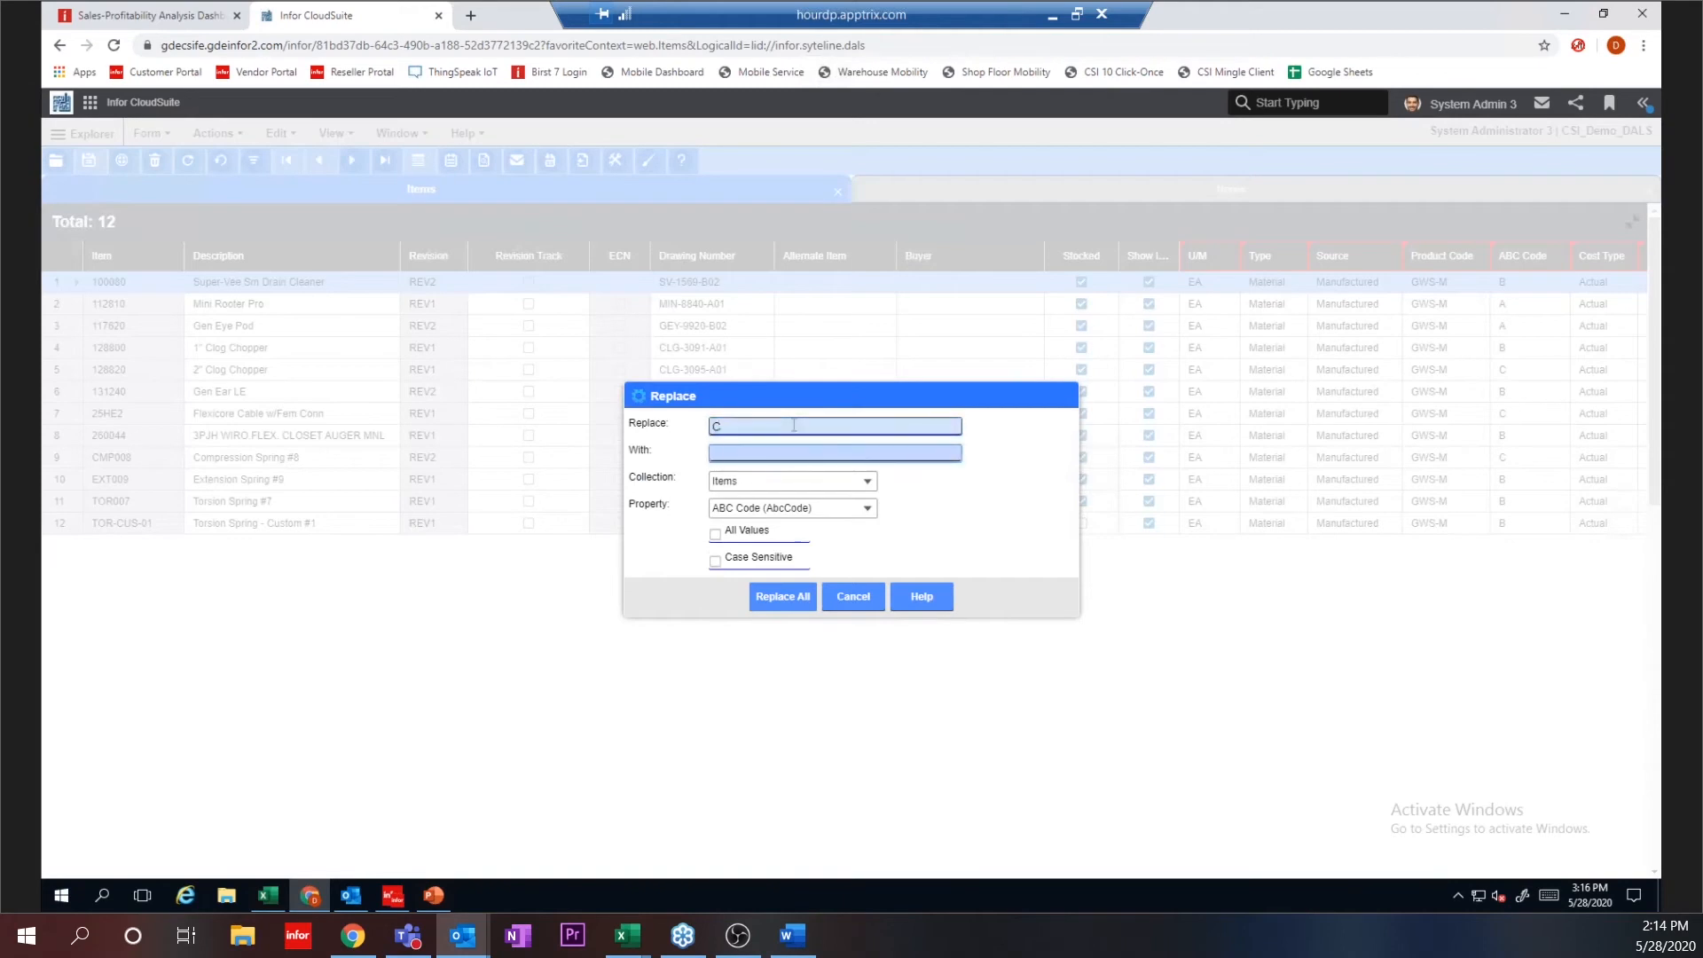
pyautogui.click(753, 616)
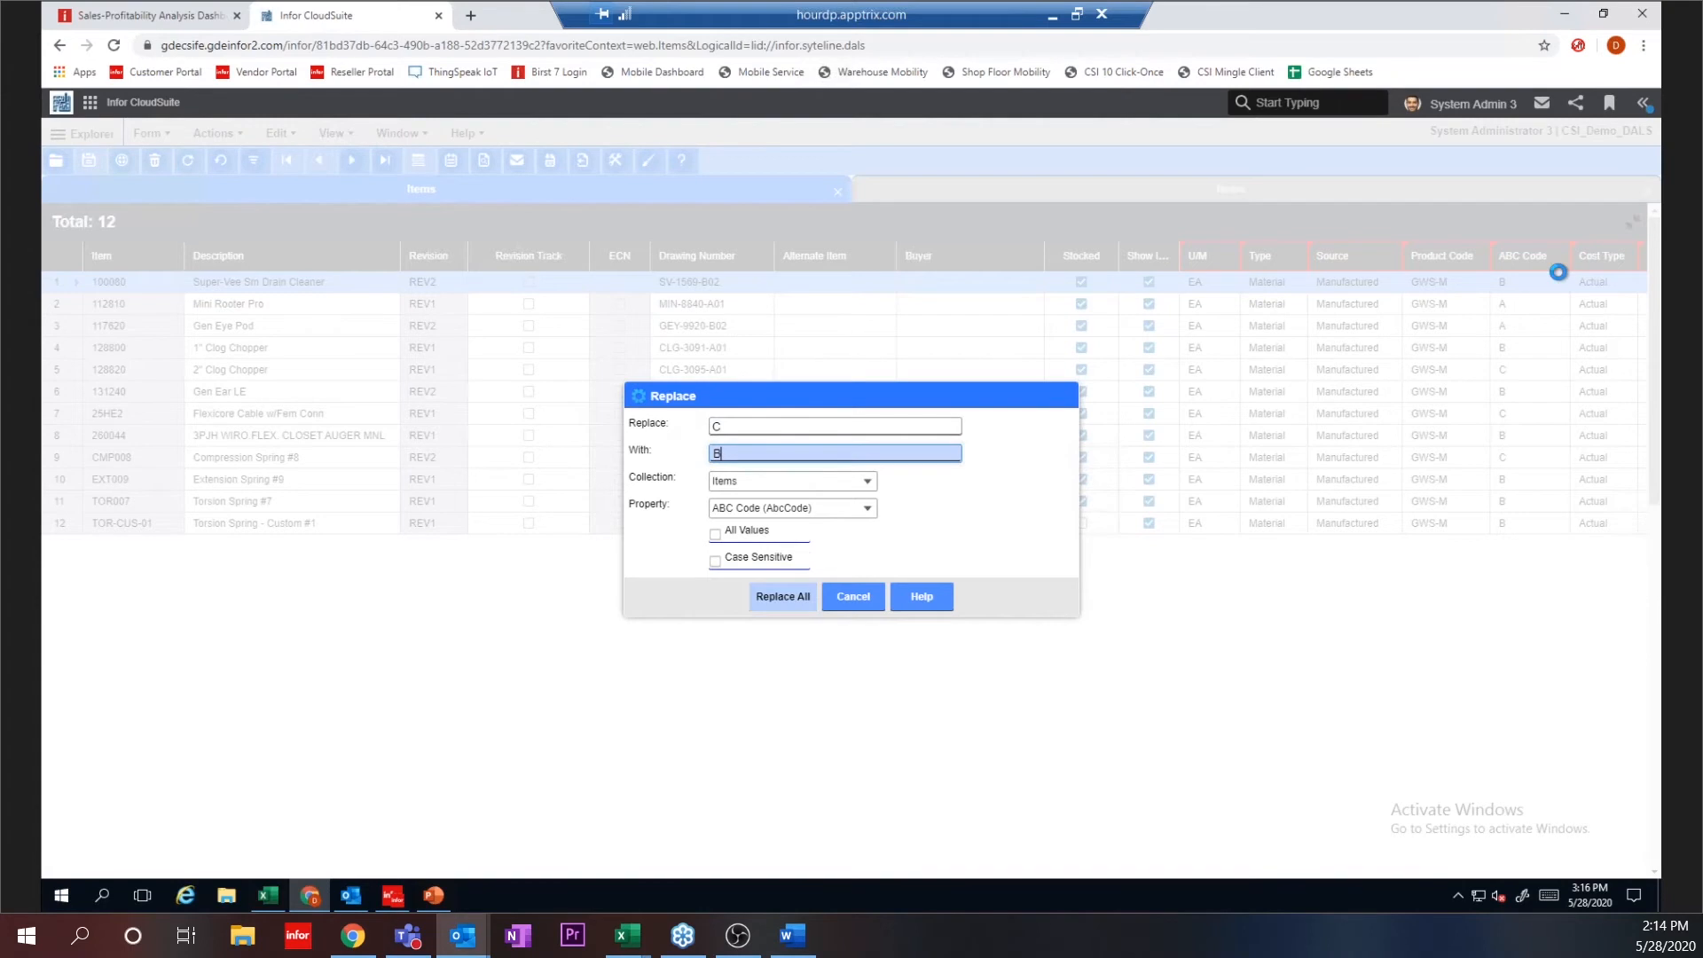
pyautogui.click(852, 581)
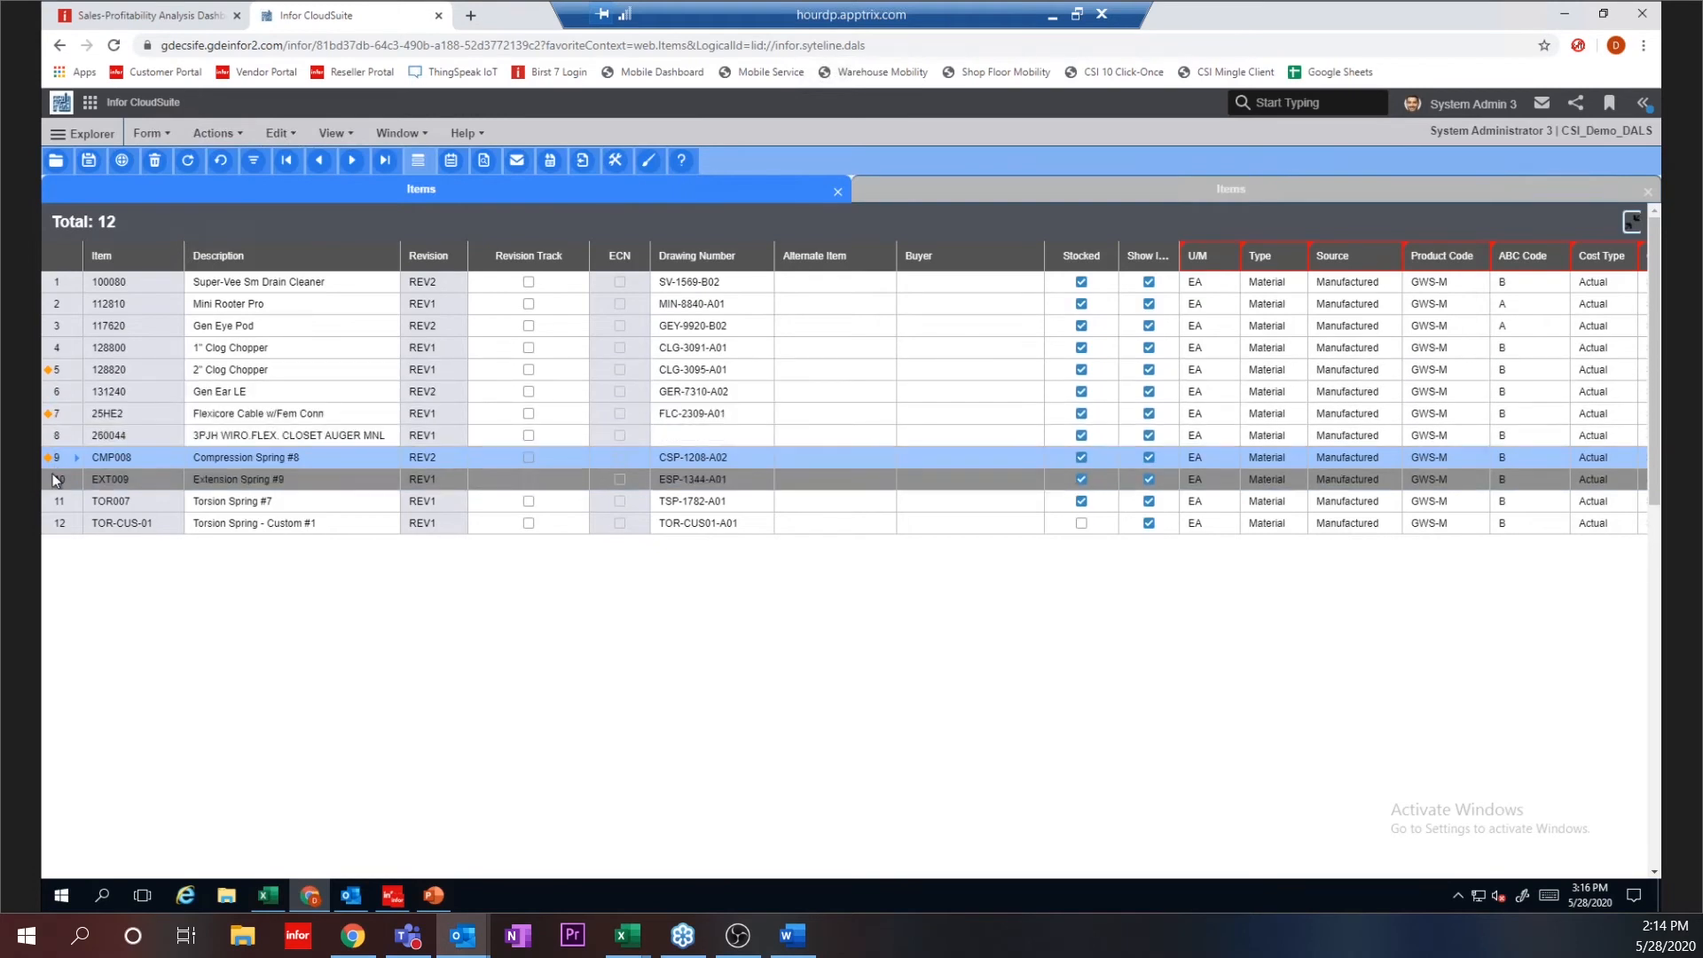
# Step: Undo the ABC Code change for the 2" Clog Chopper, and refresh the grid without saving the other changes
pyautogui.click(58, 376)
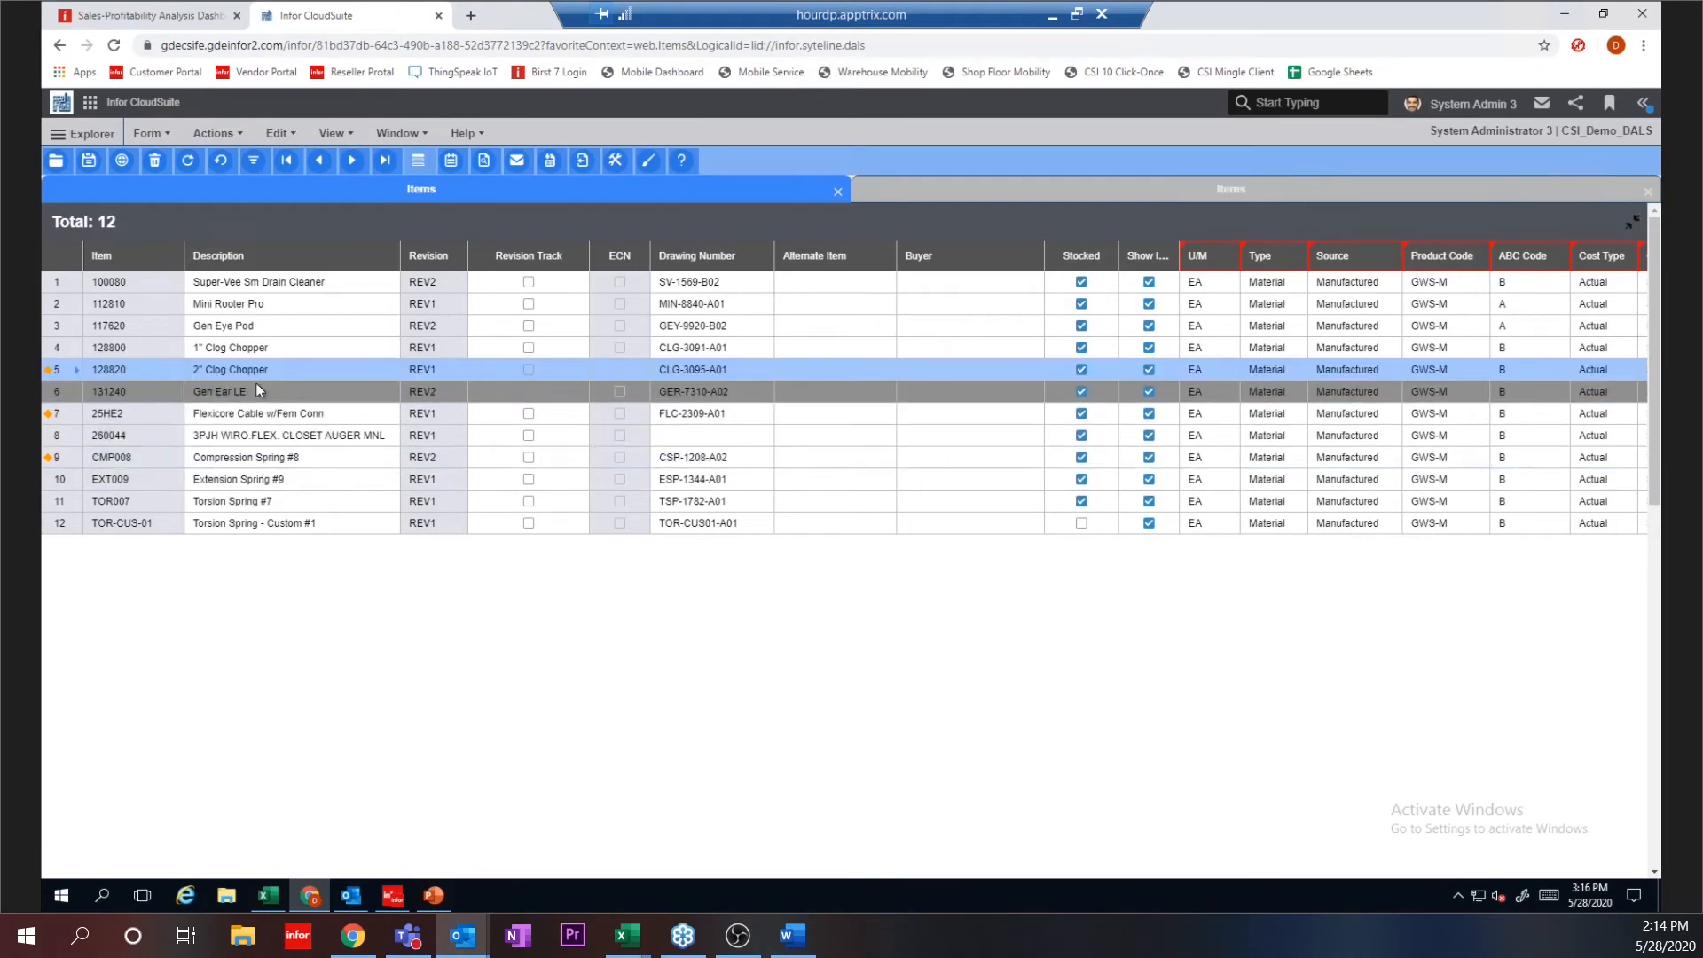
pyautogui.click(222, 163)
pyautogui.click(222, 163)
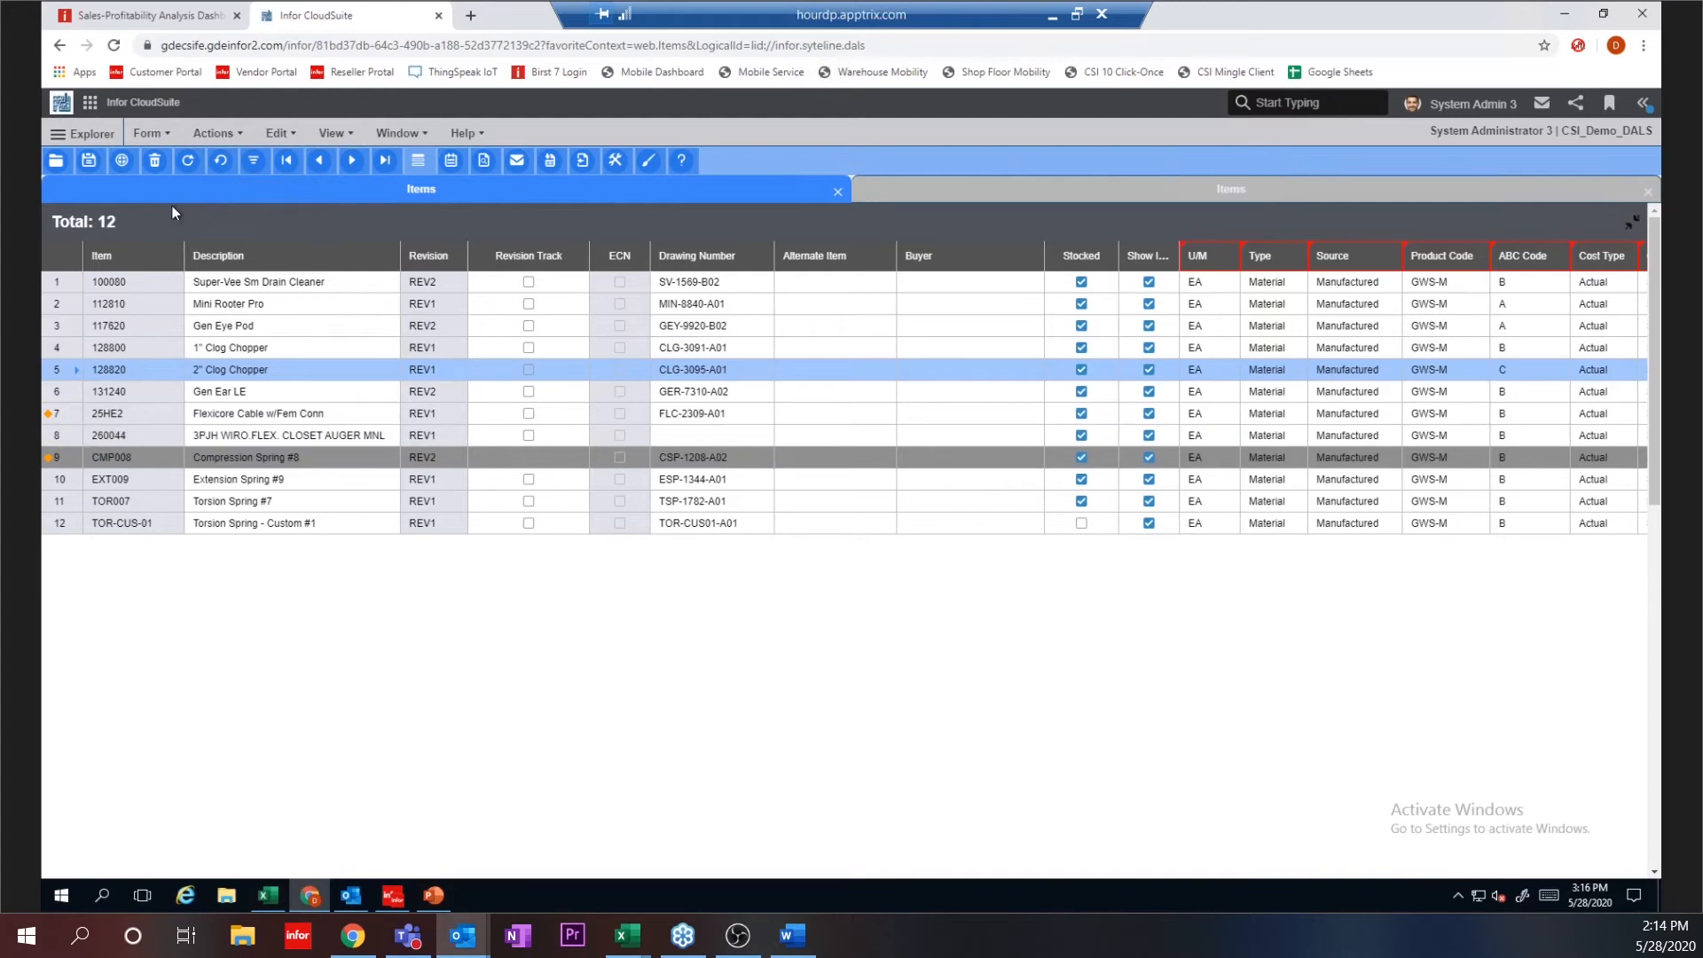
pyautogui.click(187, 162)
pyautogui.click(853, 581)
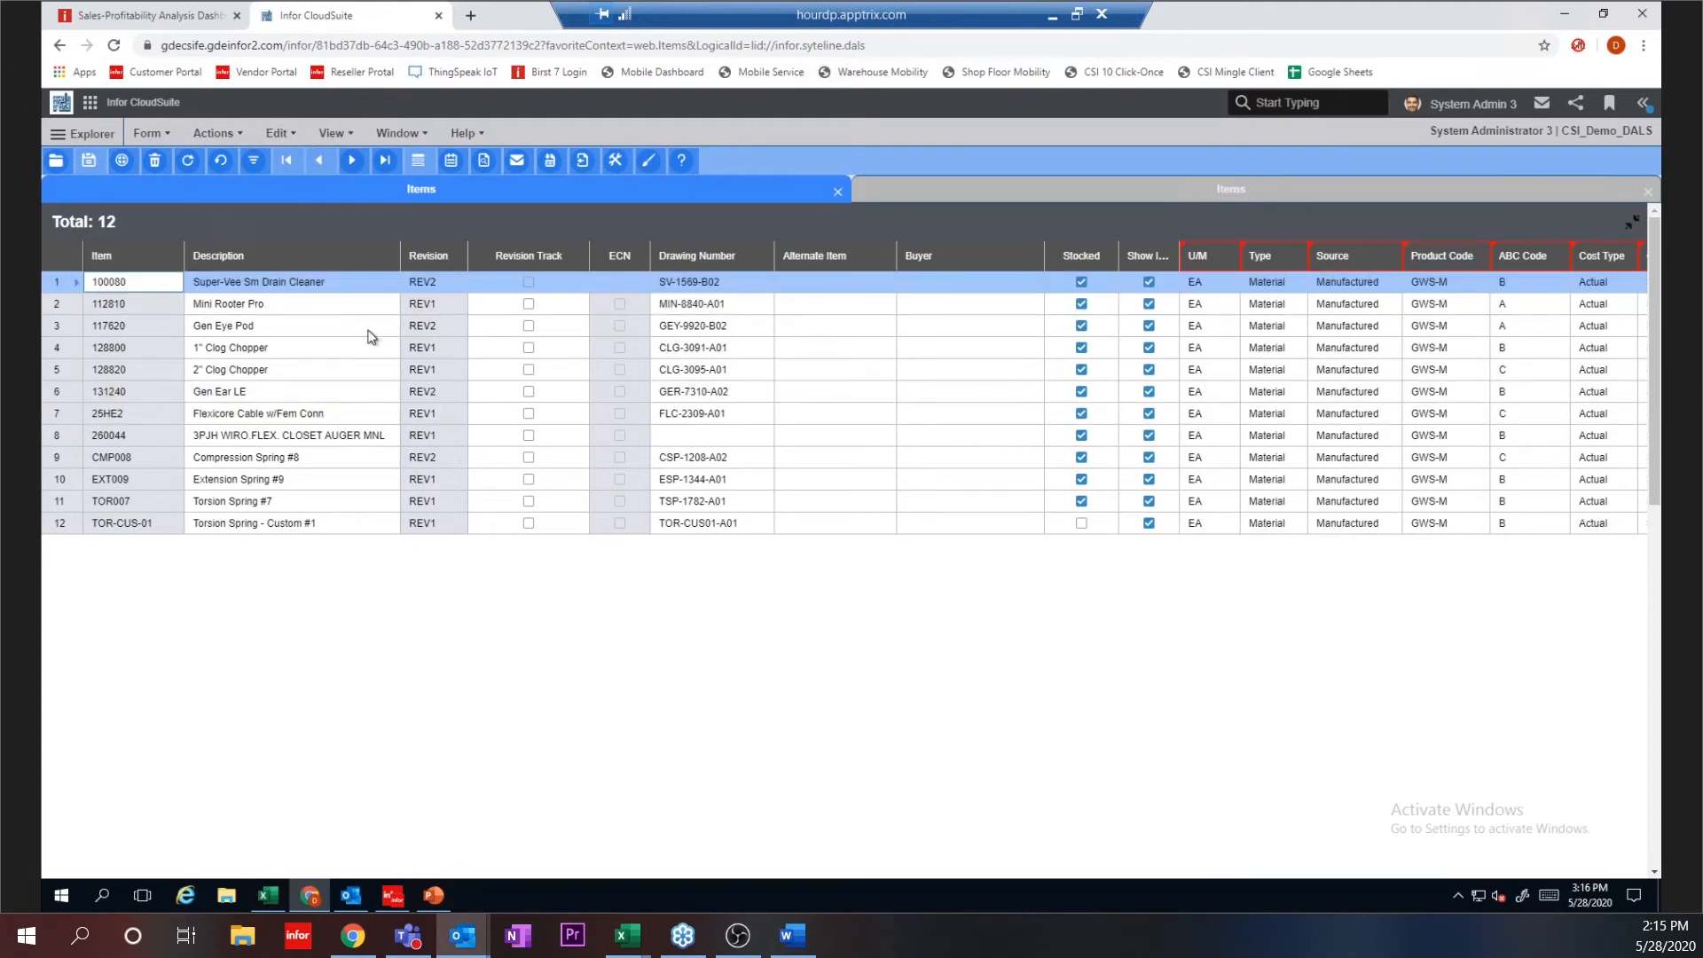
# Step: Switch to the ITEM IMPORT workbook in Excel, copy the item rows A2:Q12 without headers, and return to CloudSuite
pyautogui.click(156, 530)
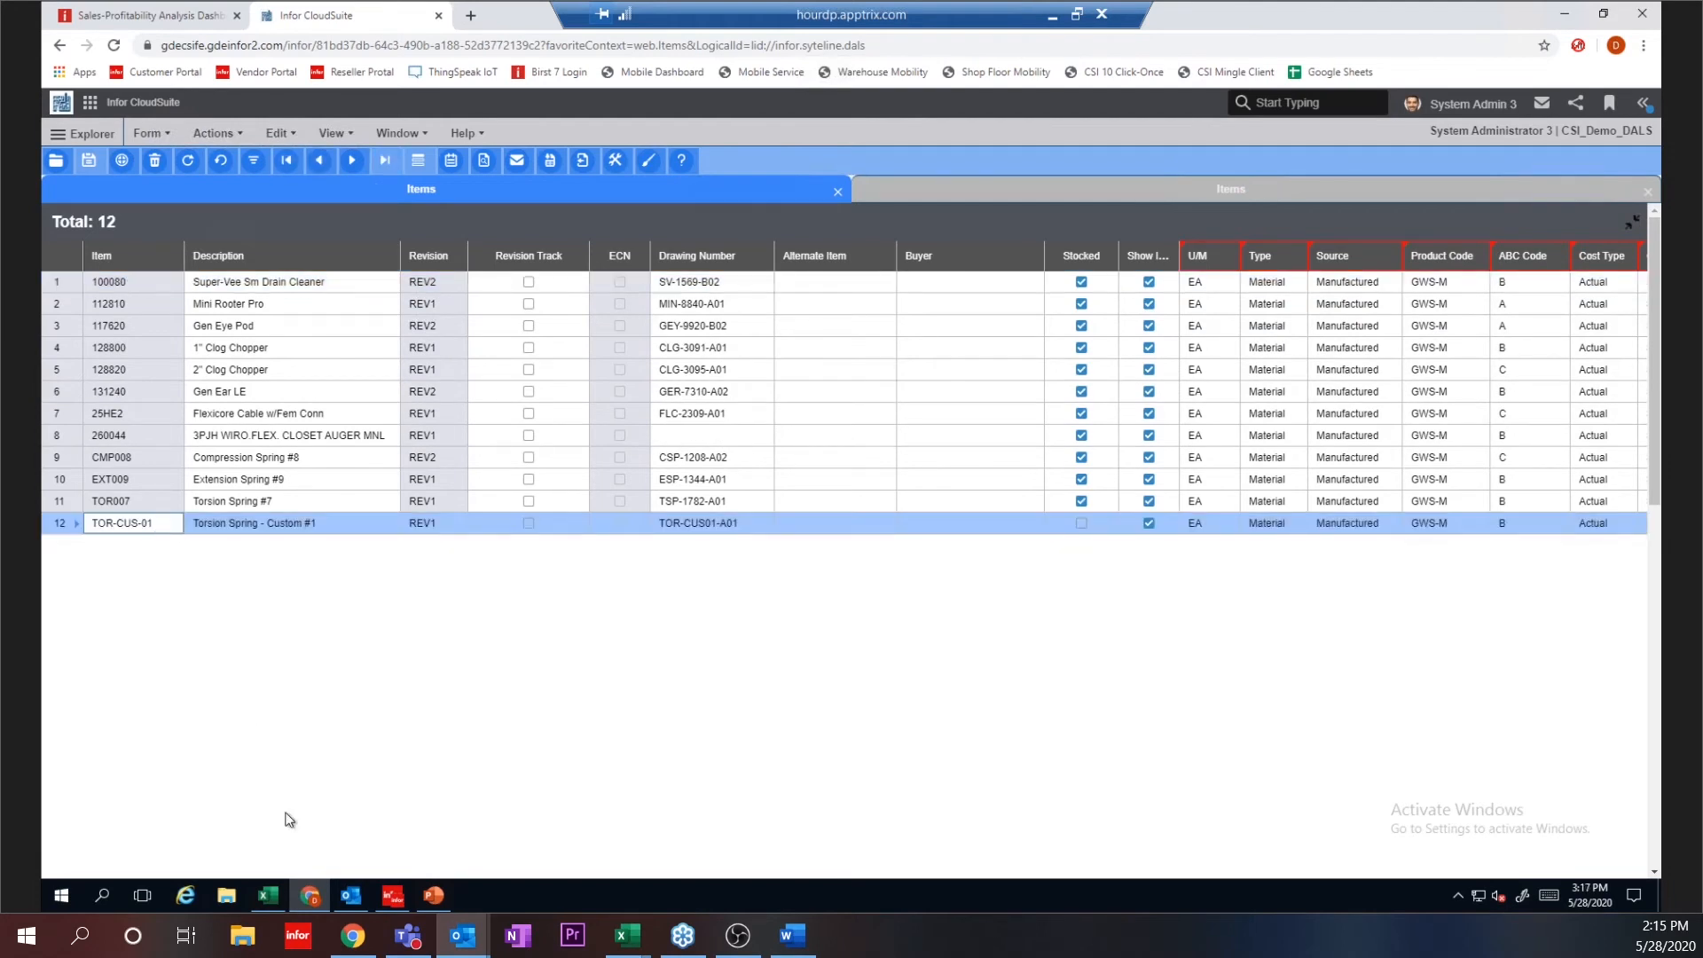
pyautogui.click(267, 895)
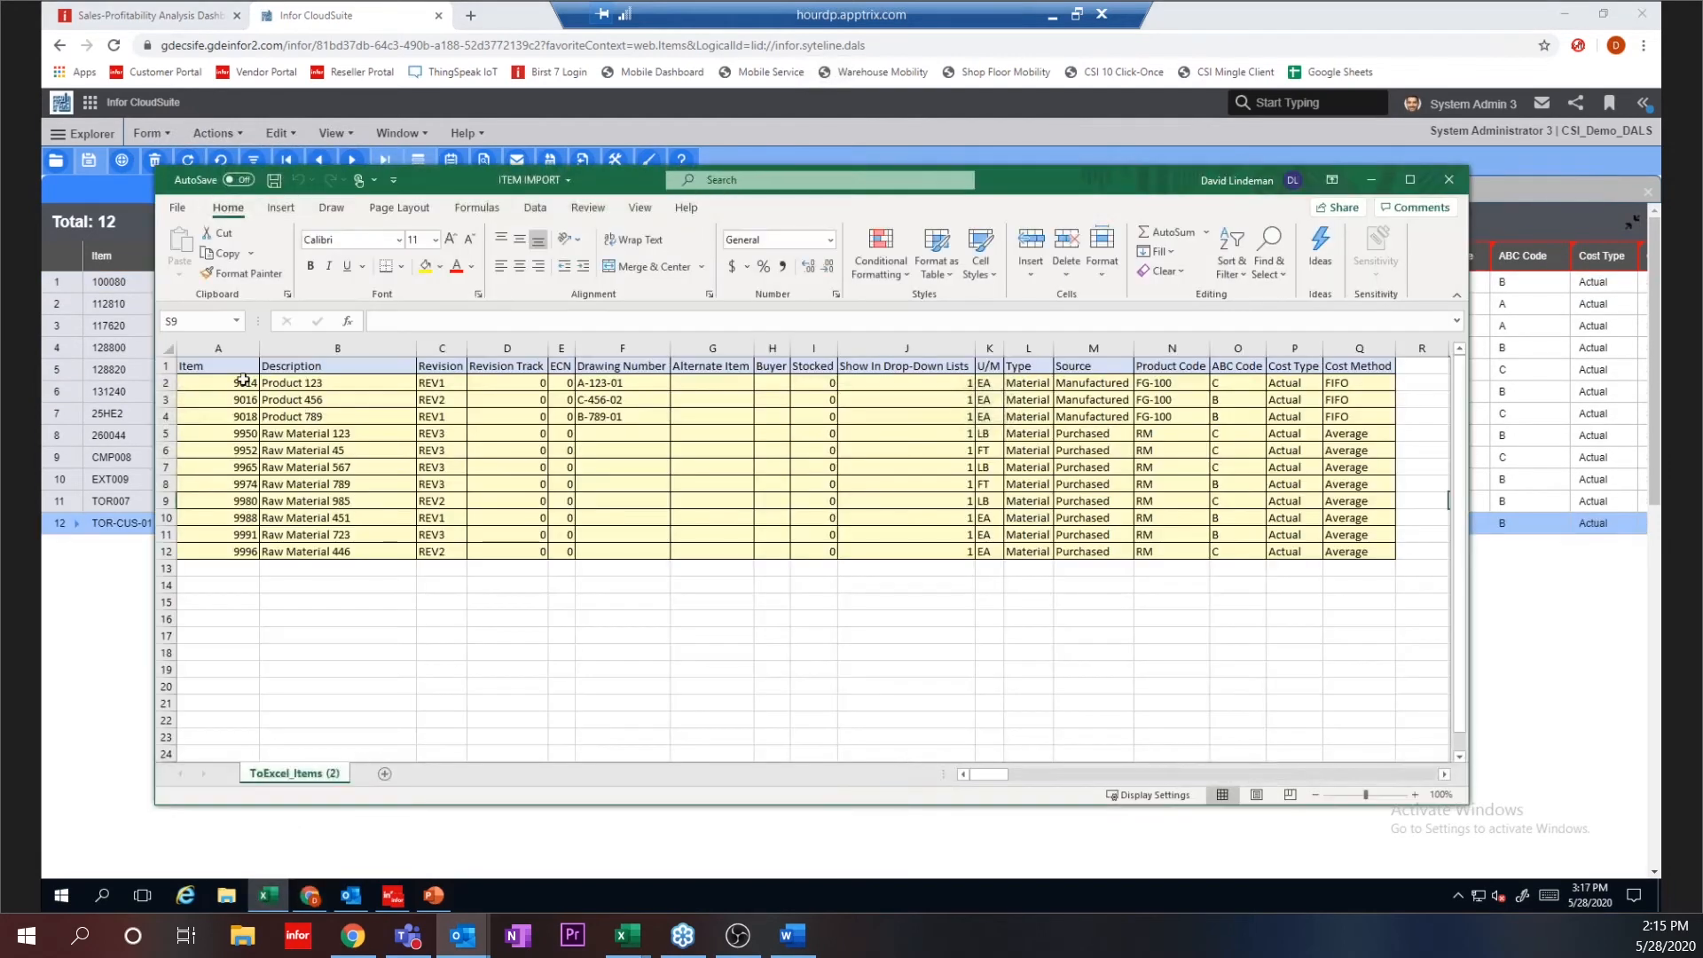
pyautogui.moveTo(243, 382); pyautogui.dragTo(1336, 540)
pyautogui.hotkey('ctrl', 'c')
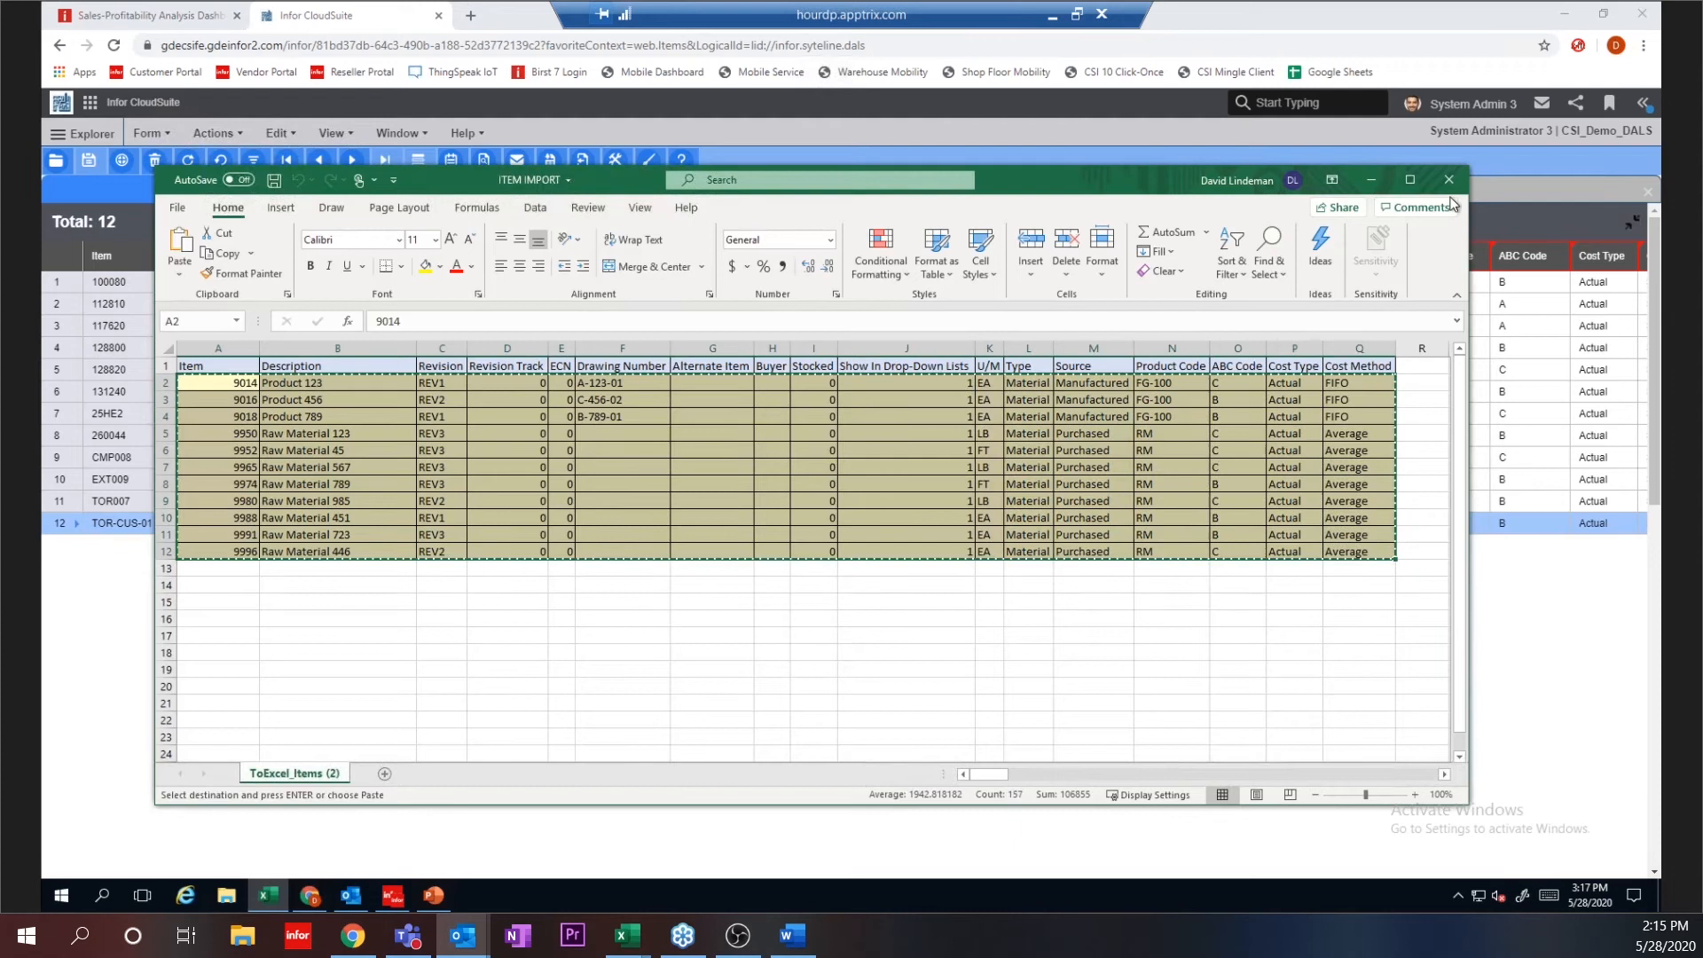
pyautogui.click(1370, 179)
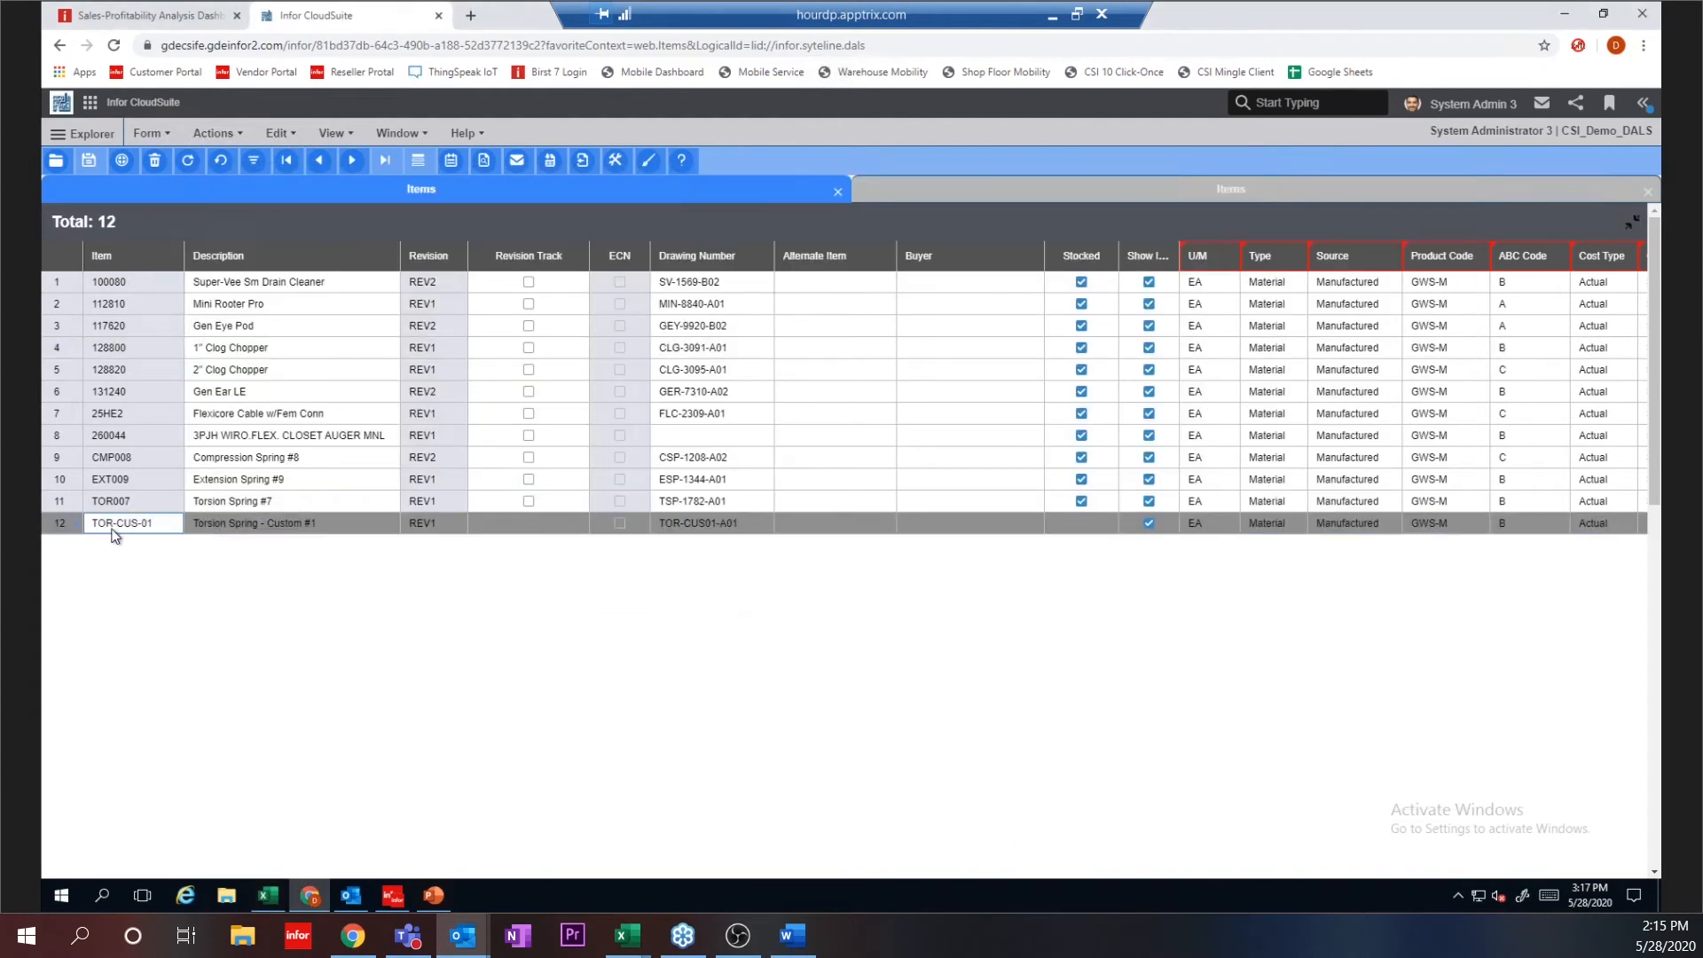
# Step: Append the copied Excel rows to the Items grid, and refresh it without saving the new records
pyautogui.click(280, 133)
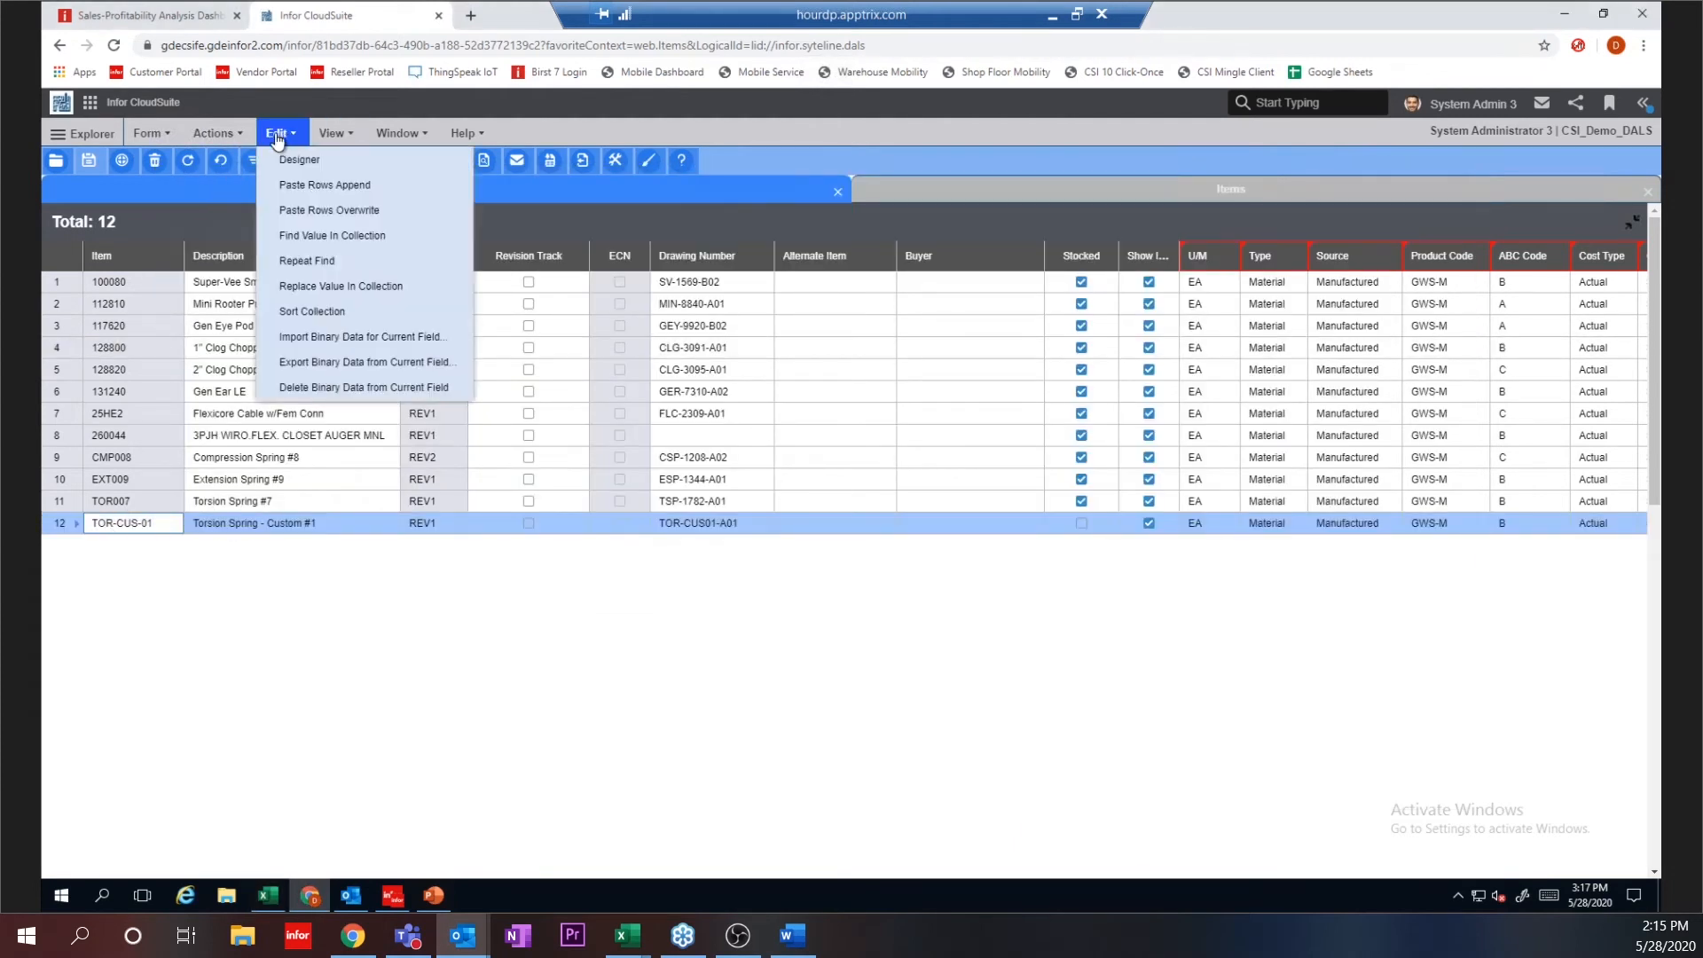
pyautogui.click(322, 186)
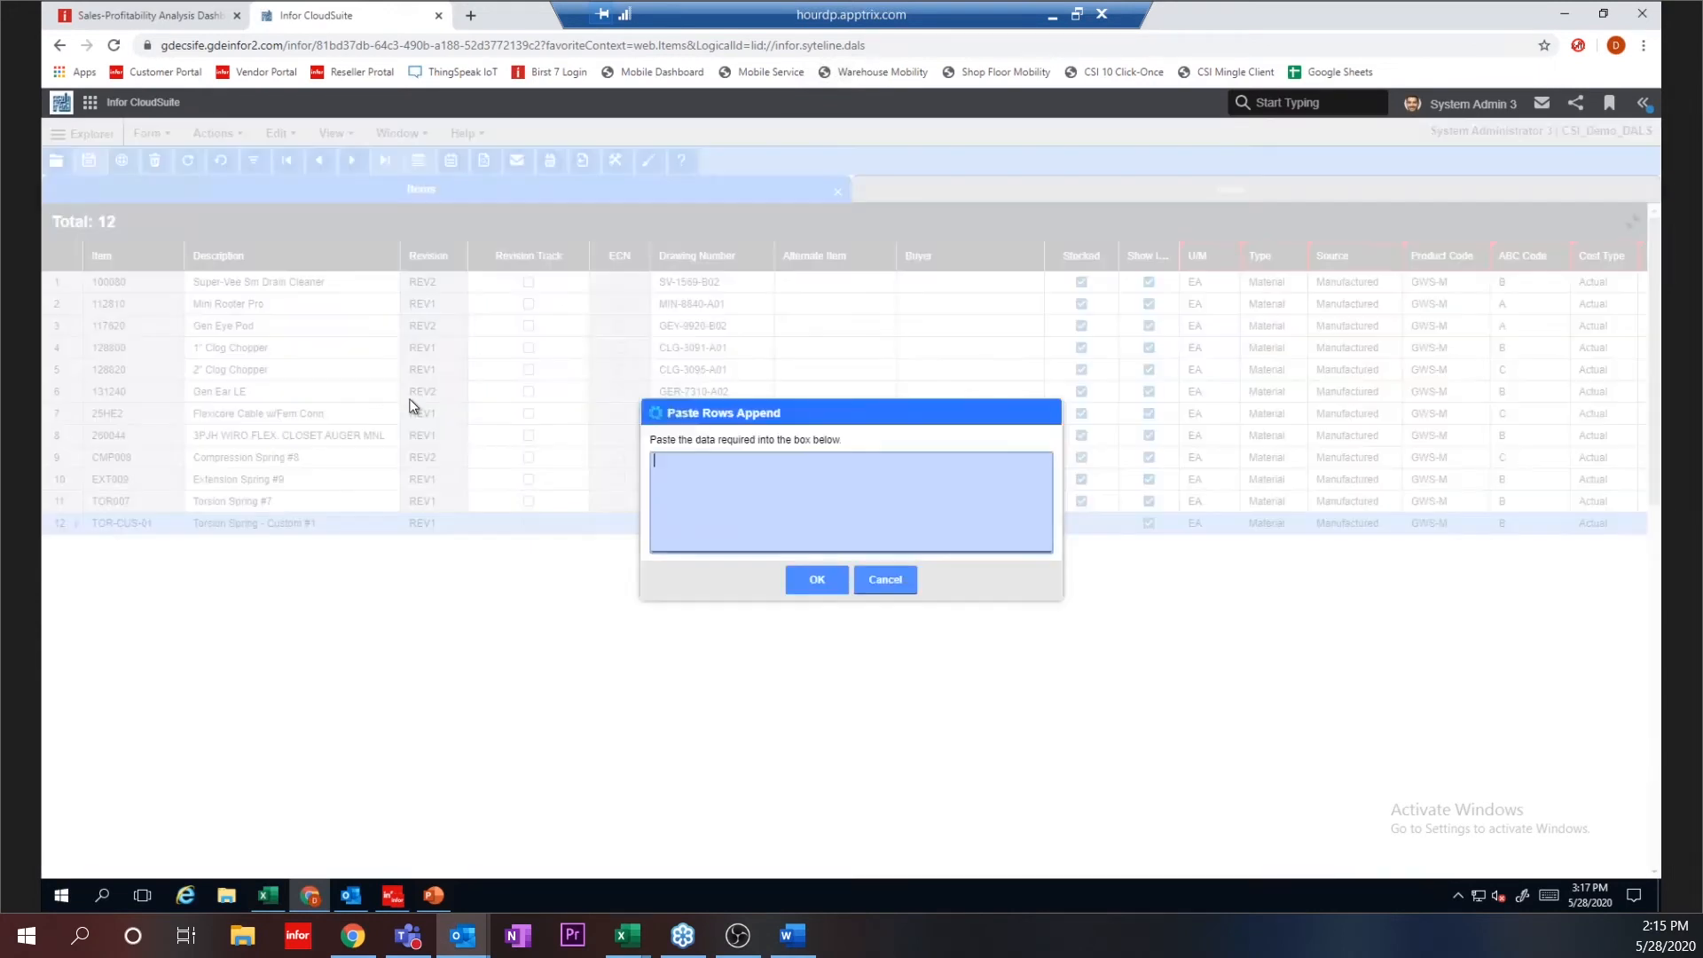
pyautogui.hotkey('ctrl', 'v')
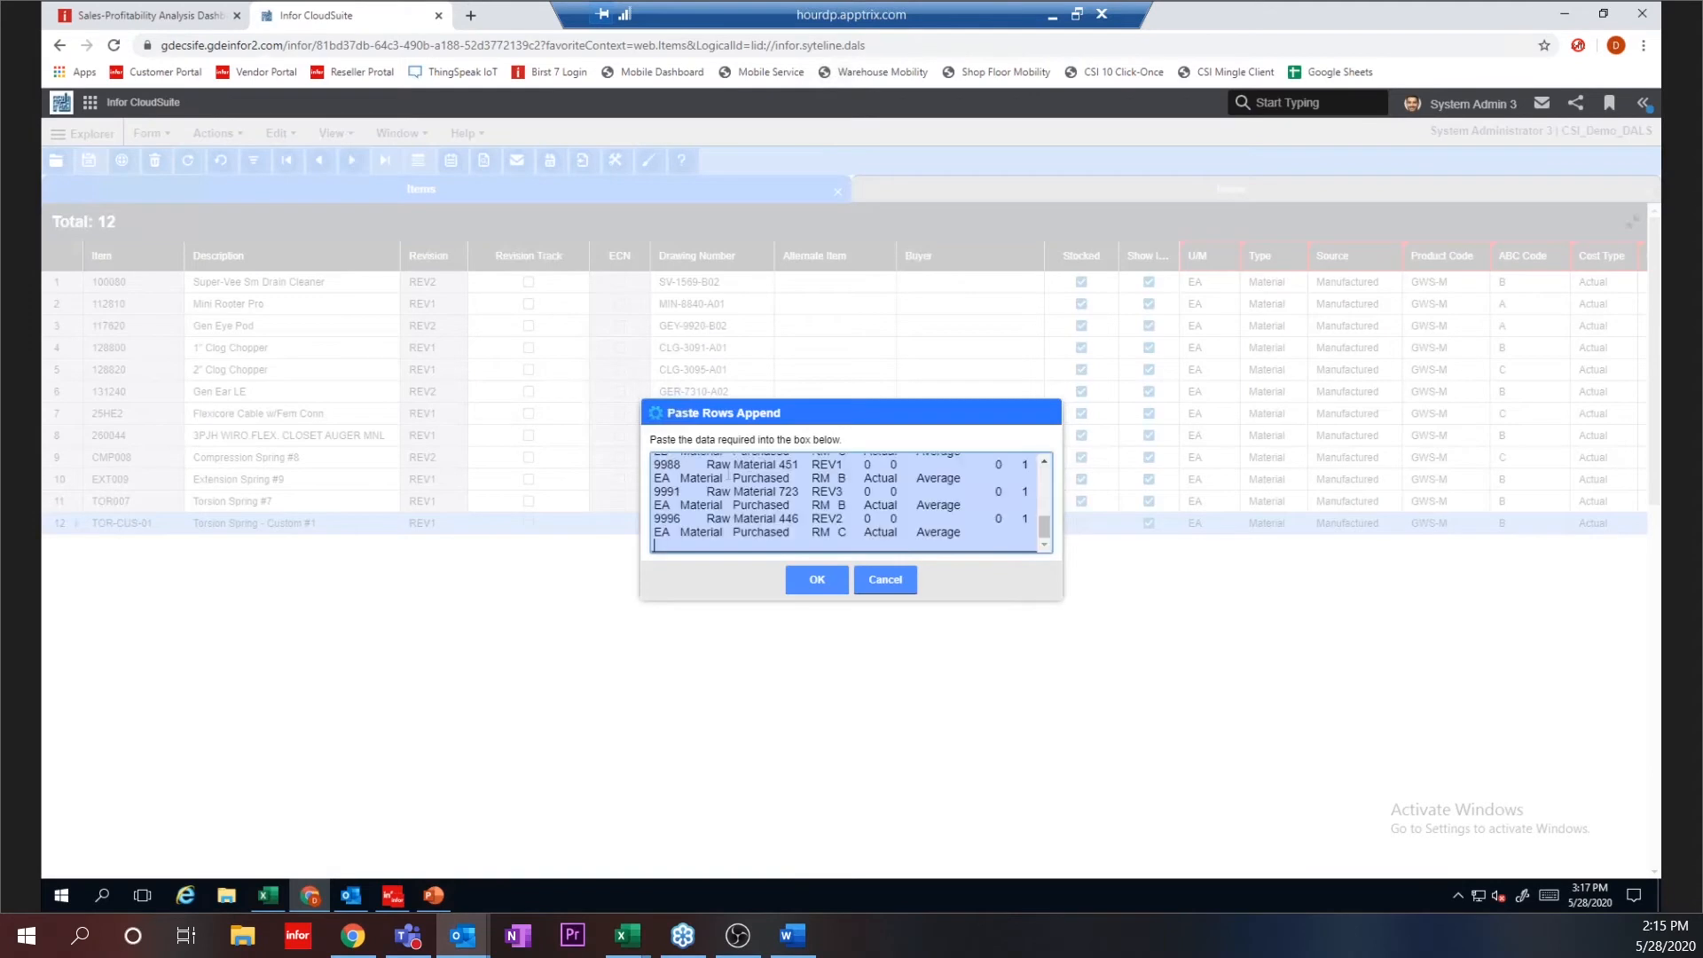
pyautogui.click(816, 581)
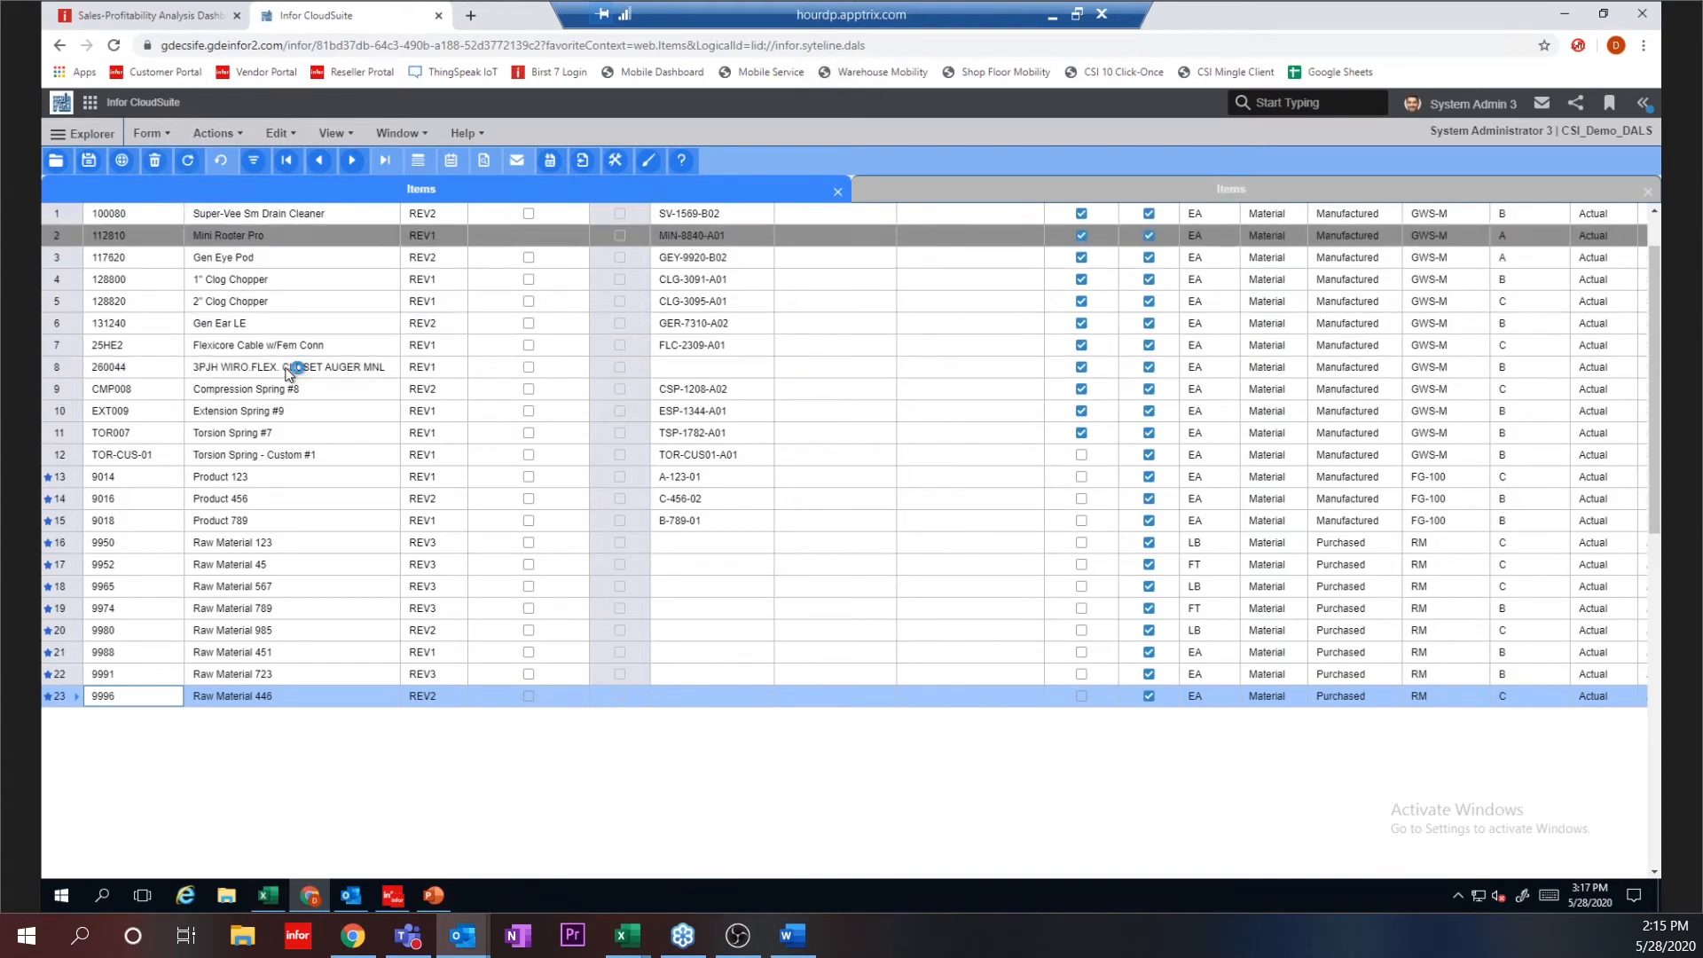
pyautogui.click(192, 165)
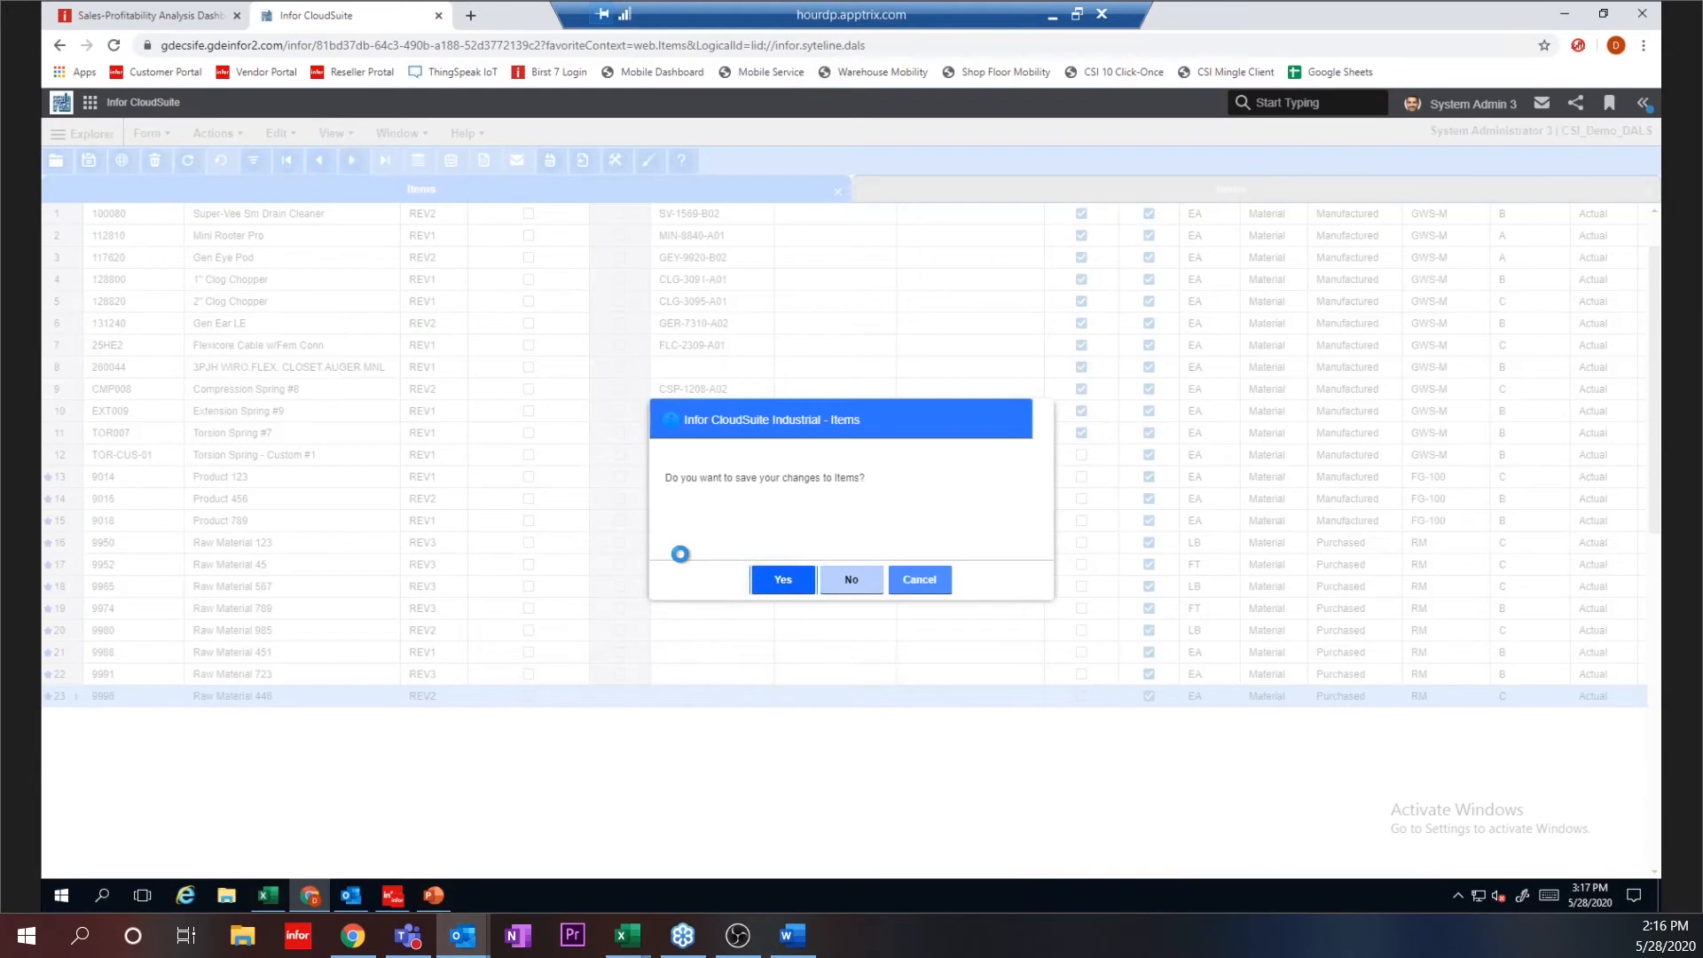
pyautogui.press('n')
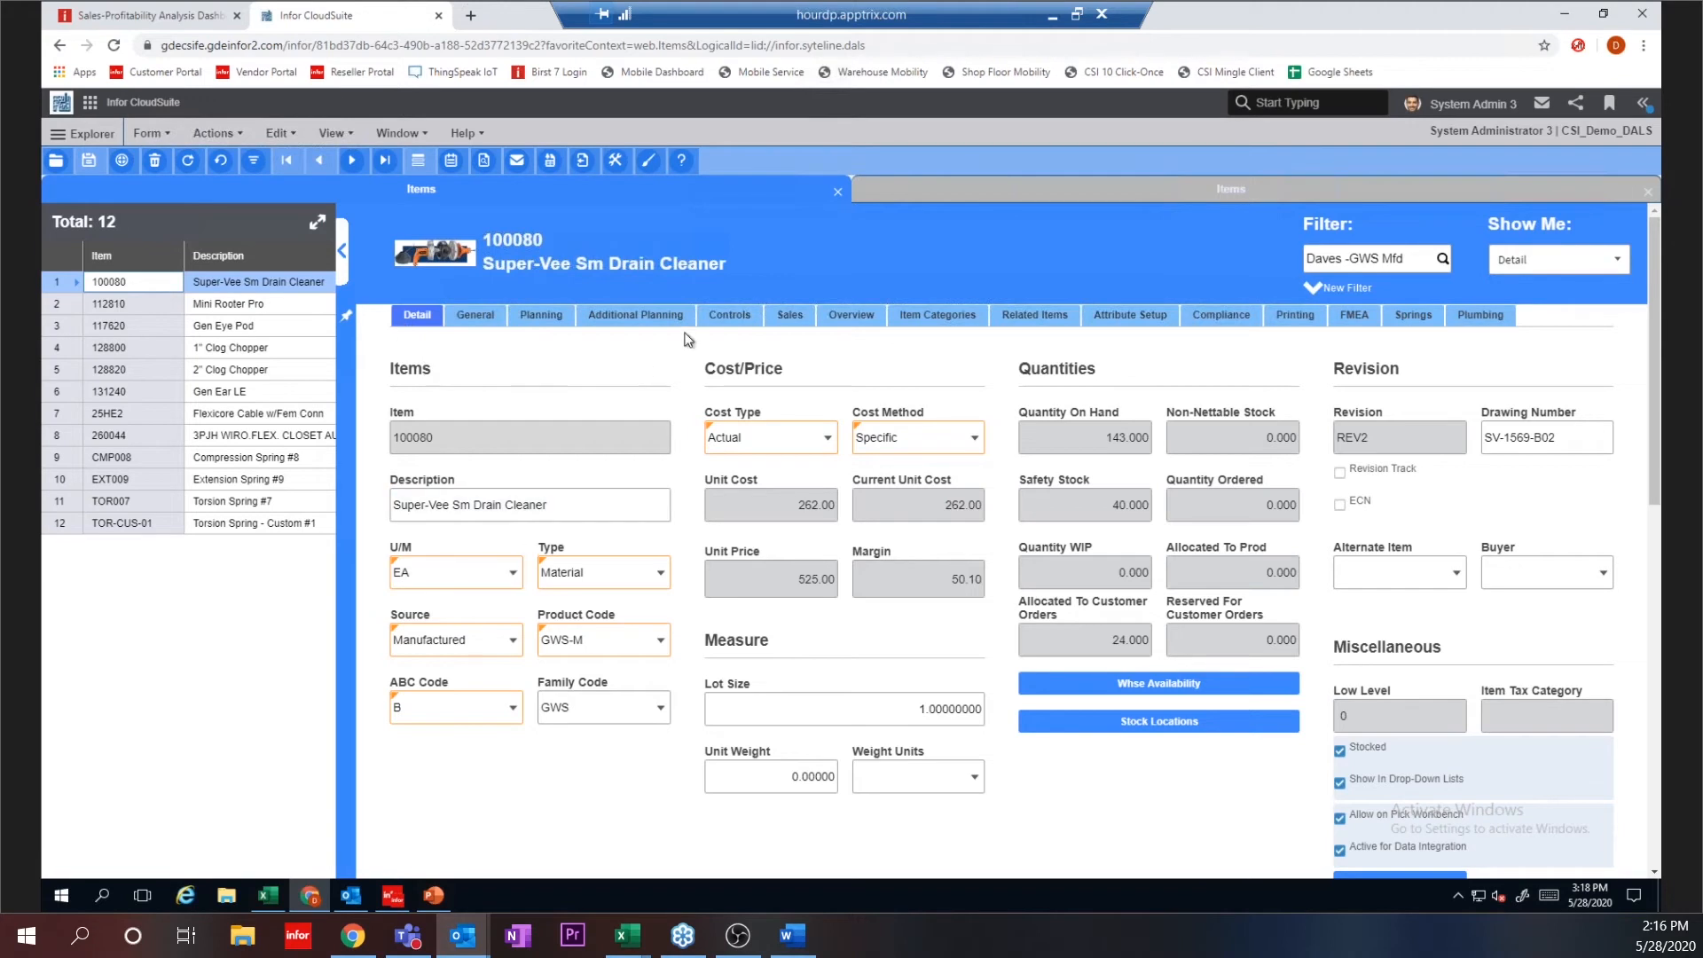
# Step: Review the Controls and Planning sections of item 100080 and return to its Detail section
pyautogui.click(744, 322)
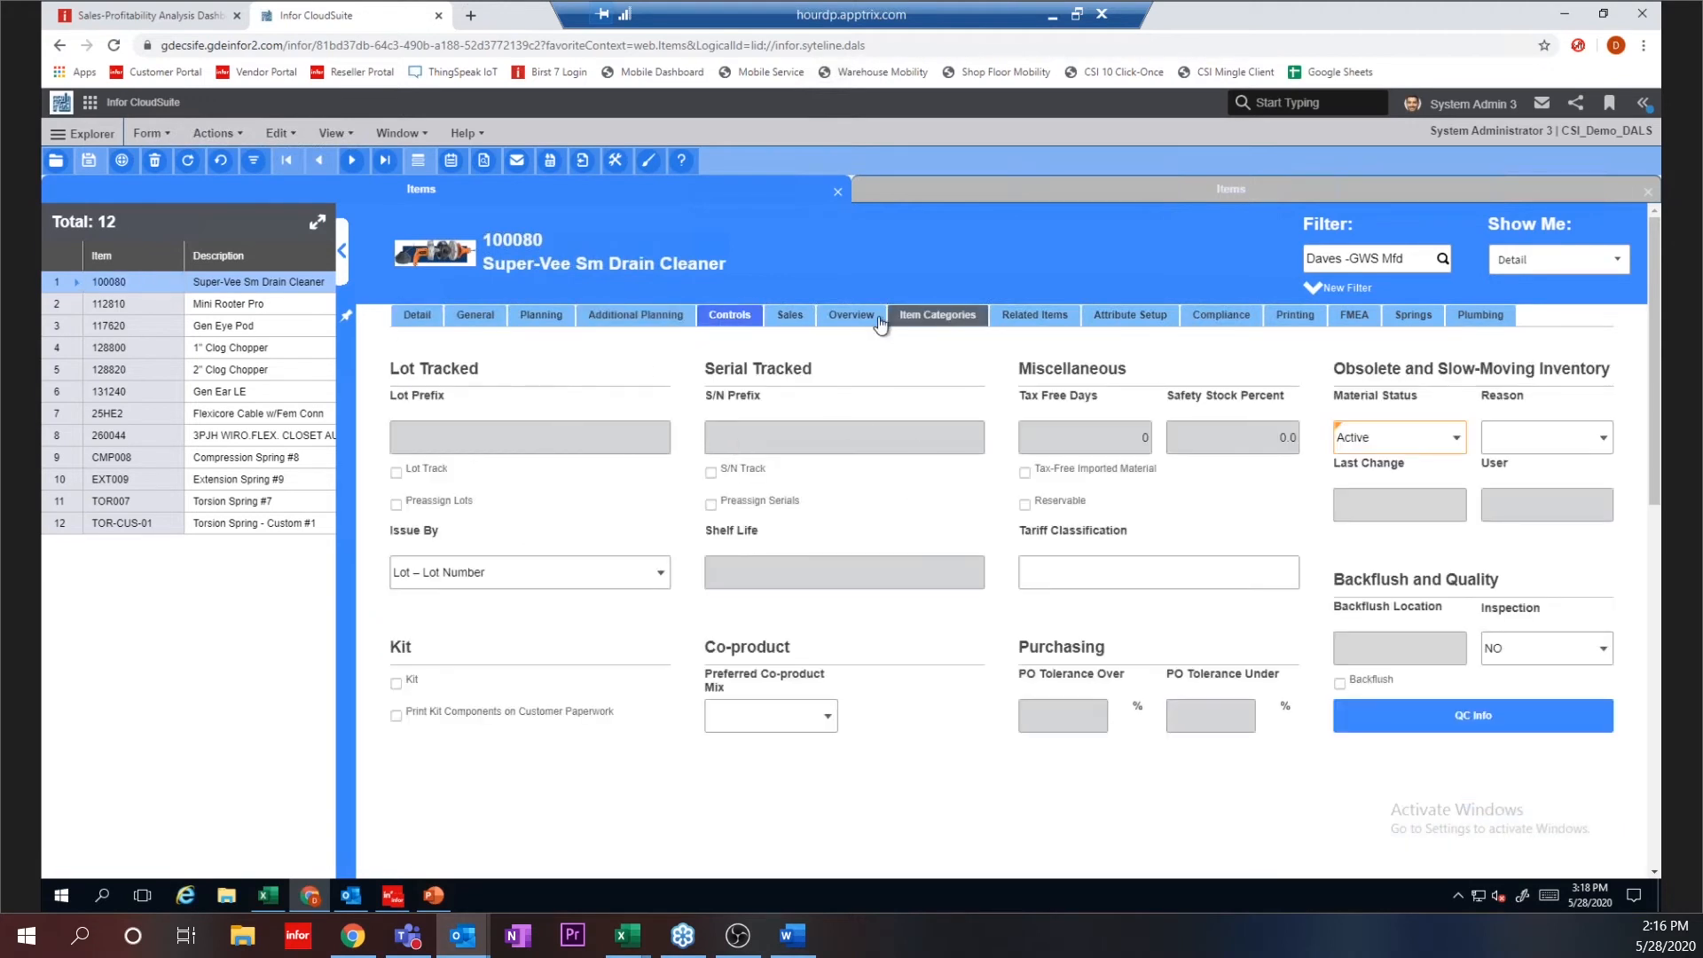
pyautogui.click(938, 316)
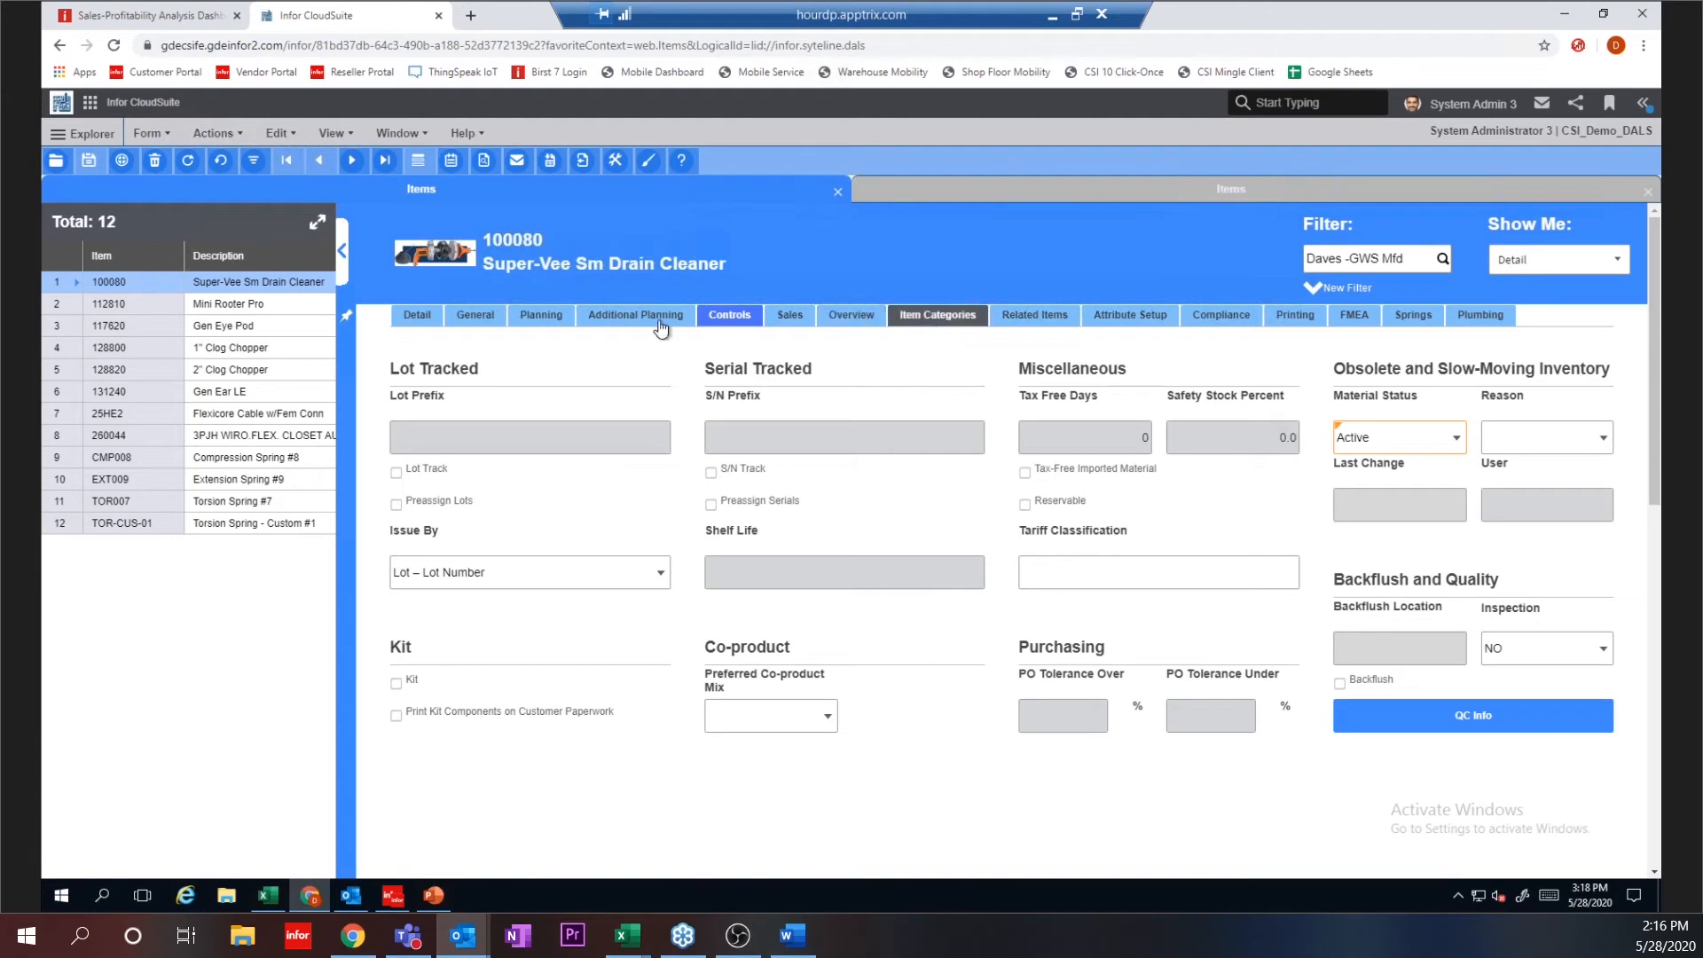
pyautogui.click(564, 318)
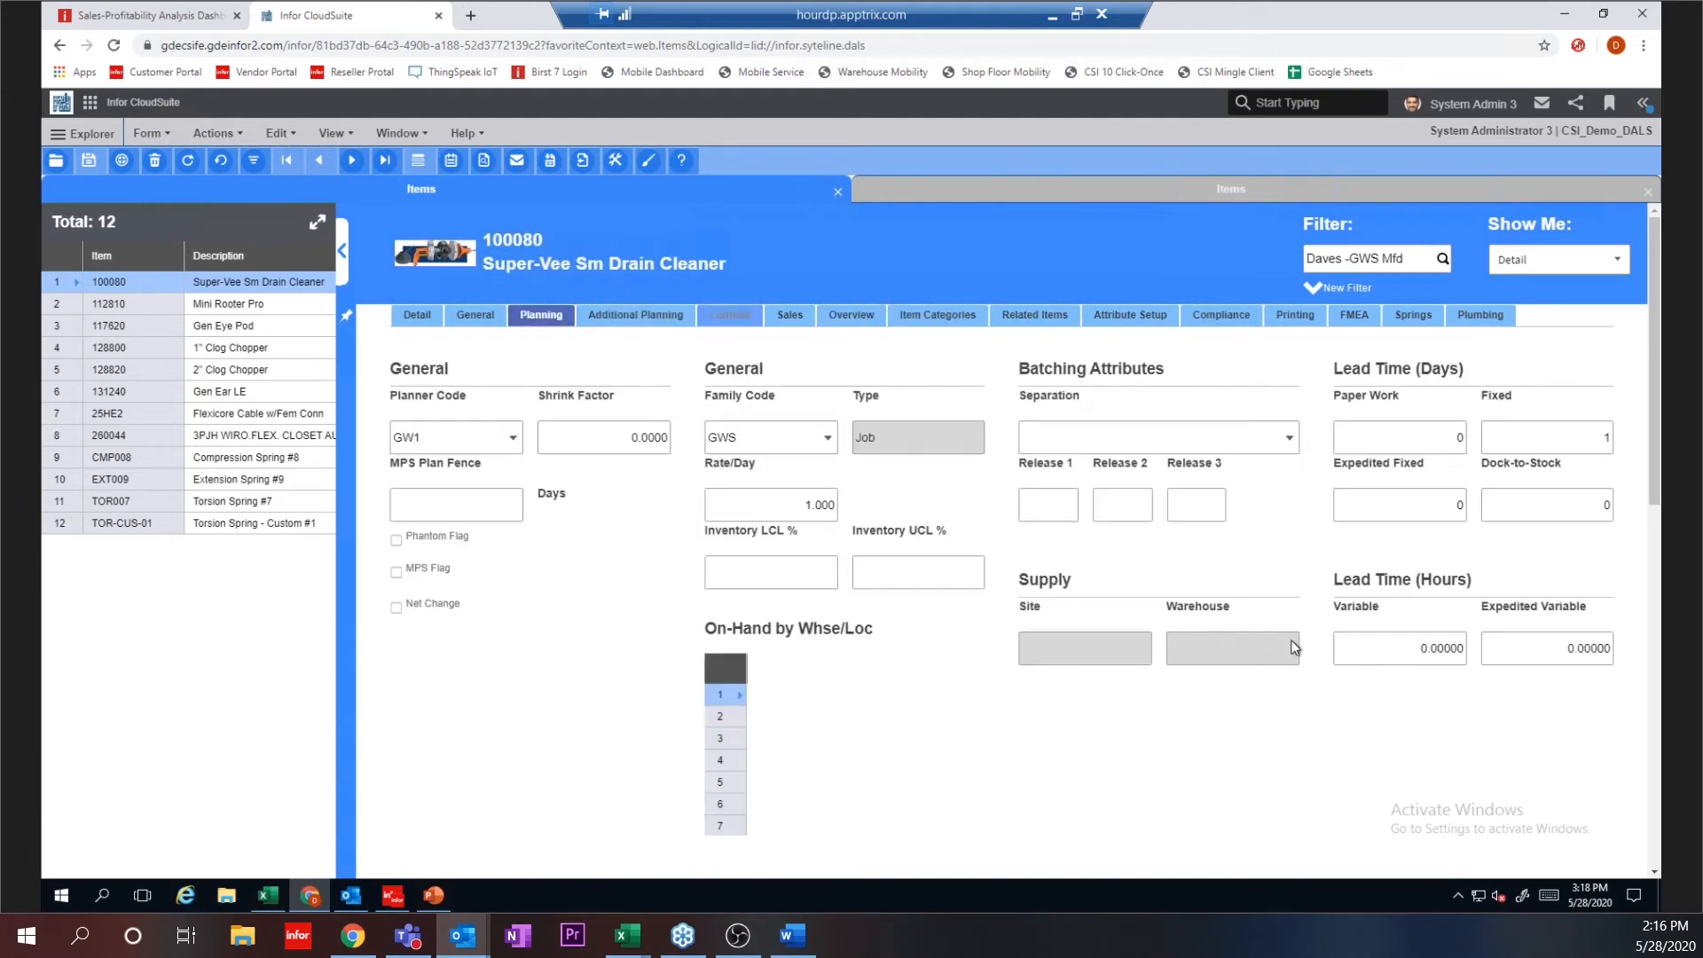
pyautogui.click(413, 321)
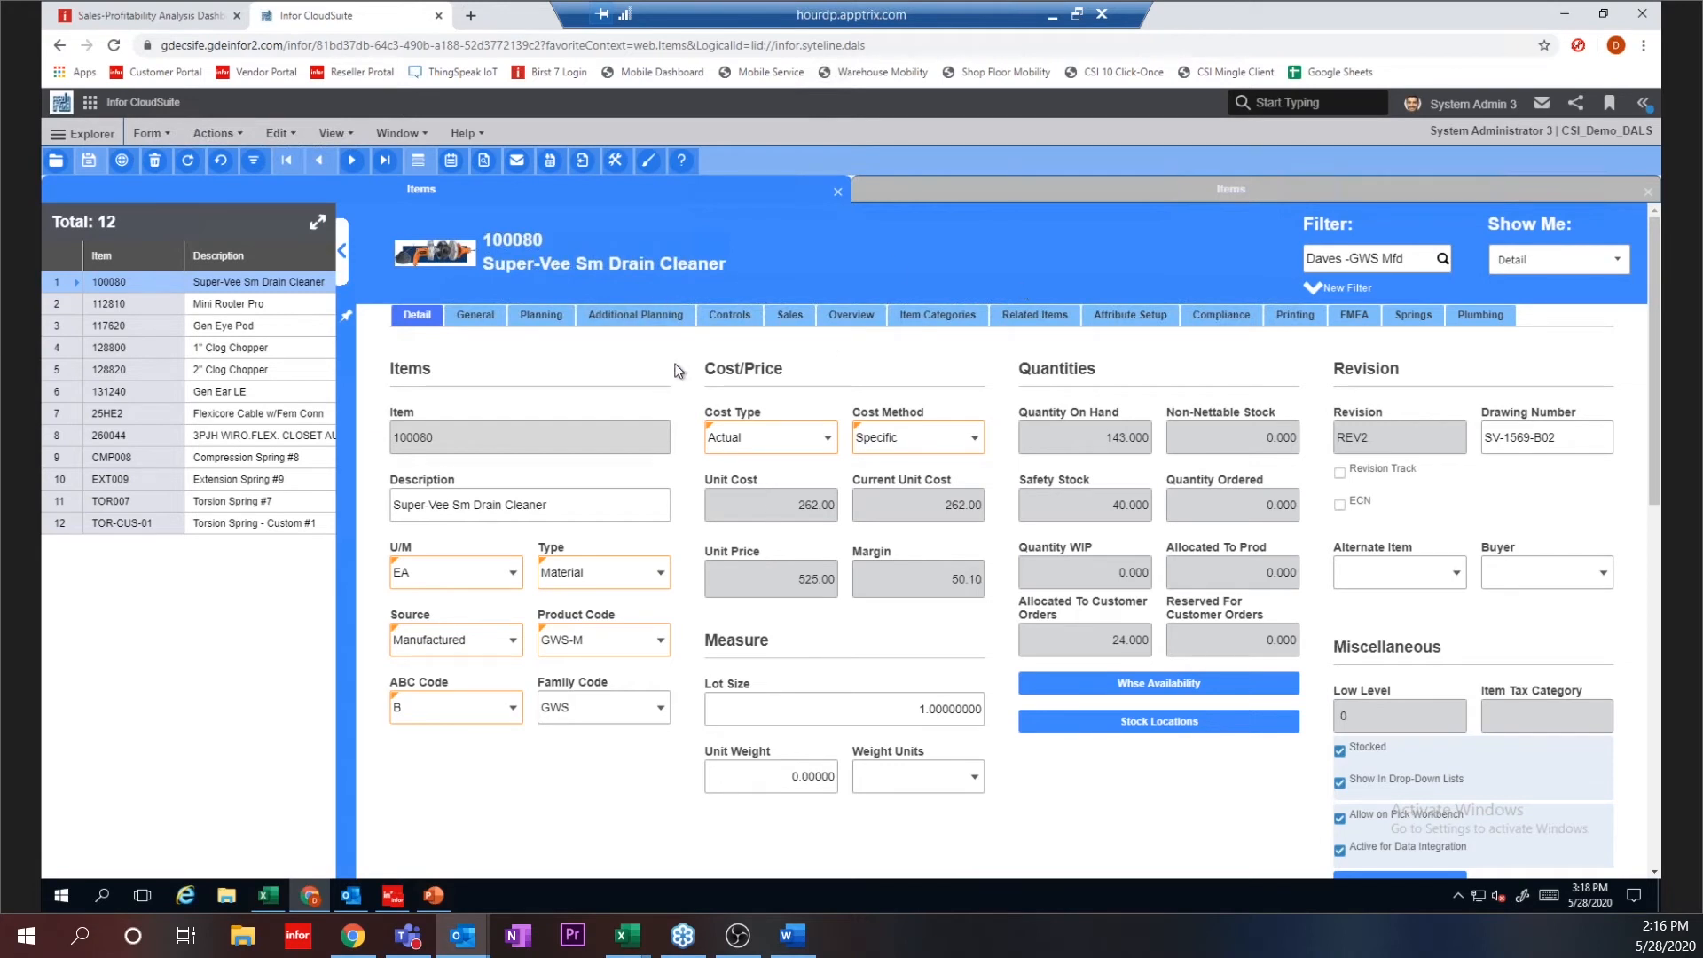
# Step: Open the linked Item/Warehouse form for item 100080 from the Items form's Show Me options
pyautogui.click(624, 506)
pyautogui.click(1620, 263)
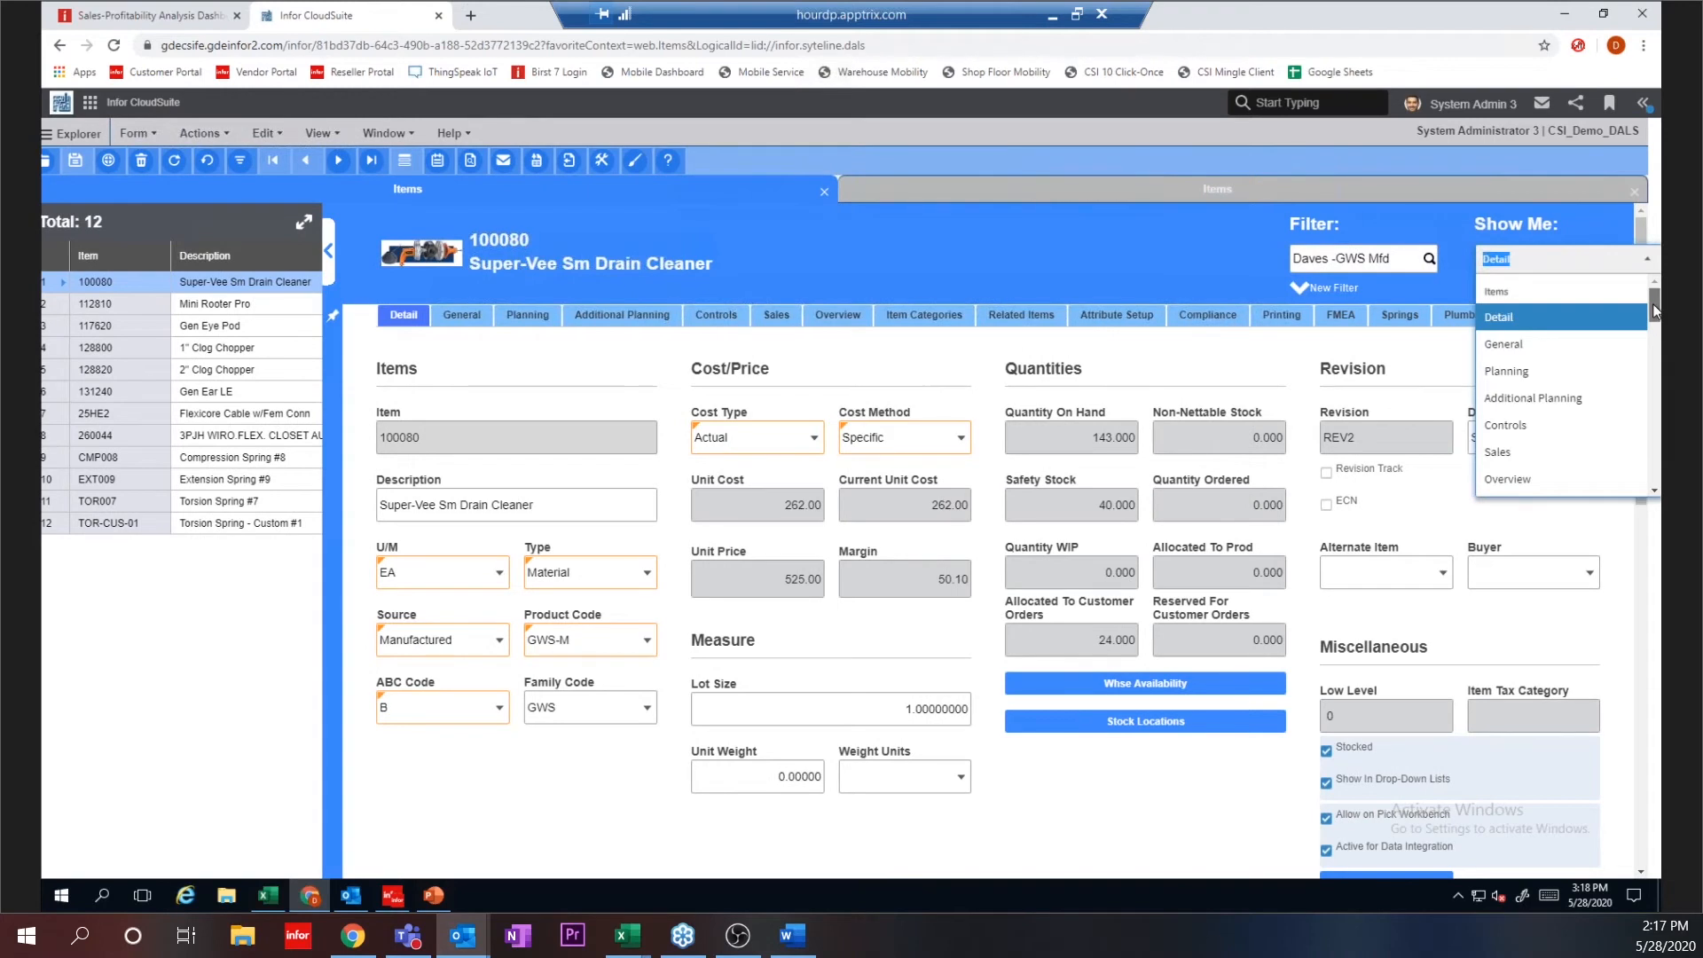
pyautogui.moveTo(1652, 303); pyautogui.dragTo(1653, 377)
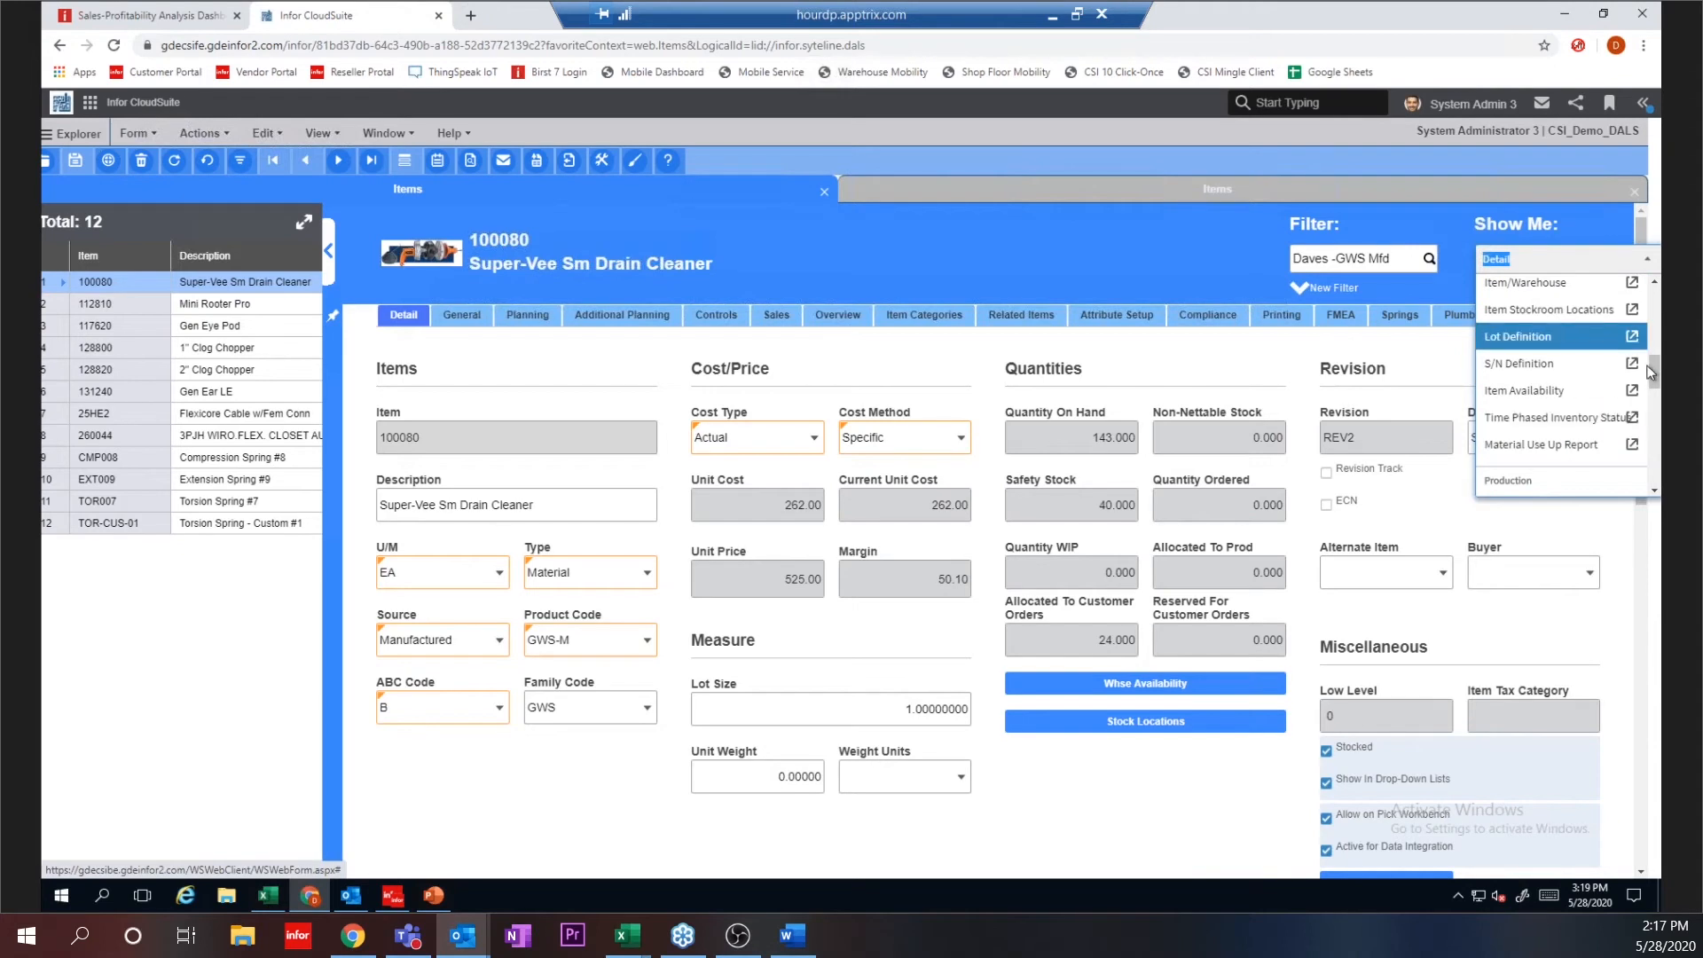
pyautogui.scroll(2, 1653, 376)
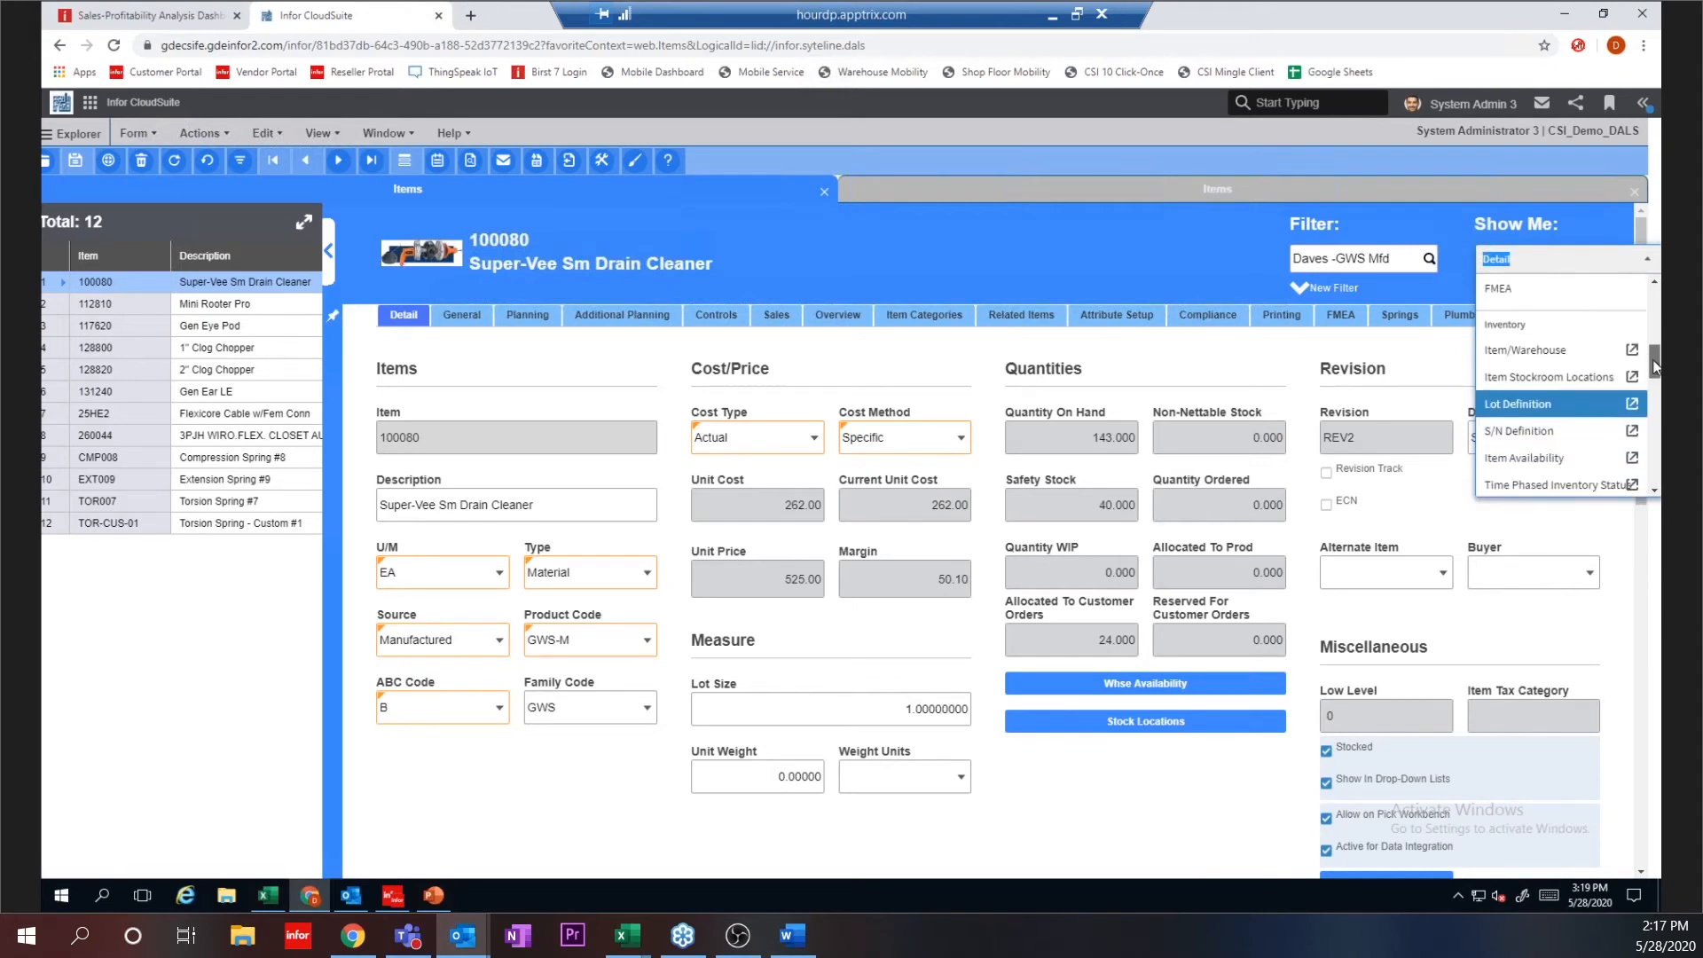
pyautogui.click(1526, 350)
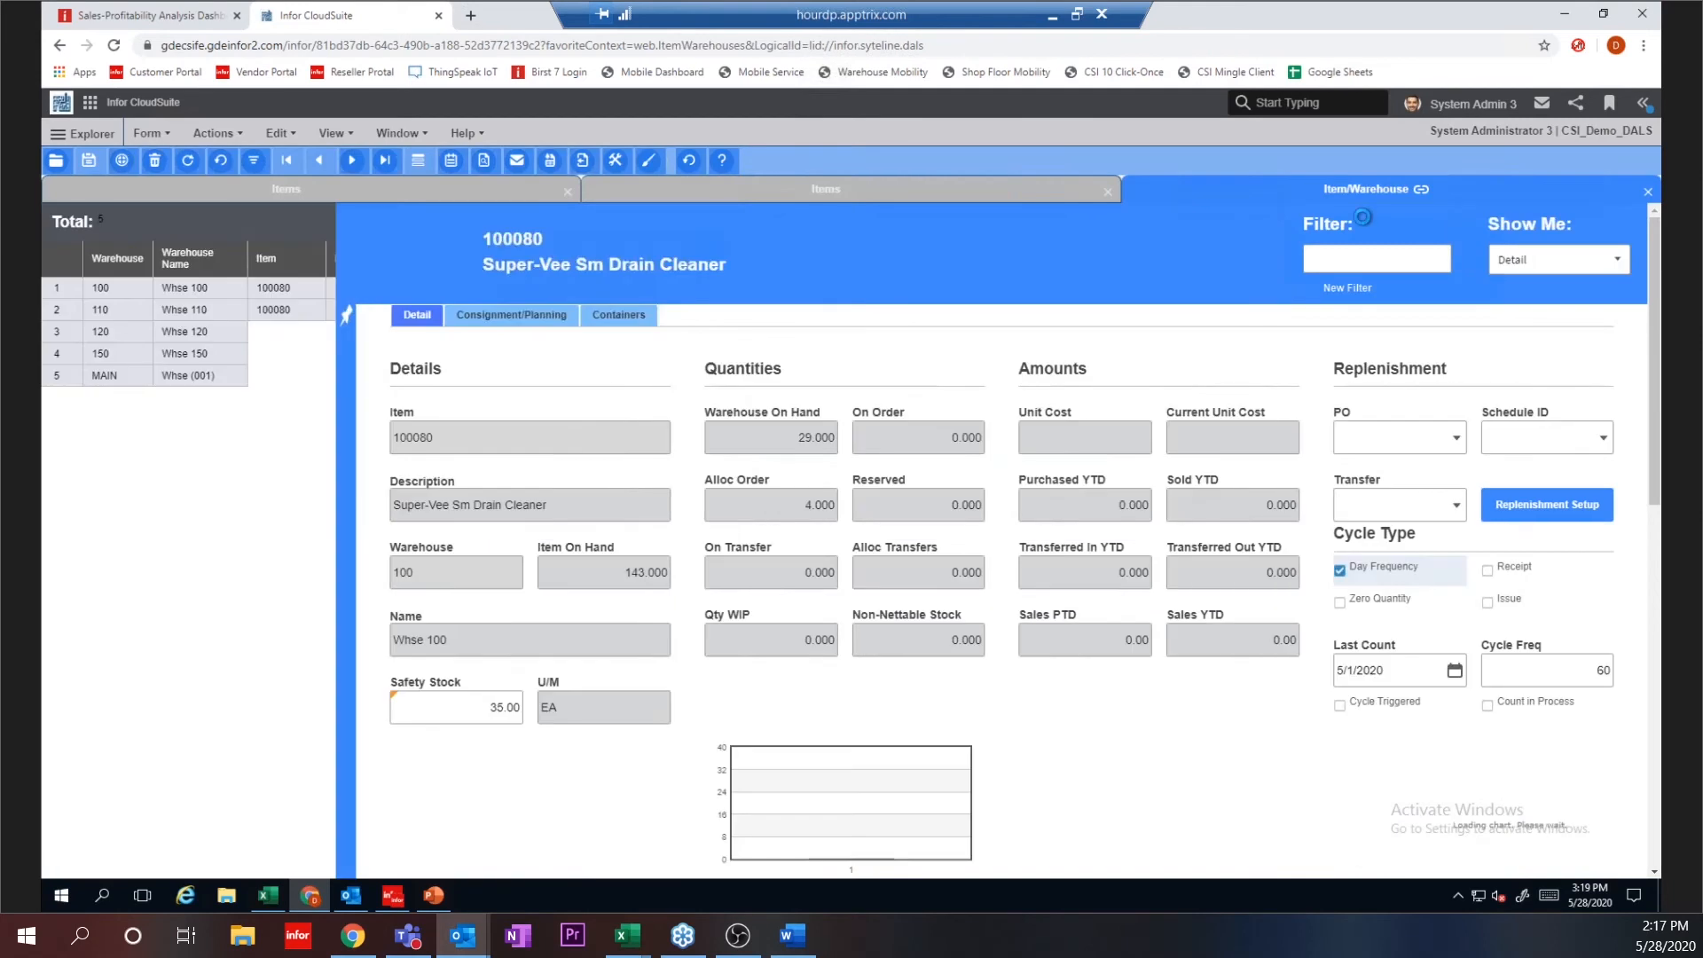
# Step: Select item 112810 in the filtered Items form to view its linked Item/Warehouse record, and close the Item/Warehouse form
pyautogui.click(477, 194)
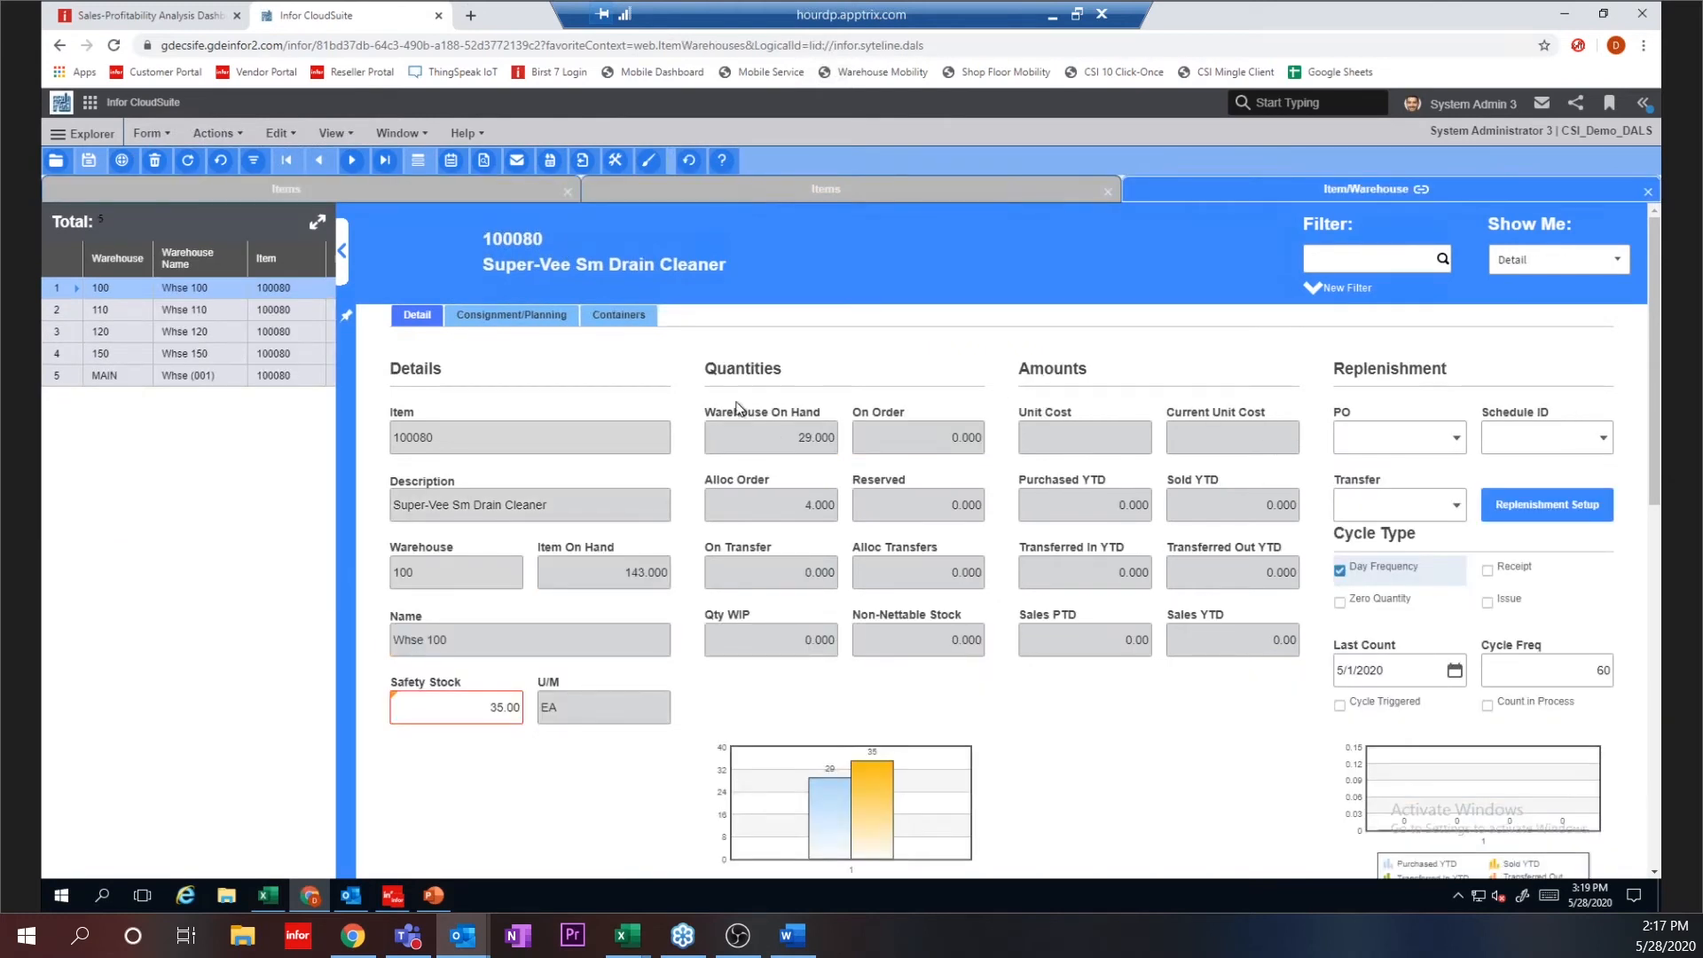
pyautogui.click(266, 191)
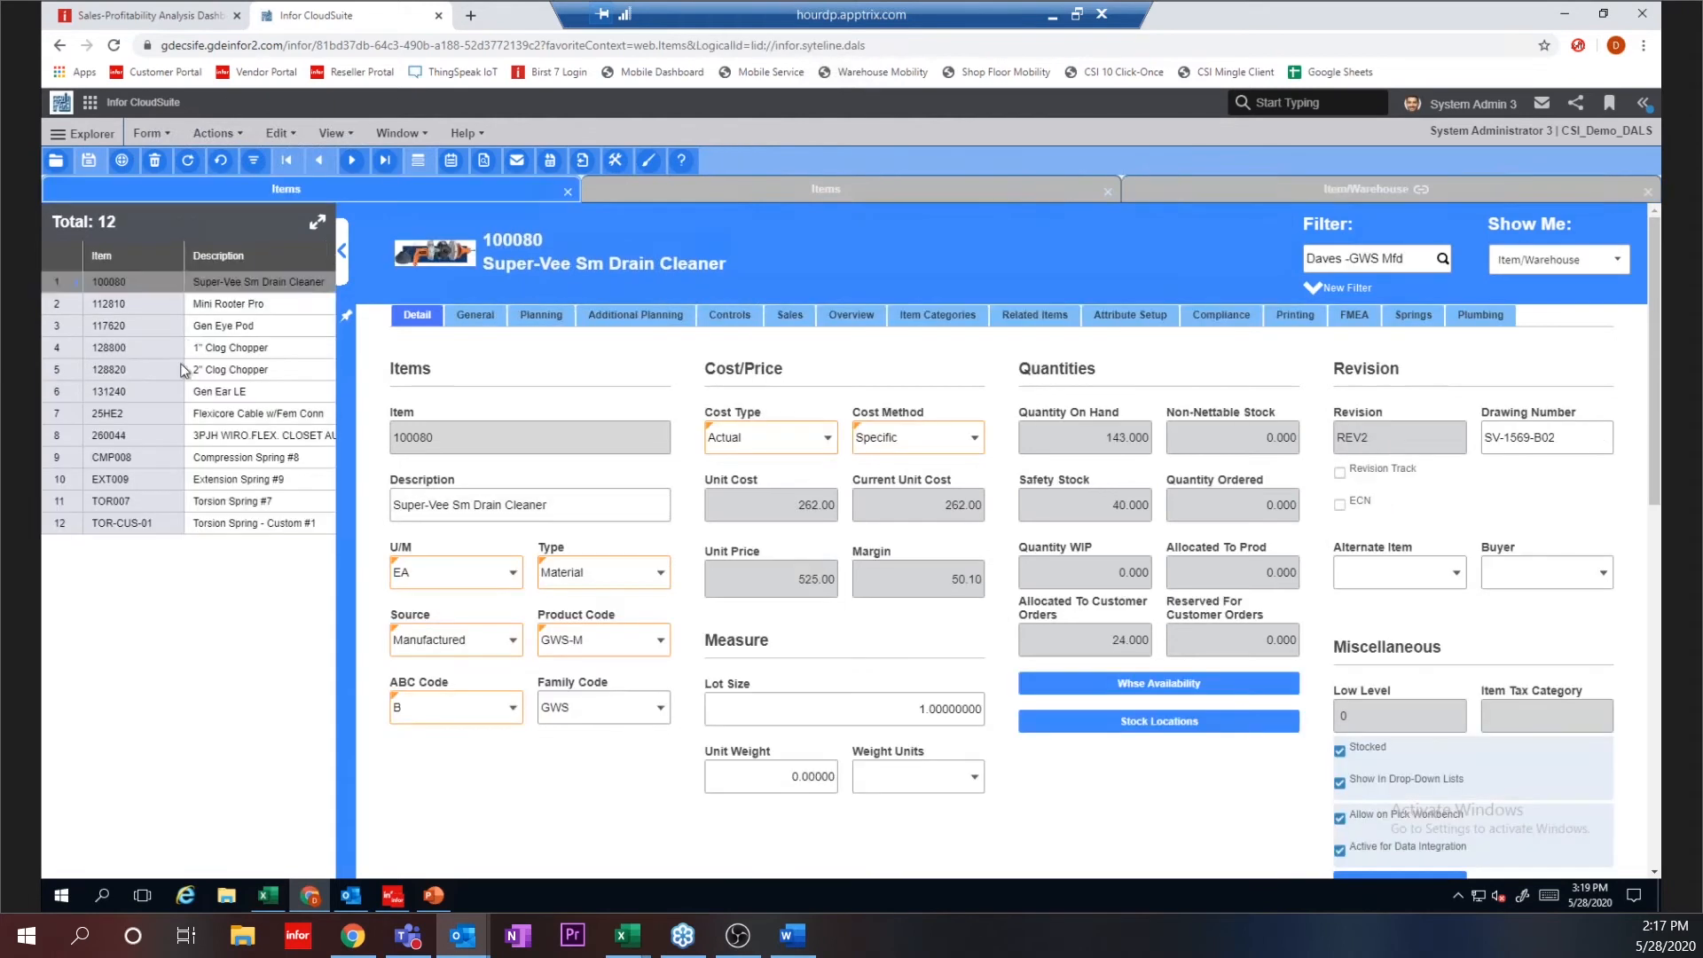
pyautogui.click(159, 302)
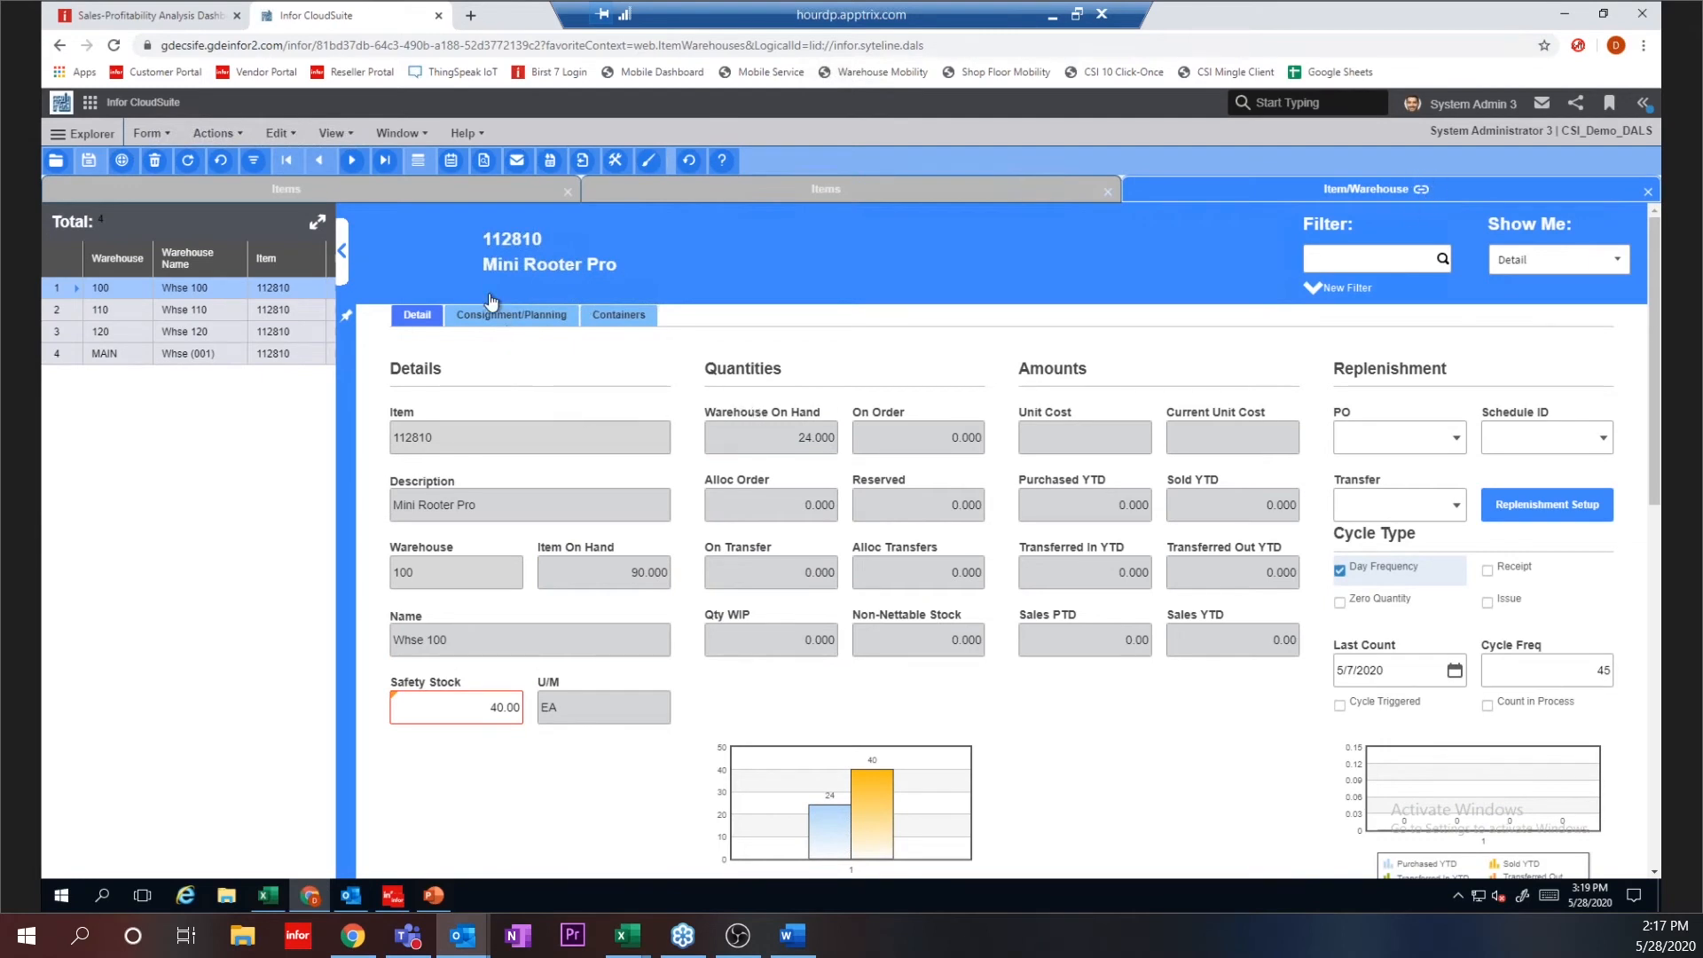
pyautogui.click(1648, 194)
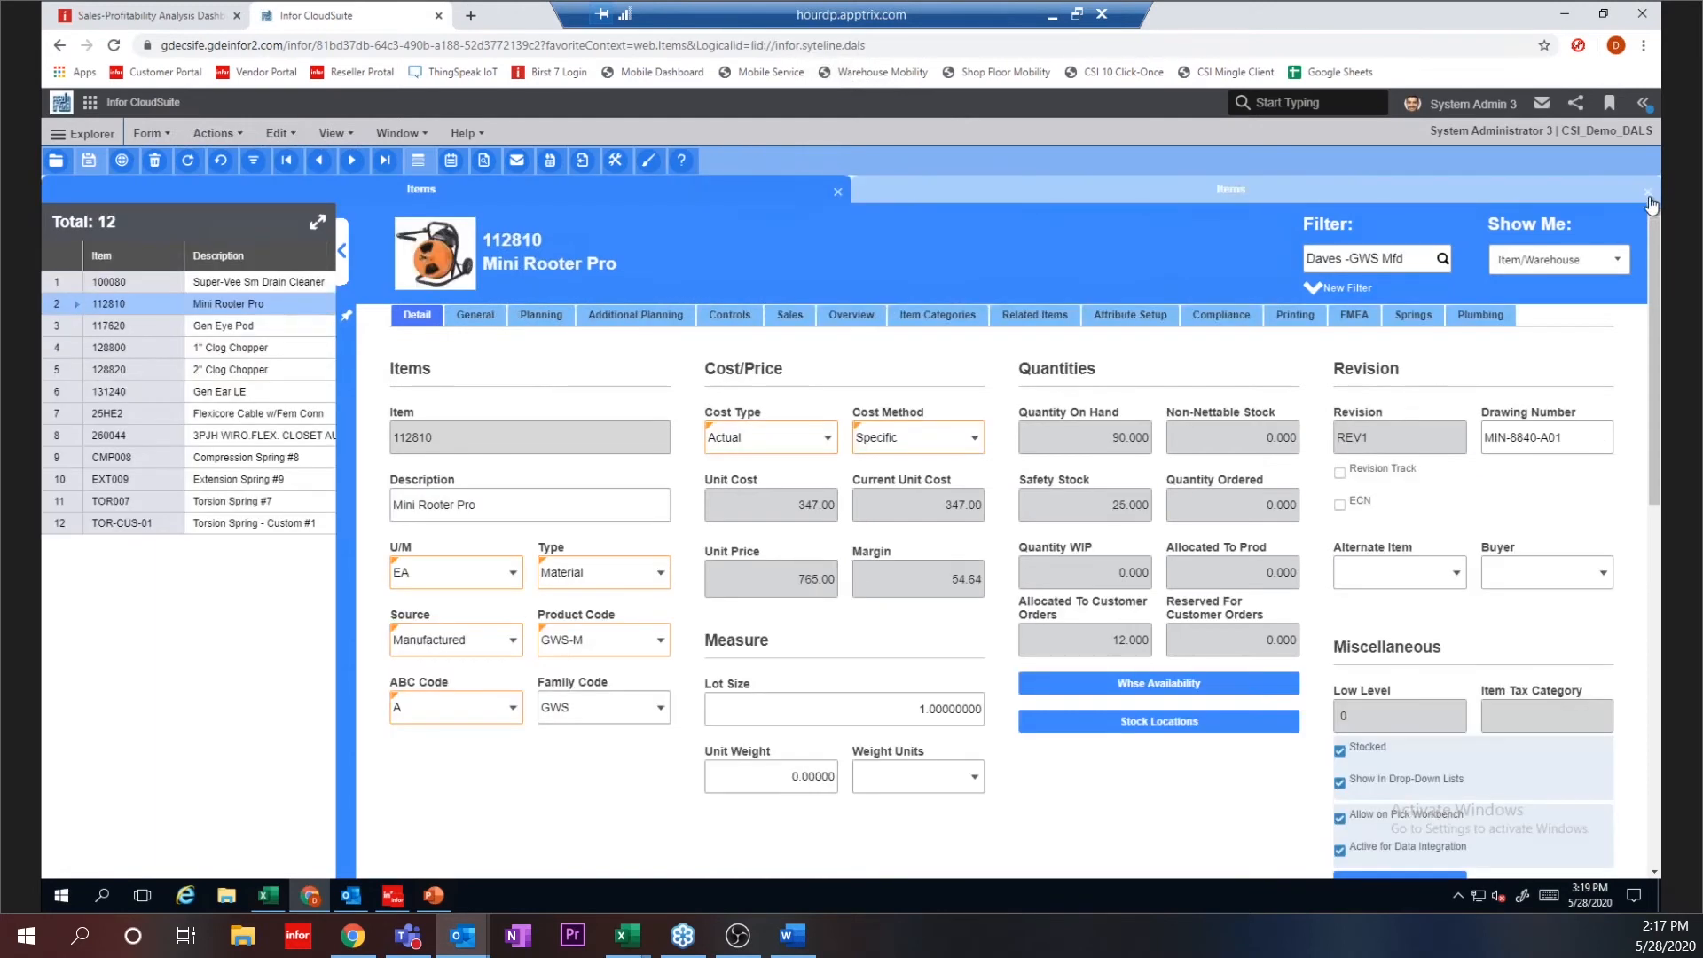
pyautogui.click(1621, 261)
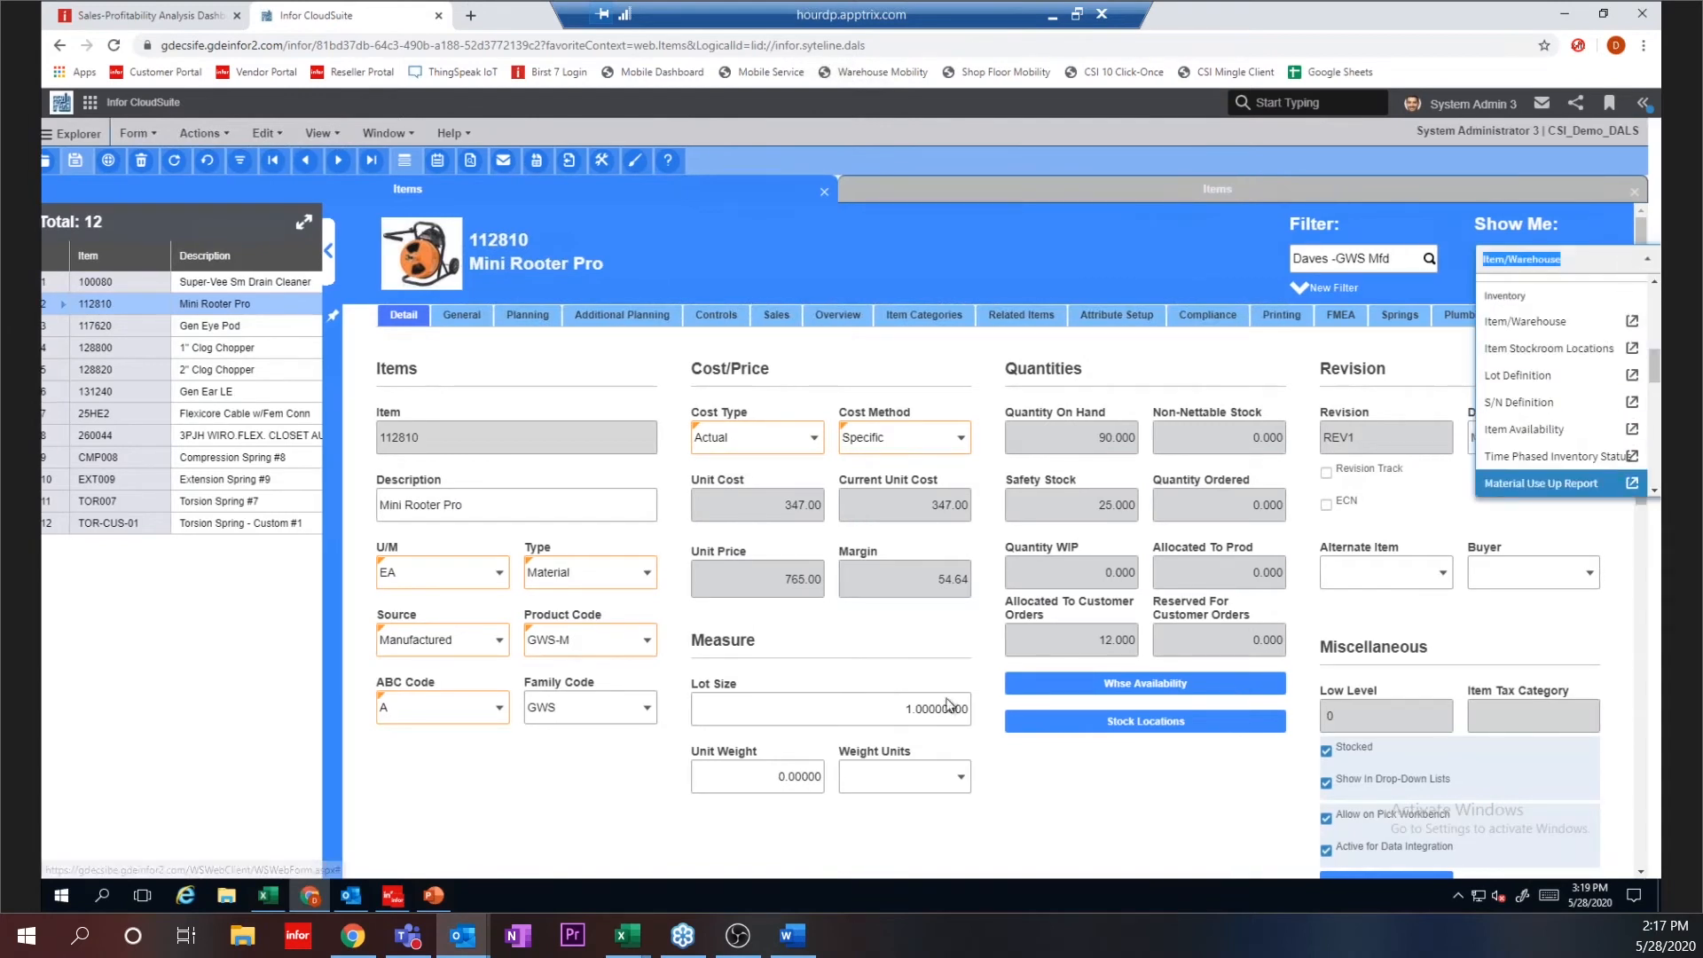
pyautogui.click(1178, 696)
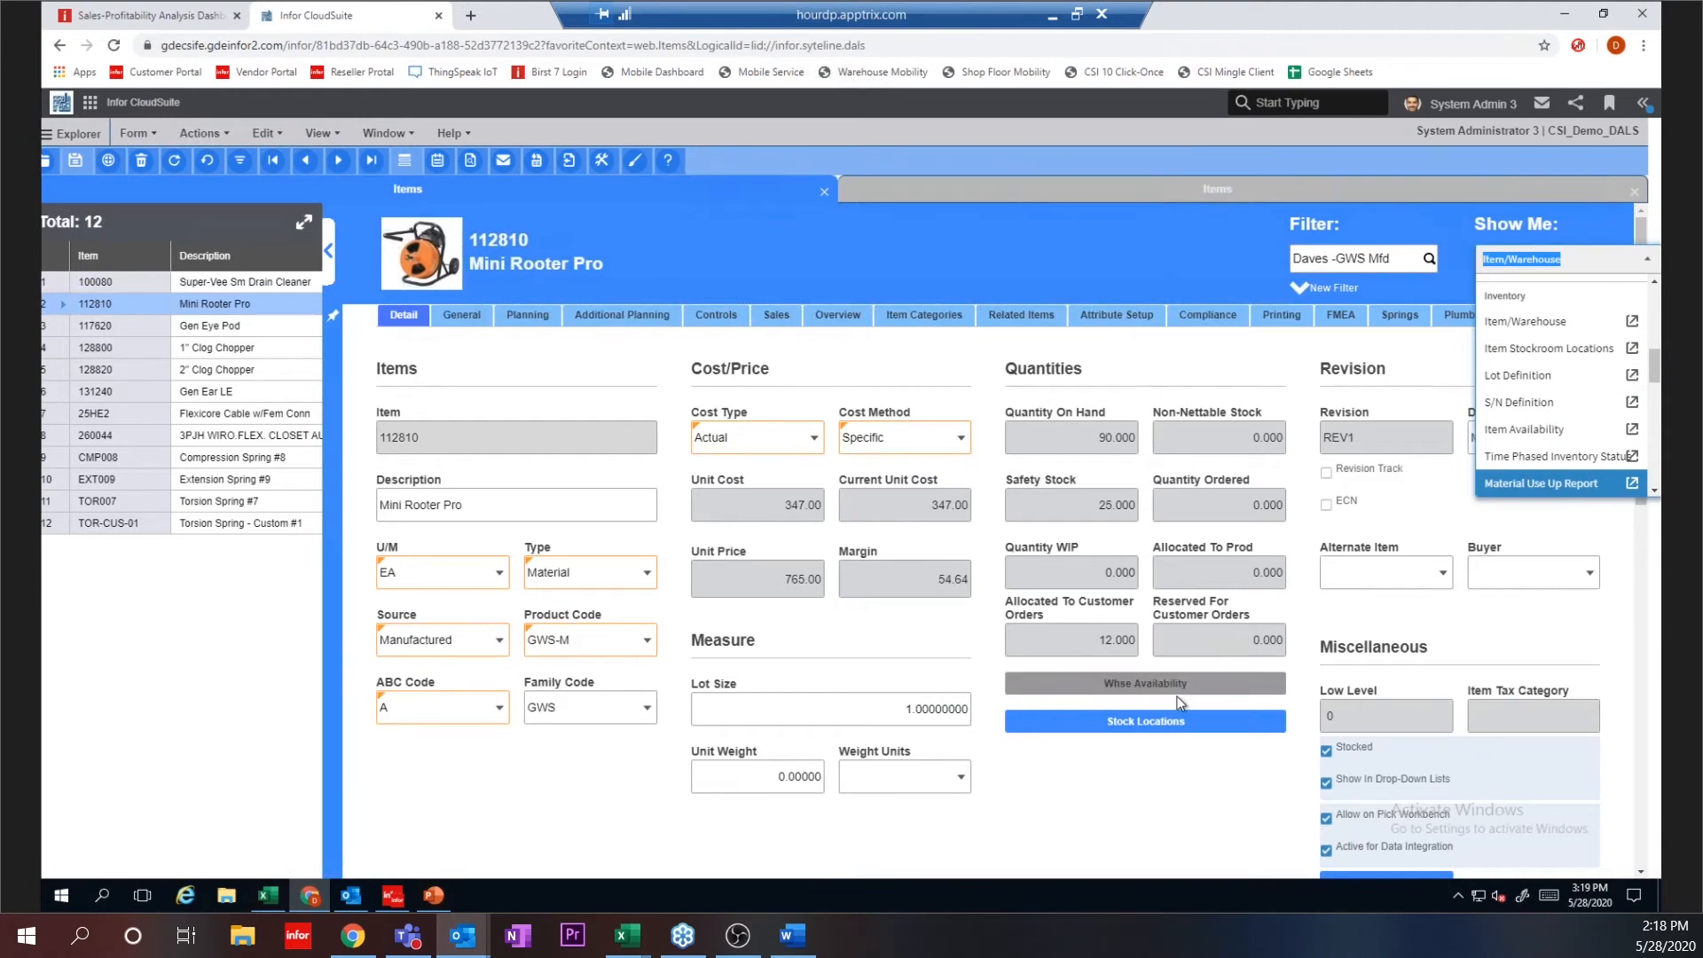
pyautogui.click(1659, 335)
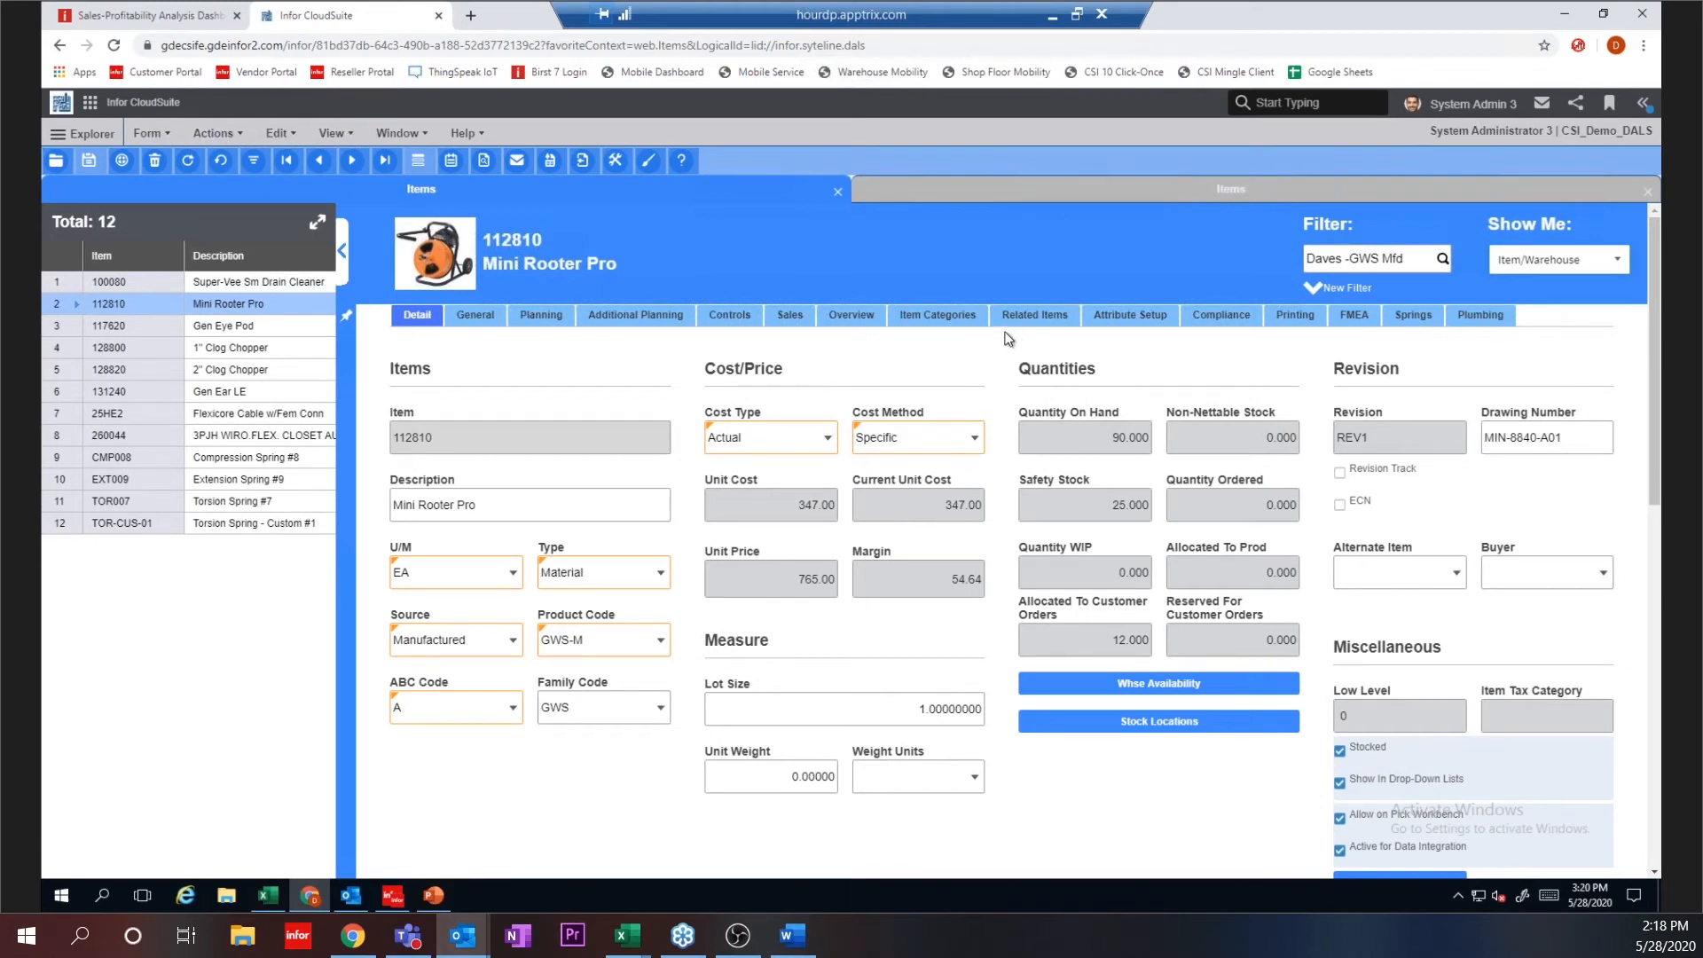
pyautogui.click(628, 515)
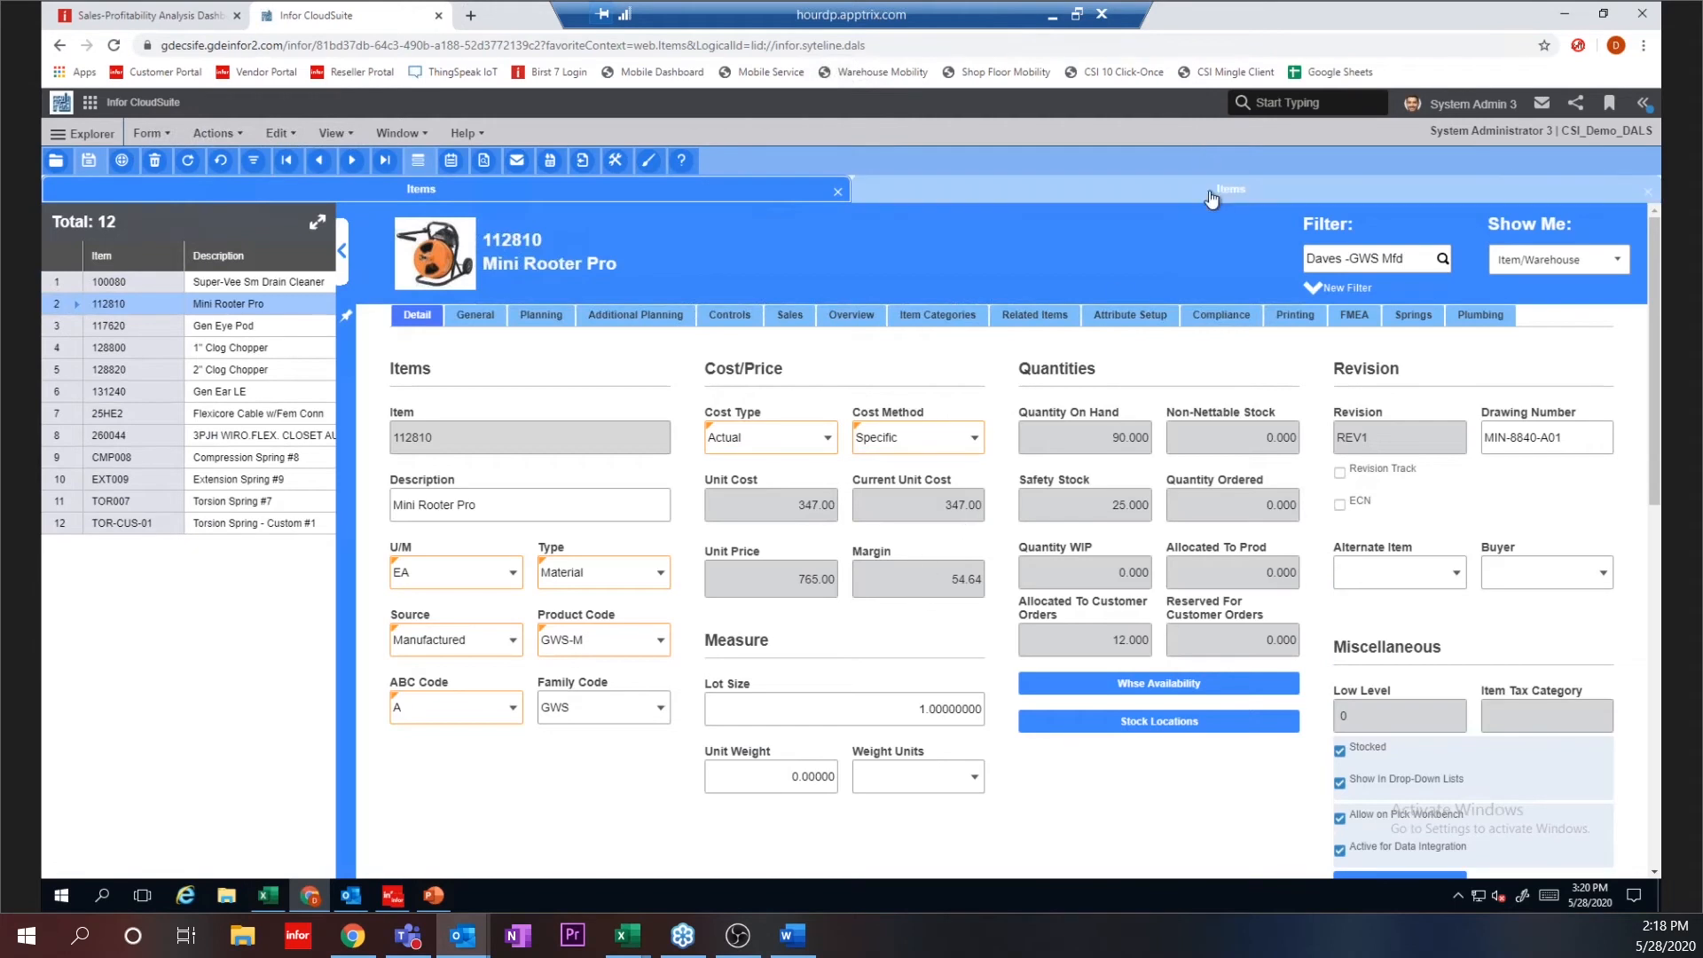
# Step: View the second Items form with its column of linked-form shortcuts, and close both Items forms
pyautogui.click(1196, 195)
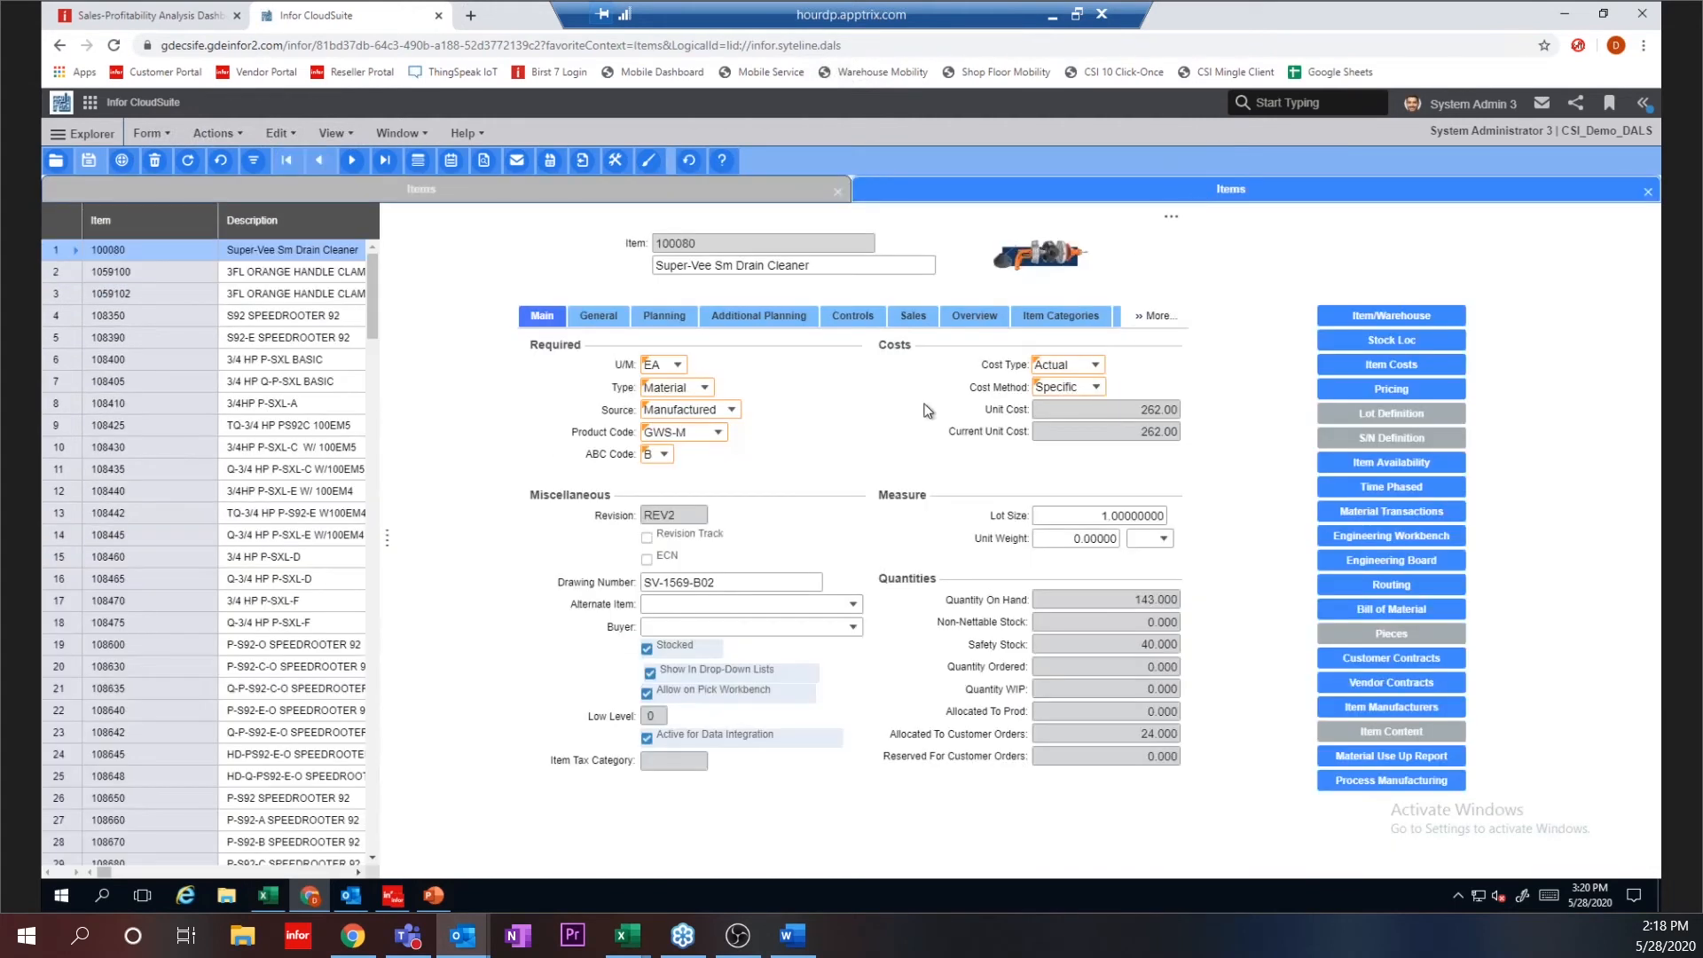
pyautogui.click(611, 197)
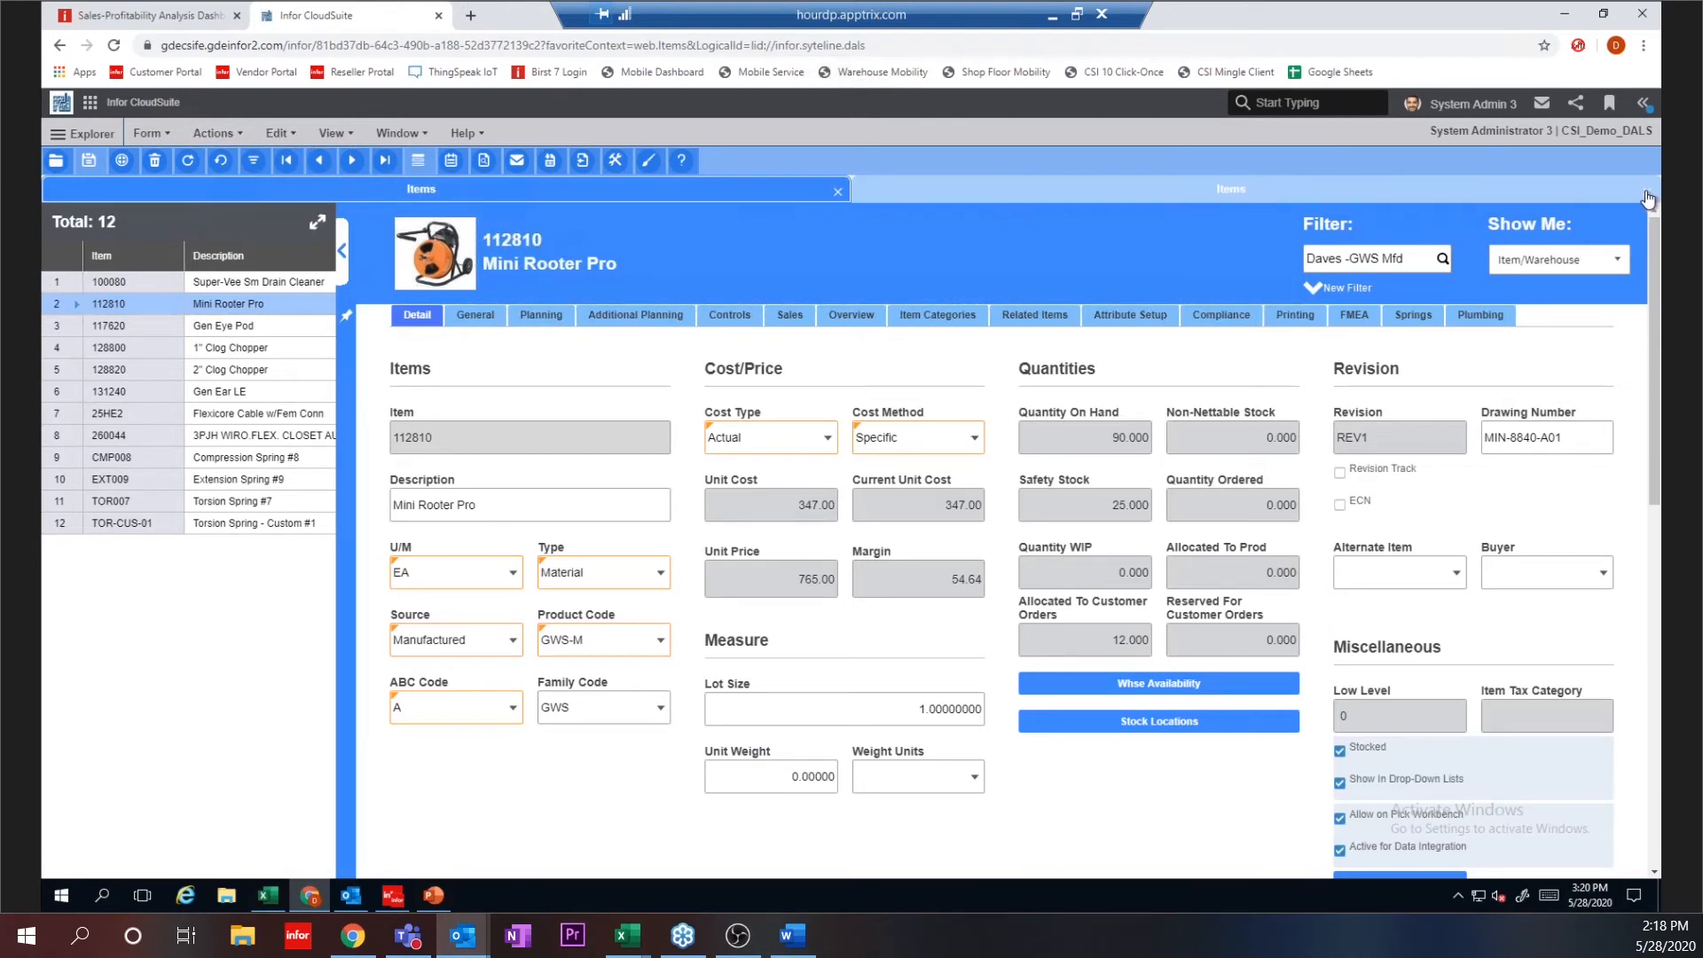
pyautogui.click(1647, 193)
pyautogui.click(1647, 197)
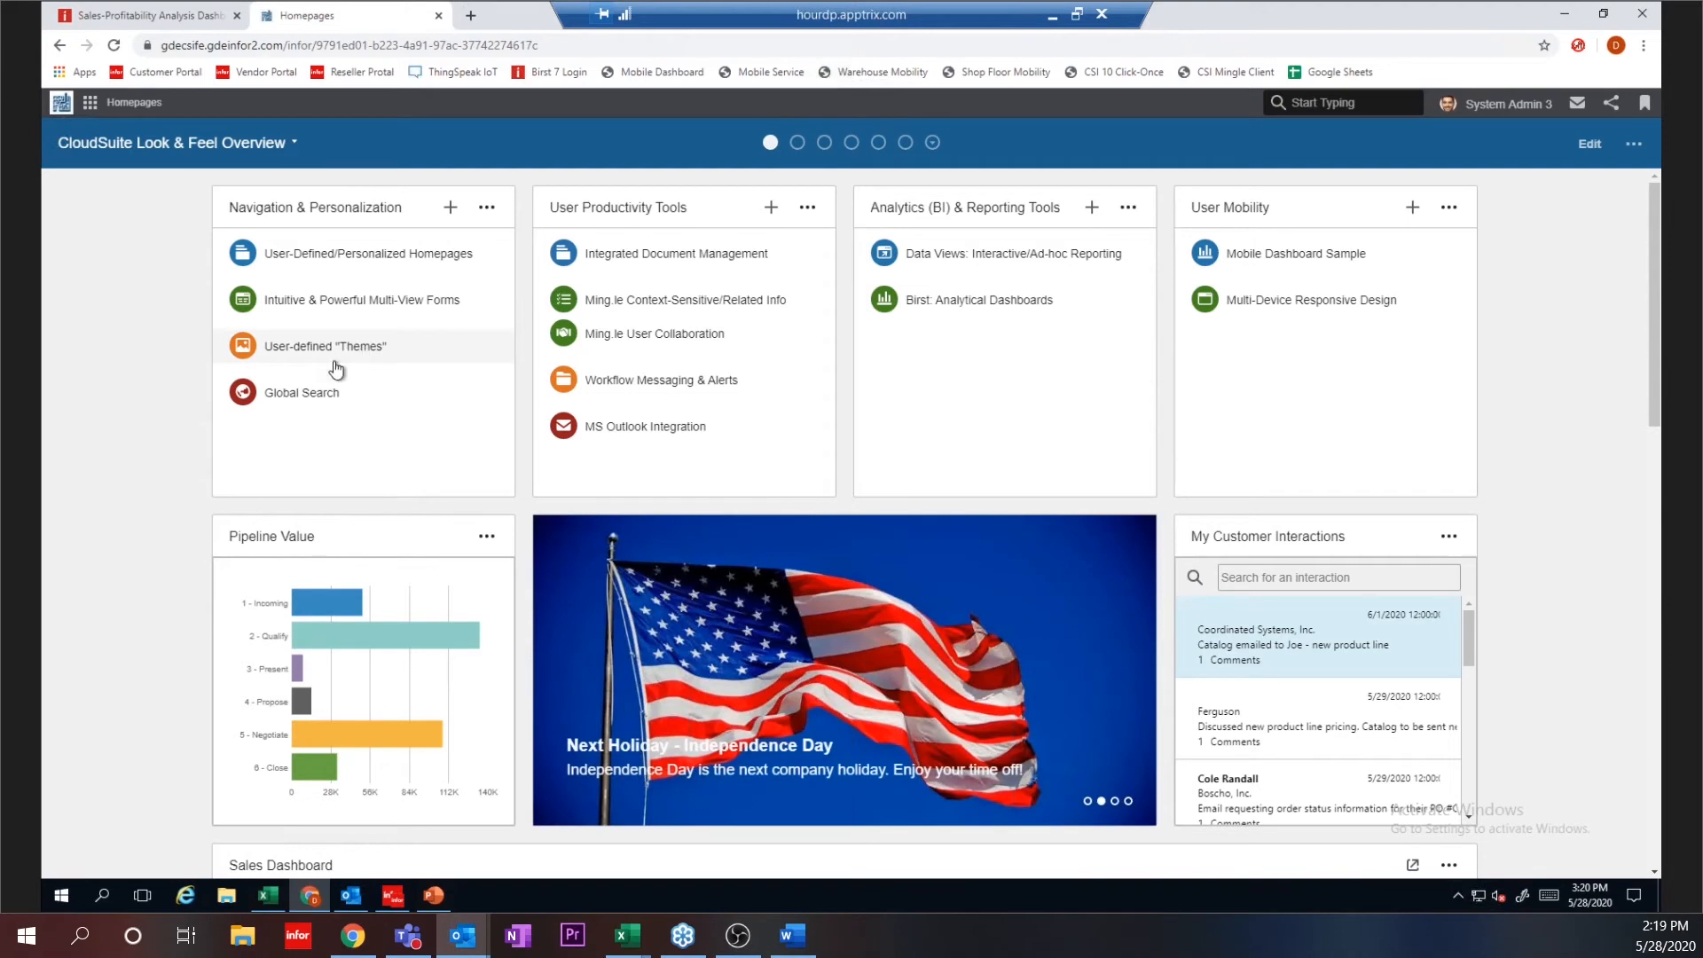
# Step: Switch to the CloudSuite Industrial desktop client and open the Runtime Layout settings in User Preferences
pyautogui.click(396, 903)
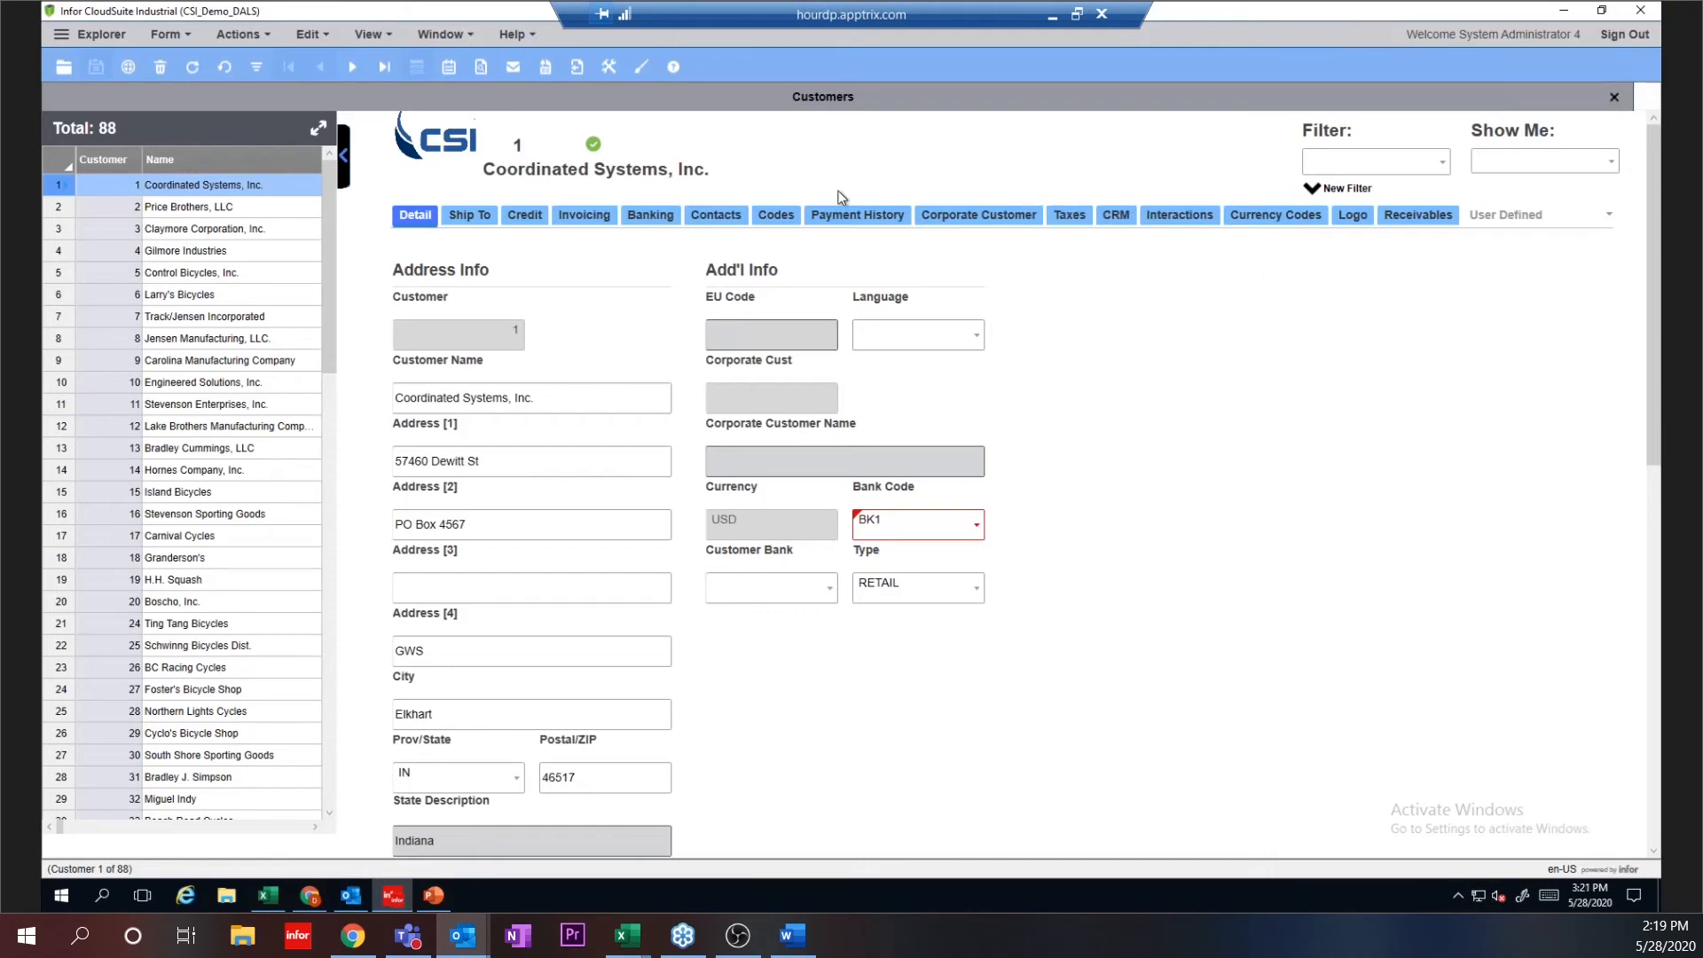
pyautogui.click(375, 40)
pyautogui.click(403, 107)
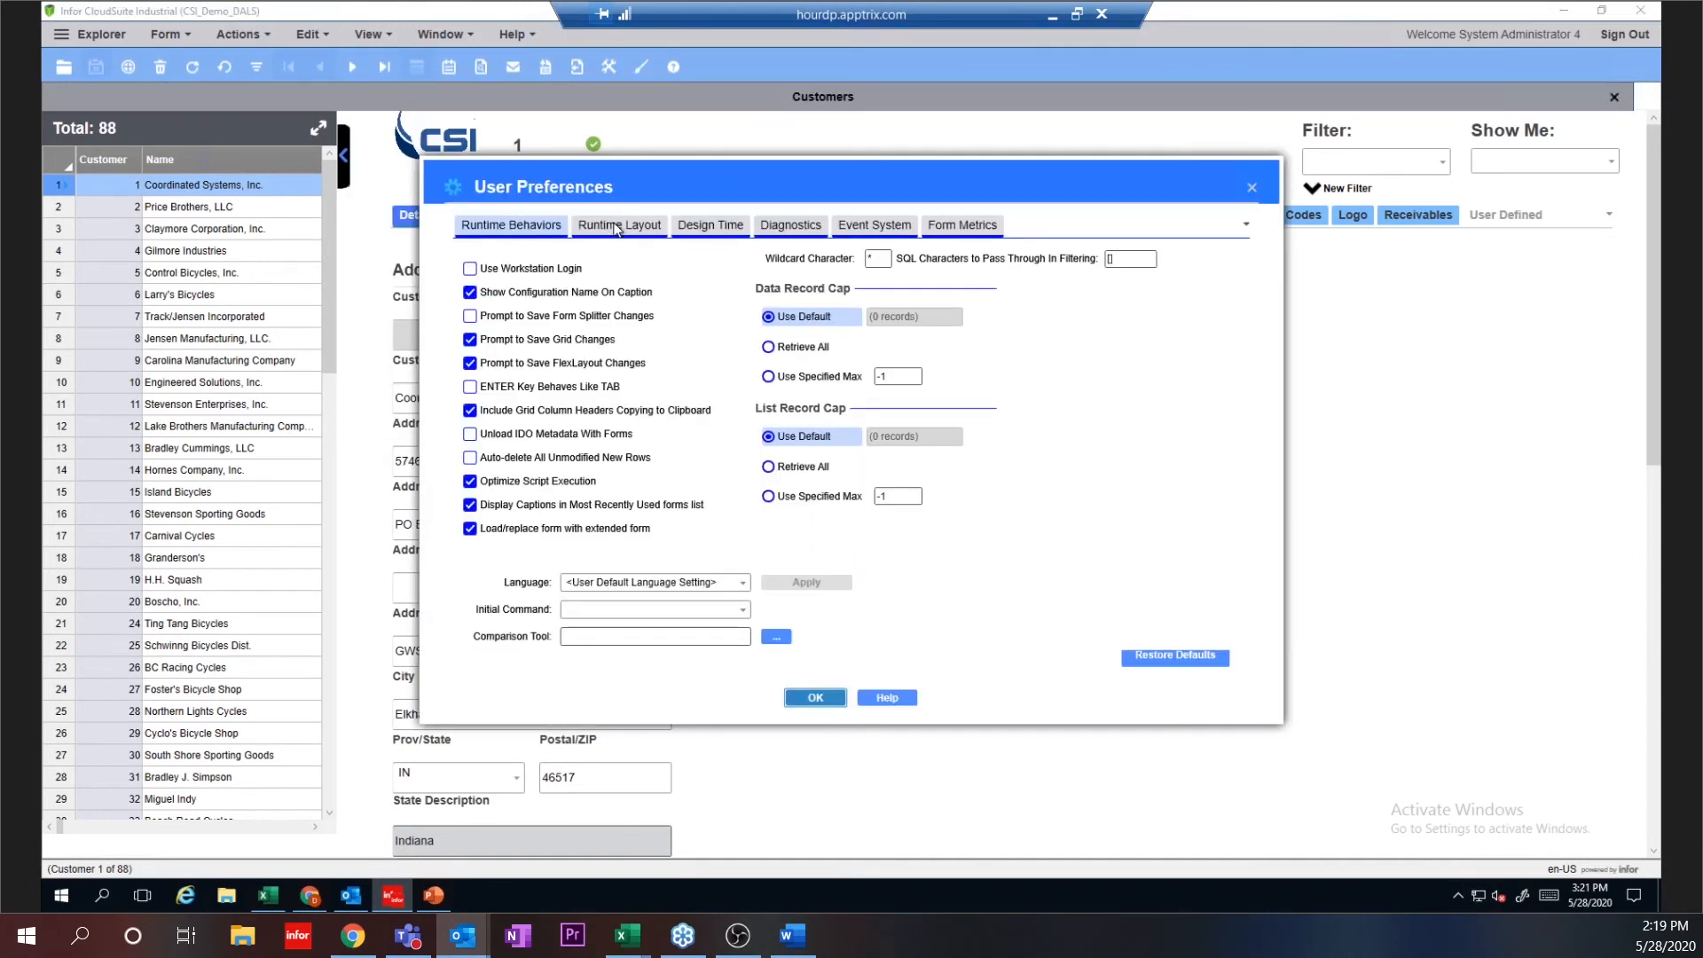
pyautogui.click(586, 229)
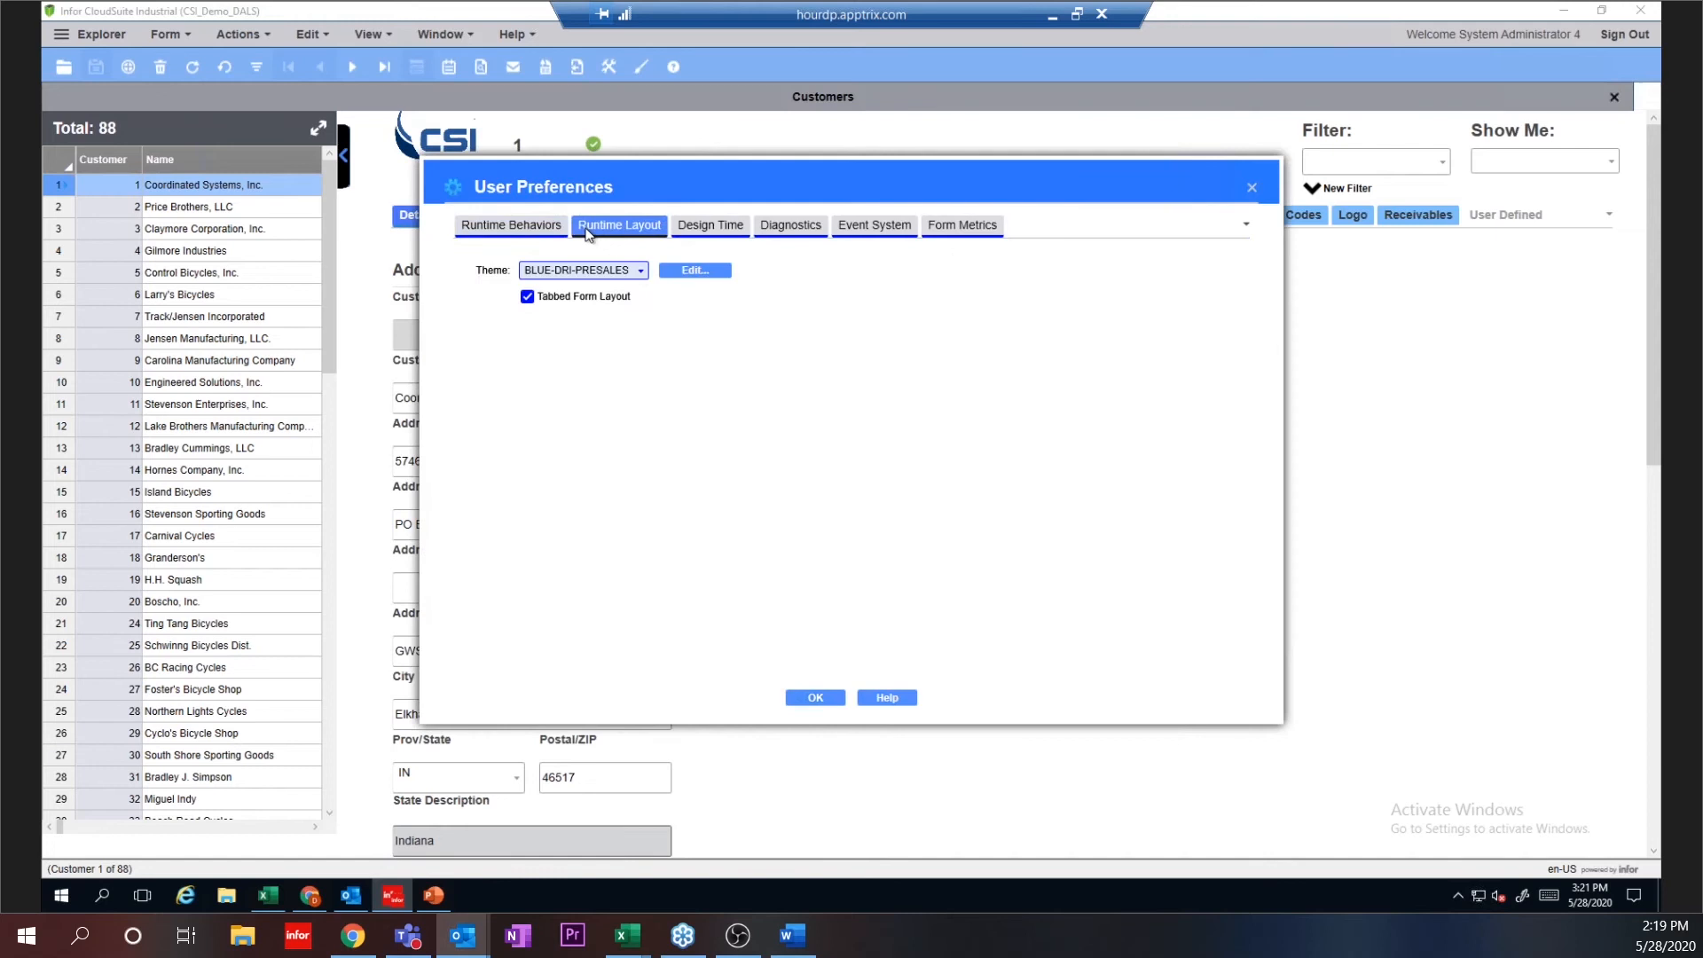
# Step: Preview the Red-White-Blue and High Contrast themes on the Customers form
pyautogui.click(640, 271)
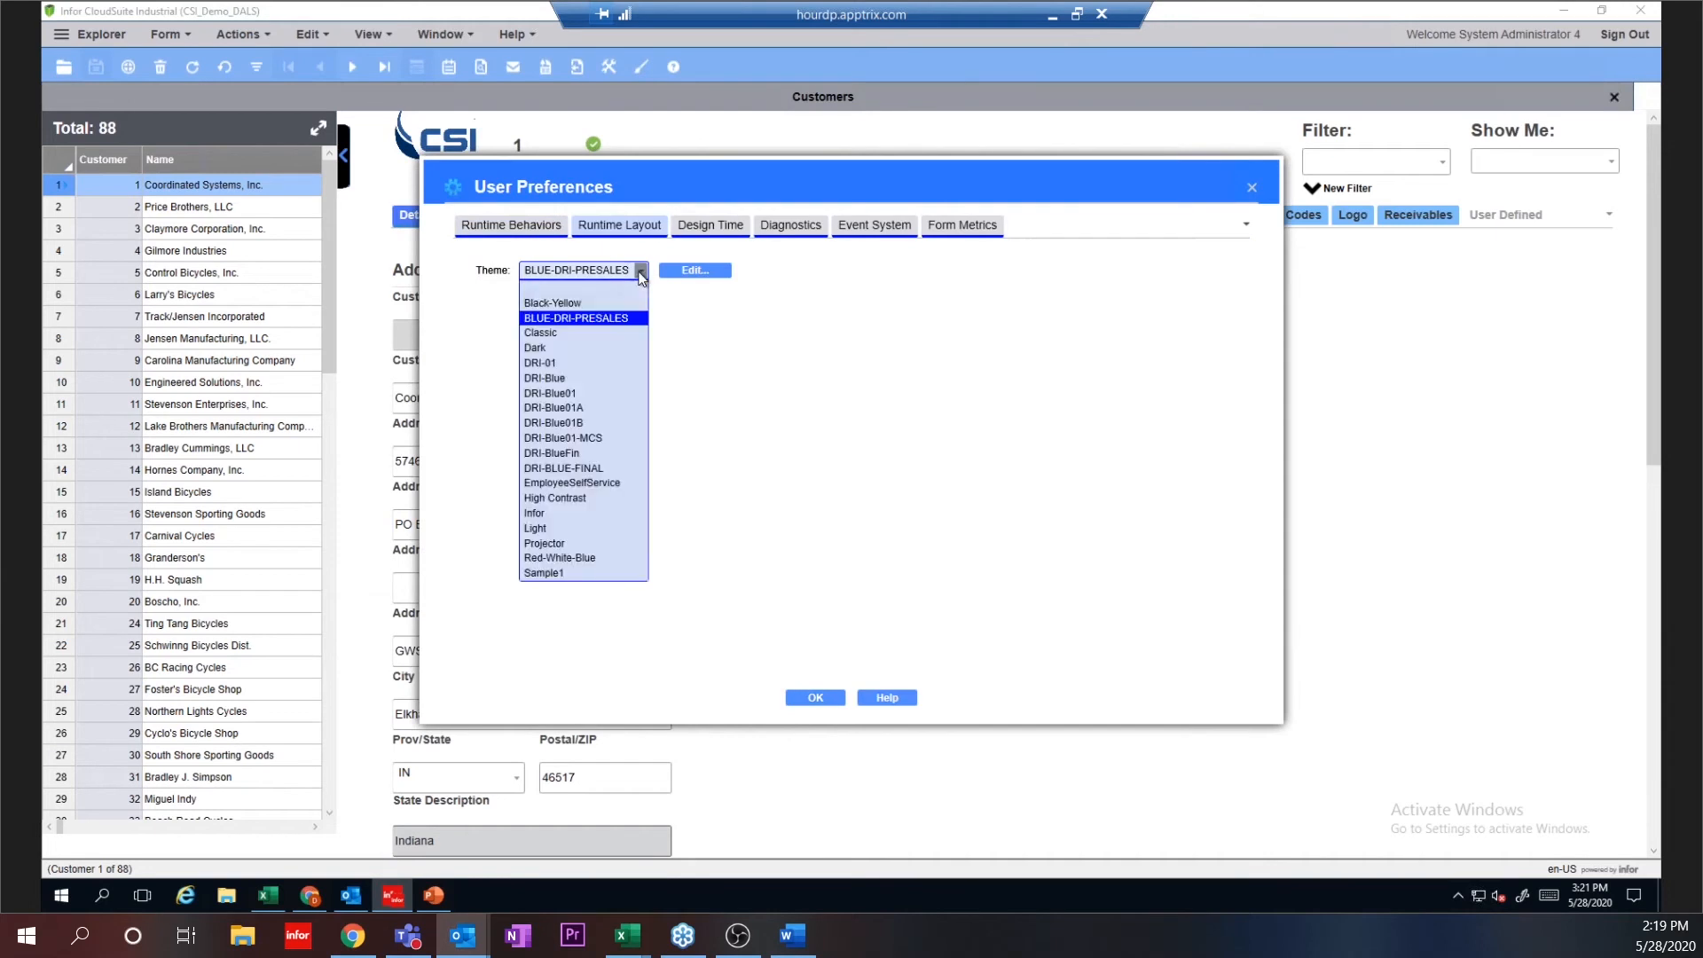
pyautogui.click(585, 558)
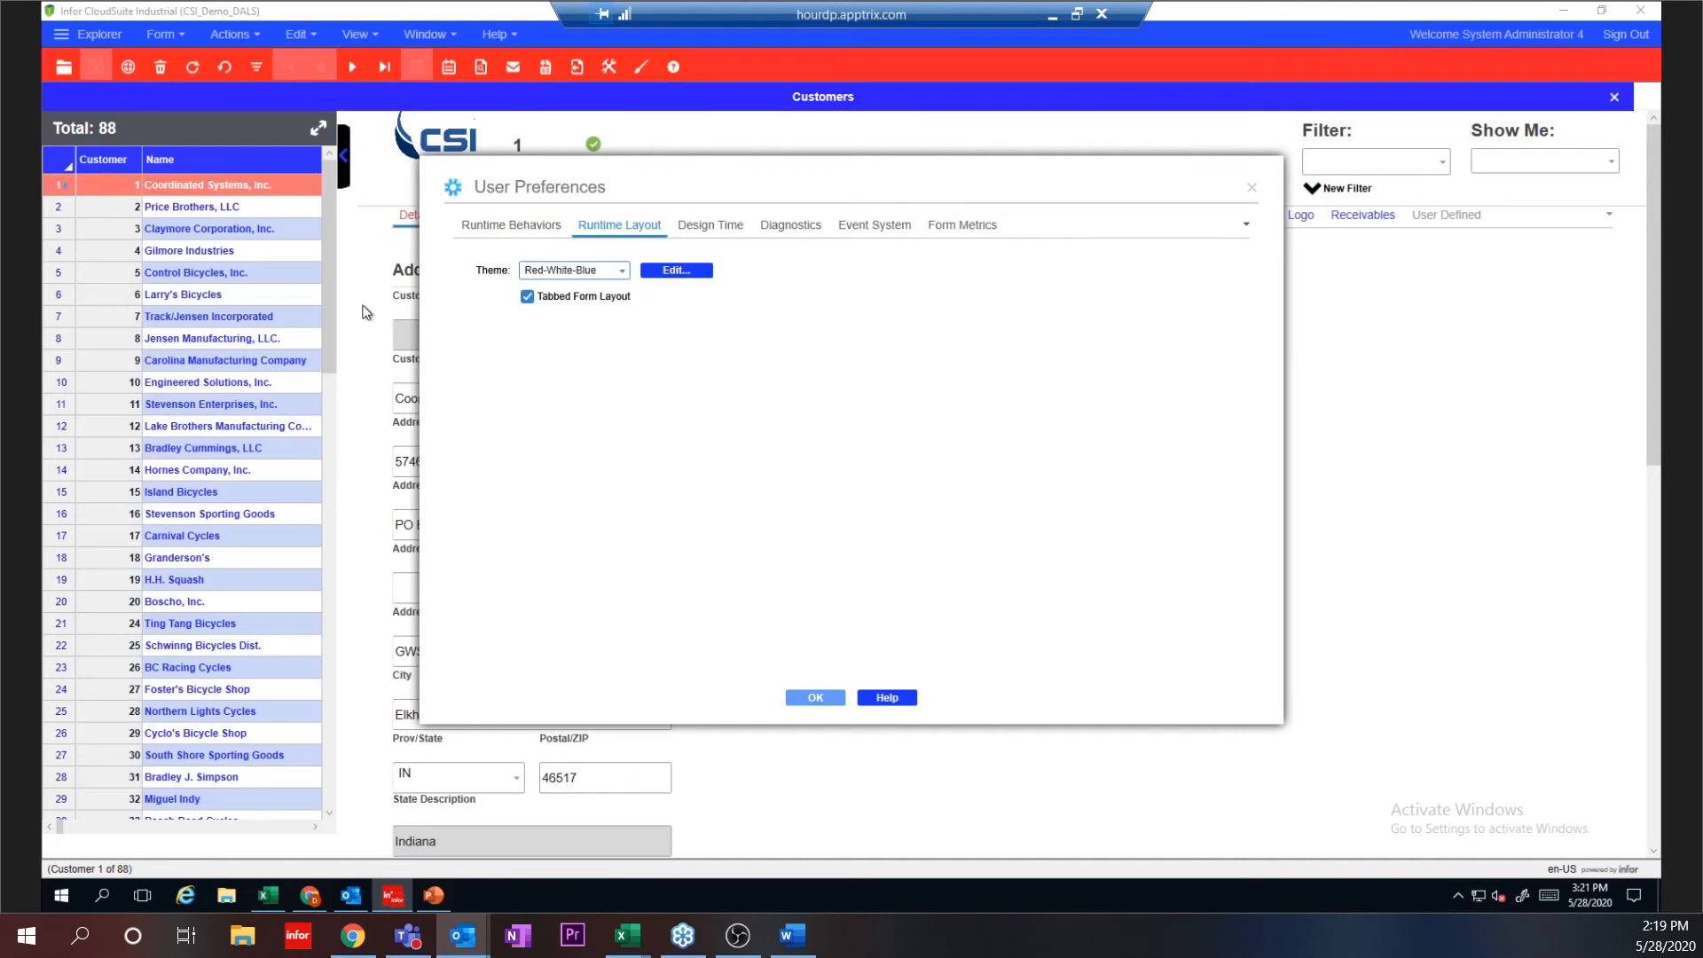
pyautogui.click(623, 271)
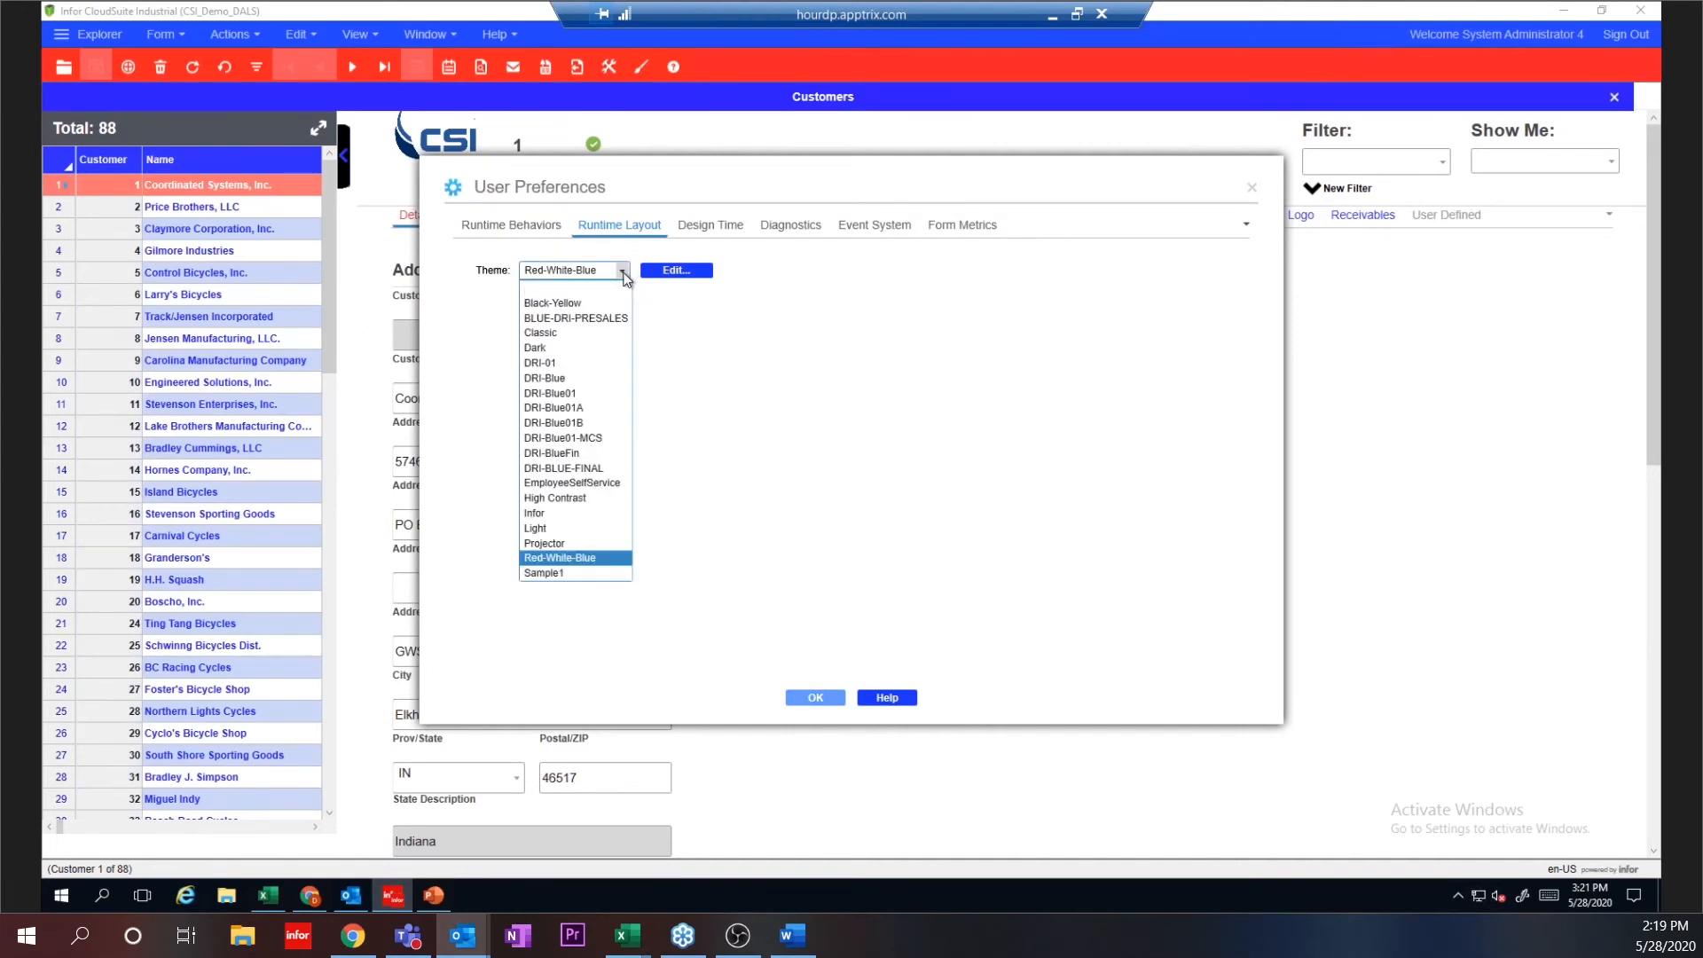
pyautogui.click(570, 497)
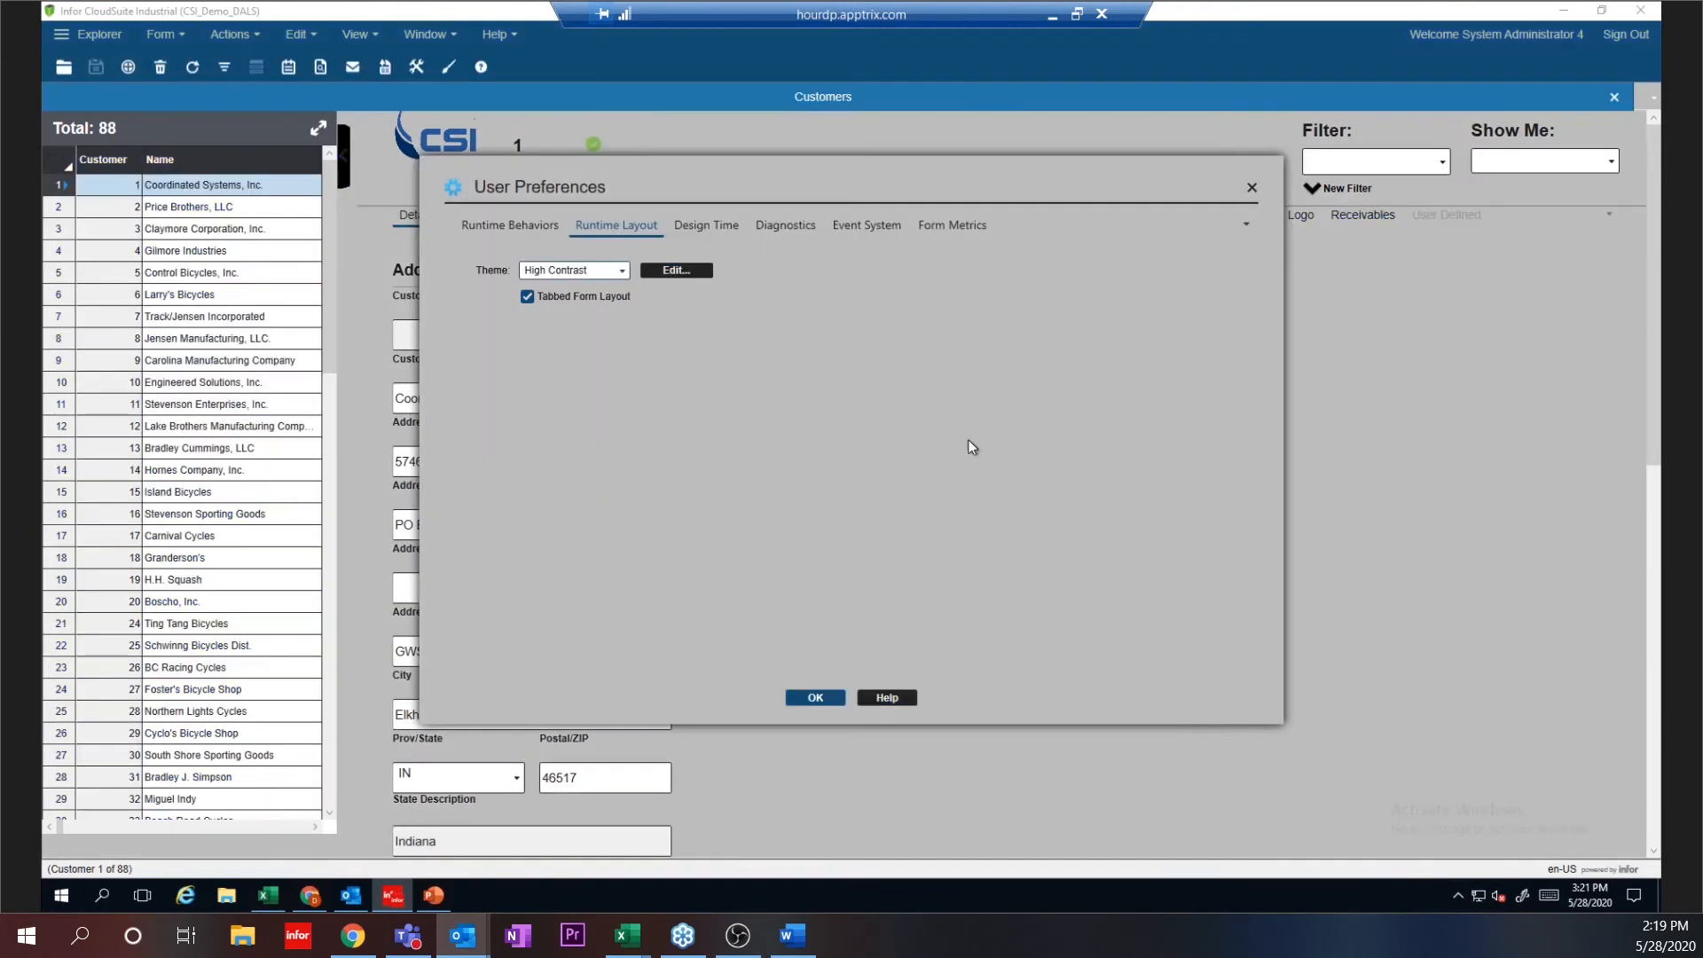
pyautogui.moveTo(918, 181); pyautogui.dragTo(1022, 181)
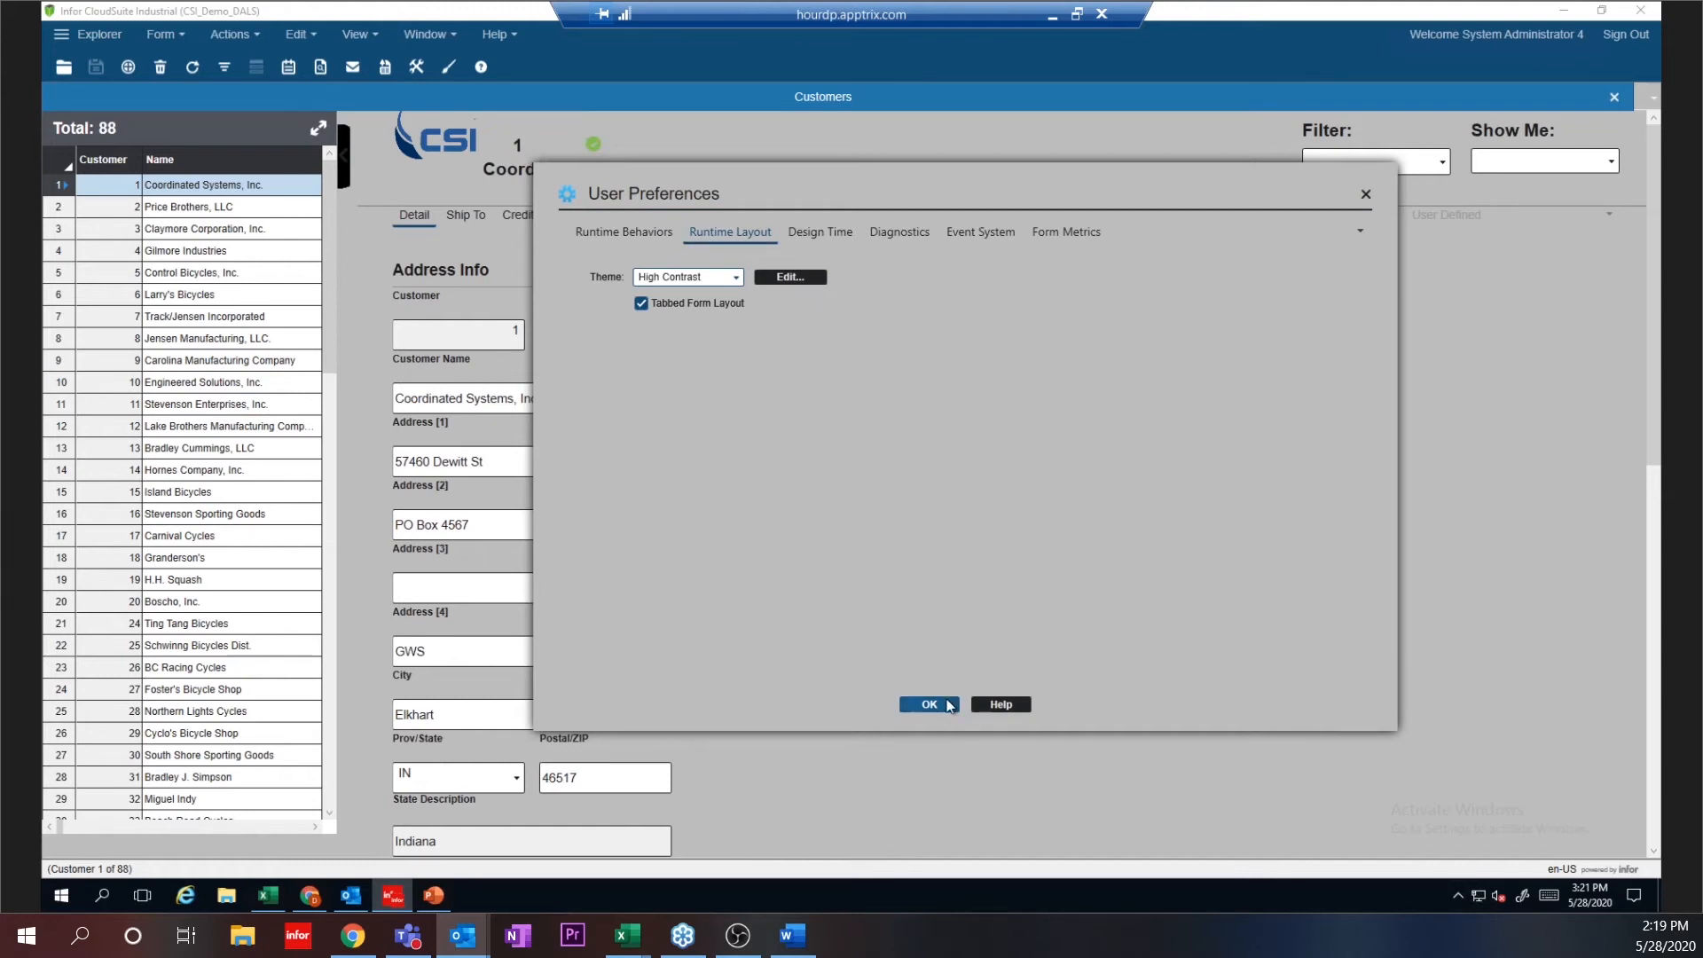
# Step: Set the theme to BLUE-DRI-PRESALES, confirm the preferences, and toggle the Explorer pane
pyautogui.click(736, 279)
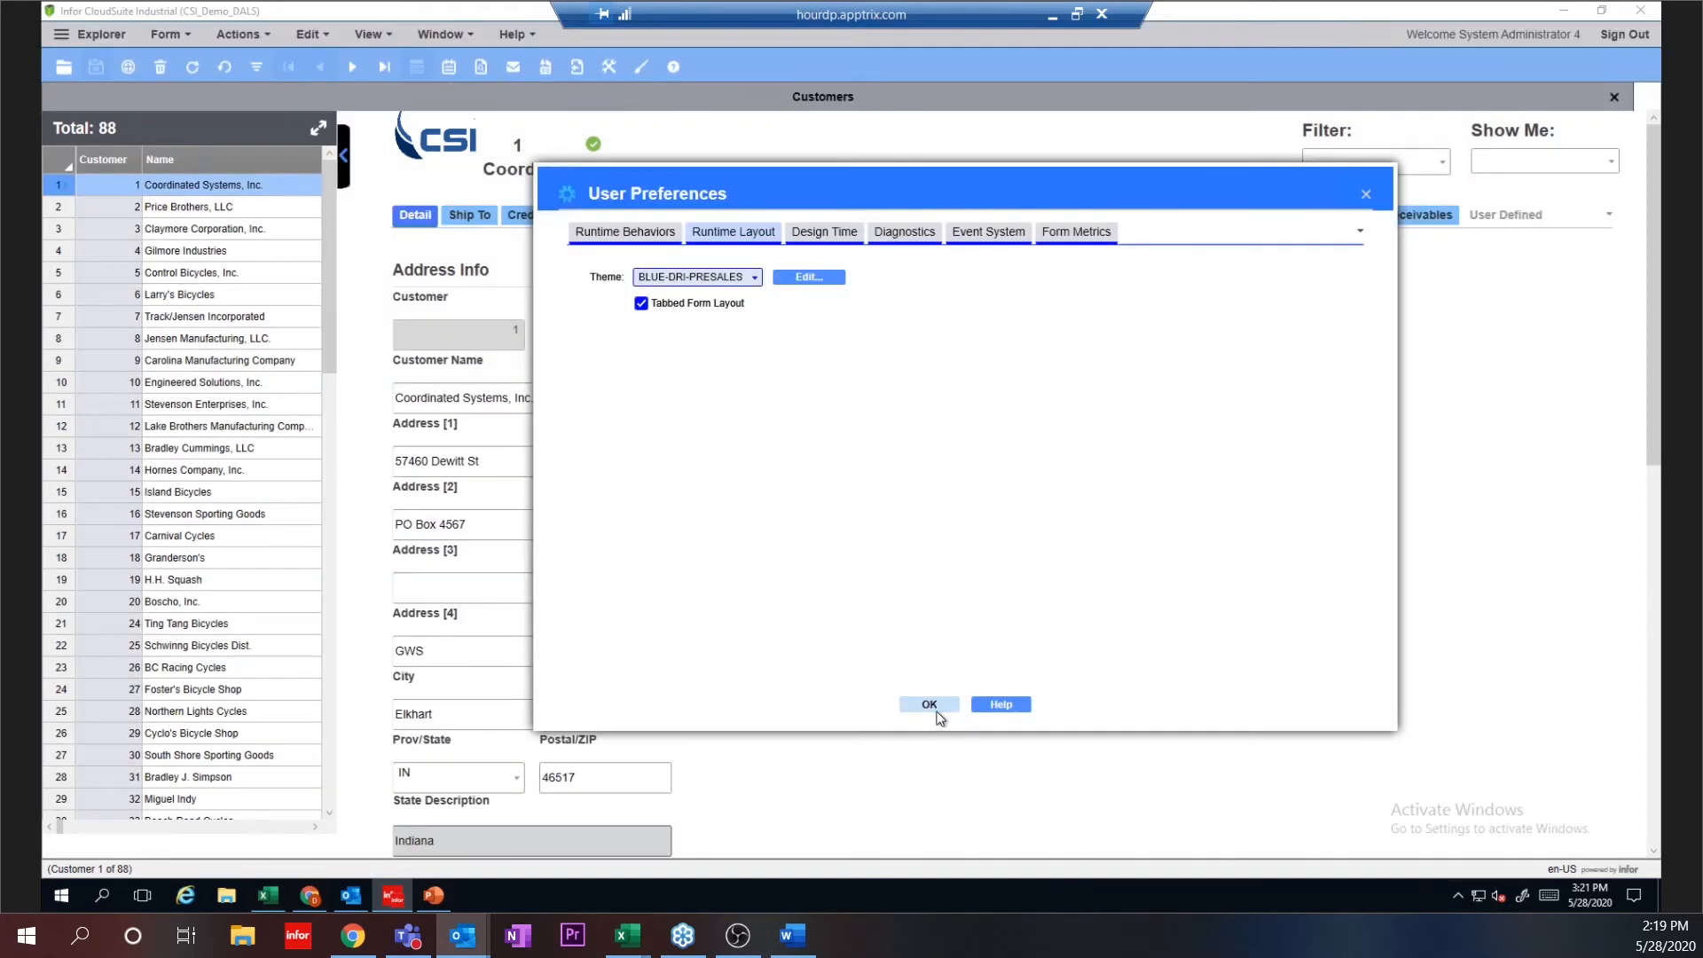
pyautogui.click(928, 704)
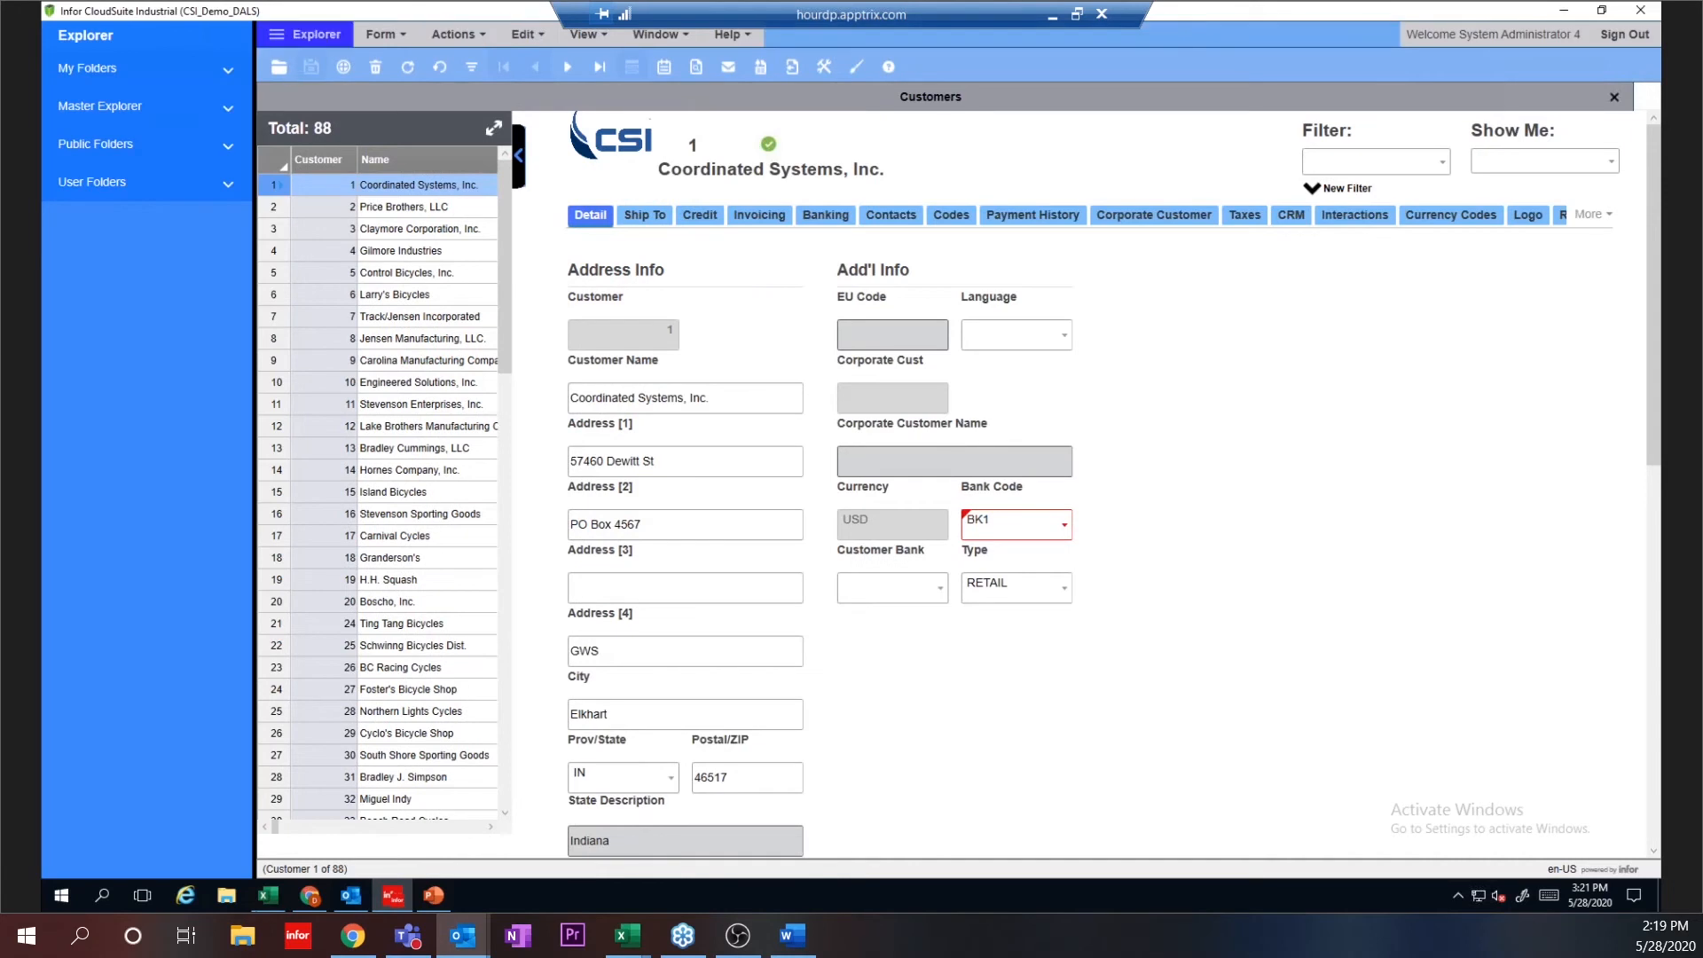
pyautogui.click(302, 33)
# Step: Return to the browser homepage, open Global Search, and search for "Spring" using Any of these words across All Sources
pyautogui.click(311, 896)
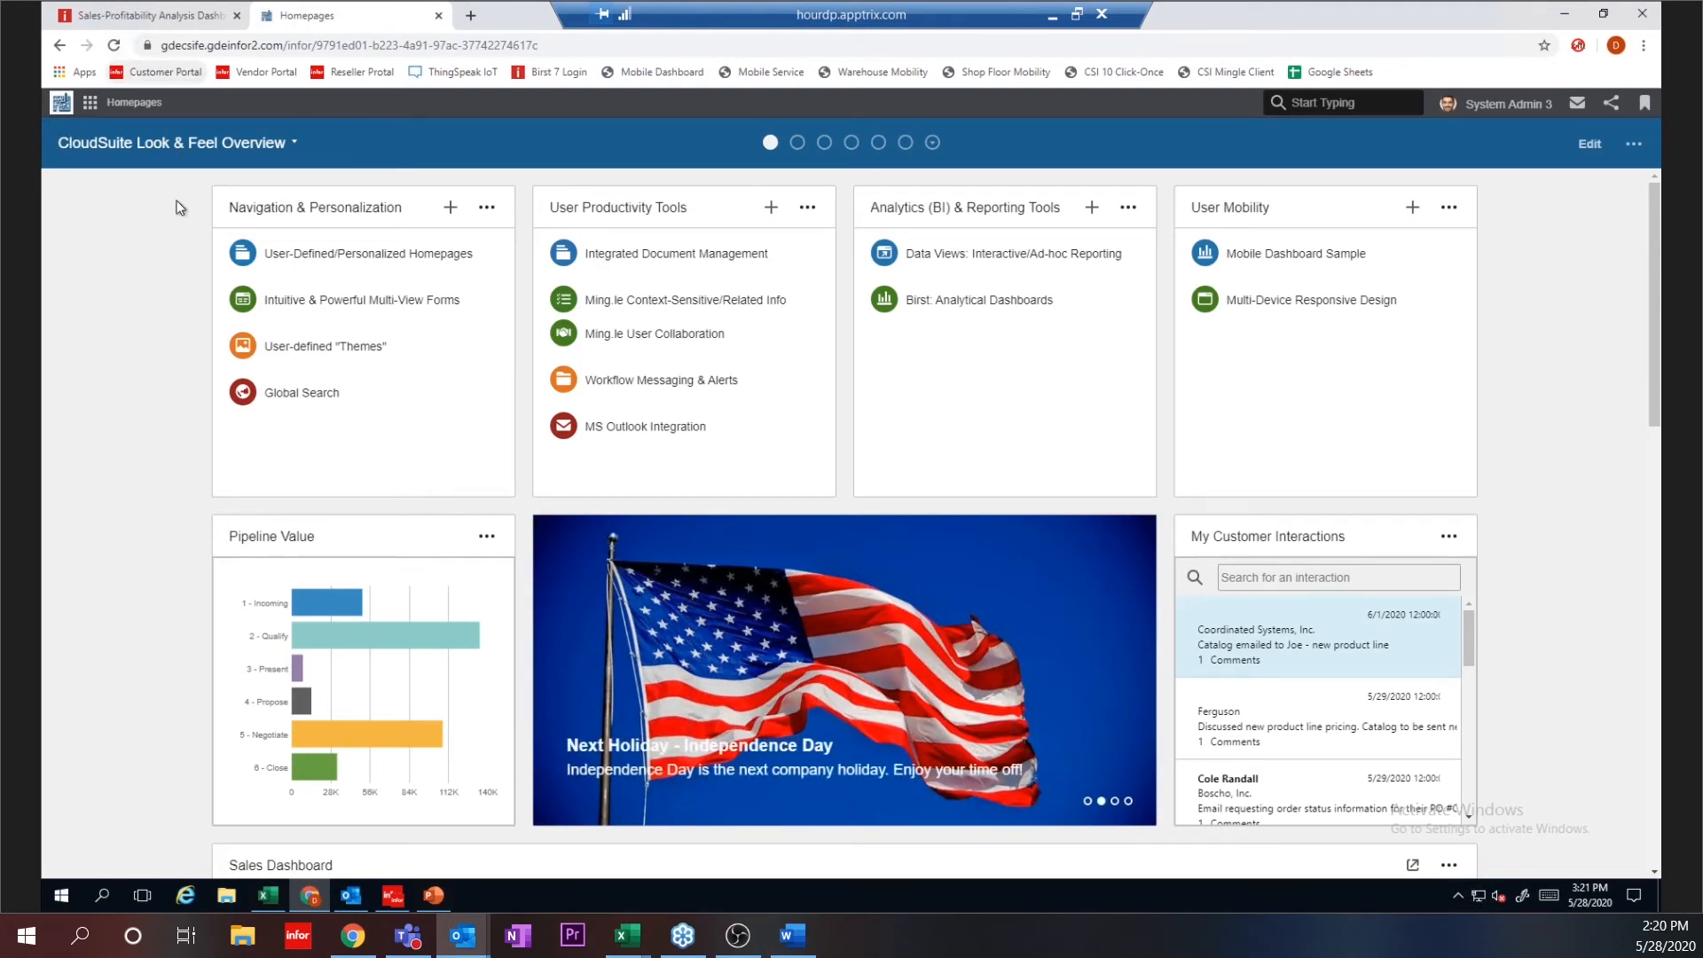
pyautogui.click(318, 400)
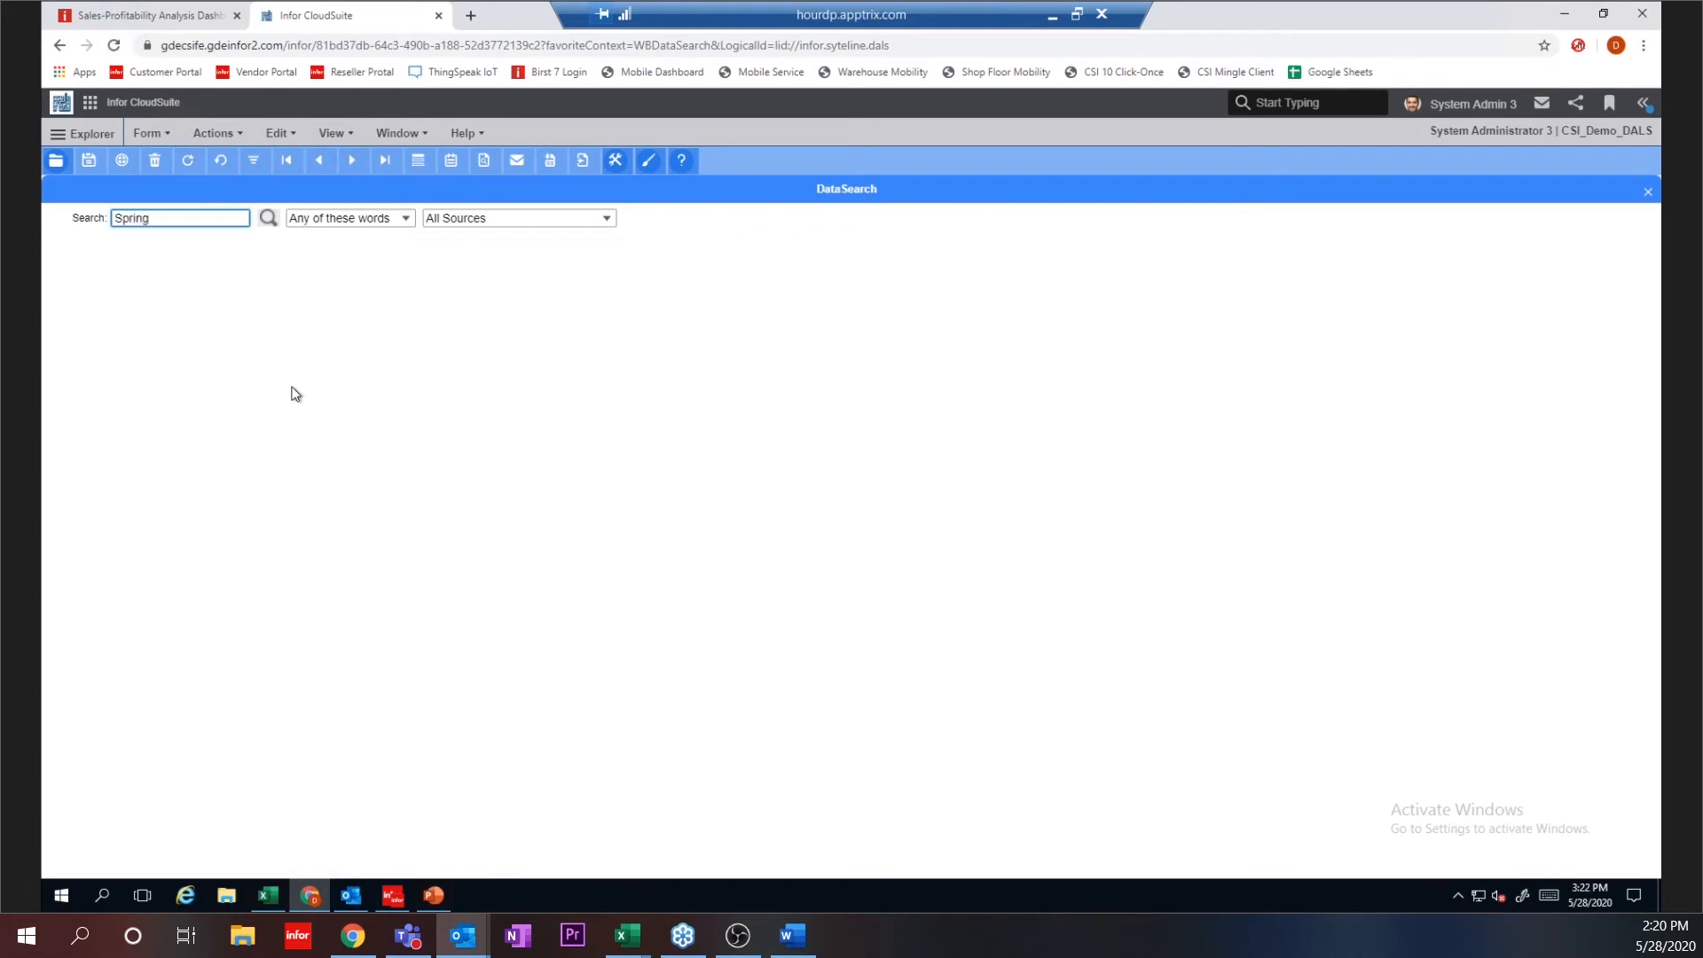
pyautogui.click(380, 217)
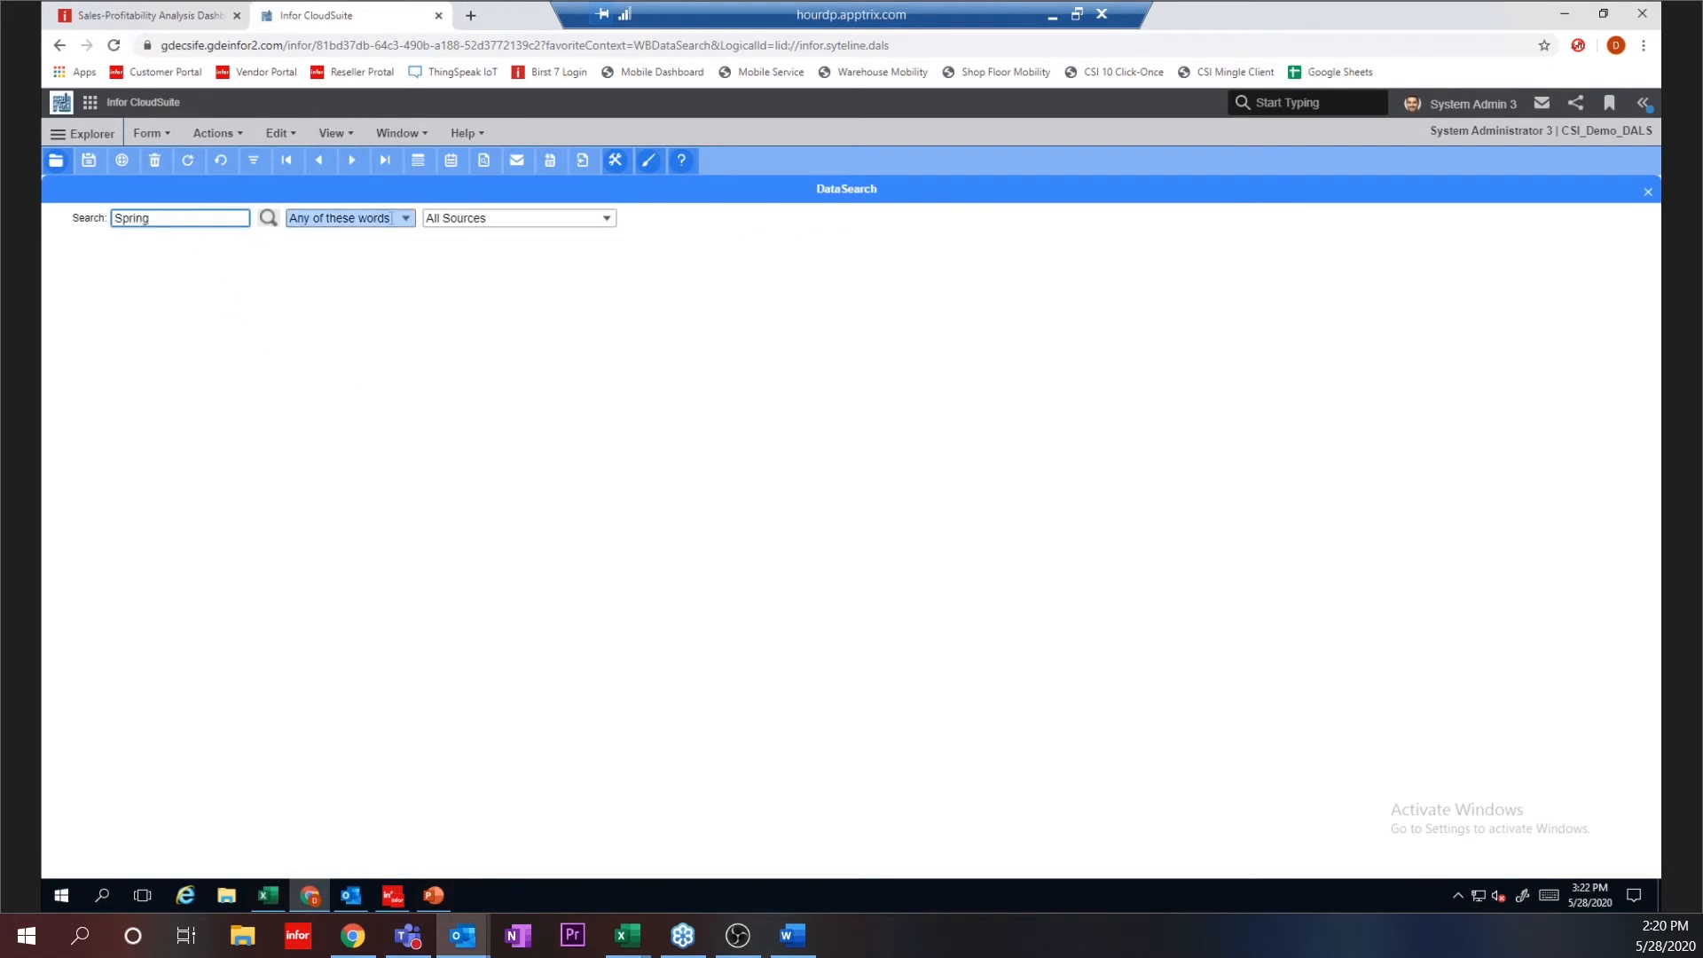
pyautogui.click(408, 220)
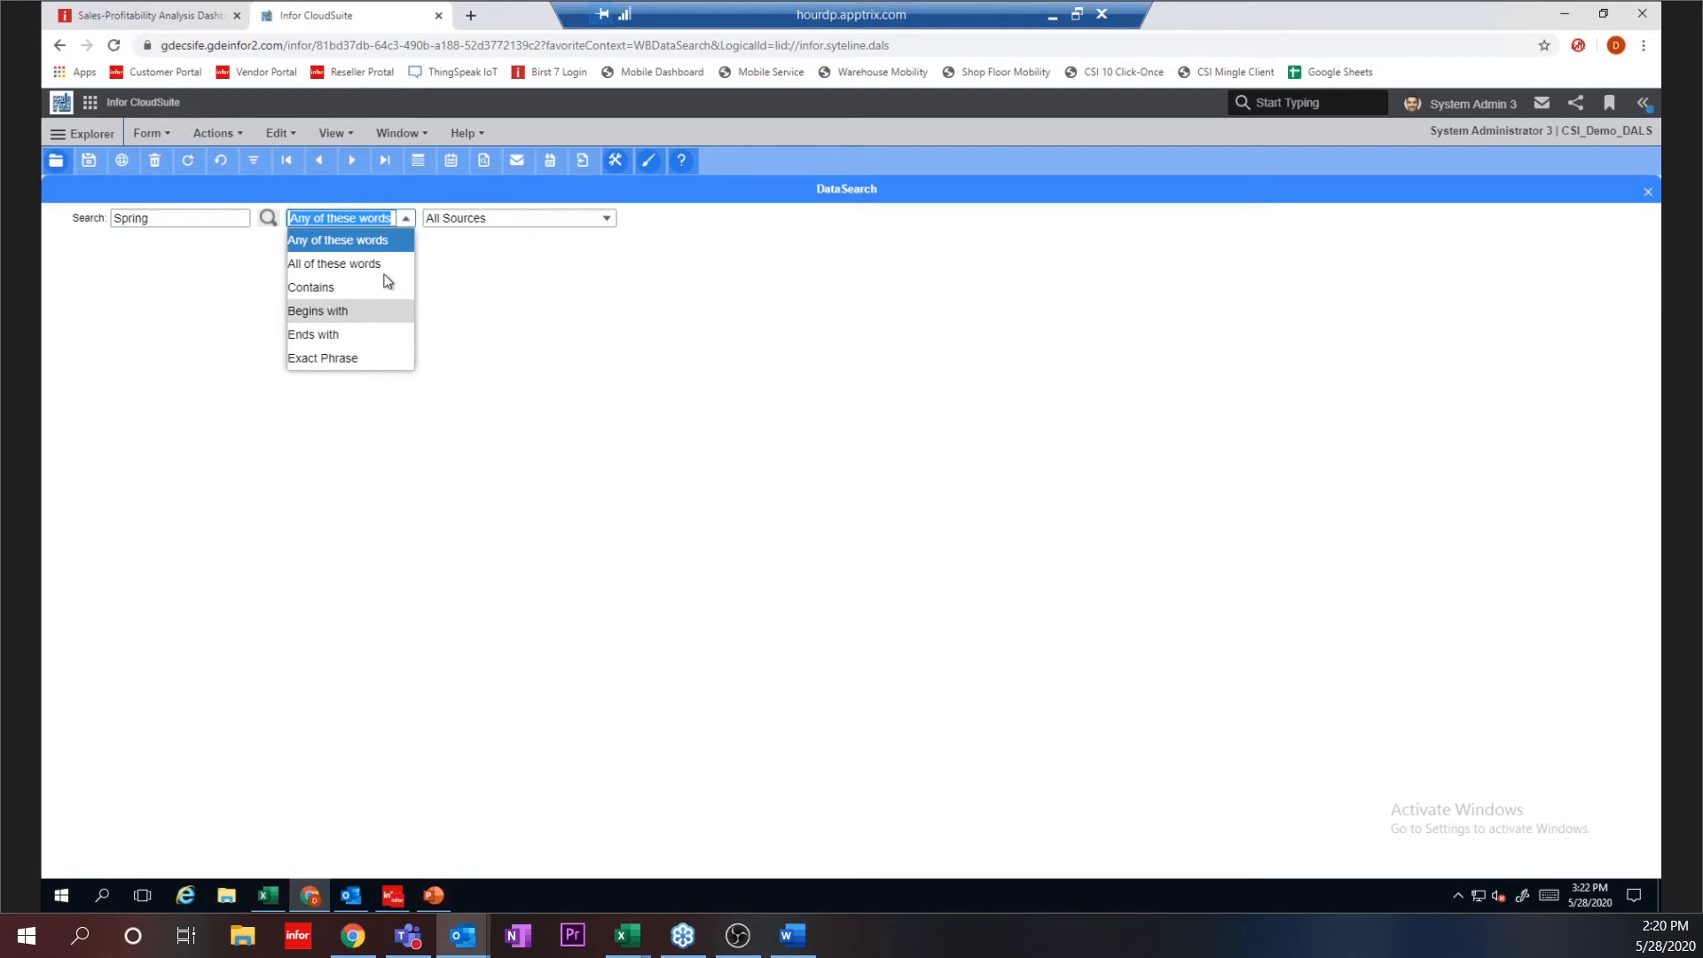
pyautogui.click(608, 220)
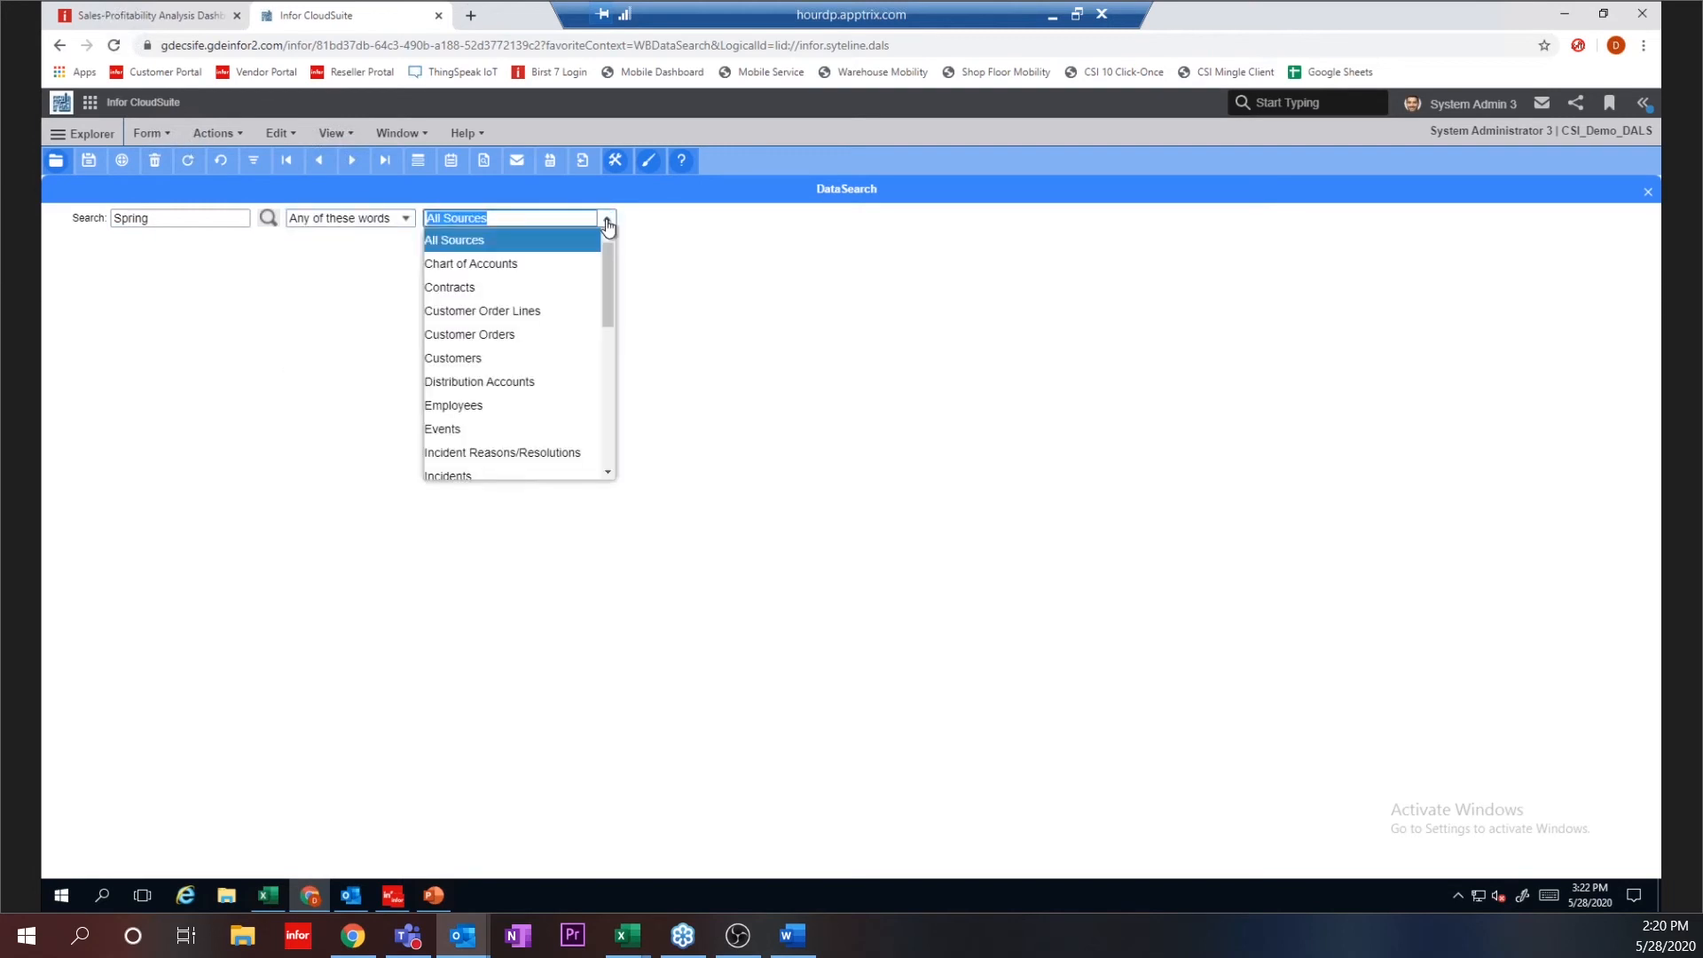
pyautogui.moveTo(608, 276); pyautogui.dragTo(602, 243)
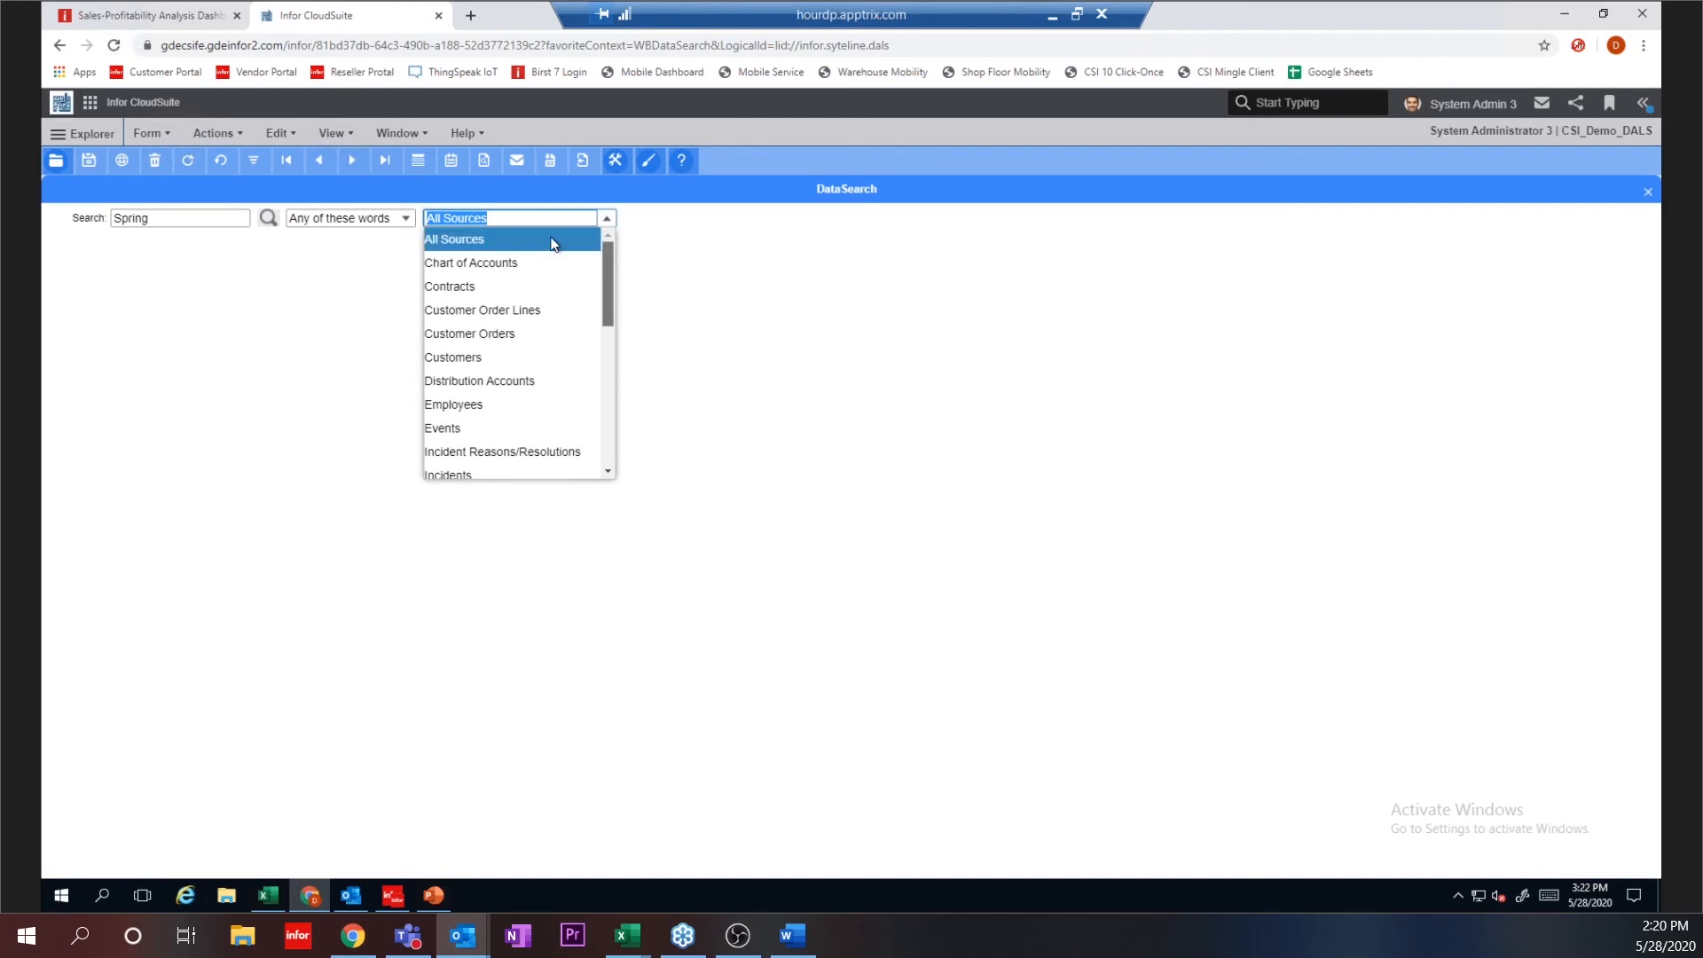
pyautogui.click(768, 266)
pyautogui.click(268, 217)
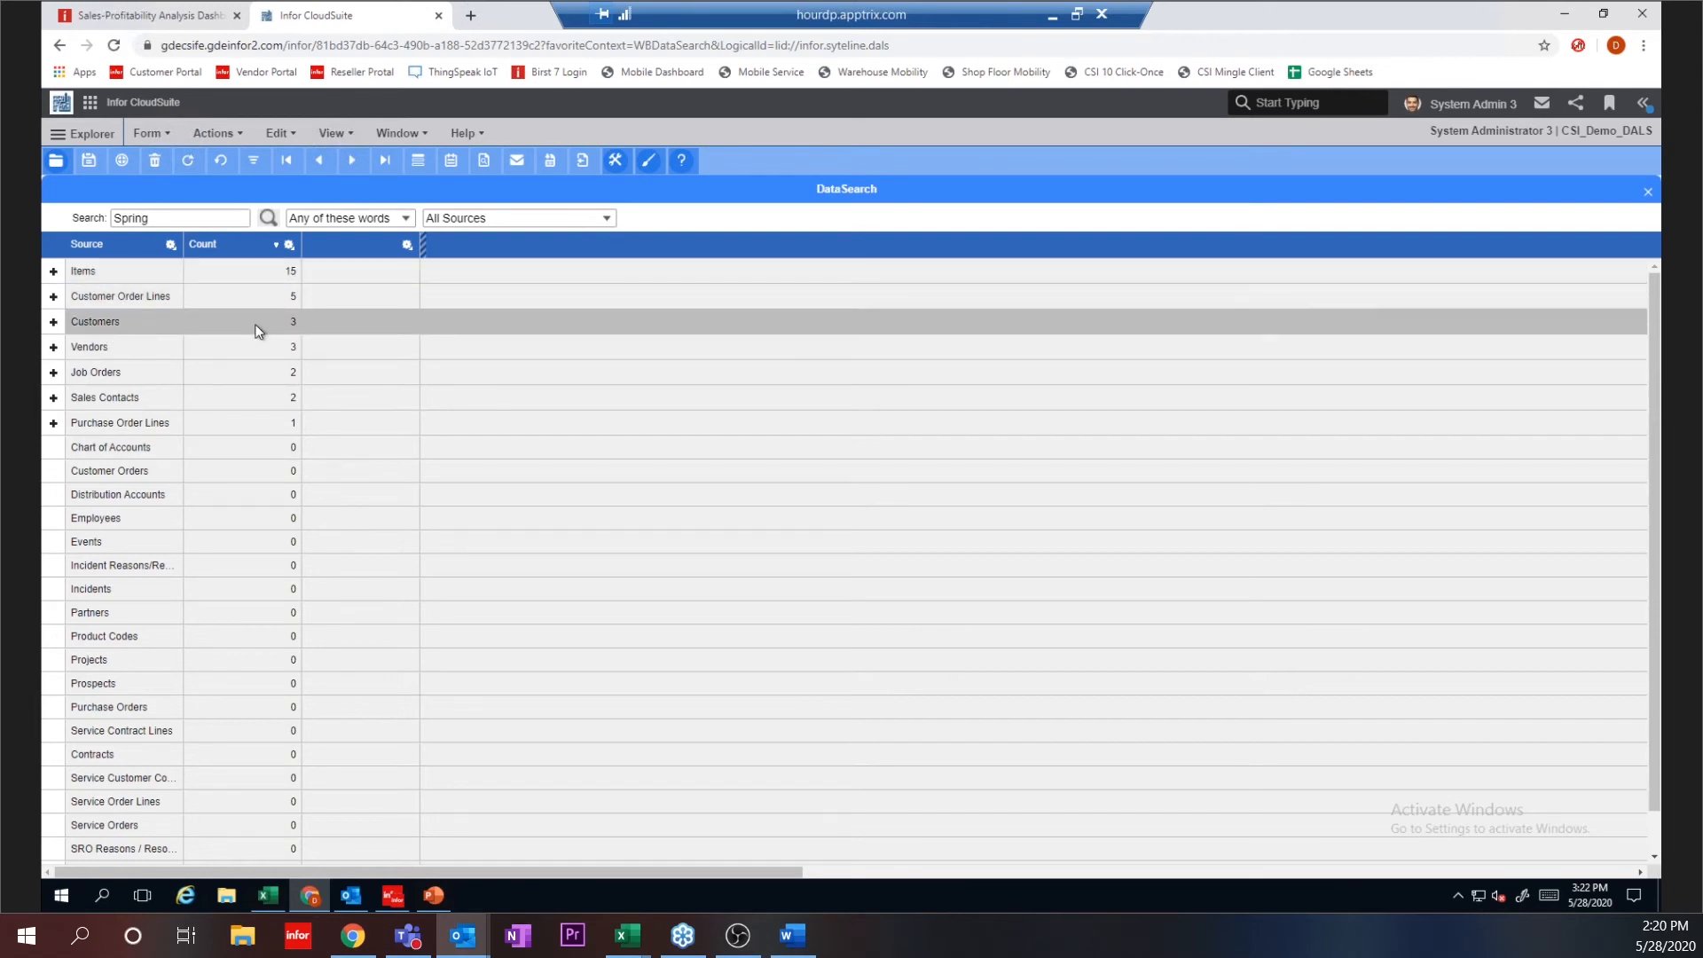
# Step: Examine the matching Items records in the search results, collapse them, and expand the matching Customers records
pyautogui.click(54, 271)
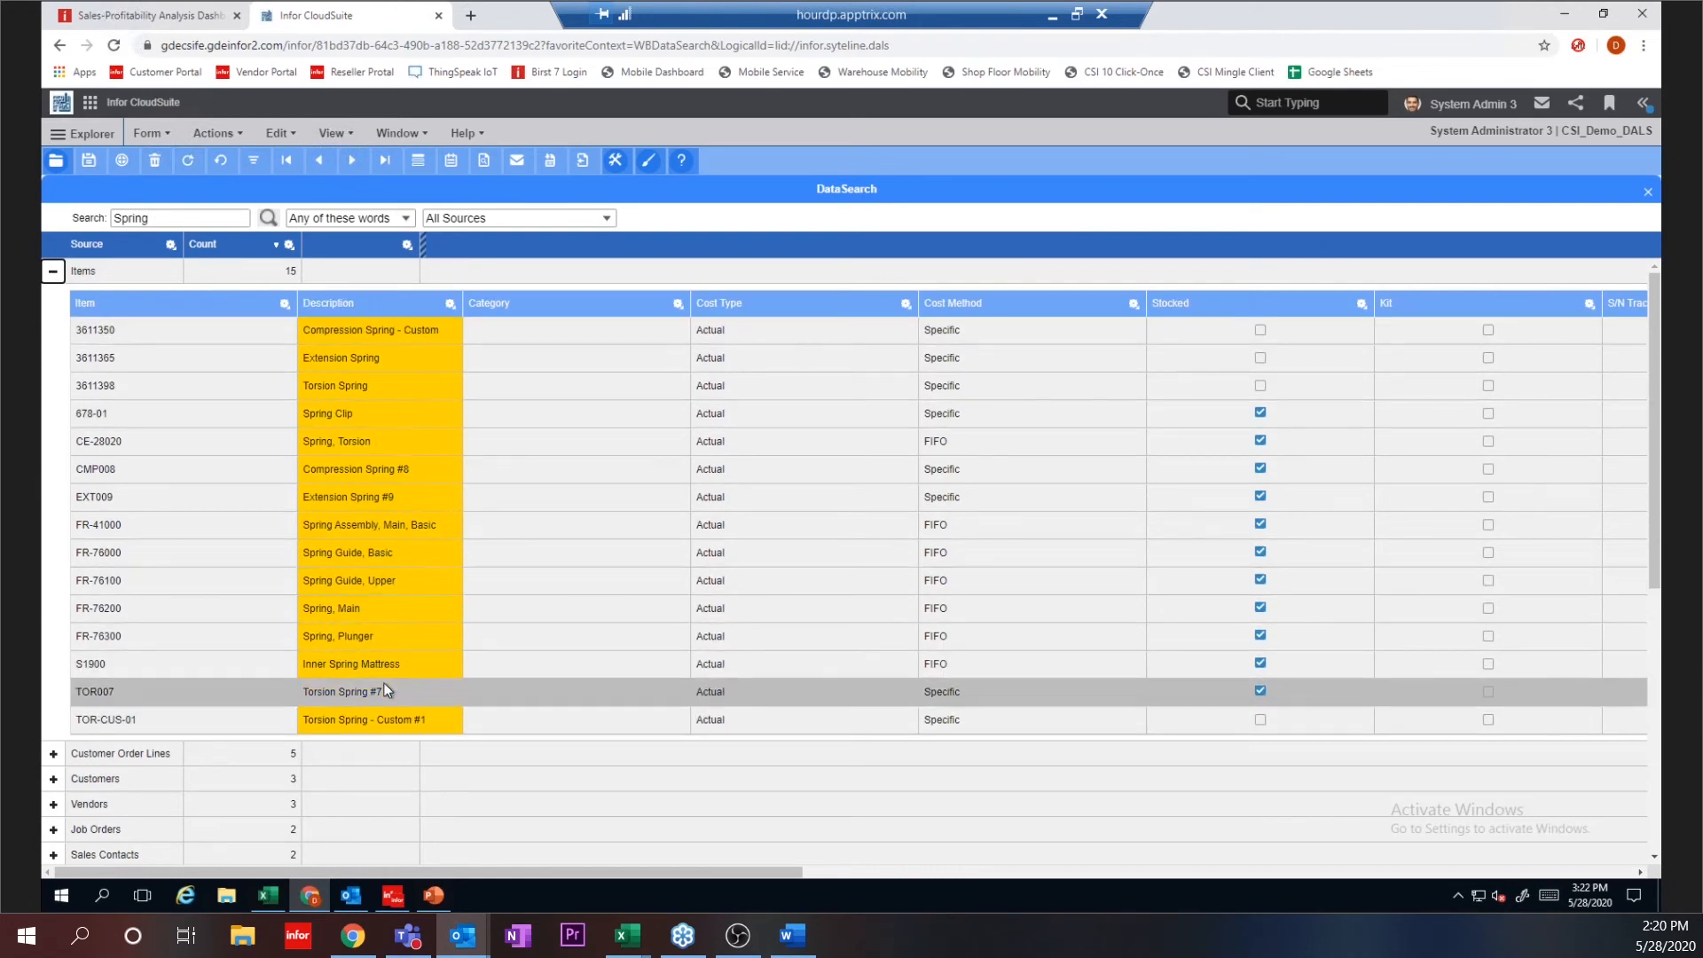
pyautogui.click(52, 271)
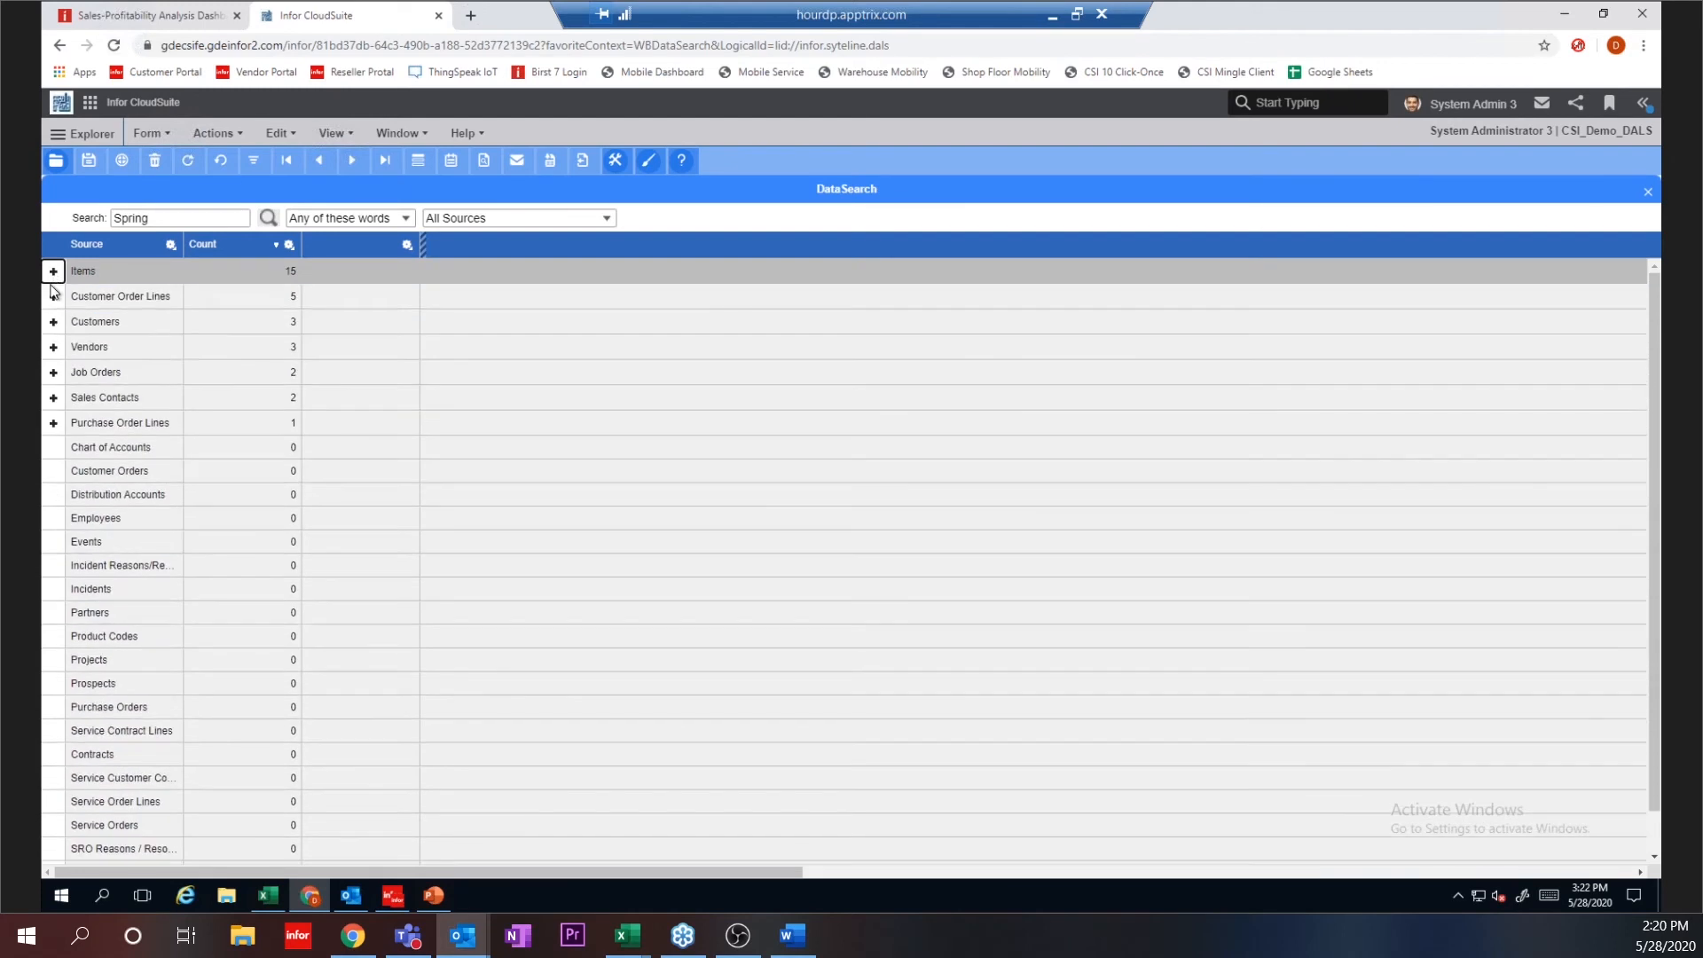
pyautogui.click(53, 322)
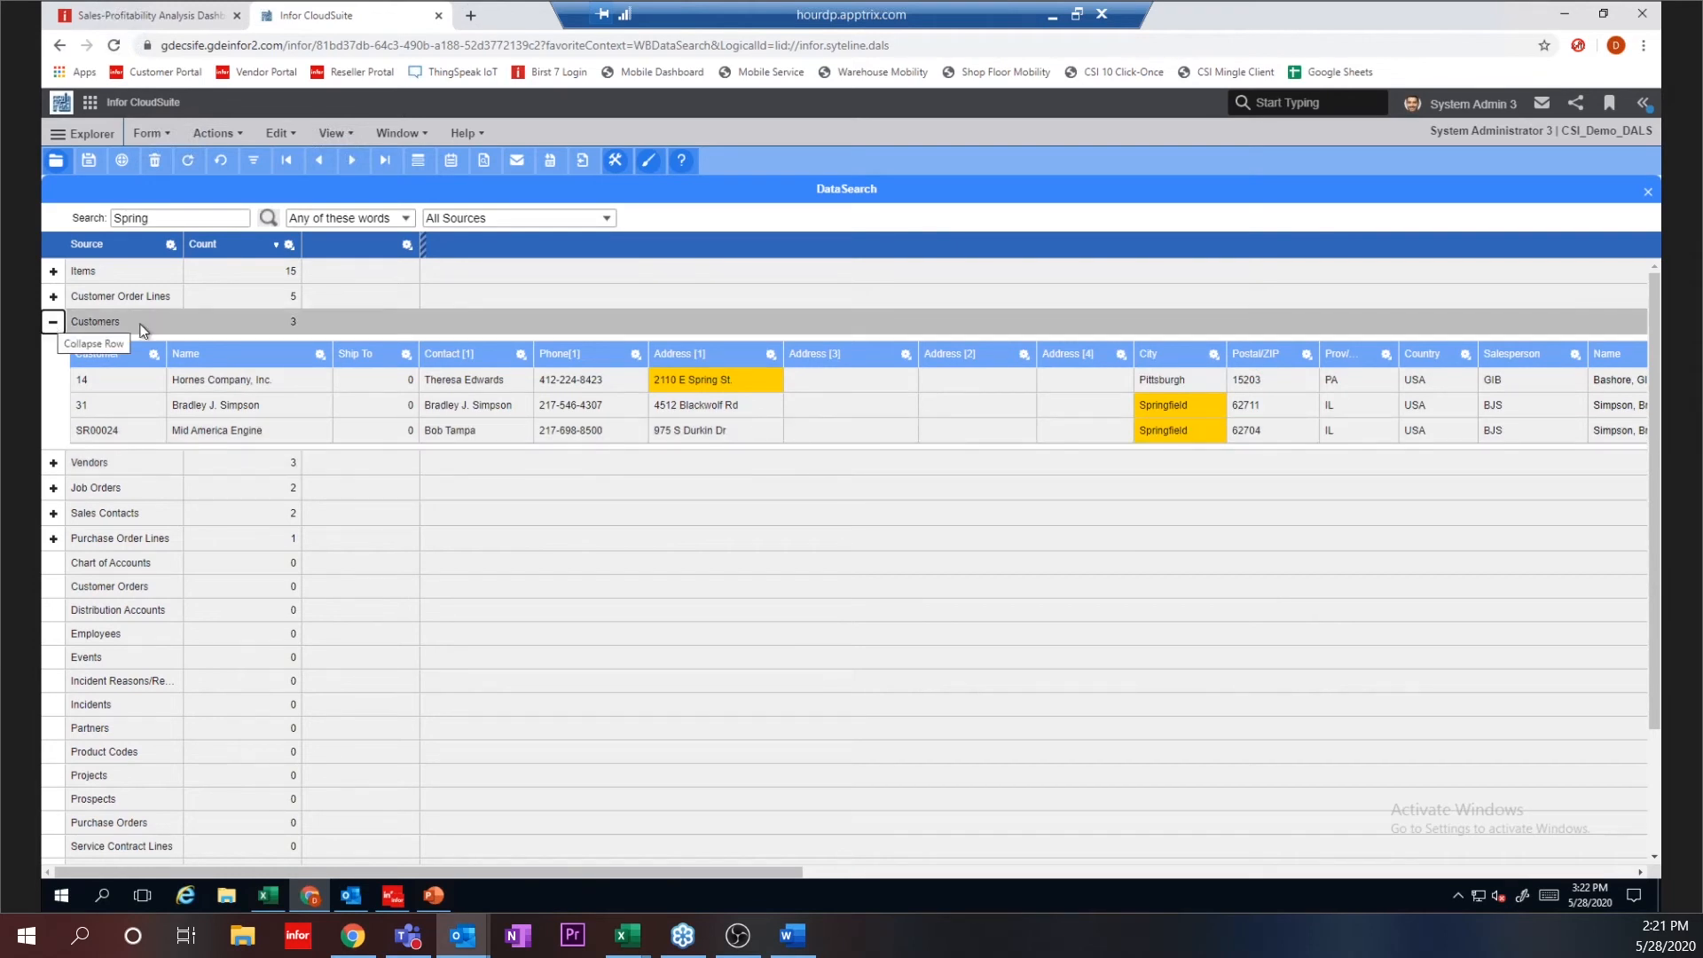
# Step: Collapse the Customers results, close the data search, and open Integrated Document Management from the homepage
pyautogui.click(77, 325)
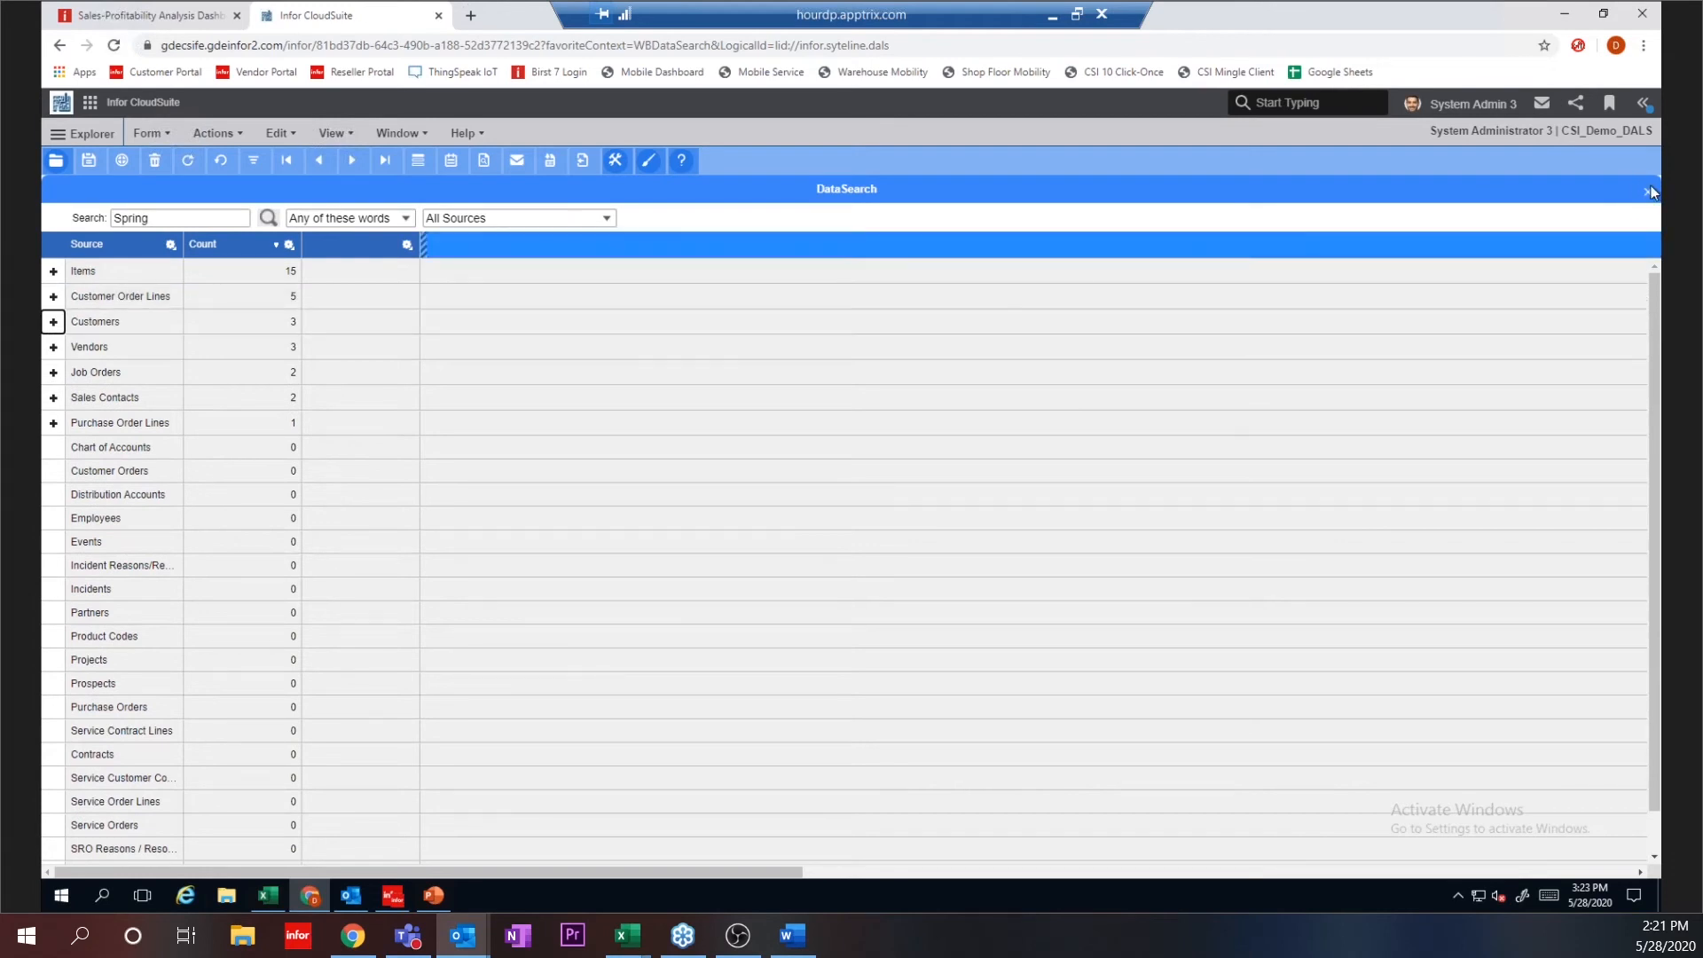
pyautogui.doubleClick(192, 219)
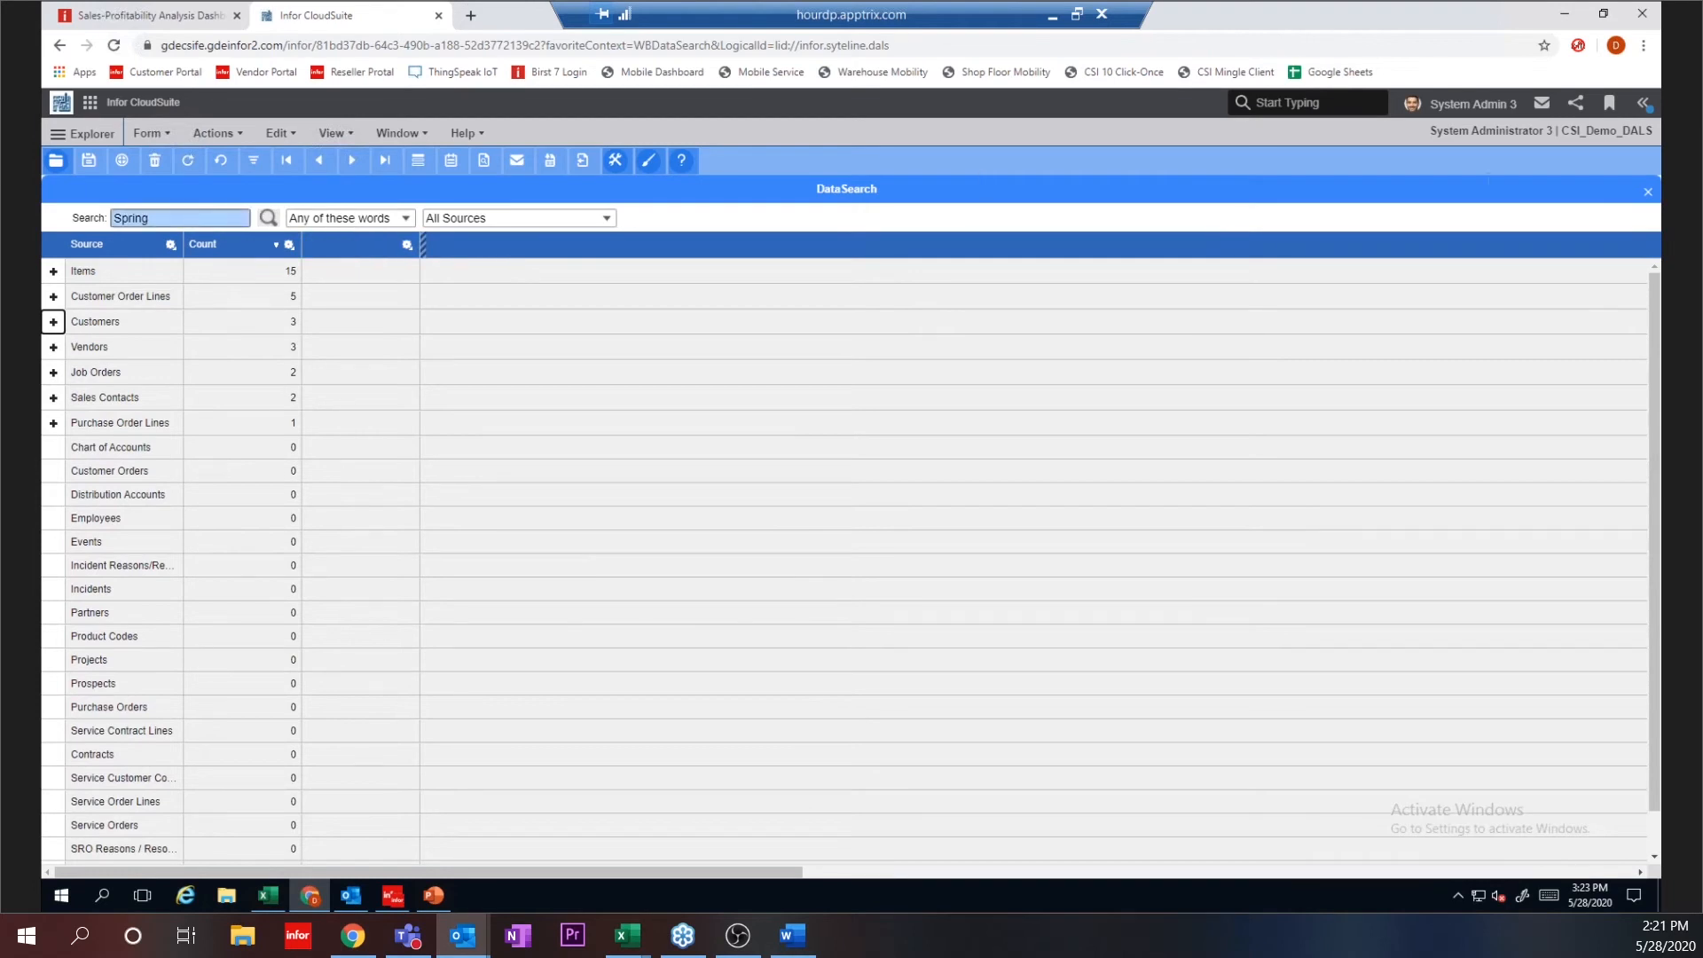
pyautogui.click(1649, 194)
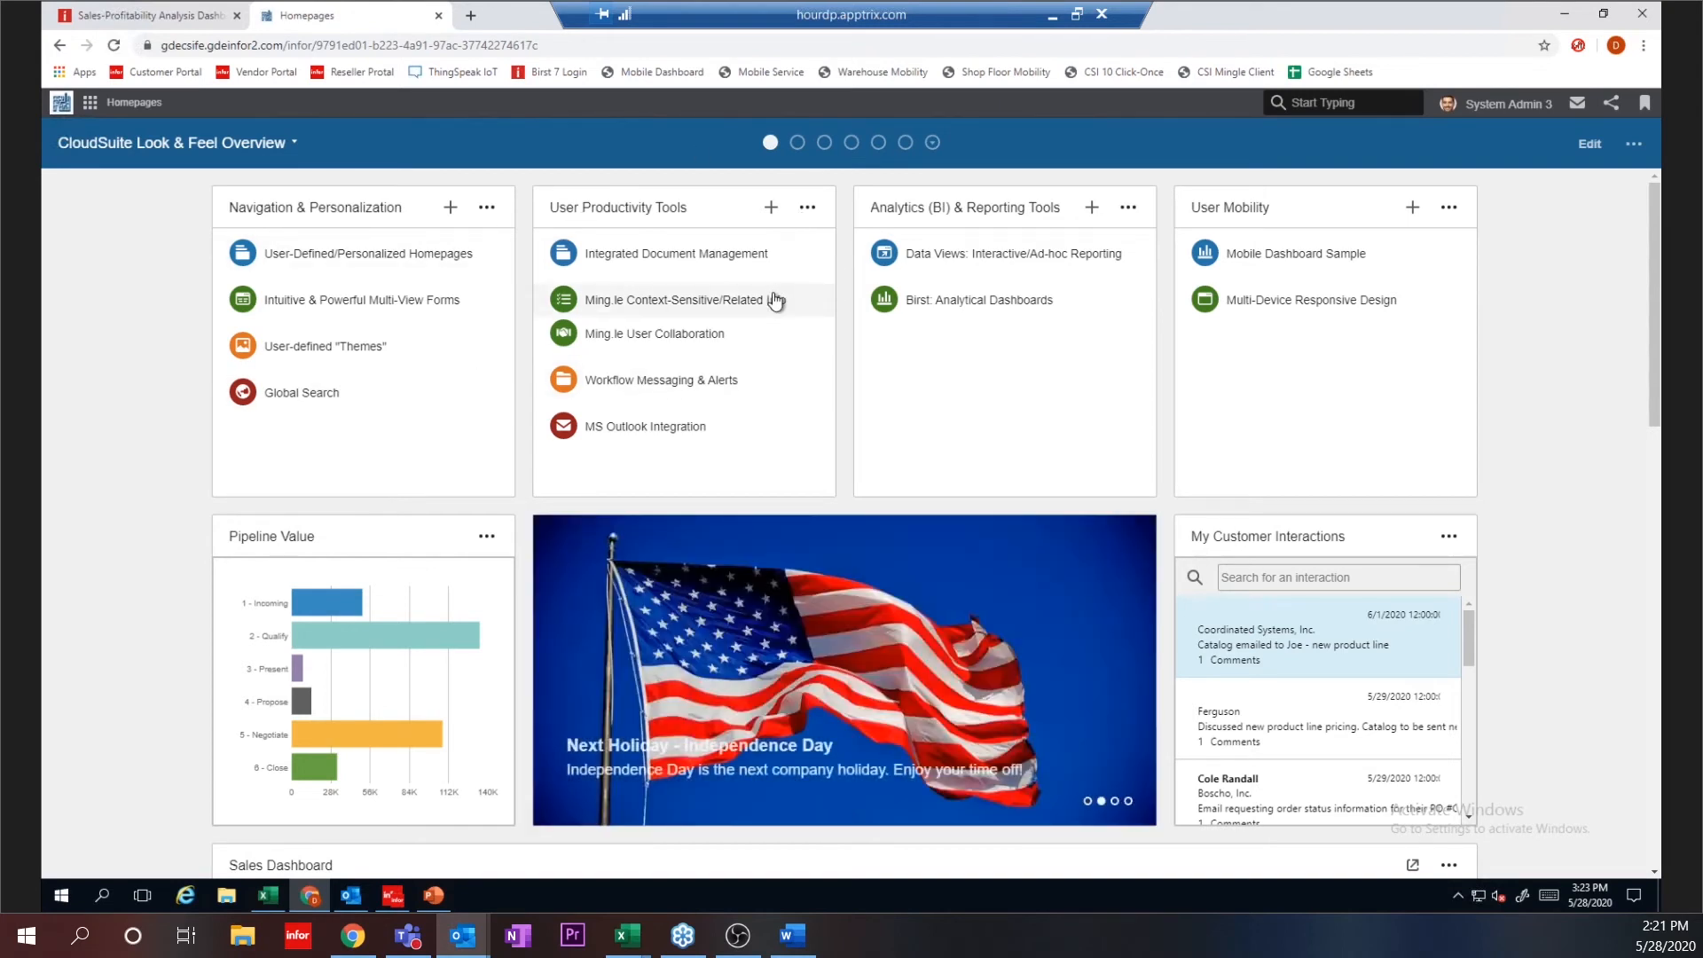
pyautogui.click(700, 253)
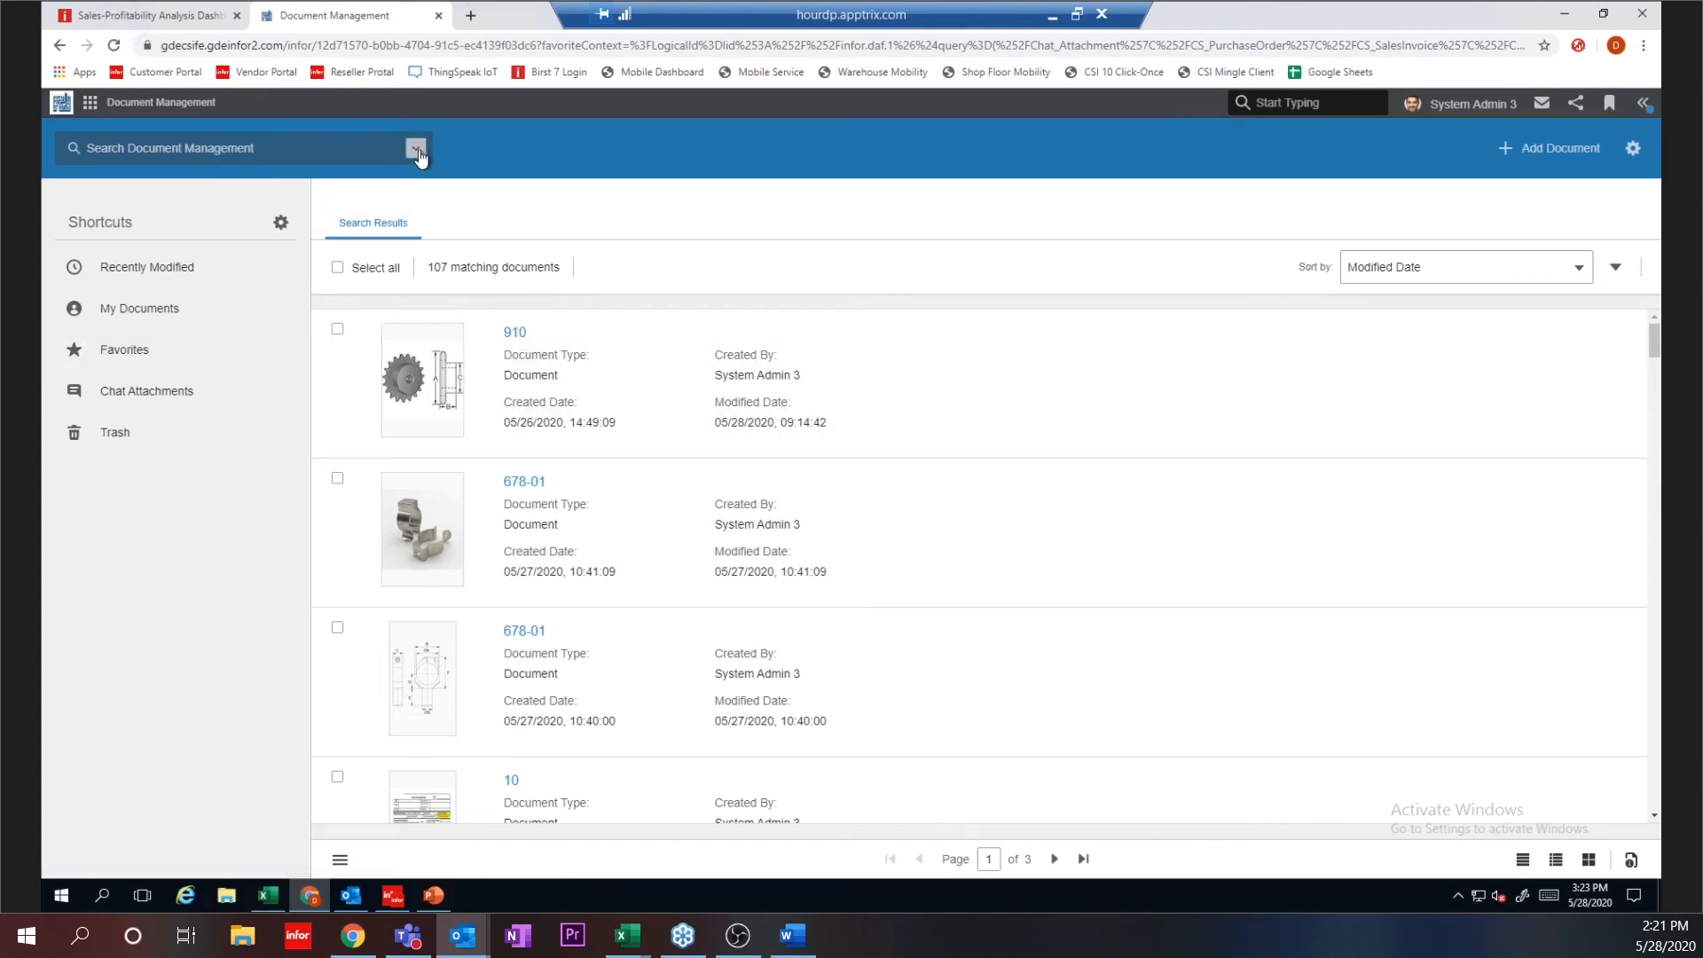
# Step: Build a document query with Document Type equal to Drawing and run the search
pyautogui.click(416, 149)
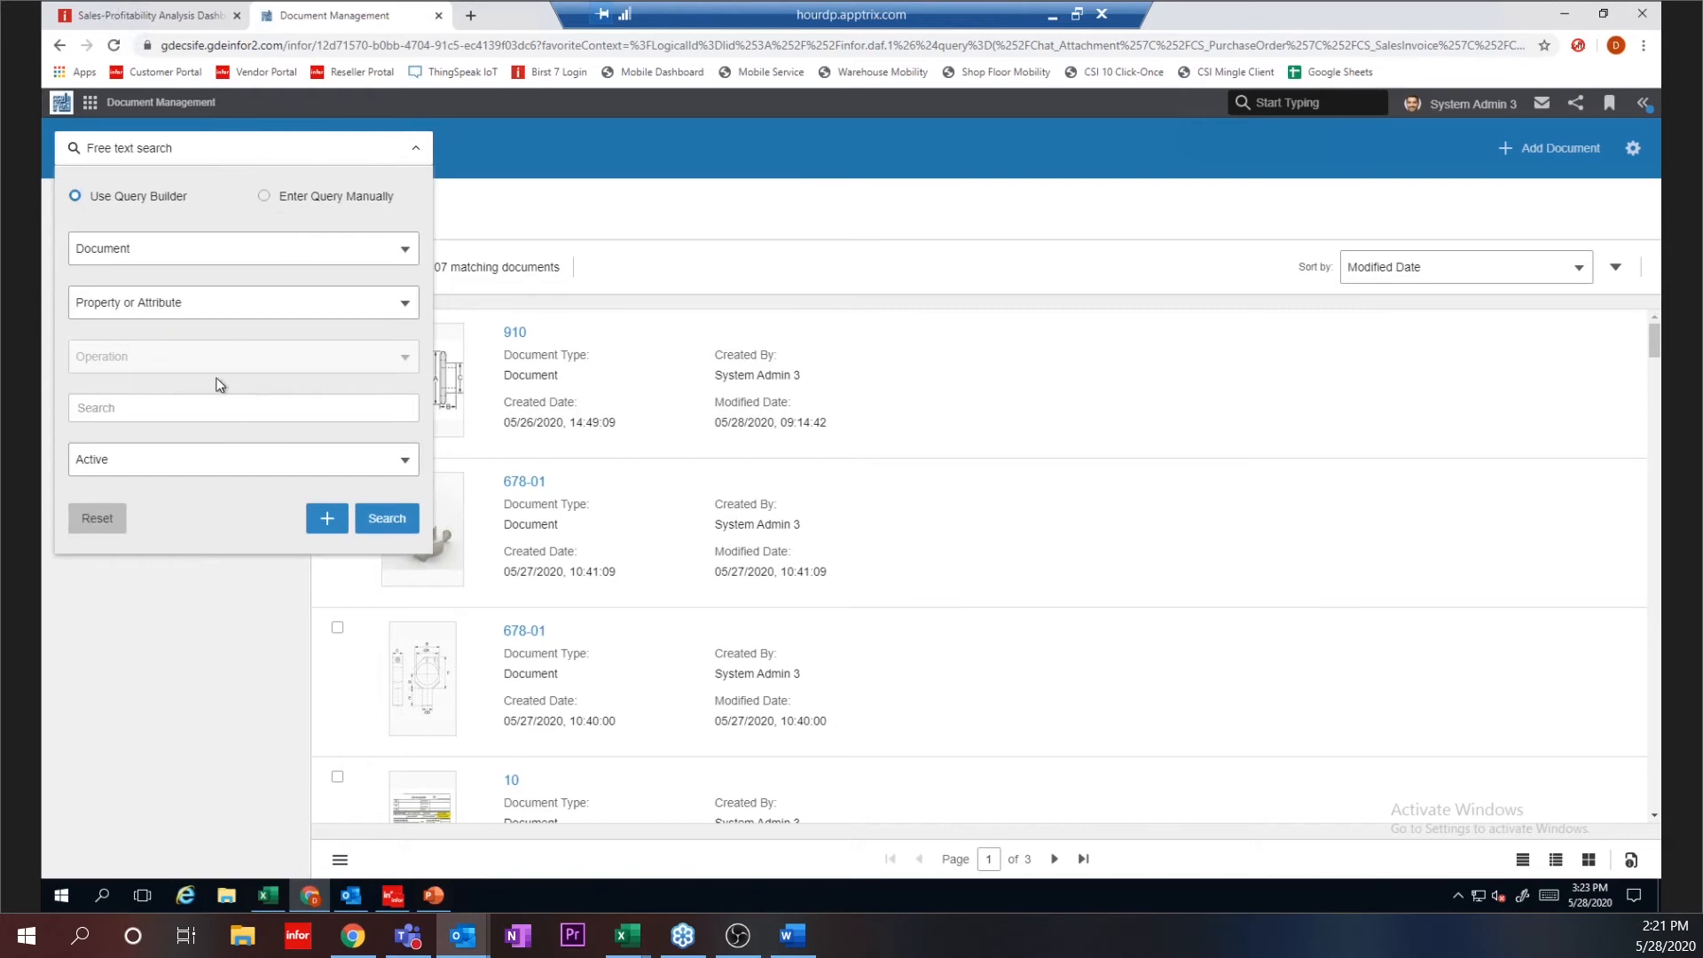
pyautogui.click(407, 304)
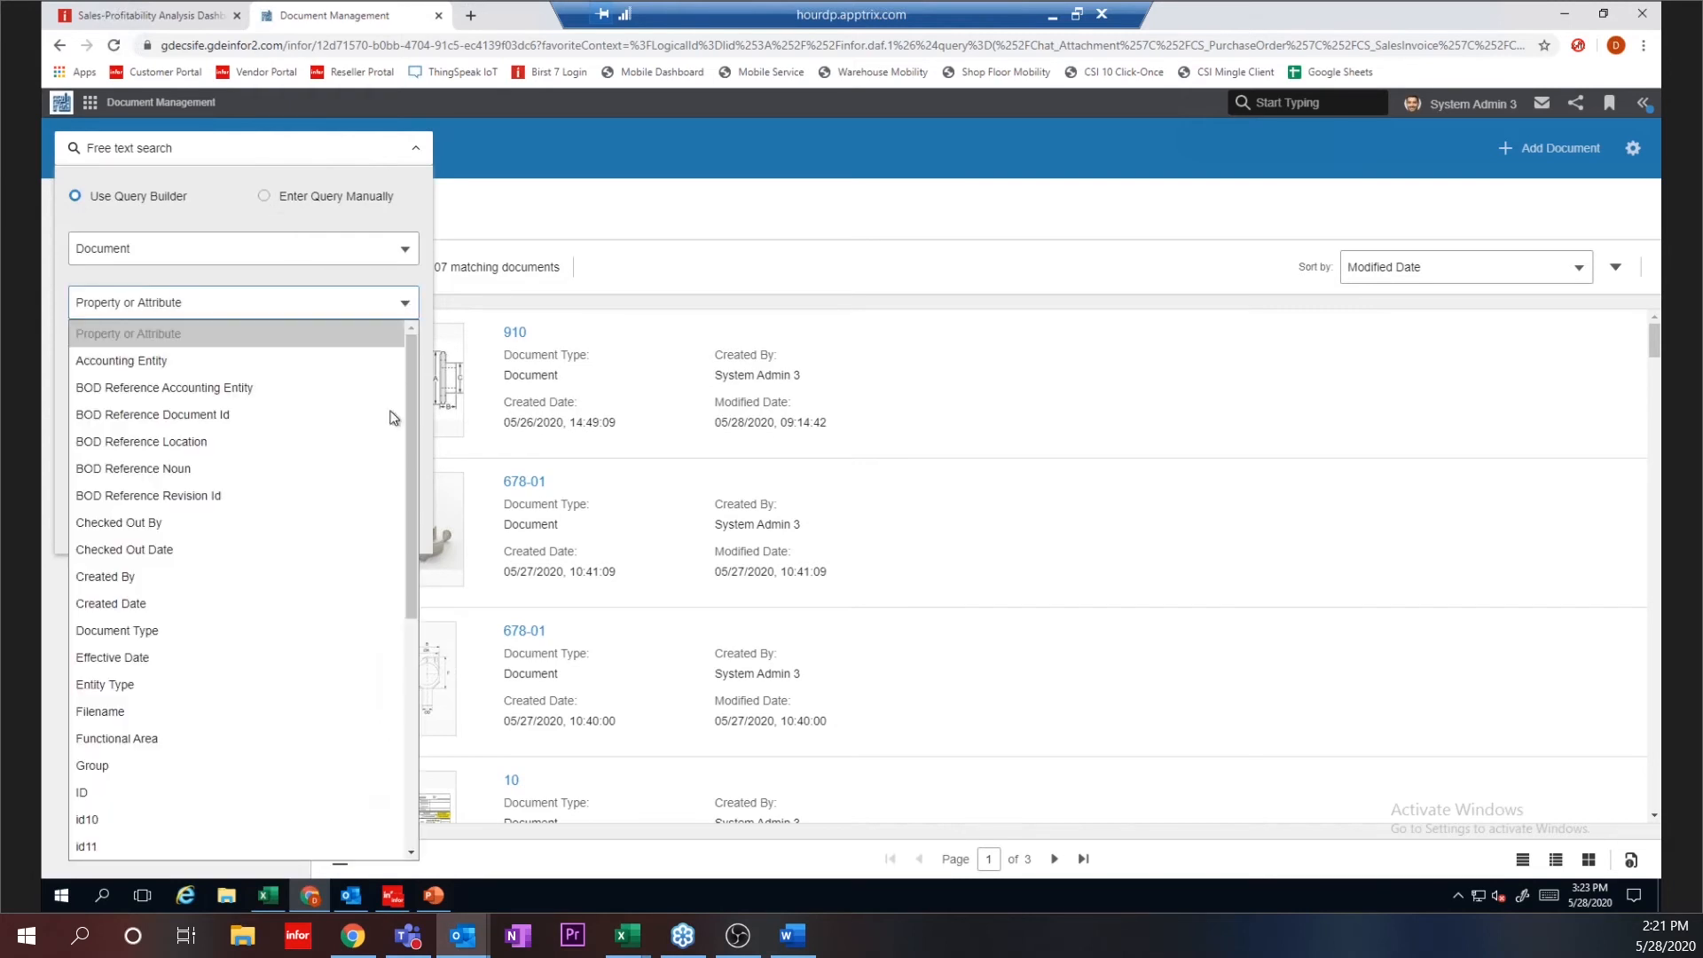
pyautogui.click(147, 632)
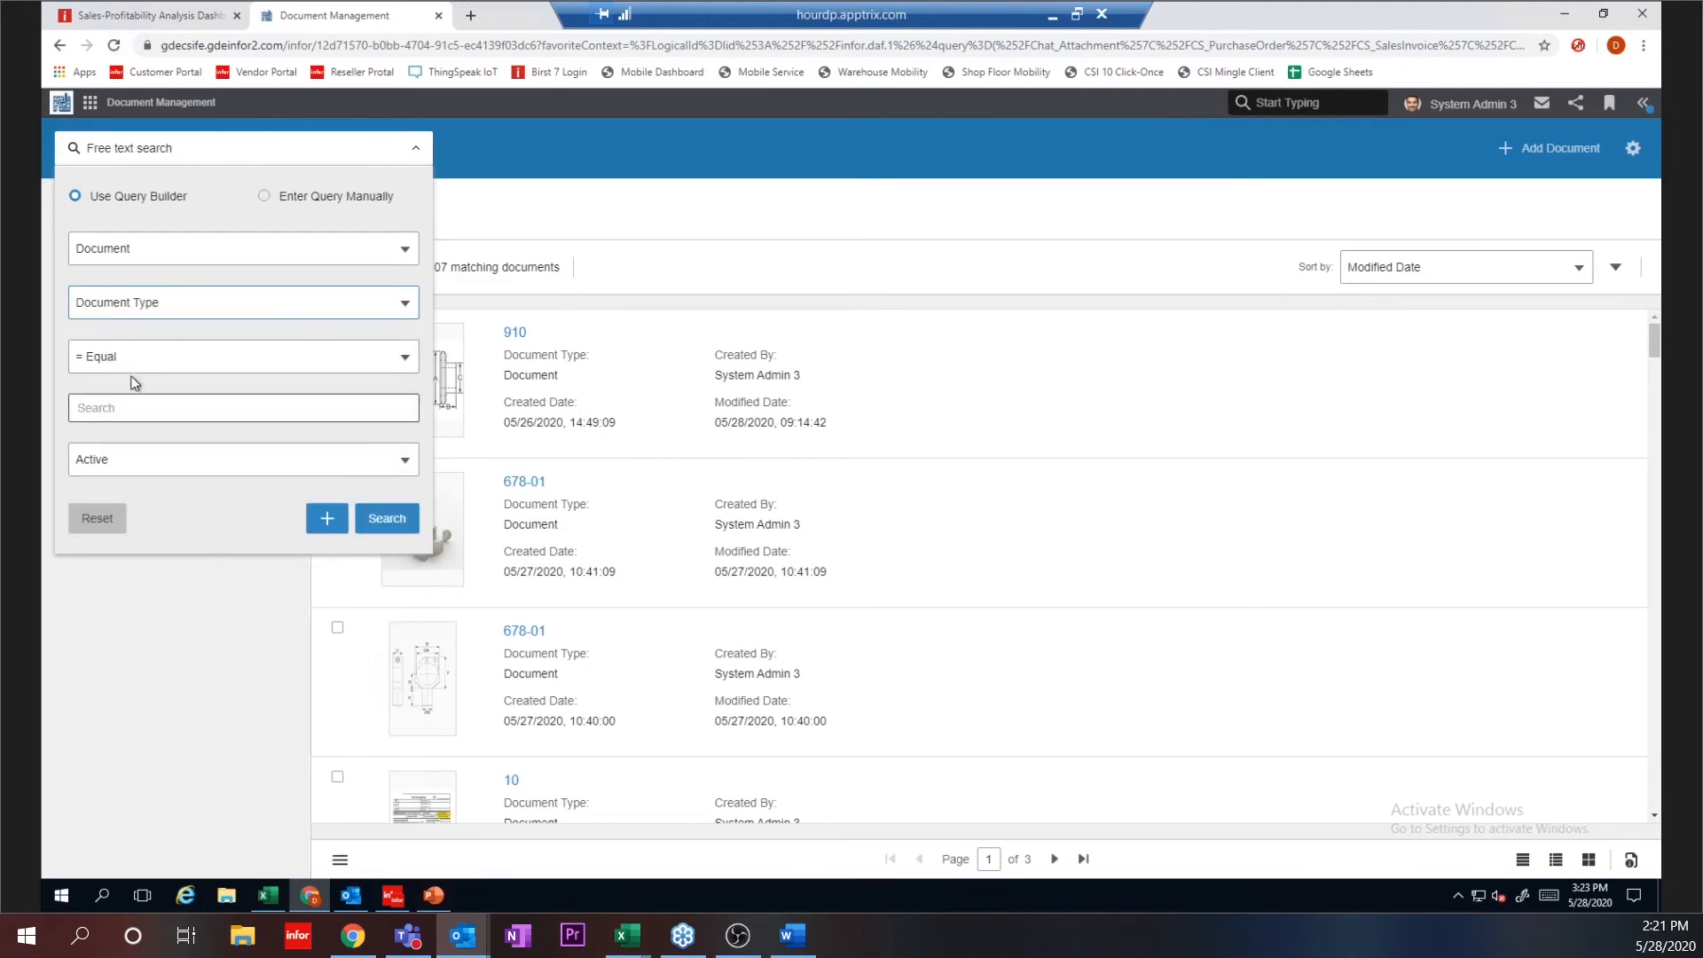
pyautogui.click(124, 410)
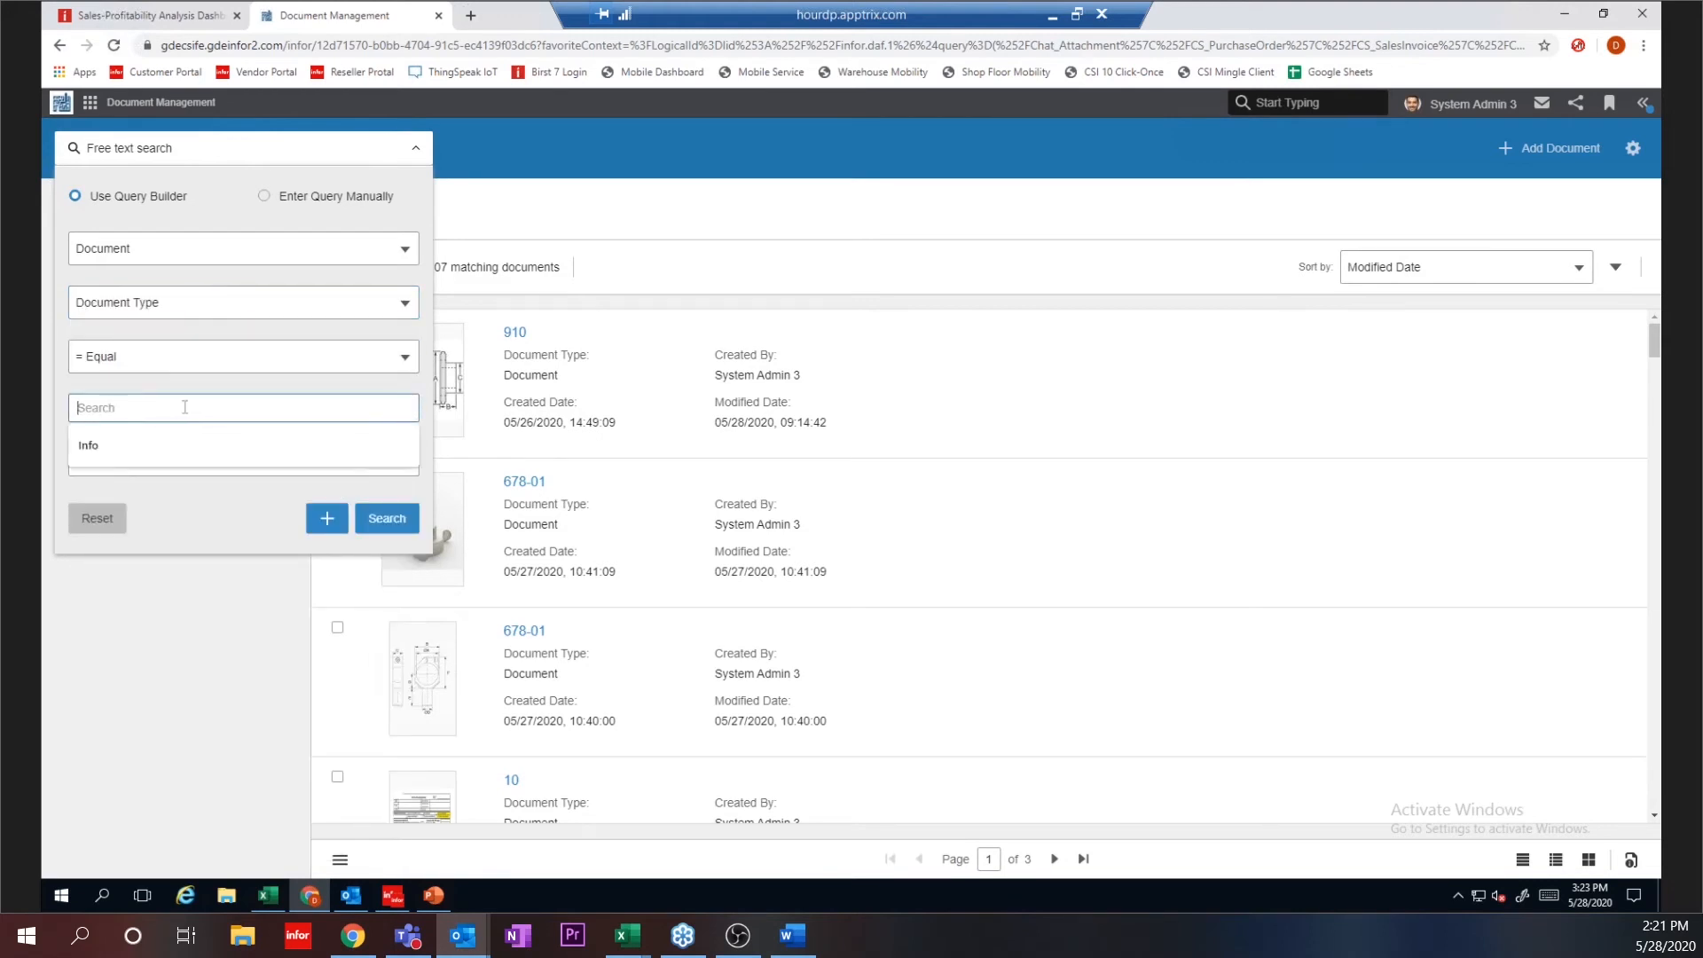
pyautogui.write('Drawing')
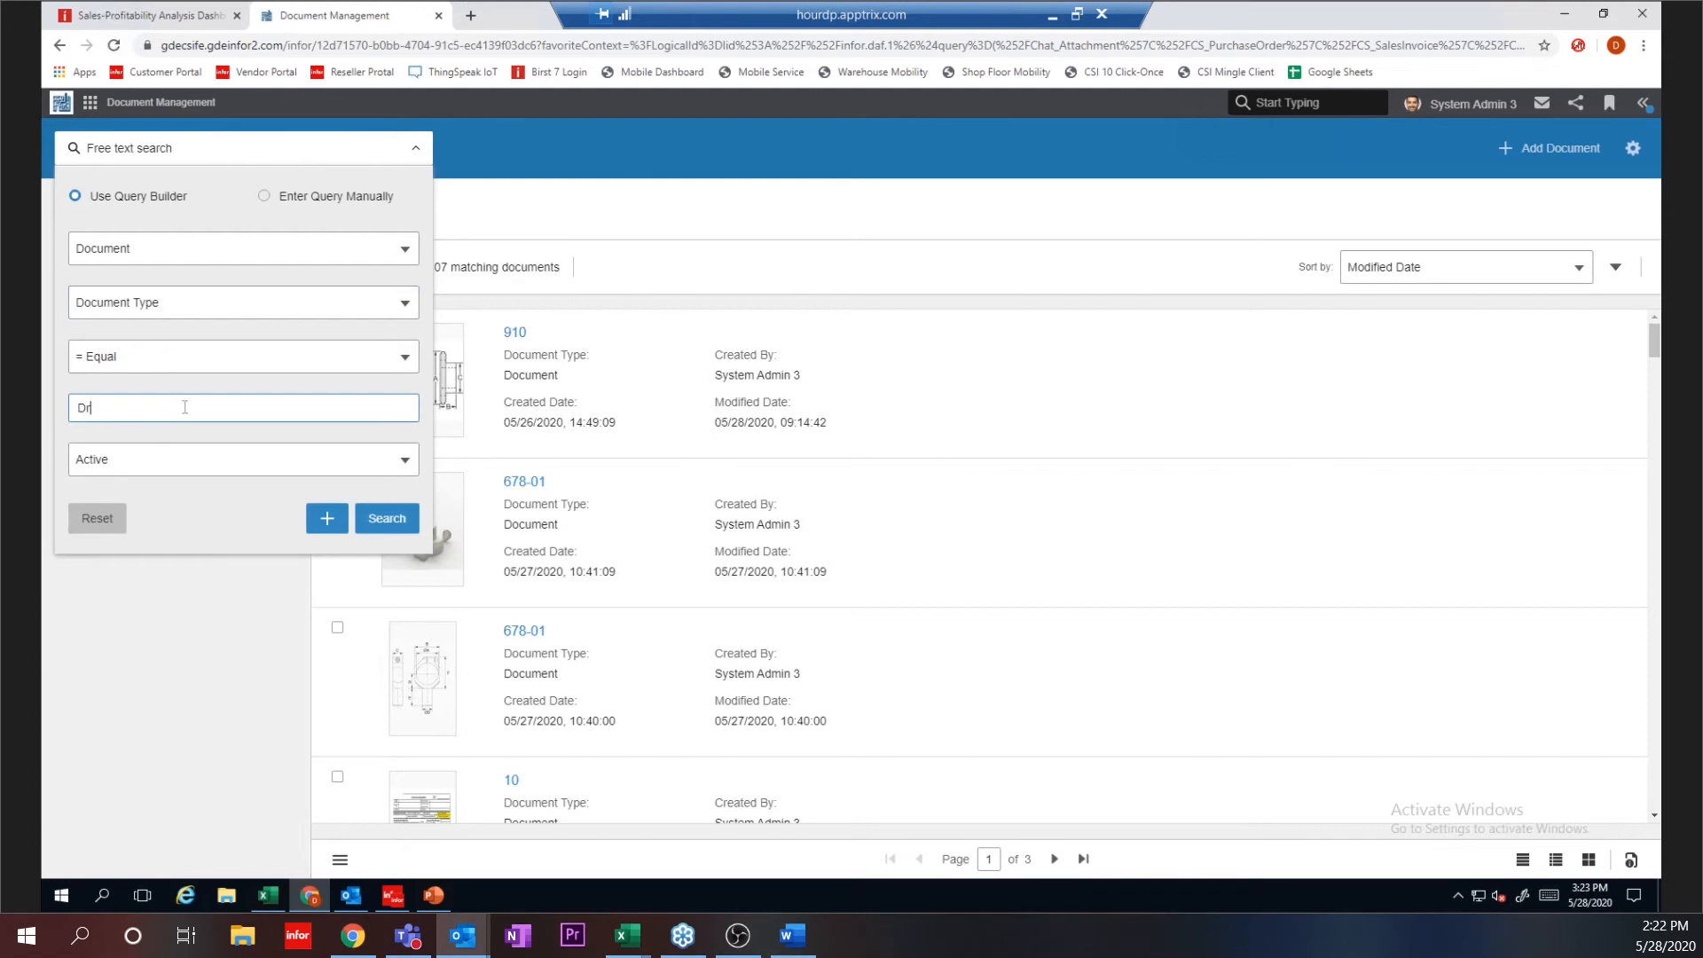
pyautogui.click(387, 519)
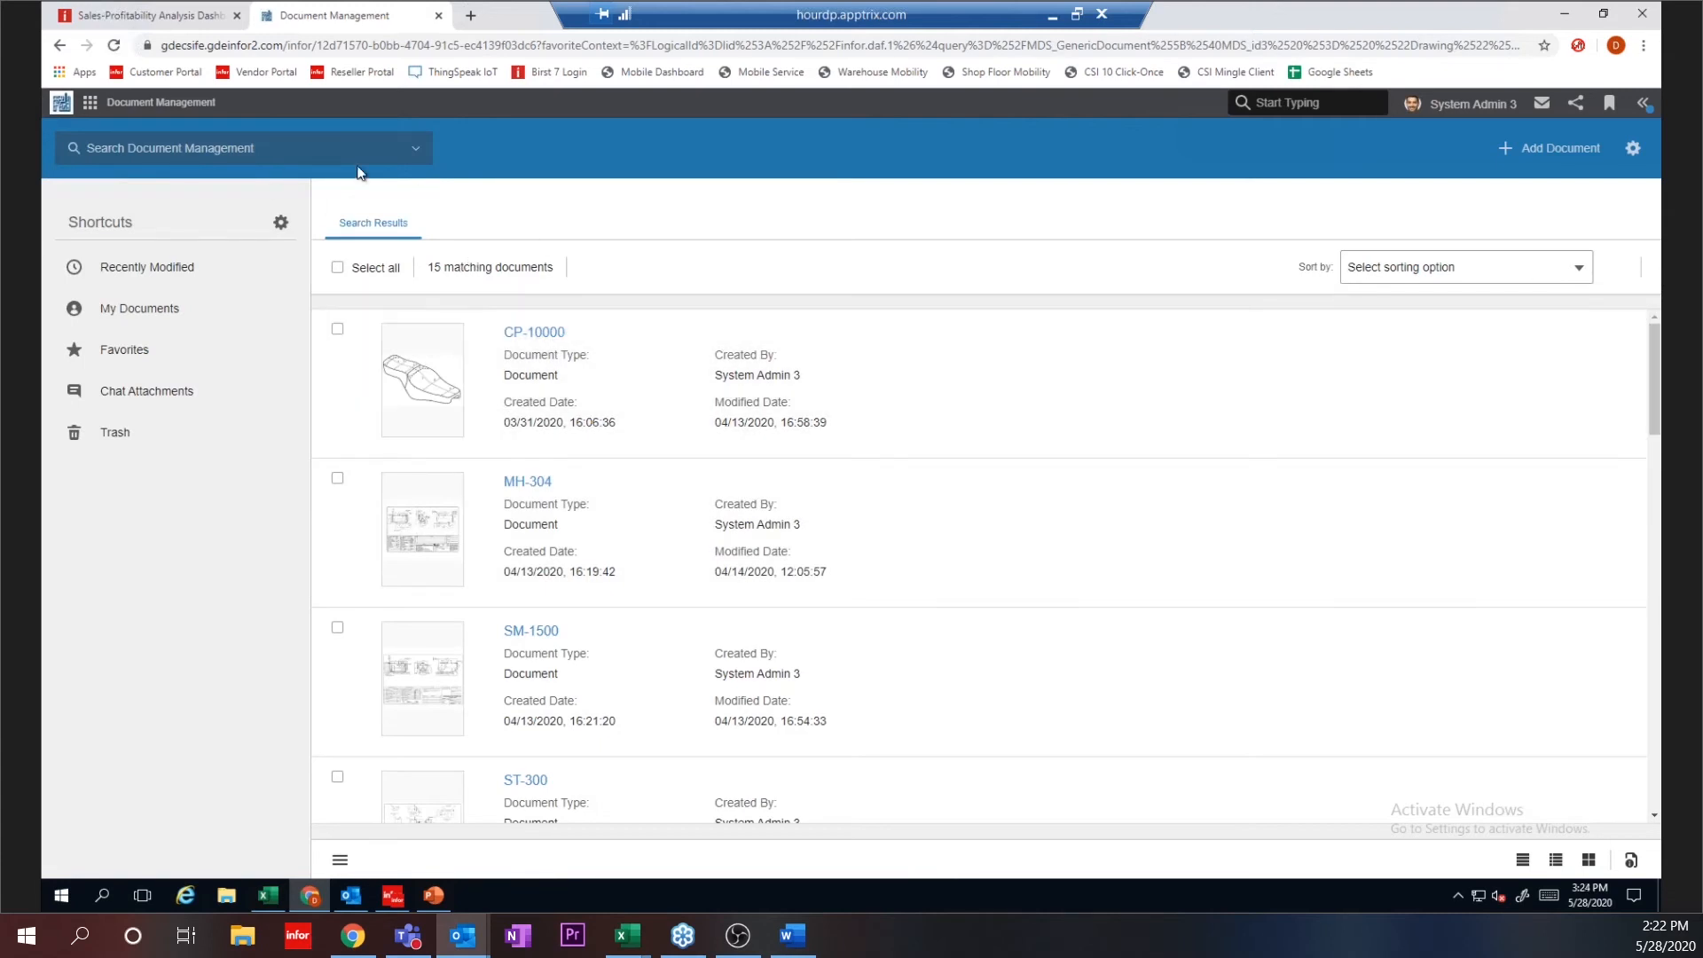
# Step: Change the query's Document Type value to Info, run the search, and look through the matching documents
pyautogui.click(416, 151)
pyautogui.doubleClick(152, 408)
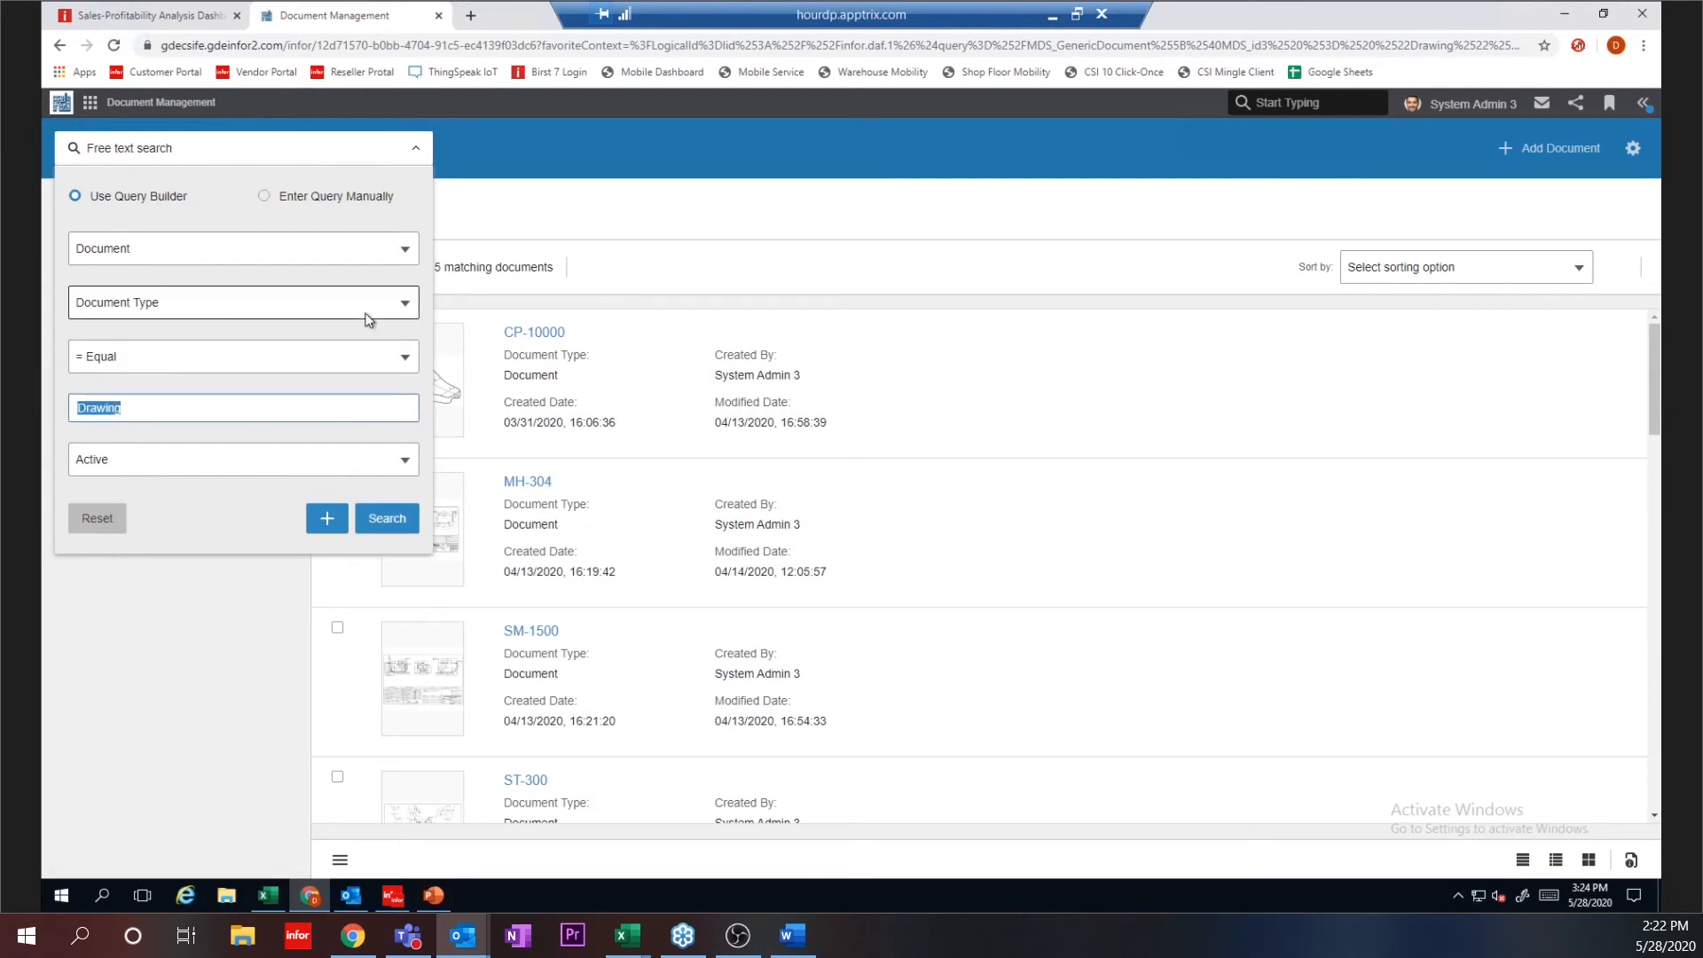
pyautogui.write('Info')
pyautogui.click(390, 523)
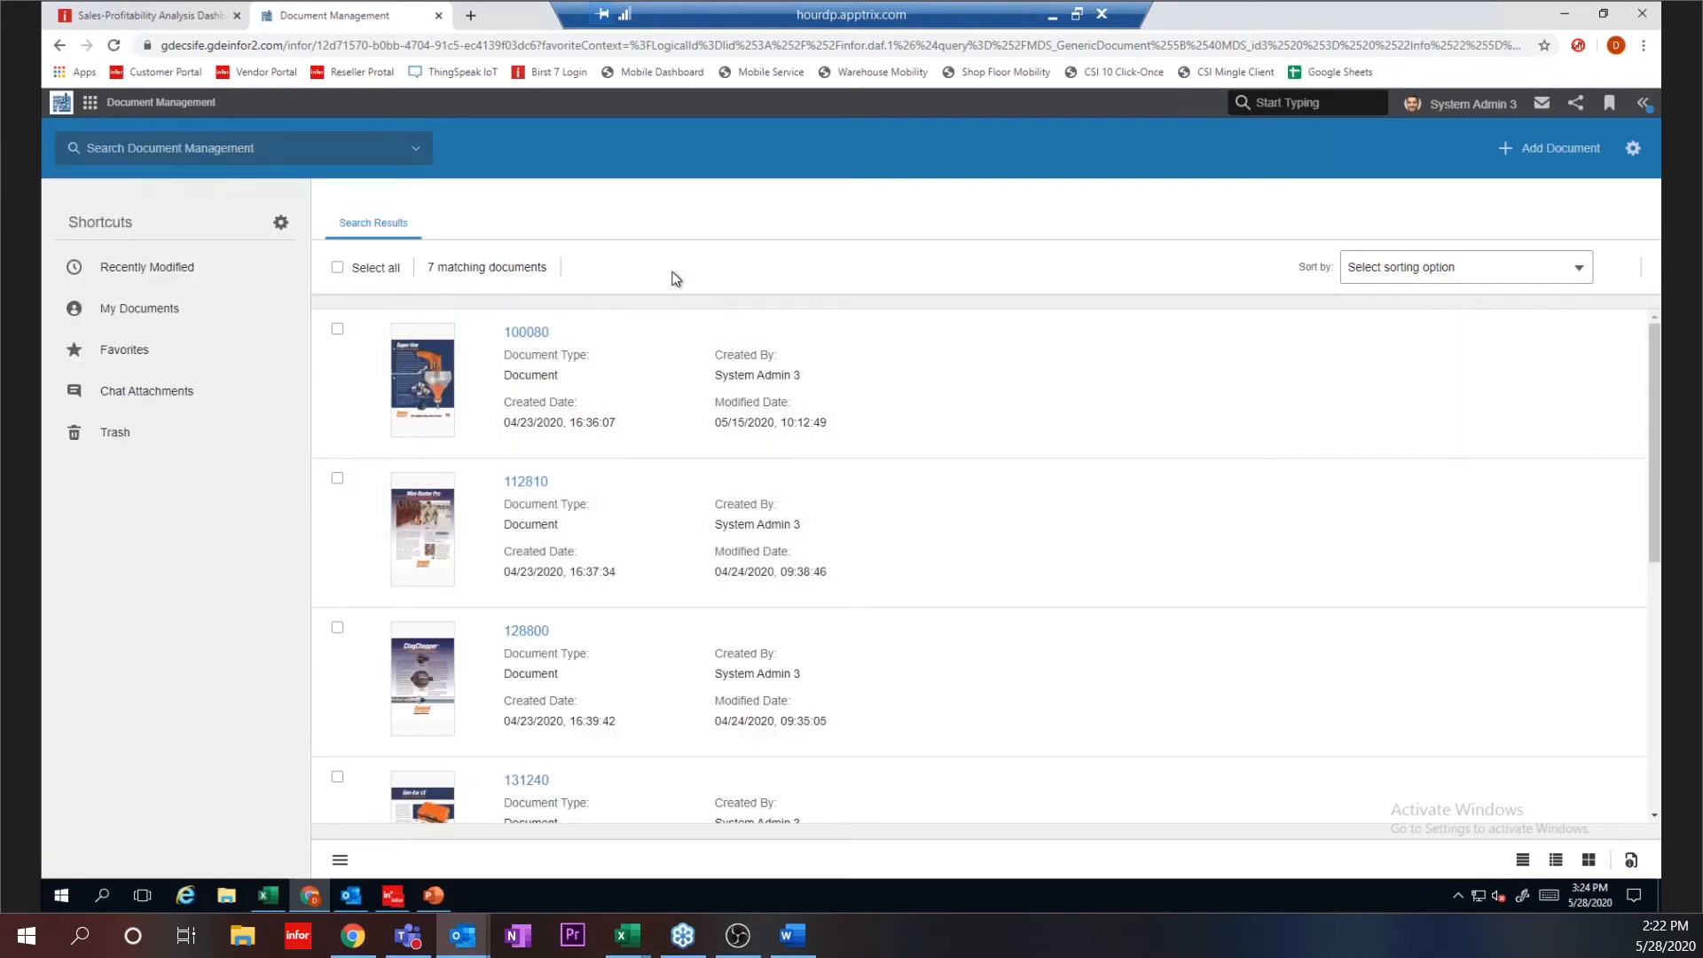
pyautogui.moveTo(1657, 383); pyautogui.dragTo(1643, 491)
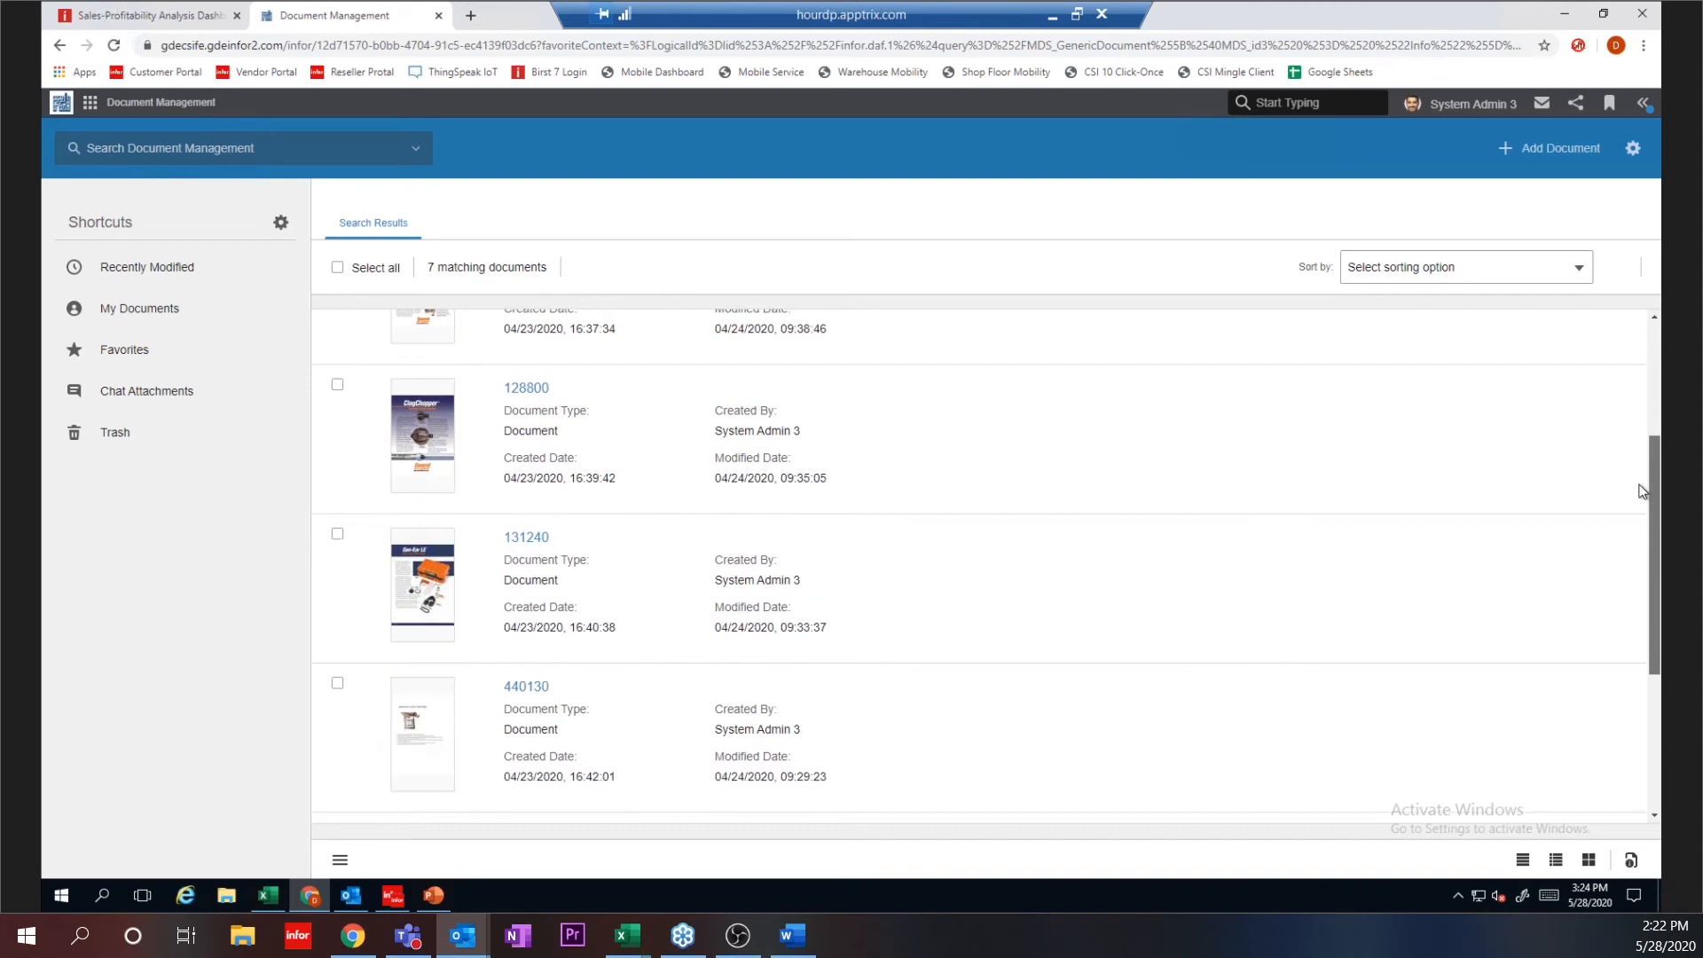
pyautogui.scroll(3, 1635, 369)
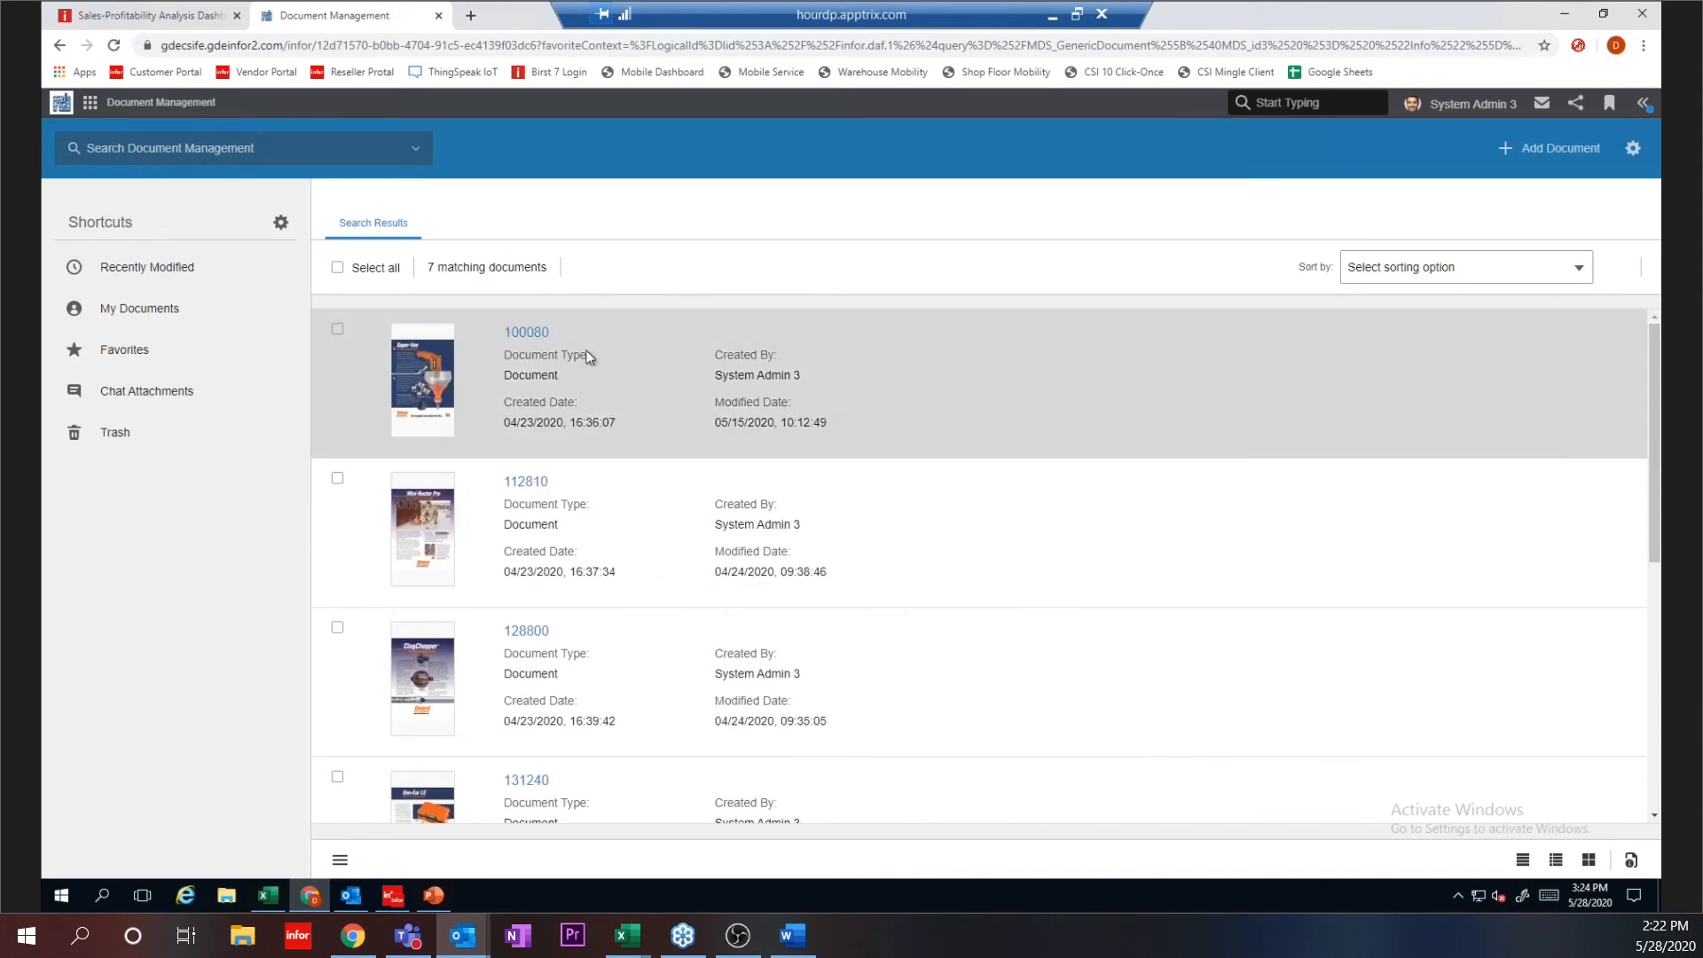
# Step: Open document 100080 from the search results and examine its attributes and version history
pyautogui.click(525, 337)
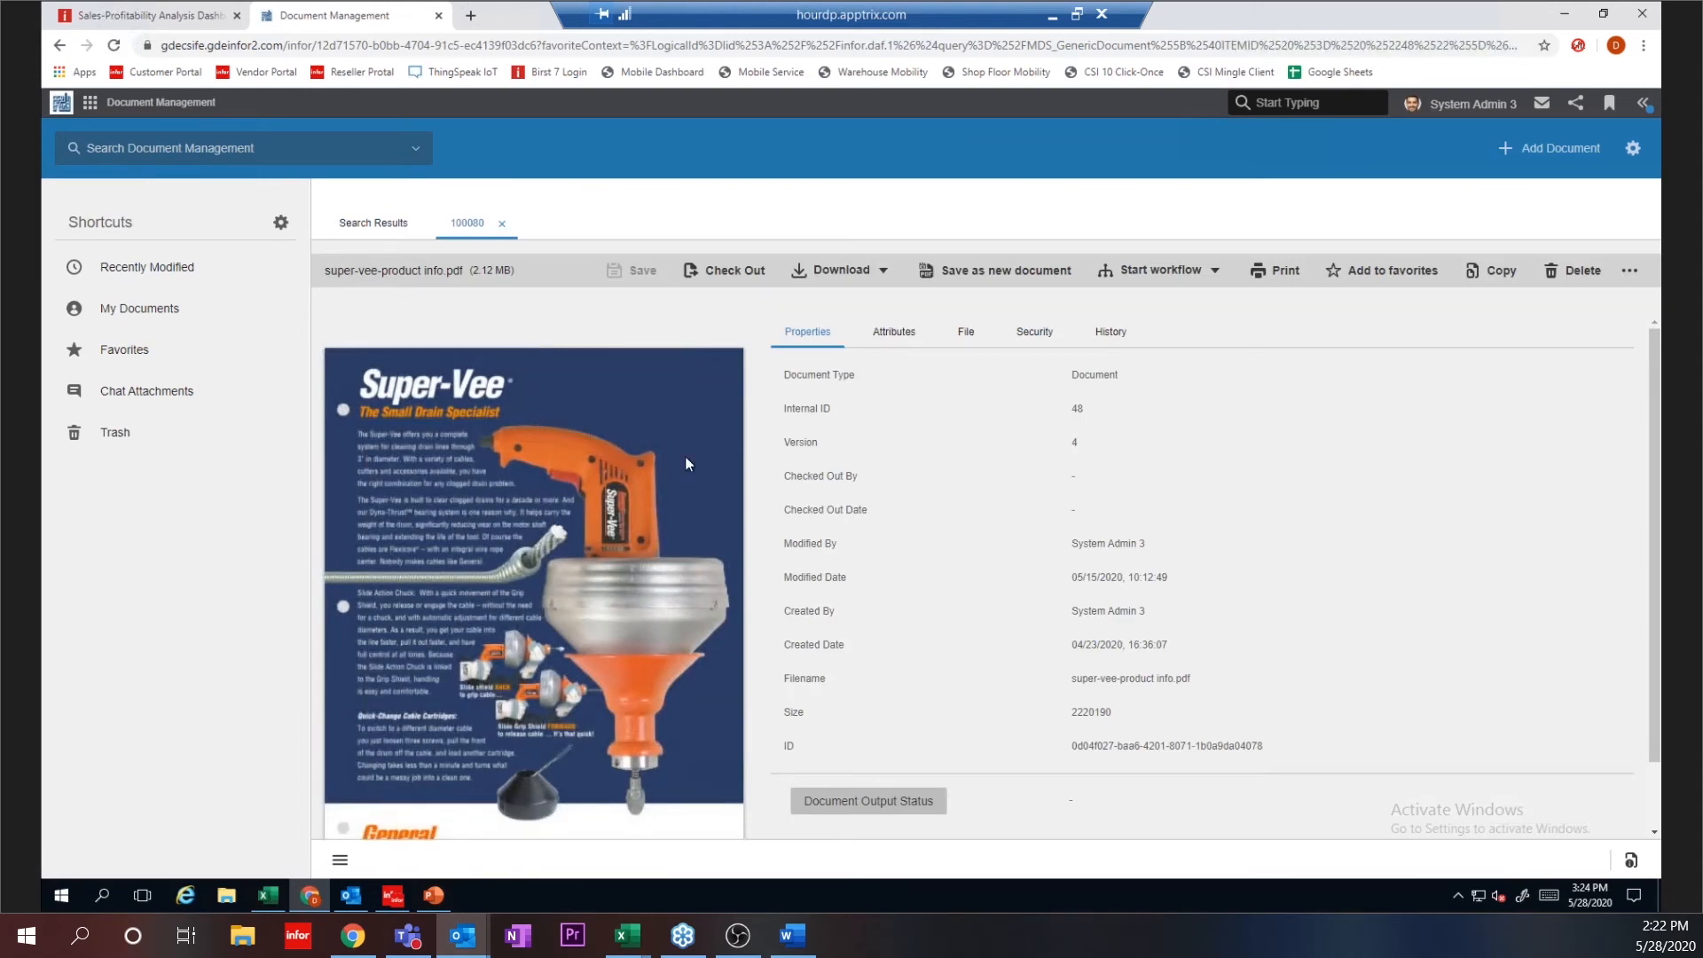
pyautogui.click(910, 344)
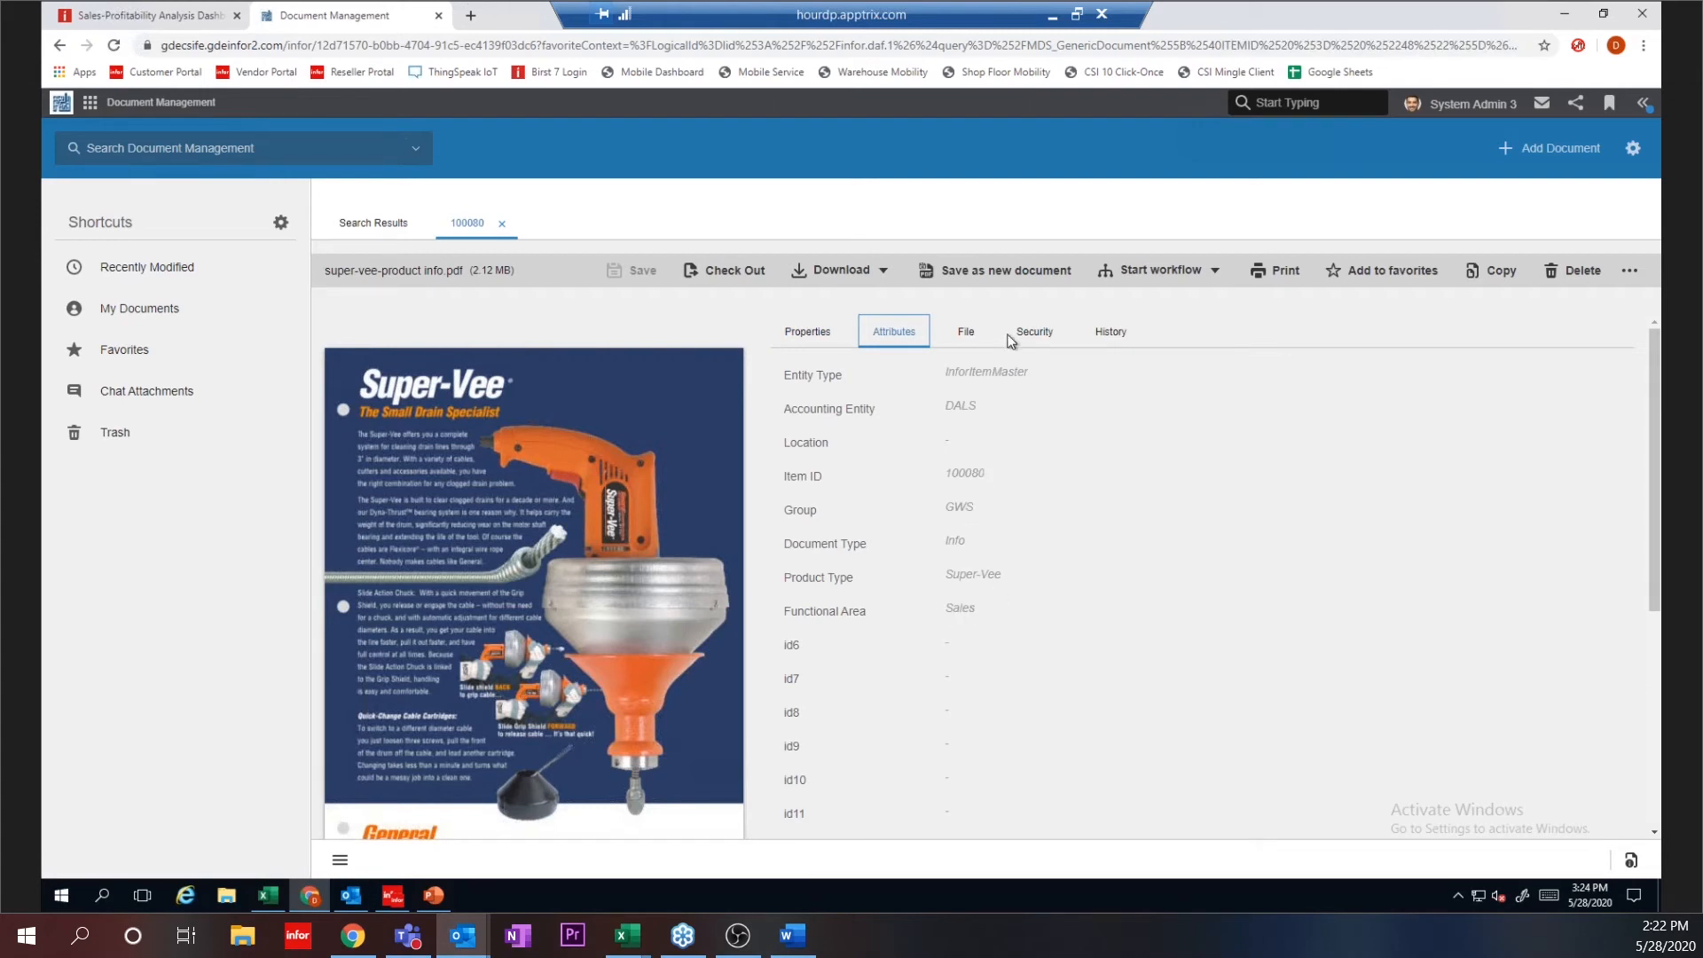
pyautogui.click(1109, 333)
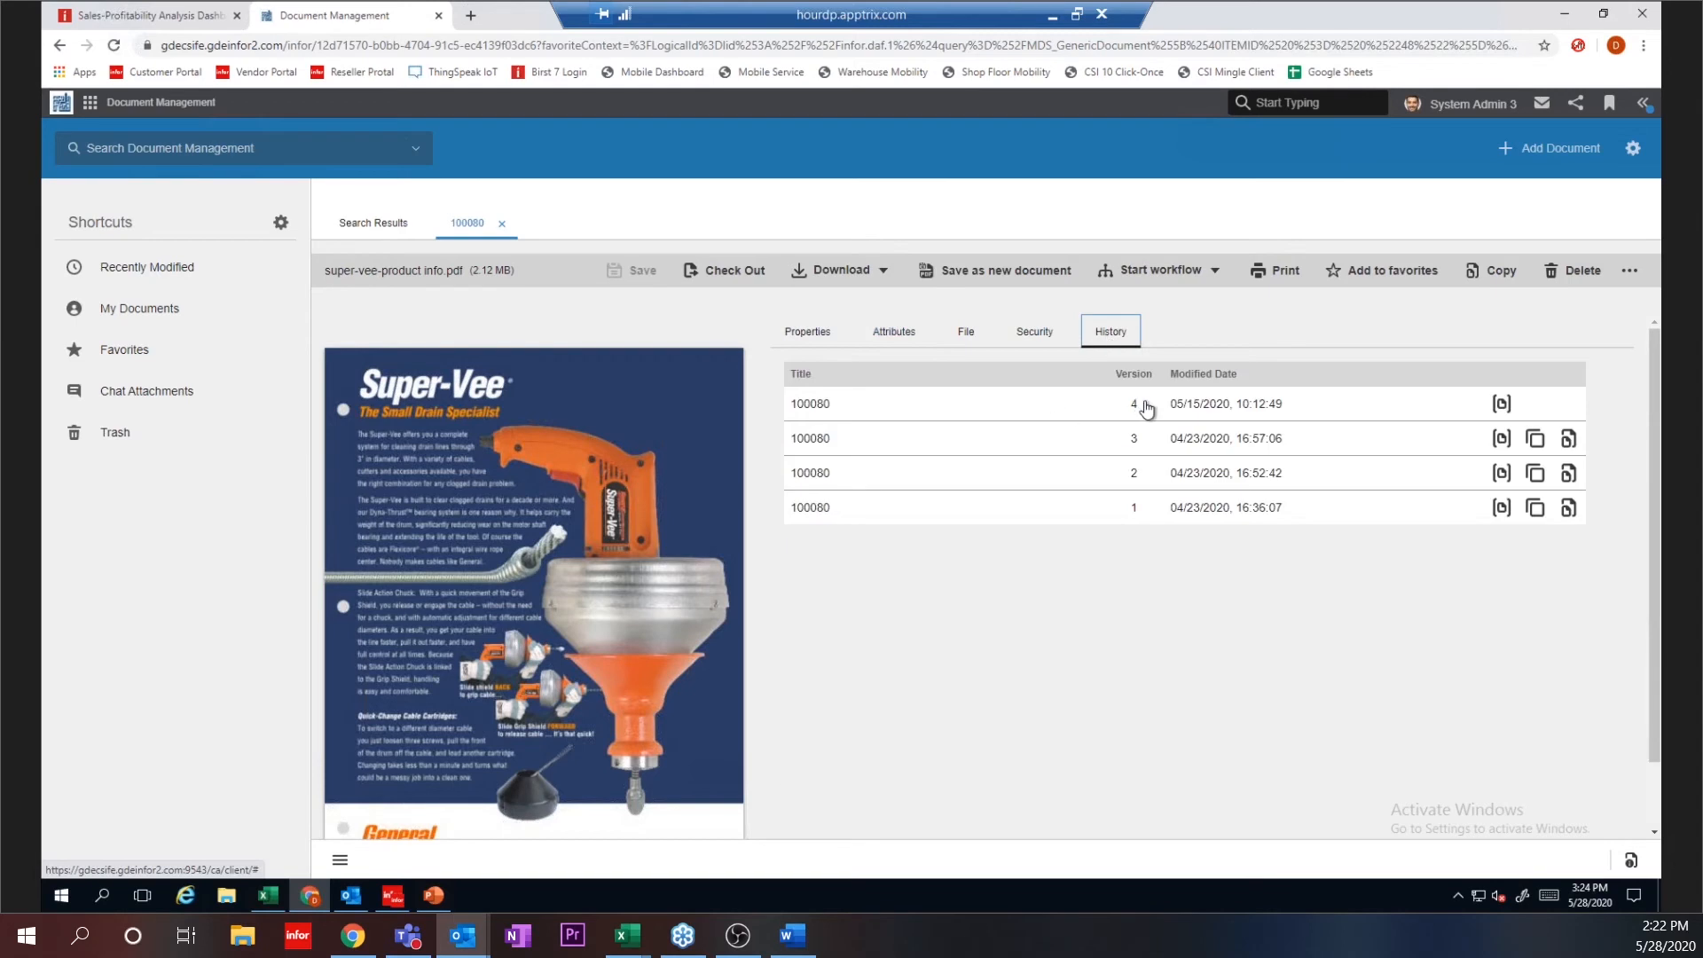
pyautogui.click(725, 270)
pyautogui.click(1204, 406)
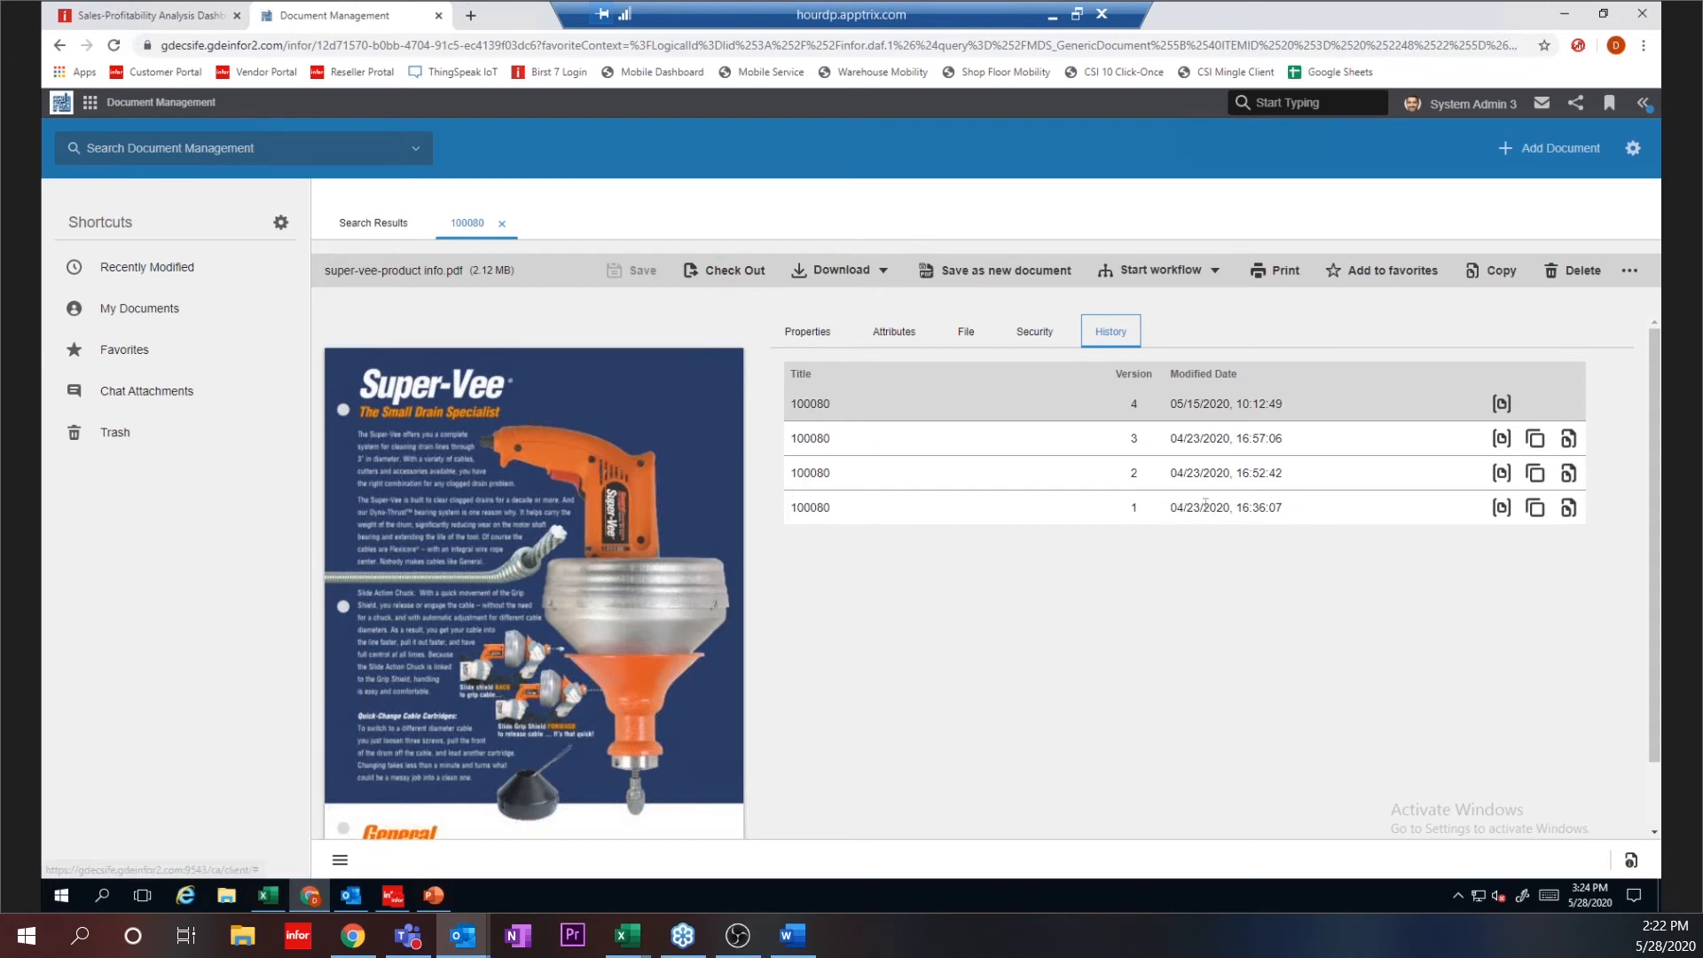
pyautogui.click(1501, 440)
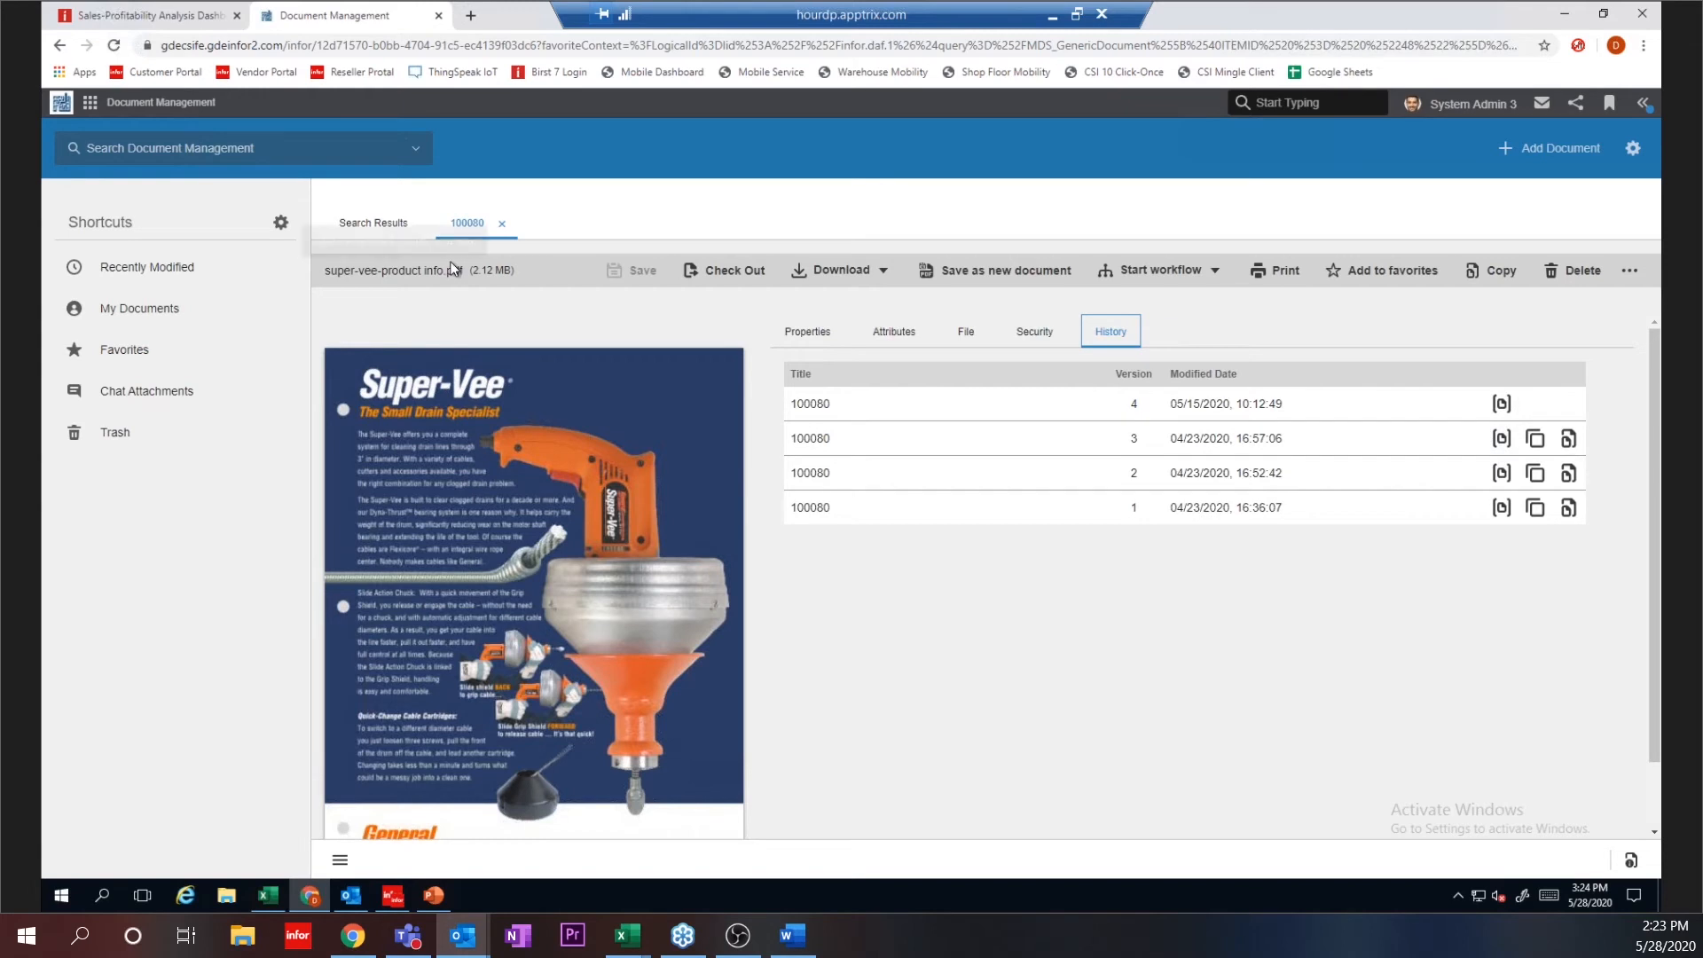
# Step: Run a free text search for "Compression" across the managed documents
pyautogui.click(304, 151)
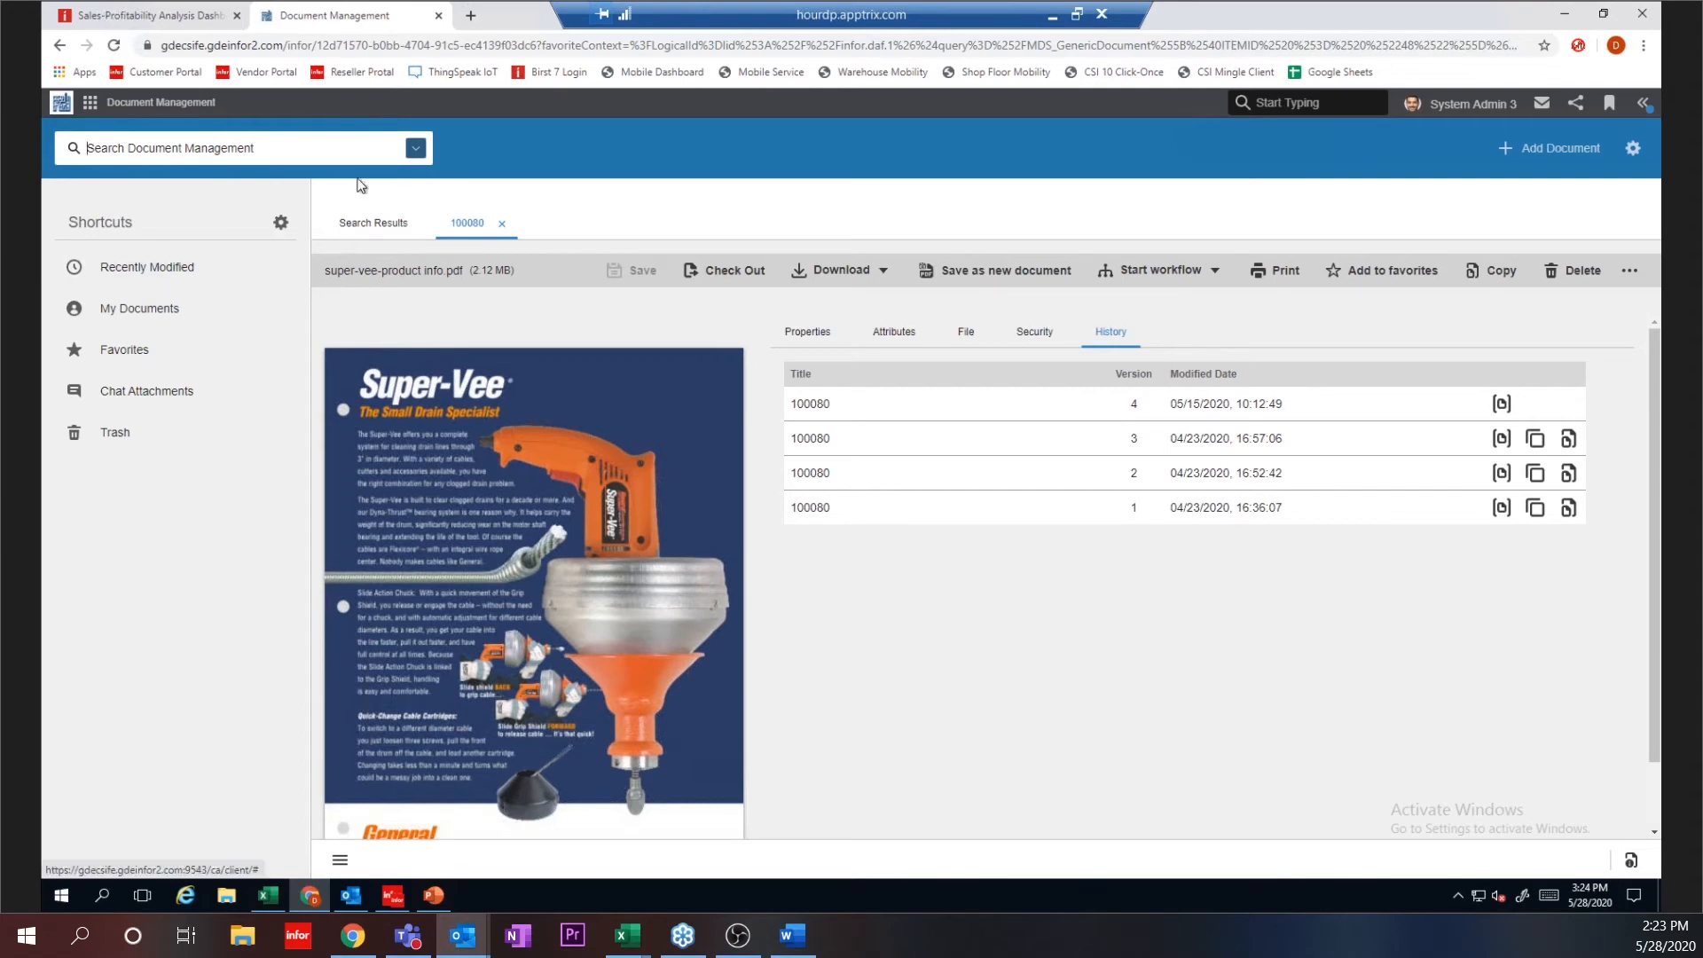
pyautogui.click(414, 152)
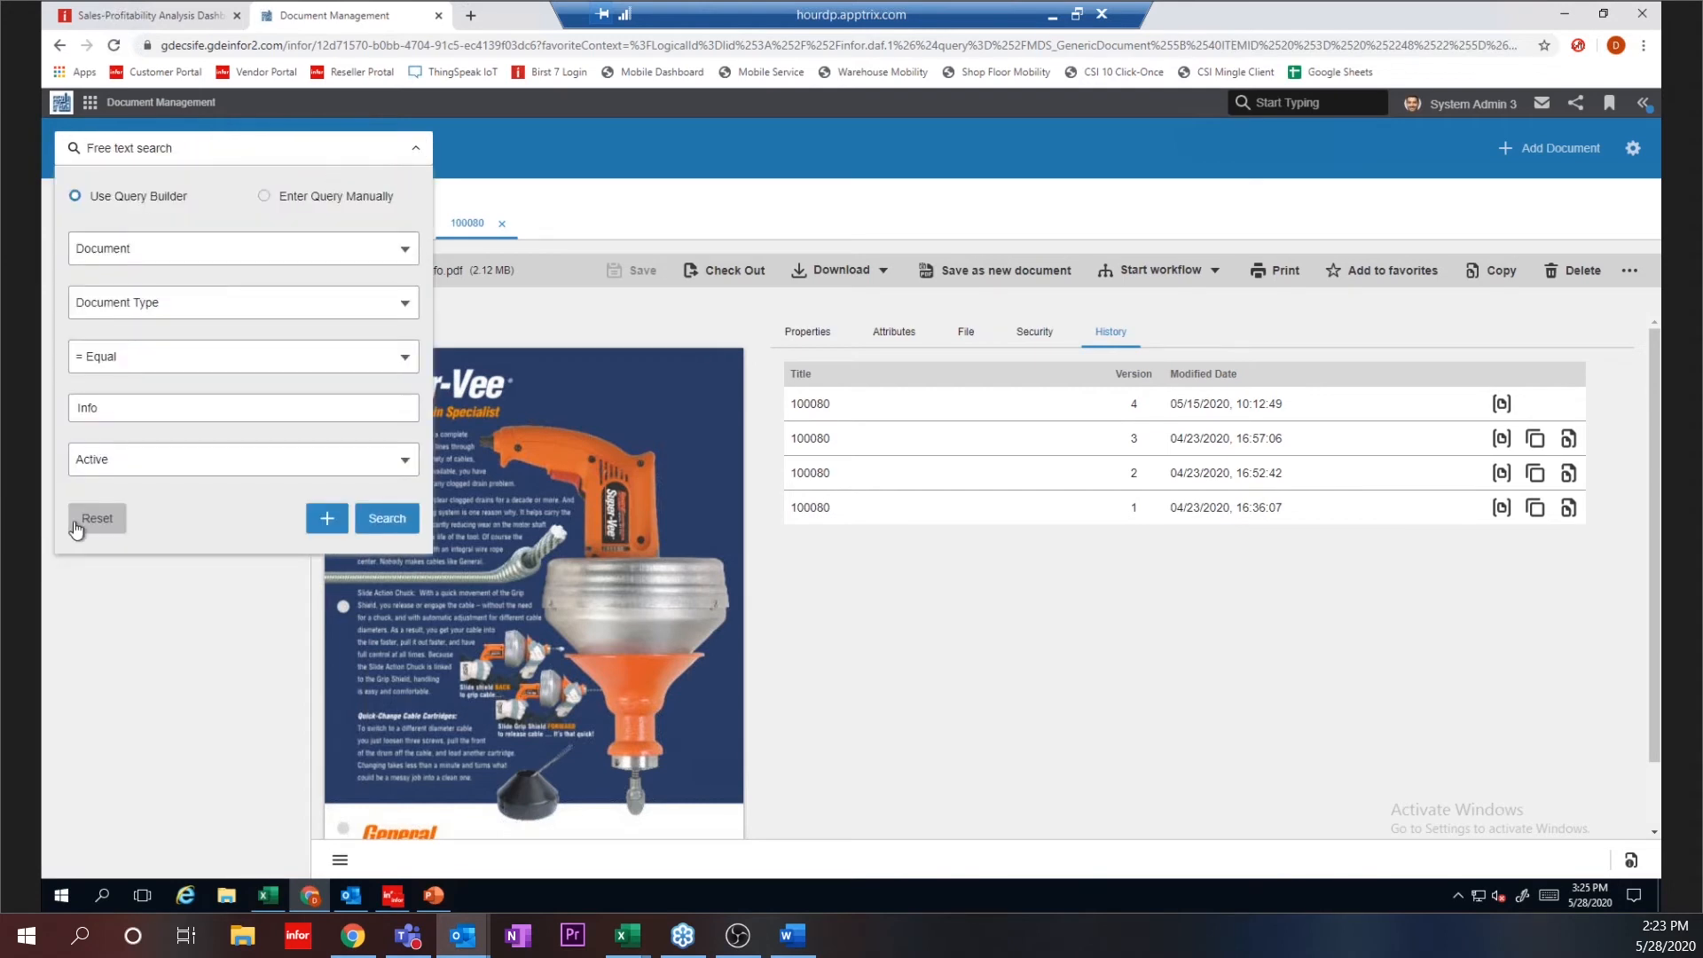
pyautogui.click(240, 147)
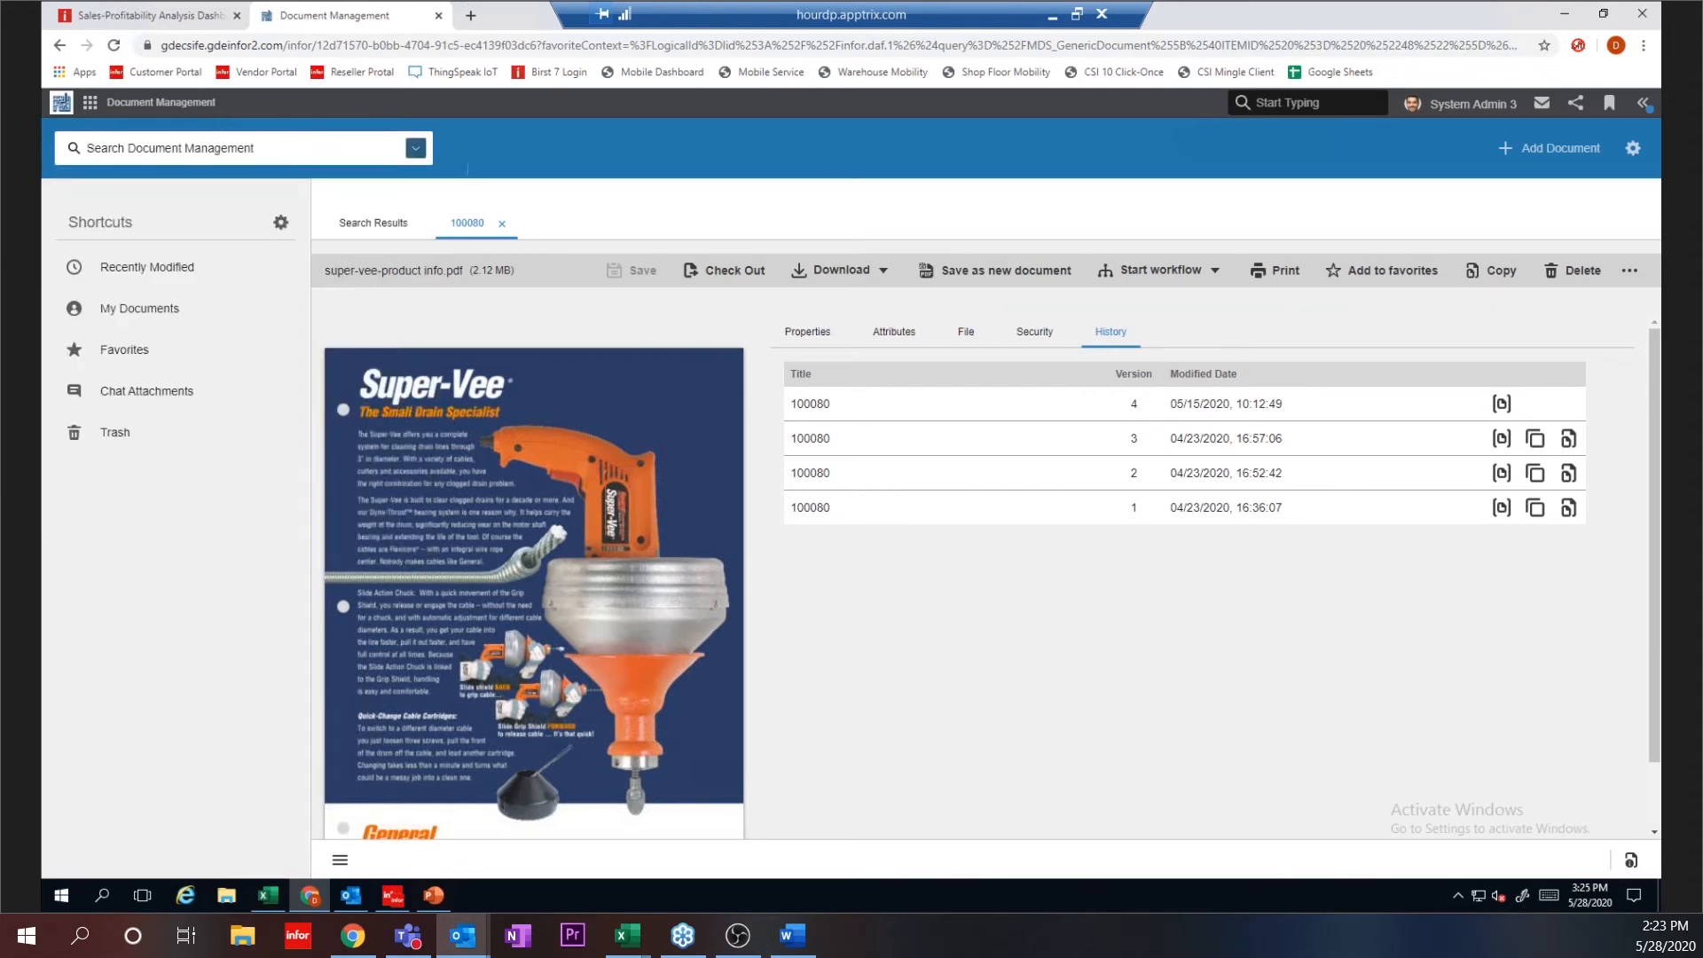
pyautogui.write('Compression')
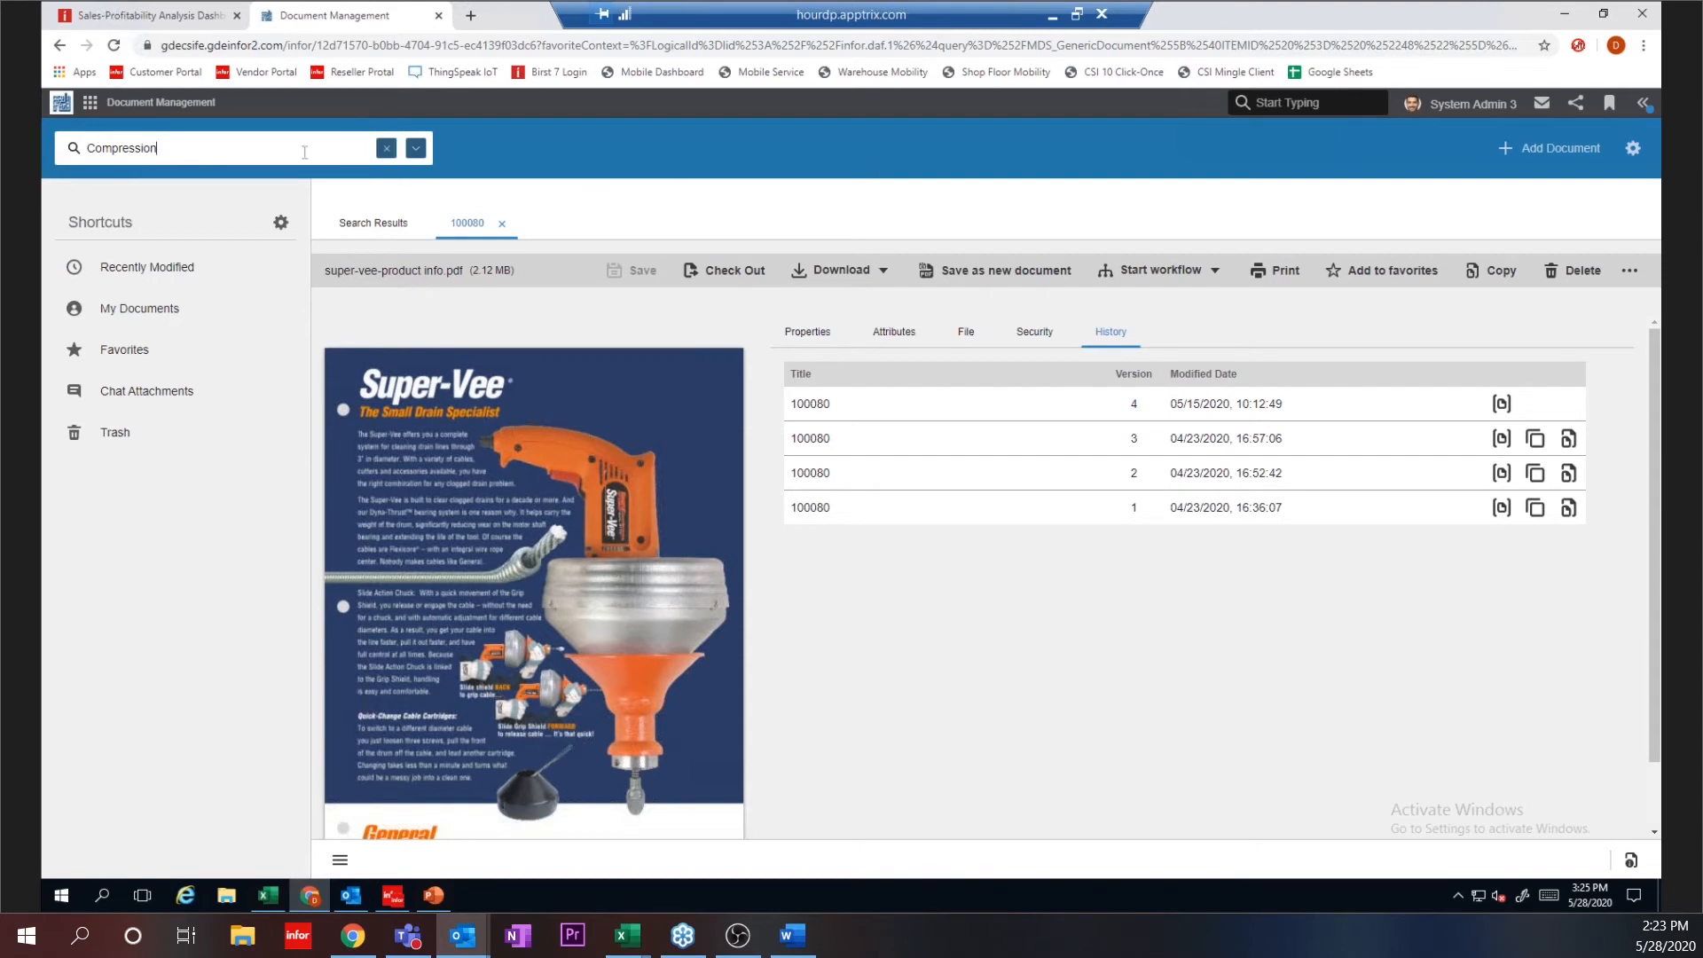
pyautogui.click(73, 151)
pyautogui.click(416, 150)
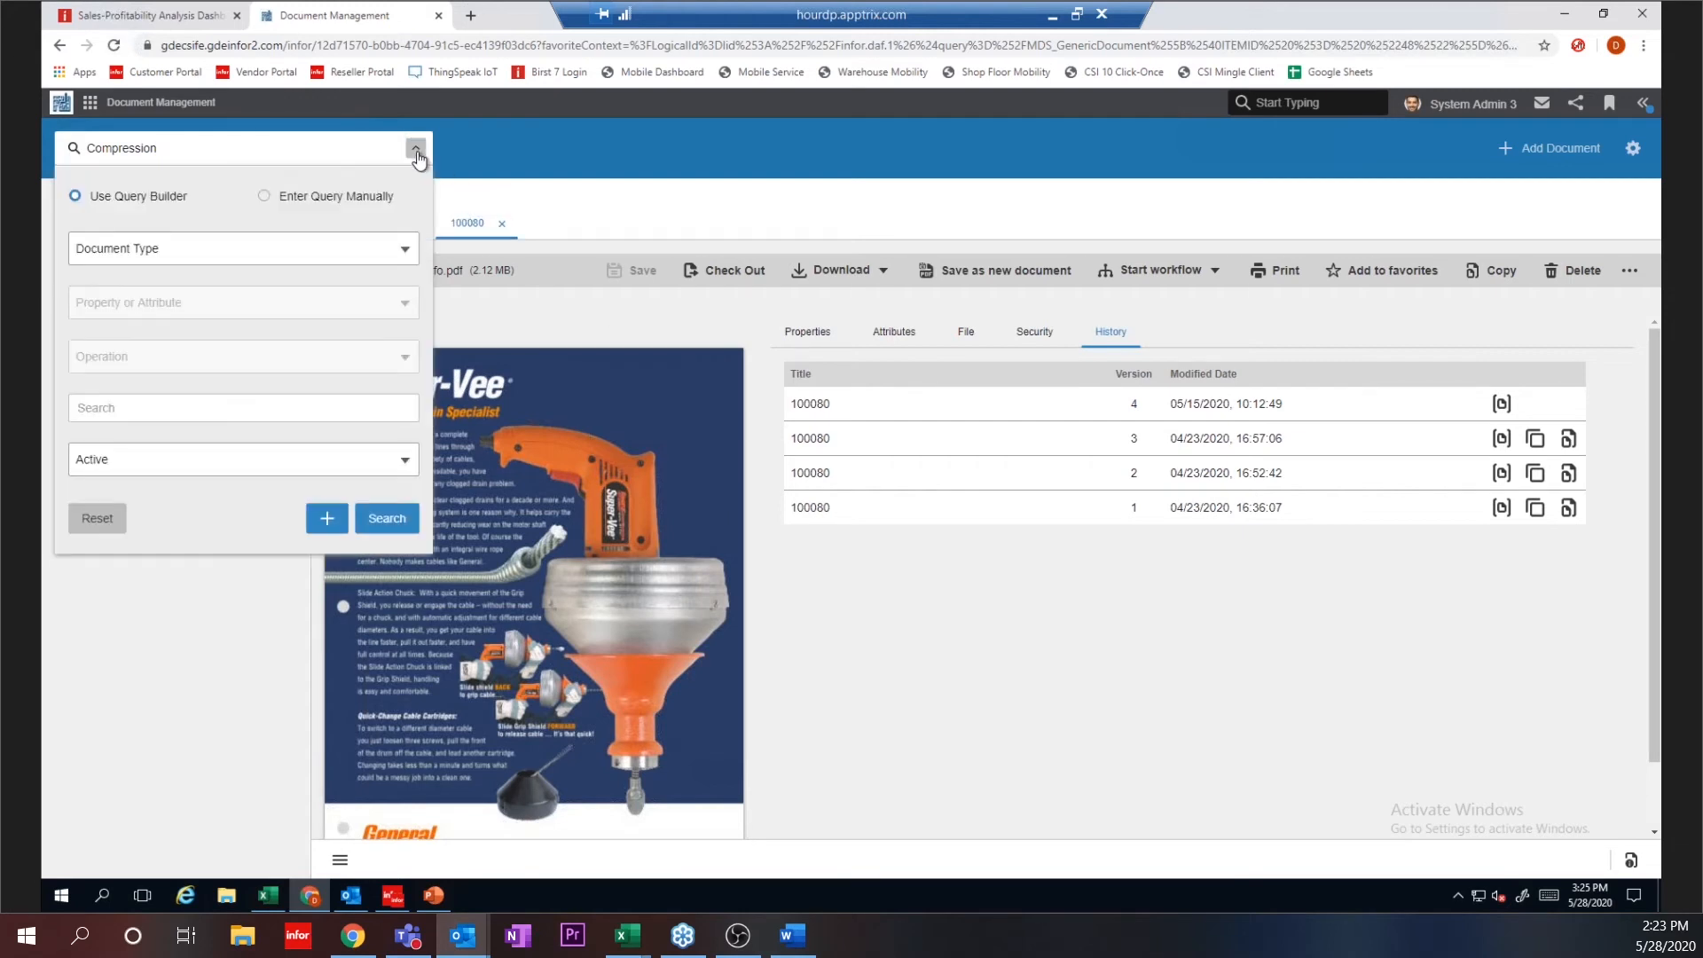
pyautogui.click(373, 524)
# Step: View the CMP008 spring specification and the compression-drawing.jpg document with its attributes and properties, closing each one
pyautogui.click(533, 331)
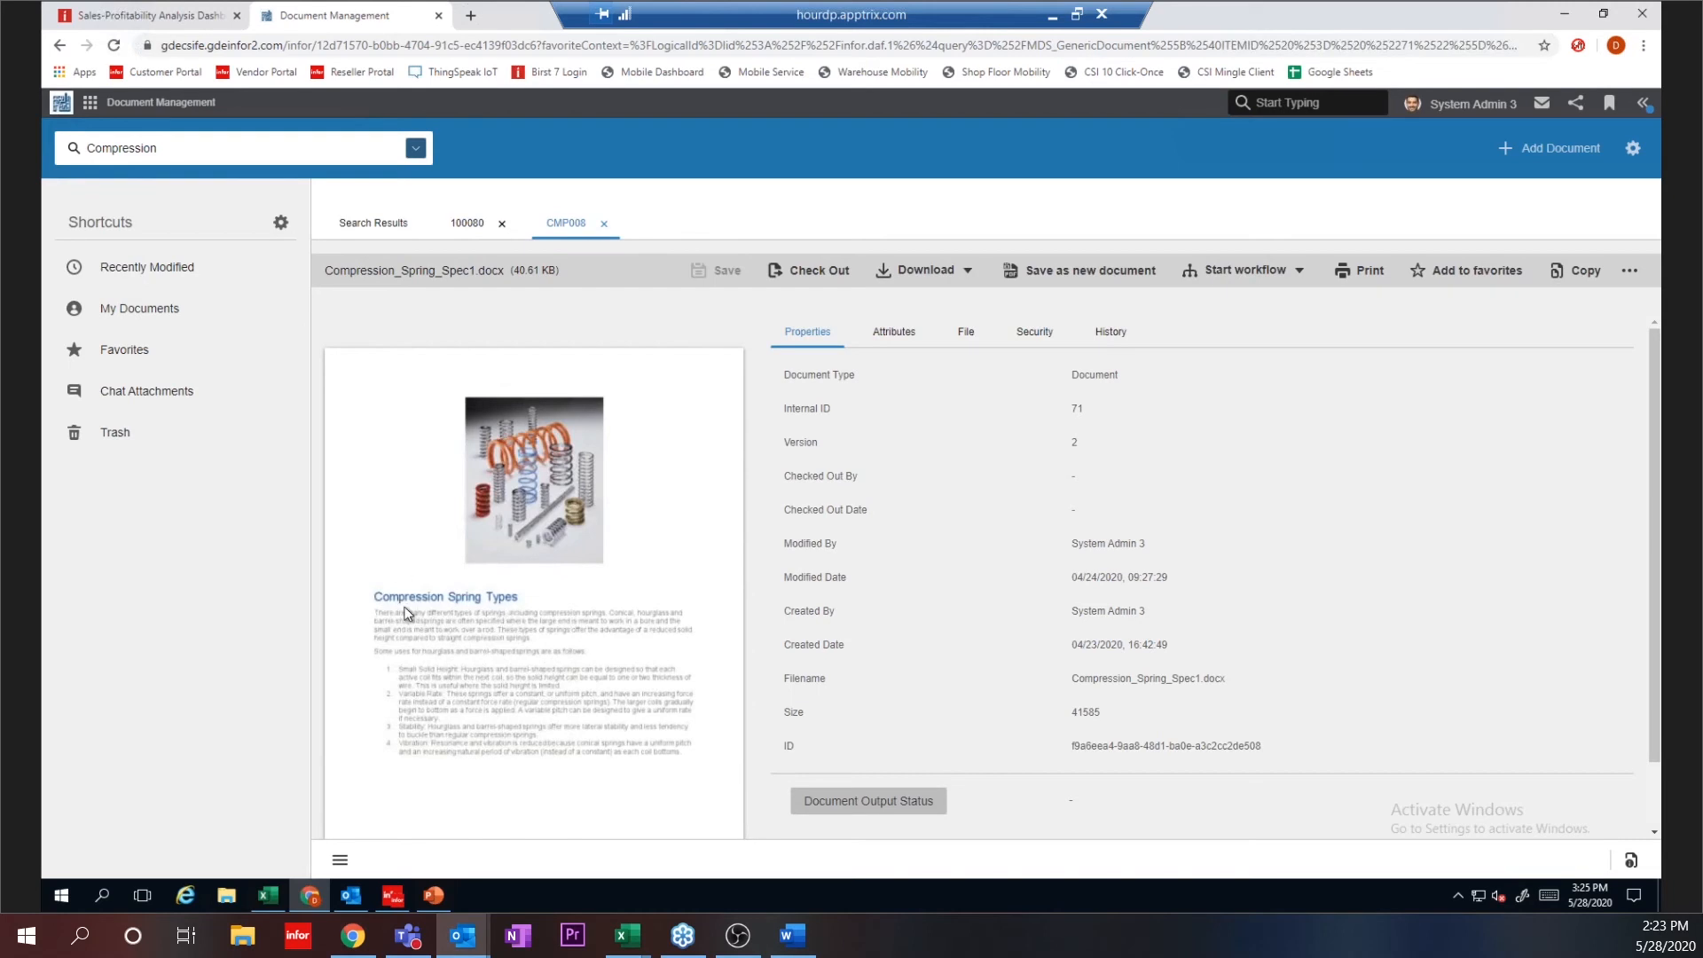
pyautogui.click(603, 224)
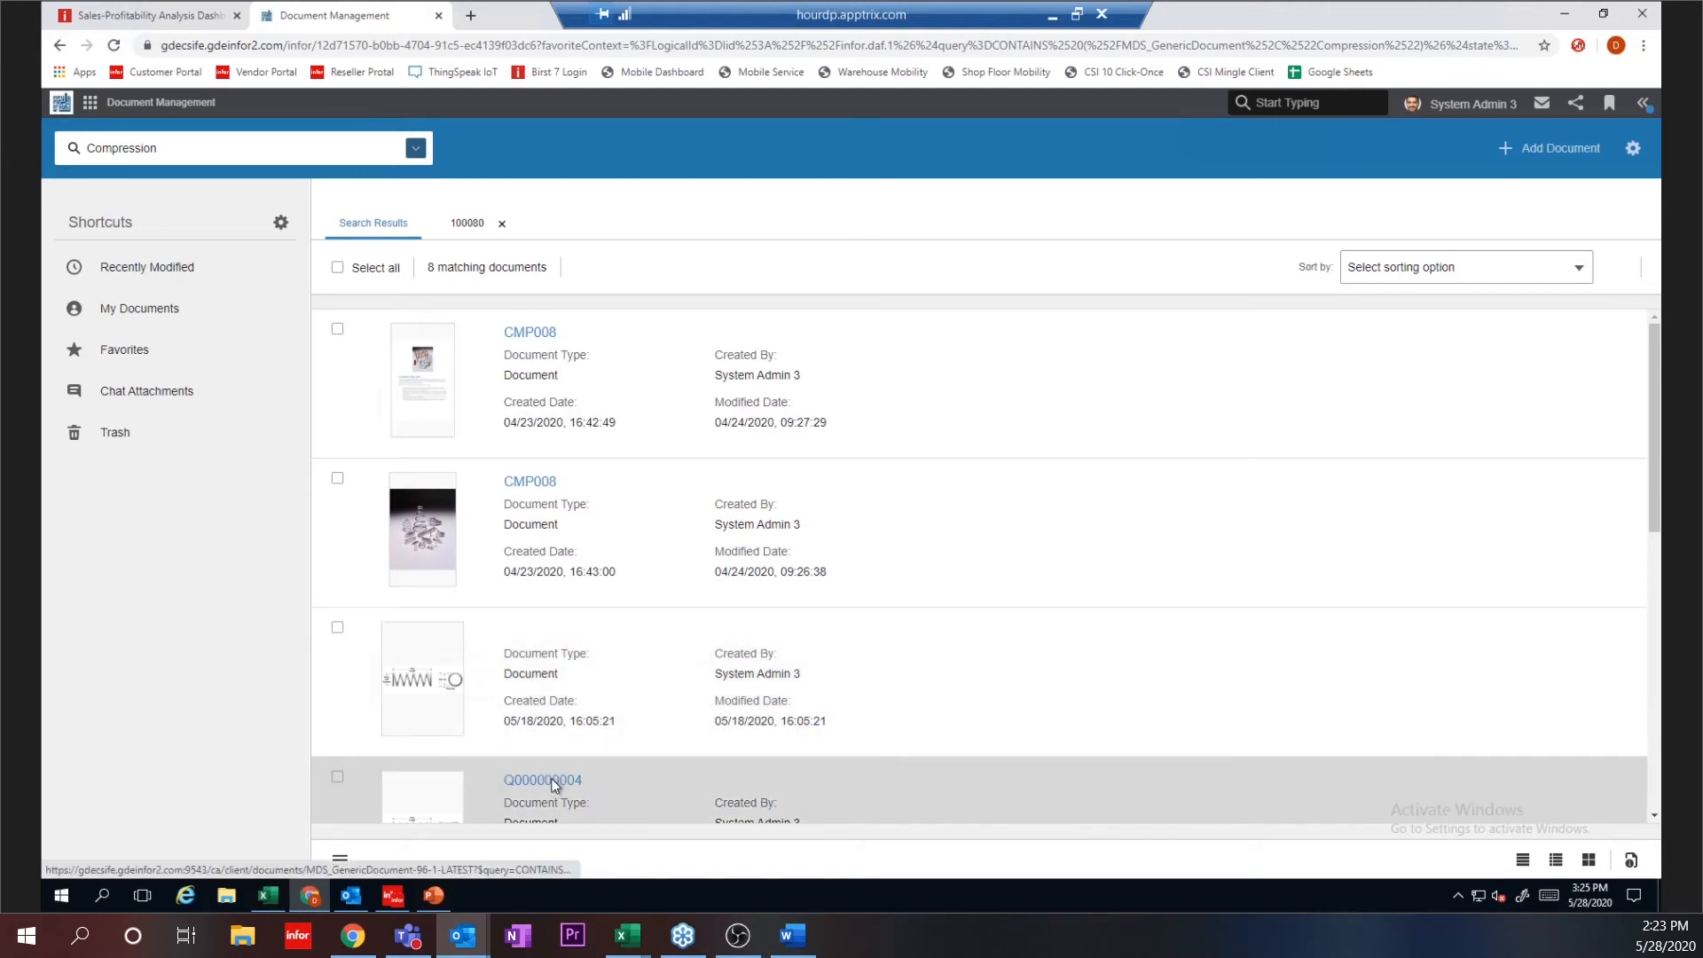
pyautogui.click(553, 782)
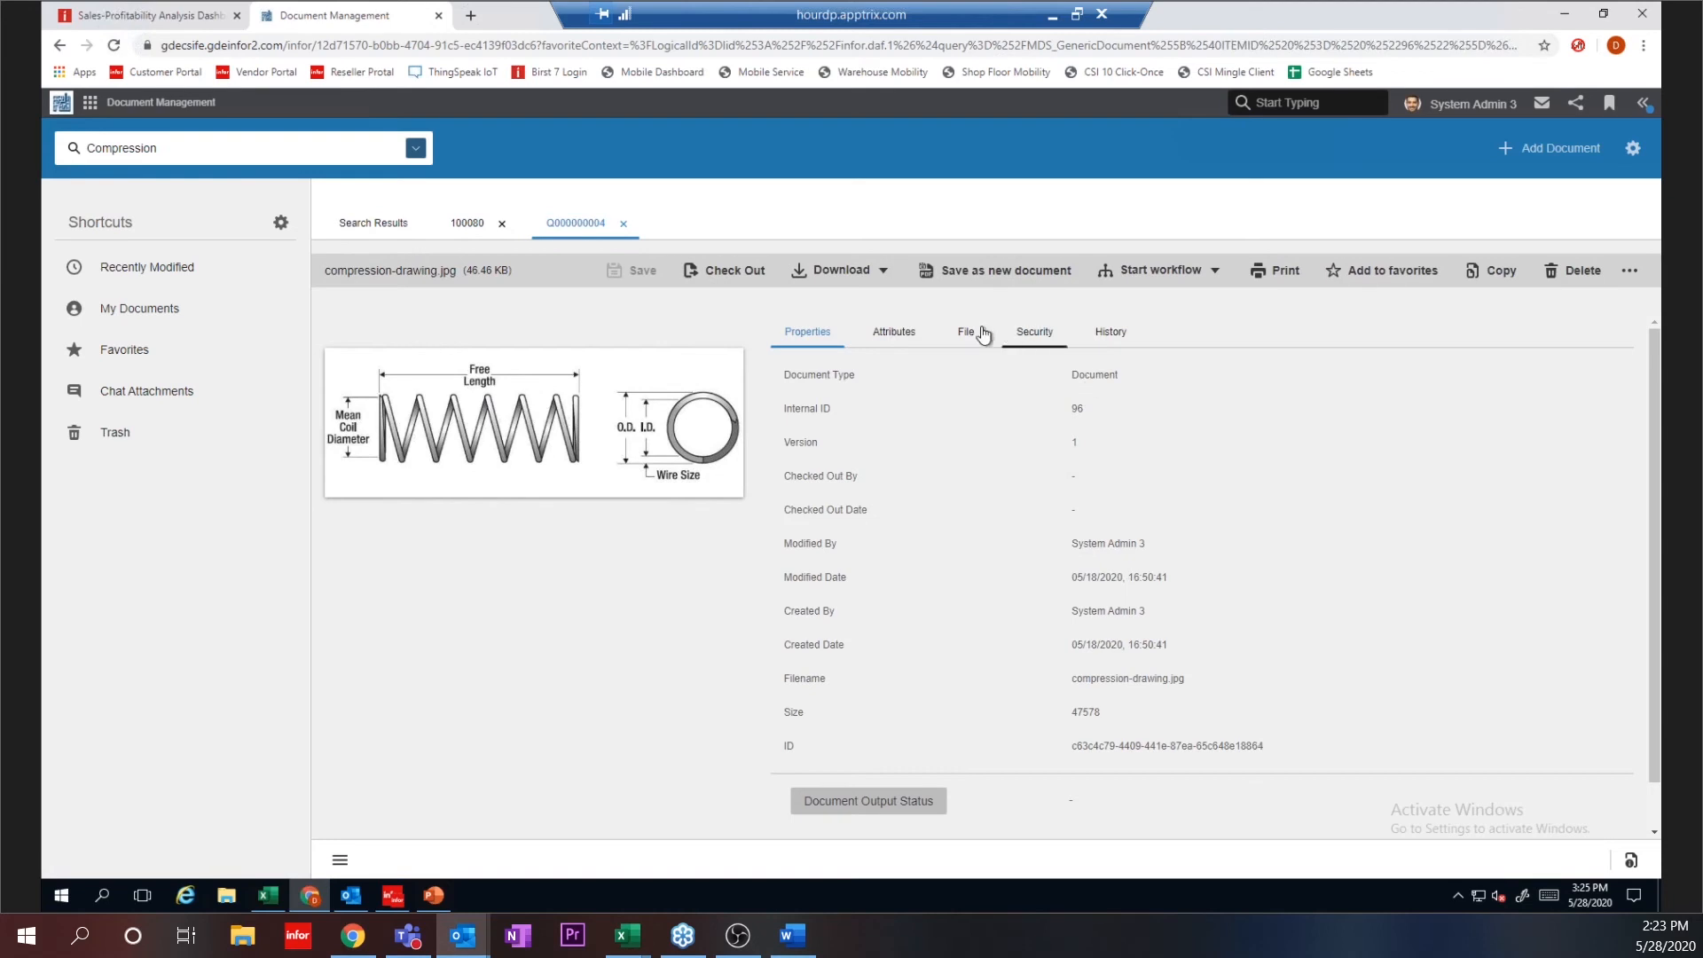
pyautogui.click(947, 349)
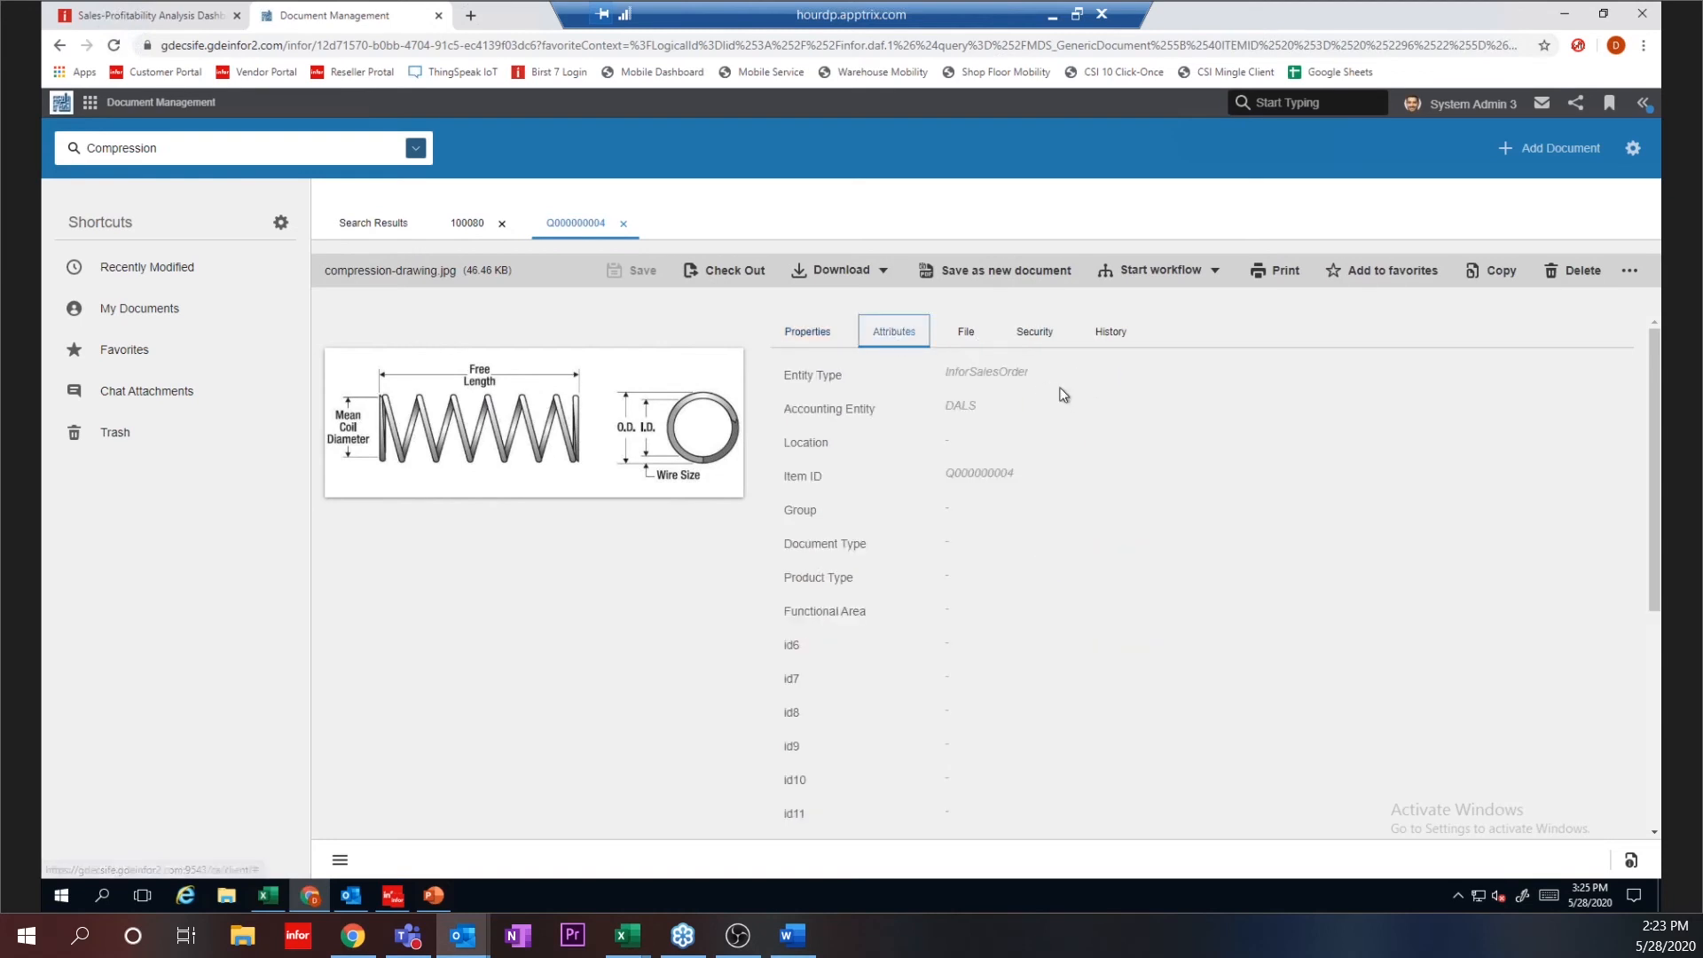
pyautogui.click(803, 335)
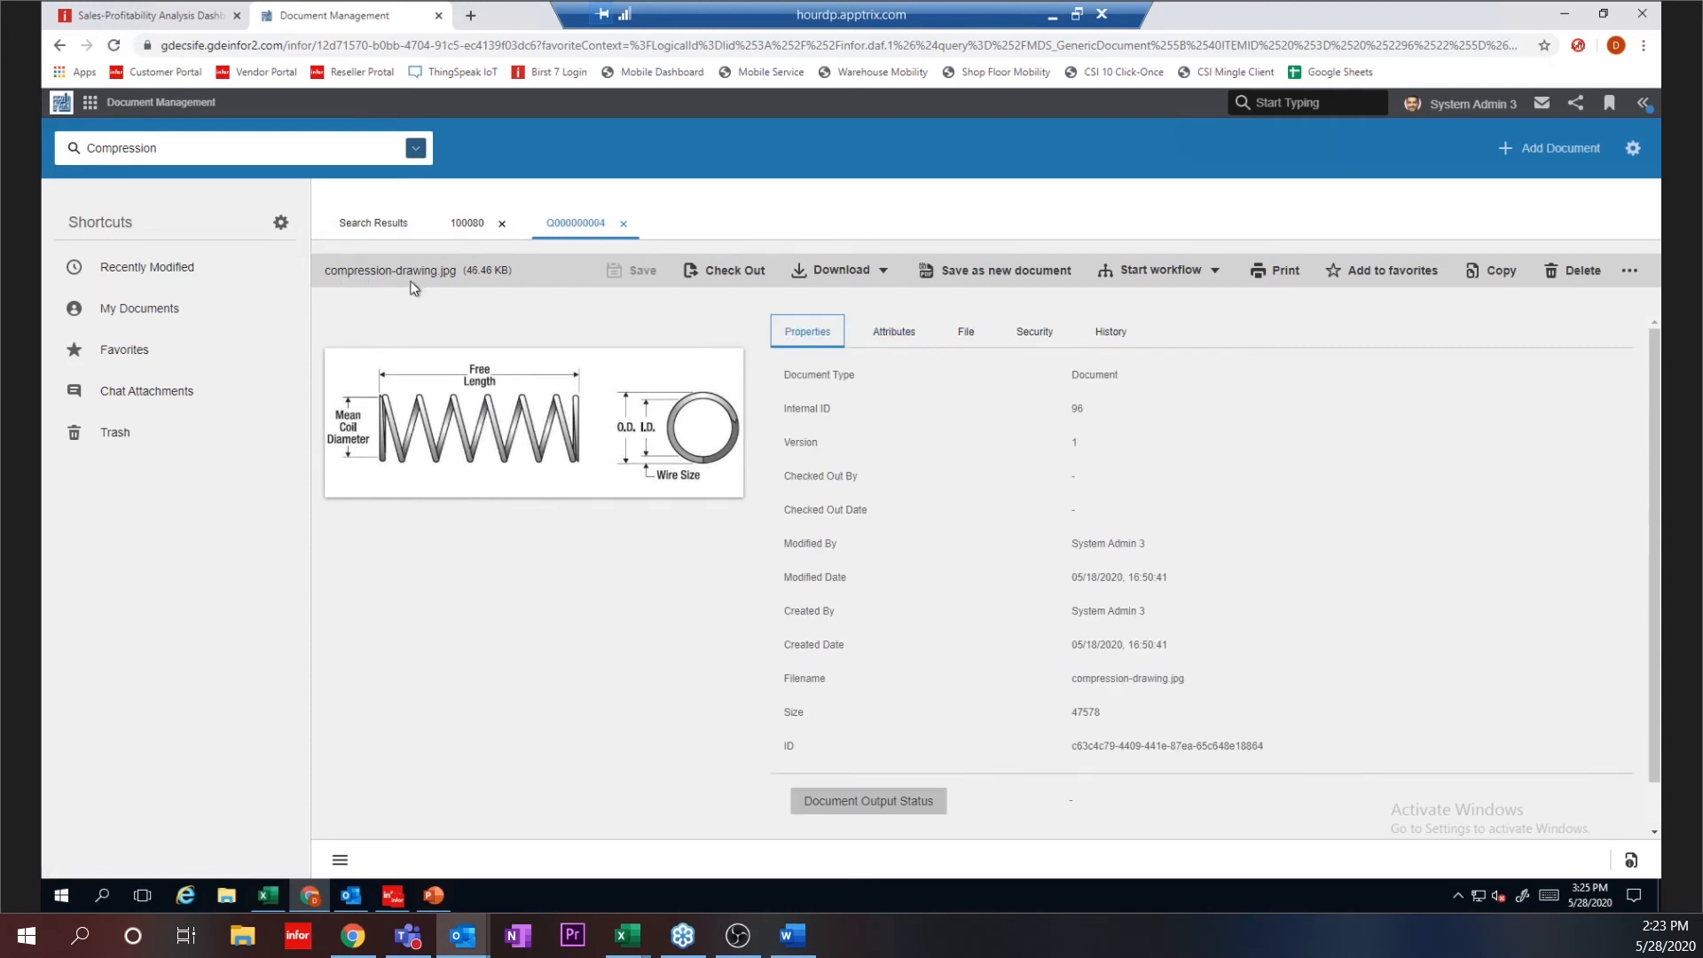
pyautogui.click(623, 225)
# Step: Try to reset the document query and run the "Compression" search again from the query builder
pyautogui.click(170, 145)
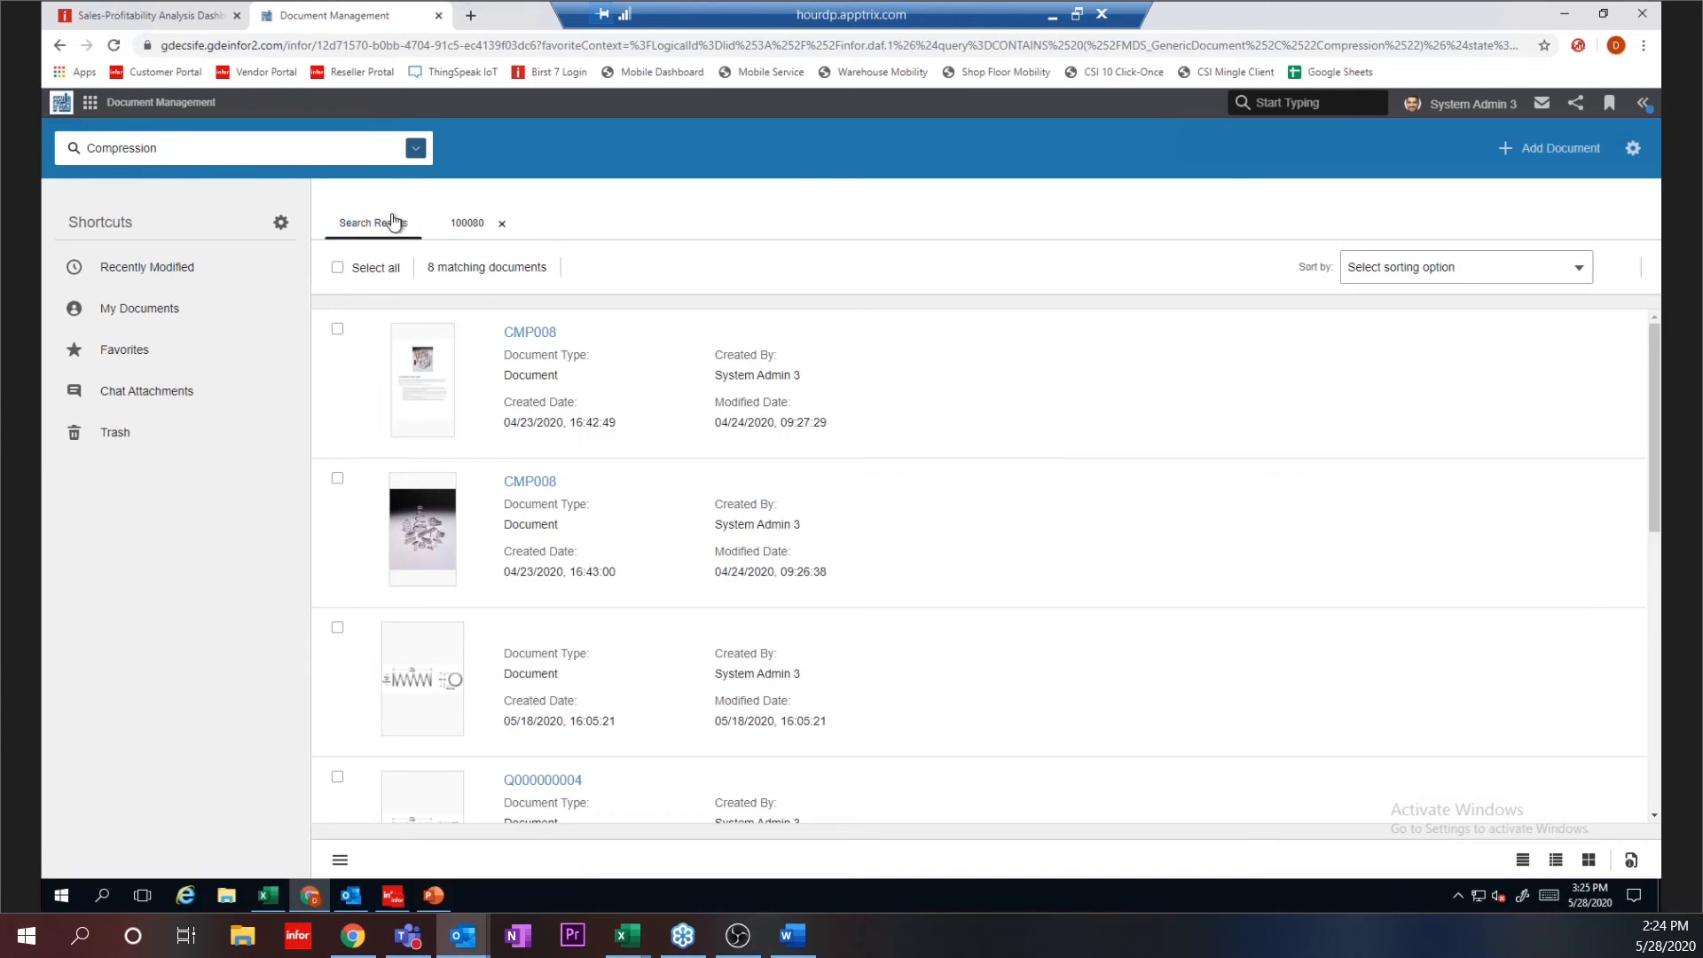
pyautogui.click(471, 404)
pyautogui.click(585, 422)
pyautogui.click(171, 176)
pyautogui.click(416, 152)
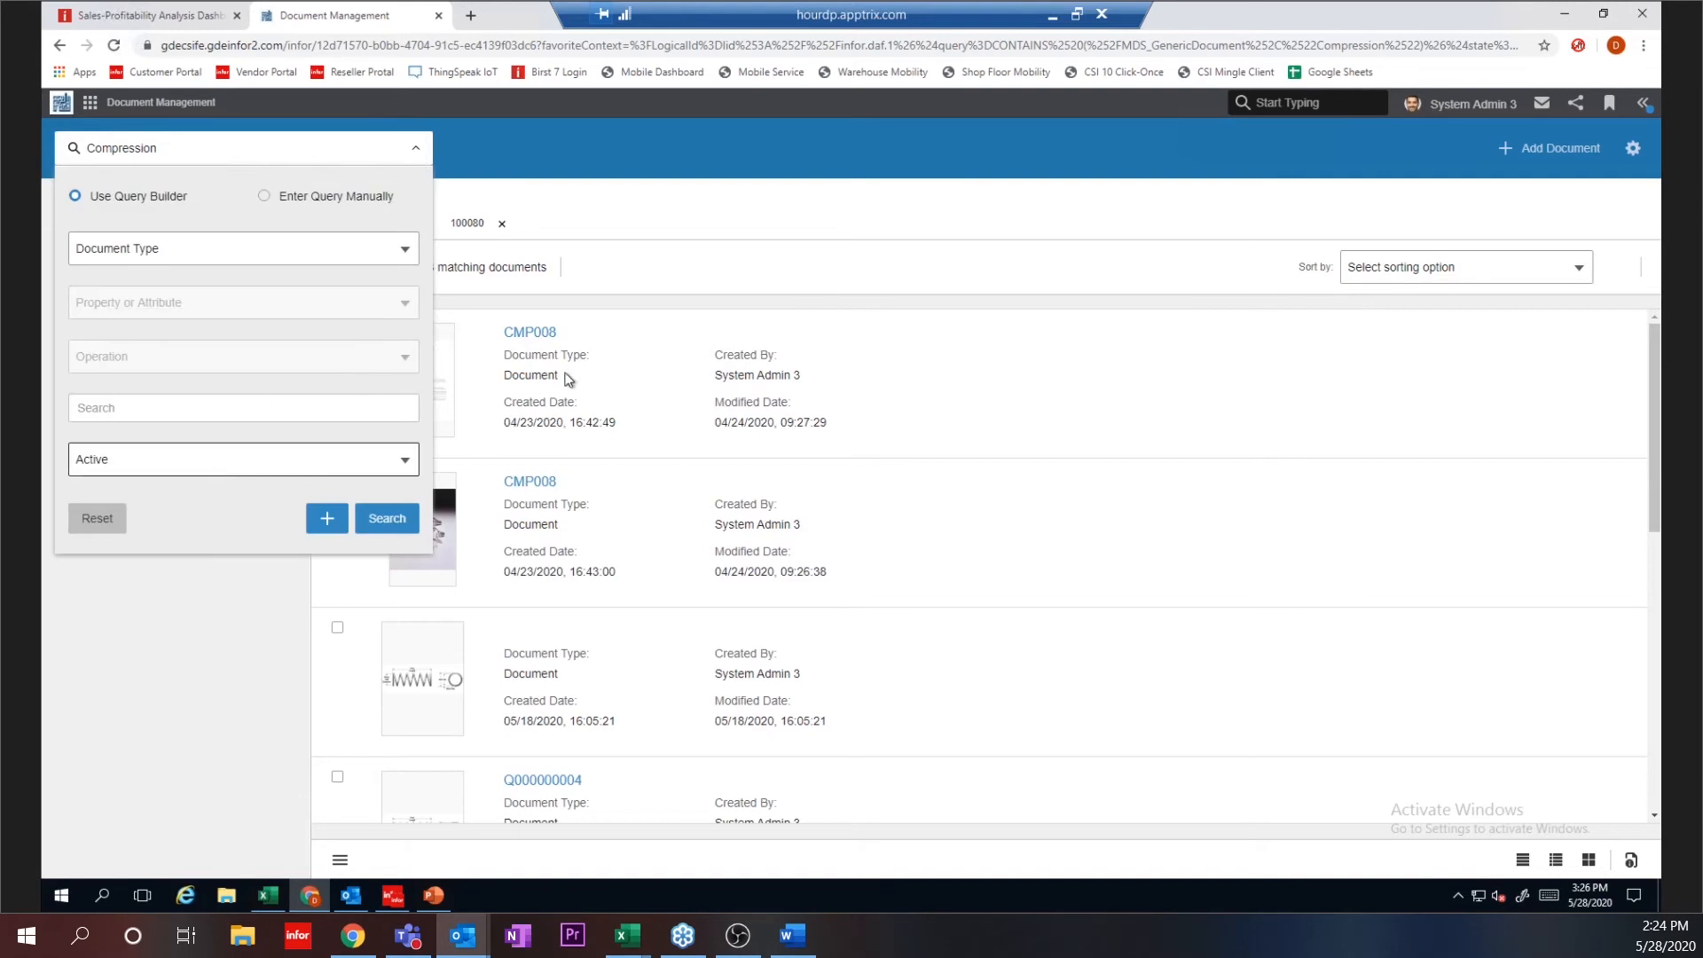
pyautogui.click(111, 525)
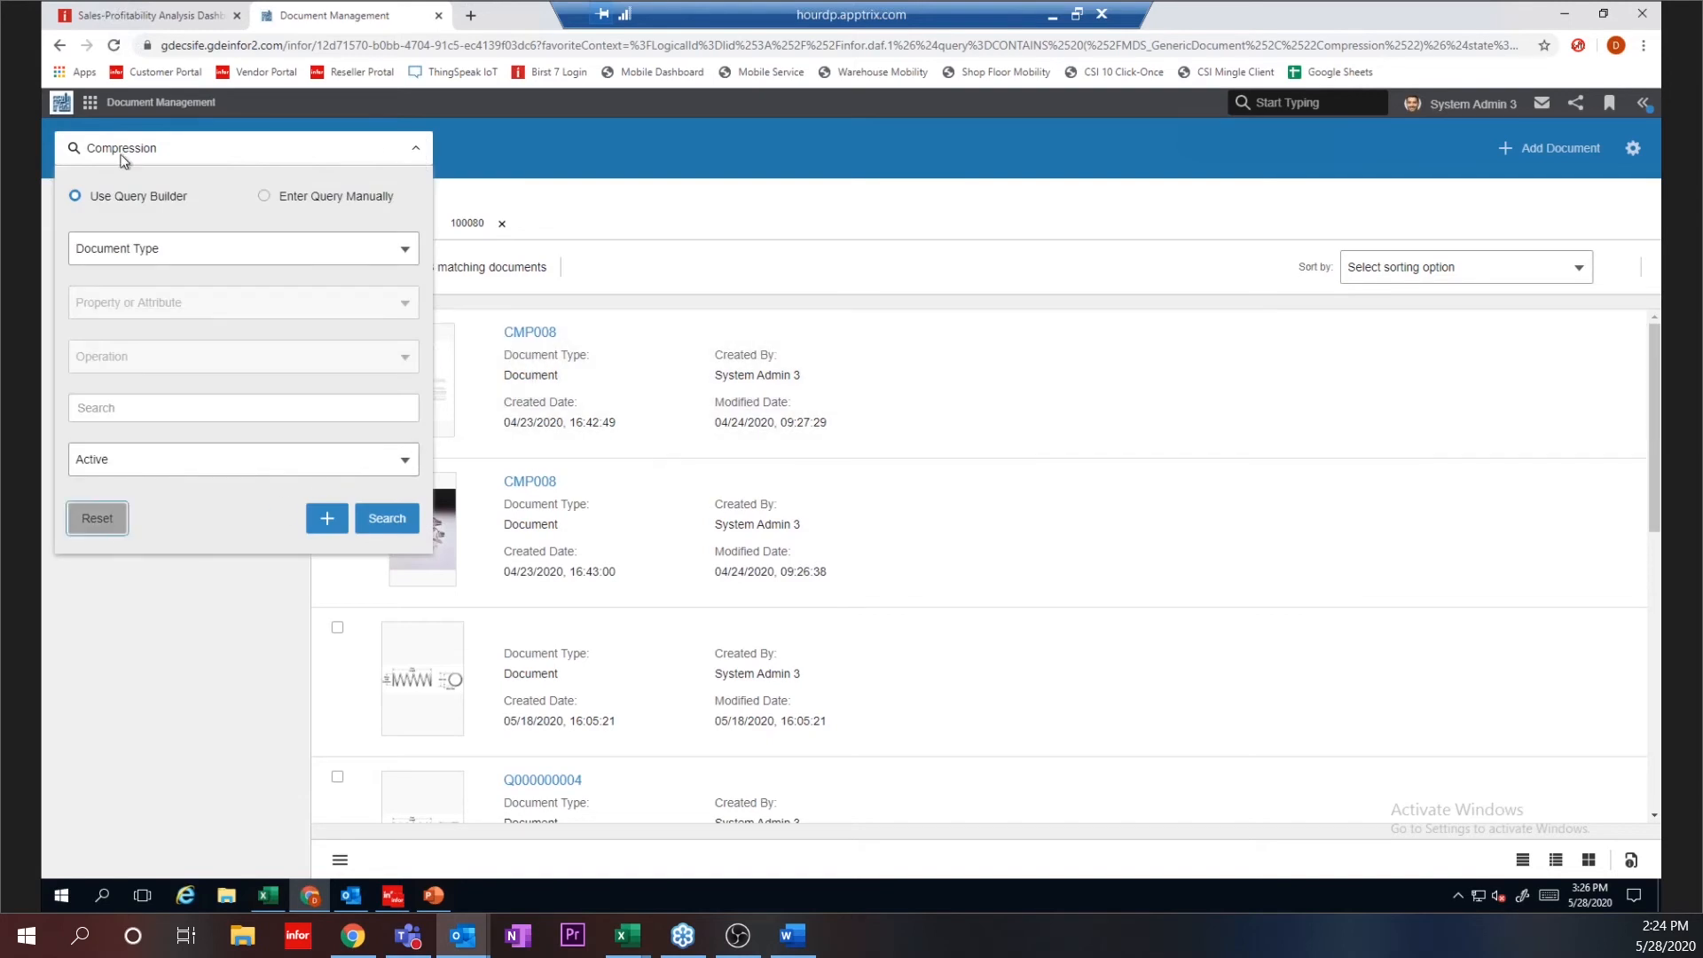
pyautogui.click(385, 528)
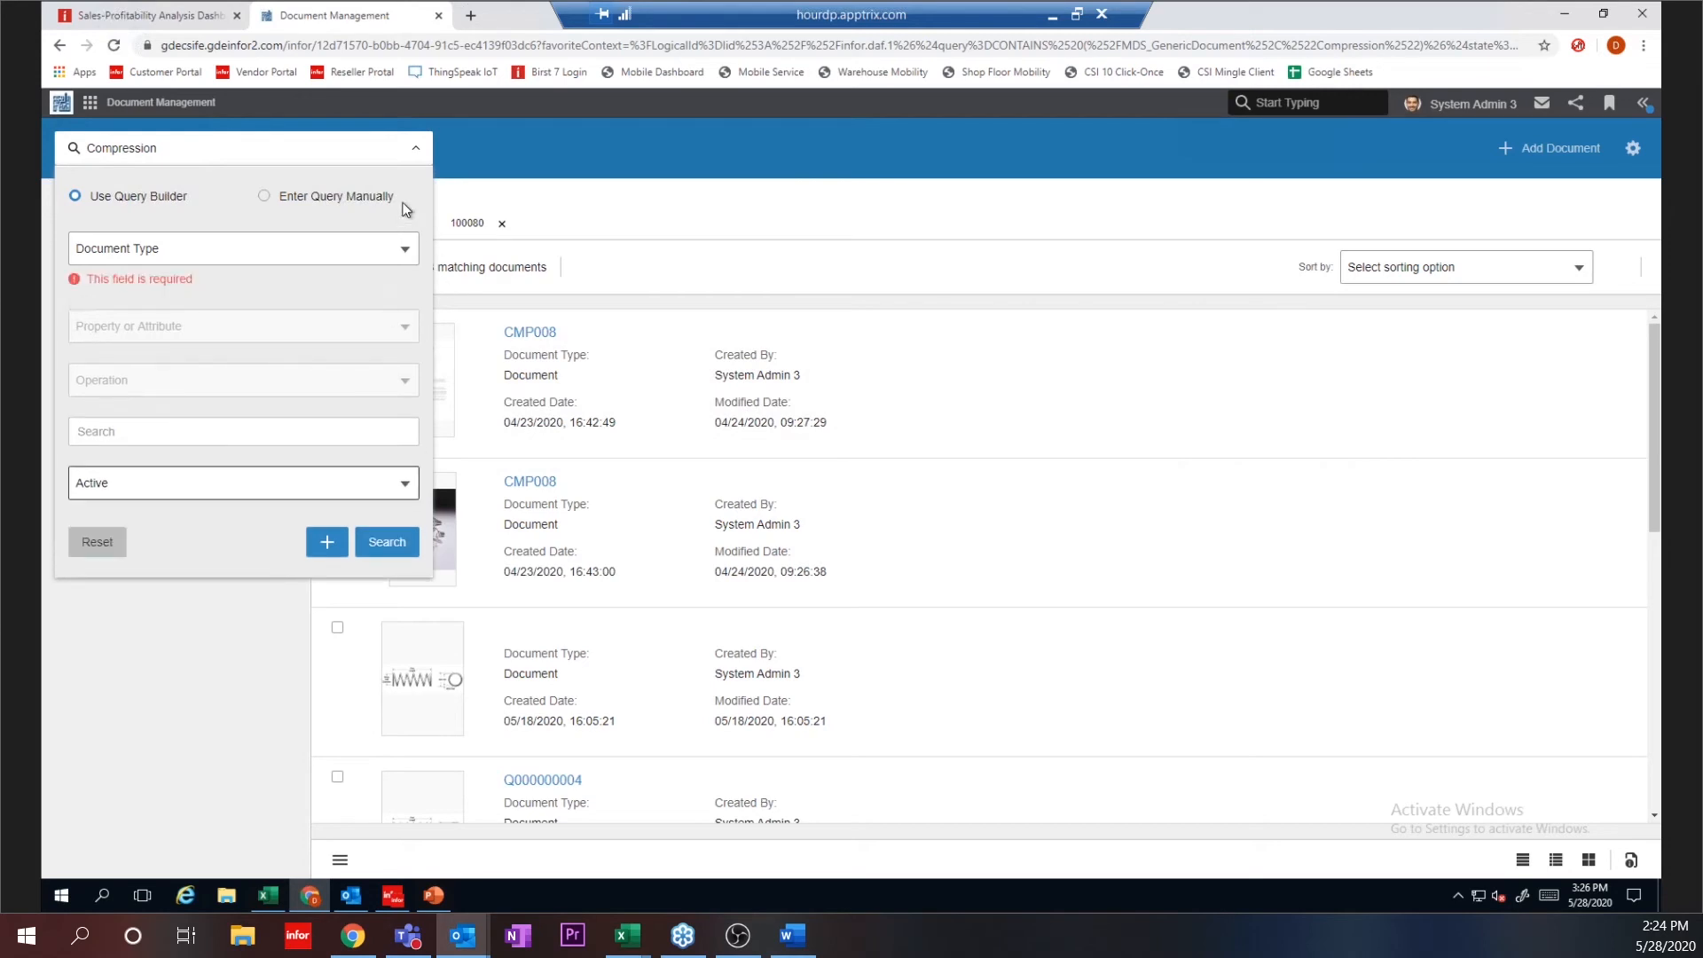
# Step: Return to the homepage and open the Ming.le Context-Sensitive/Related Info demonstration
pyautogui.click(66, 105)
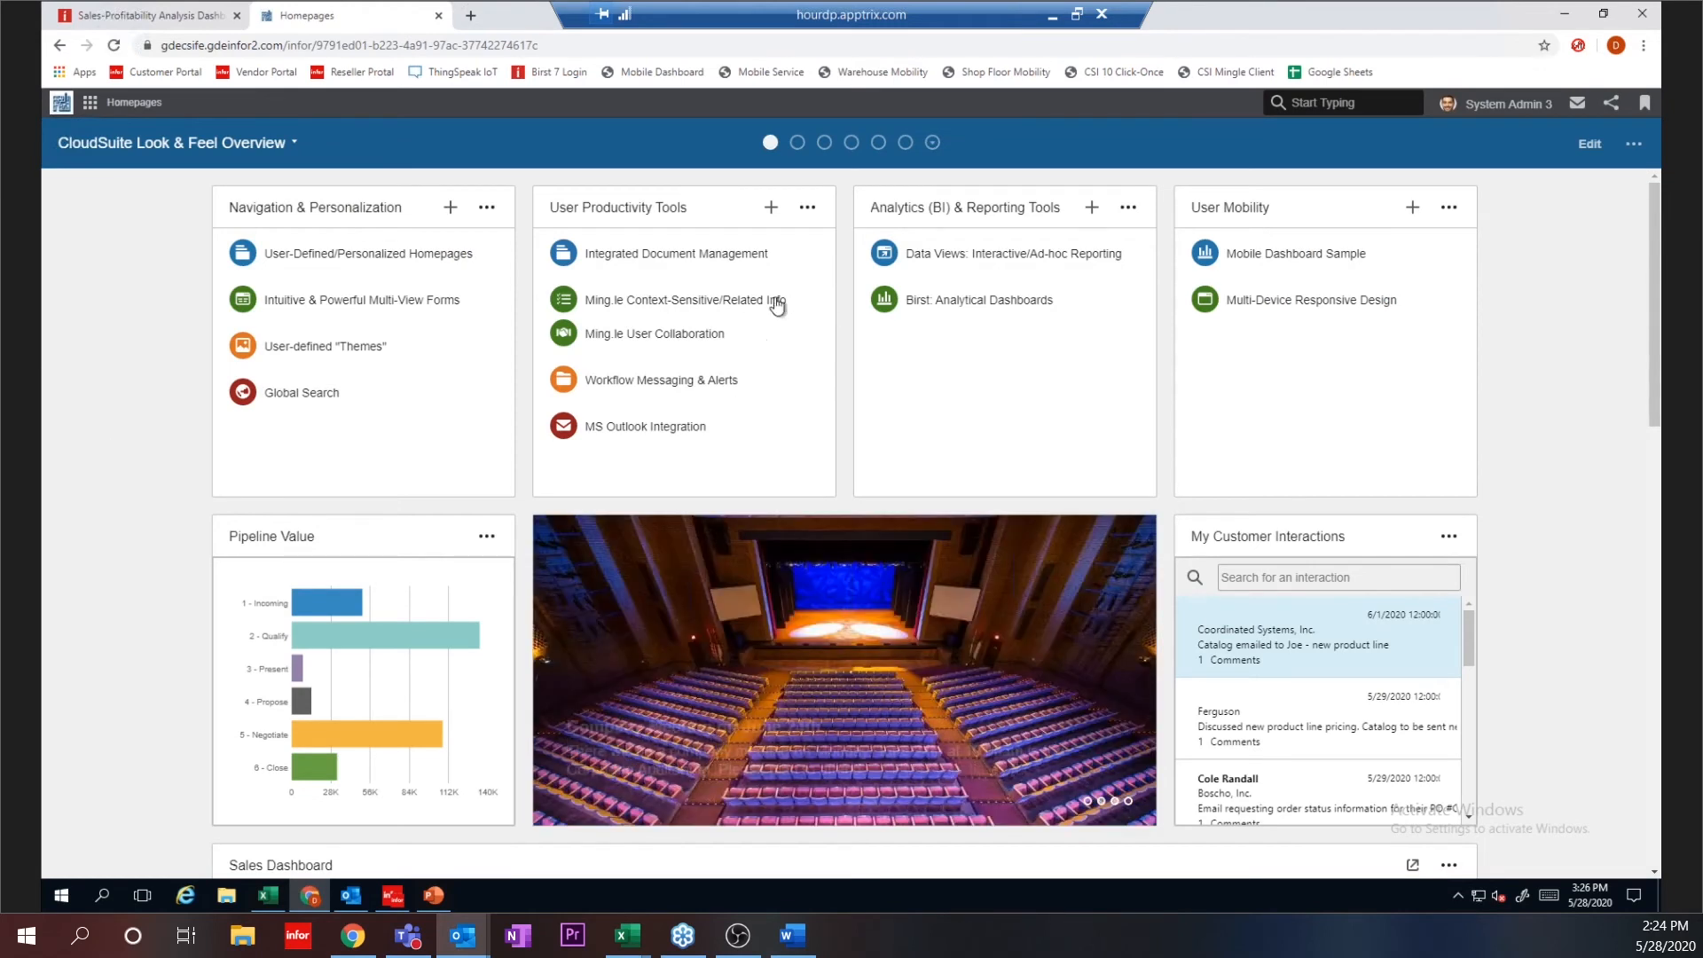
pyautogui.click(725, 303)
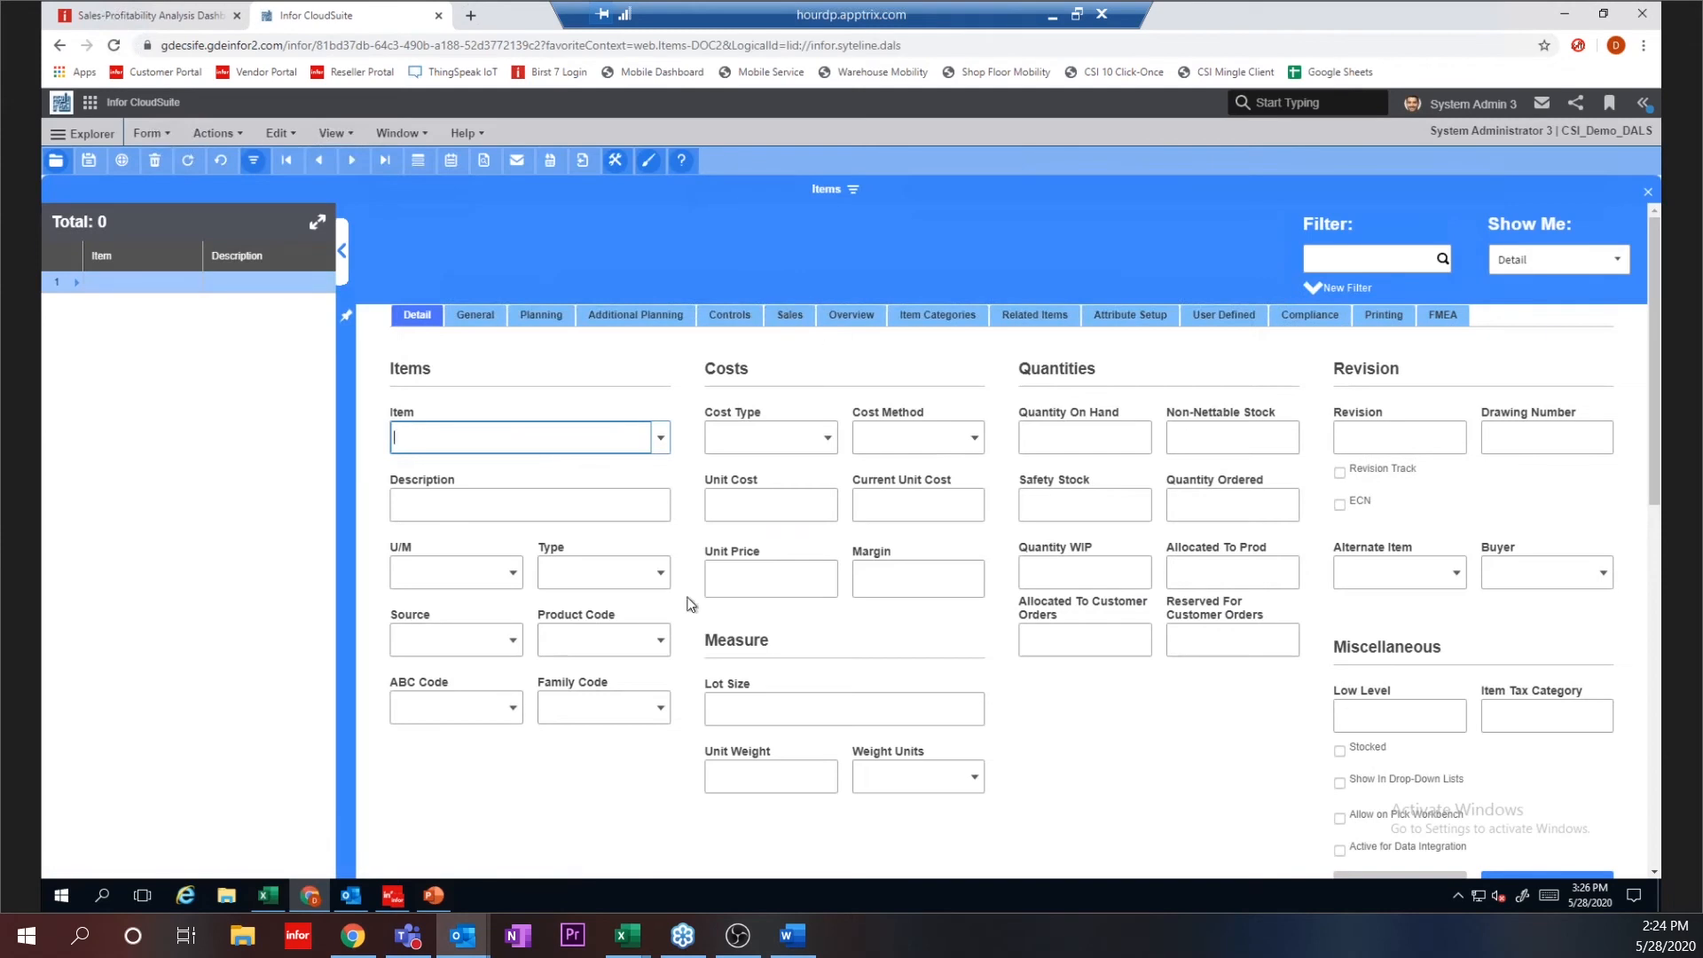
# Step: Filter the Items form to the records with family code GWS
pyautogui.click(595, 707)
pyautogui.write('gws')
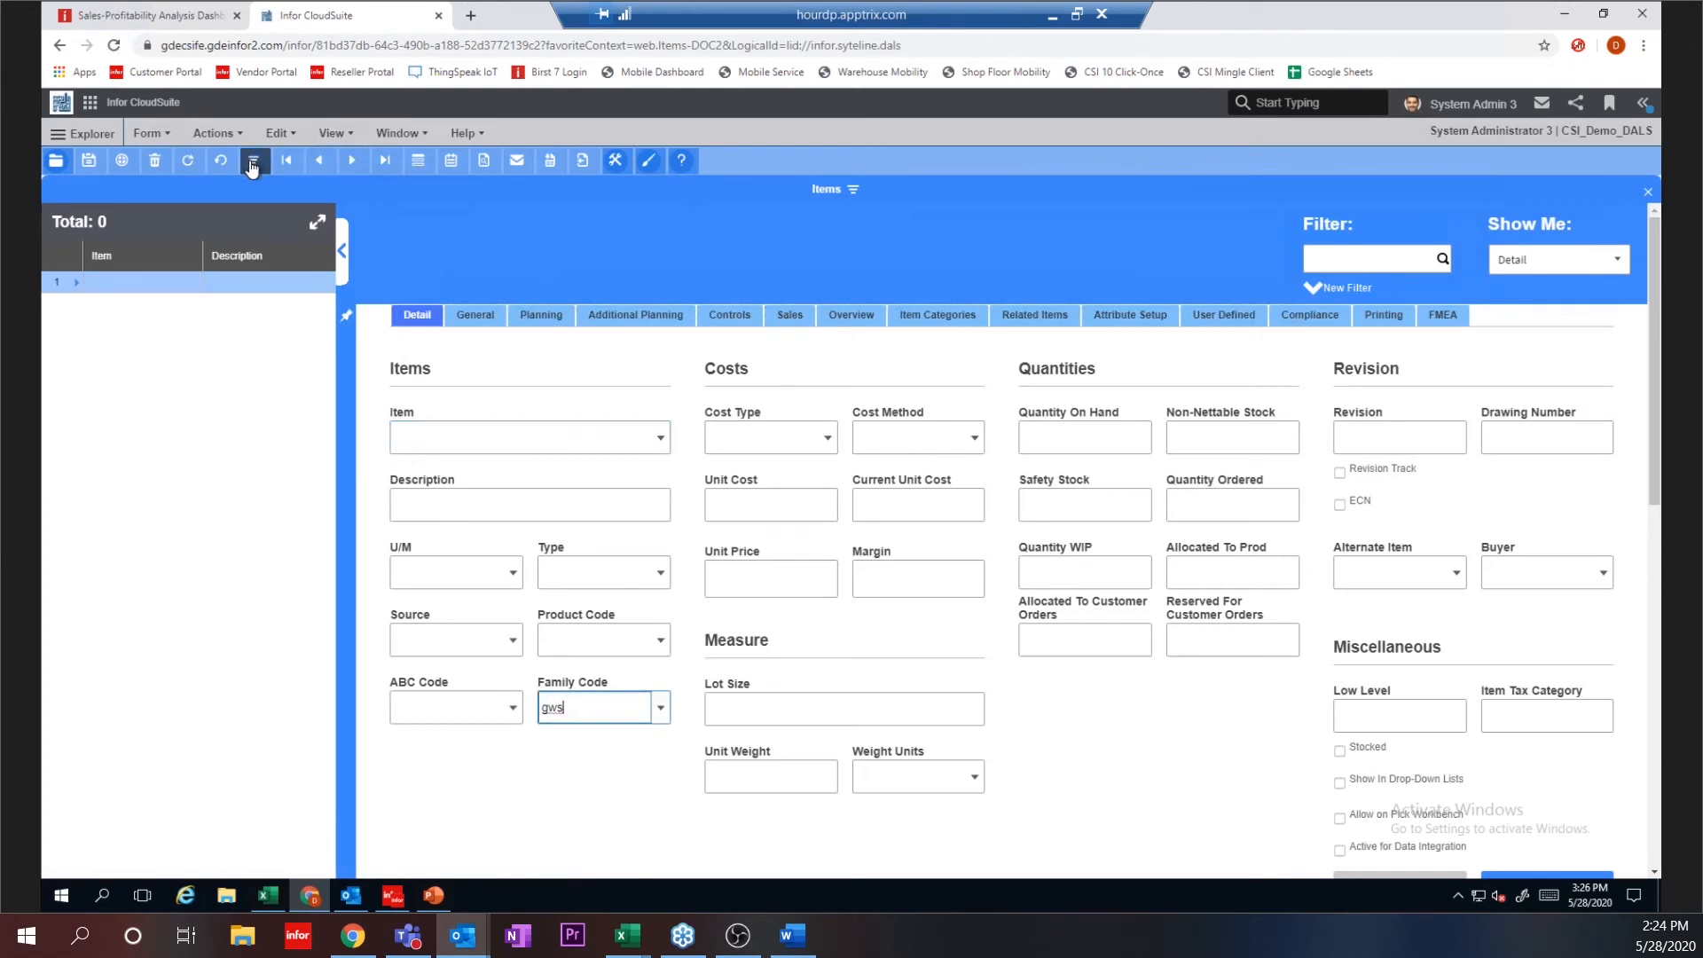
pyautogui.click(267, 164)
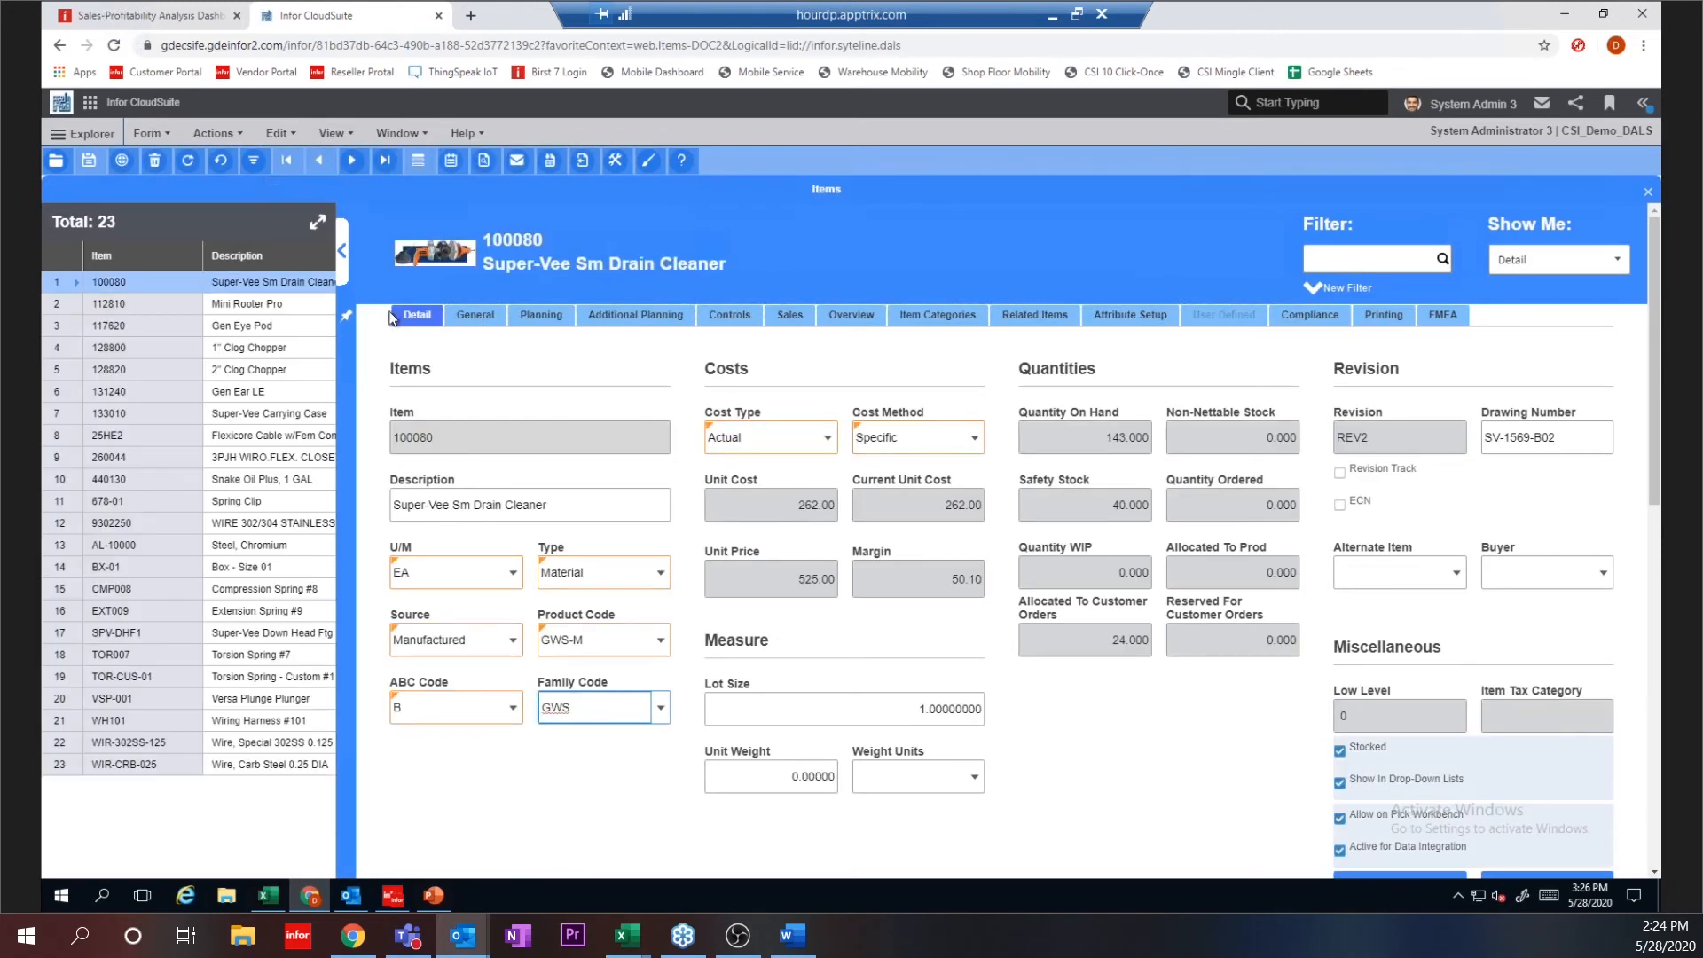
# Step: Page through the related documents of items 100080 and 112810, and hide the Related Information pane
pyautogui.click(1643, 104)
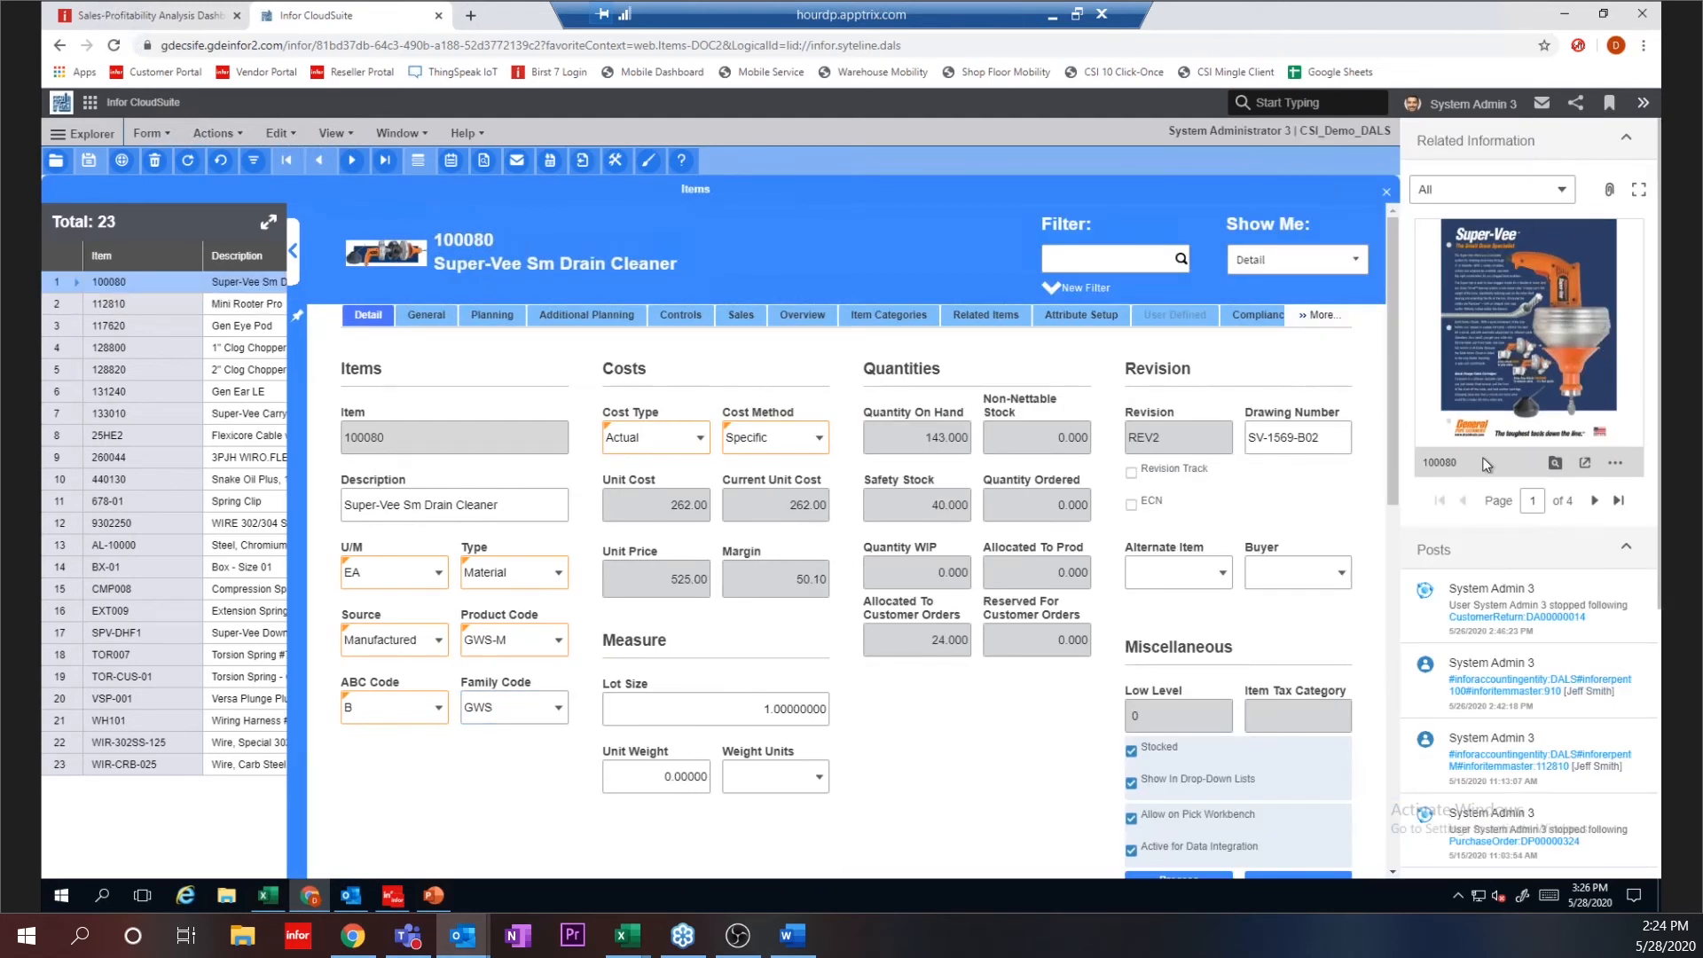
pyautogui.click(1594, 500)
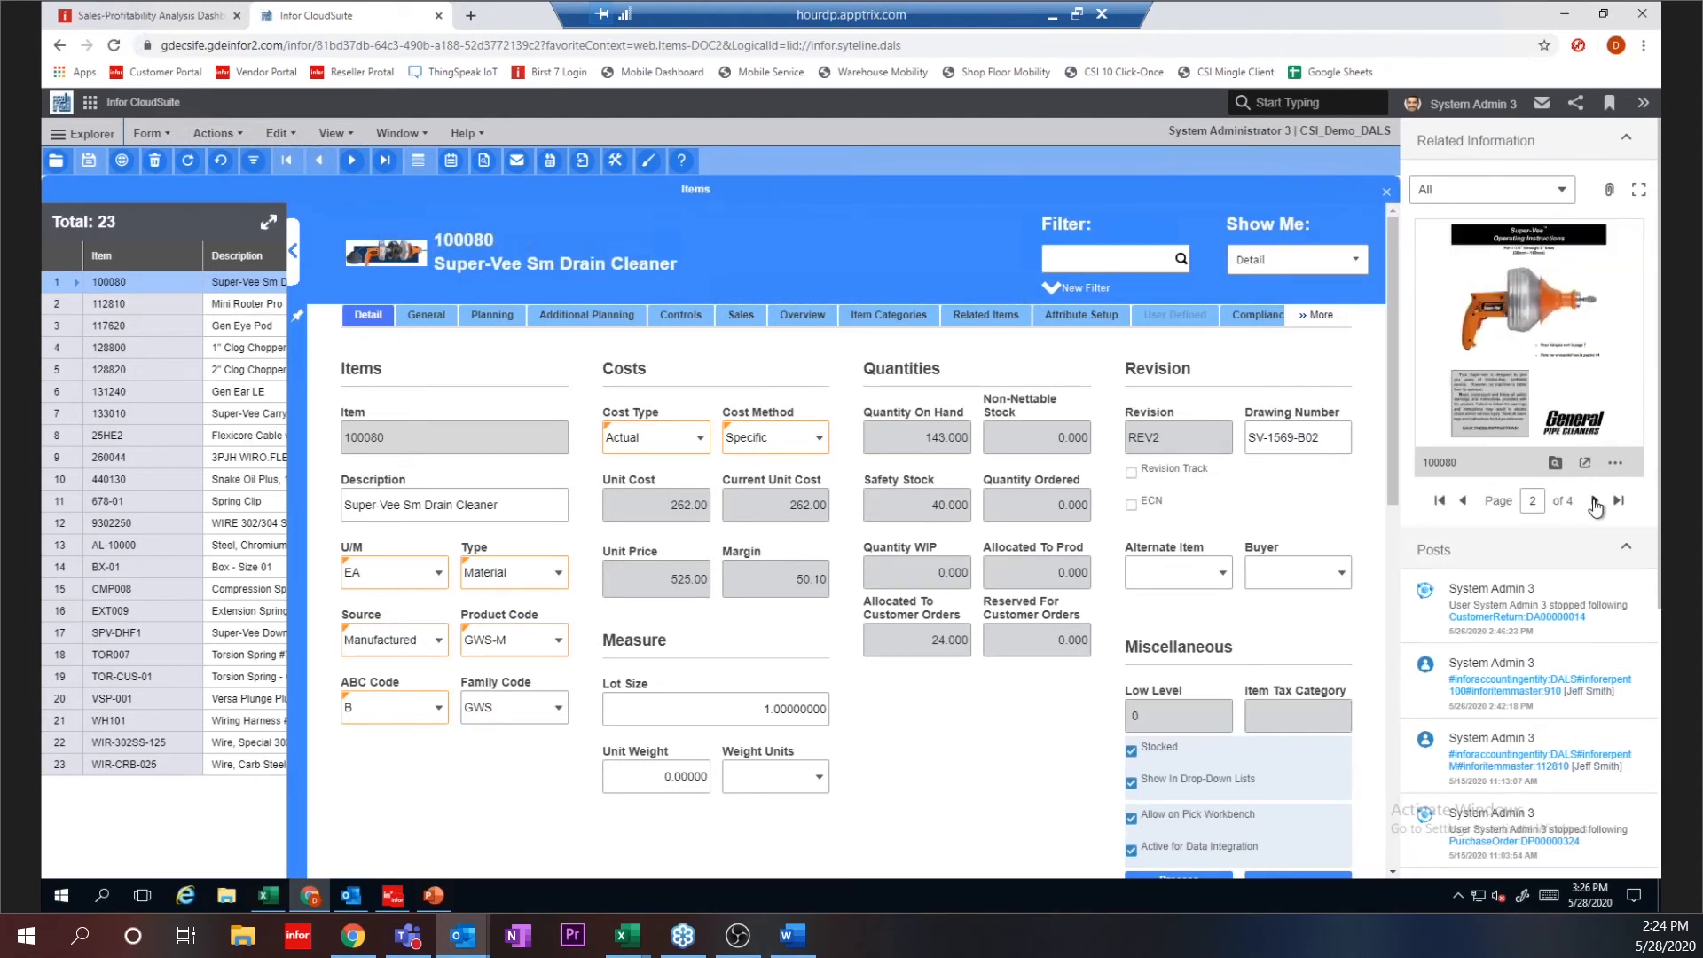
pyautogui.click(145, 306)
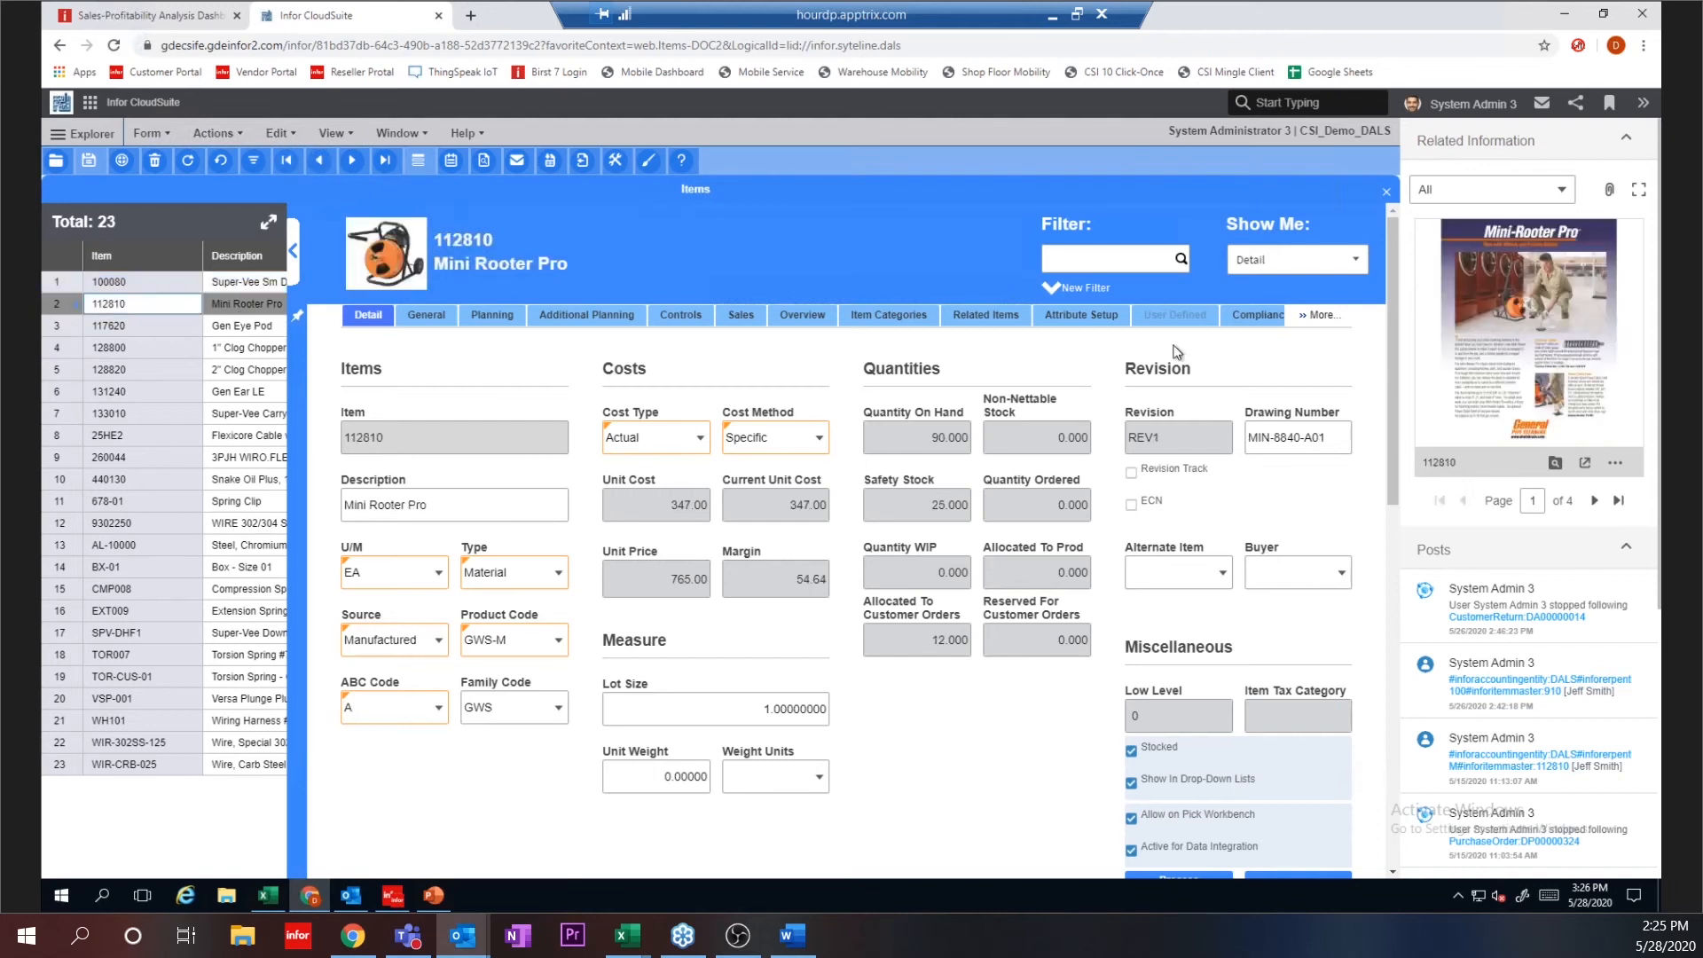
pyautogui.click(1594, 502)
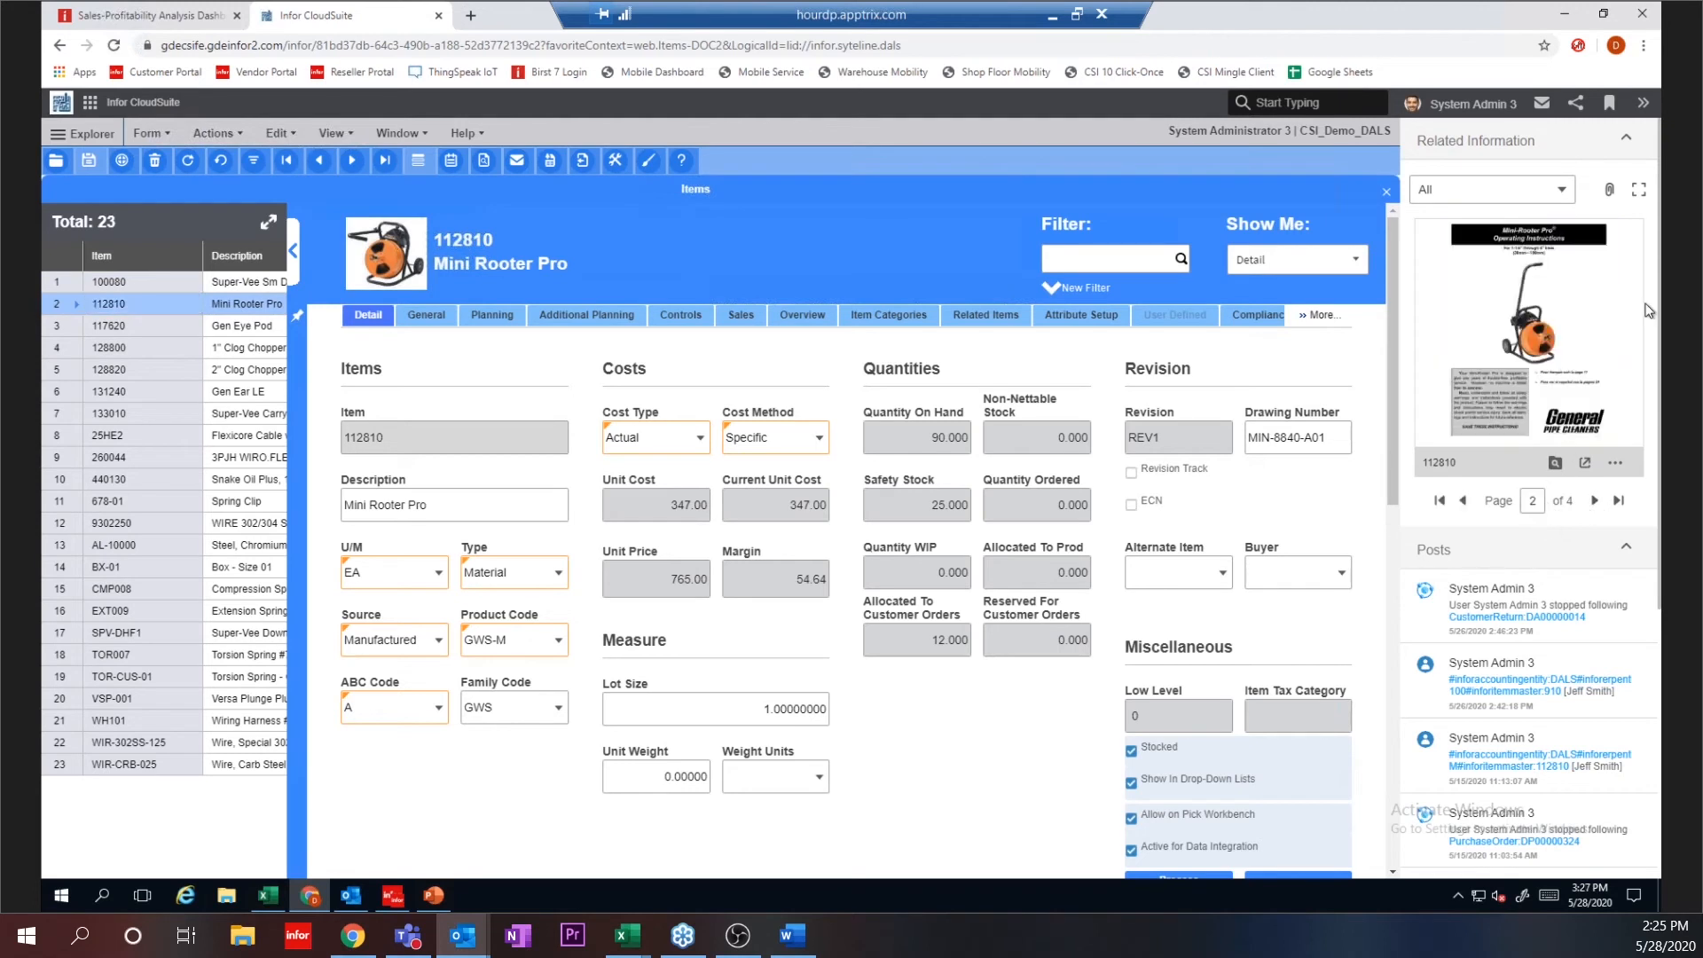
pyautogui.click(1644, 105)
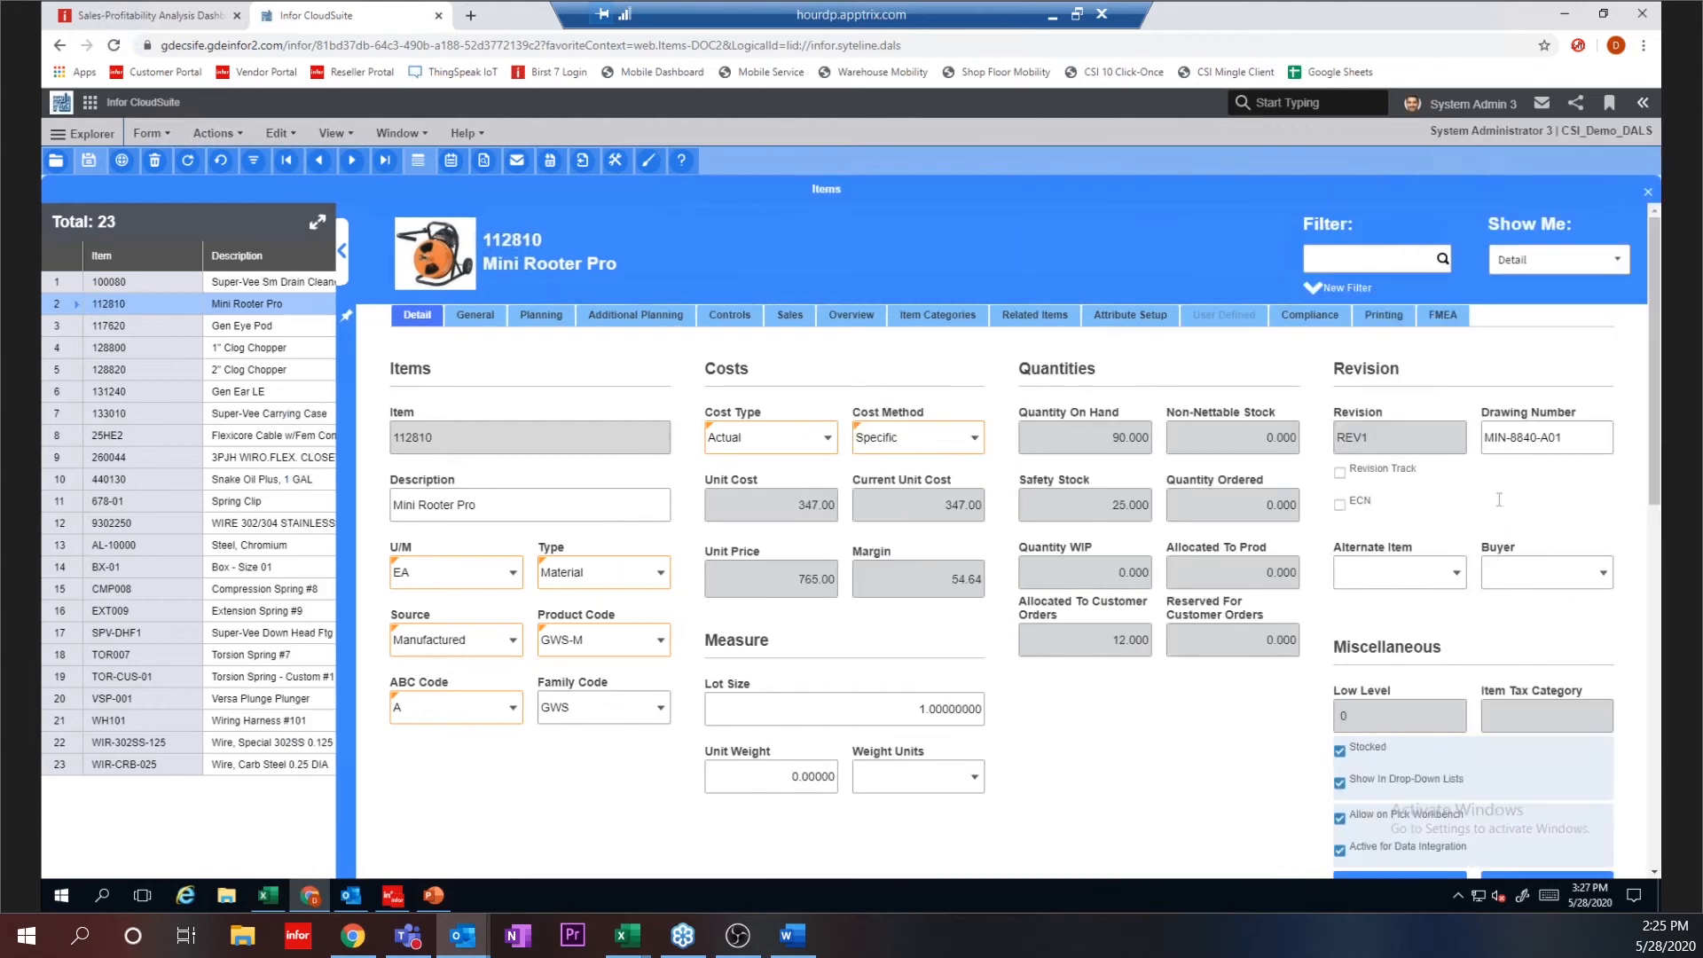
# Step: Open the Ferguson order in Customer Orders Quick Entry and page through its related documents to the sixth one
pyautogui.scroll(-5, 1647, 473)
pyautogui.click(1547, 384)
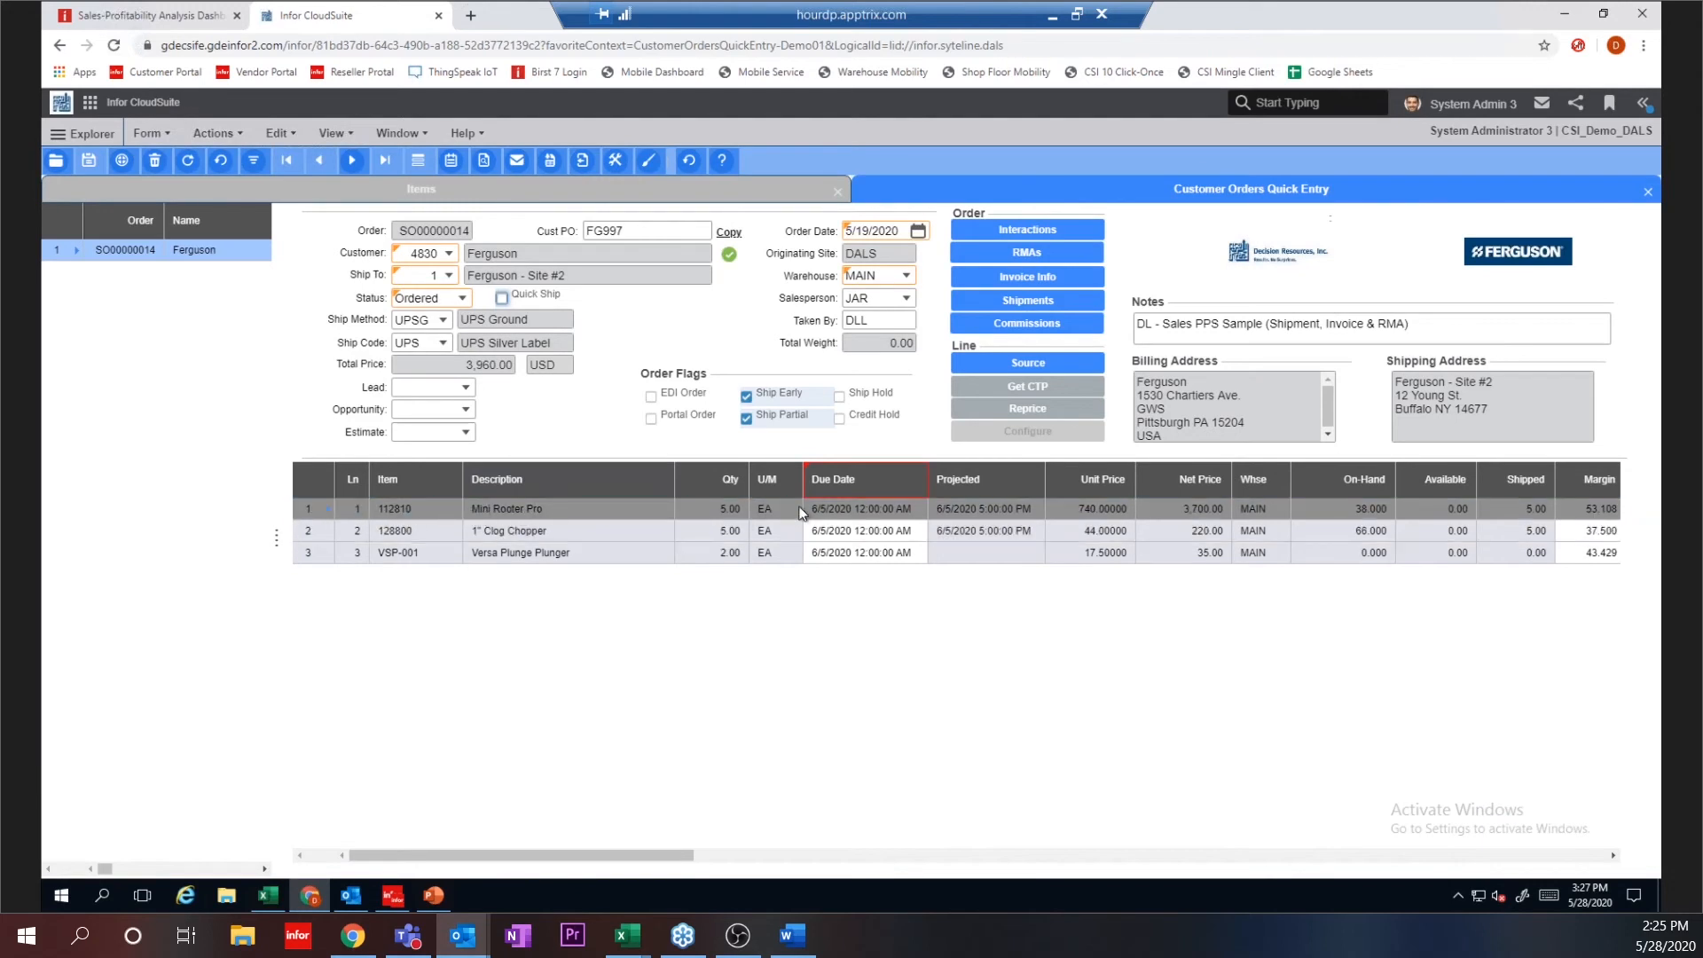
pyautogui.click(1520, 236)
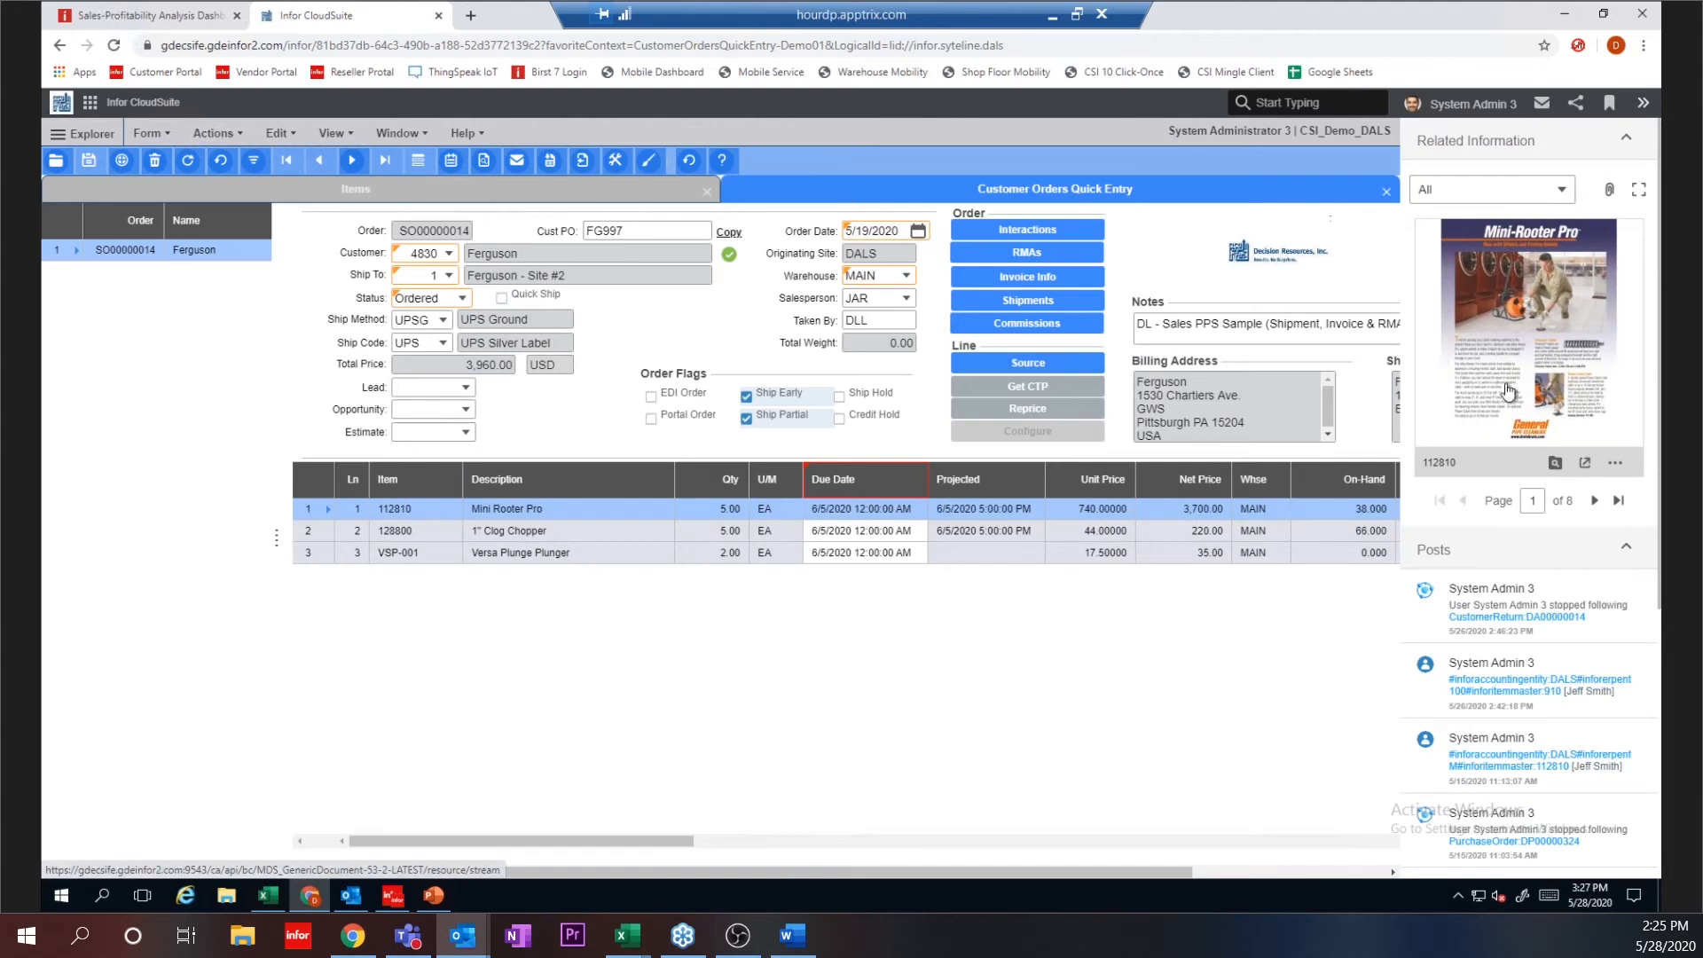
pyautogui.click(1595, 501)
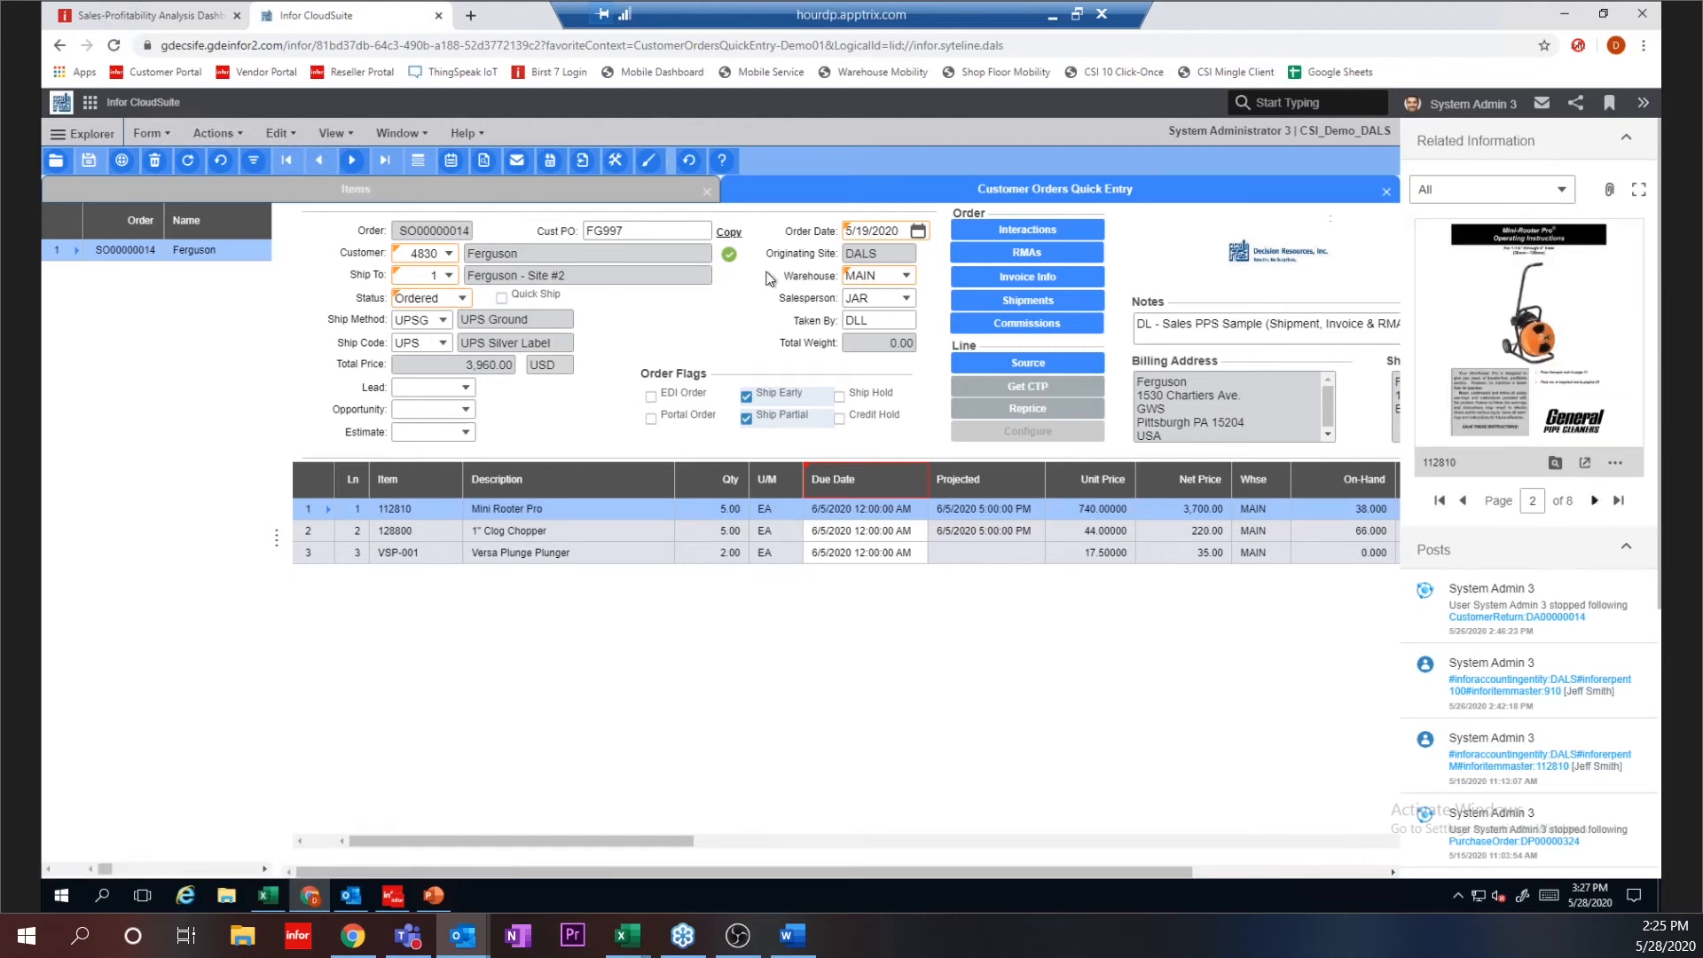
pyautogui.click(1595, 503)
pyautogui.click(1595, 503)
pyautogui.click(1595, 503)
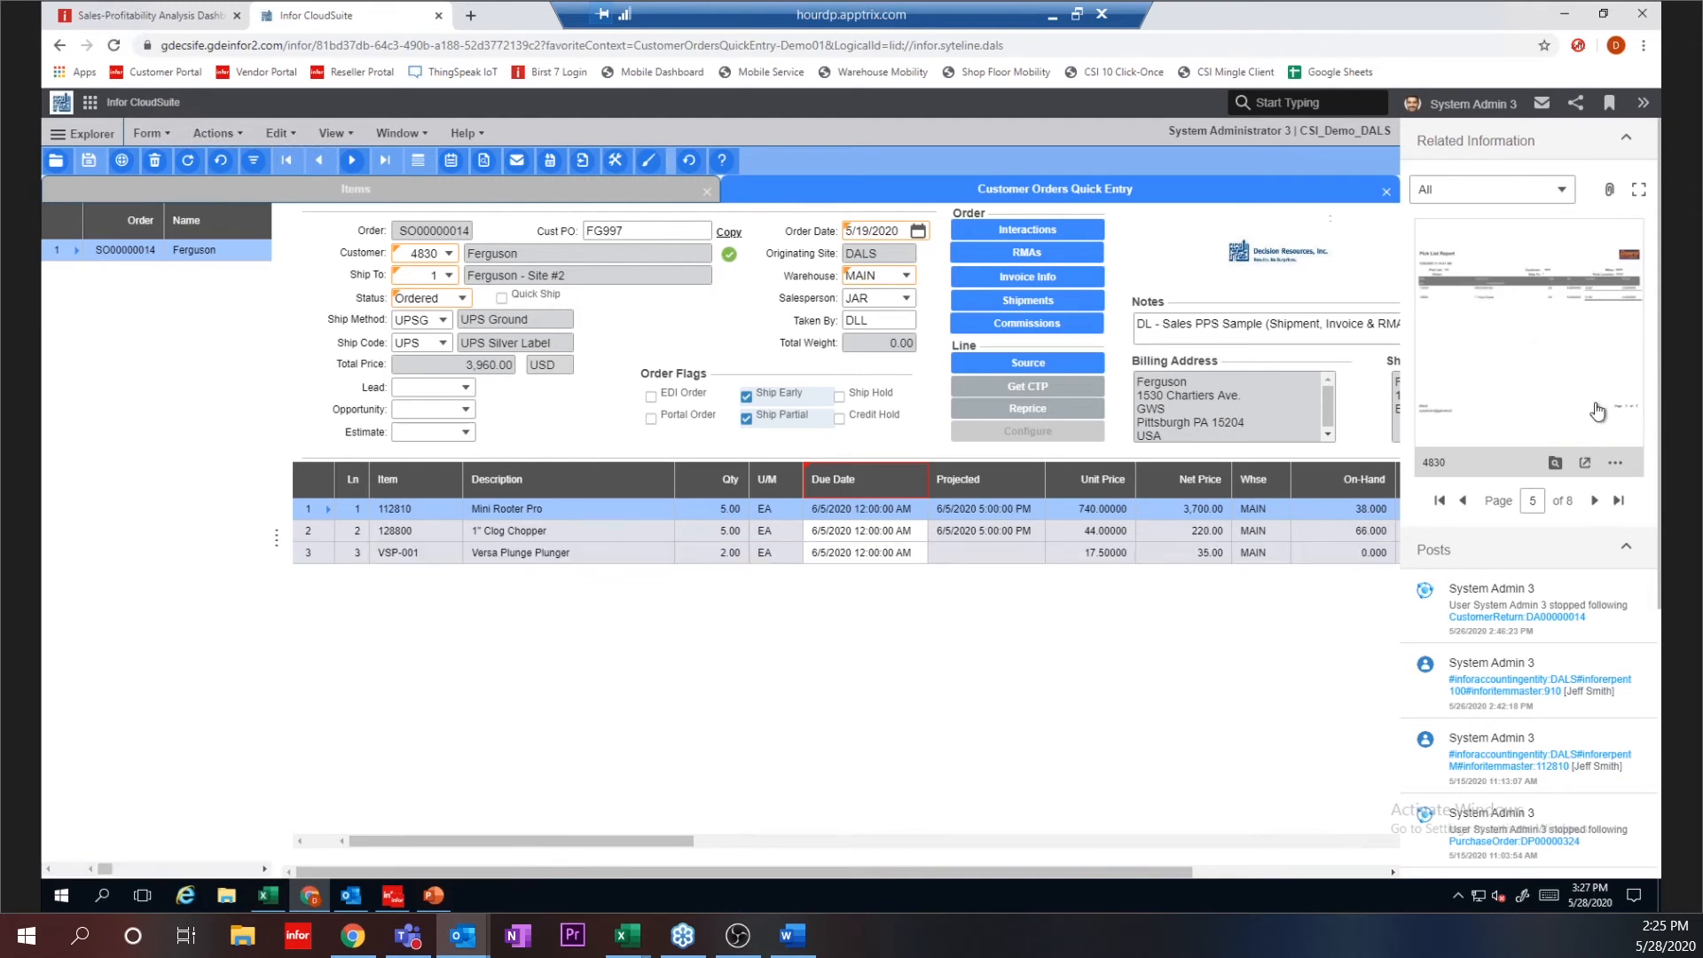
pyautogui.click(1595, 503)
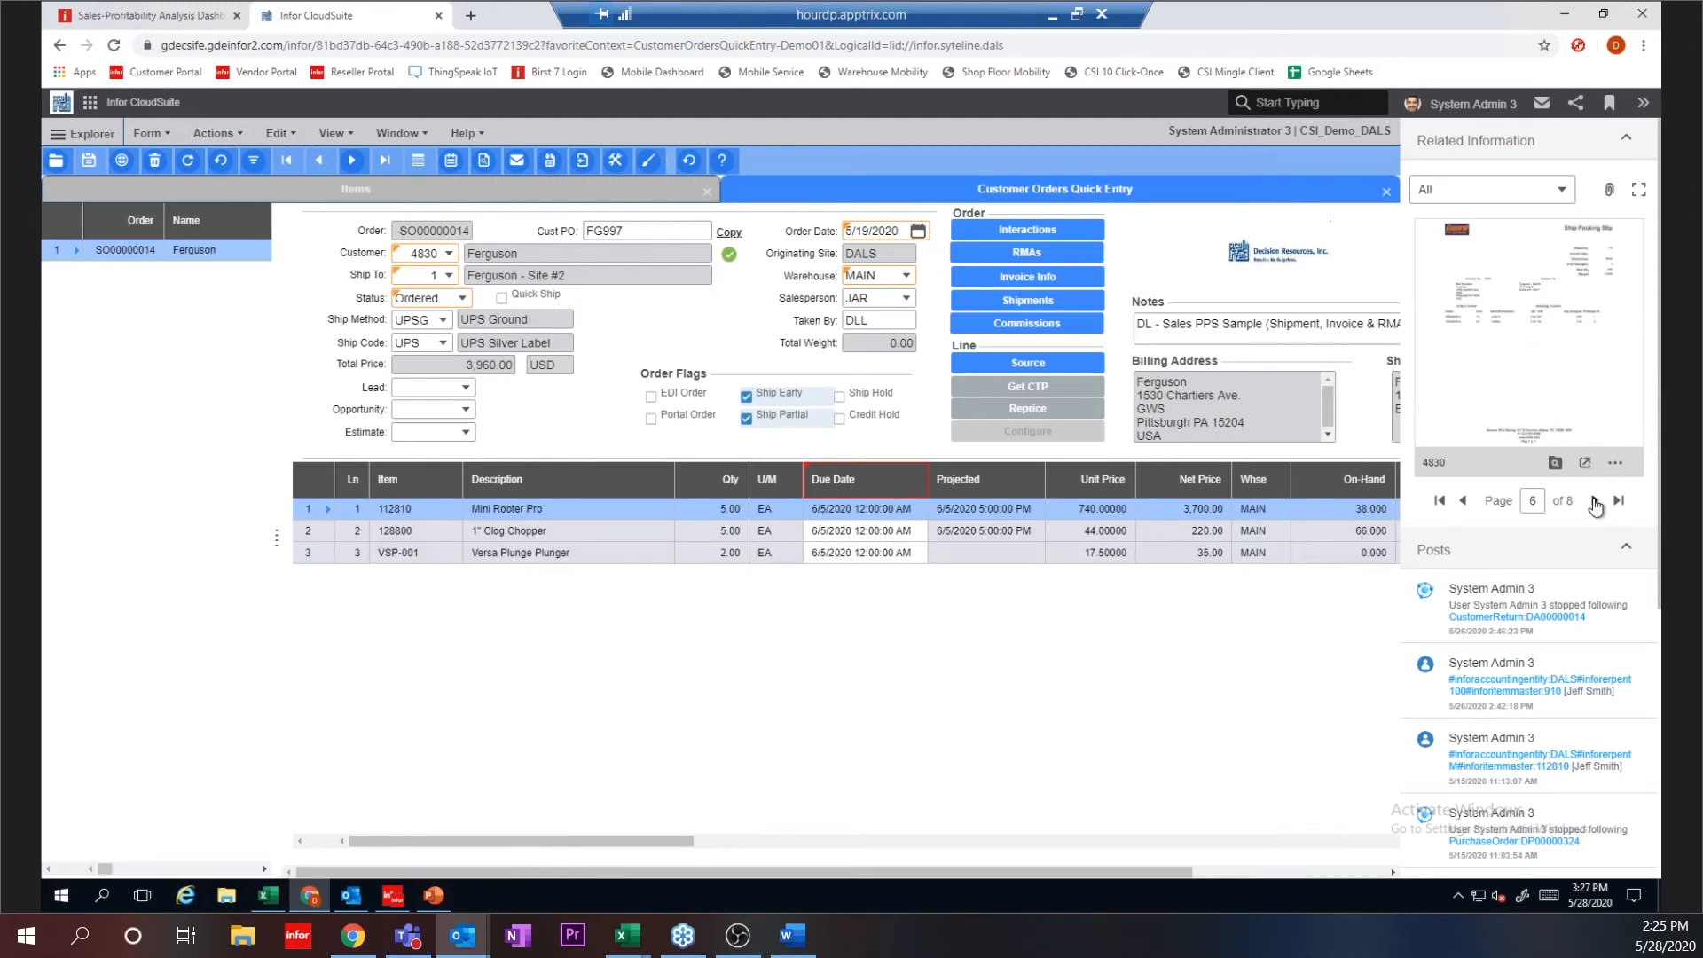
# Step: View the order's ship packing slip at full size, and close it along with the order and Items forms
pyautogui.click(1512, 335)
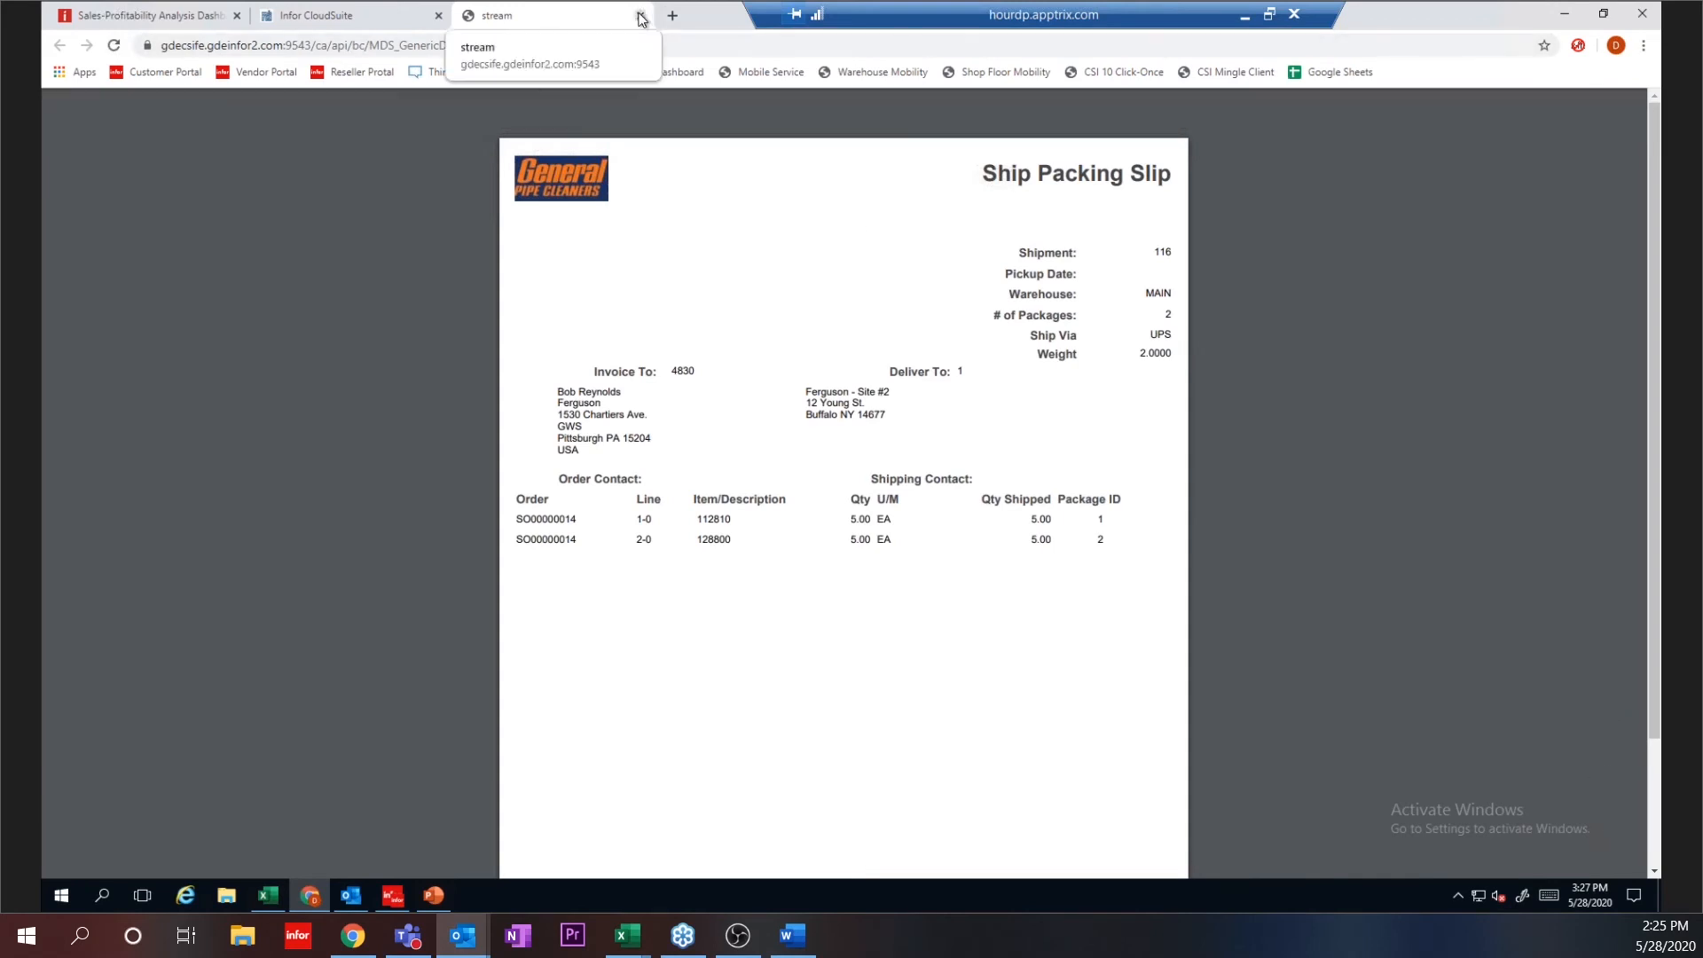
pyautogui.hotkey('ctrl', 'w')
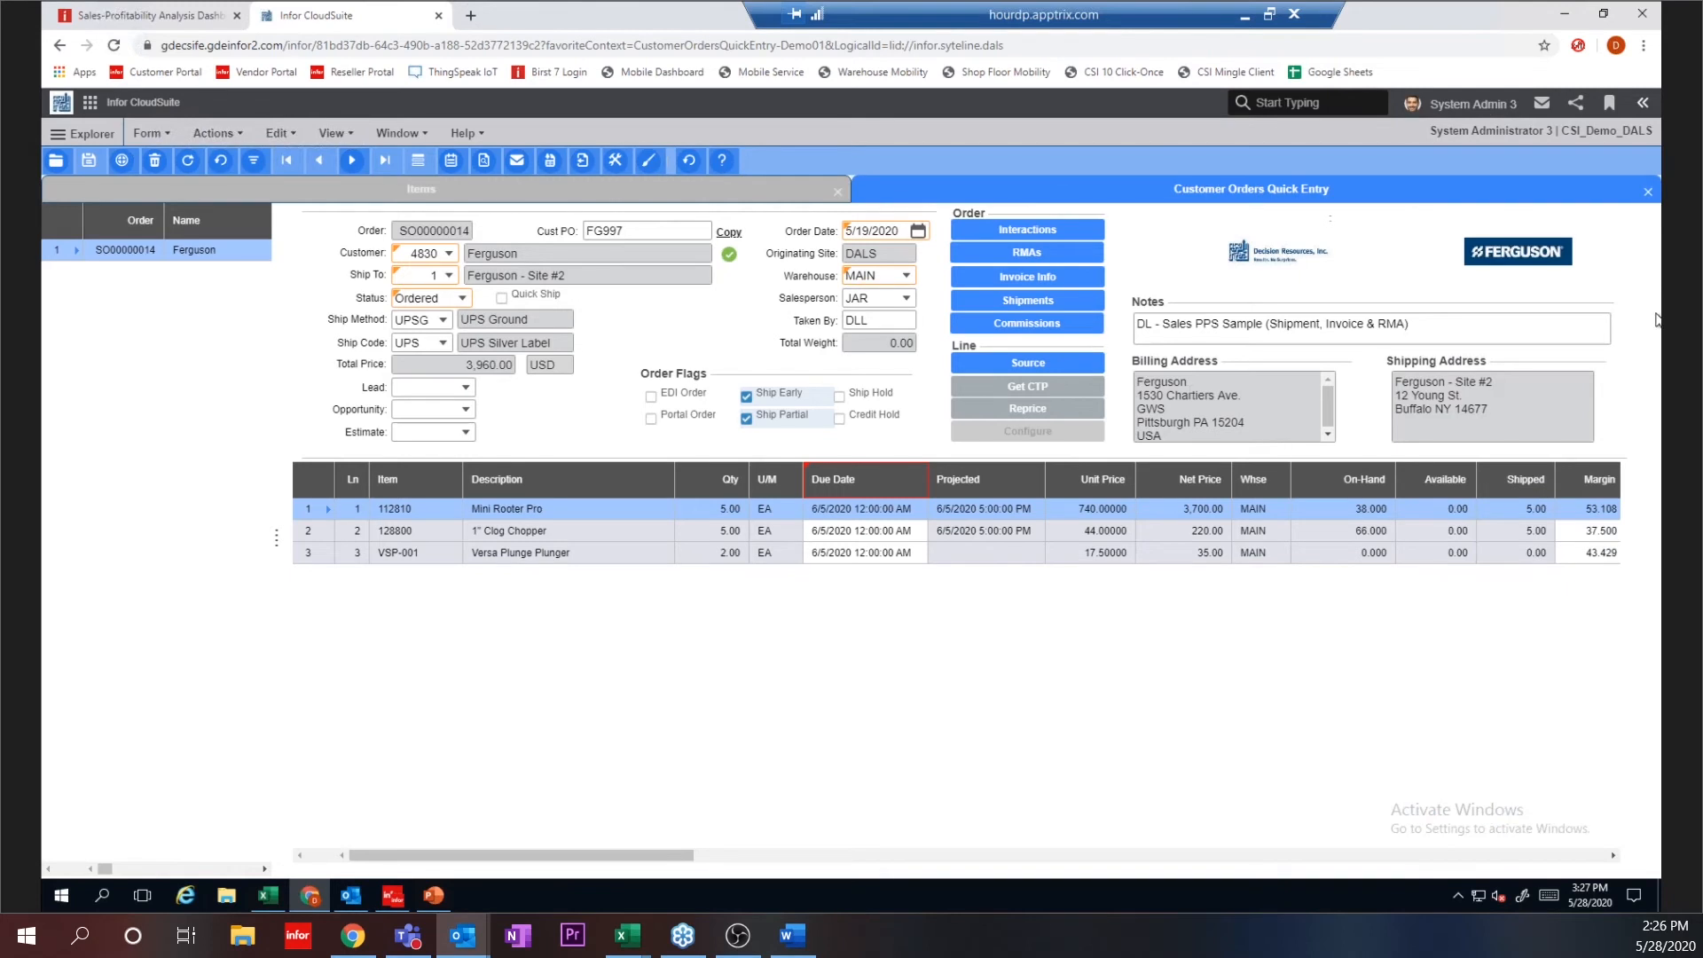
pyautogui.click(1649, 194)
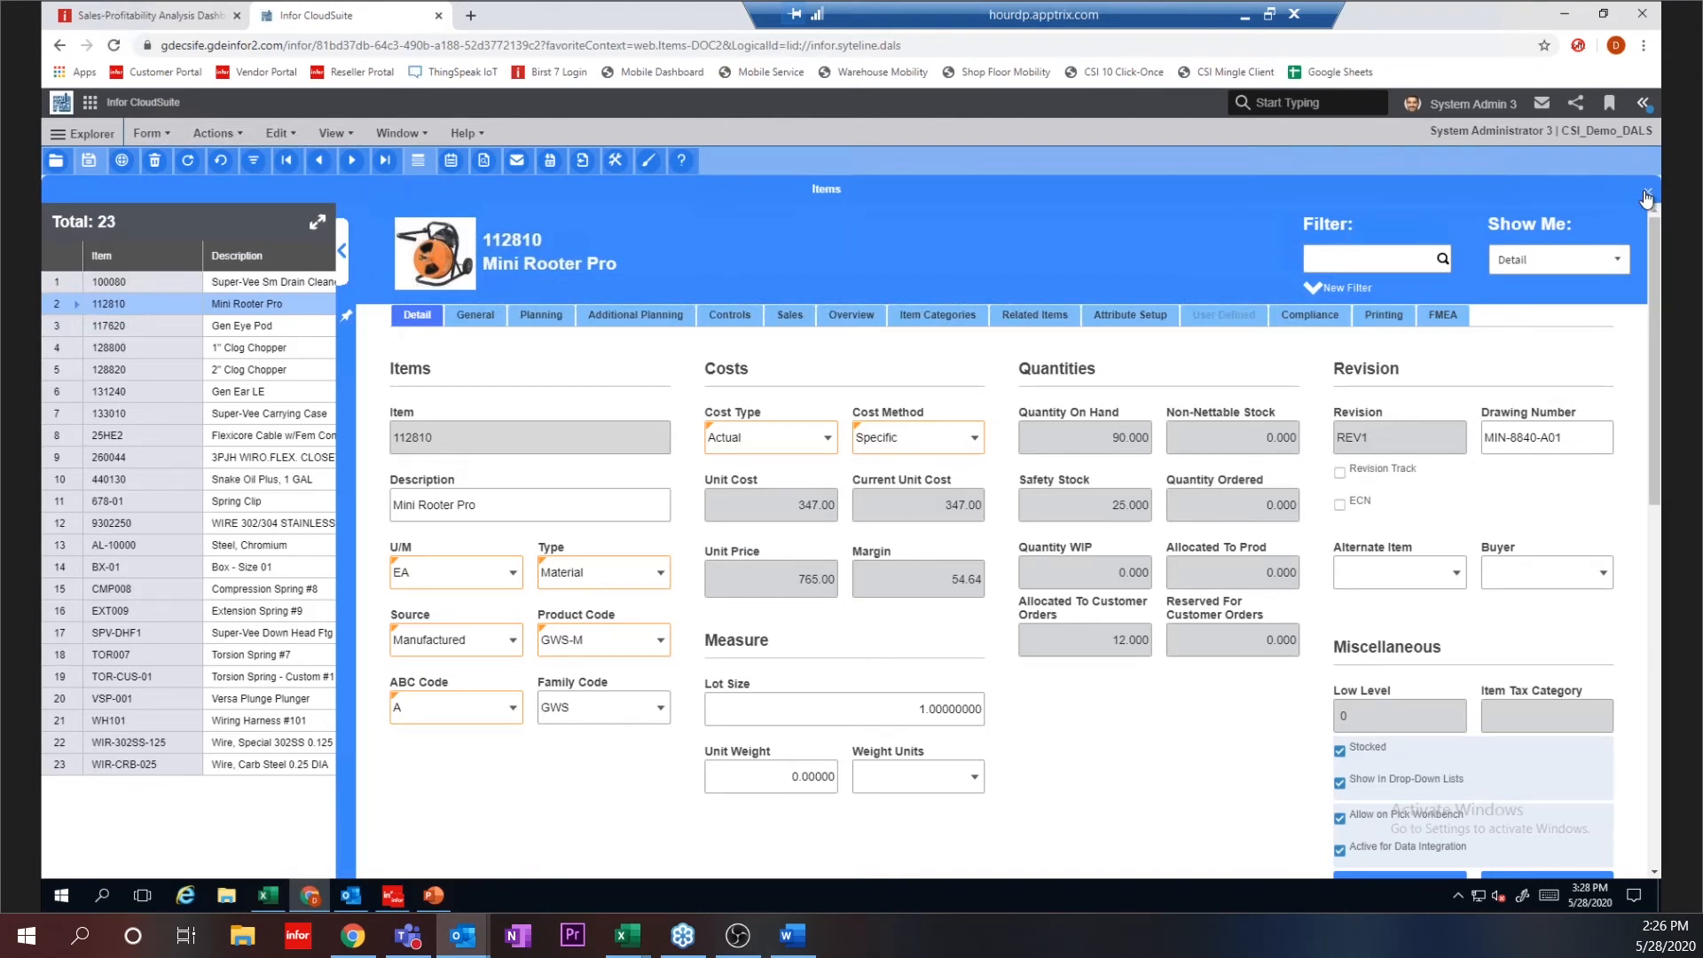
pyautogui.click(1645, 197)
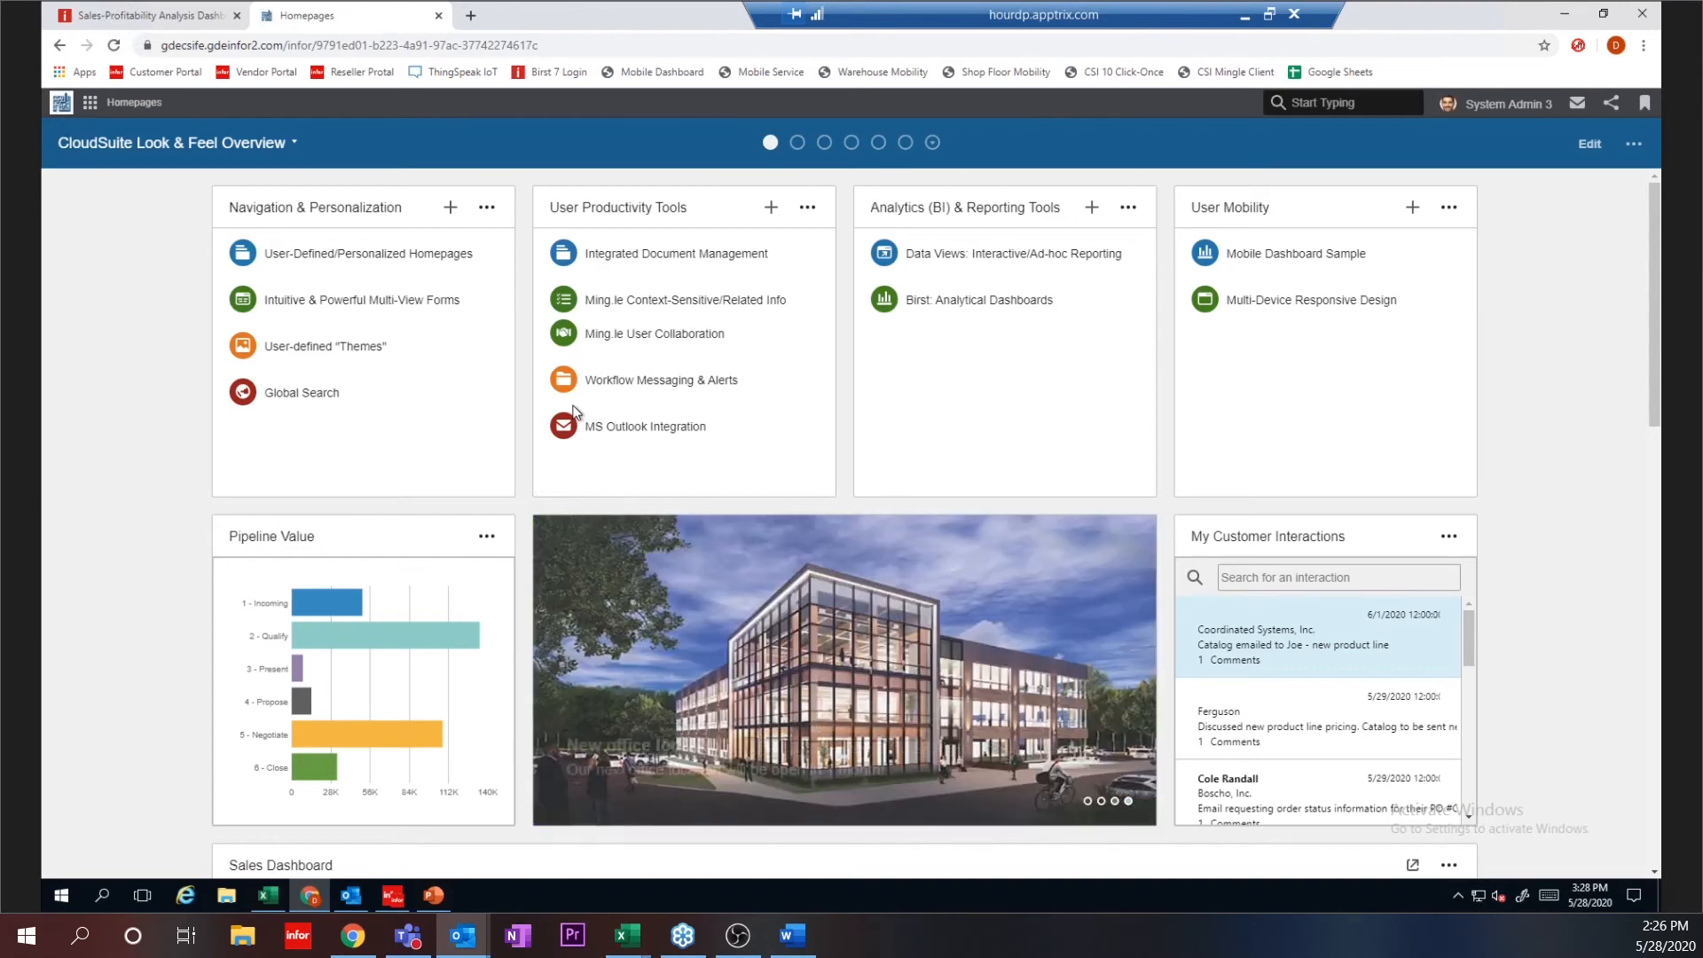
# Step: In the Ming.le User Collaboration feed, view the drawing attached to the Item 910 post and open the linked item record
pyautogui.click(639, 337)
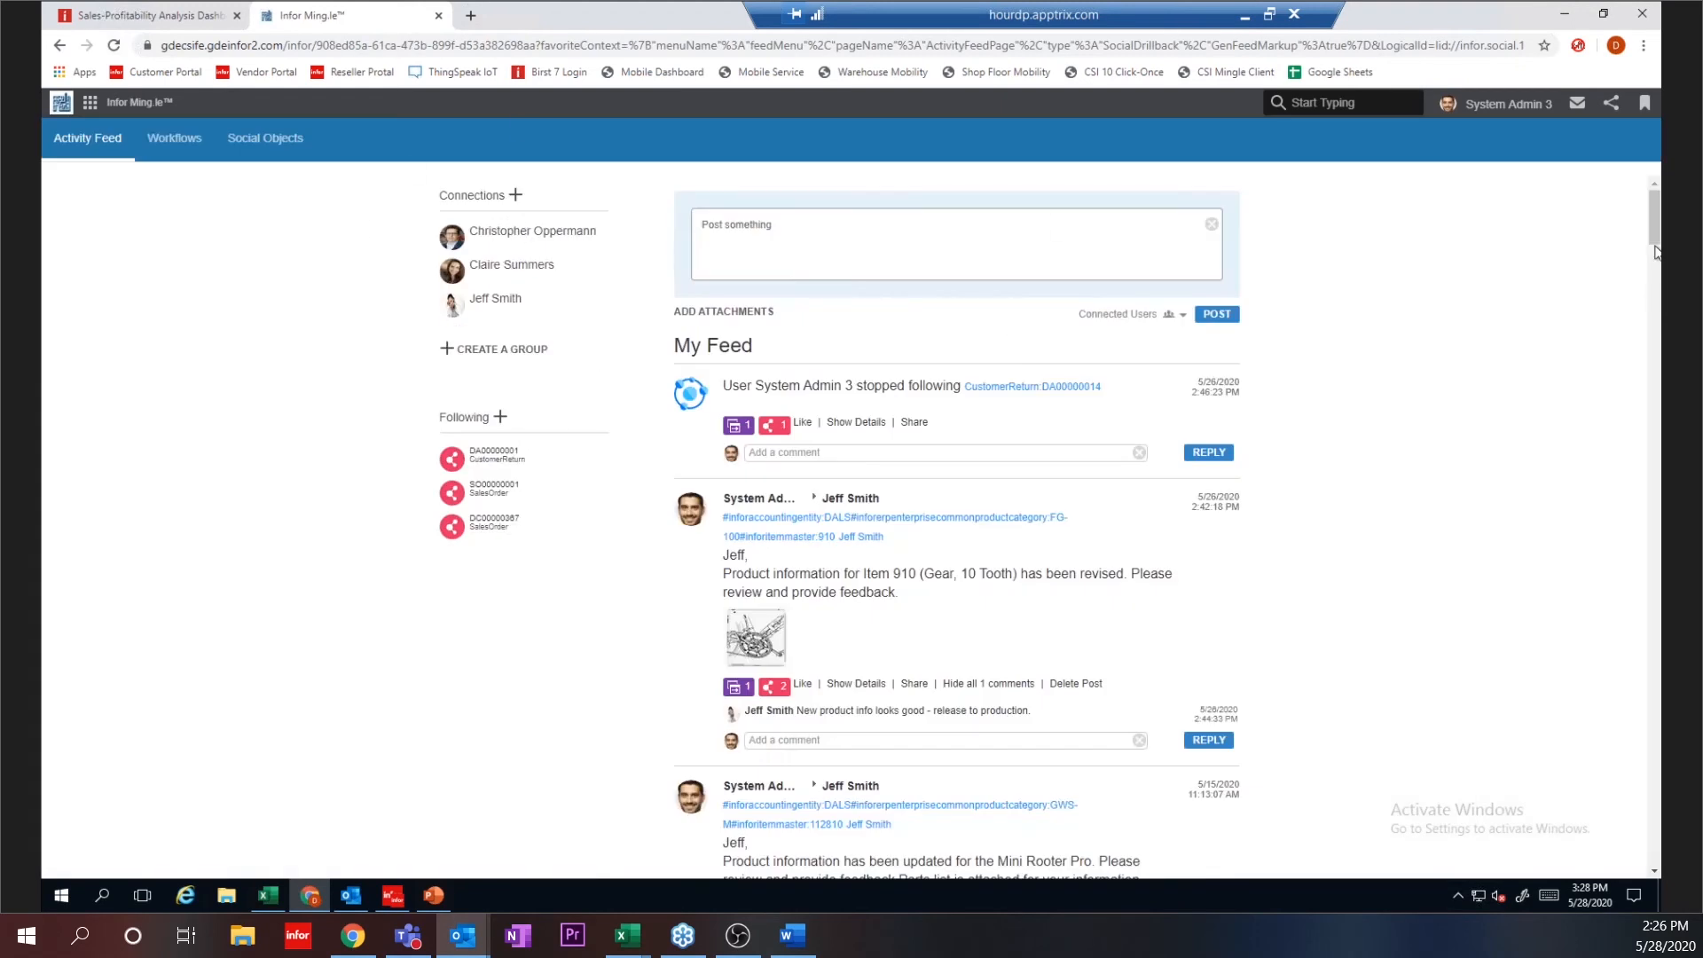
pyautogui.moveTo(1656, 227); pyautogui.dragTo(1657, 251)
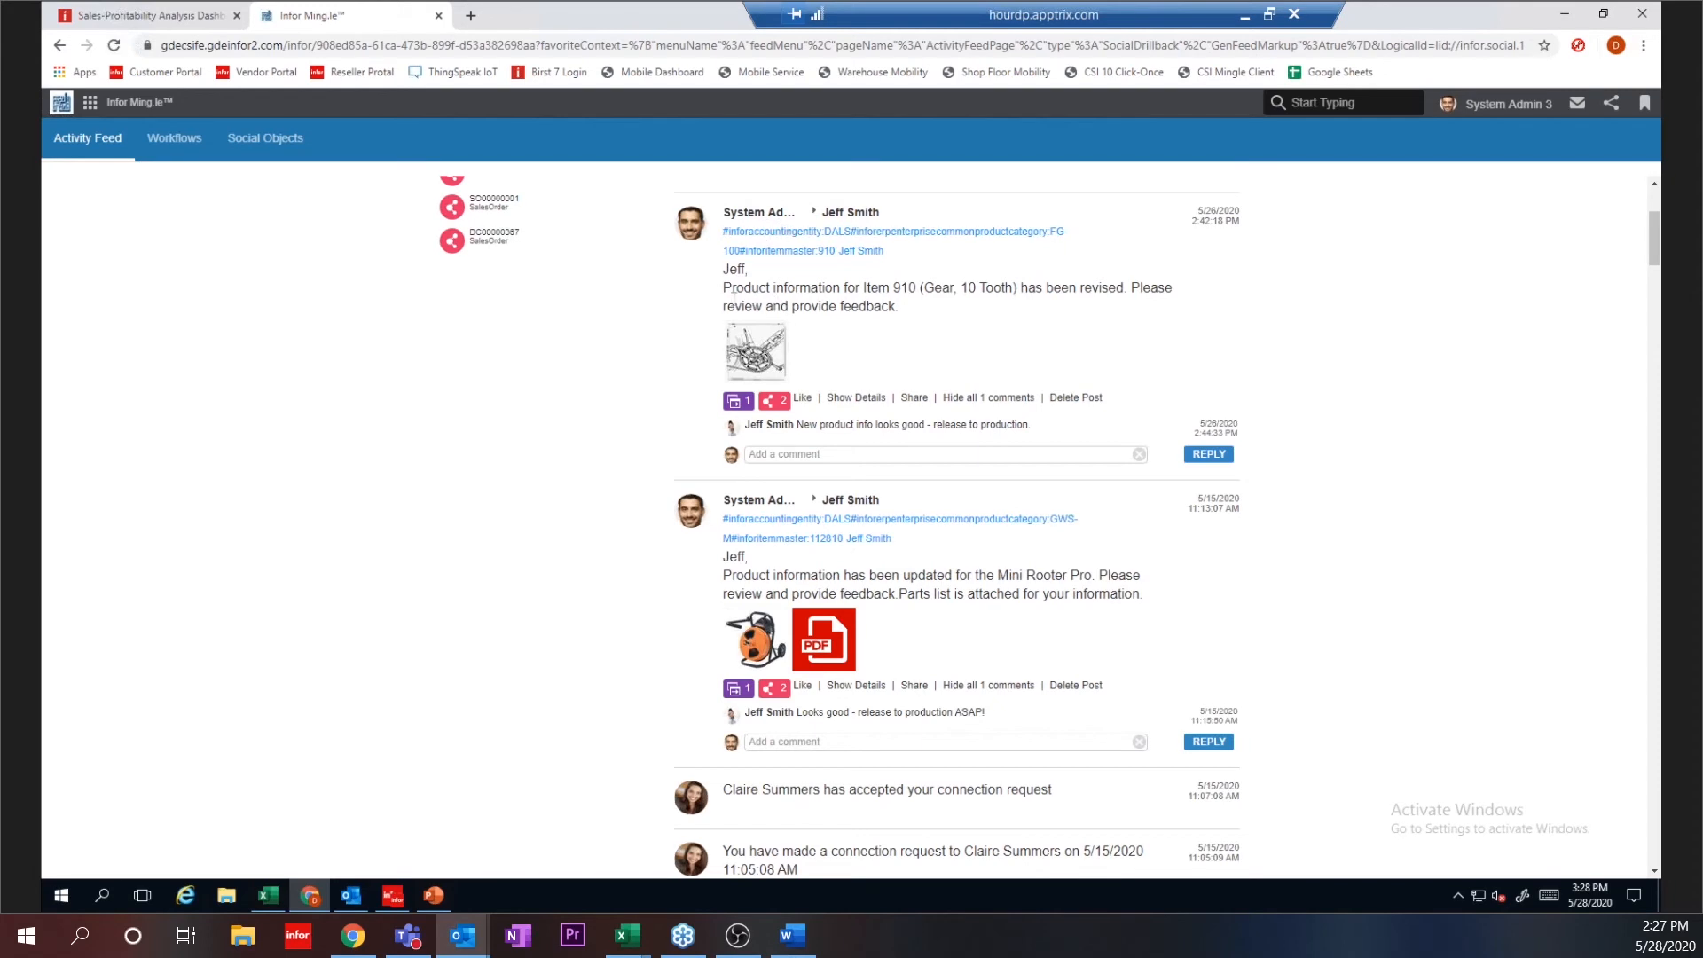
pyautogui.click(761, 368)
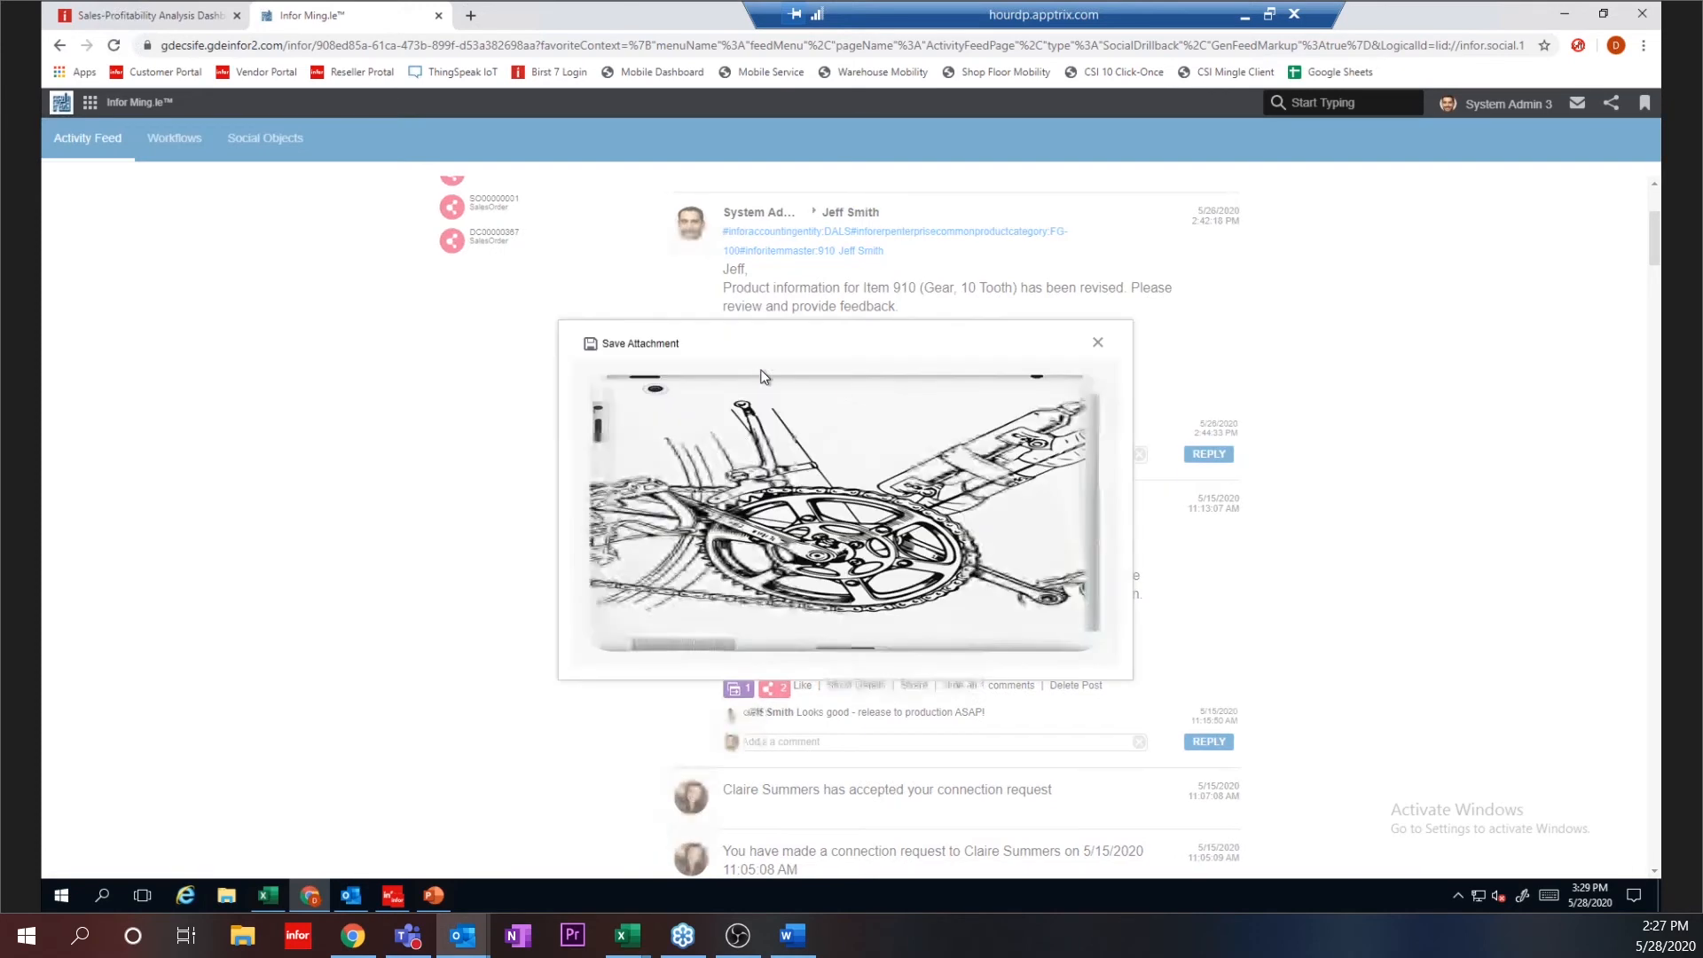
pyautogui.click(1097, 344)
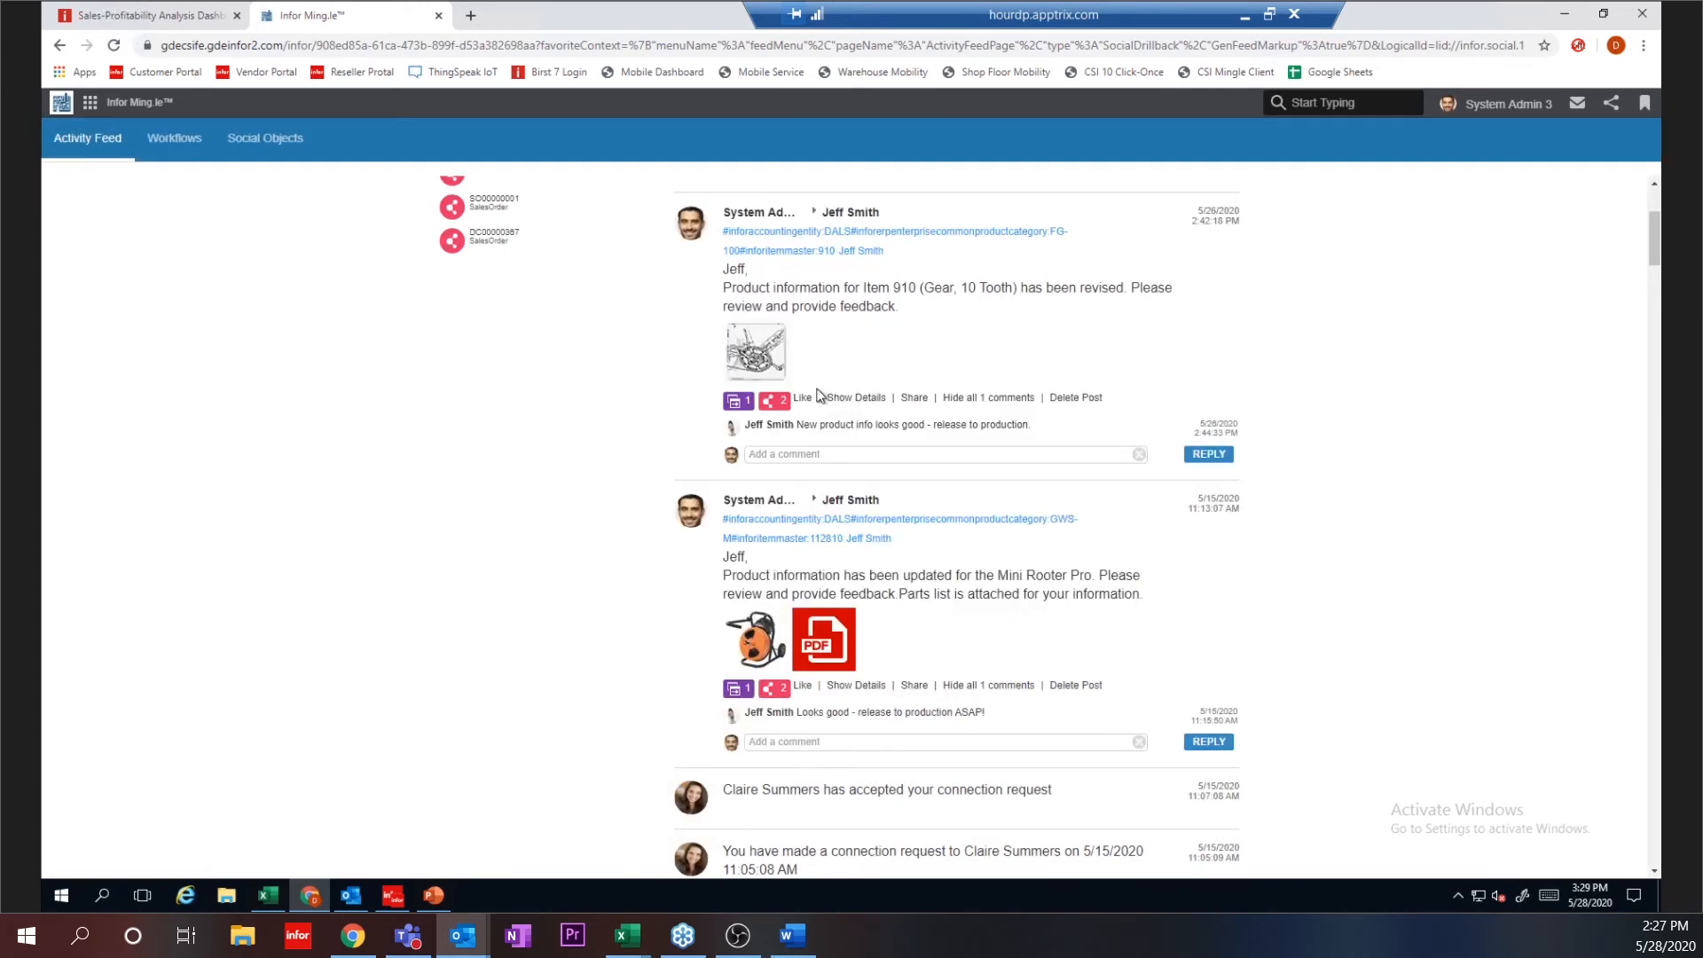
pyautogui.click(735, 404)
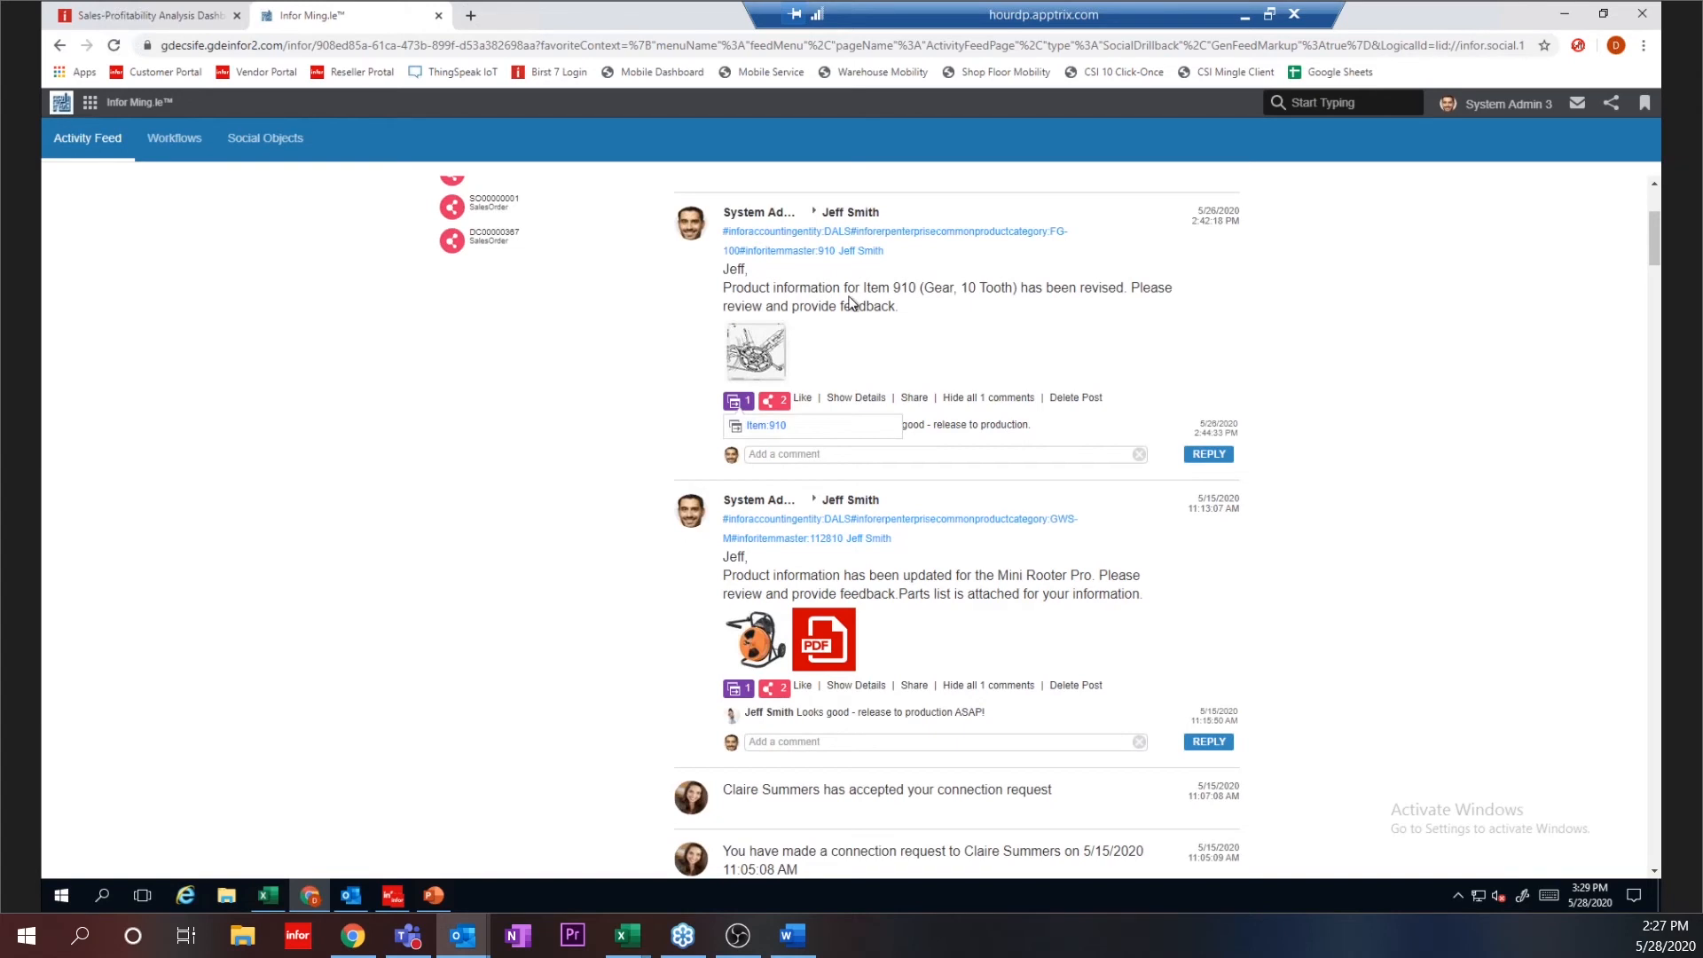
pyautogui.click(769, 426)
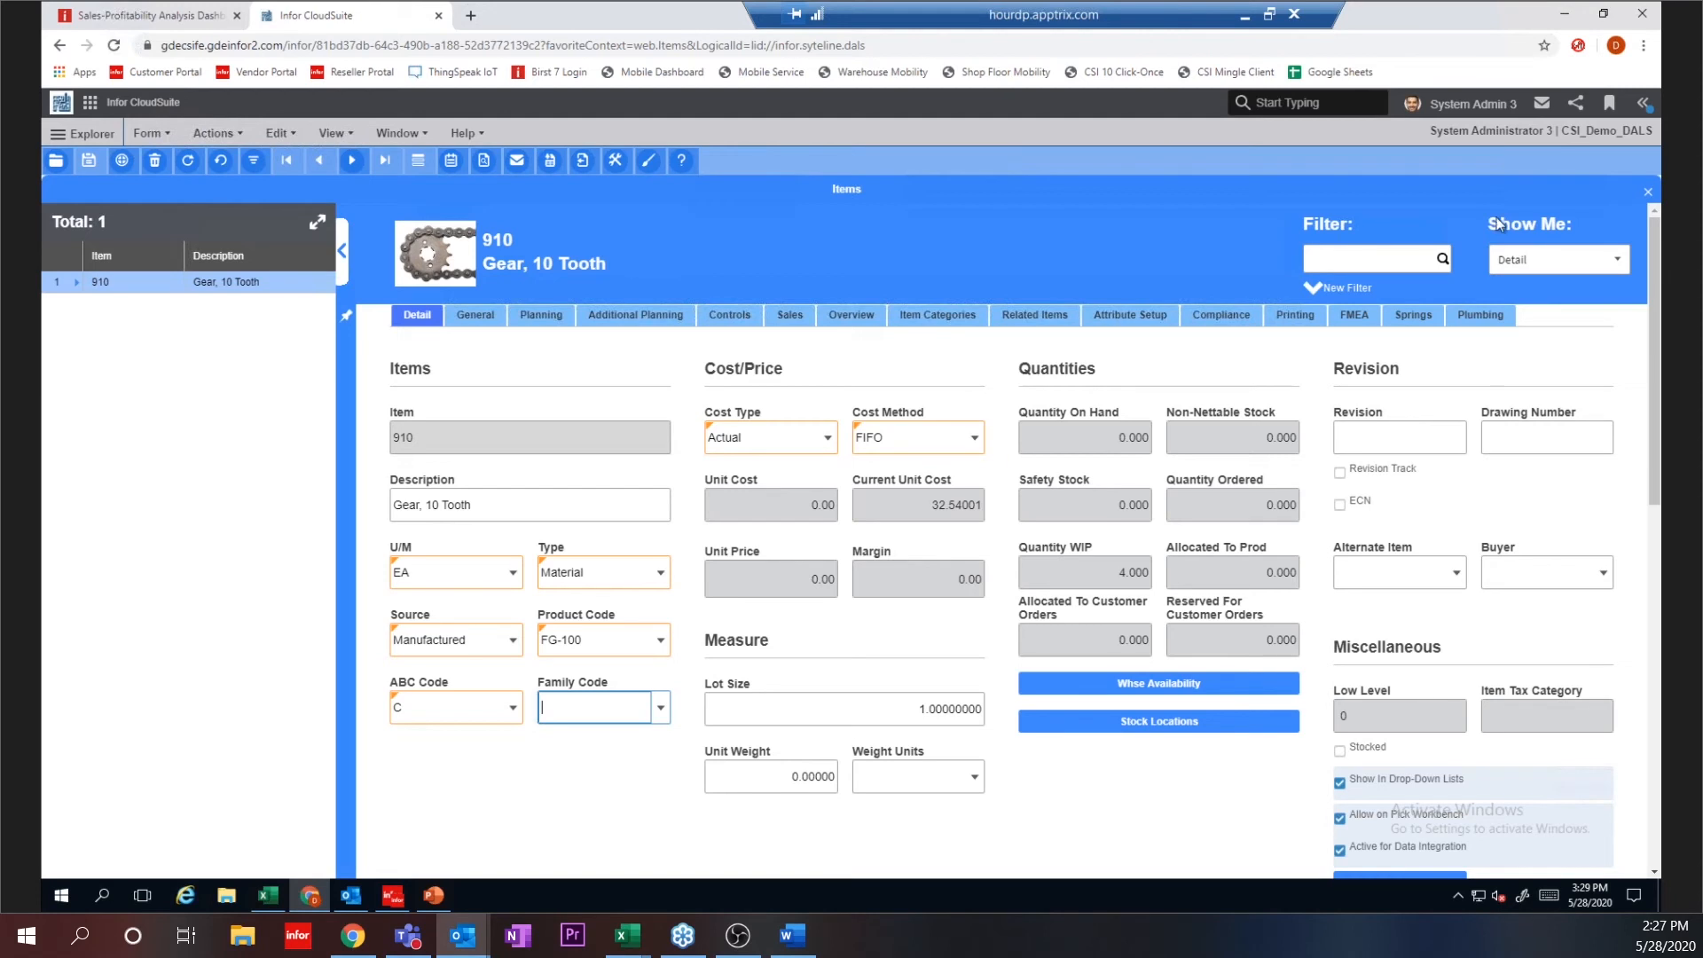
# Step: Draft a Quick Share post for item 910 that mentions a connected user, and close it without sharing
pyautogui.click(1576, 105)
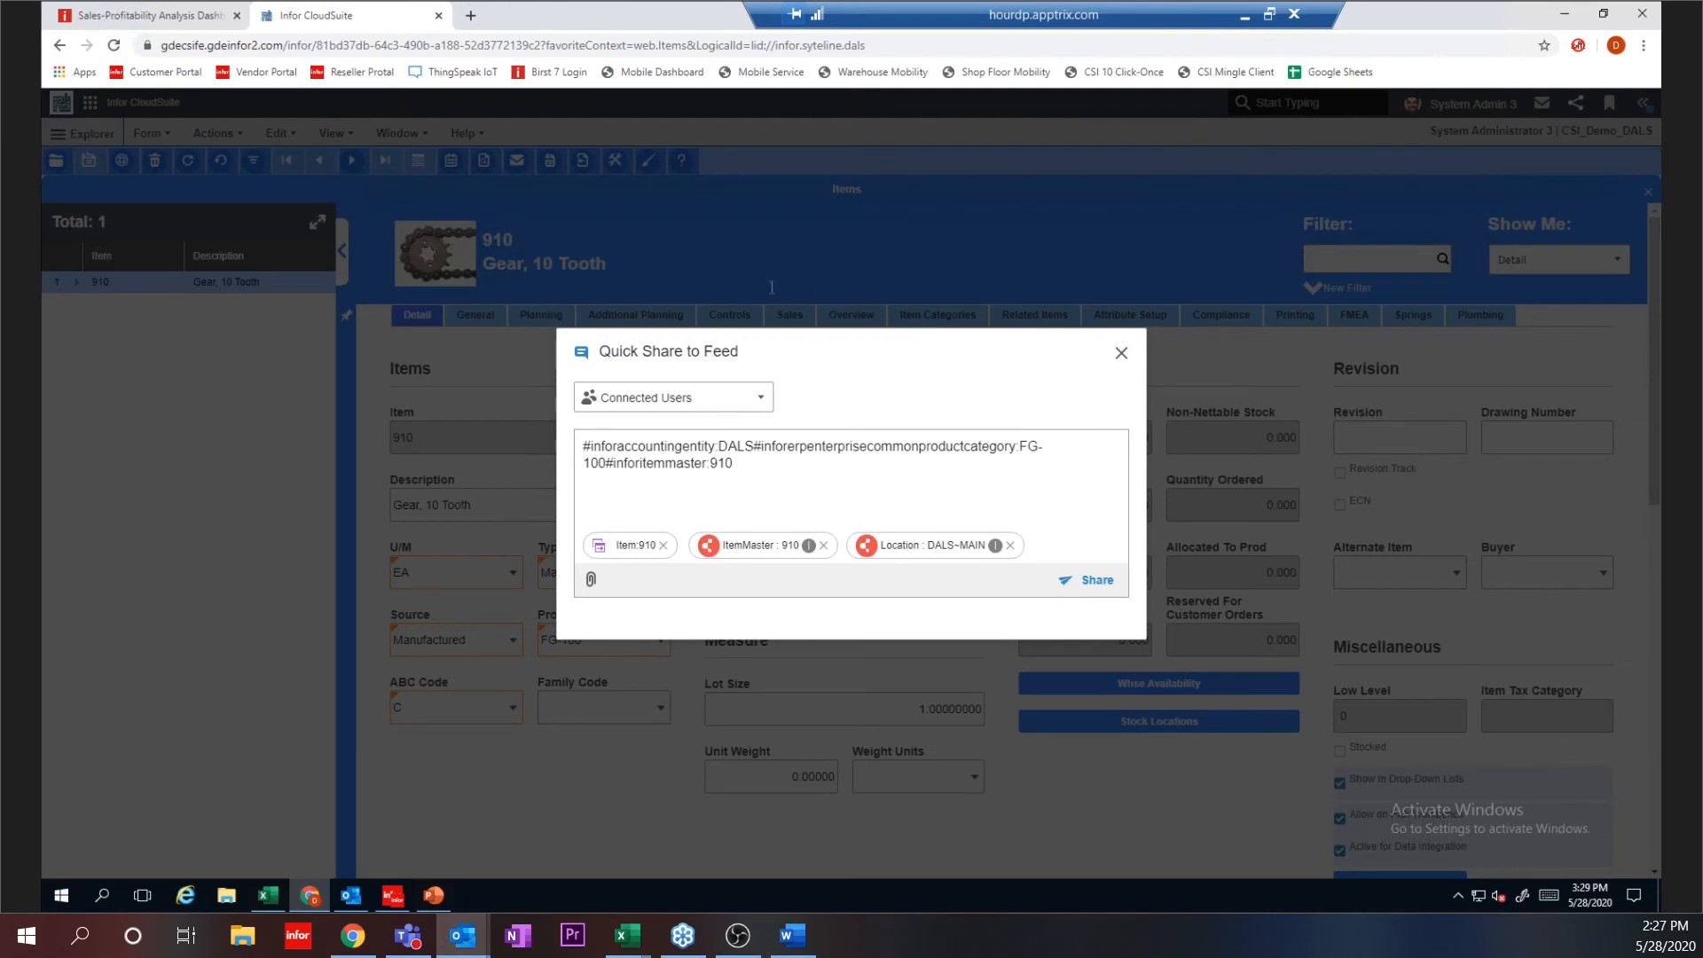
pyautogui.click(736, 465)
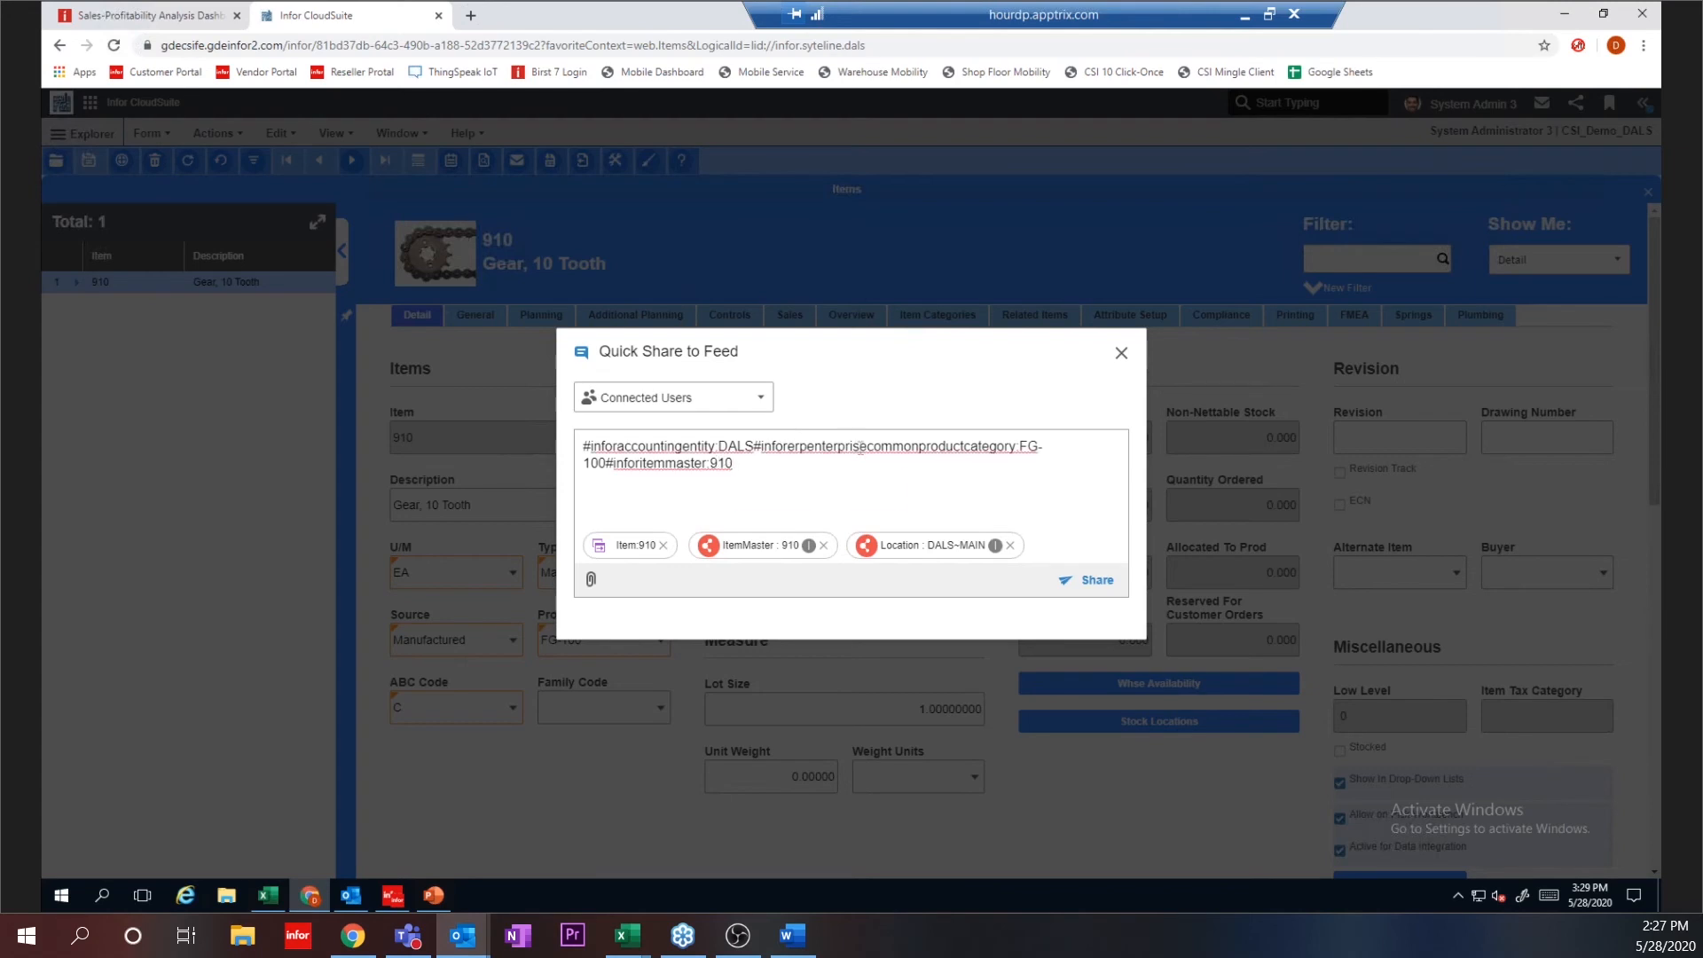
pyautogui.press('Return')
pyautogui.write('@Je')
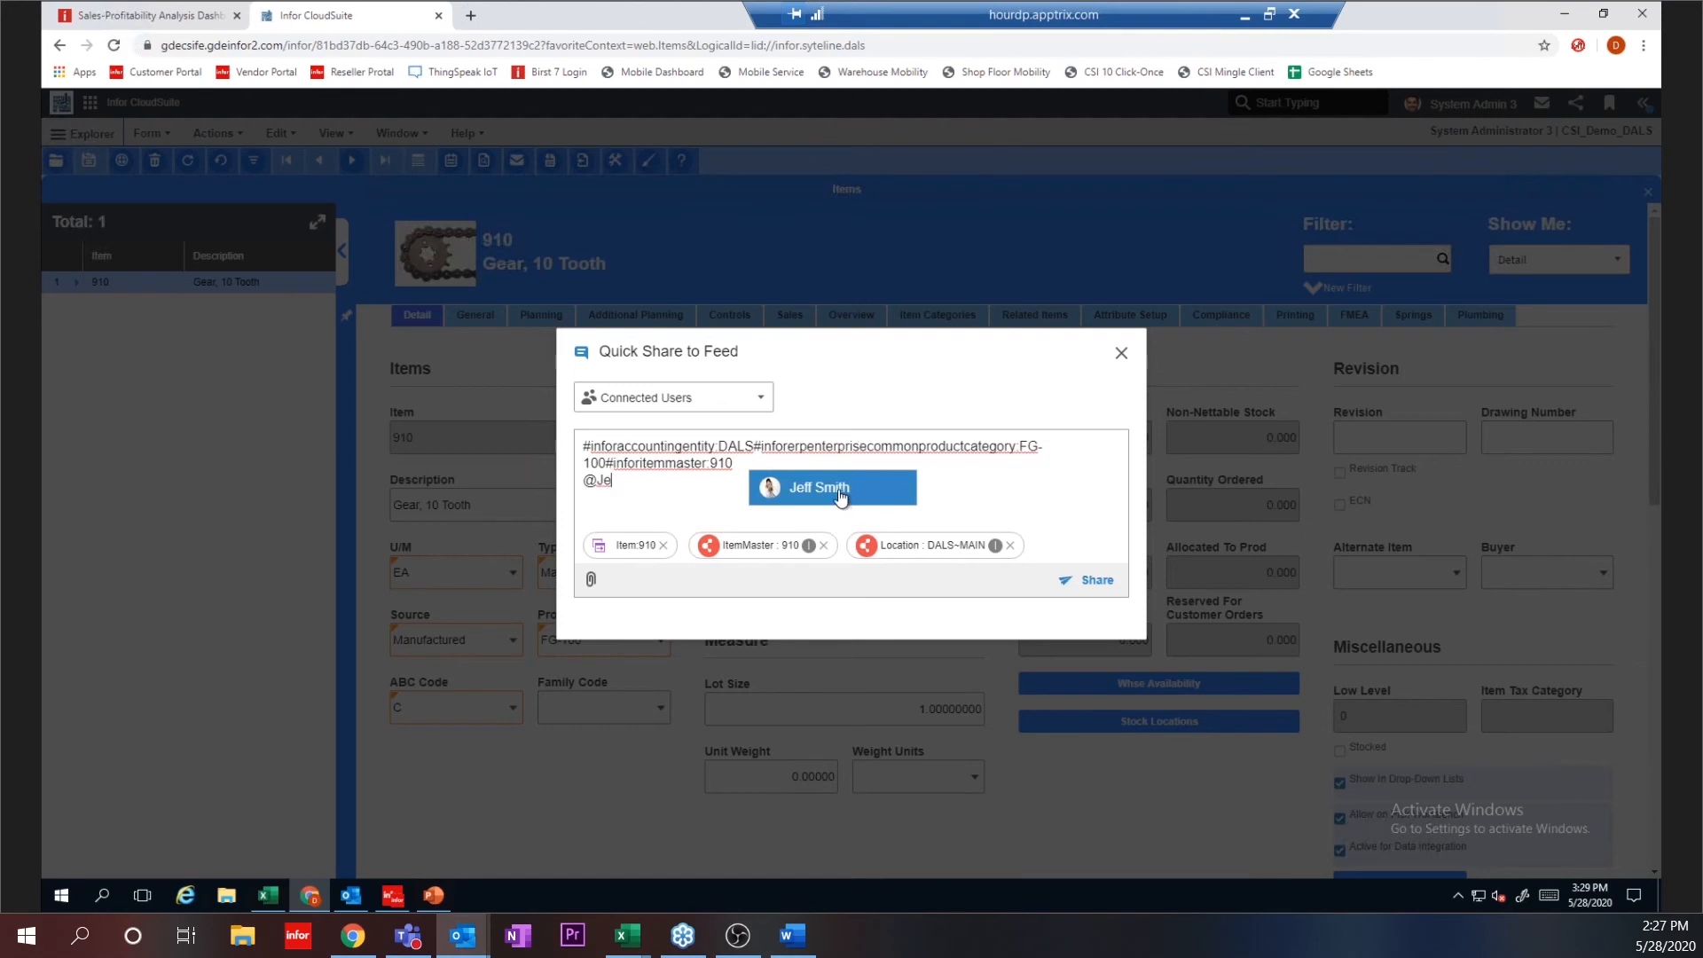
pyautogui.click(839, 490)
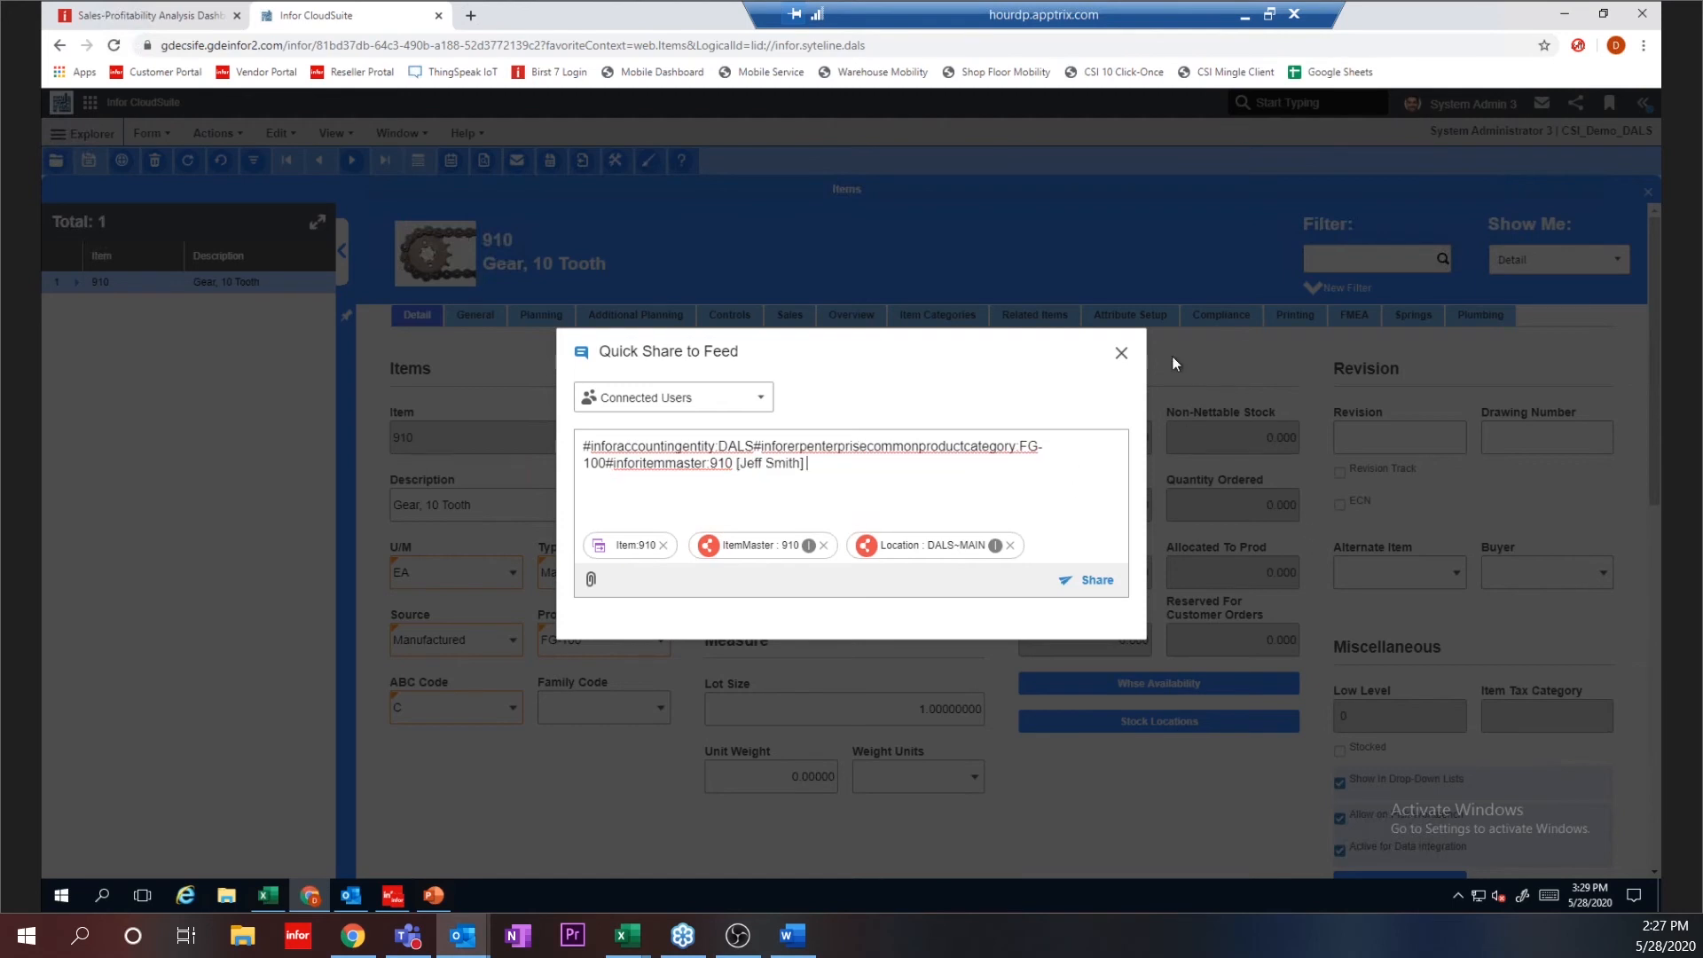
pyautogui.click(1116, 331)
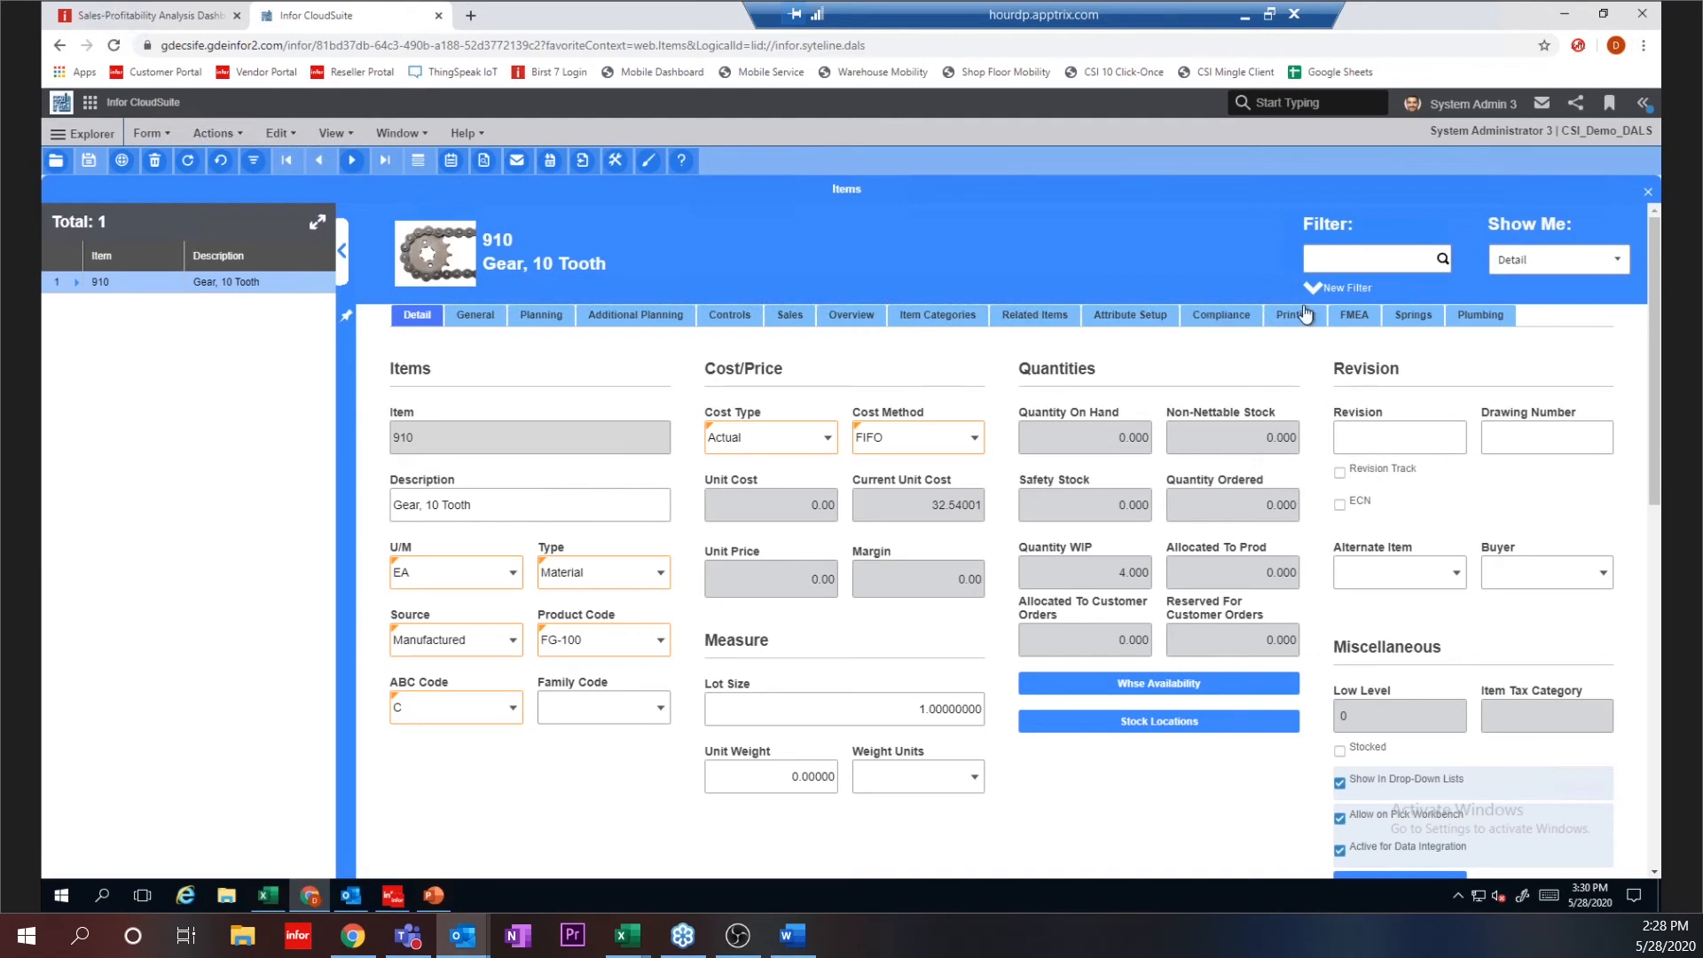
# Step: View the related documents of item 910, hide the Related Information pane and return to the homepage
pyautogui.click(1642, 104)
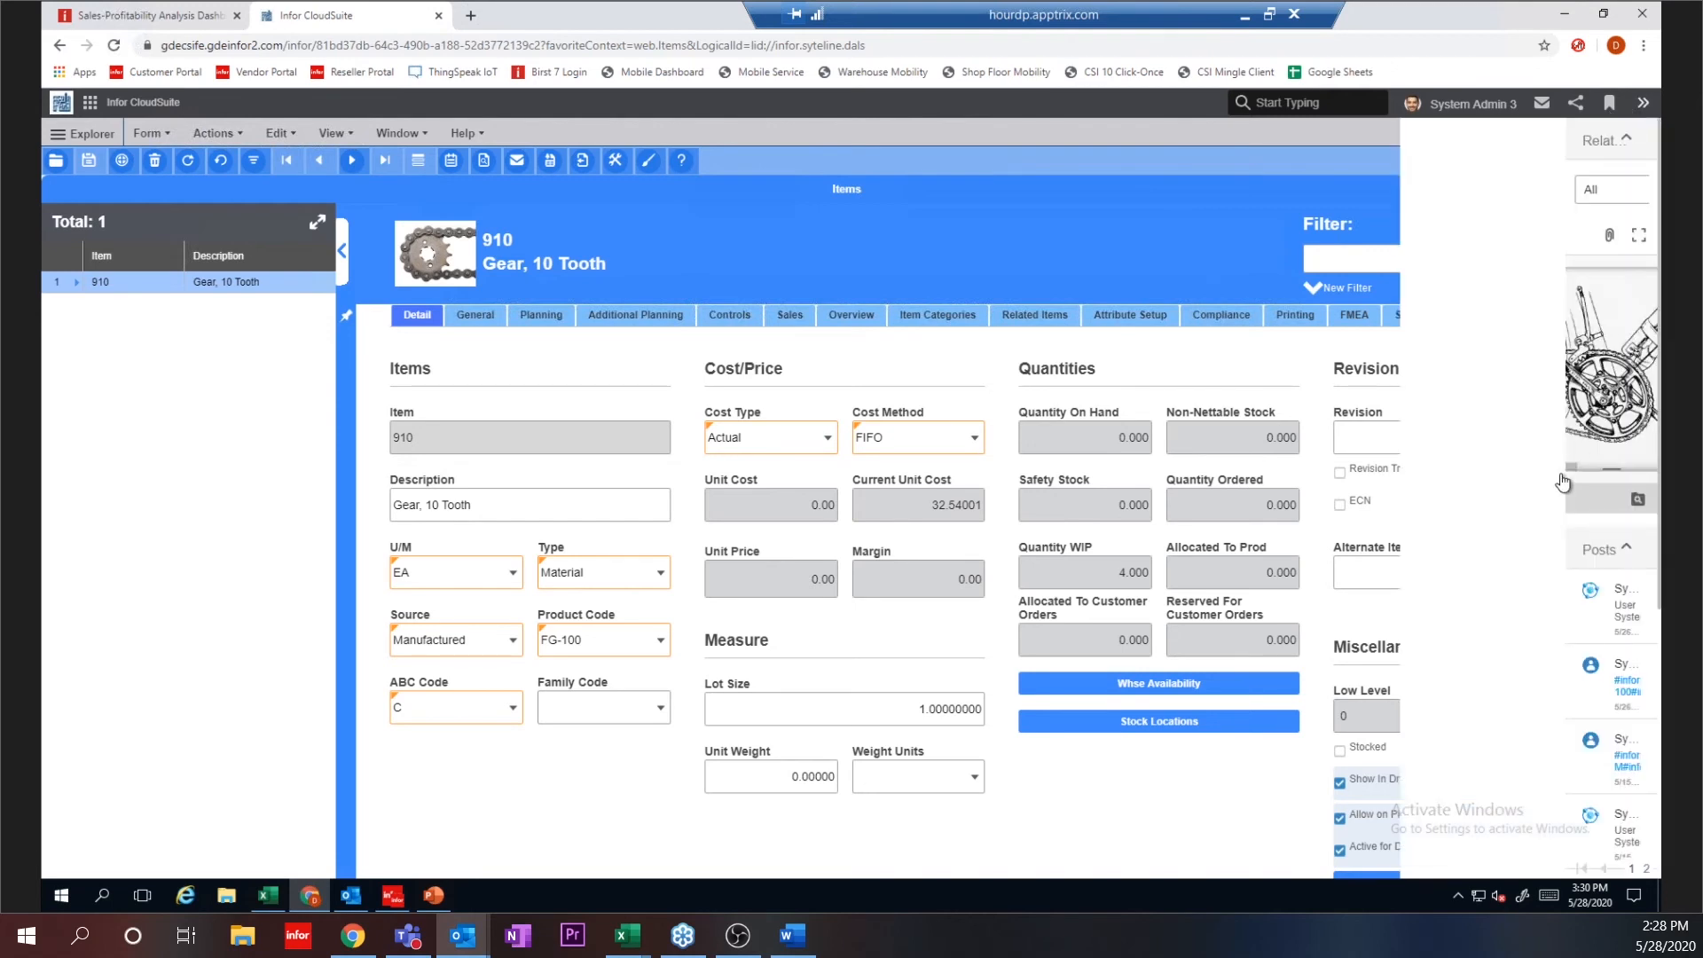
pyautogui.click(1593, 501)
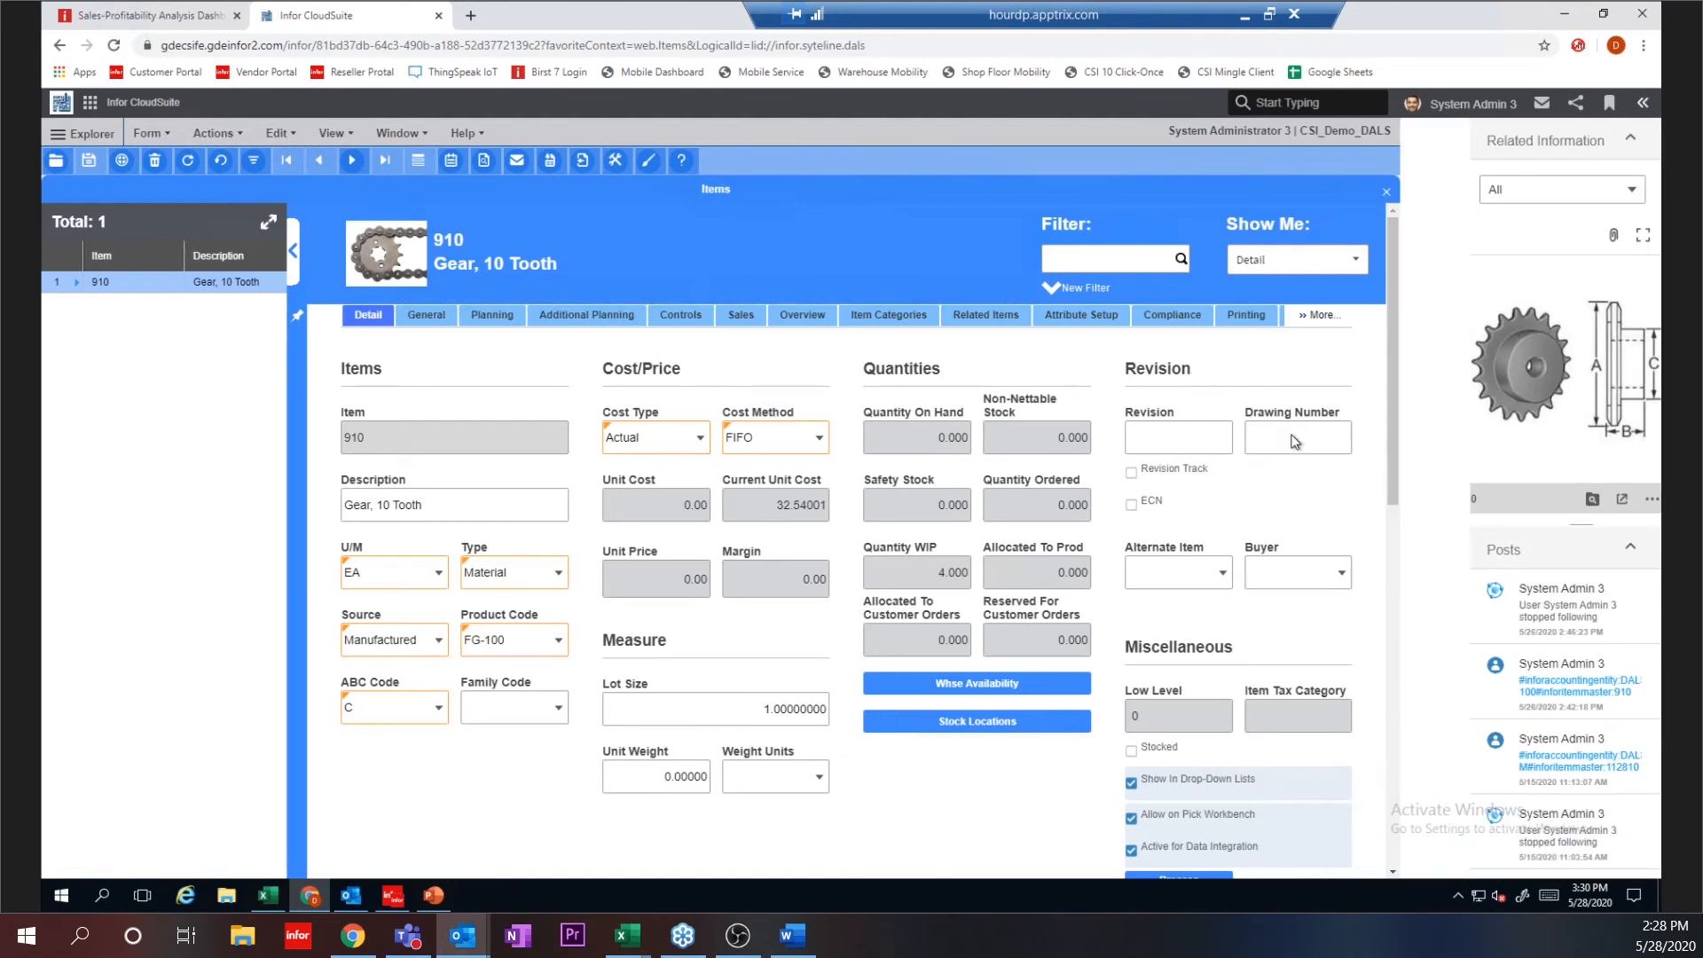
pyautogui.click(1643, 104)
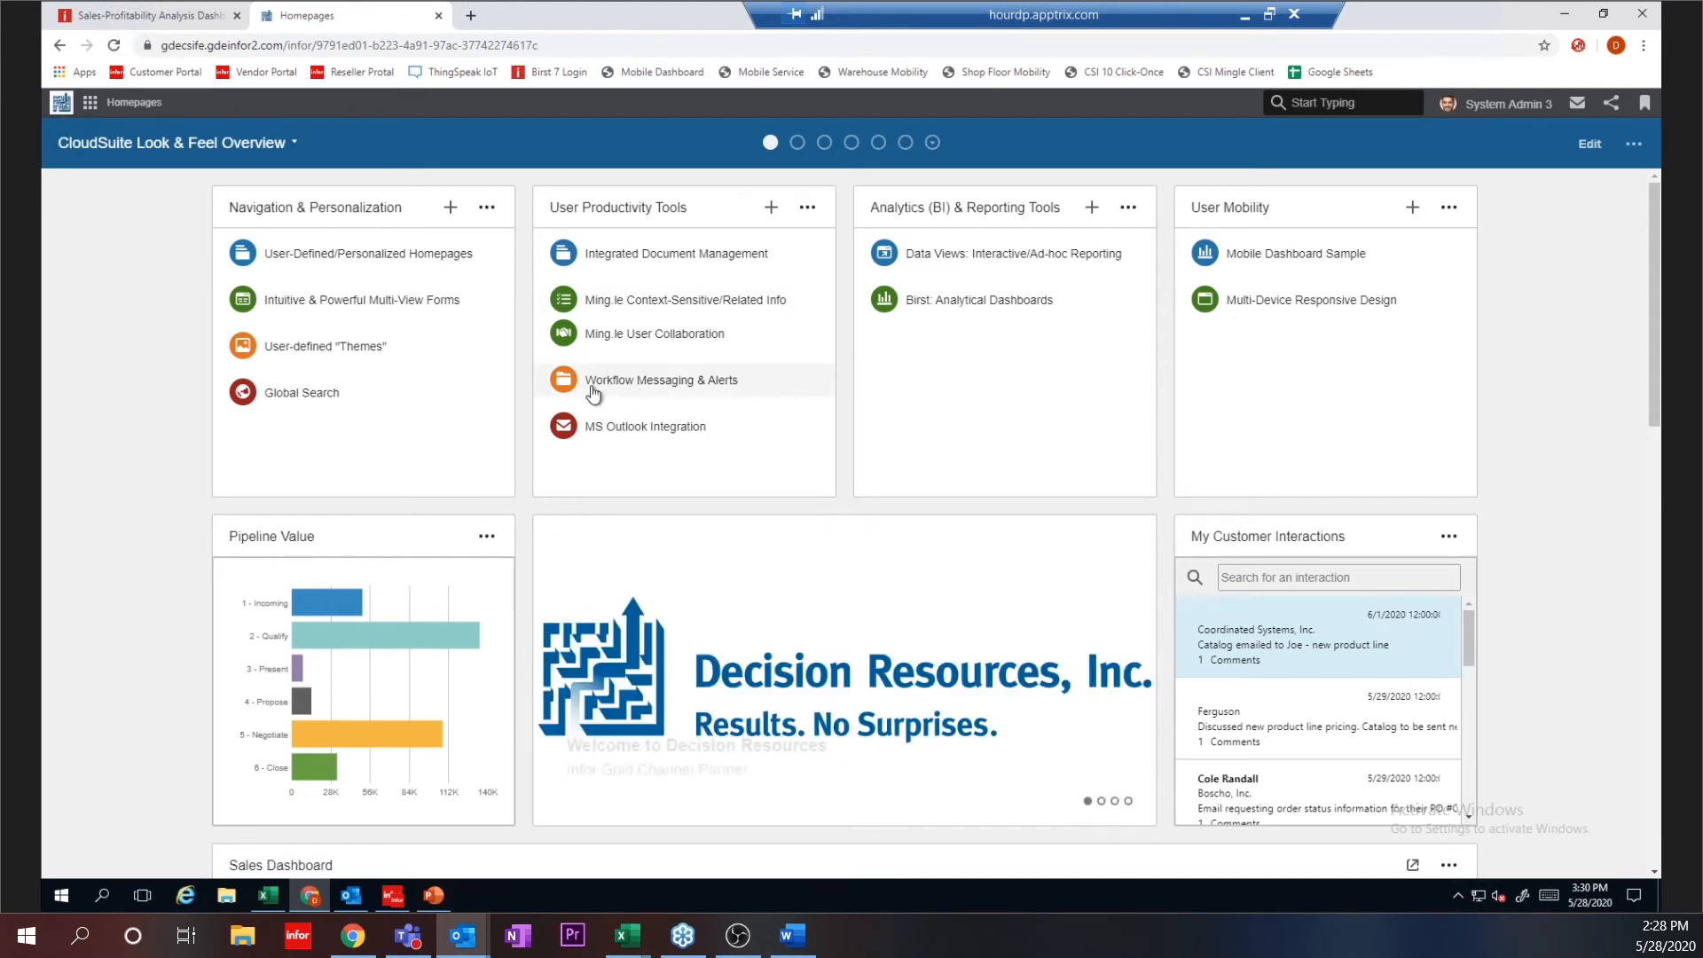
# Step: Open the Workflow Messaging & Alerts group under User Productivity Tools on the CloudSuite Look & Feel Overview page
pyautogui.click(611, 388)
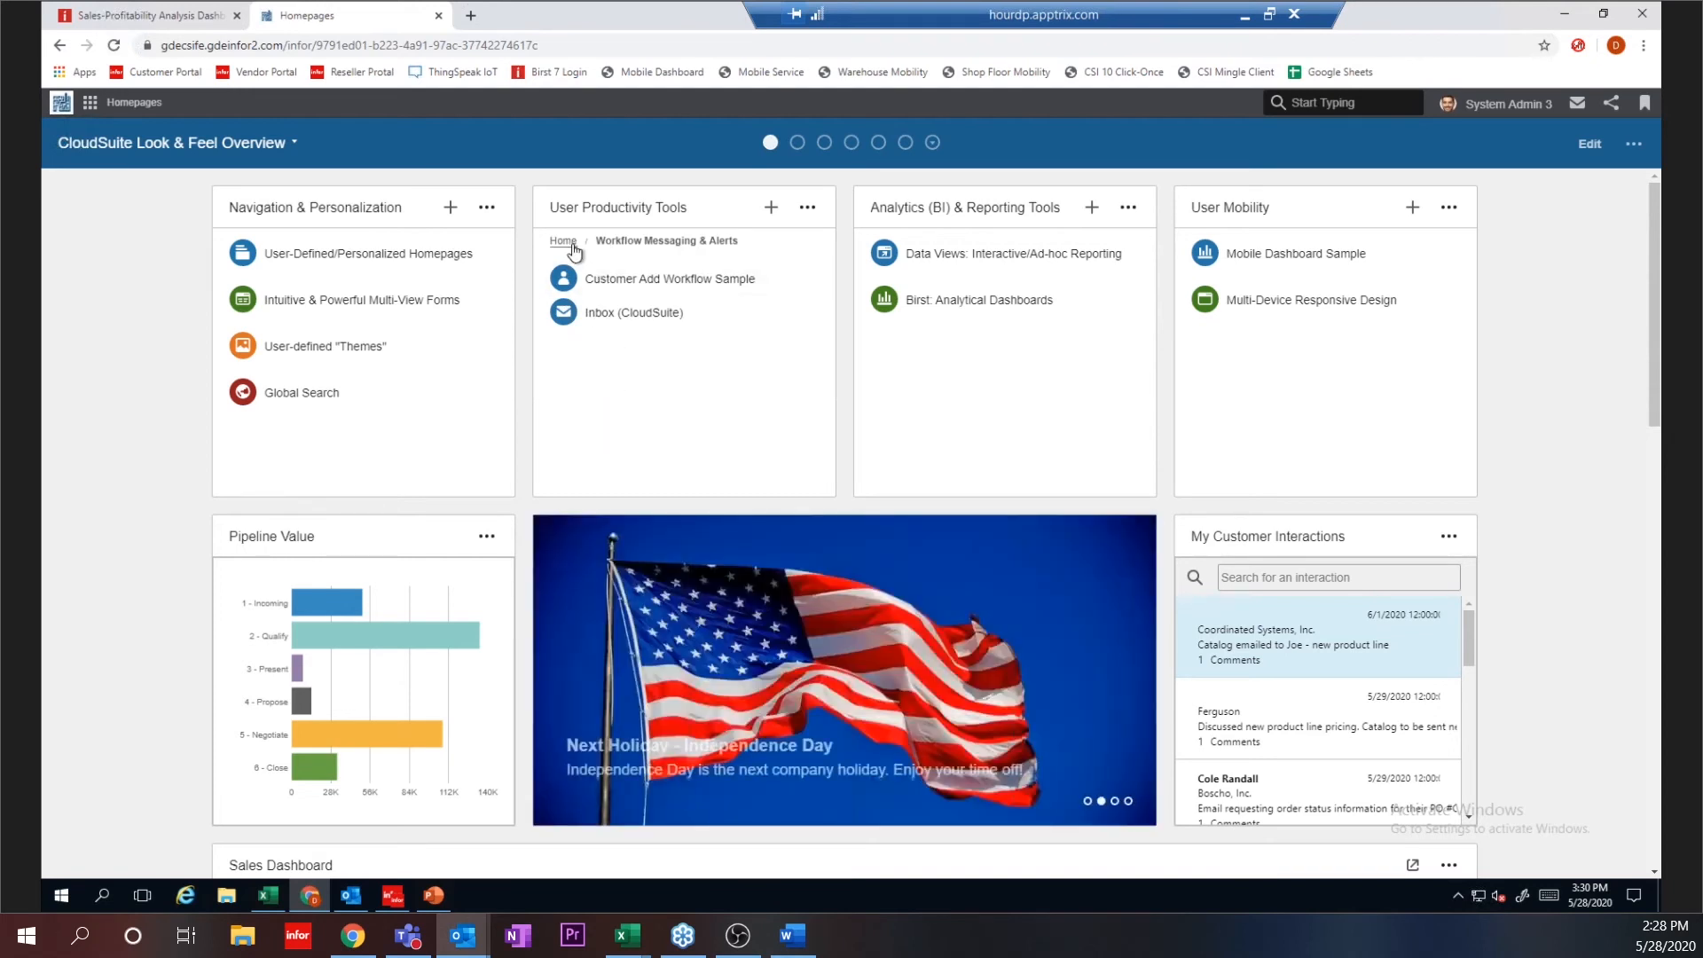
pyautogui.click(568, 243)
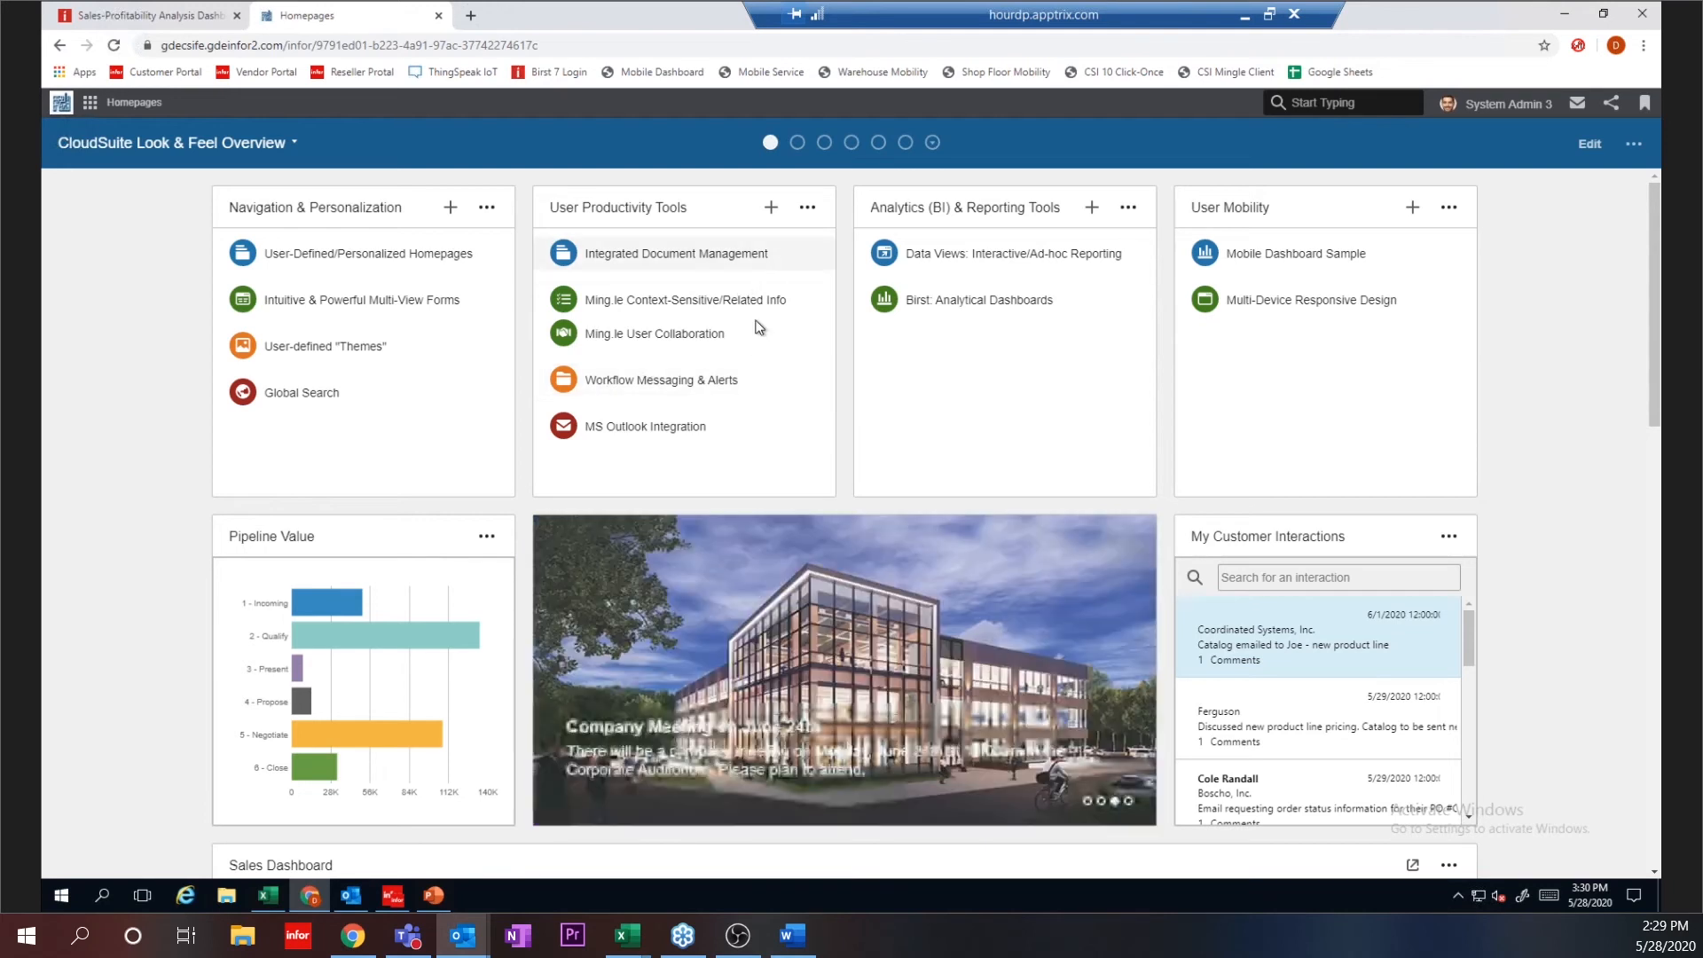
pyautogui.click(599, 385)
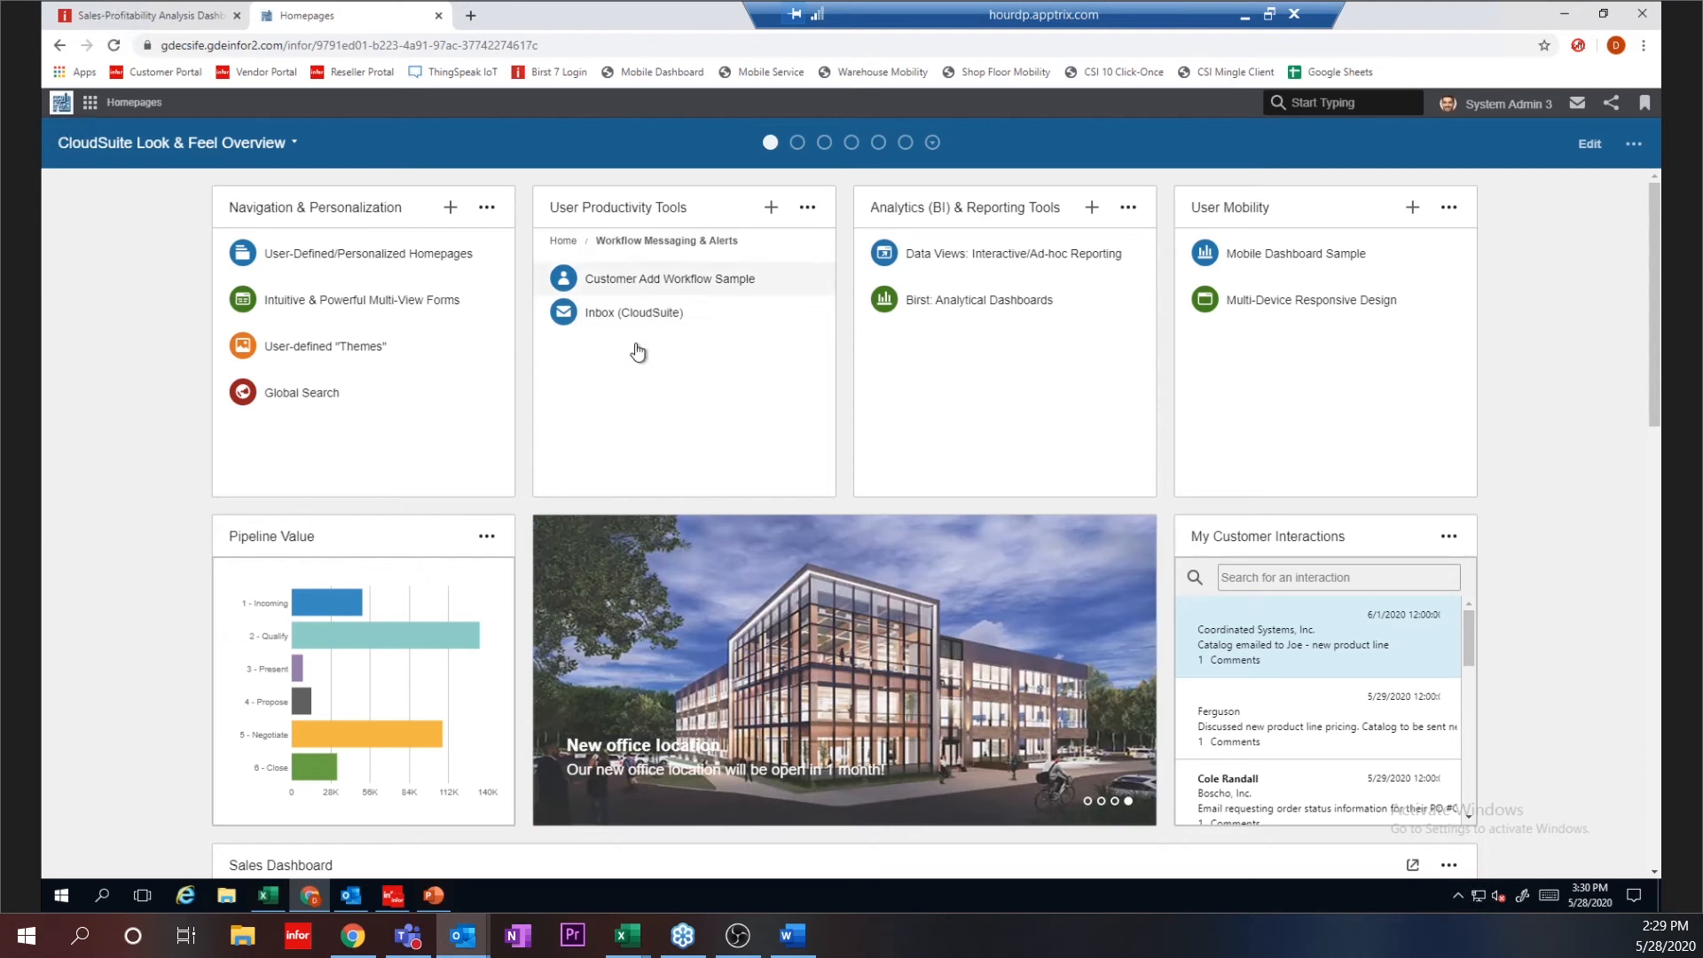
pyautogui.click(564, 242)
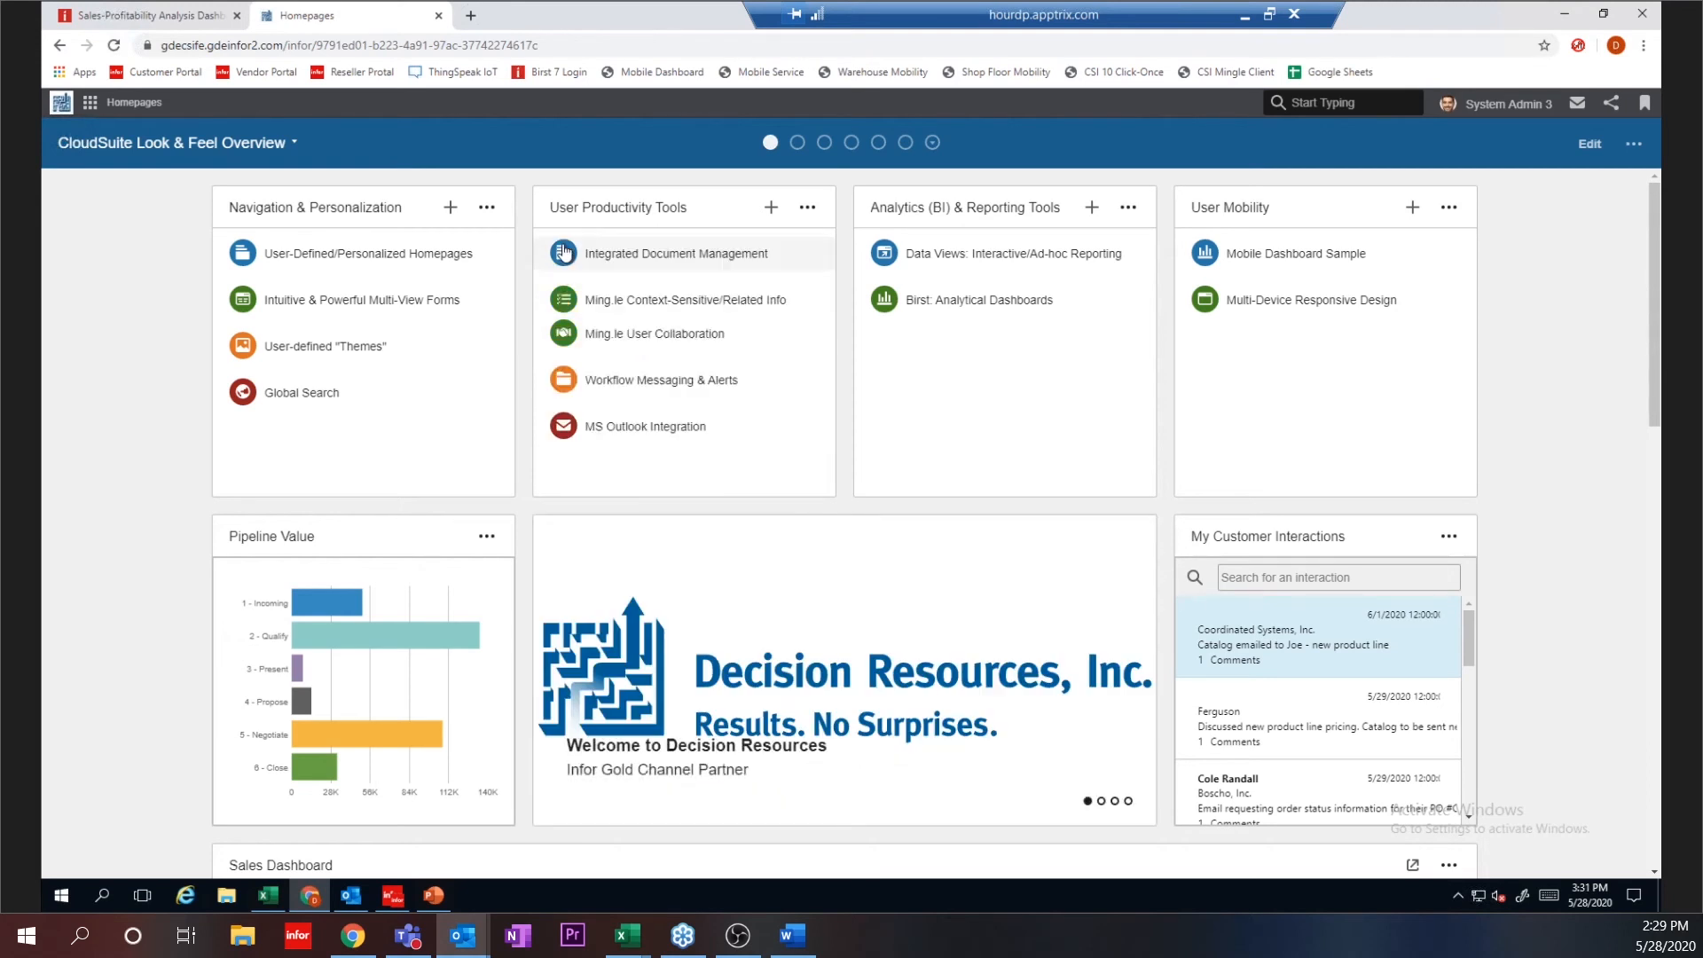
pyautogui.click(640, 382)
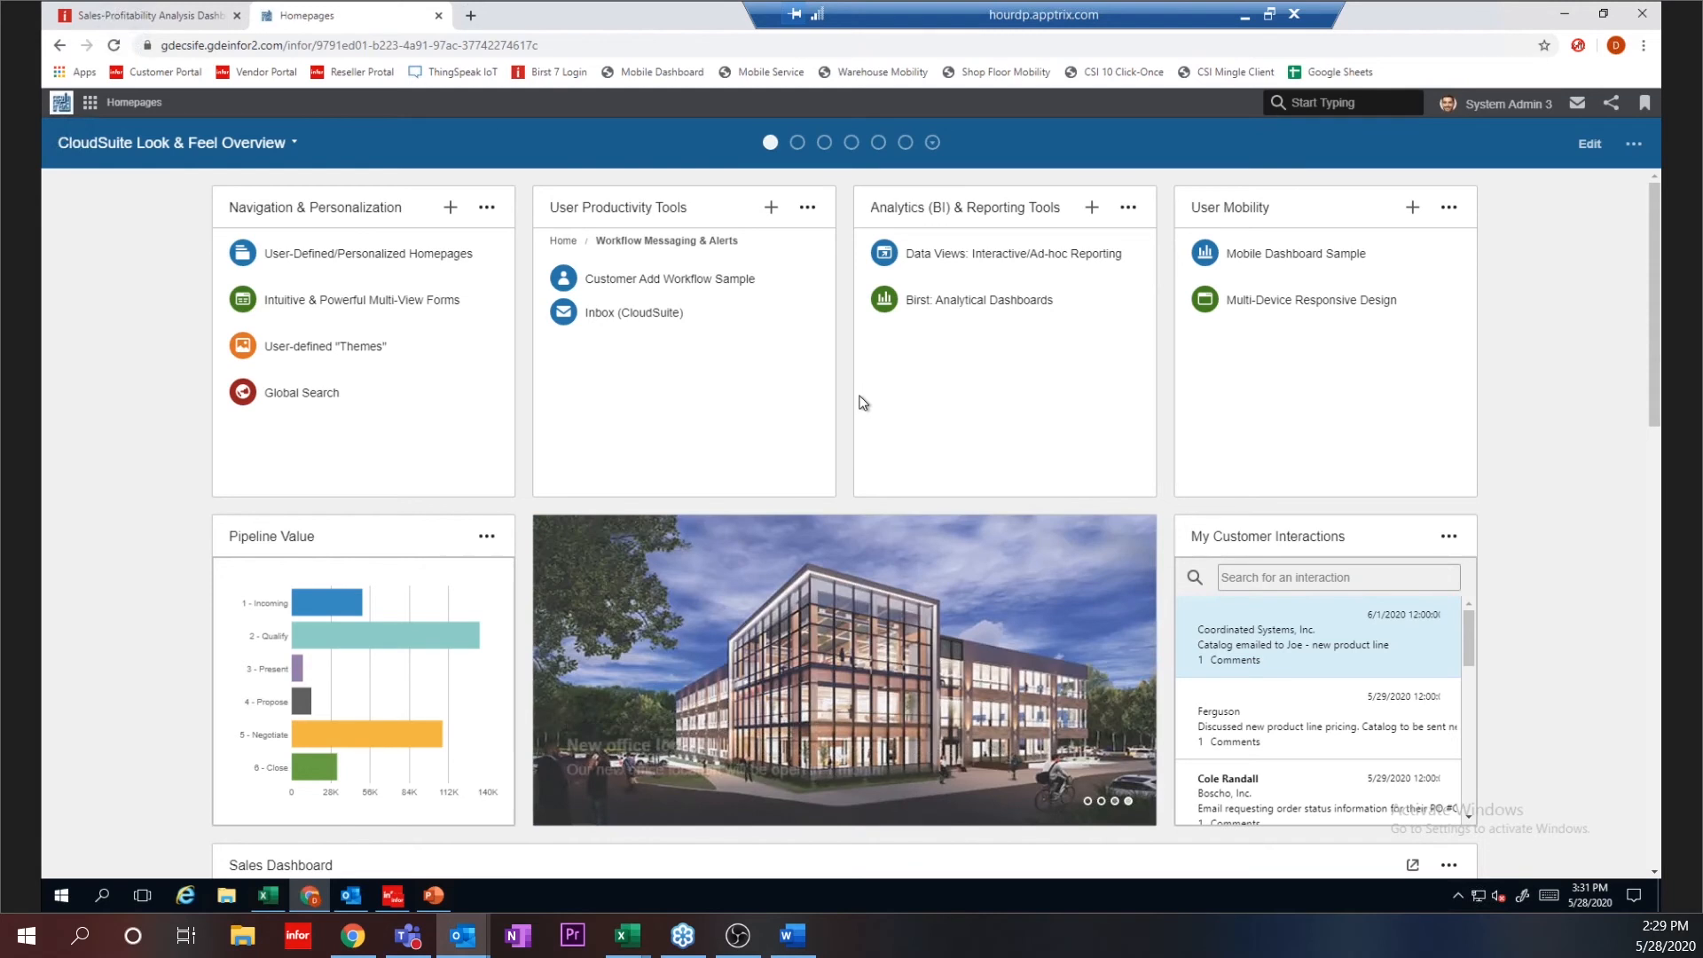
# Step: Open the Customer Add Workflow Sample and duplicate the Stevenson Enterprises, Inc. customer record
pyautogui.click(667, 280)
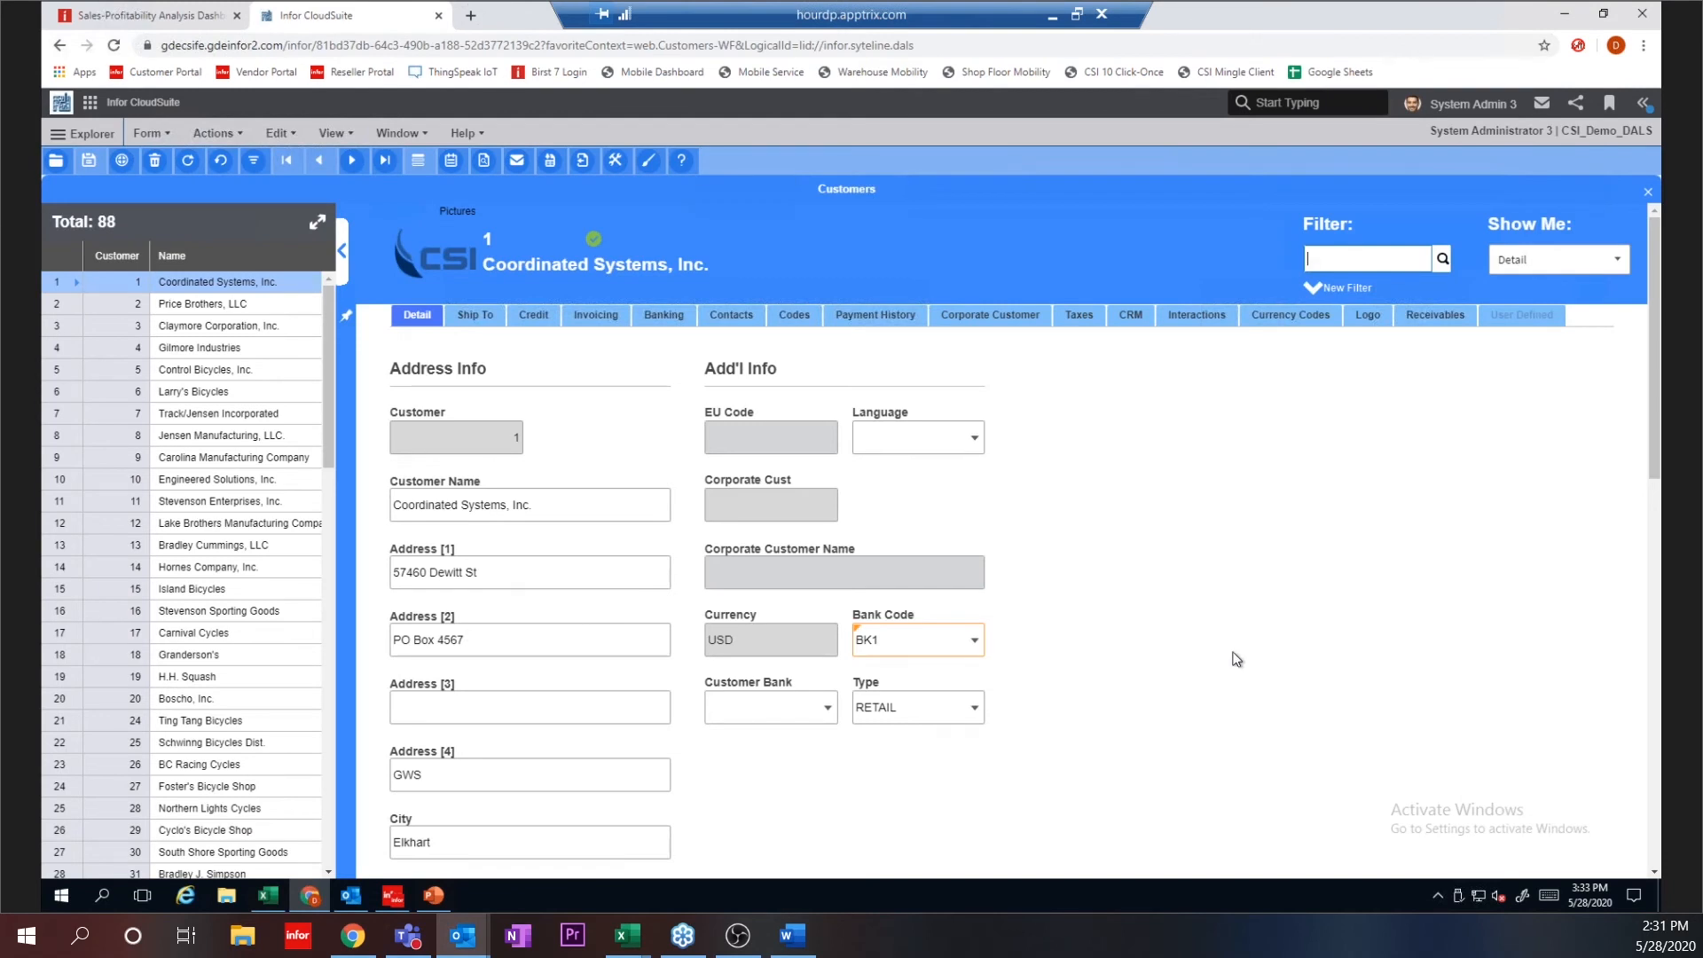
pyautogui.click(222, 502)
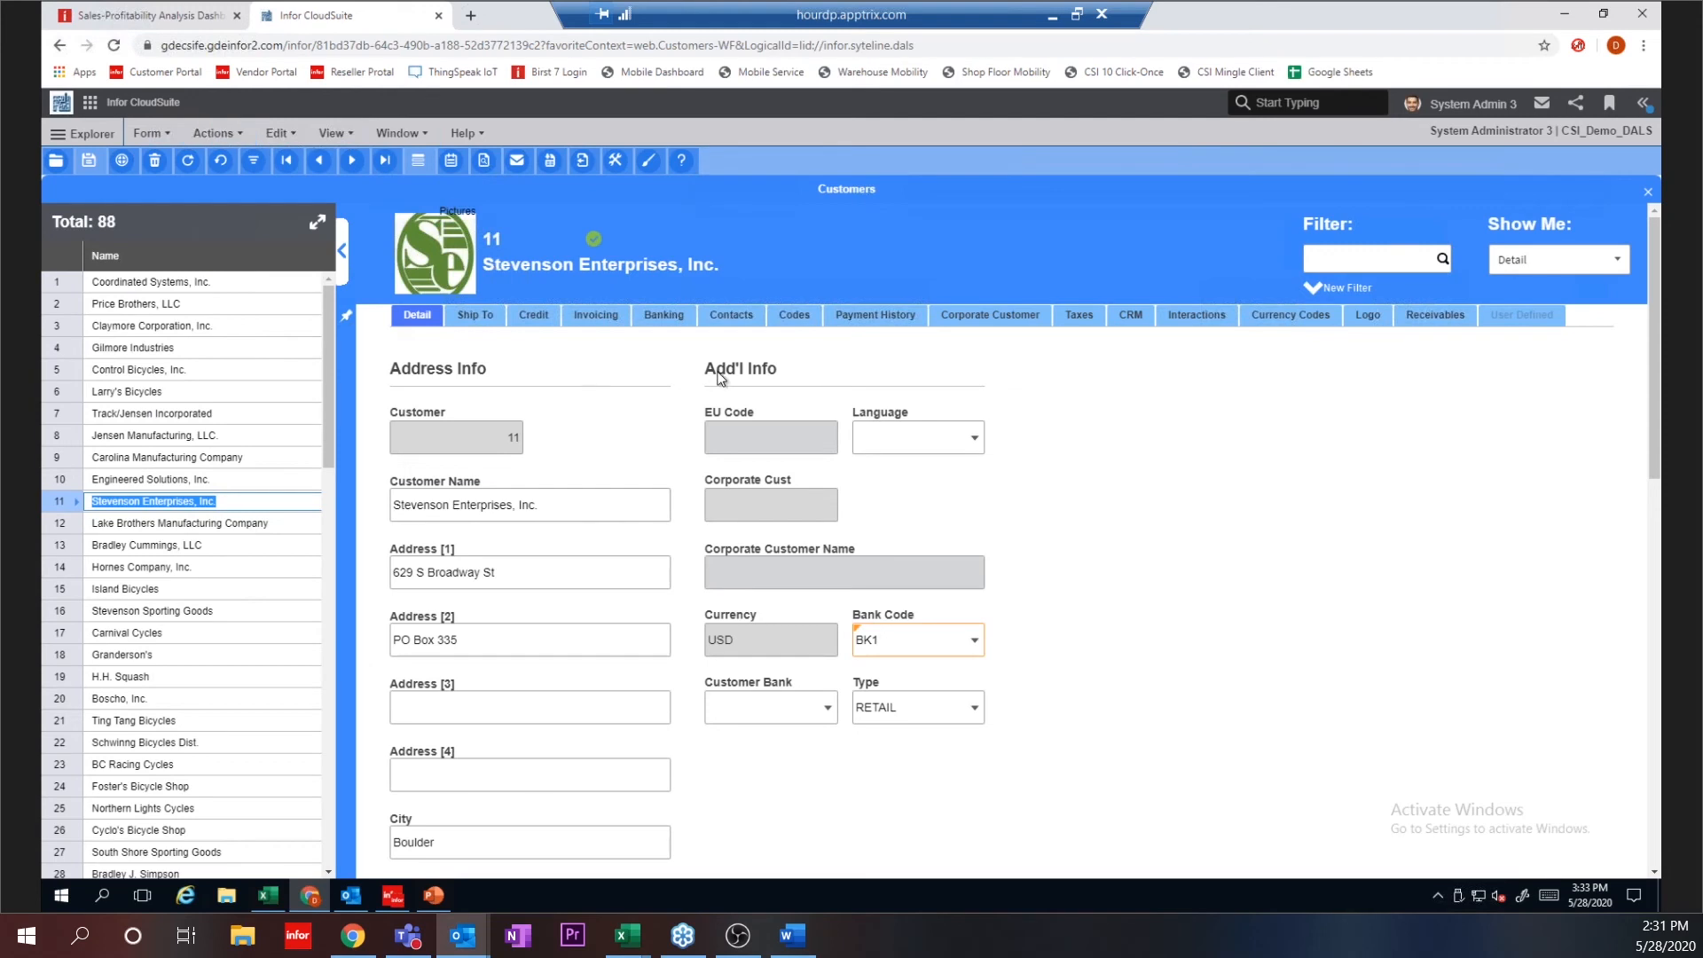
pyautogui.click(277, 134)
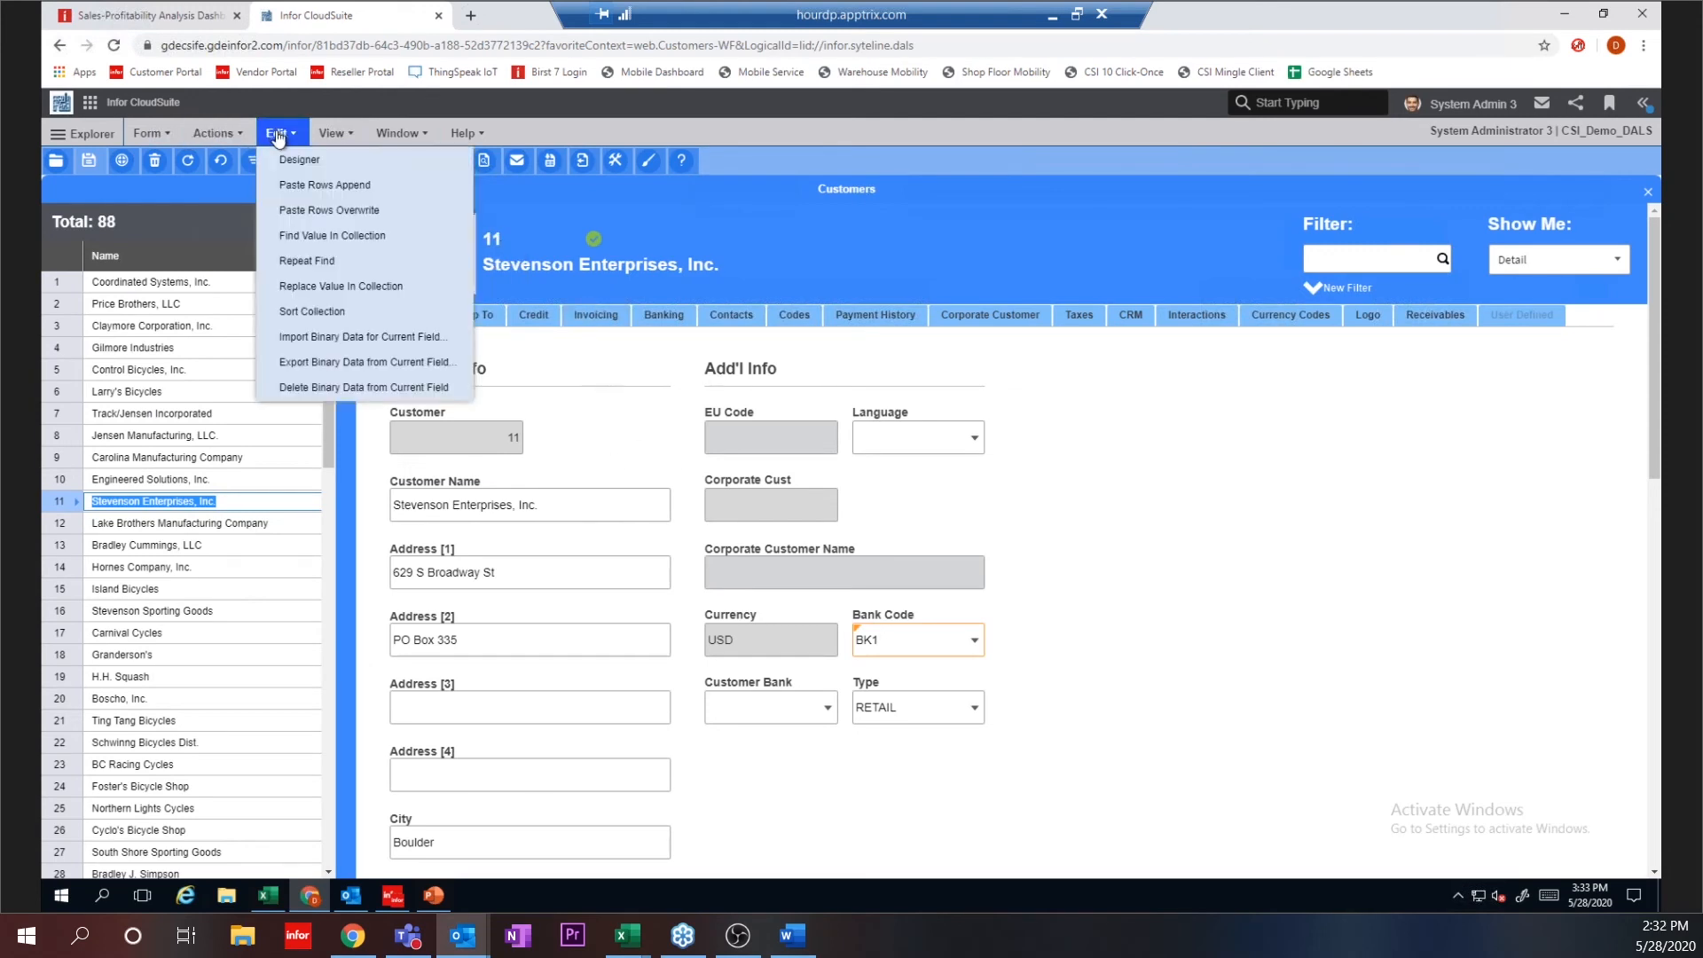
pyautogui.click(226, 133)
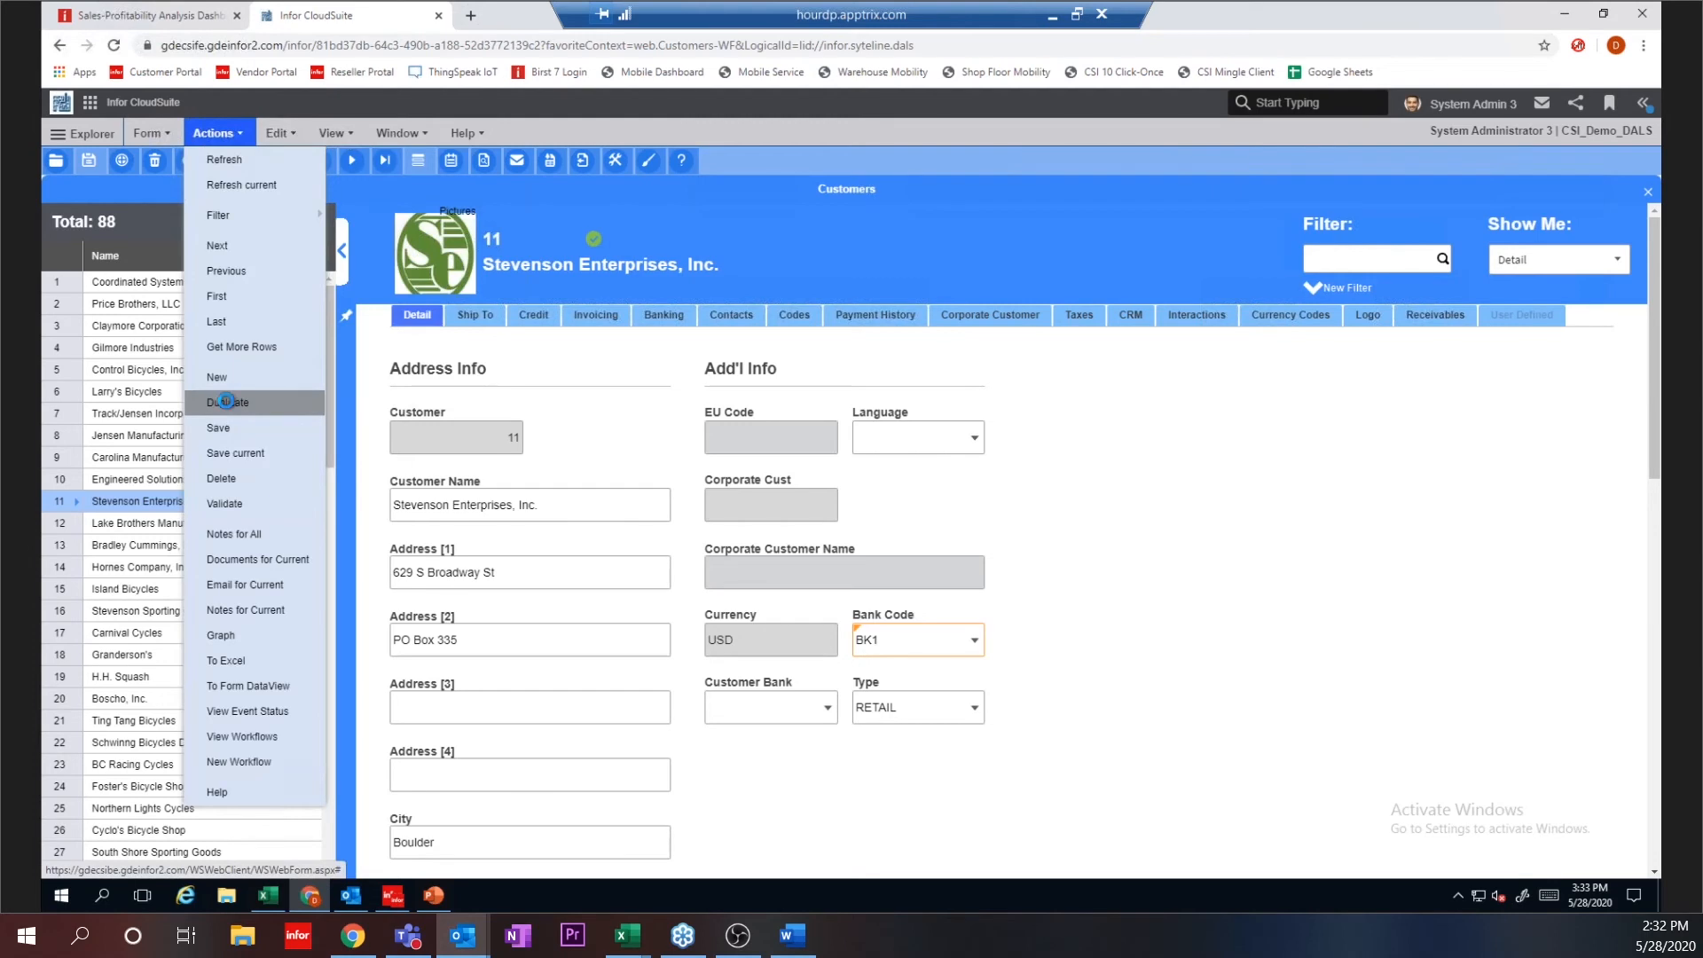
pyautogui.click(228, 404)
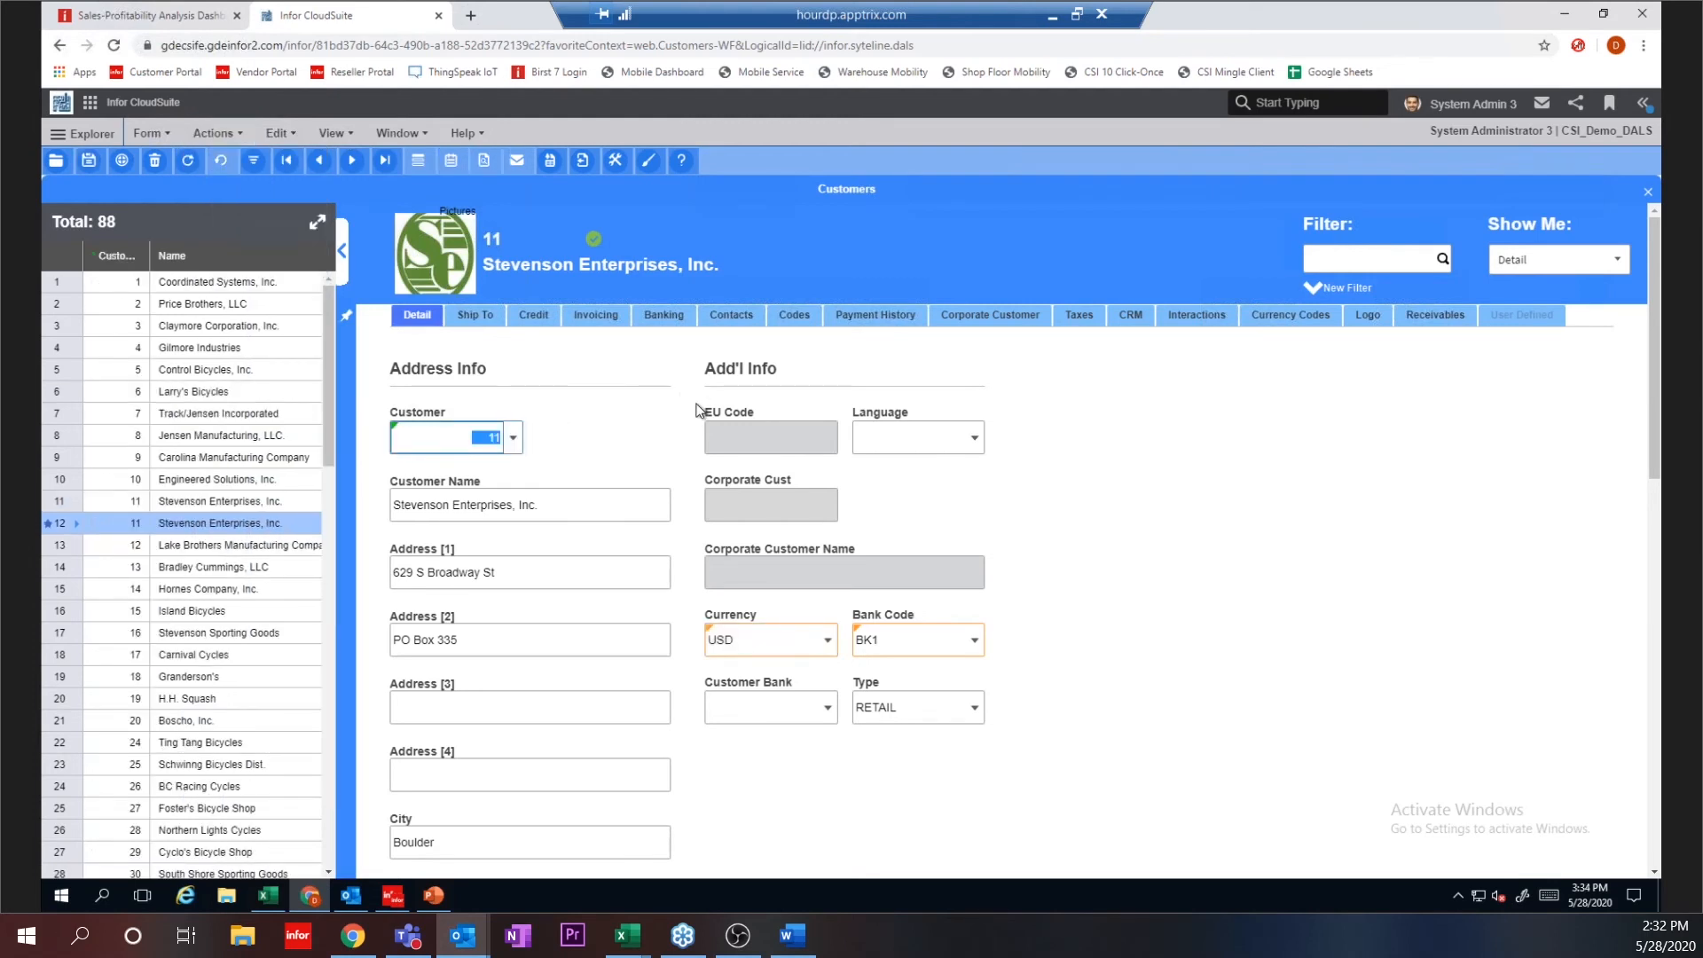
# Step: Give the duplicate a new customer number, the name Stevenson Enterprises - EAST Distrib Ctr and a new first address line, and save it
pyautogui.write('1')
pyautogui.click(529, 565)
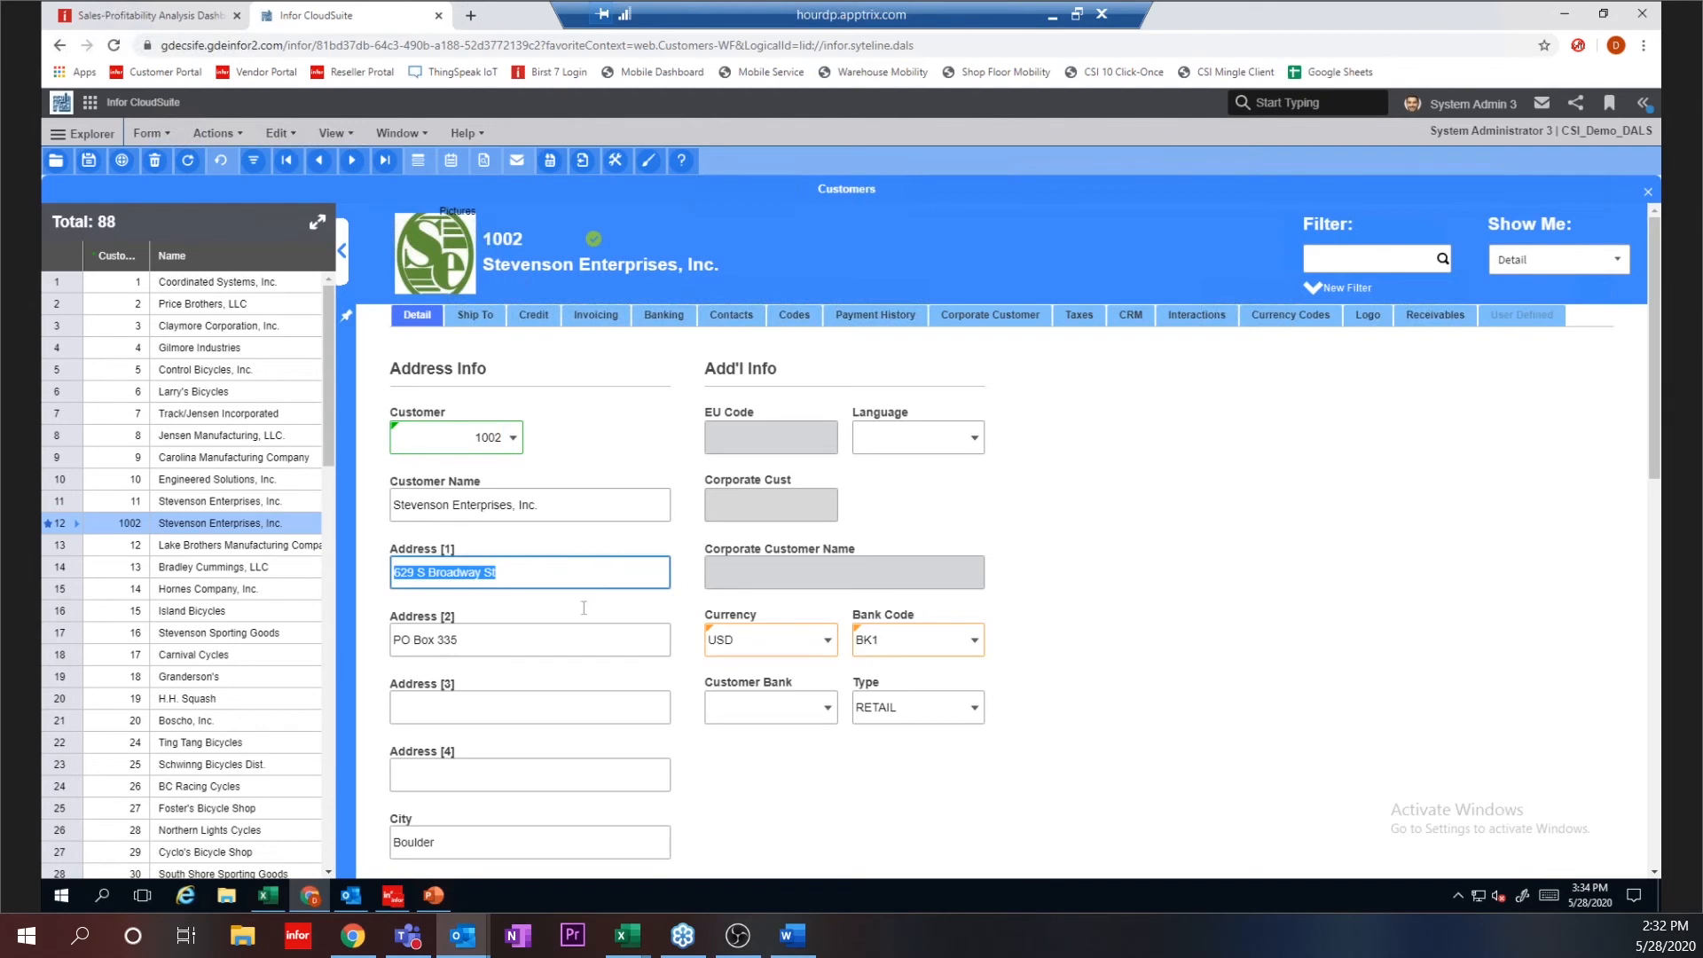
pyautogui.click(541, 506)
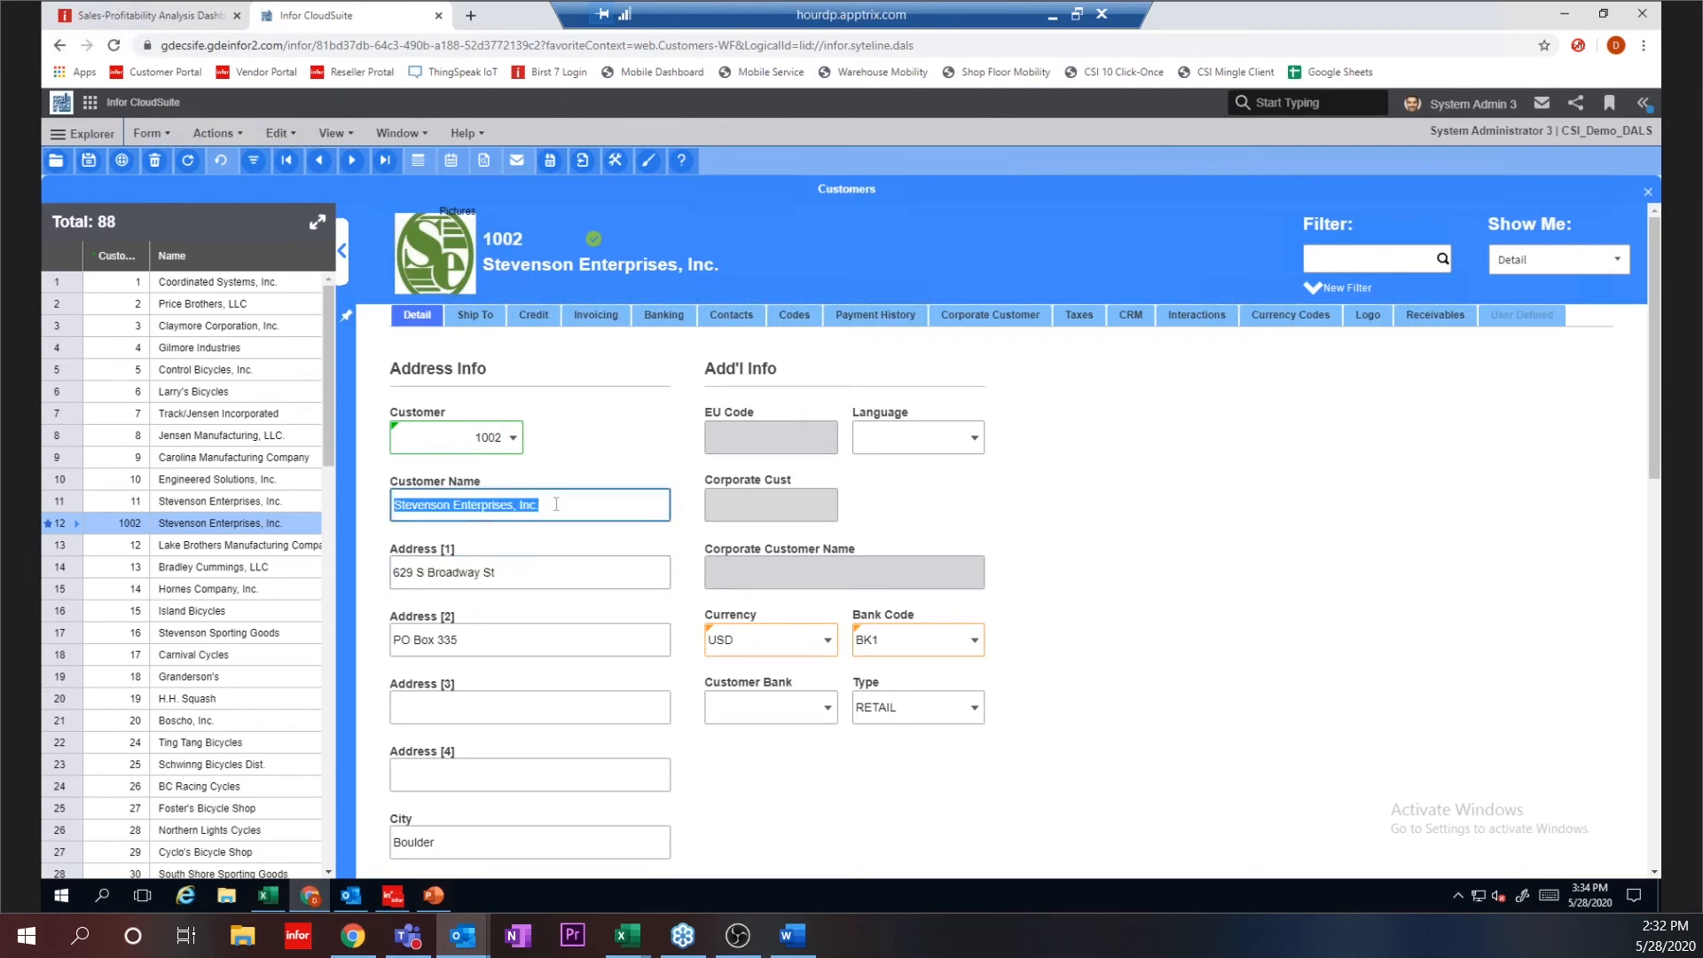
pyautogui.click(541, 505)
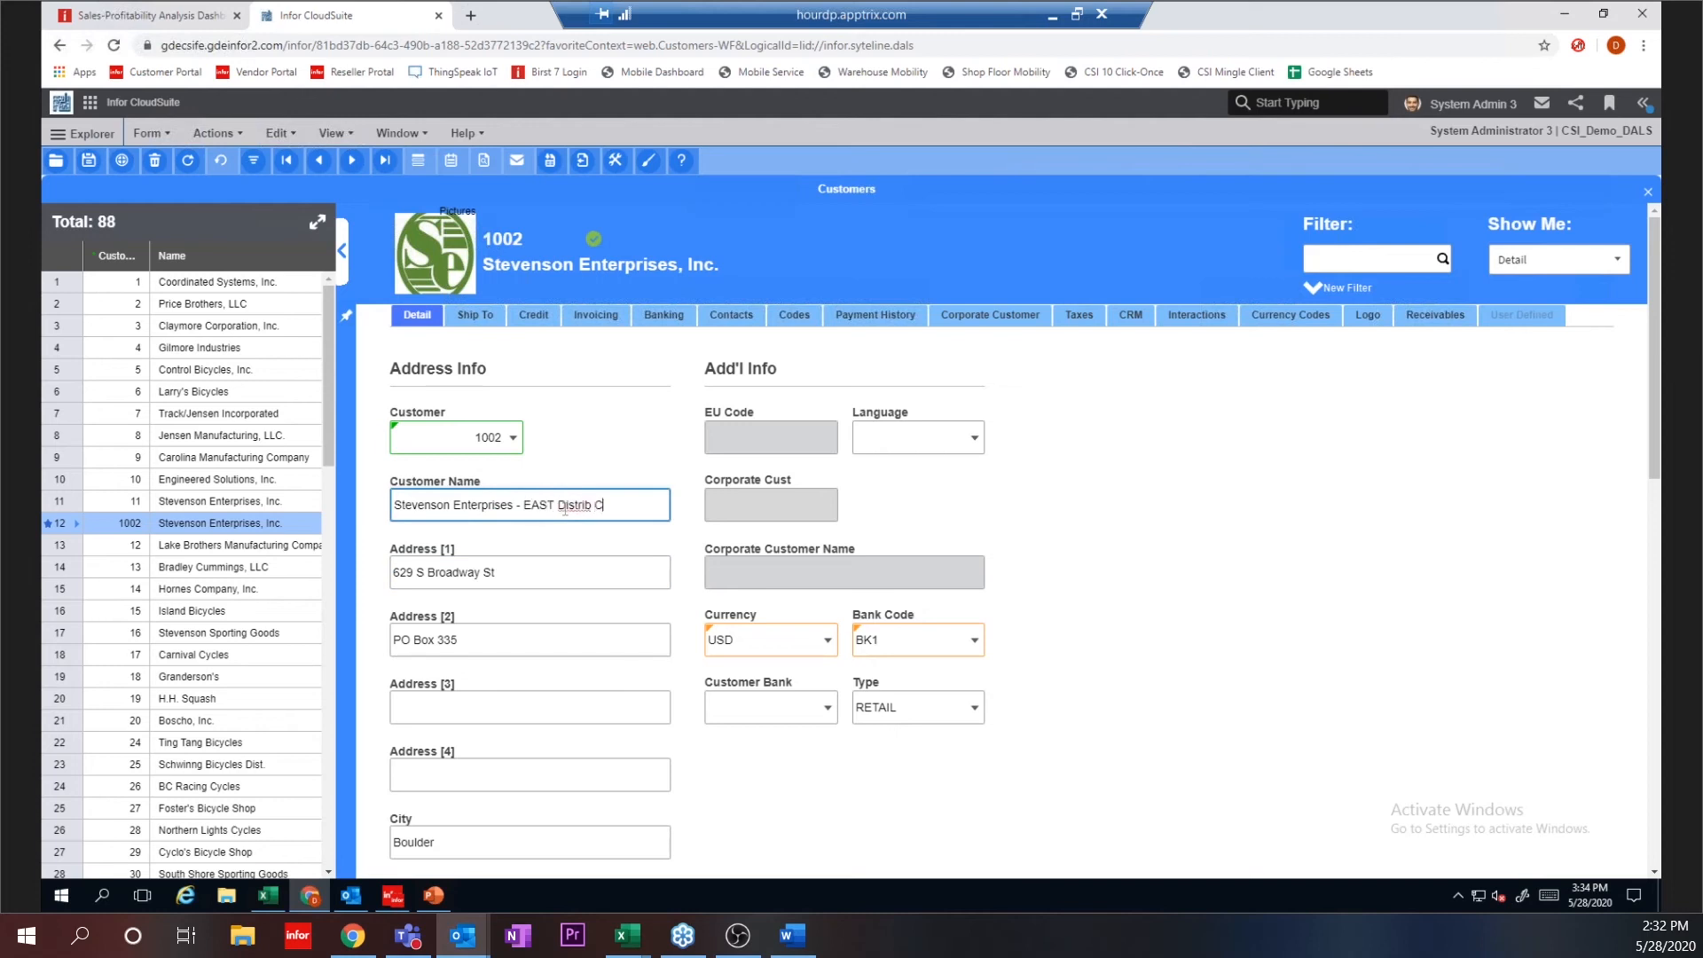
pyautogui.press('Tab')
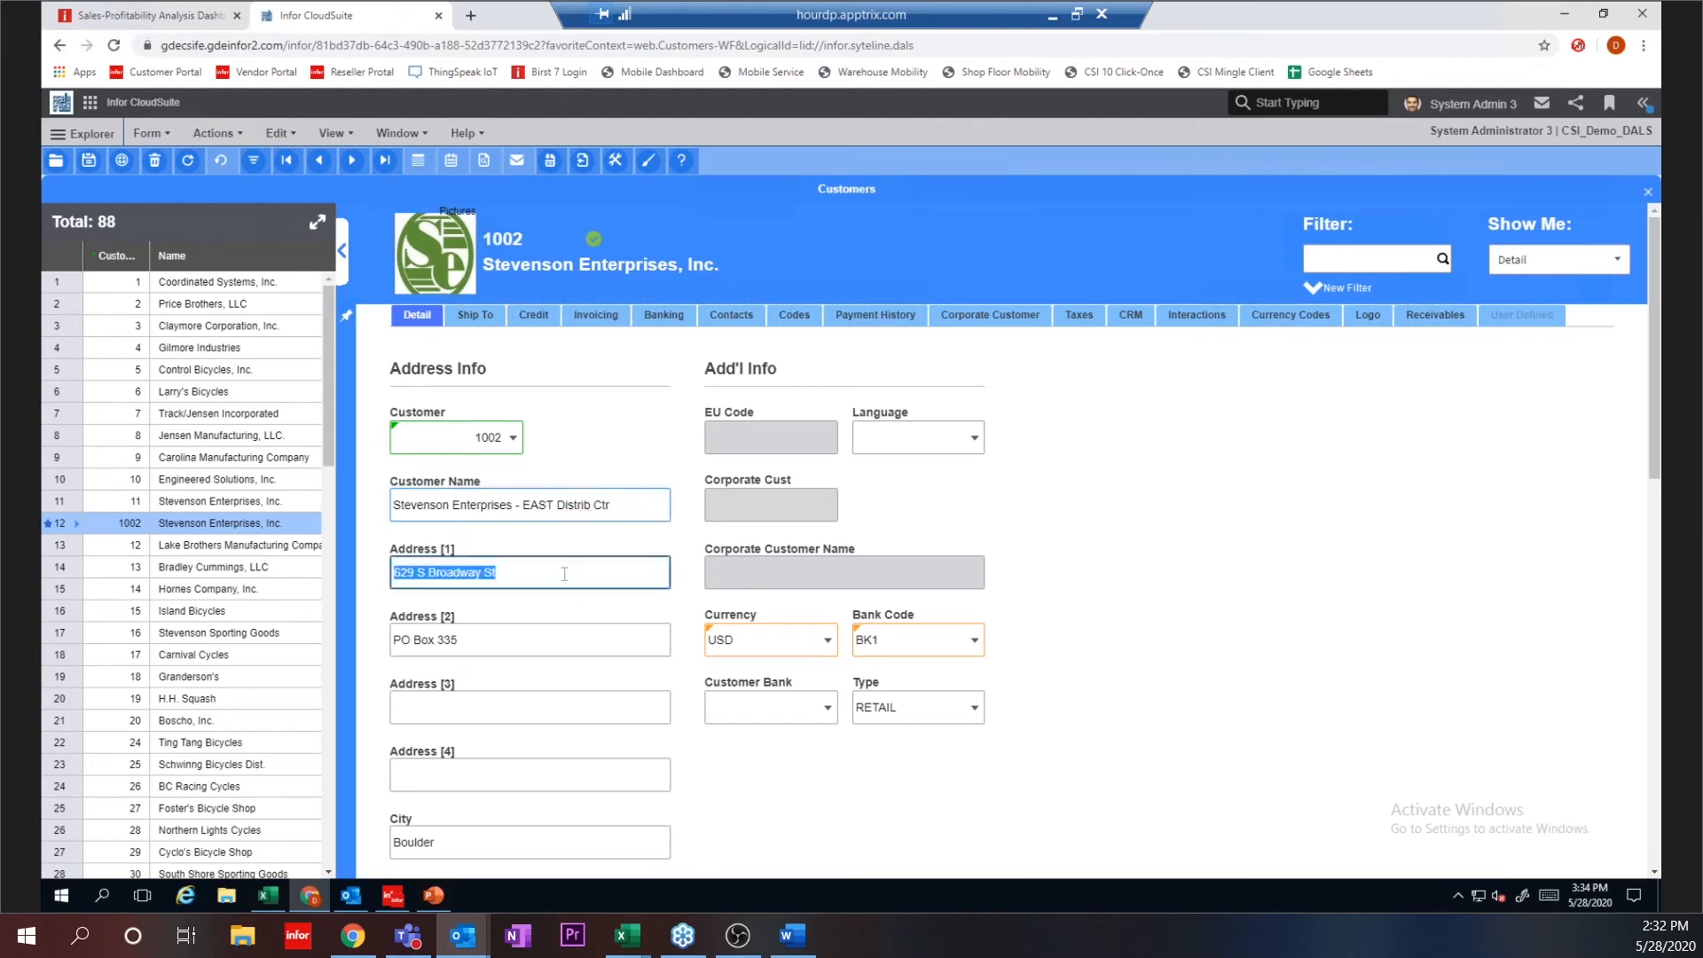
pyautogui.write('1 Main St.')
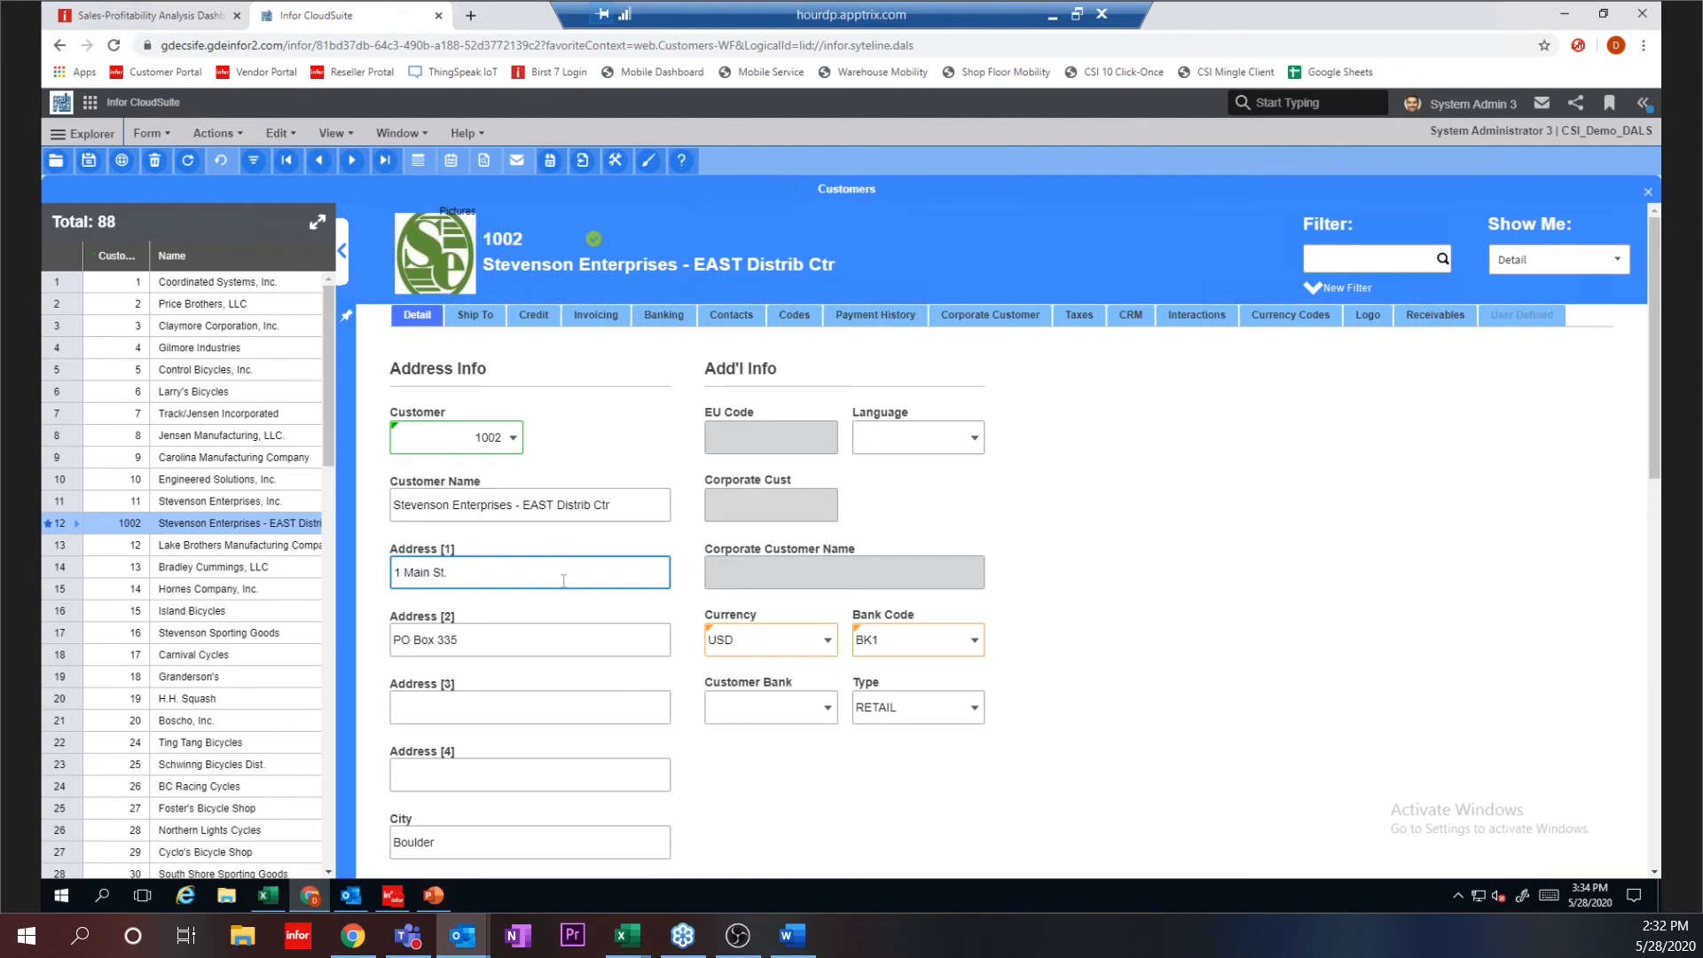
pyautogui.click(479, 637)
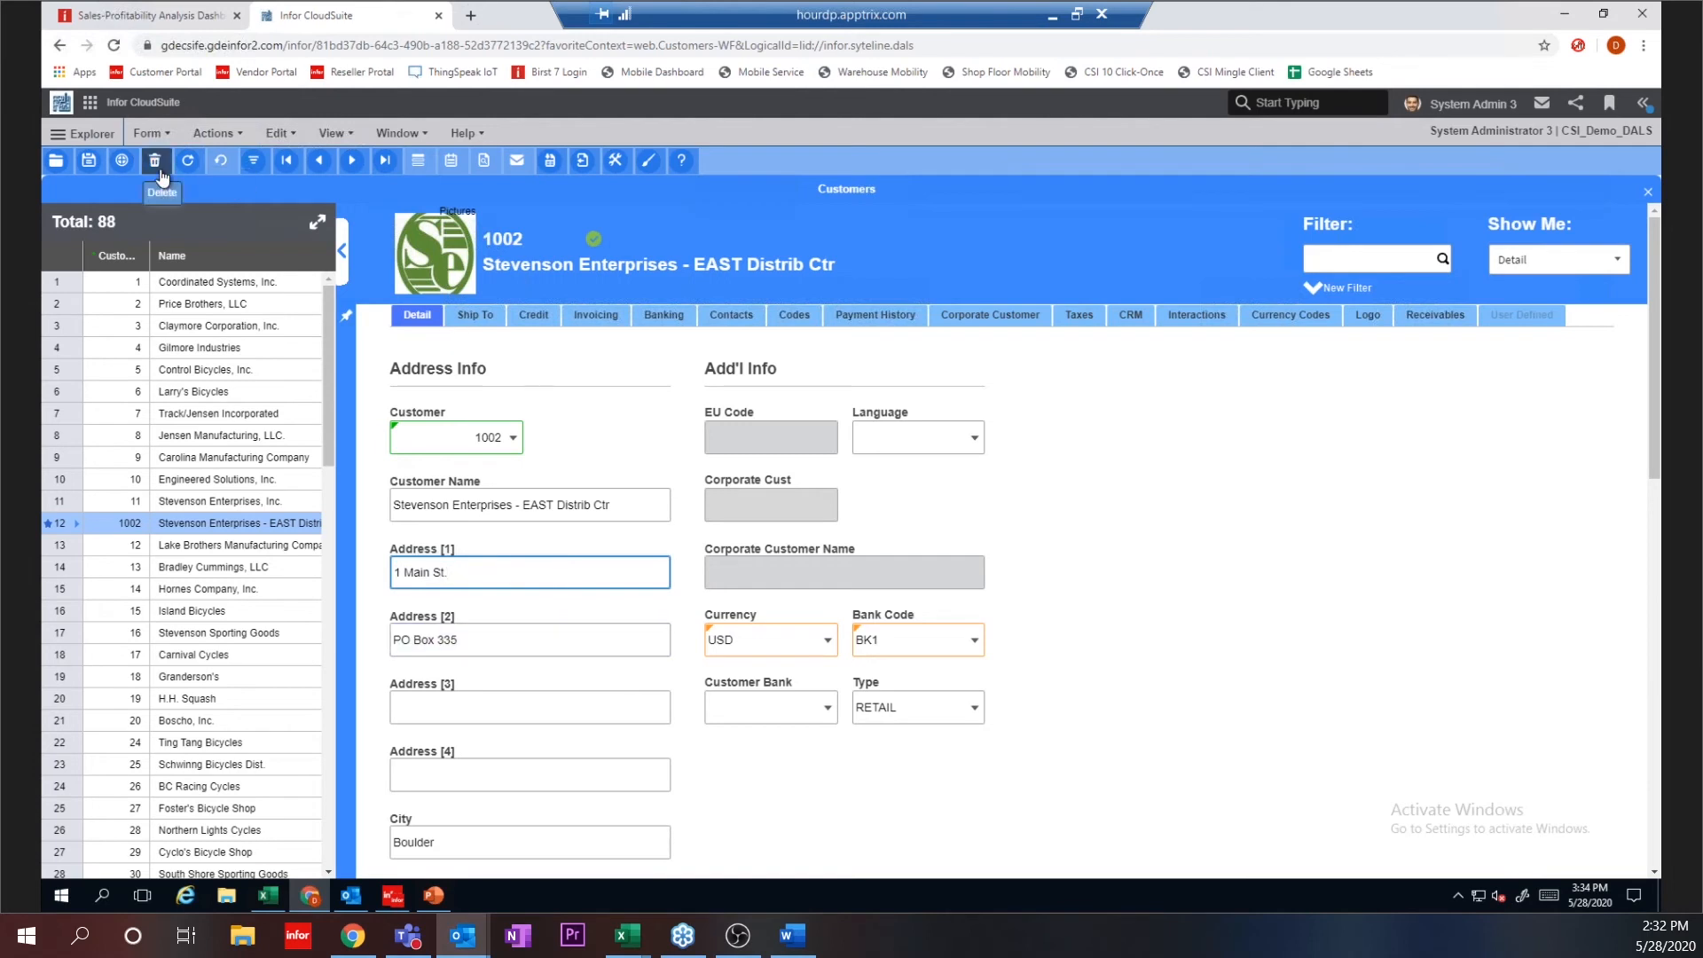
pyautogui.click(89, 164)
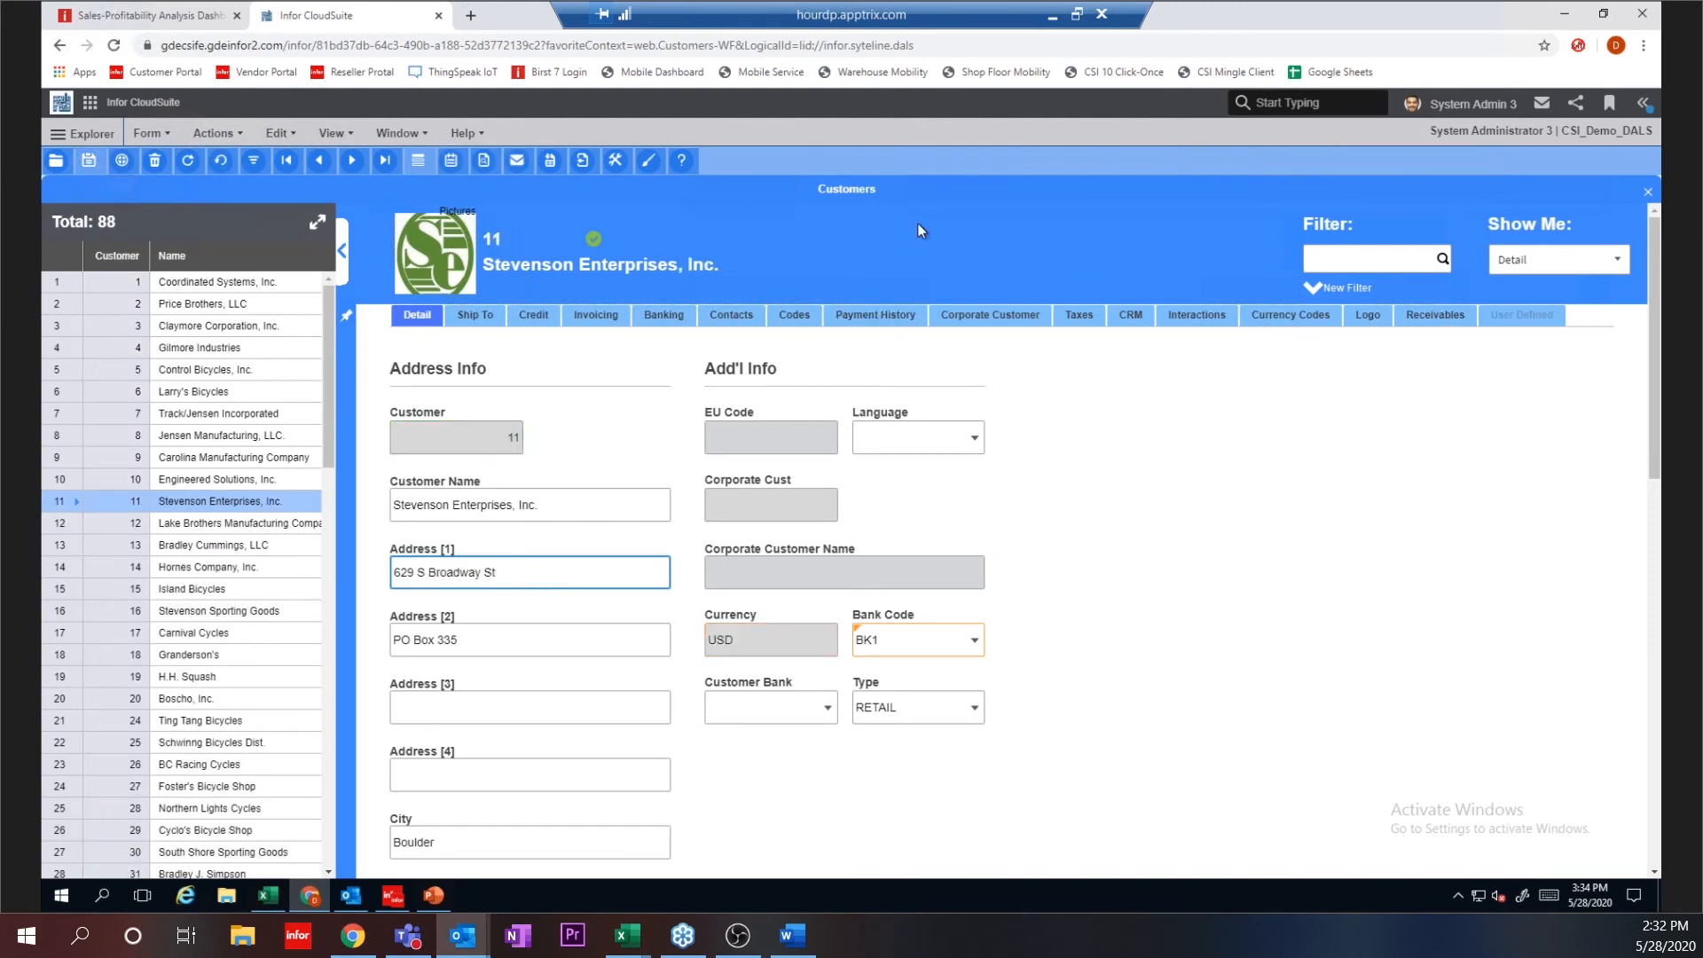
# Step: Close the Customers form, return to the homepage and open Inbox (CloudSuite)
pyautogui.click(1648, 192)
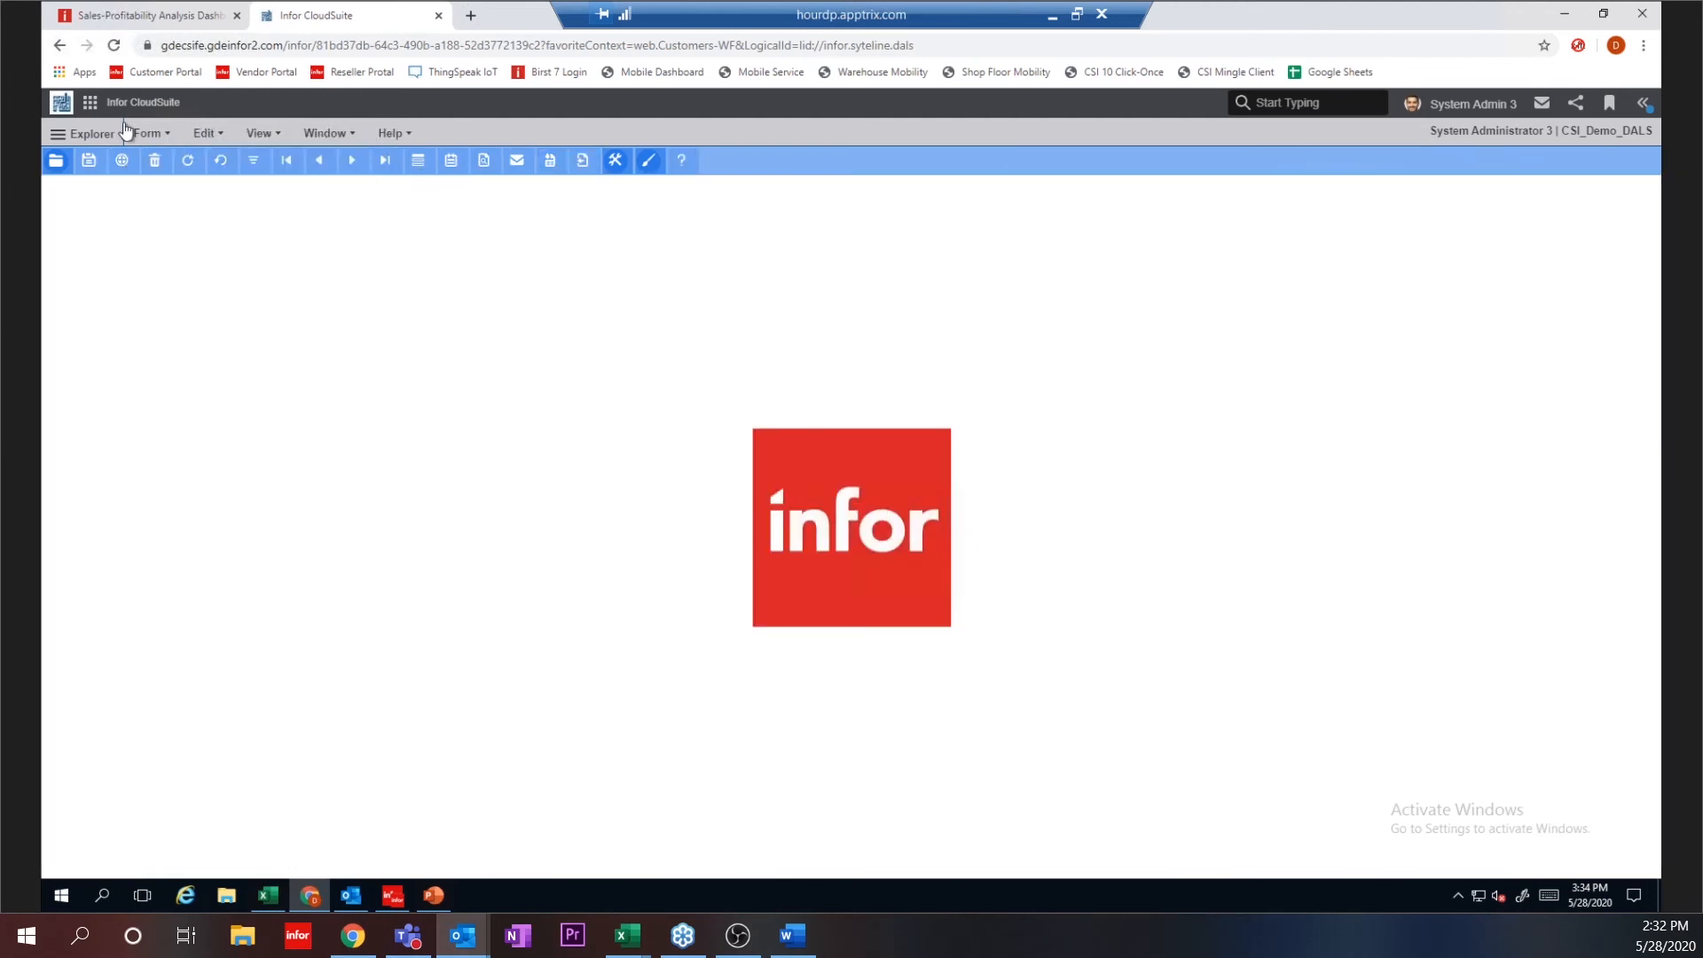
pyautogui.click(61, 107)
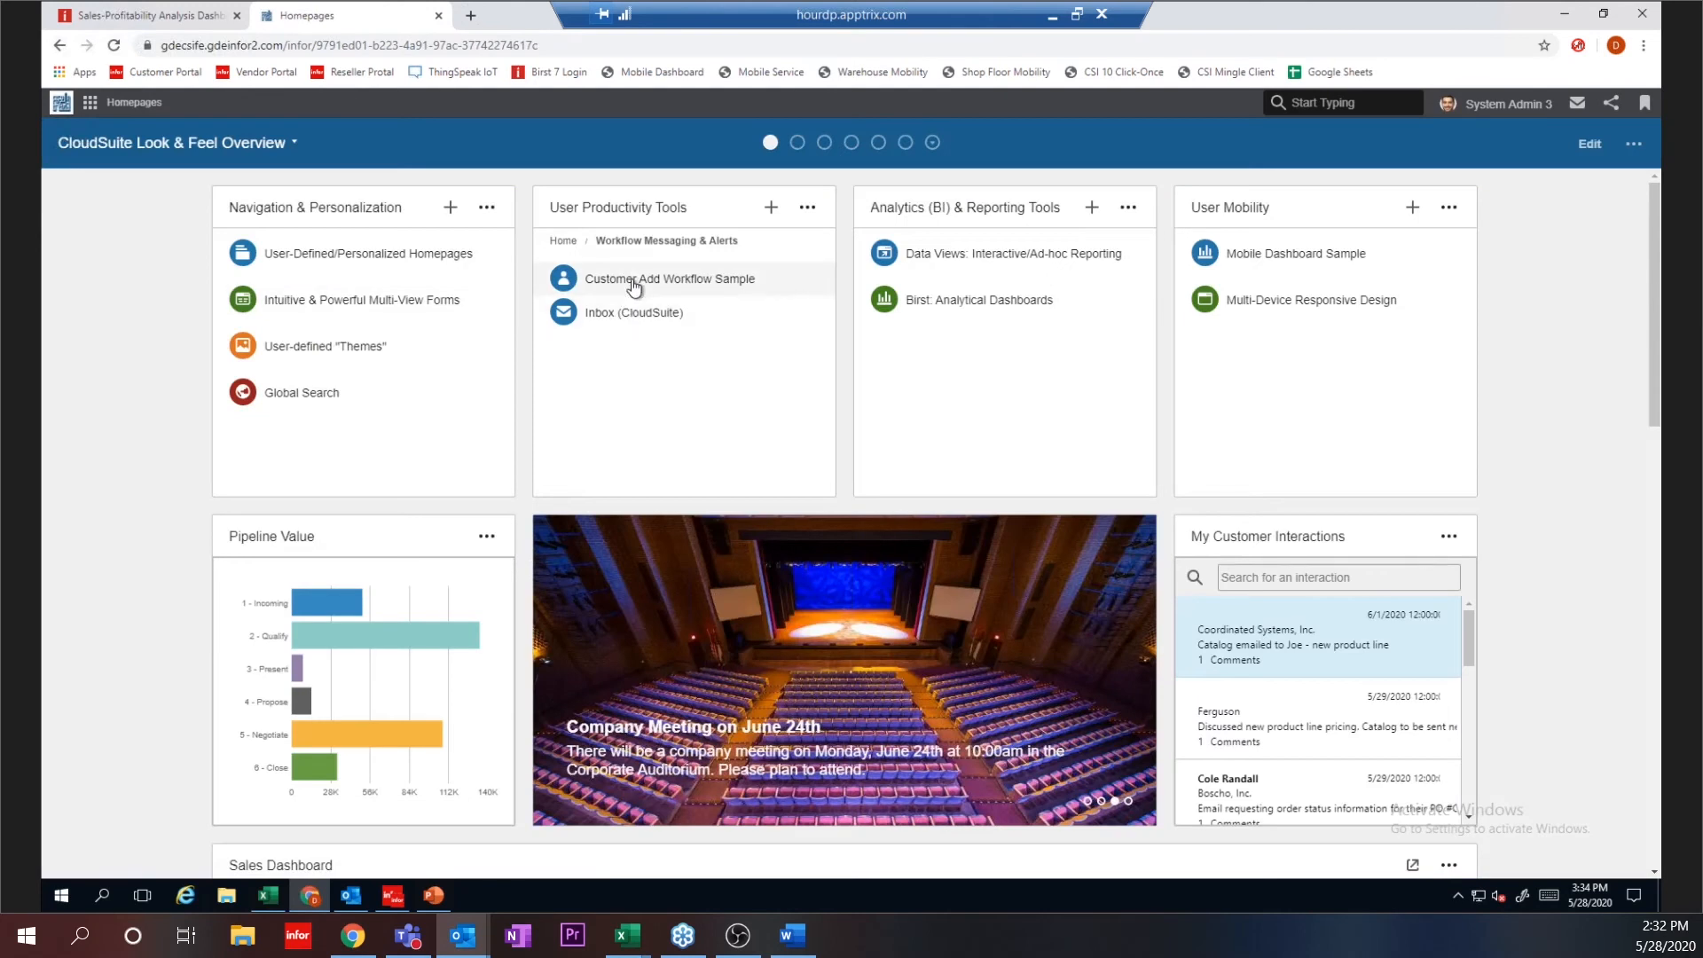
pyautogui.click(625, 321)
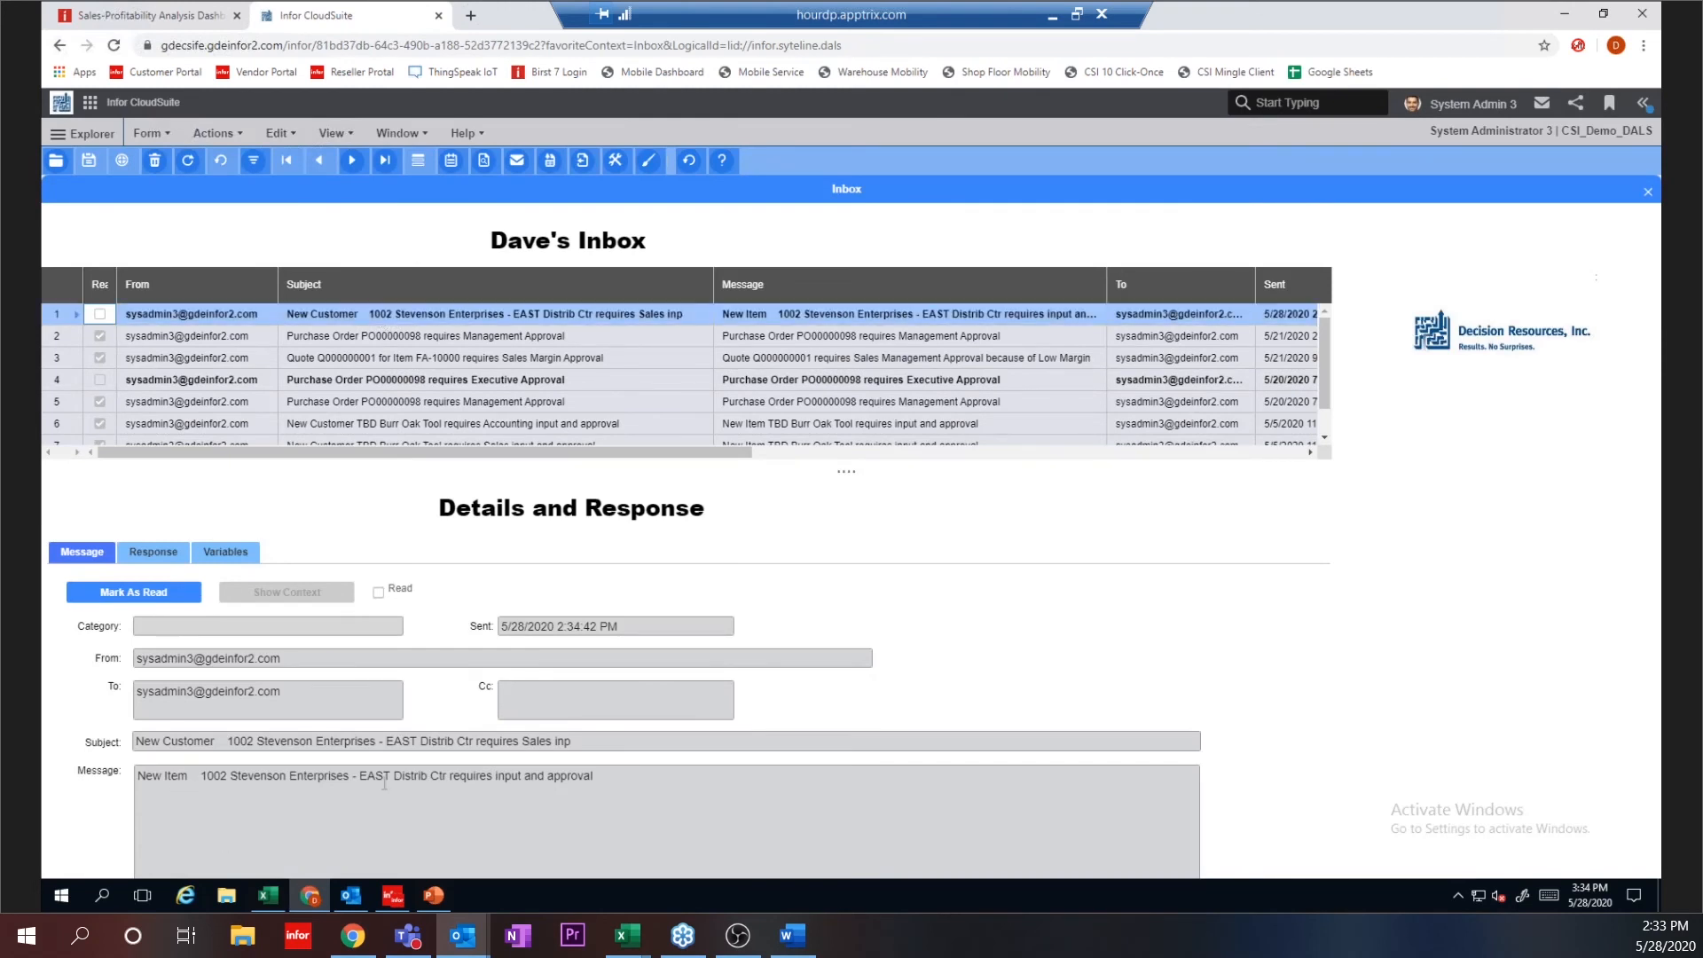
# Step: Respond to the Sales input message for Stevenson Enterprises - EAST Distrib Ctr and approve the Customer Setup - Sales form
pyautogui.click(160, 552)
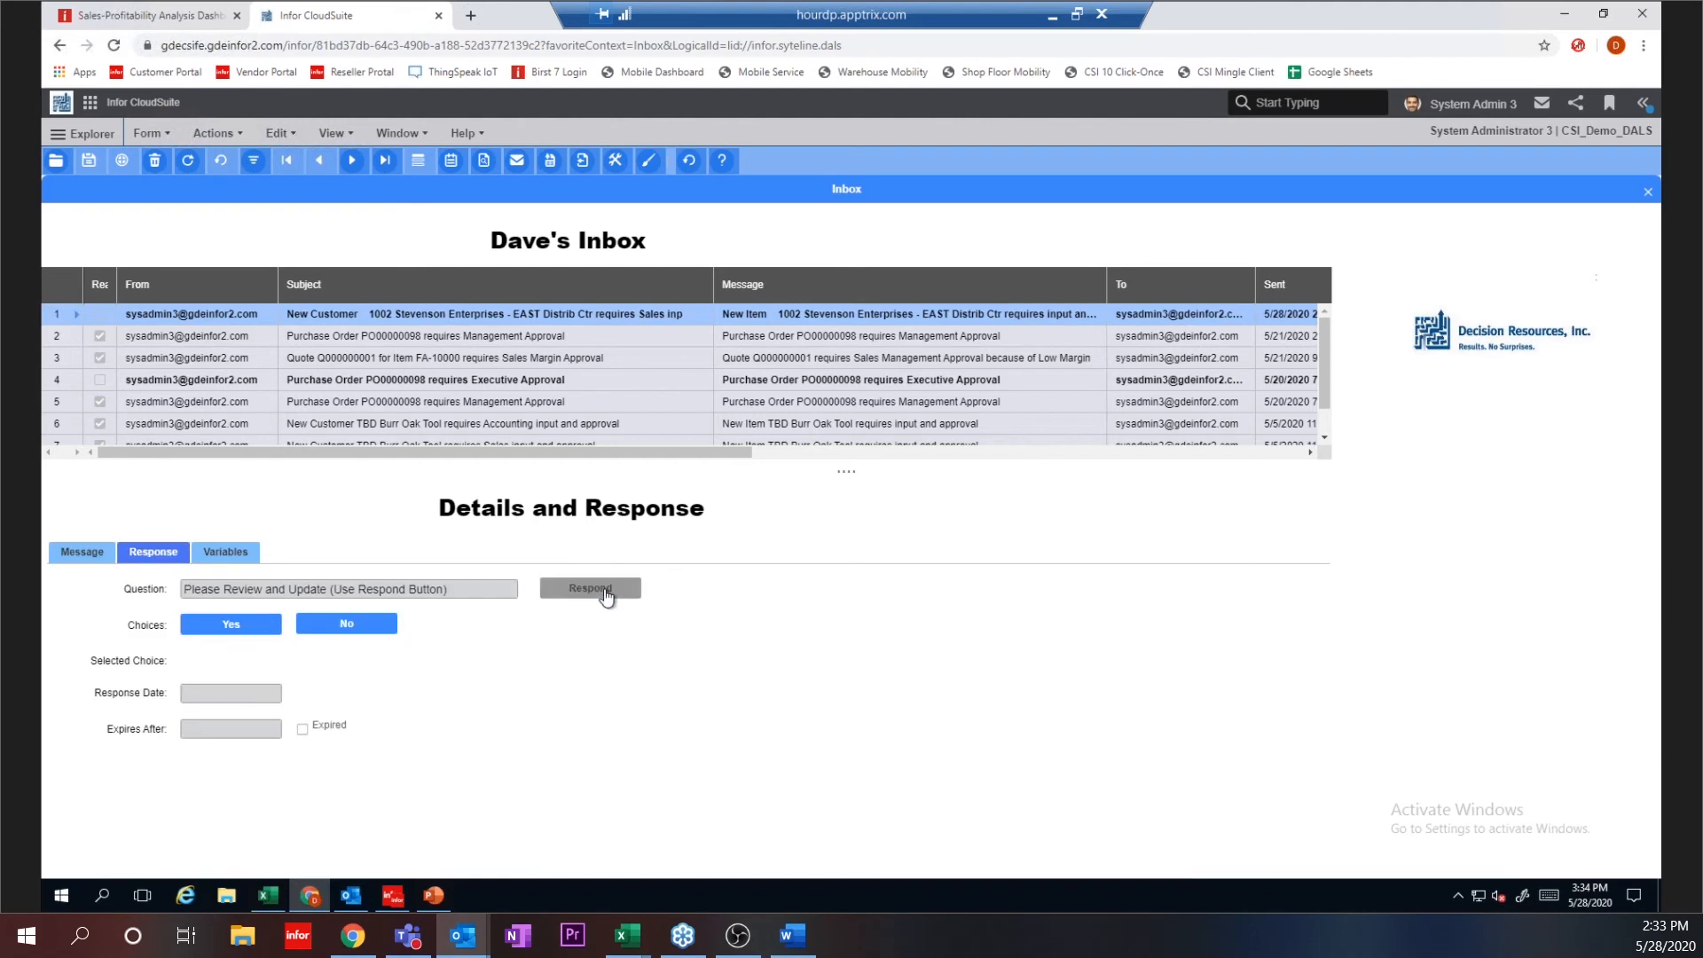
pyautogui.click(606, 594)
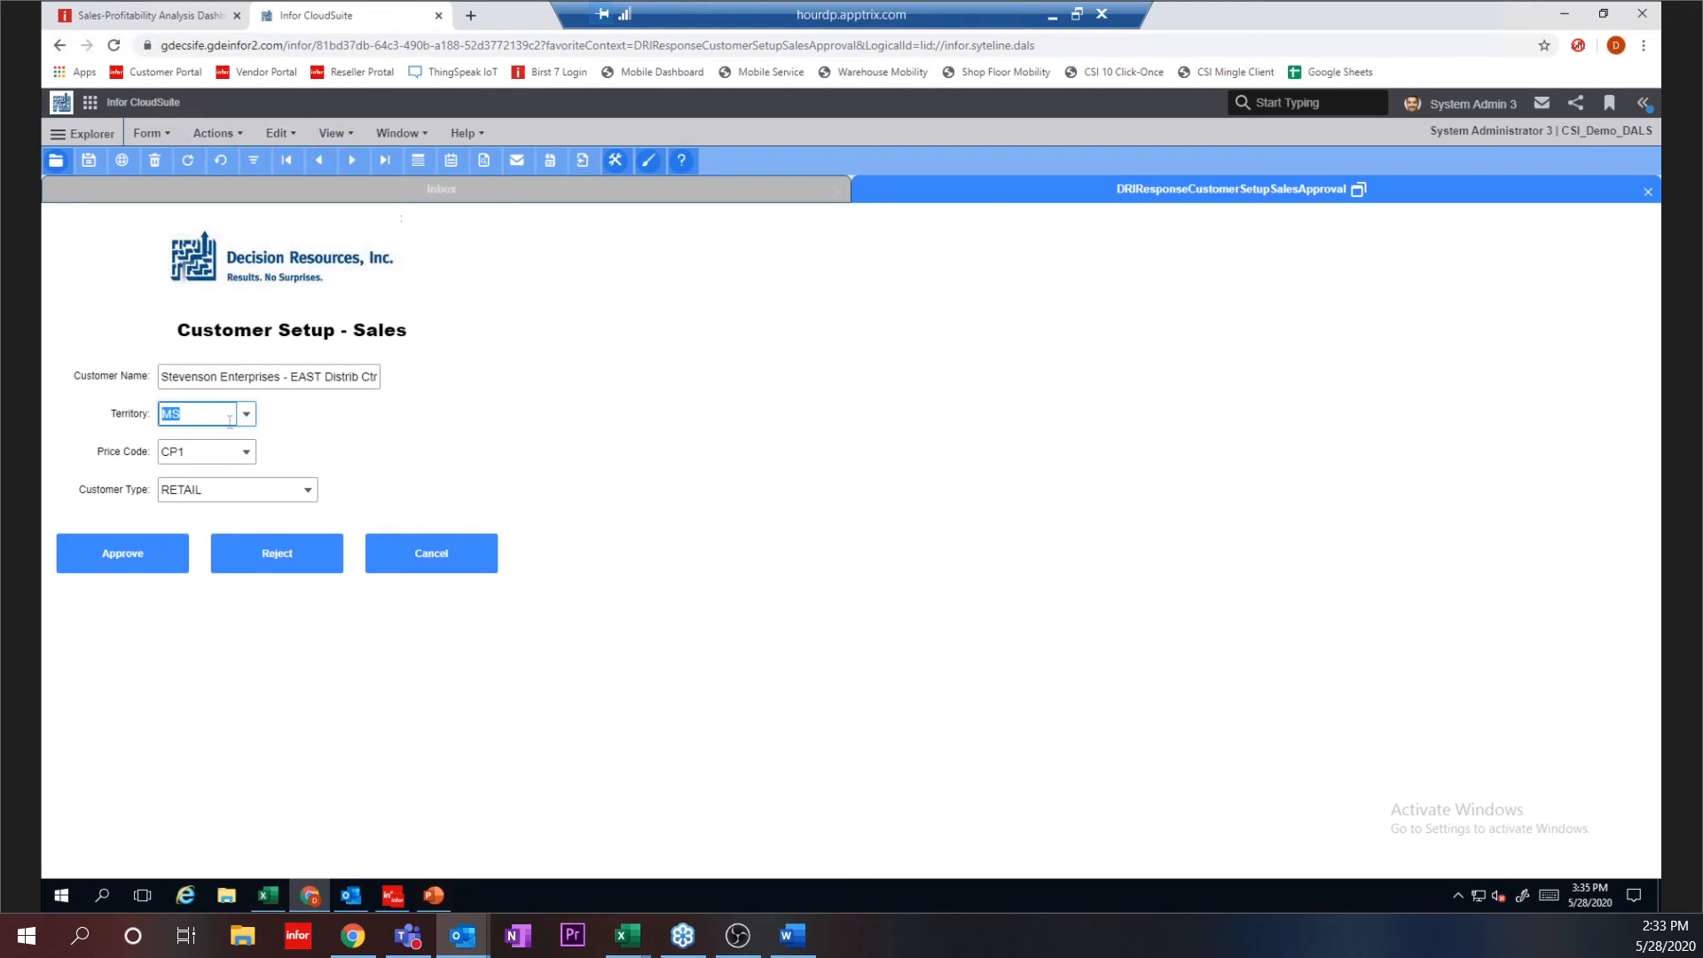
pyautogui.click(159, 569)
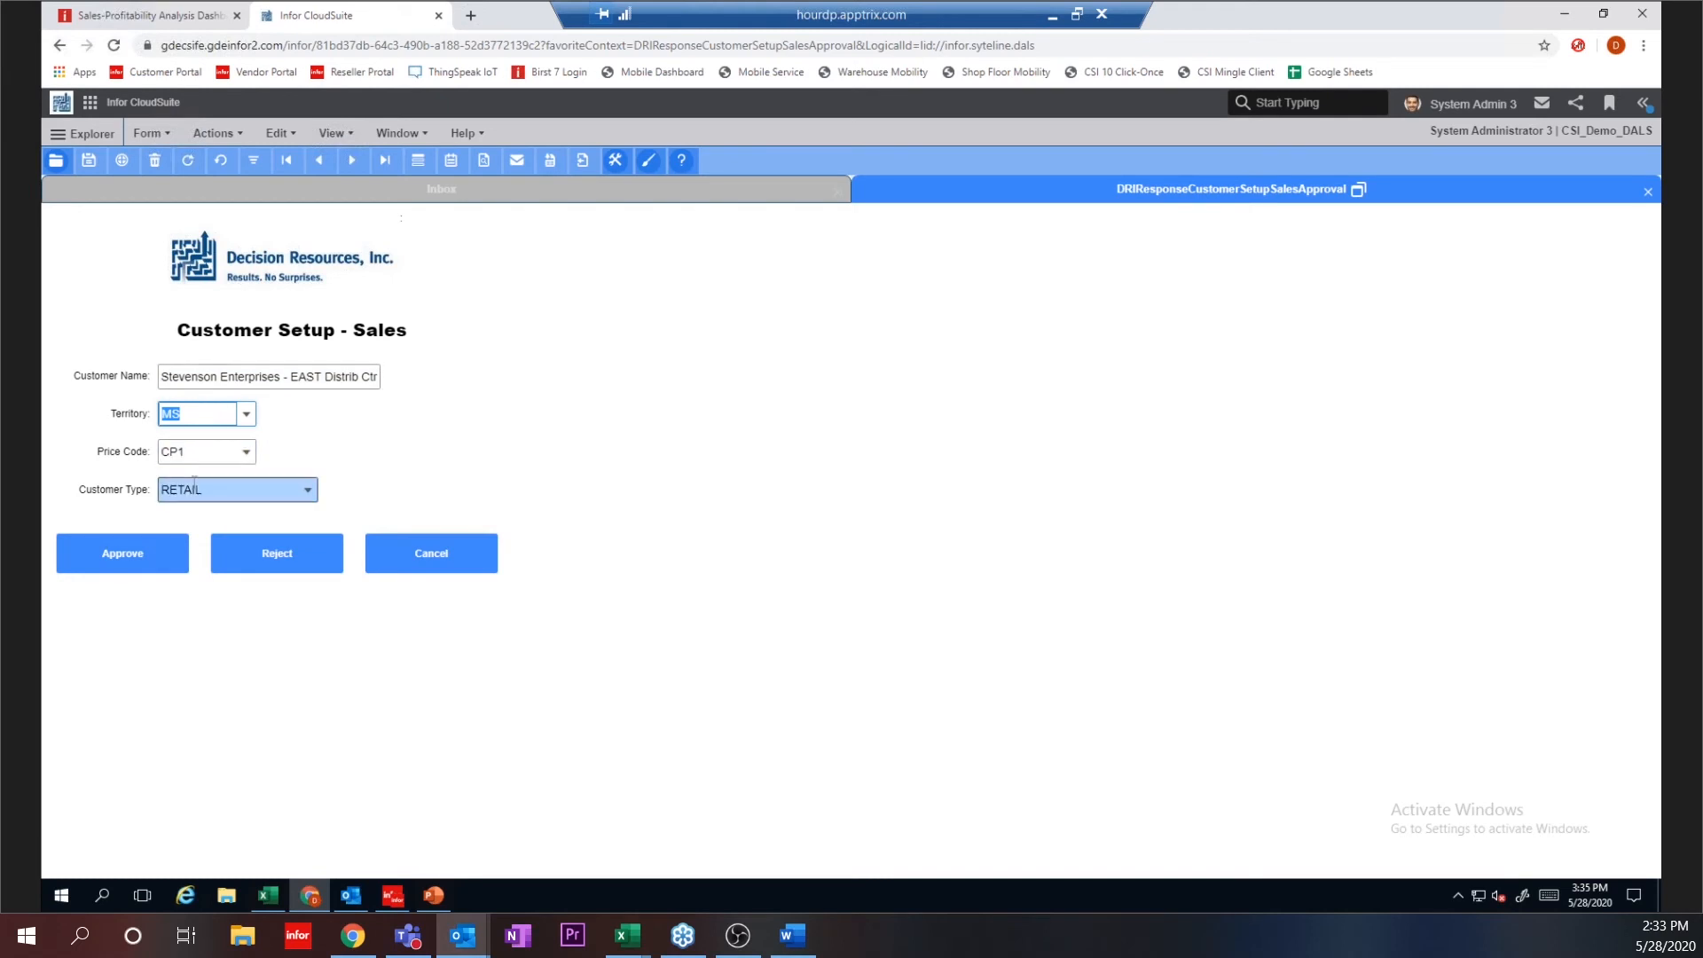
pyautogui.click(132, 555)
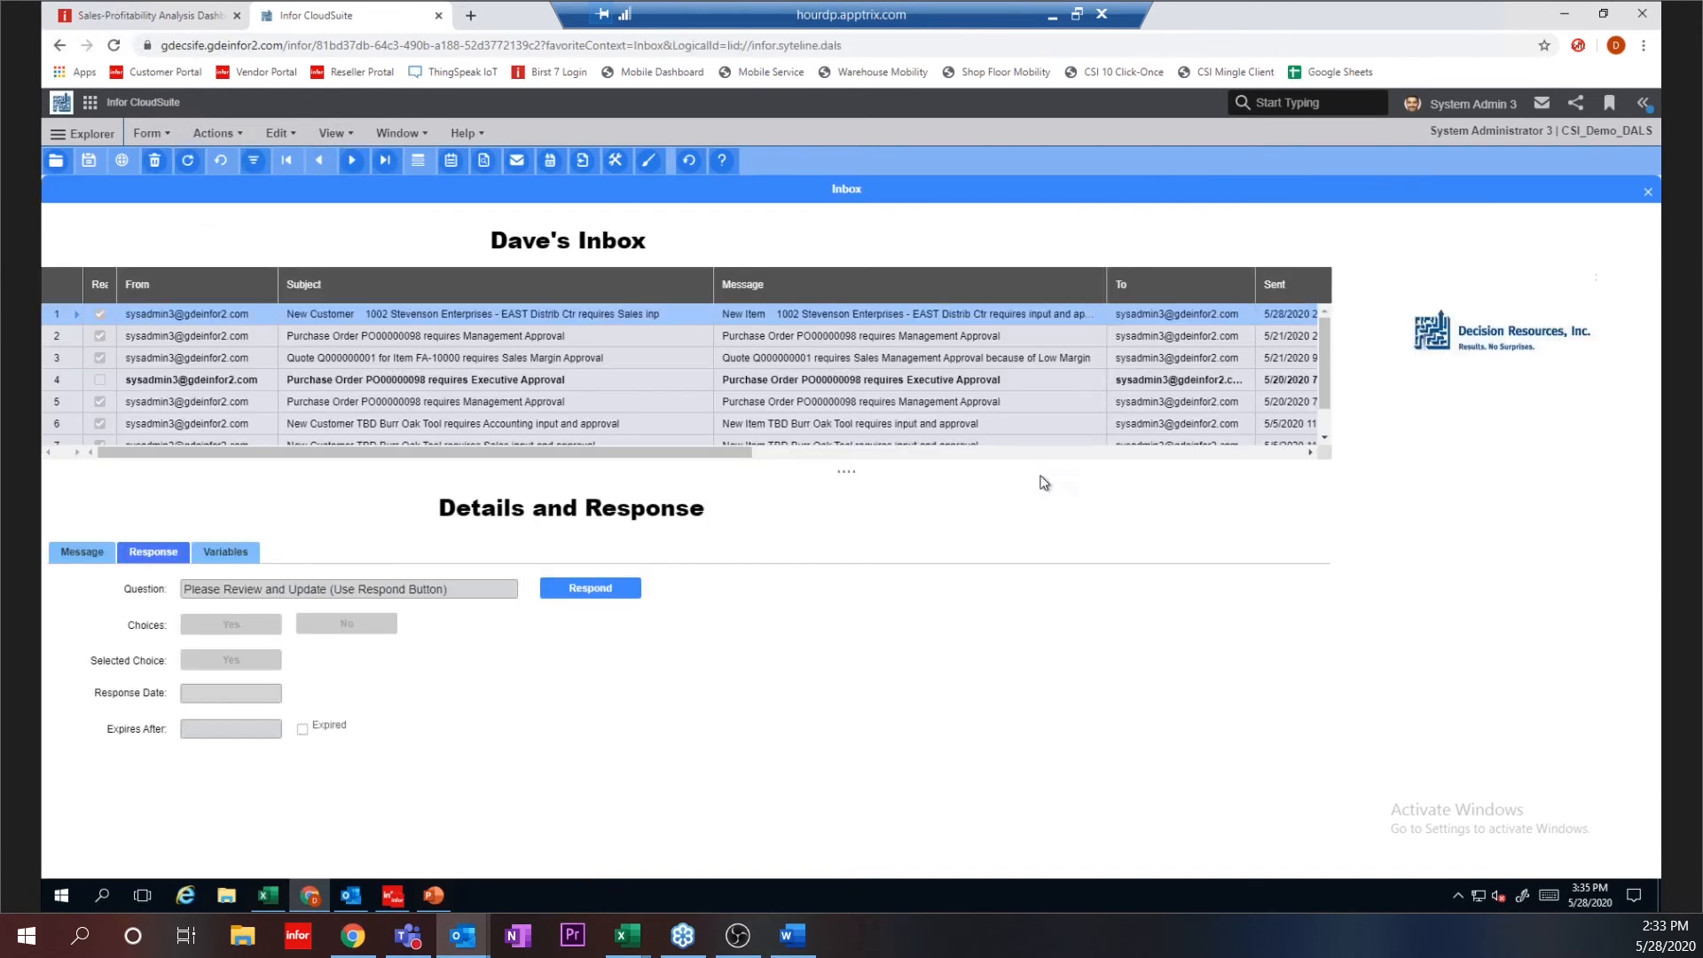
# Step: Refresh the inbox, respond to the new customer's Accounting message and approve the Customer Setup - Accounting/Finance form
pyautogui.click(254, 162)
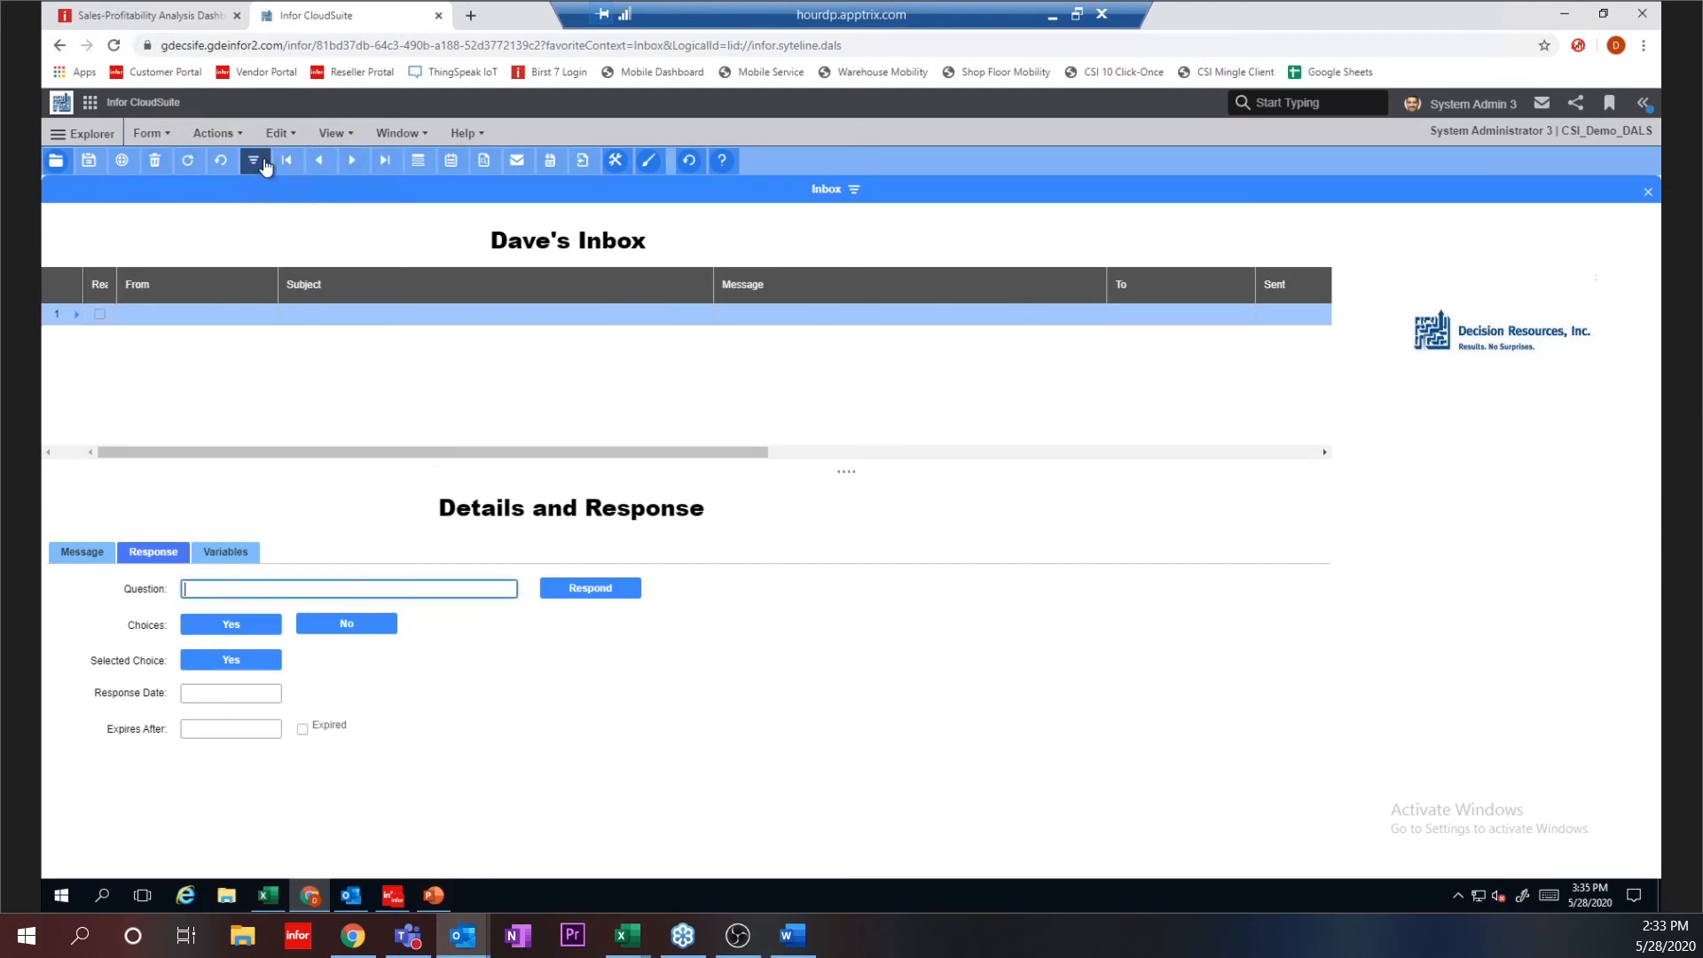
pyautogui.click(252, 163)
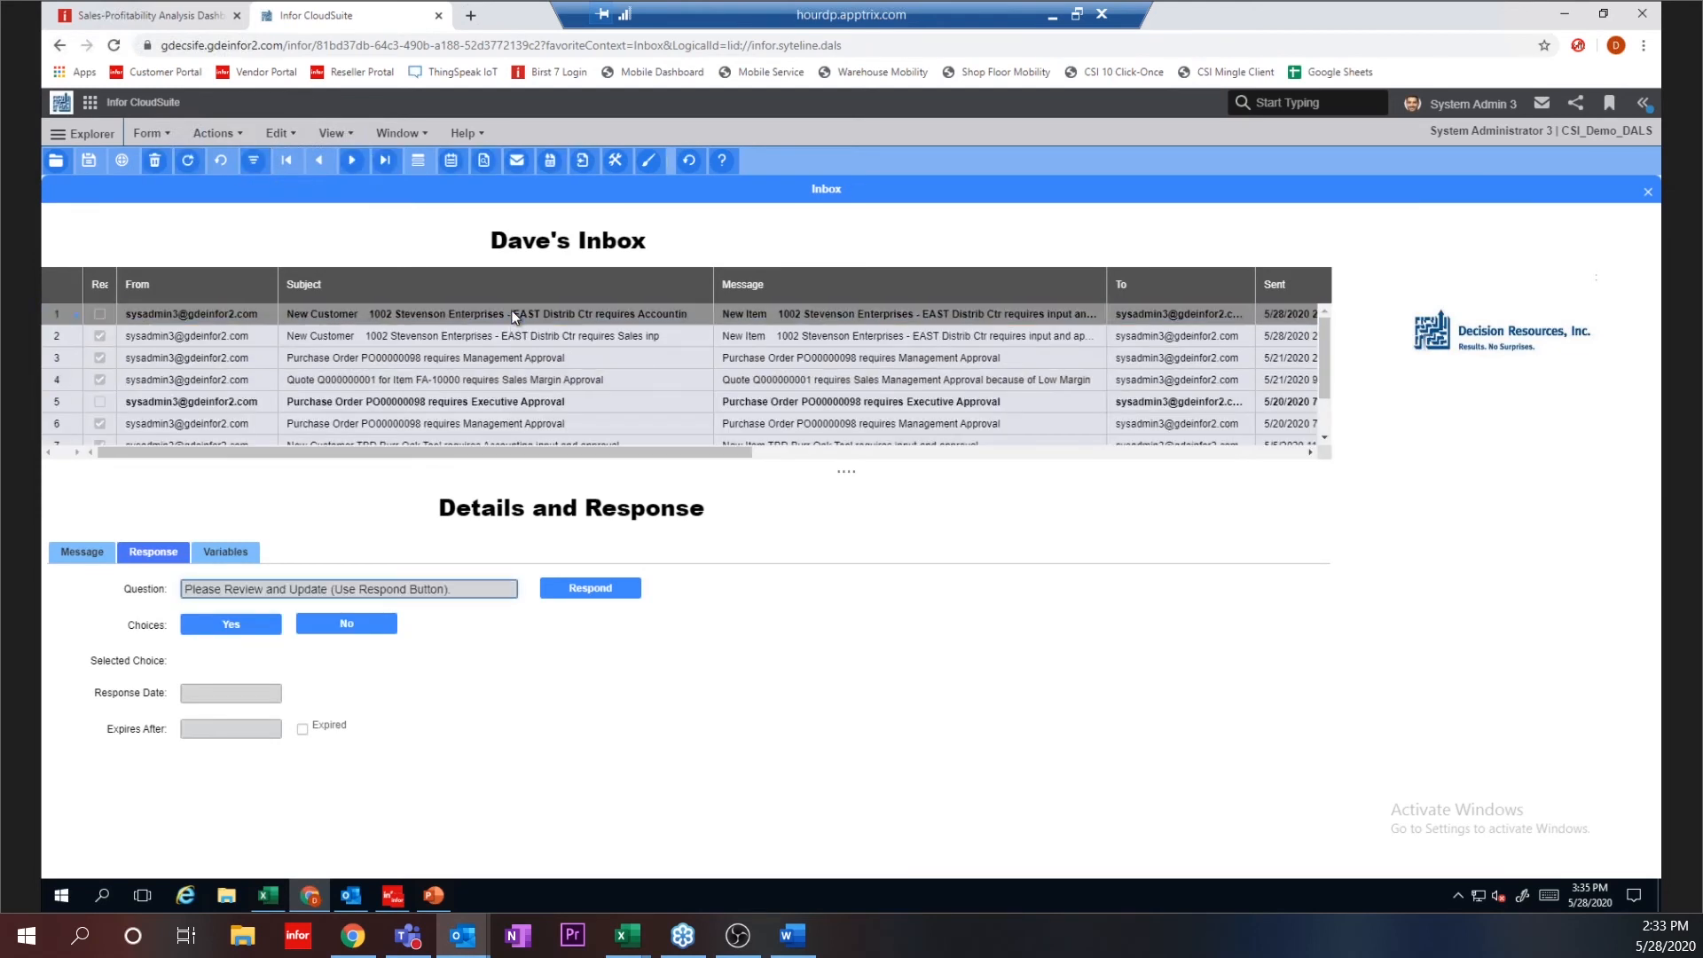
pyautogui.click(511, 315)
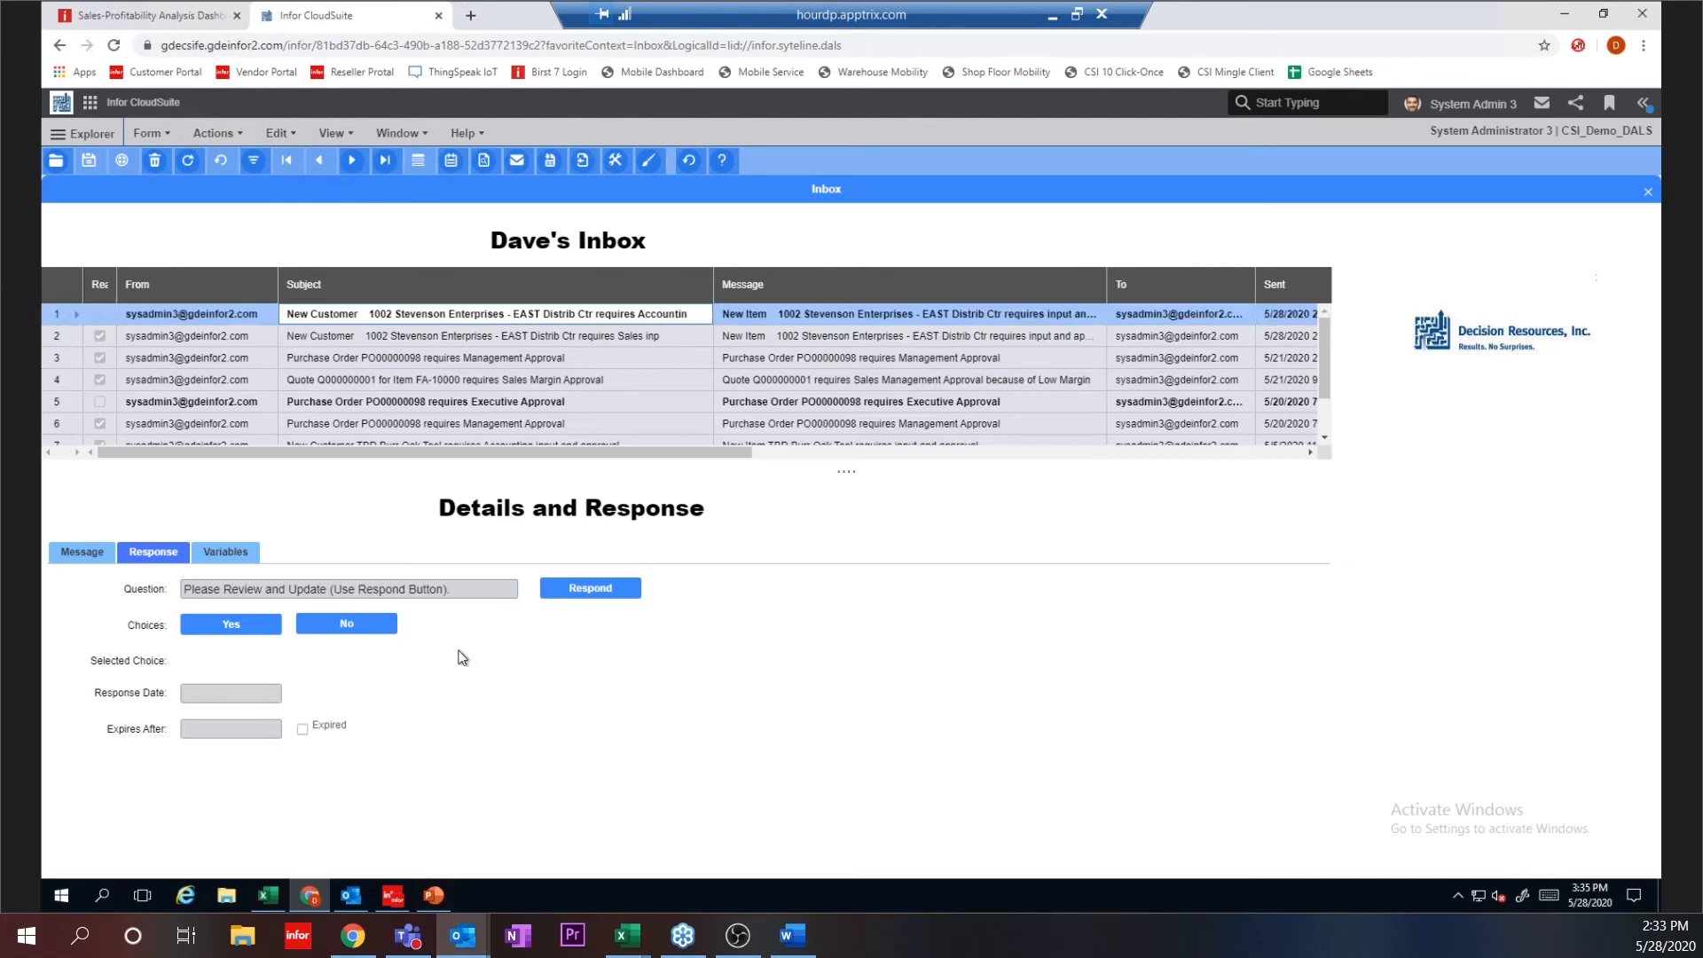
pyautogui.click(248, 637)
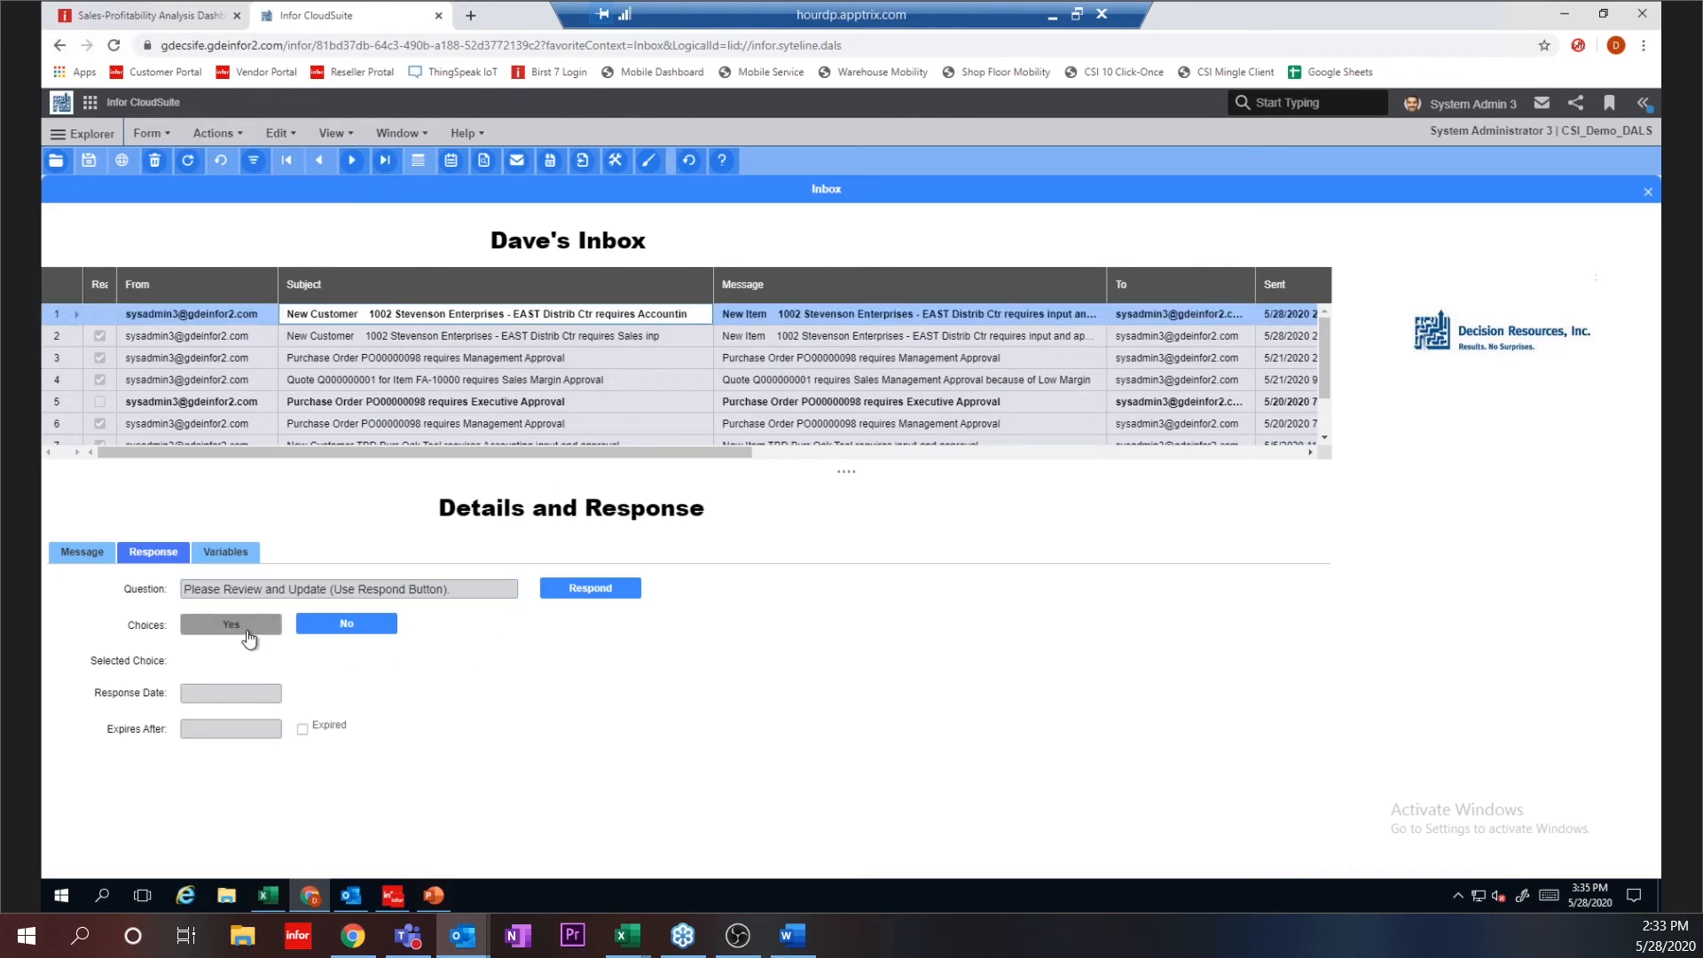
pyautogui.click(612, 593)
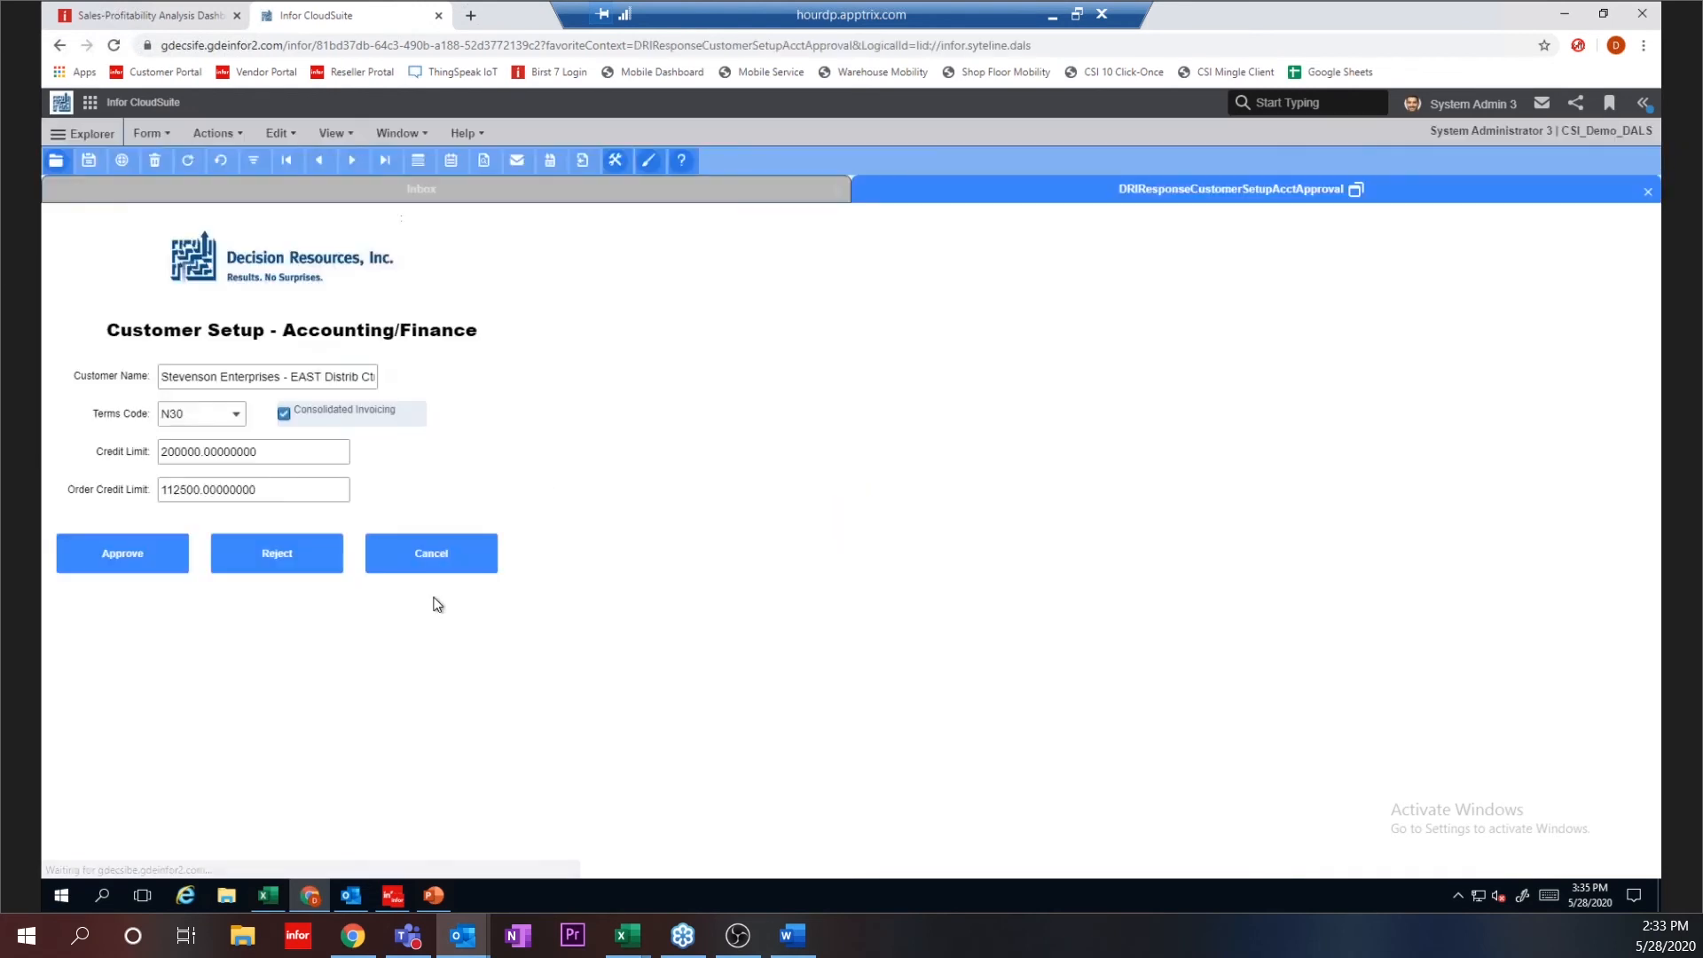
pyautogui.click(271, 455)
pyautogui.click(271, 494)
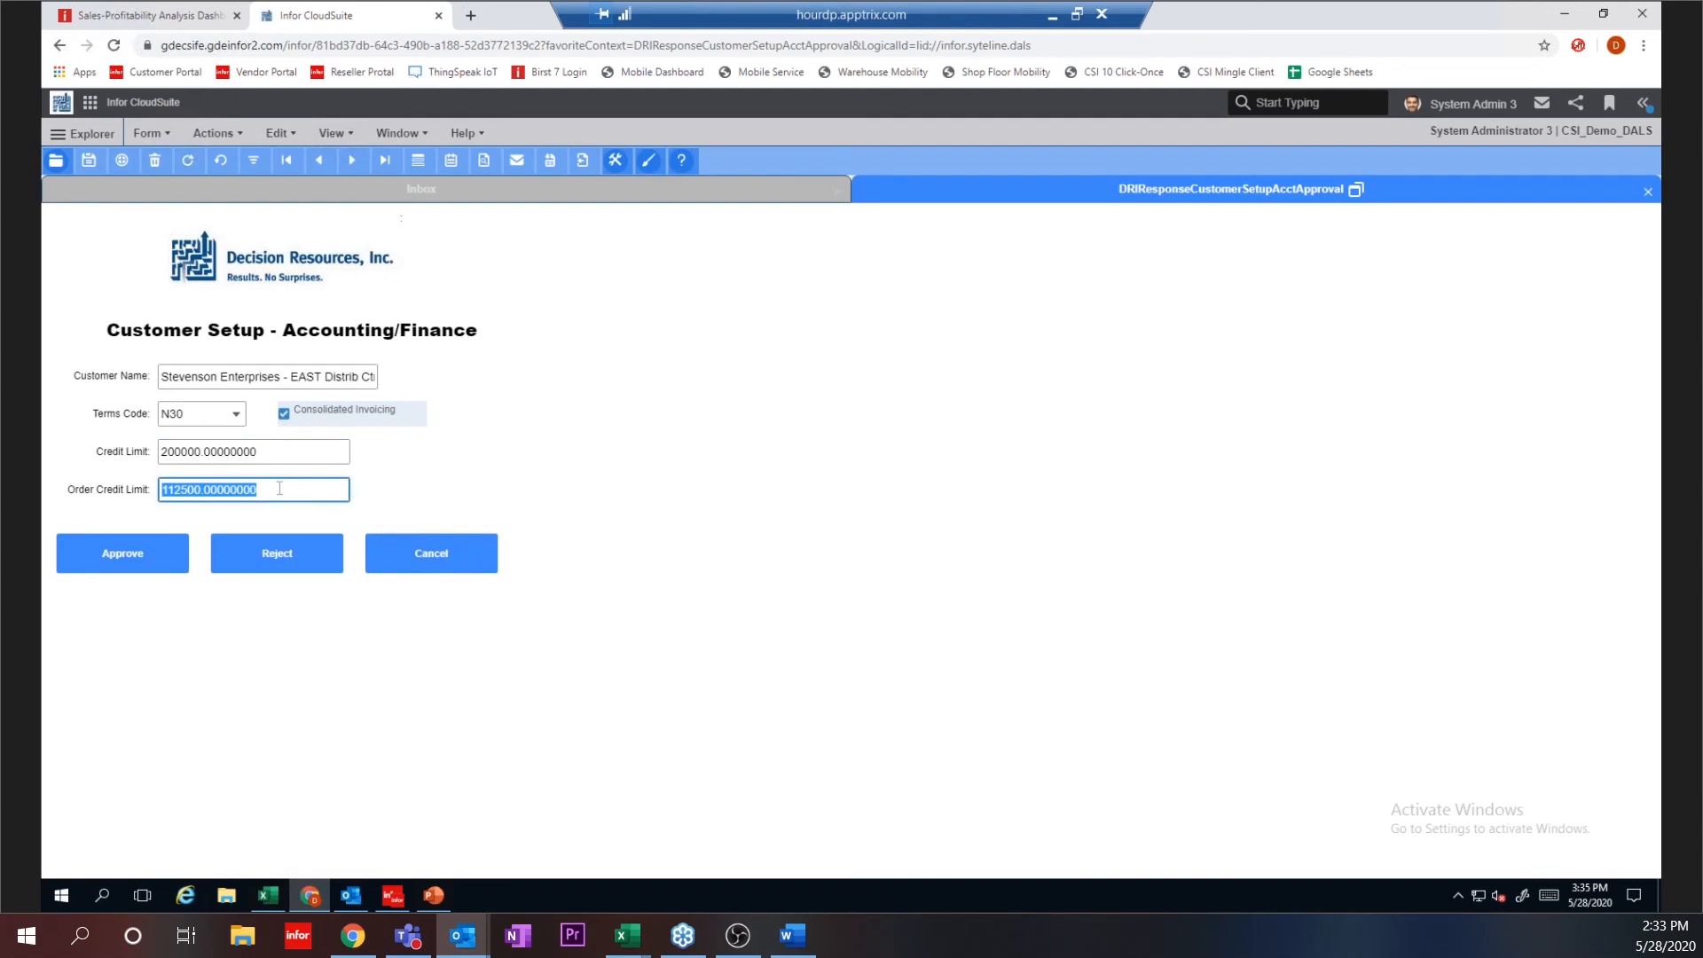
pyautogui.click(165, 549)
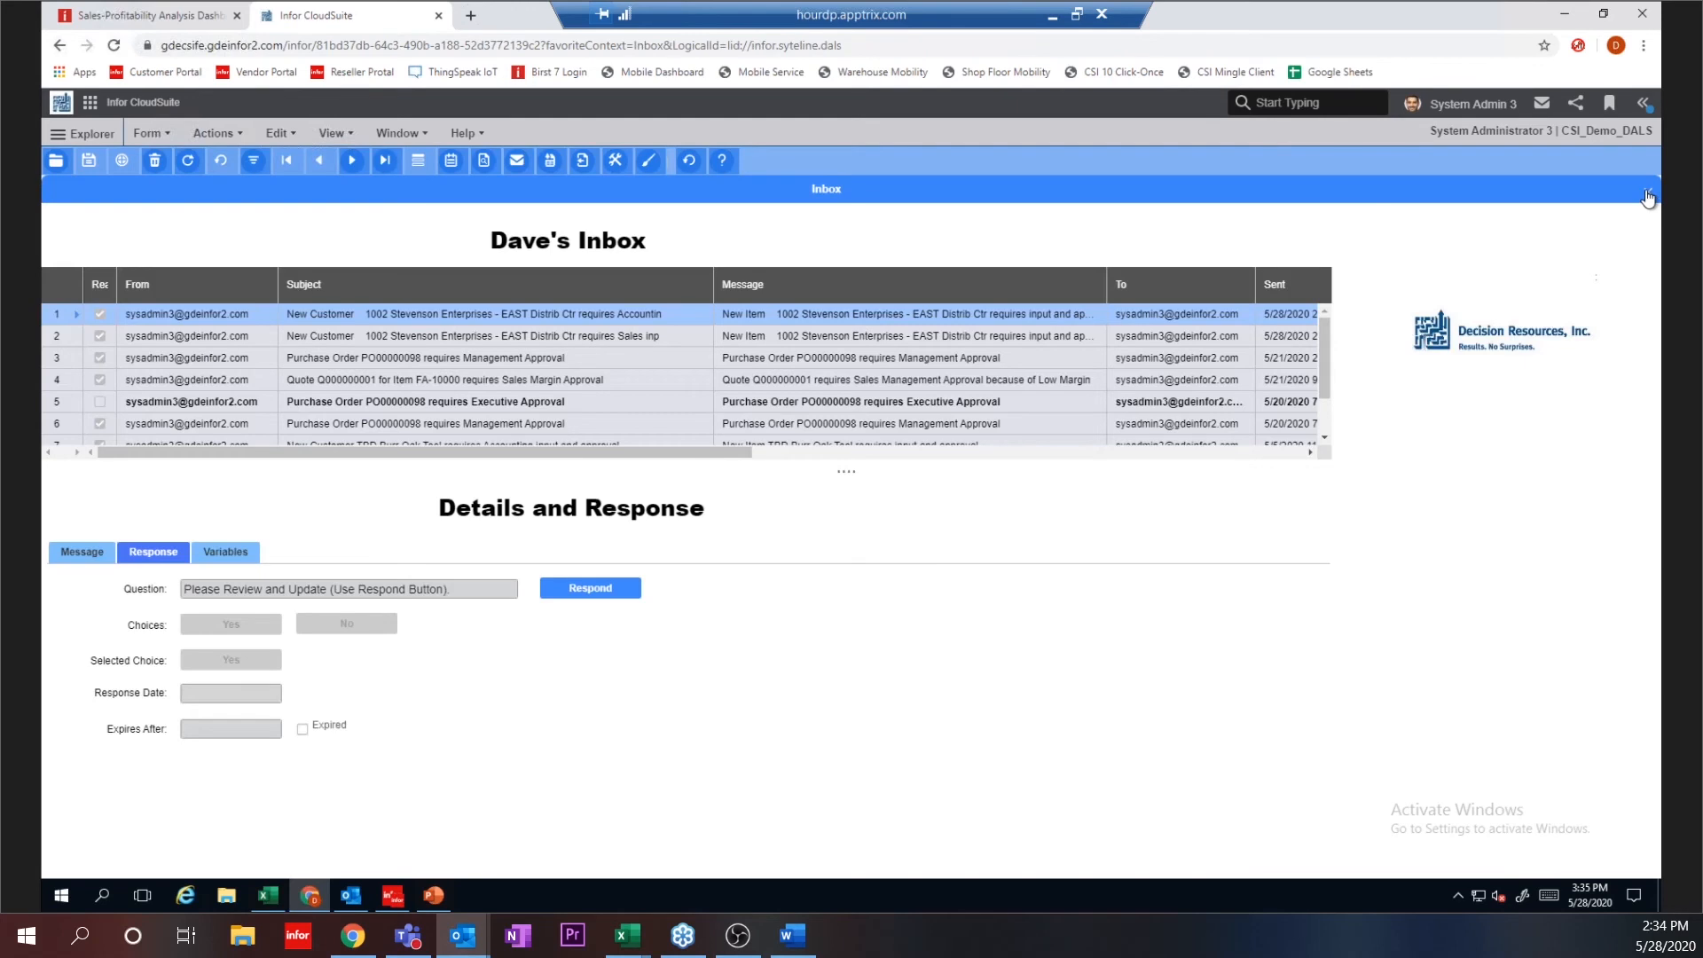
# Step: Close the Inbox and return to the main User Productivity Tools list on the homepage
pyautogui.click(1647, 197)
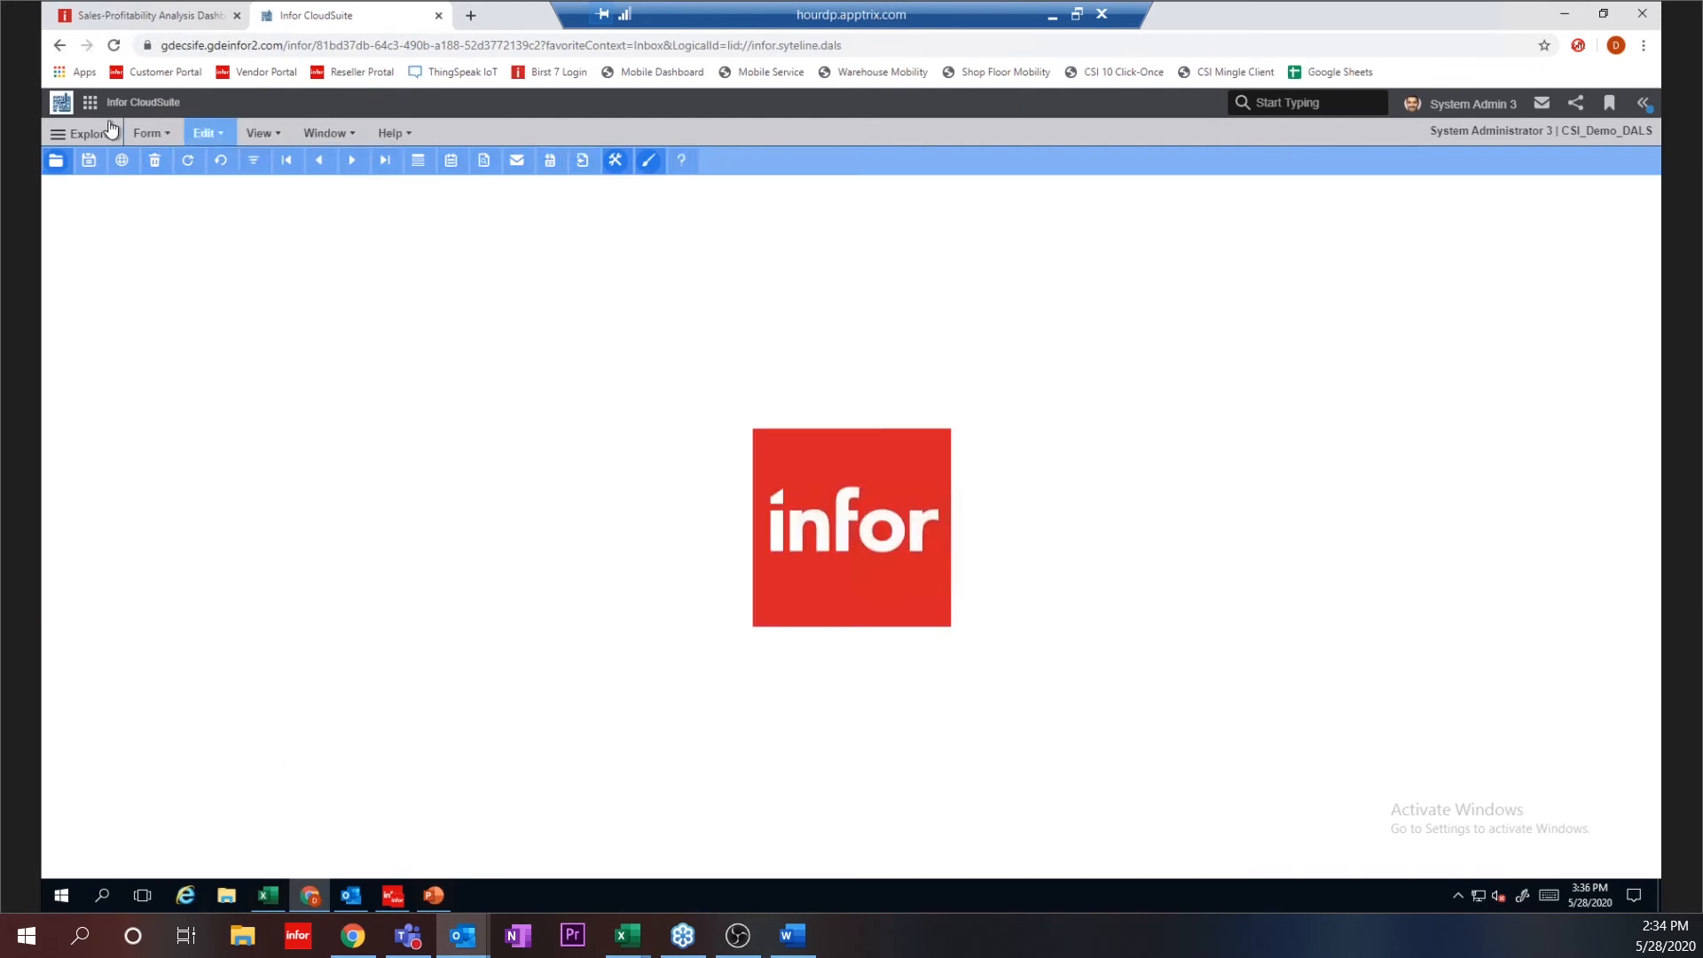
pyautogui.click(61, 102)
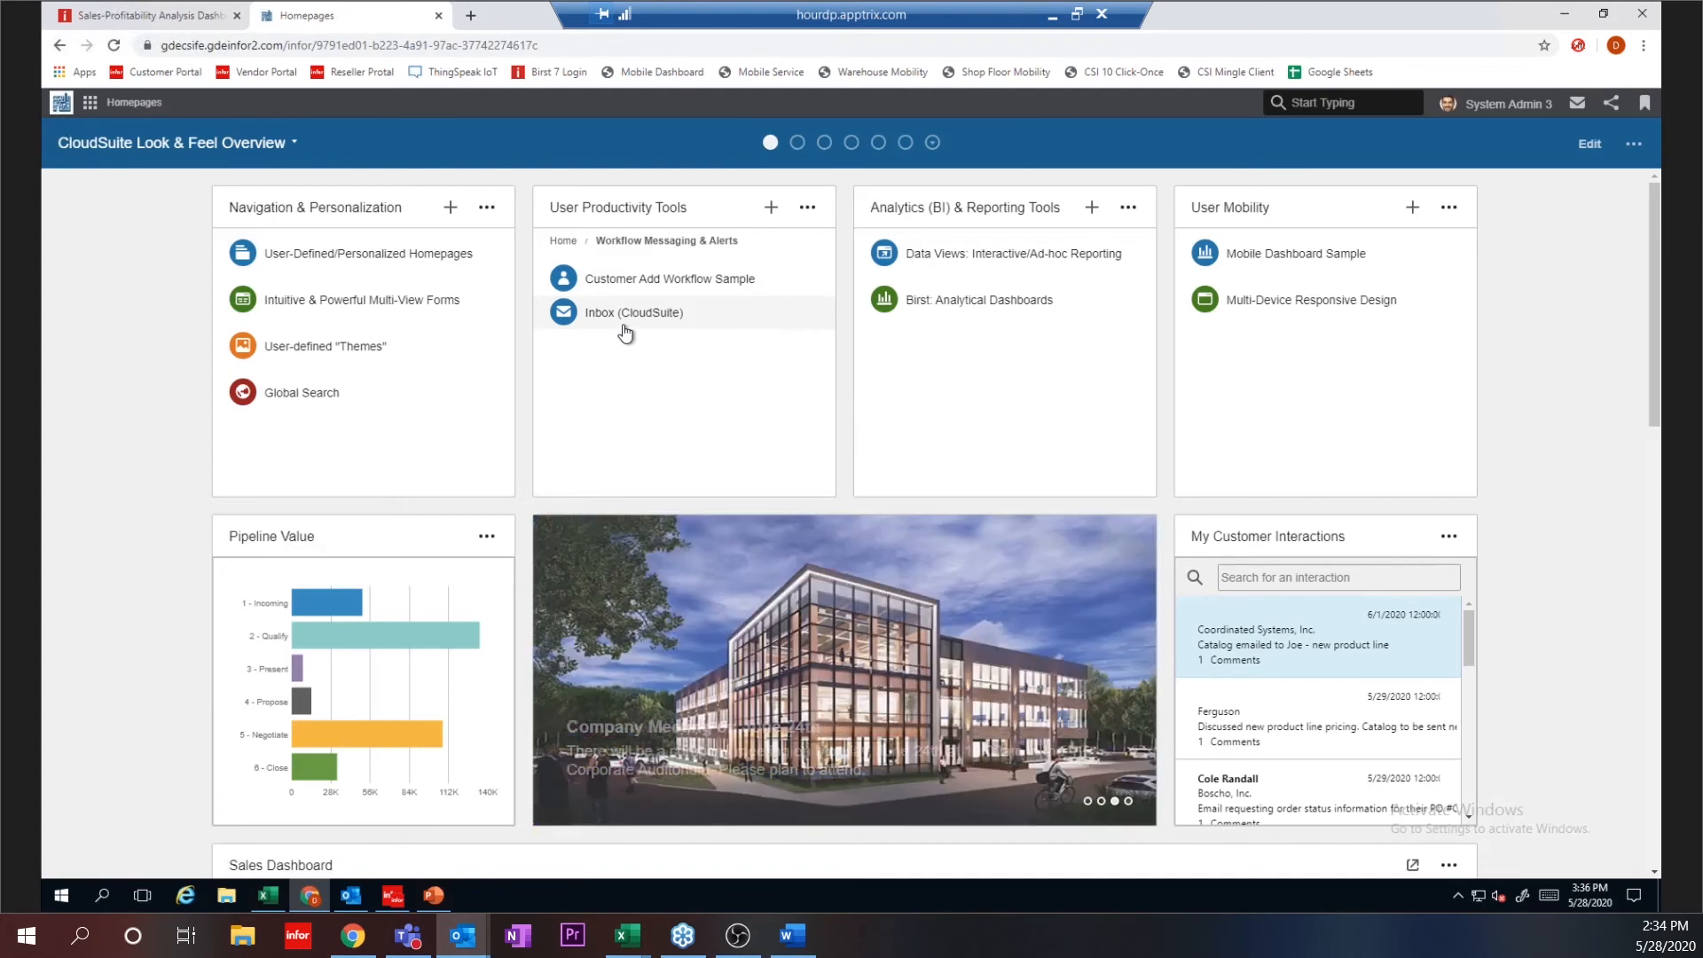
pyautogui.click(603, 295)
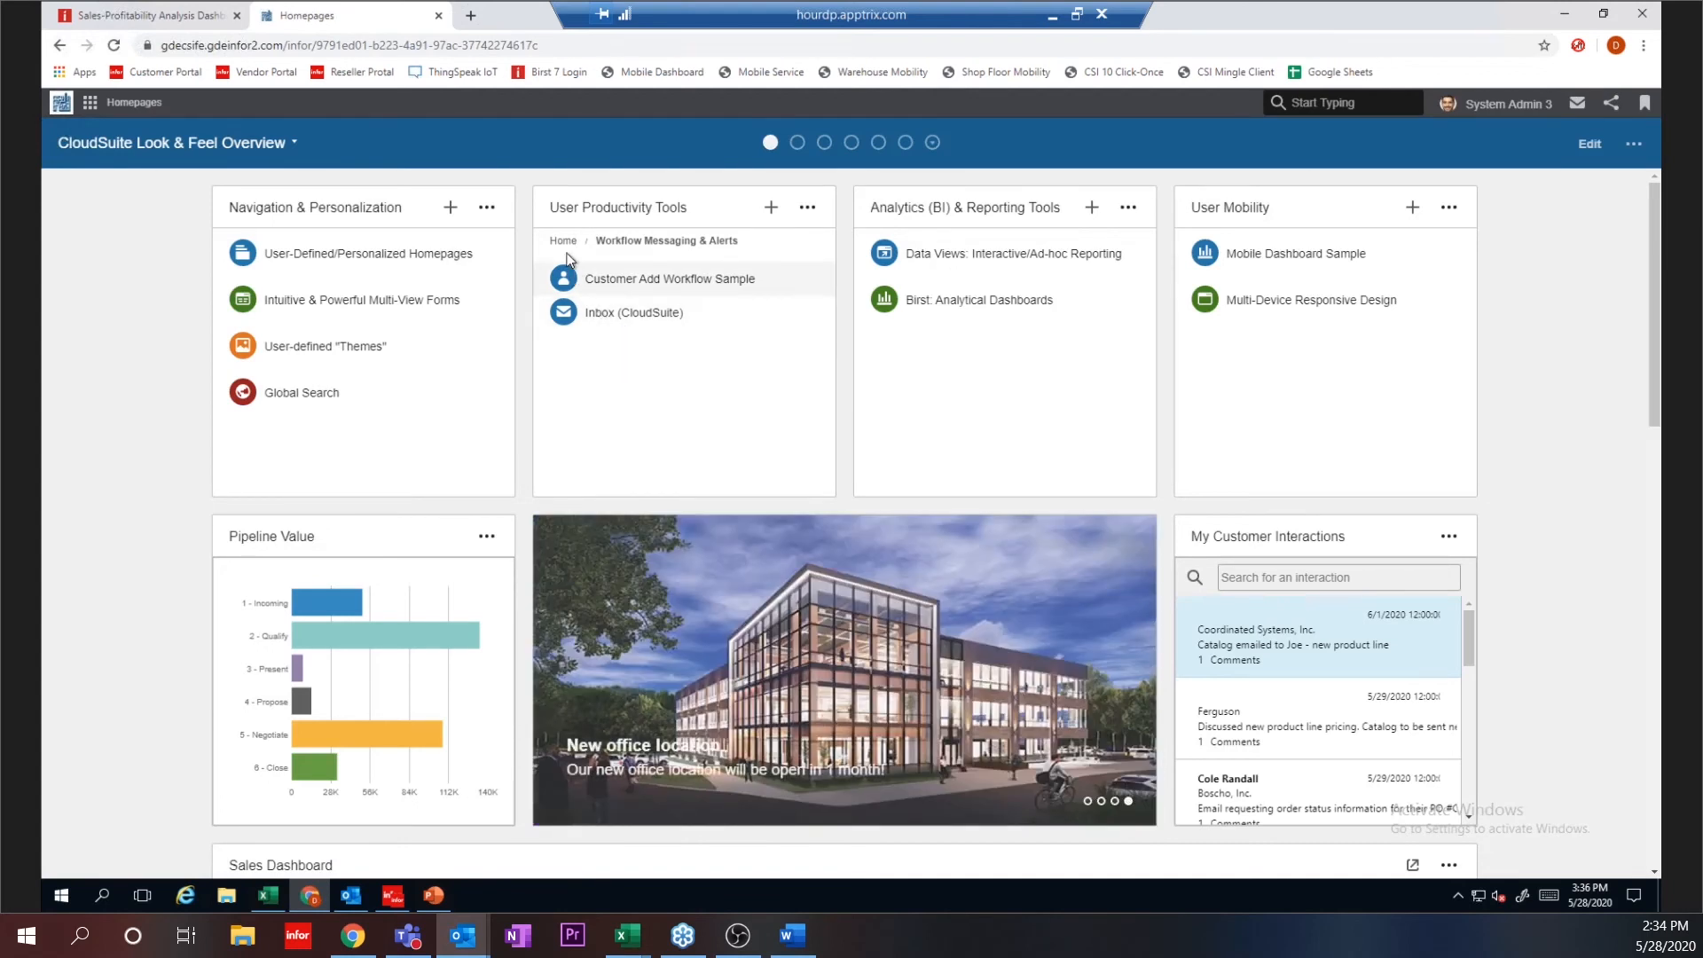
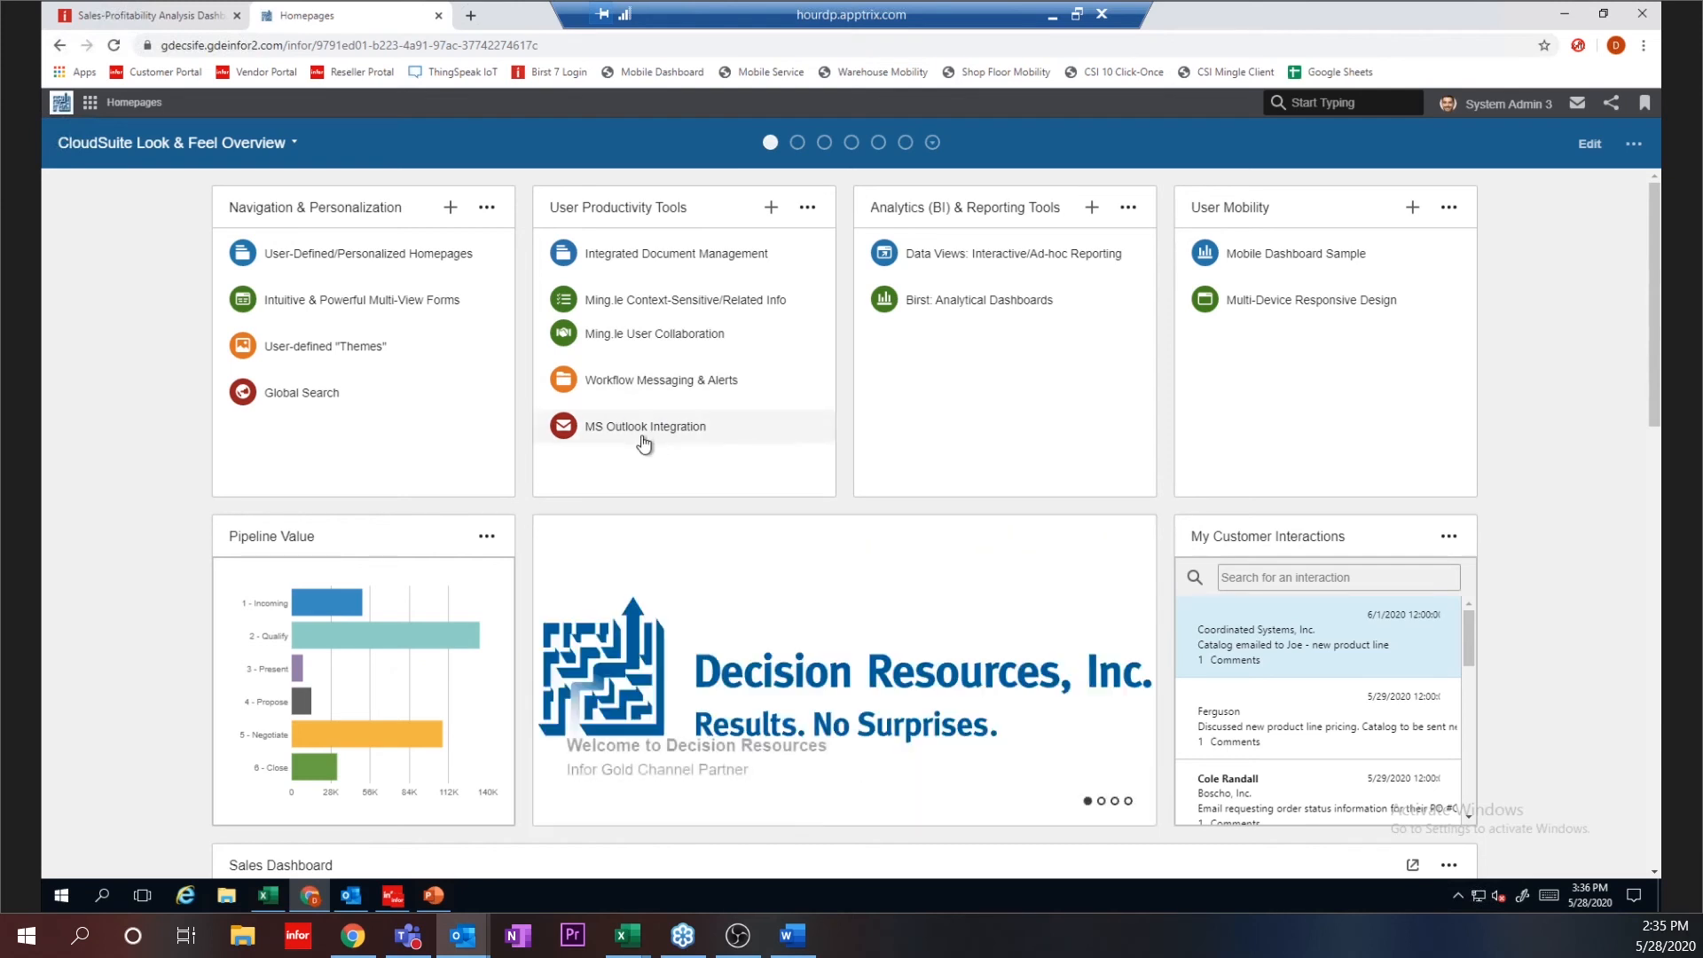
# Step: Switch to Outlook, open the latest Order Status information email and examine the customer interactions in its Infor CloudSuite pane
pyautogui.click(351, 896)
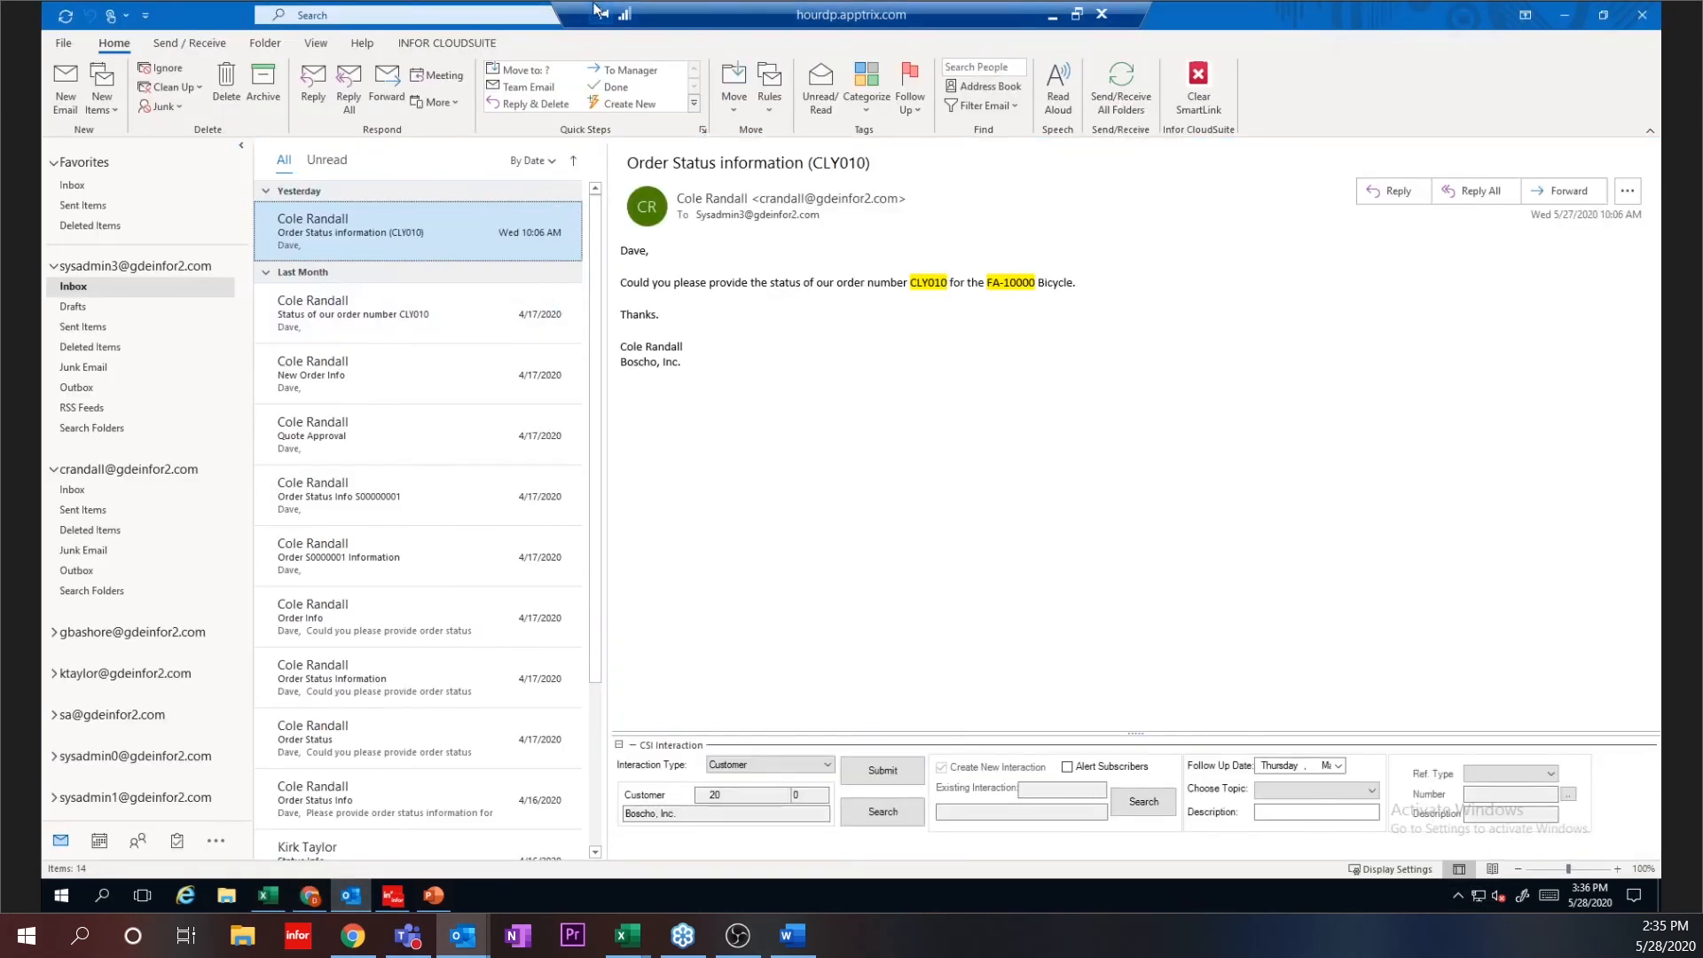
pyautogui.doubleClick(364, 232)
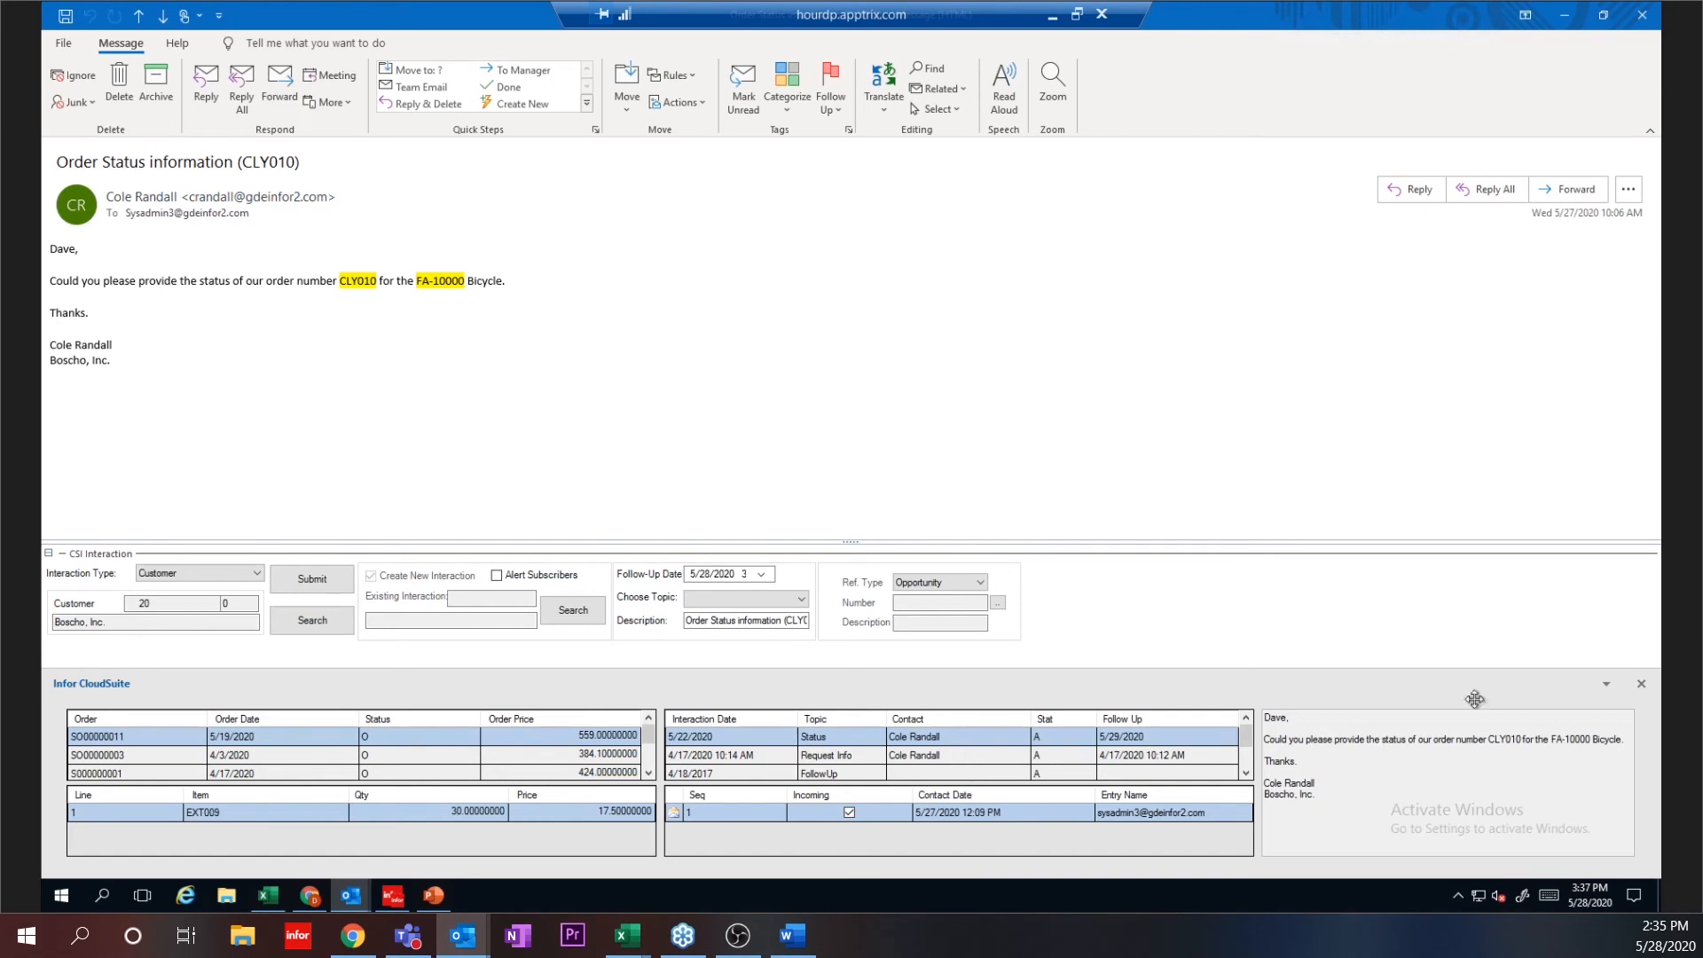
pyautogui.click(898, 756)
pyautogui.click(906, 740)
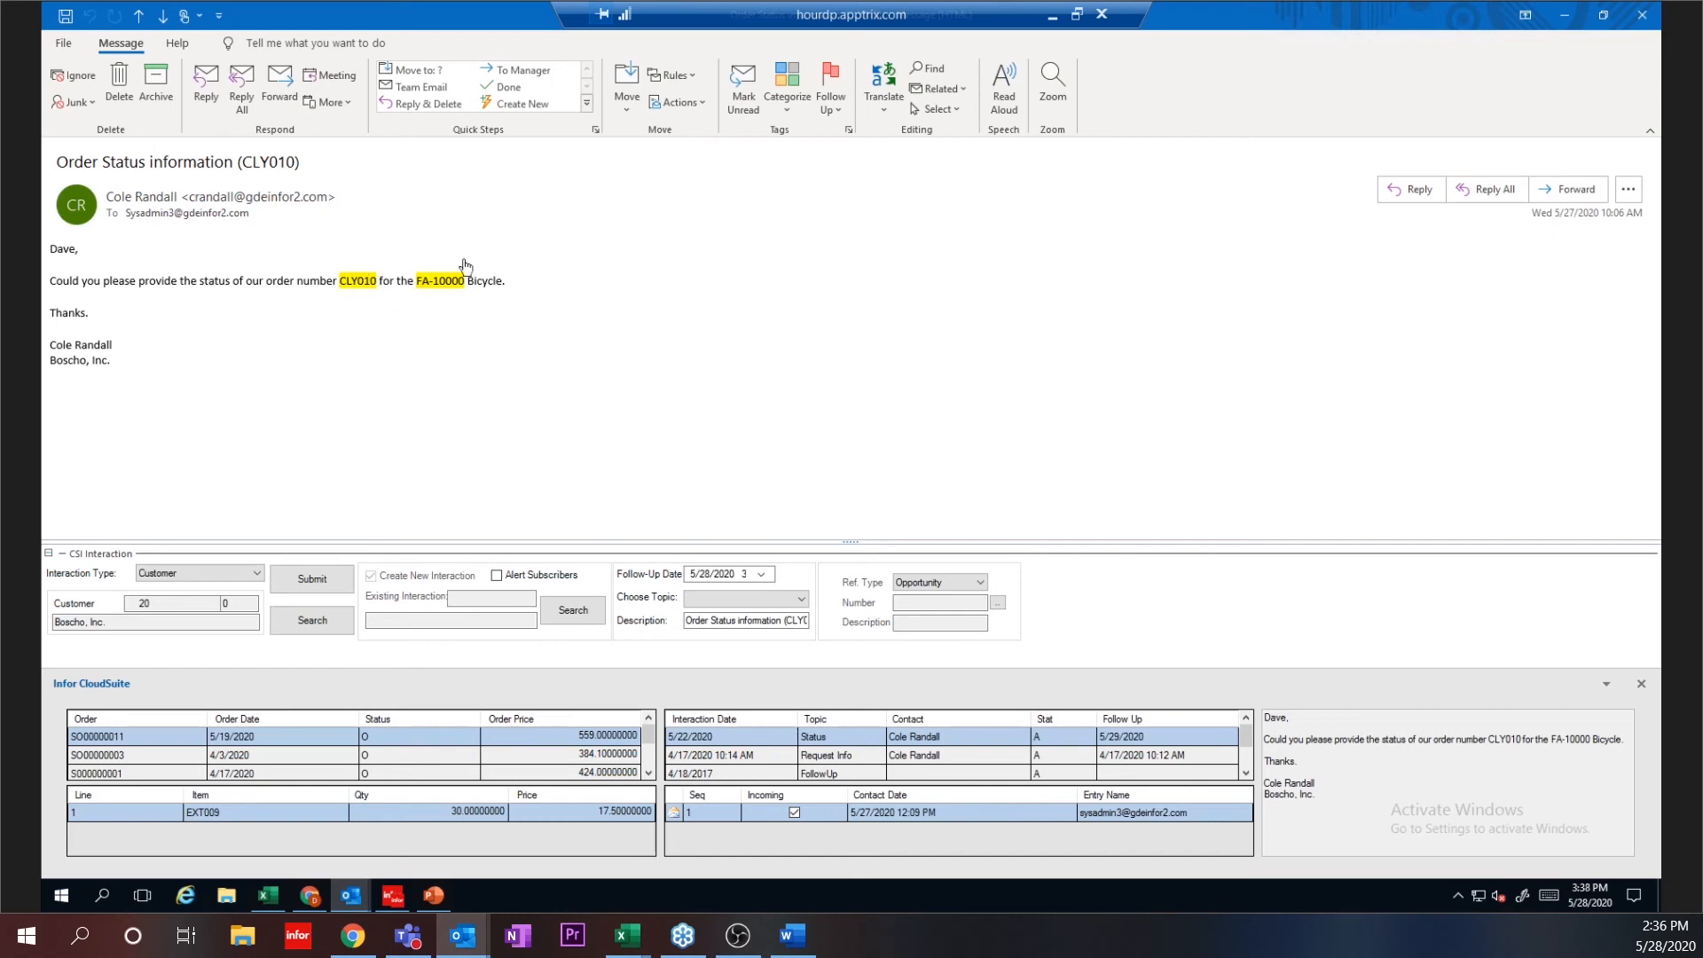
# Step: Open the customer order in Customer Orders Quick Entry from the highlighted order reference in the email
pyautogui.click(356, 289)
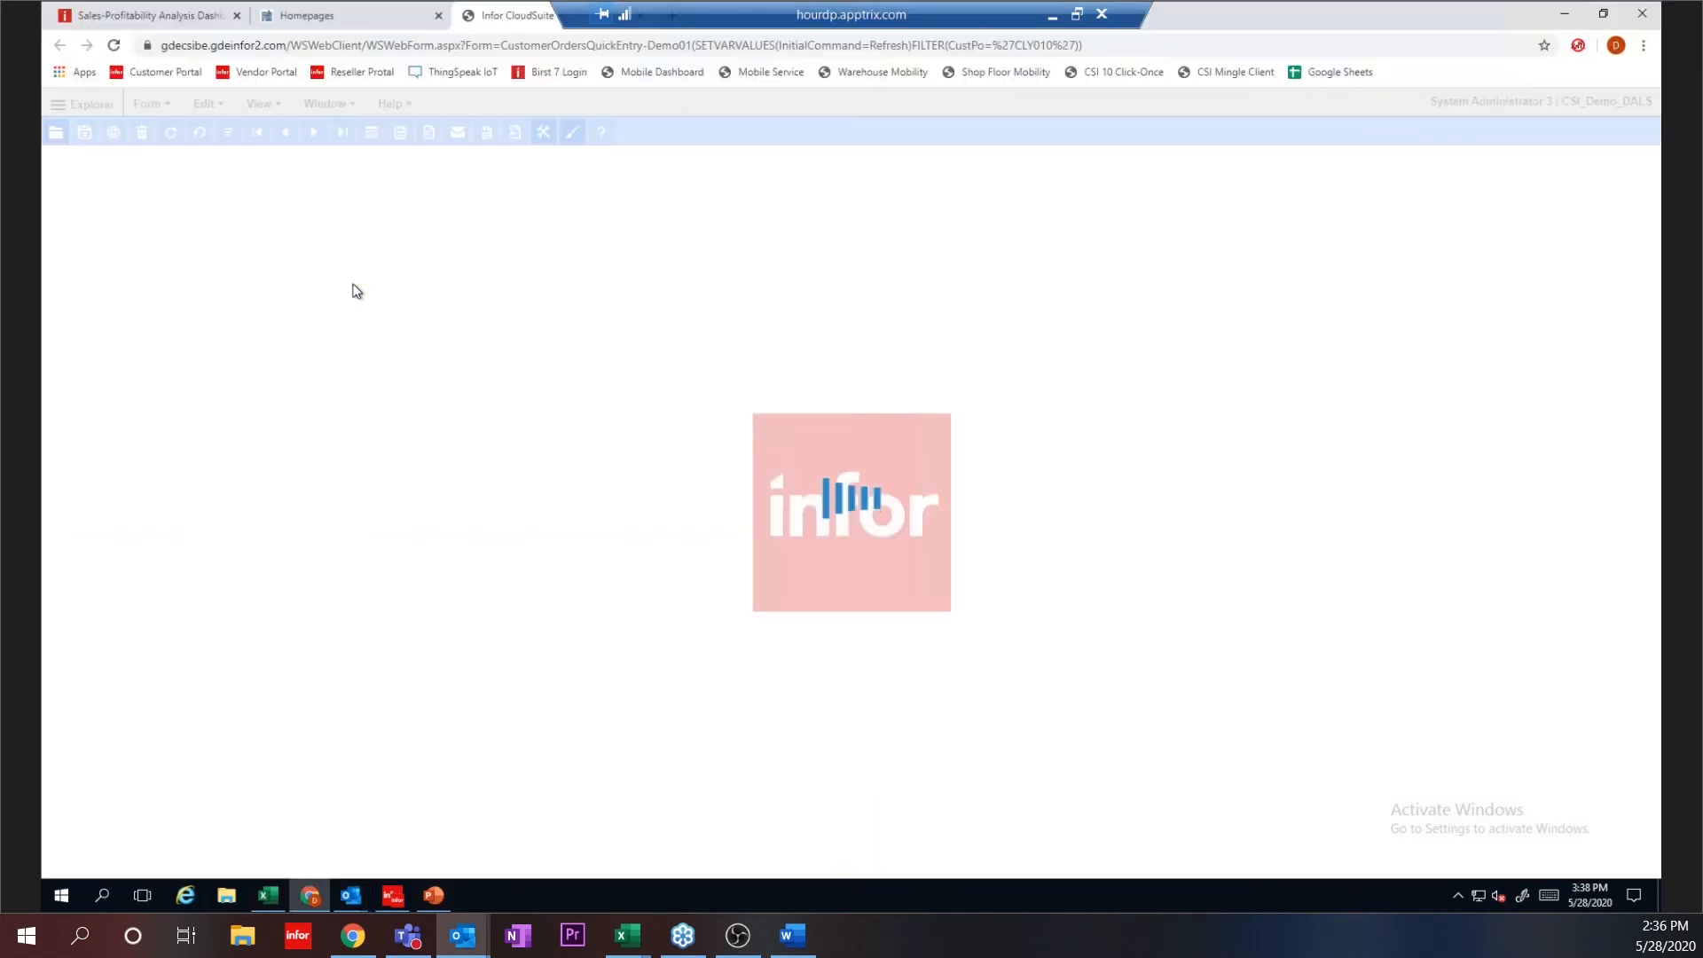
pyautogui.moveTo(757, 13); pyautogui.dragTo(917, 9)
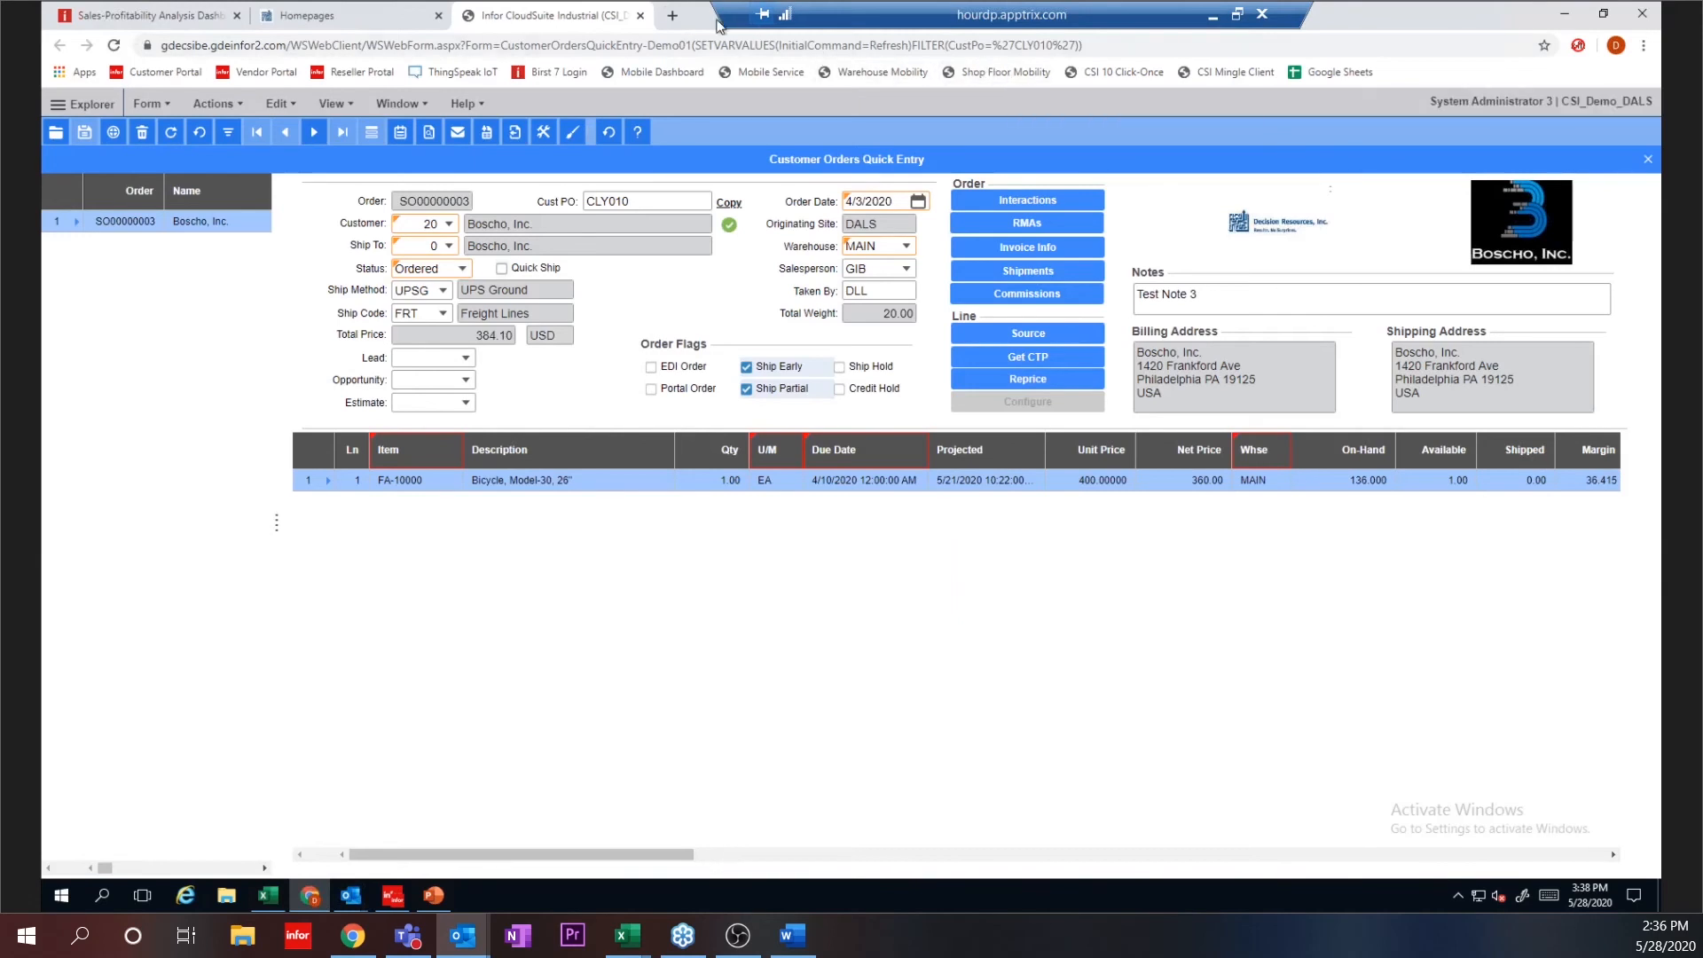
# Step: Close the customer order, return to the Order Status information email in Outlook and open item FA-10000 from its highlighted reference
pyautogui.click(640, 16)
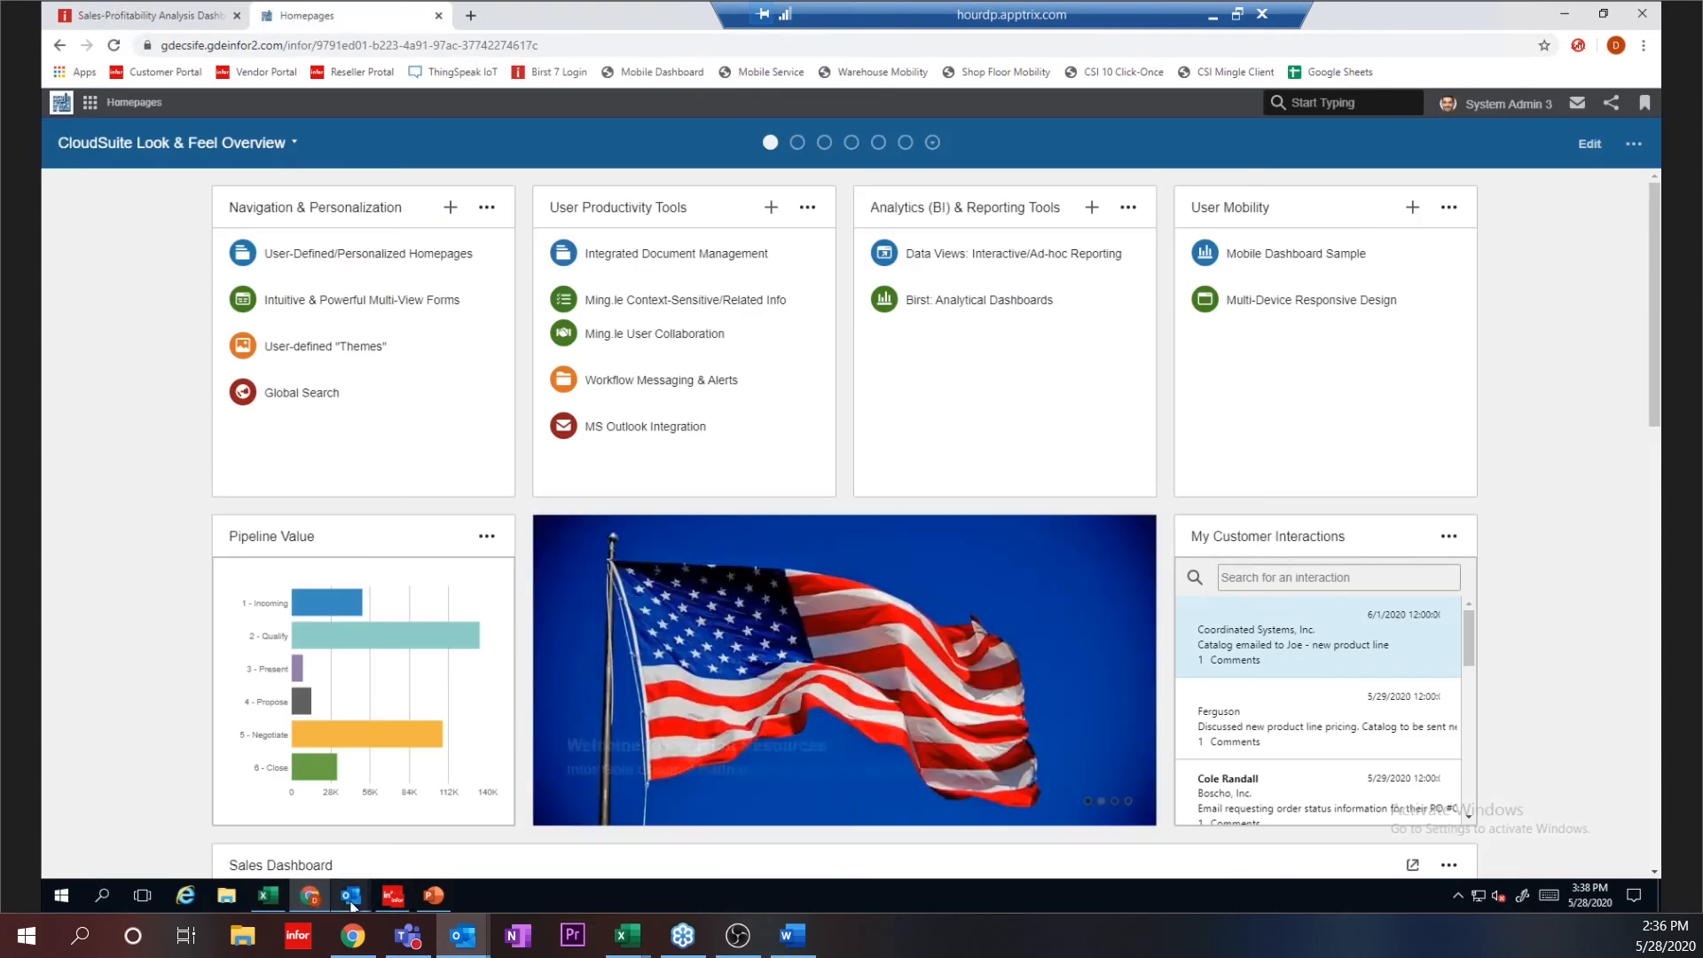
pyautogui.moveTo(352, 898)
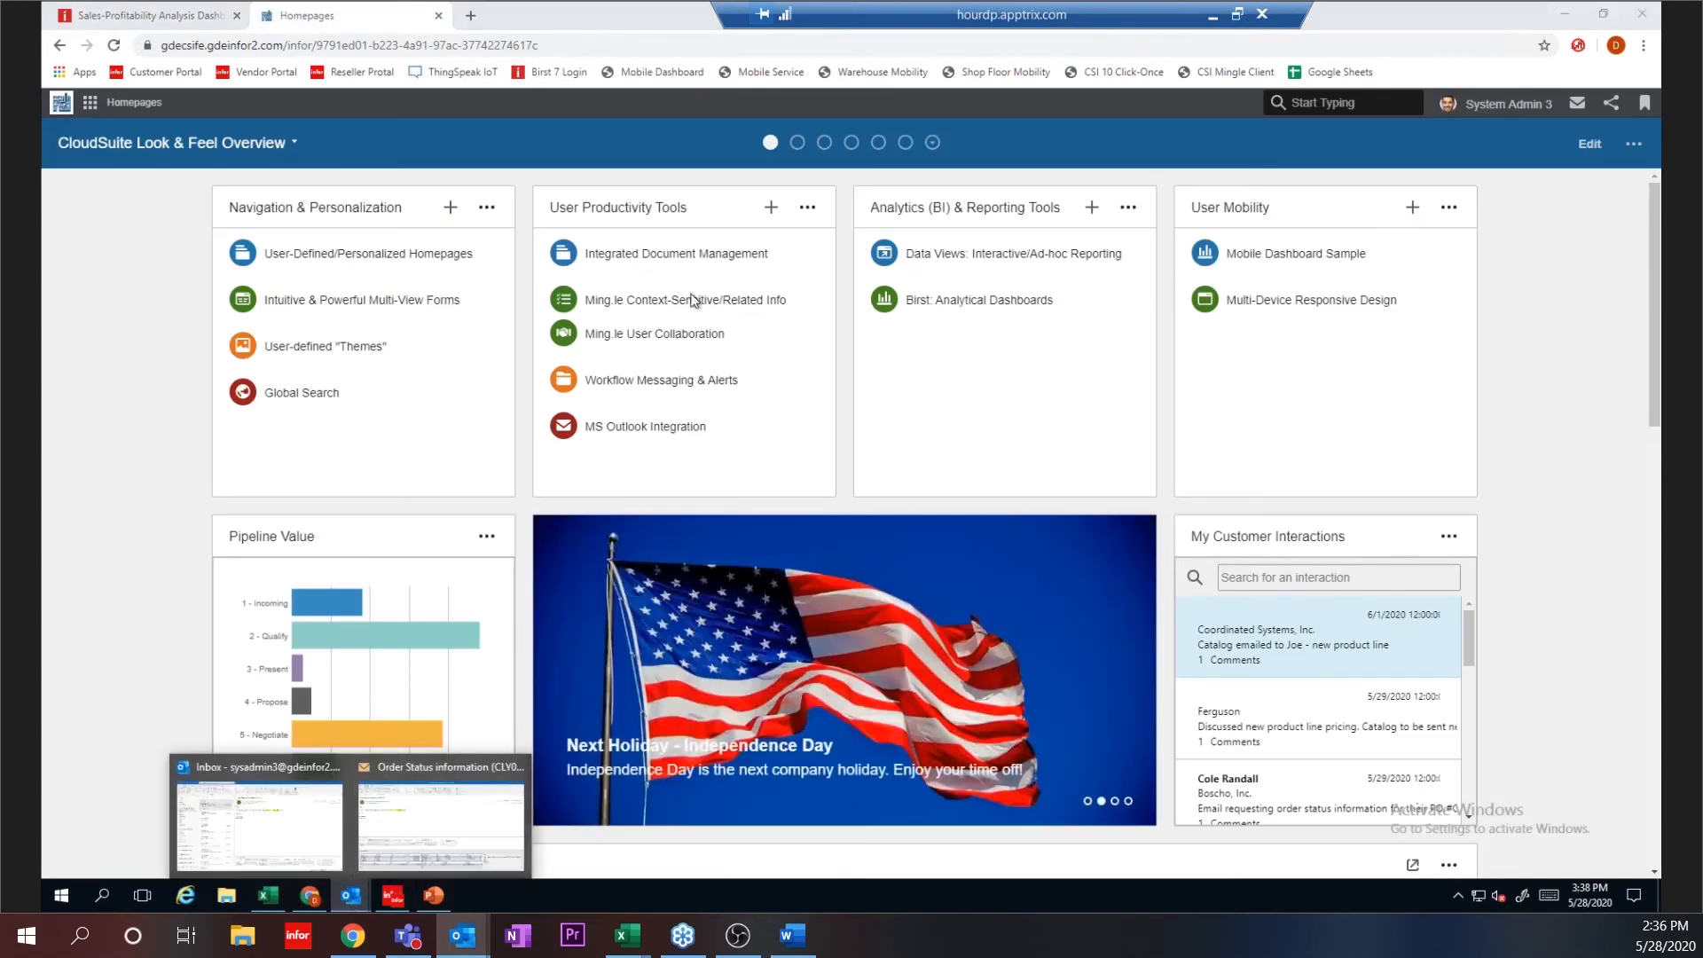
pyautogui.click(435, 817)
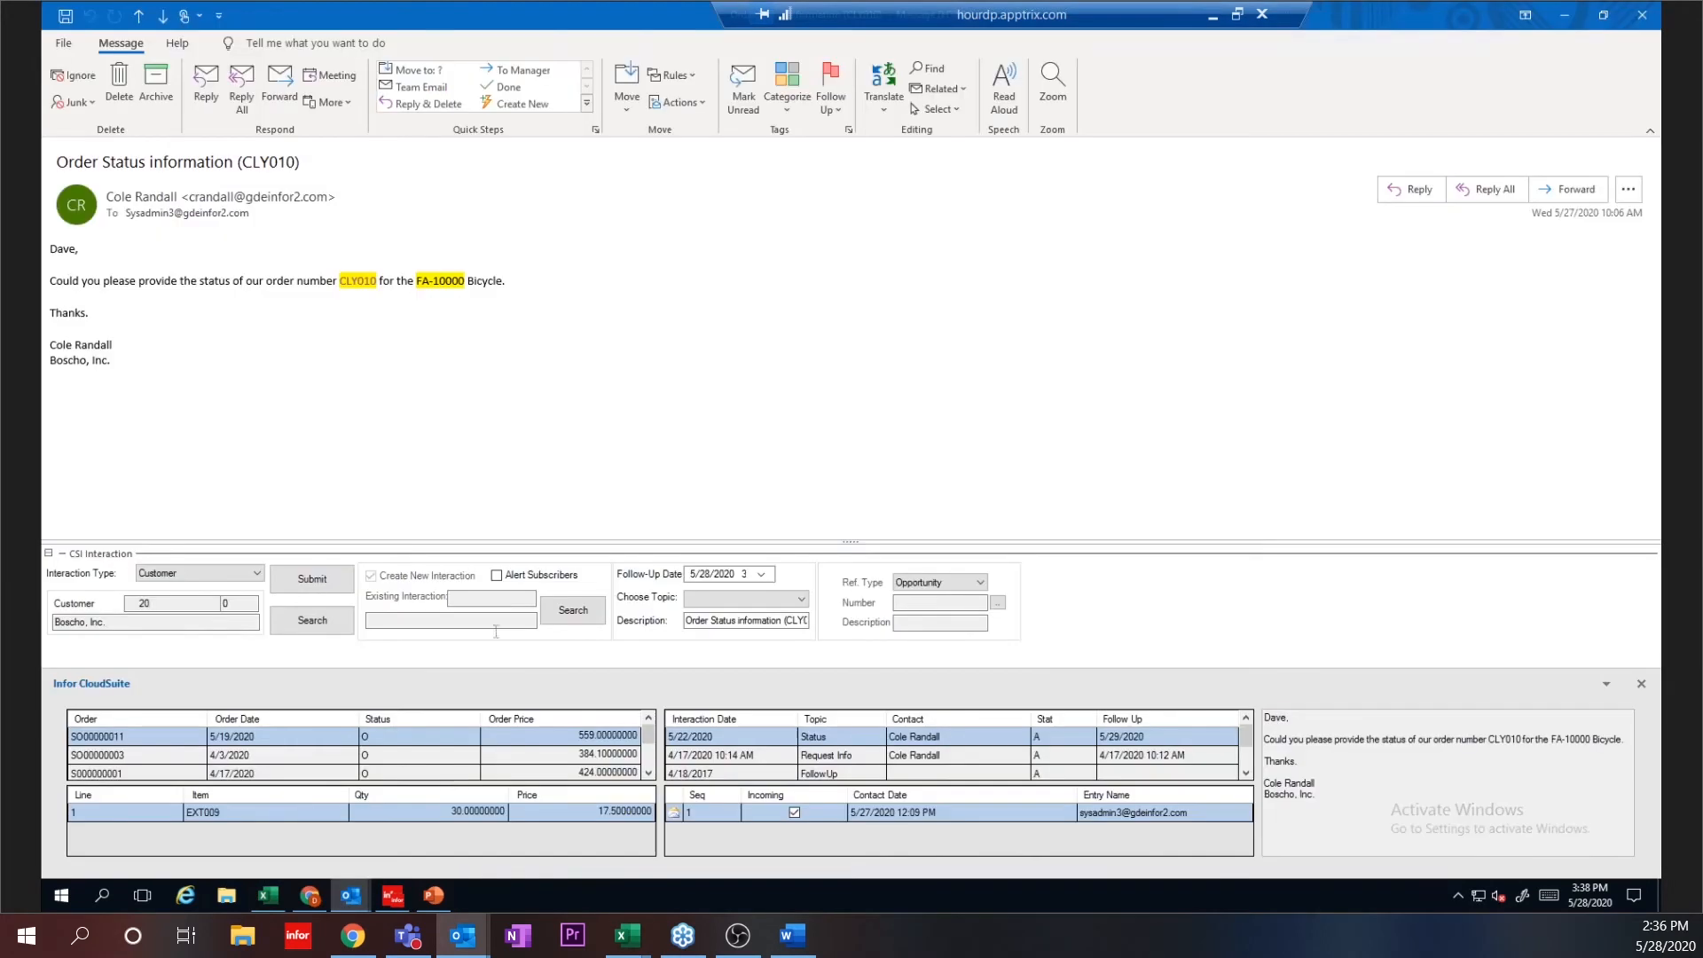
pyautogui.click(444, 282)
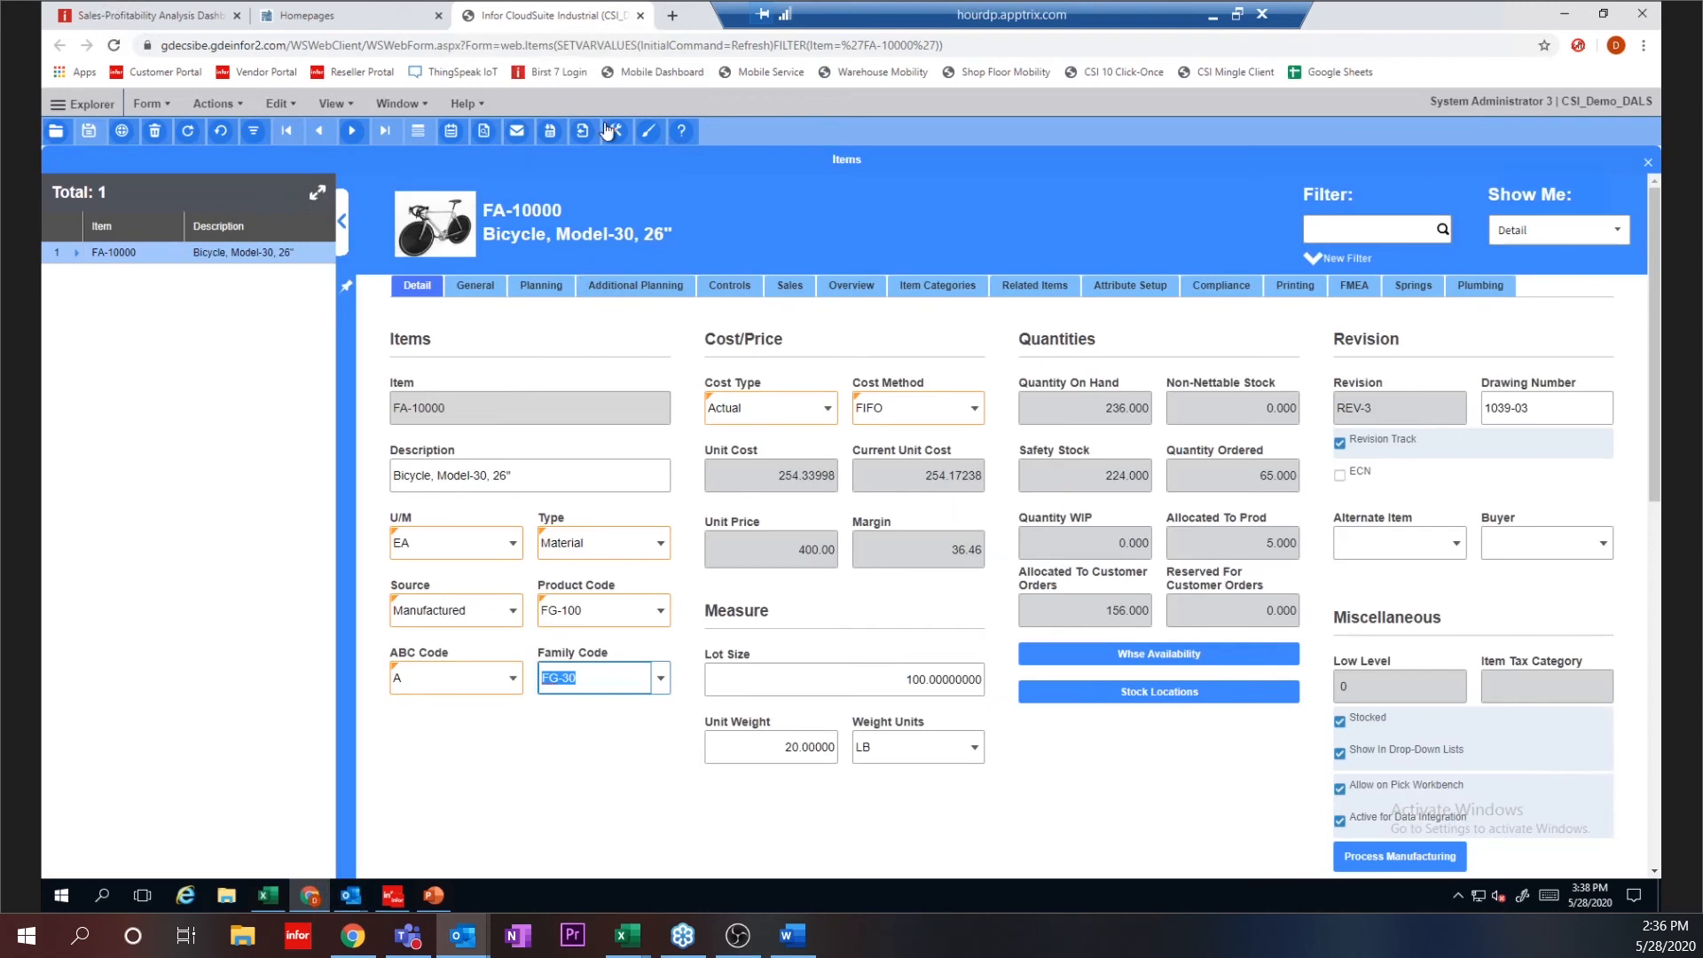
# Step: Close the Items form, return to the Order Status information email and close it
pyautogui.click(640, 16)
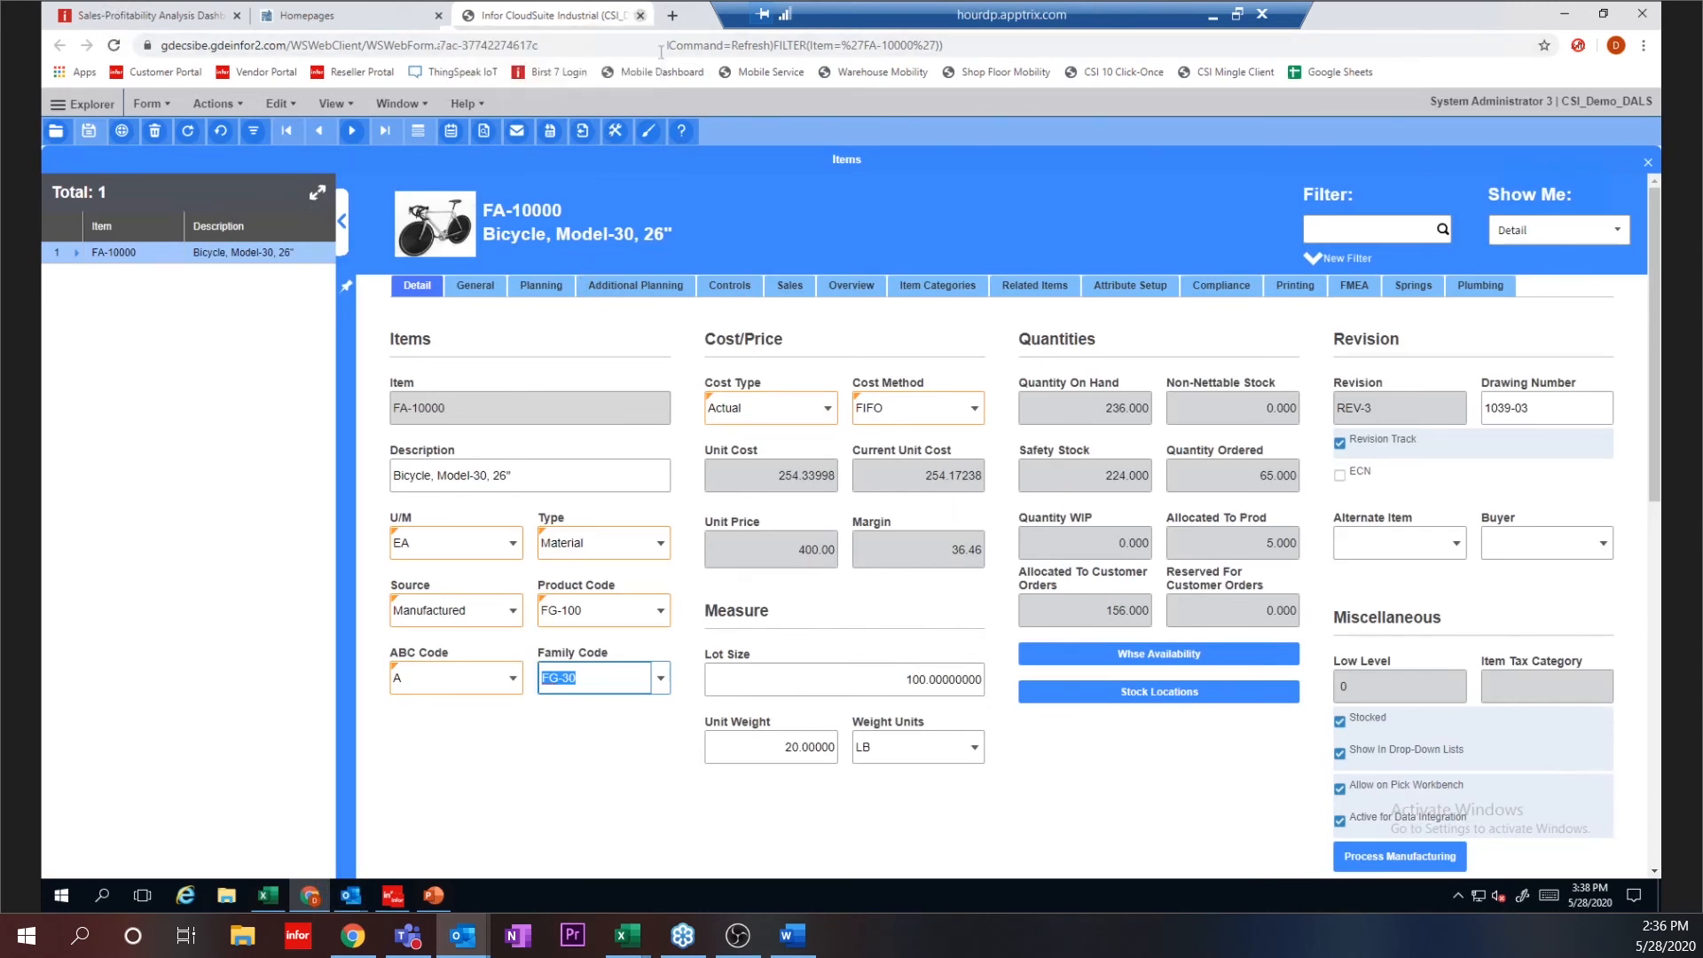
pyautogui.moveTo(359, 896)
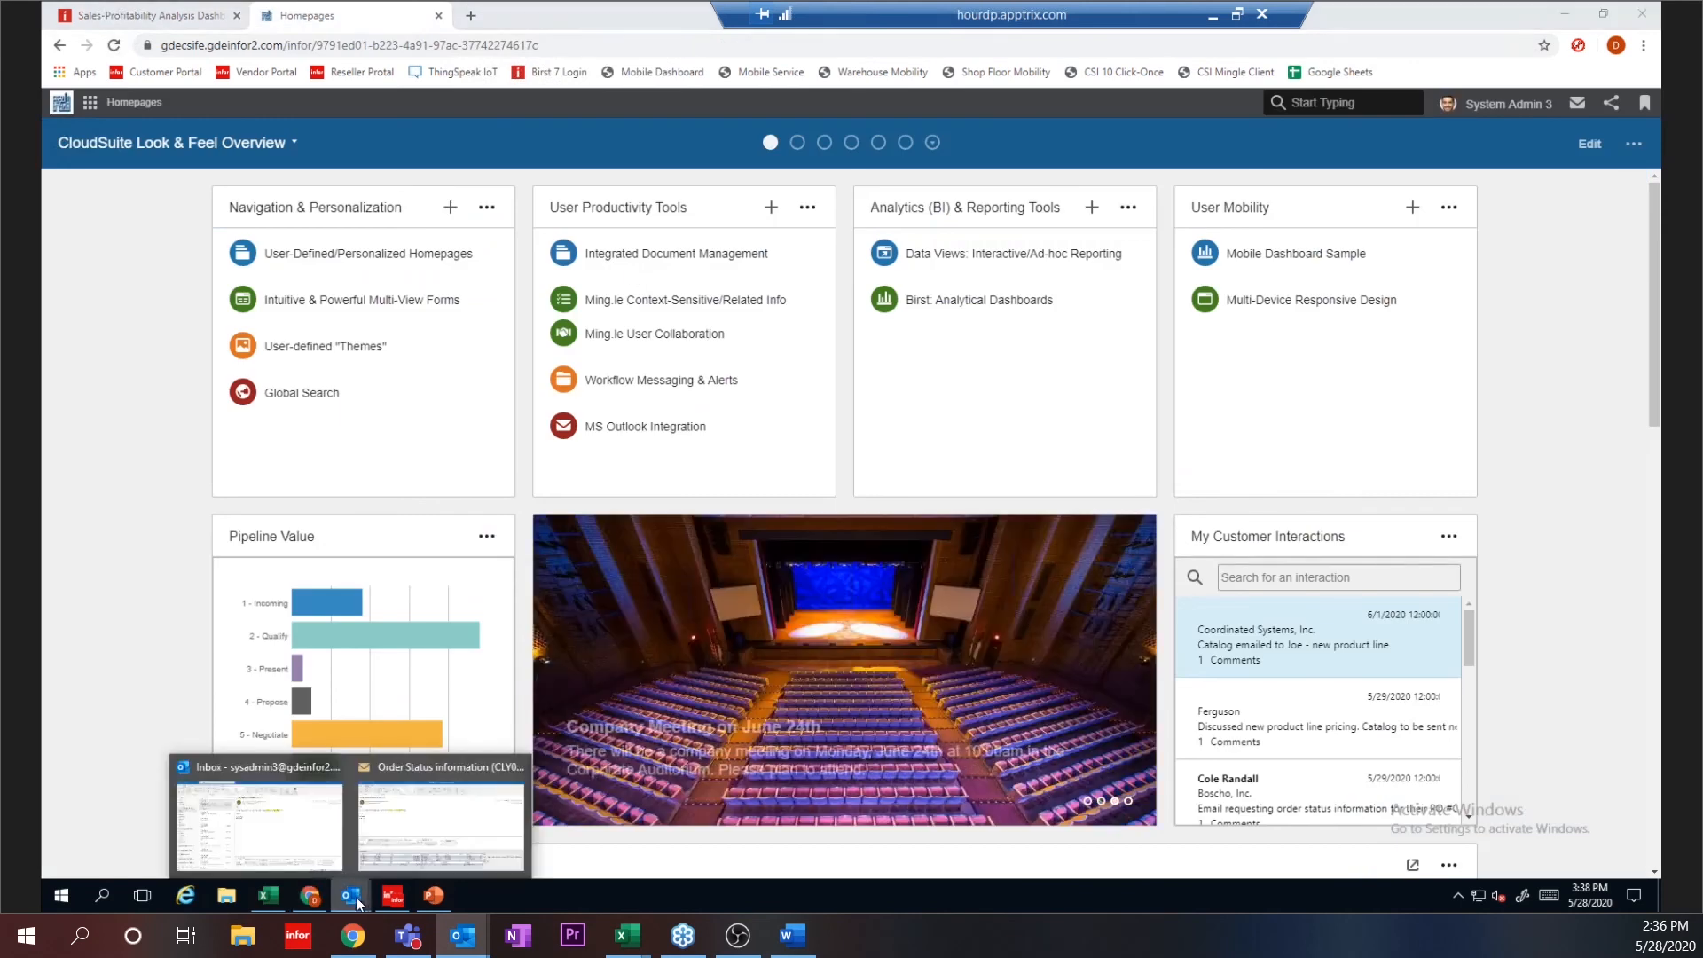
pyautogui.click(421, 807)
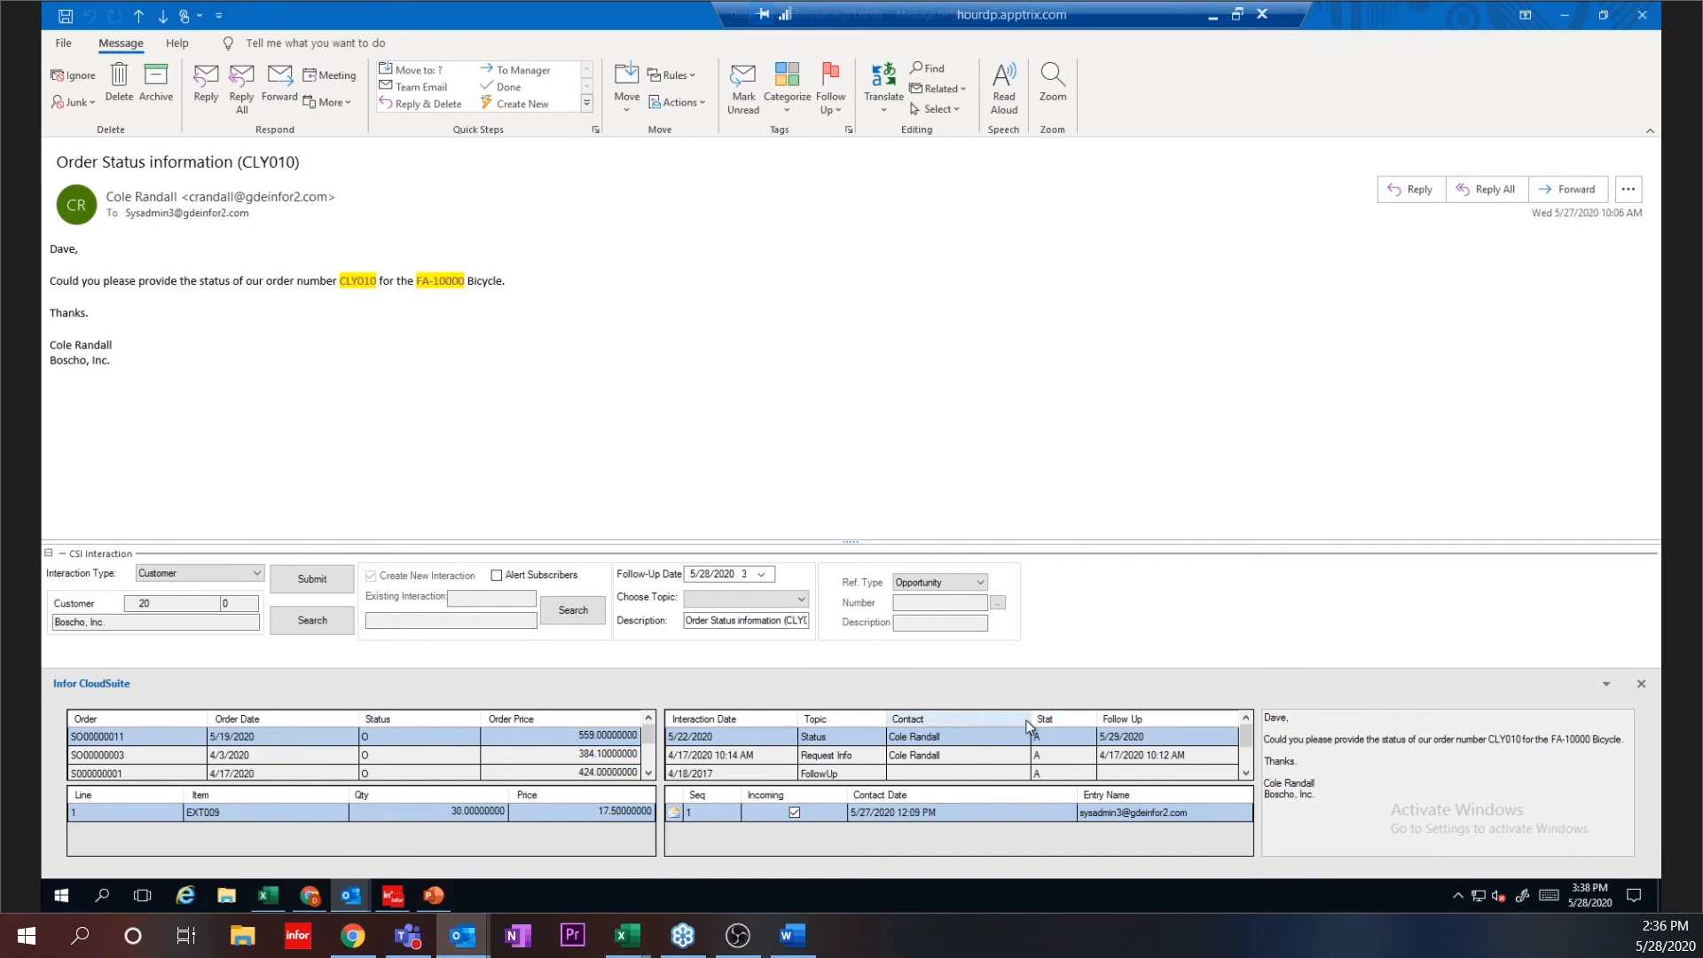
pyautogui.click(1647, 9)
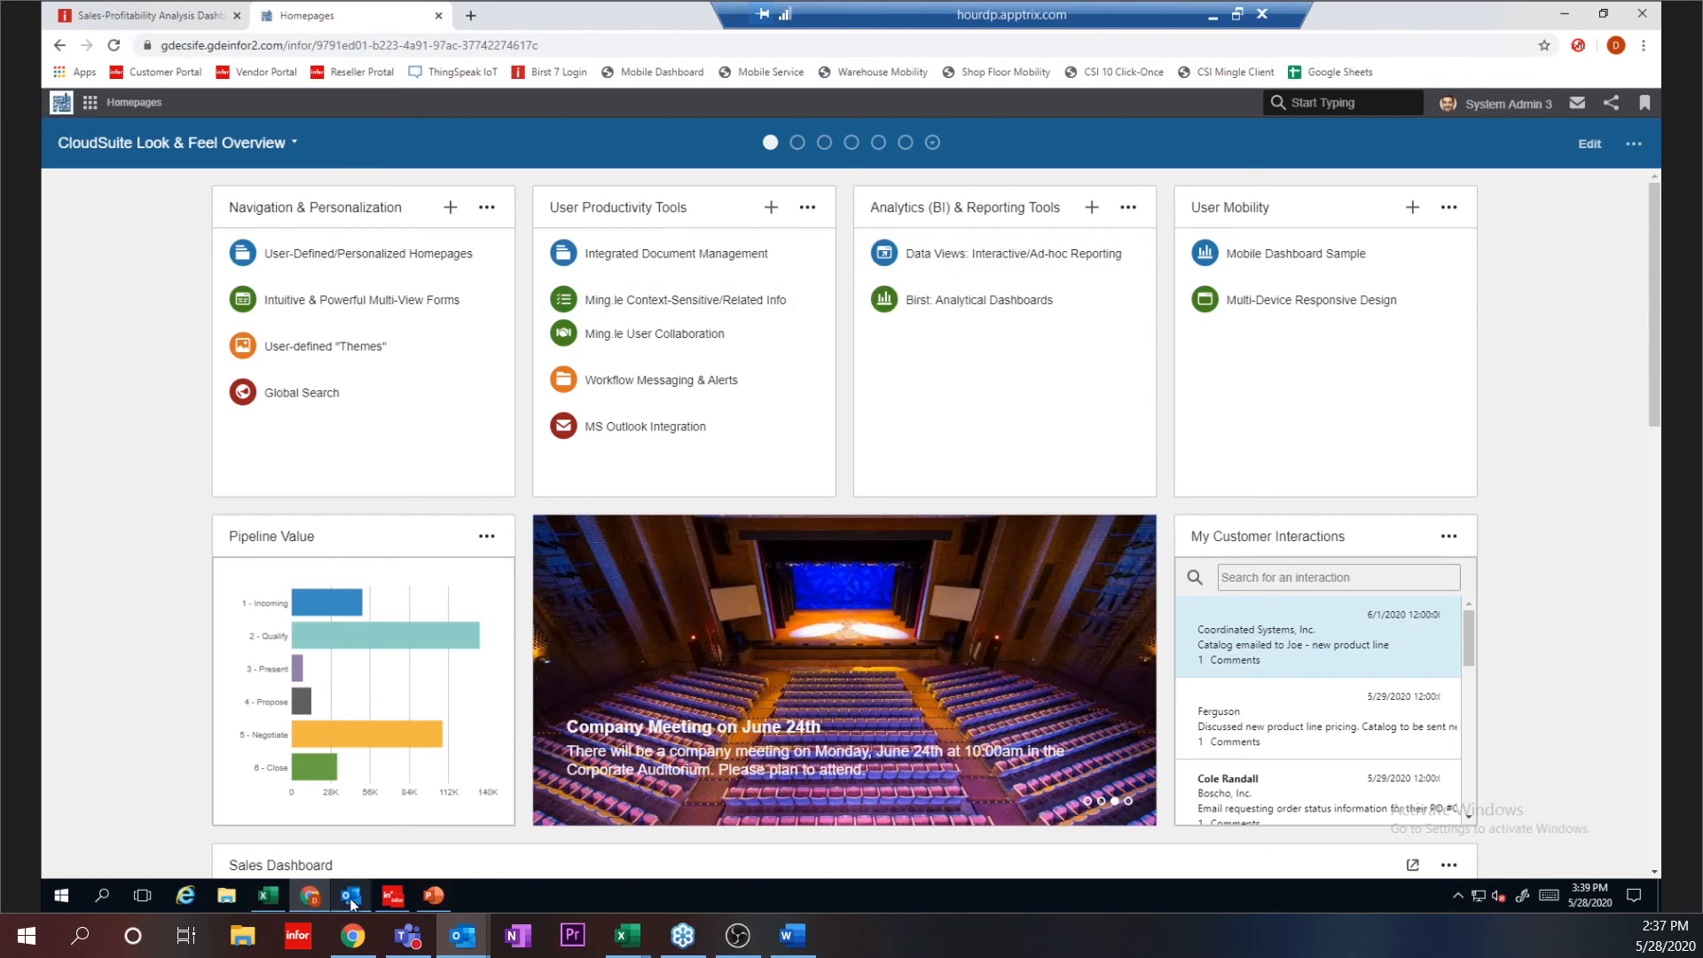
# Step: Switch to the Infor CloudSuite Industrial desktop client, open the Customers records in a DataView and check its export formats
pyautogui.moveTo(351, 903)
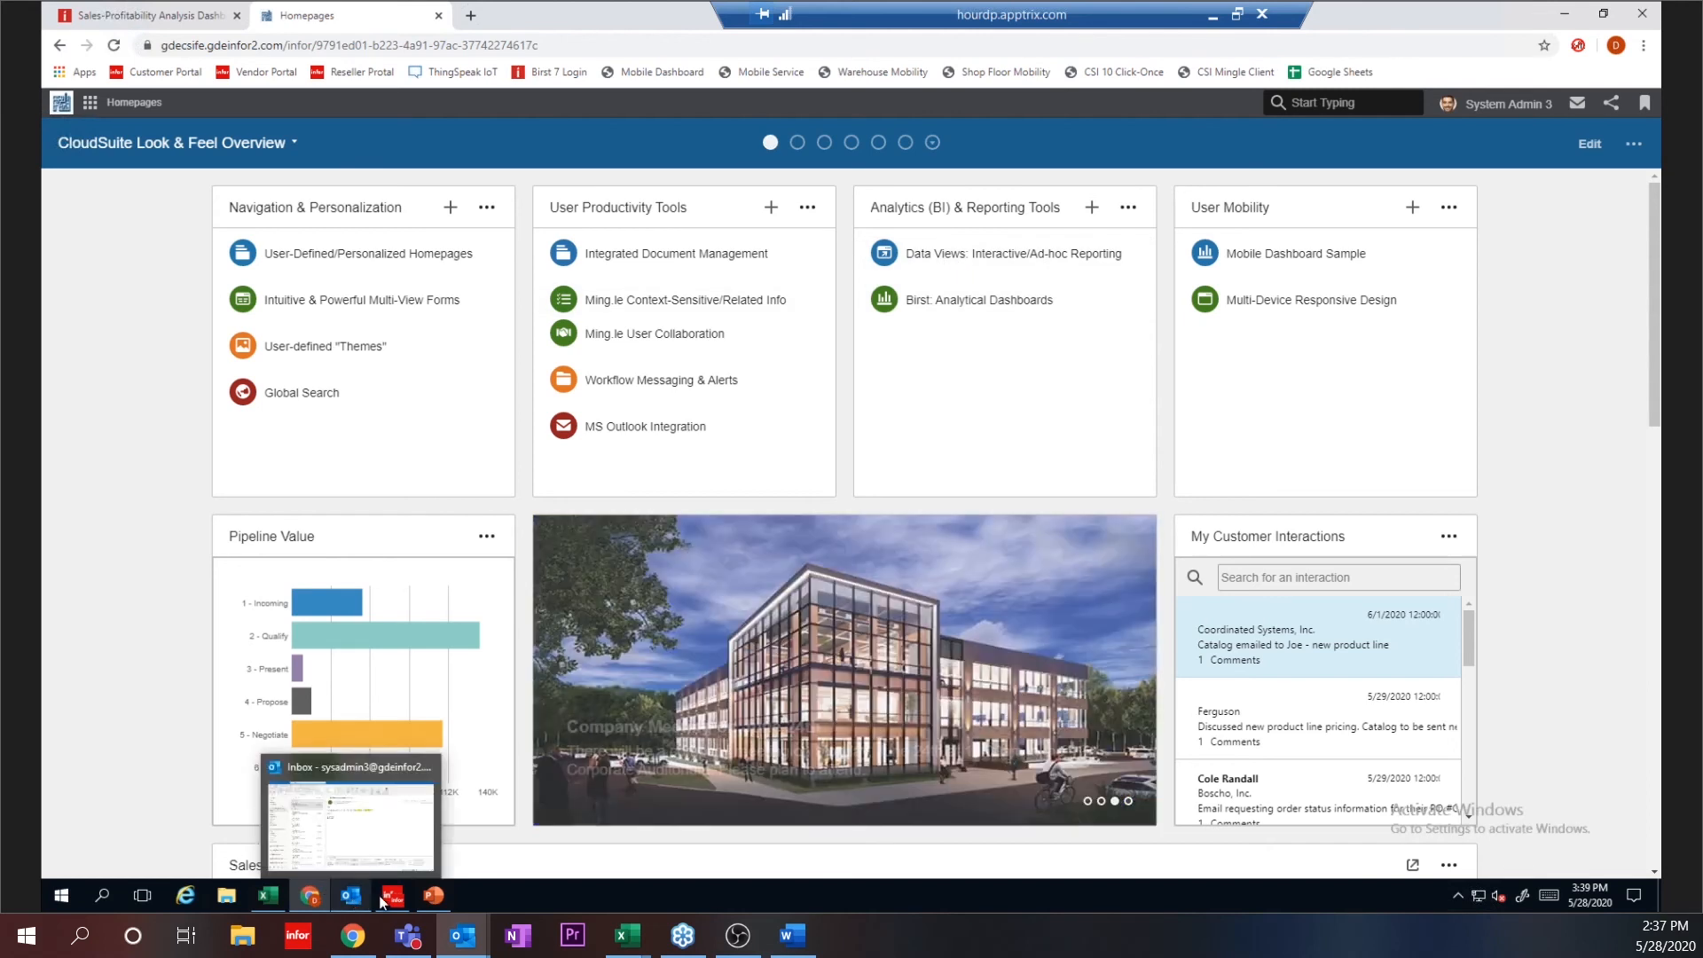
pyautogui.click(391, 899)
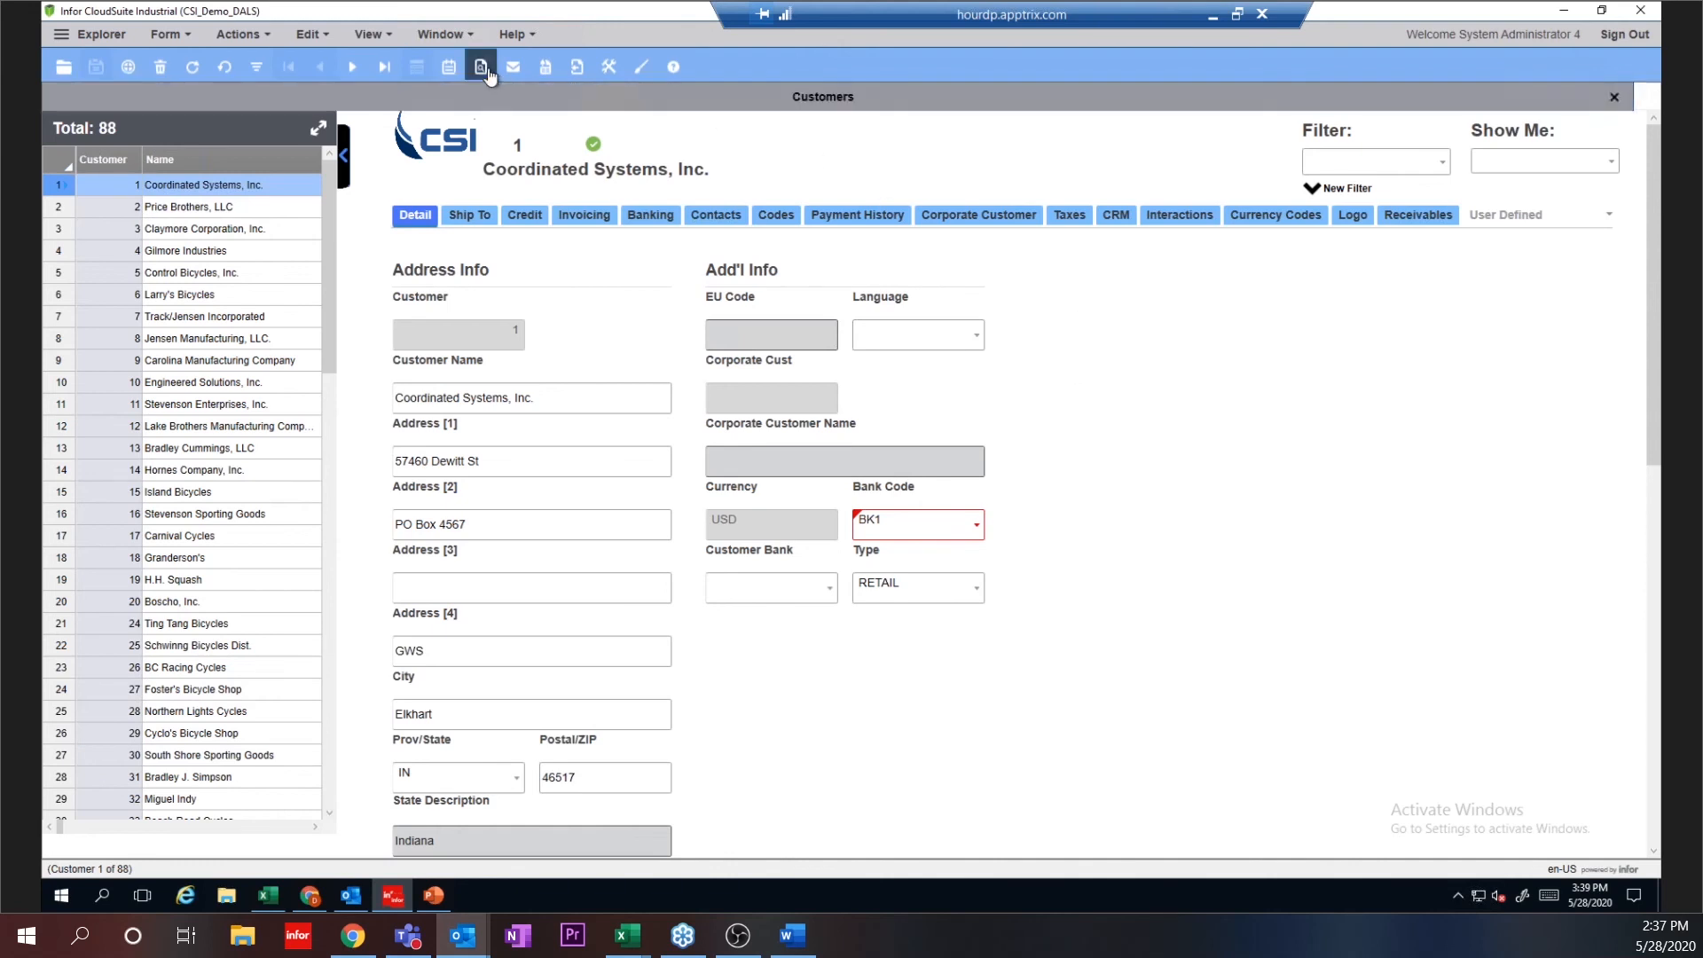
pyautogui.click(576, 68)
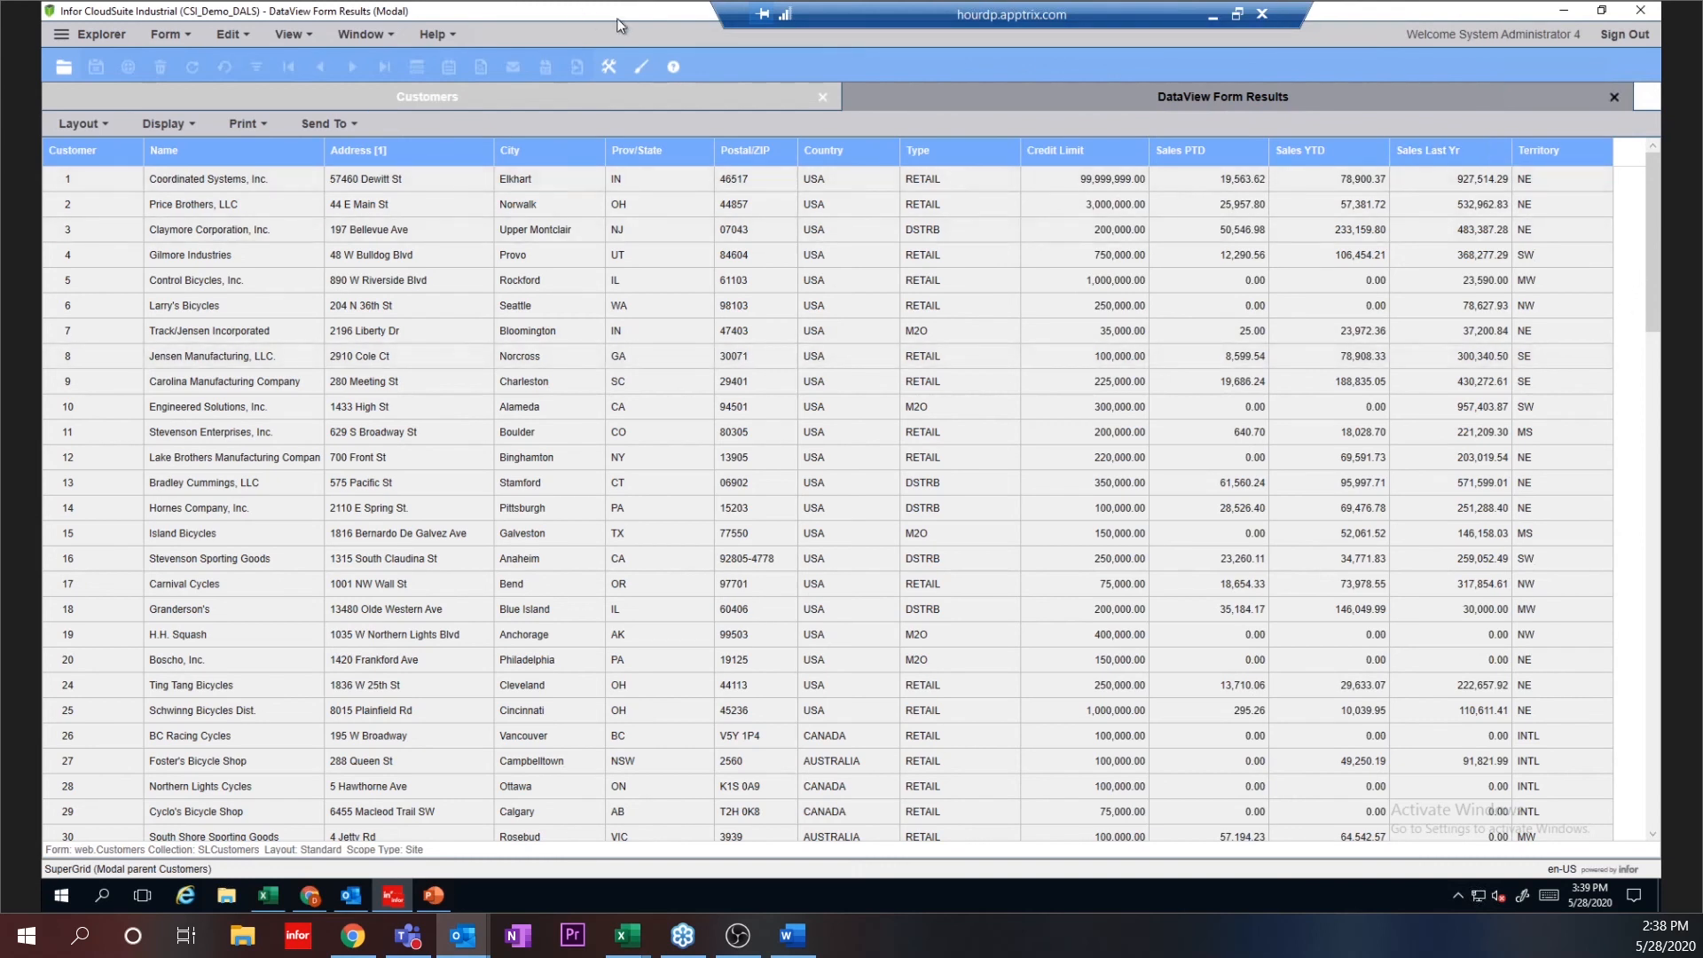
pyautogui.click(343, 130)
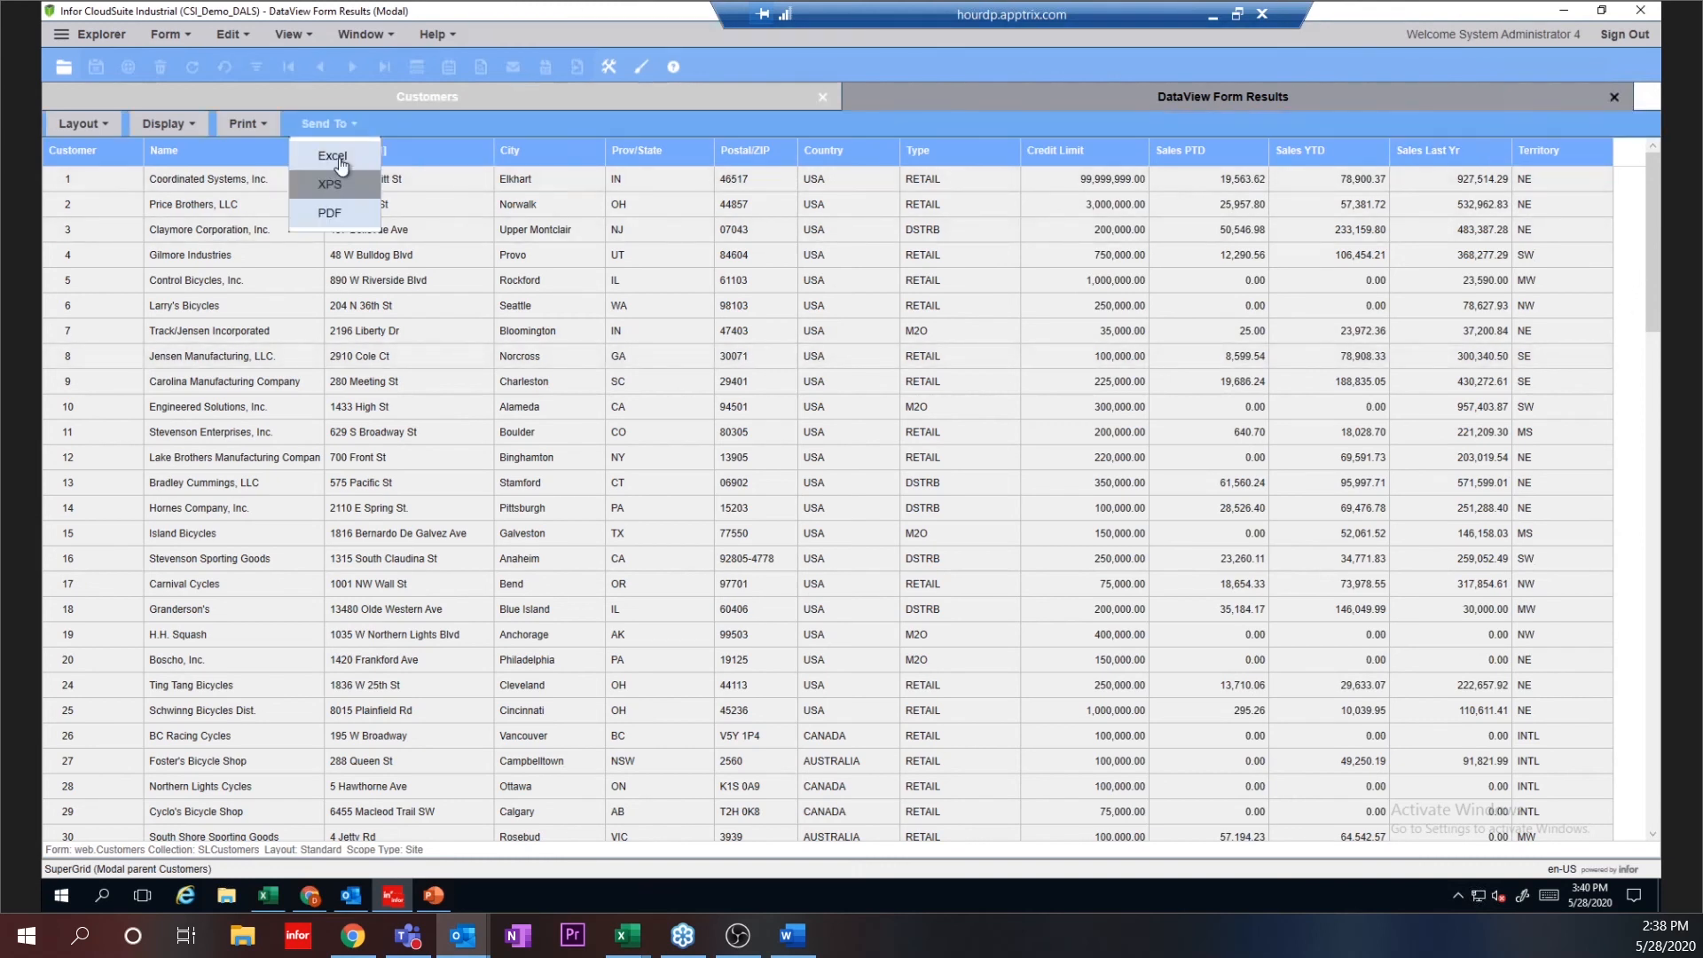
pyautogui.click(1622, 281)
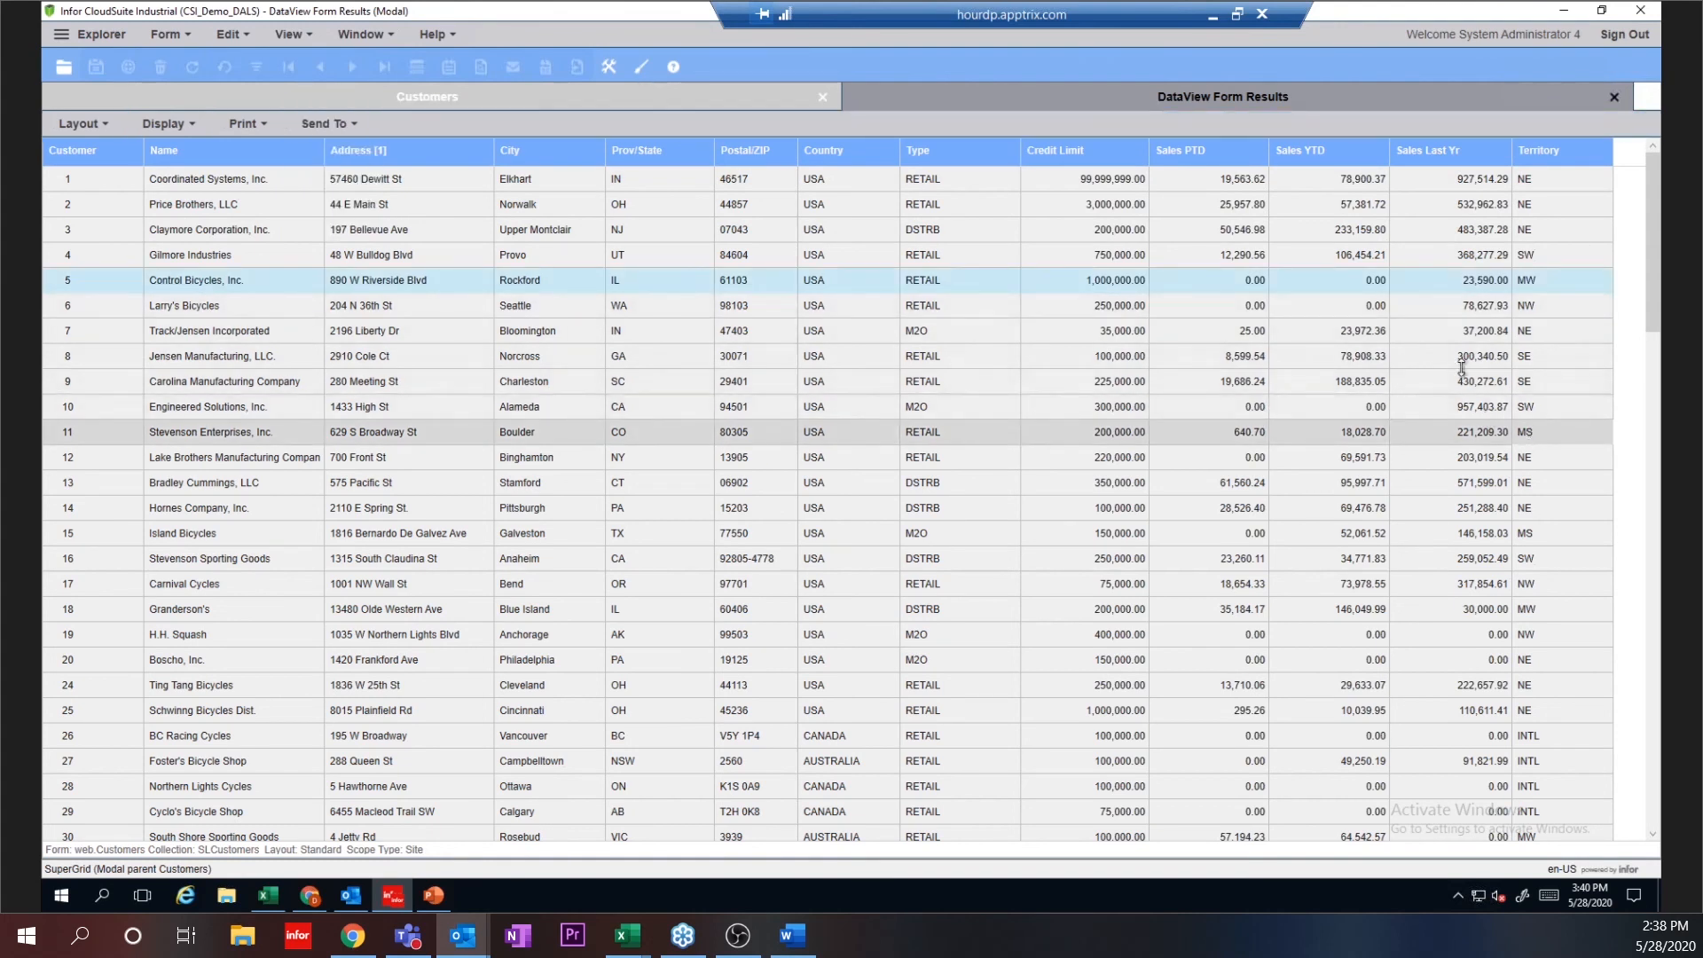
# Step: Show all the DataView grid options and filter the Territory column to NE and SE only
pyautogui.click(154, 126)
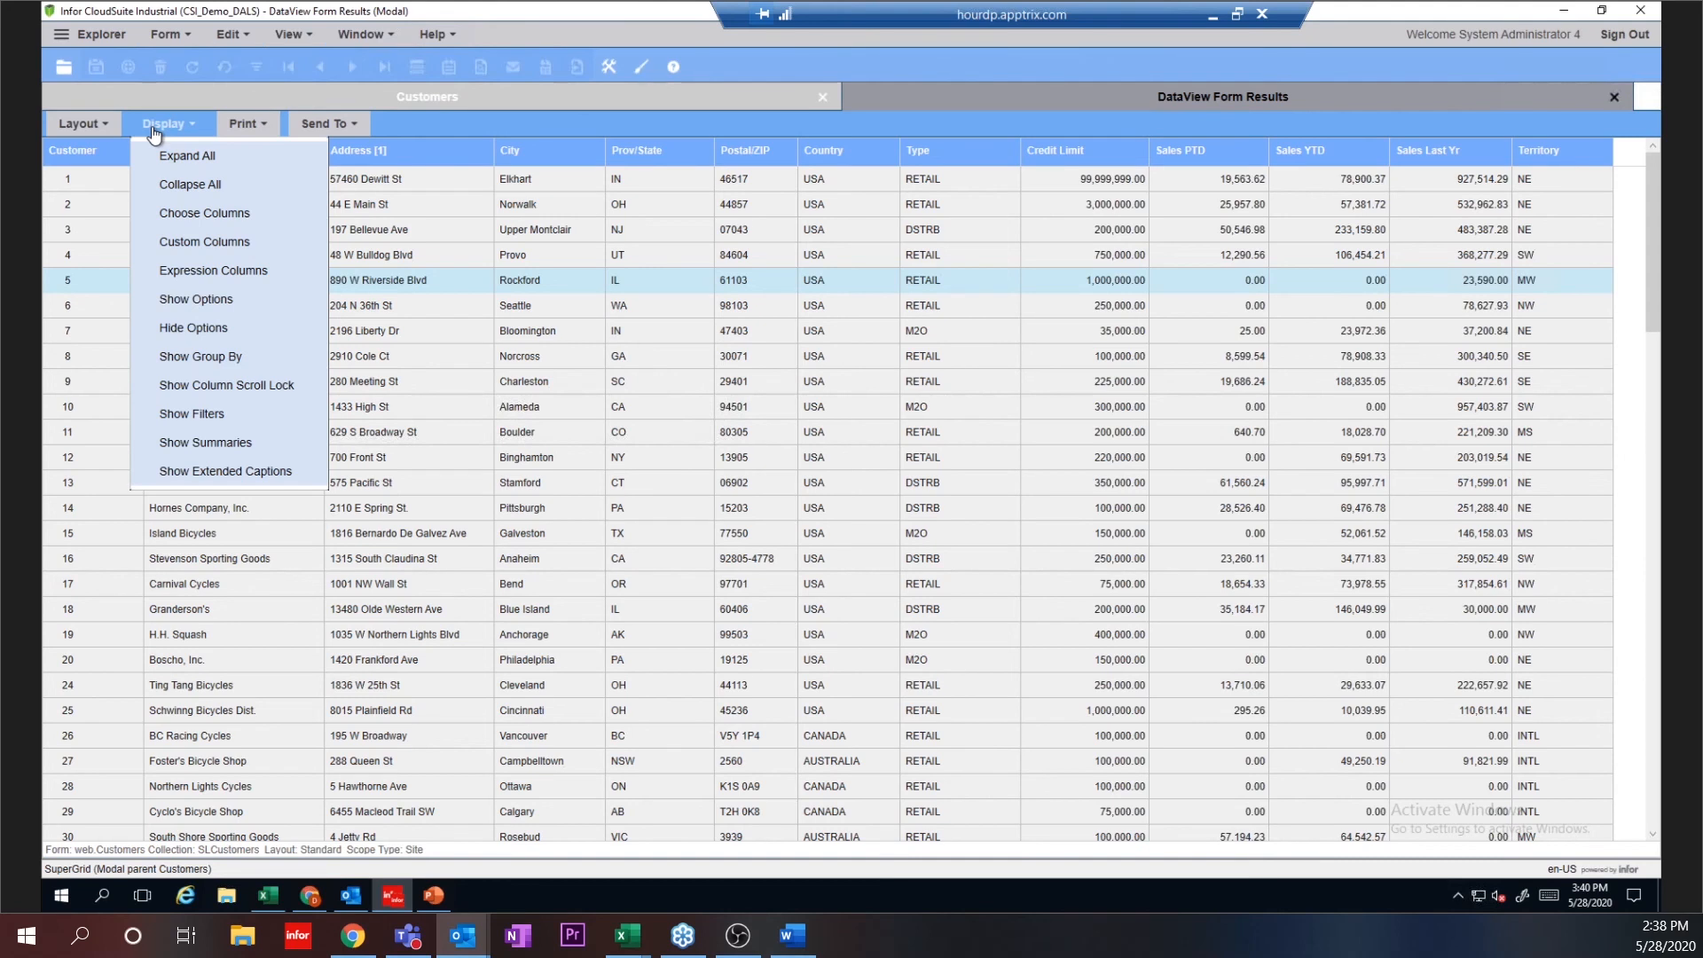
pyautogui.click(173, 306)
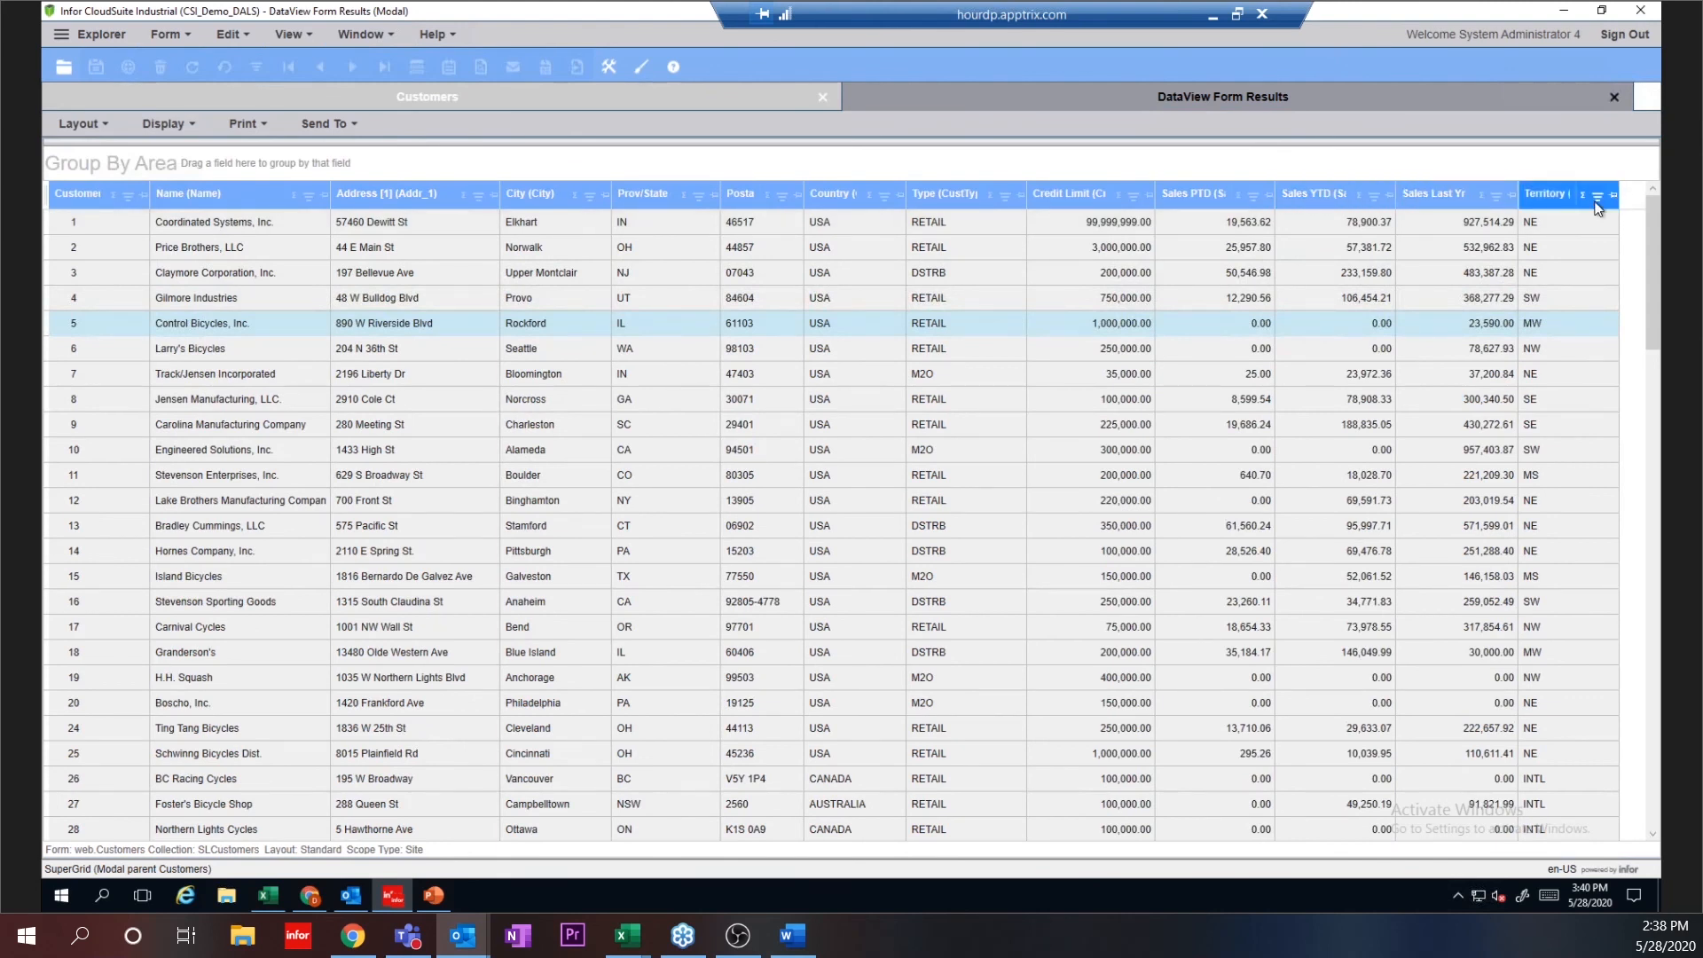
pyautogui.click(1596, 198)
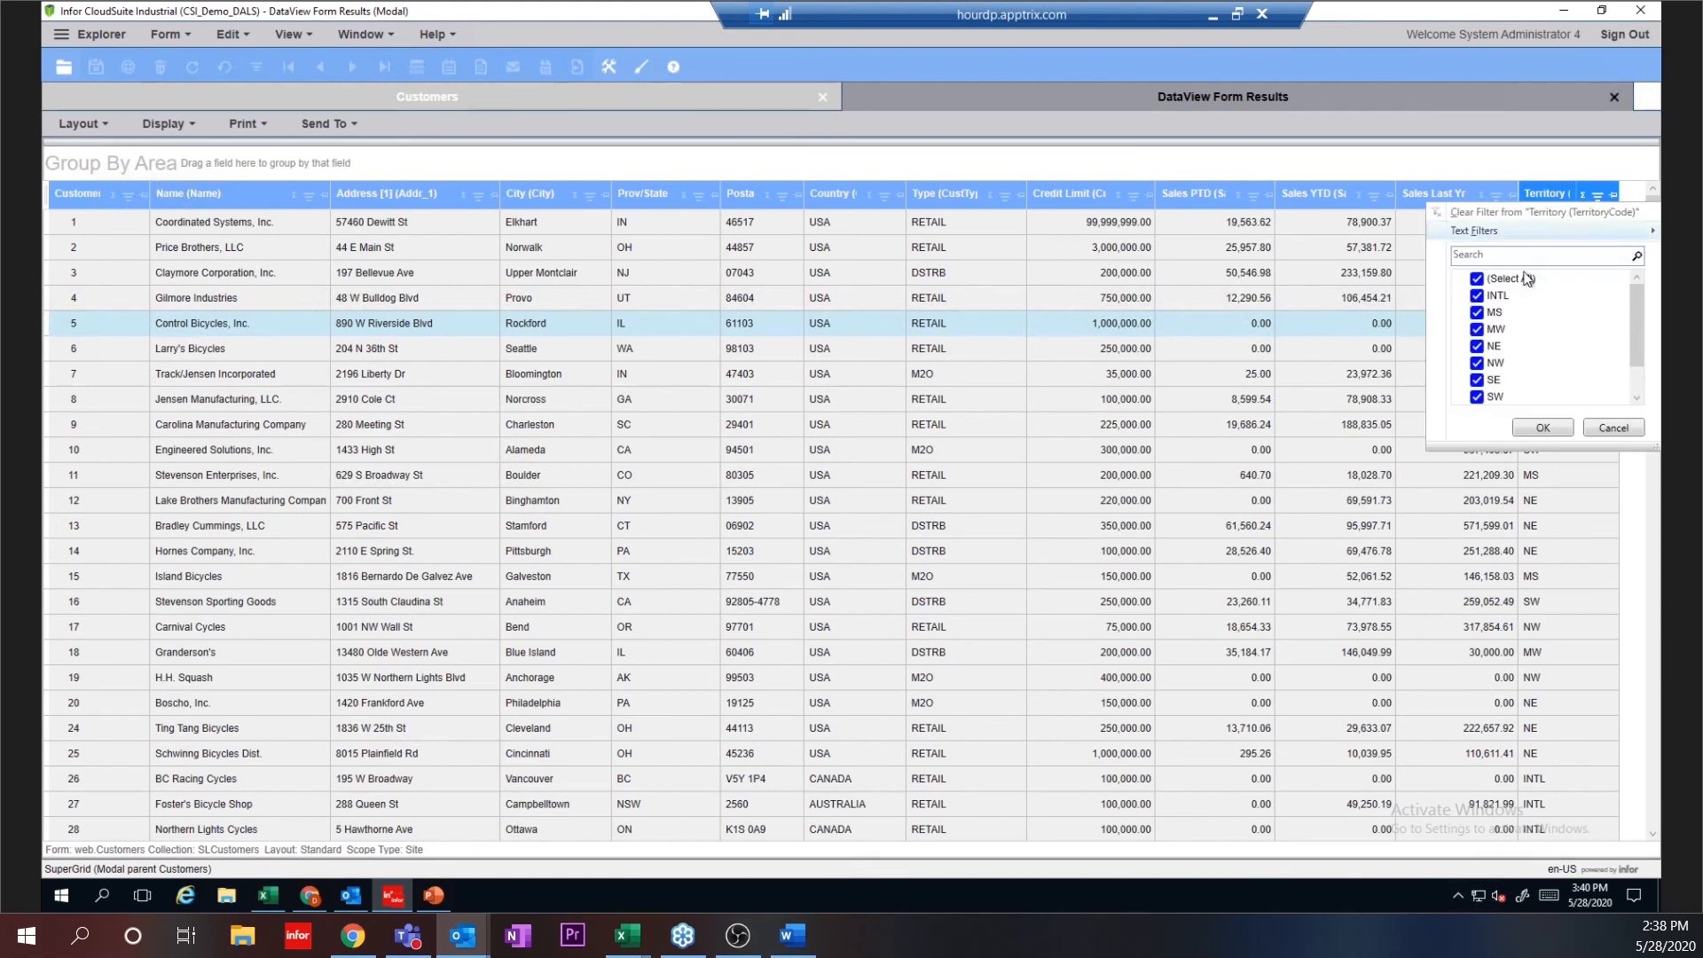
pyautogui.click(1476, 280)
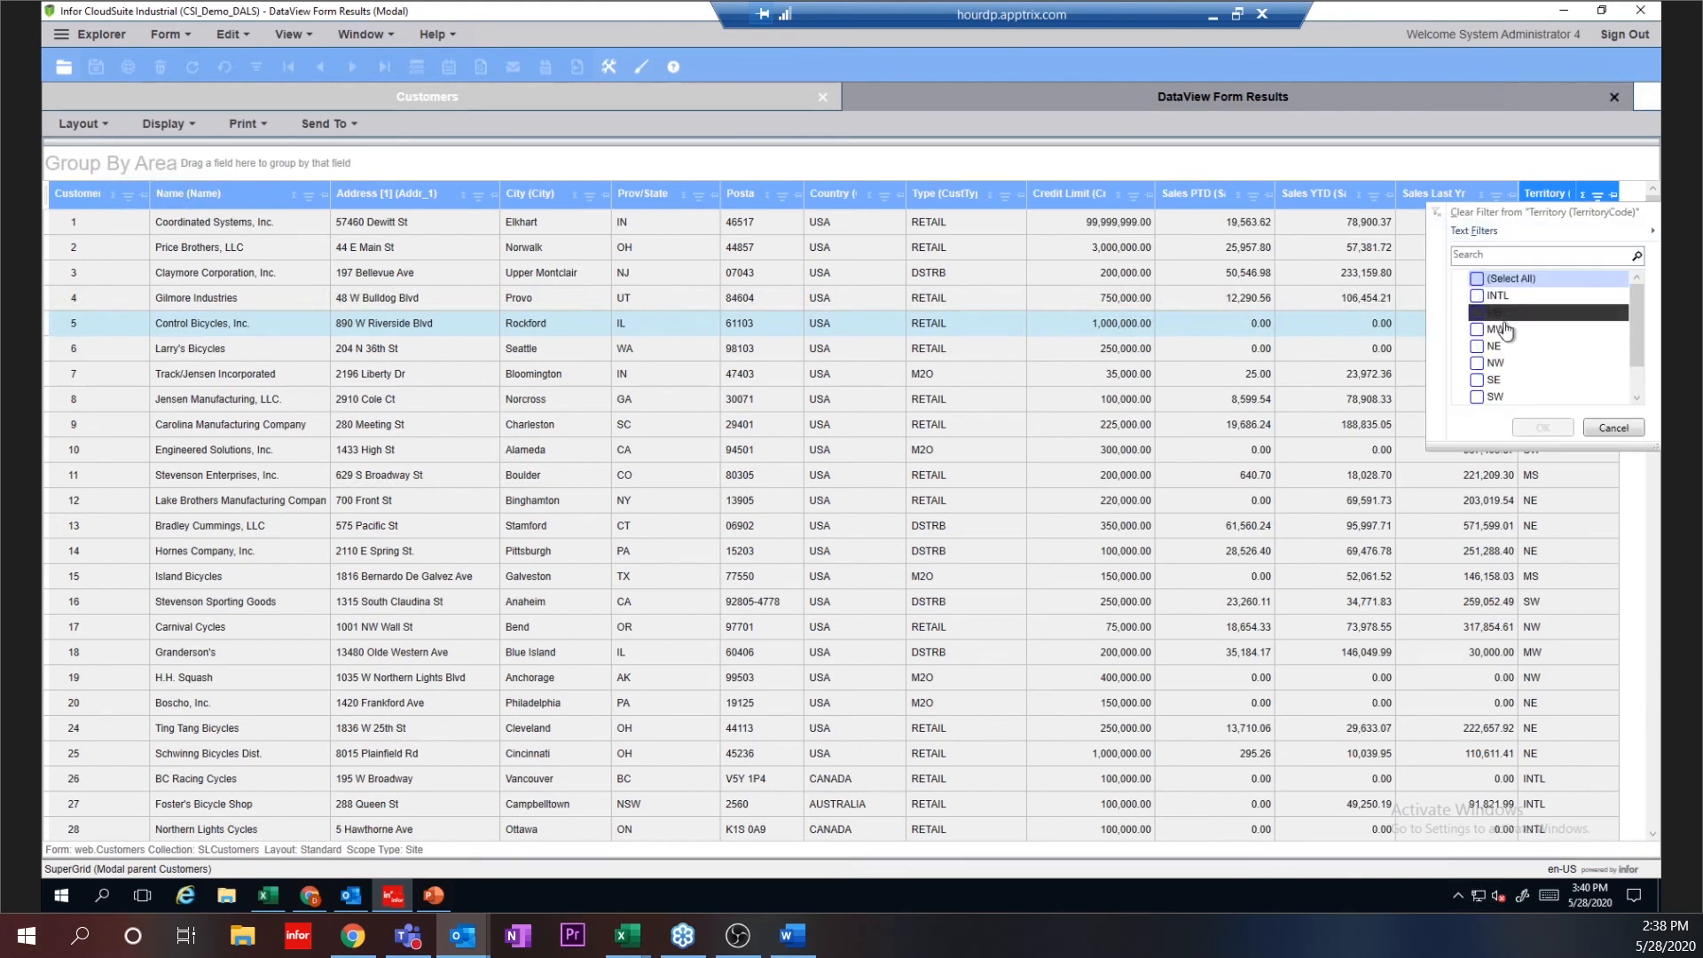
pyautogui.click(1477, 346)
pyautogui.click(1475, 385)
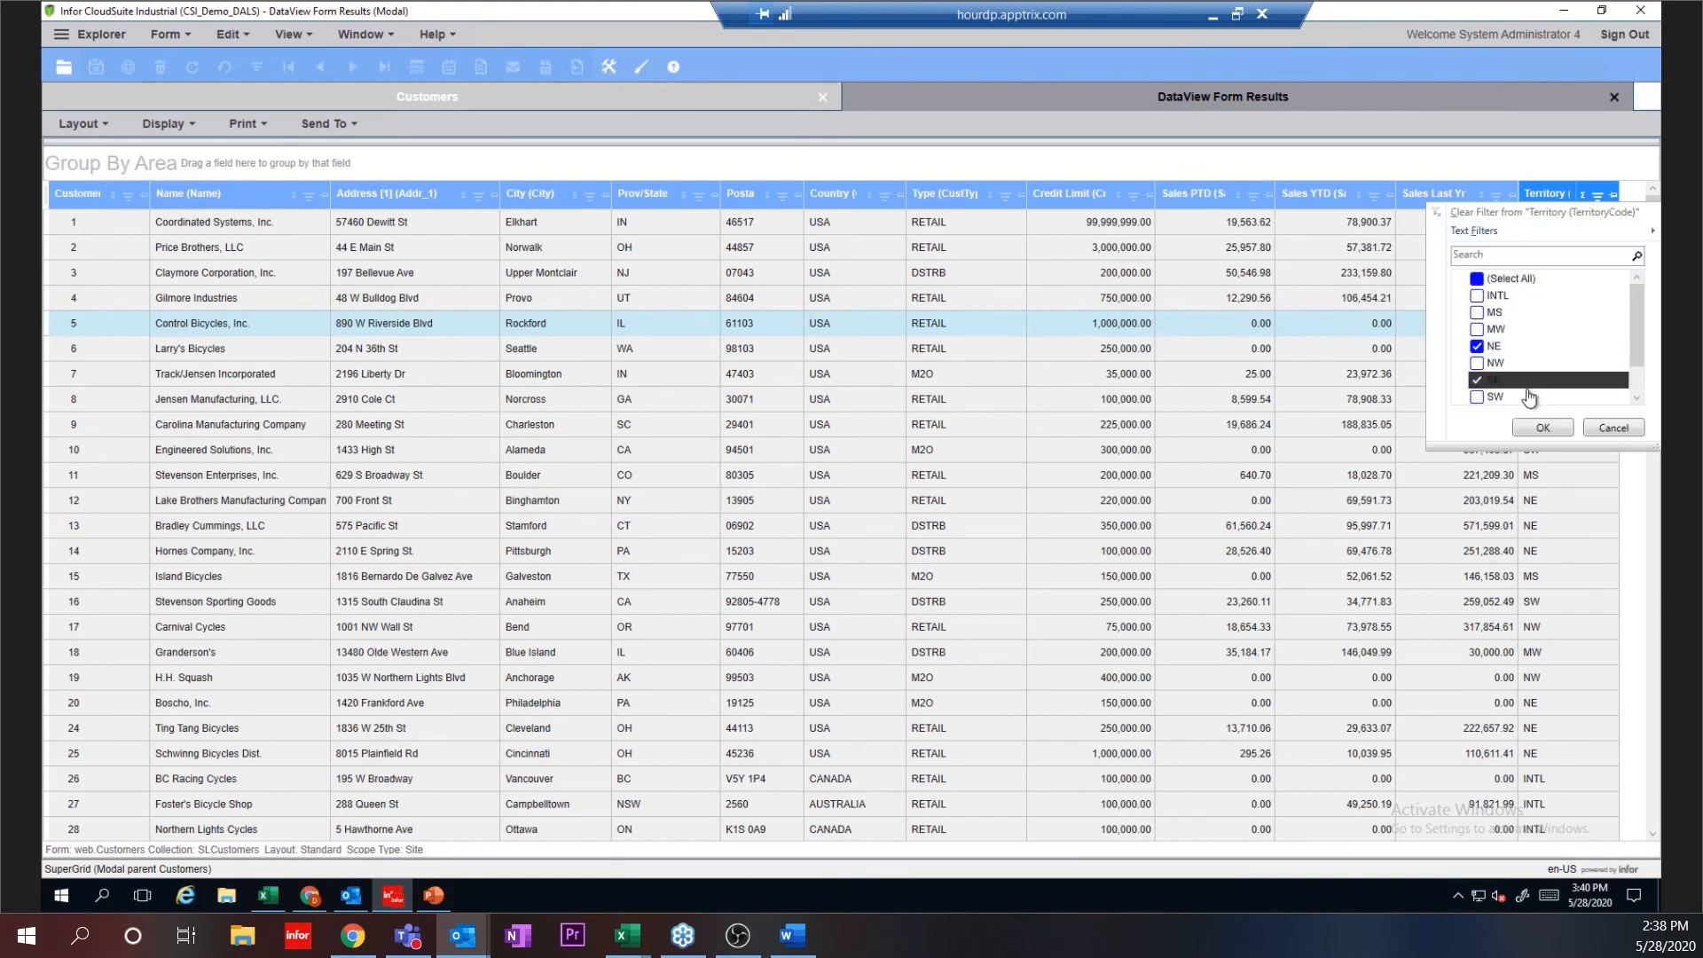
pyautogui.click(1552, 430)
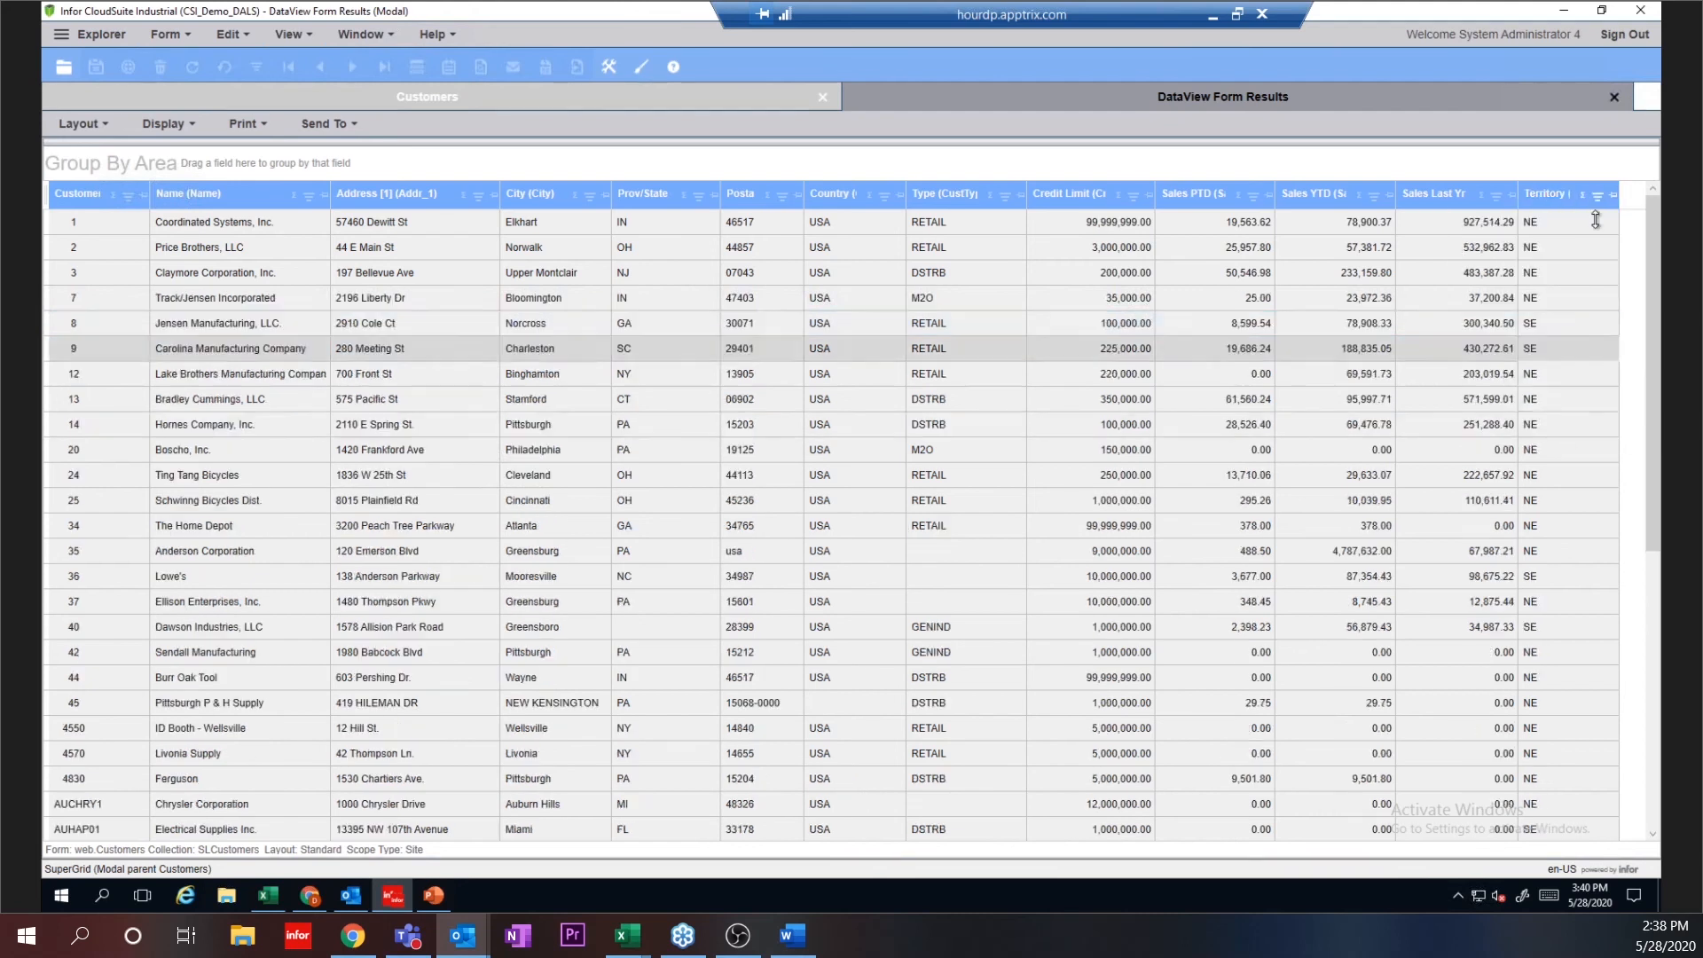
# Step: Filter the Sales YTD column to exclude customers with a value of 0.00
pyautogui.click(1374, 196)
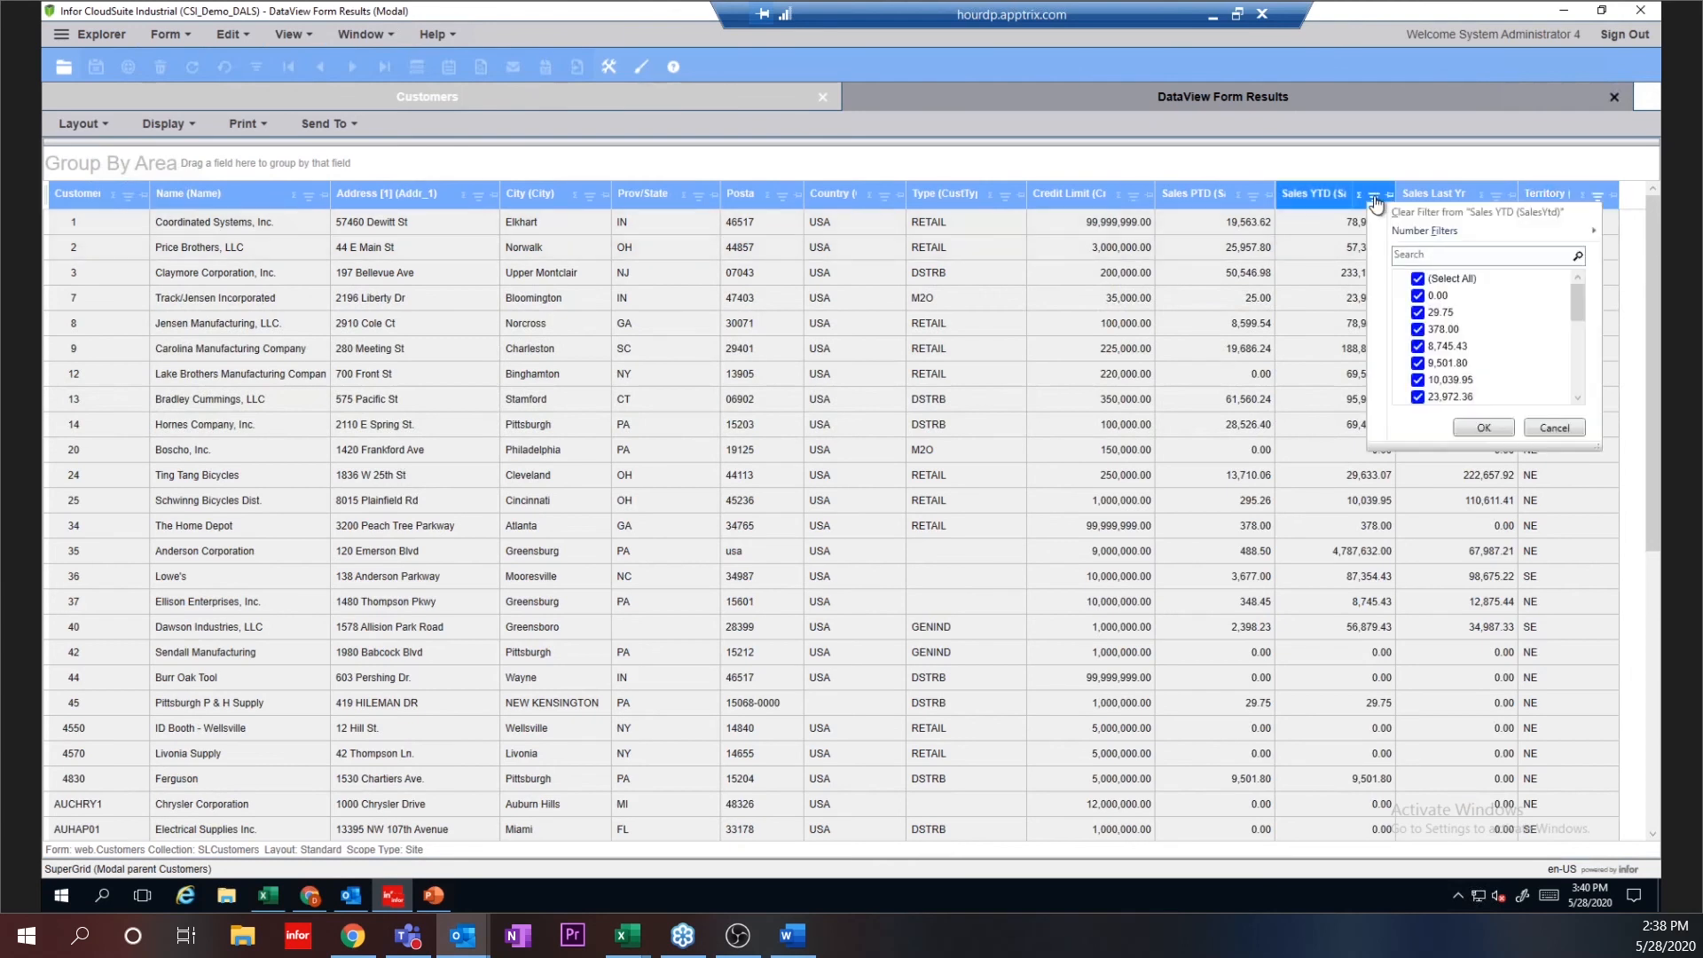
pyautogui.click(1418, 302)
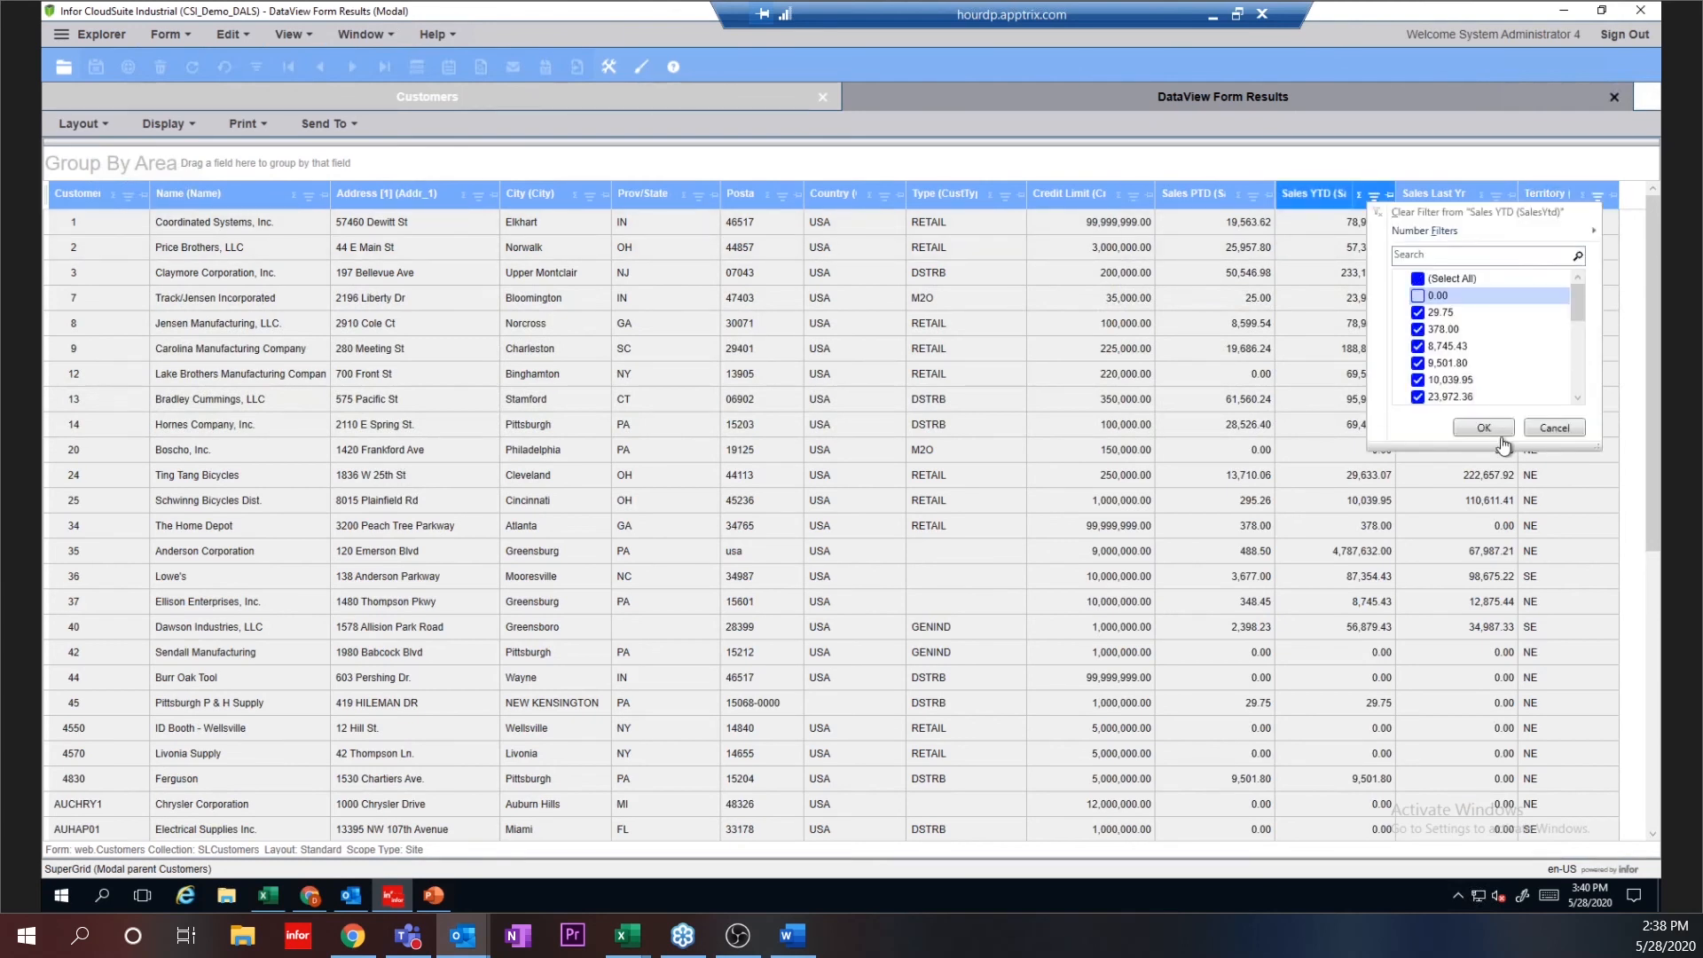
pyautogui.click(1470, 430)
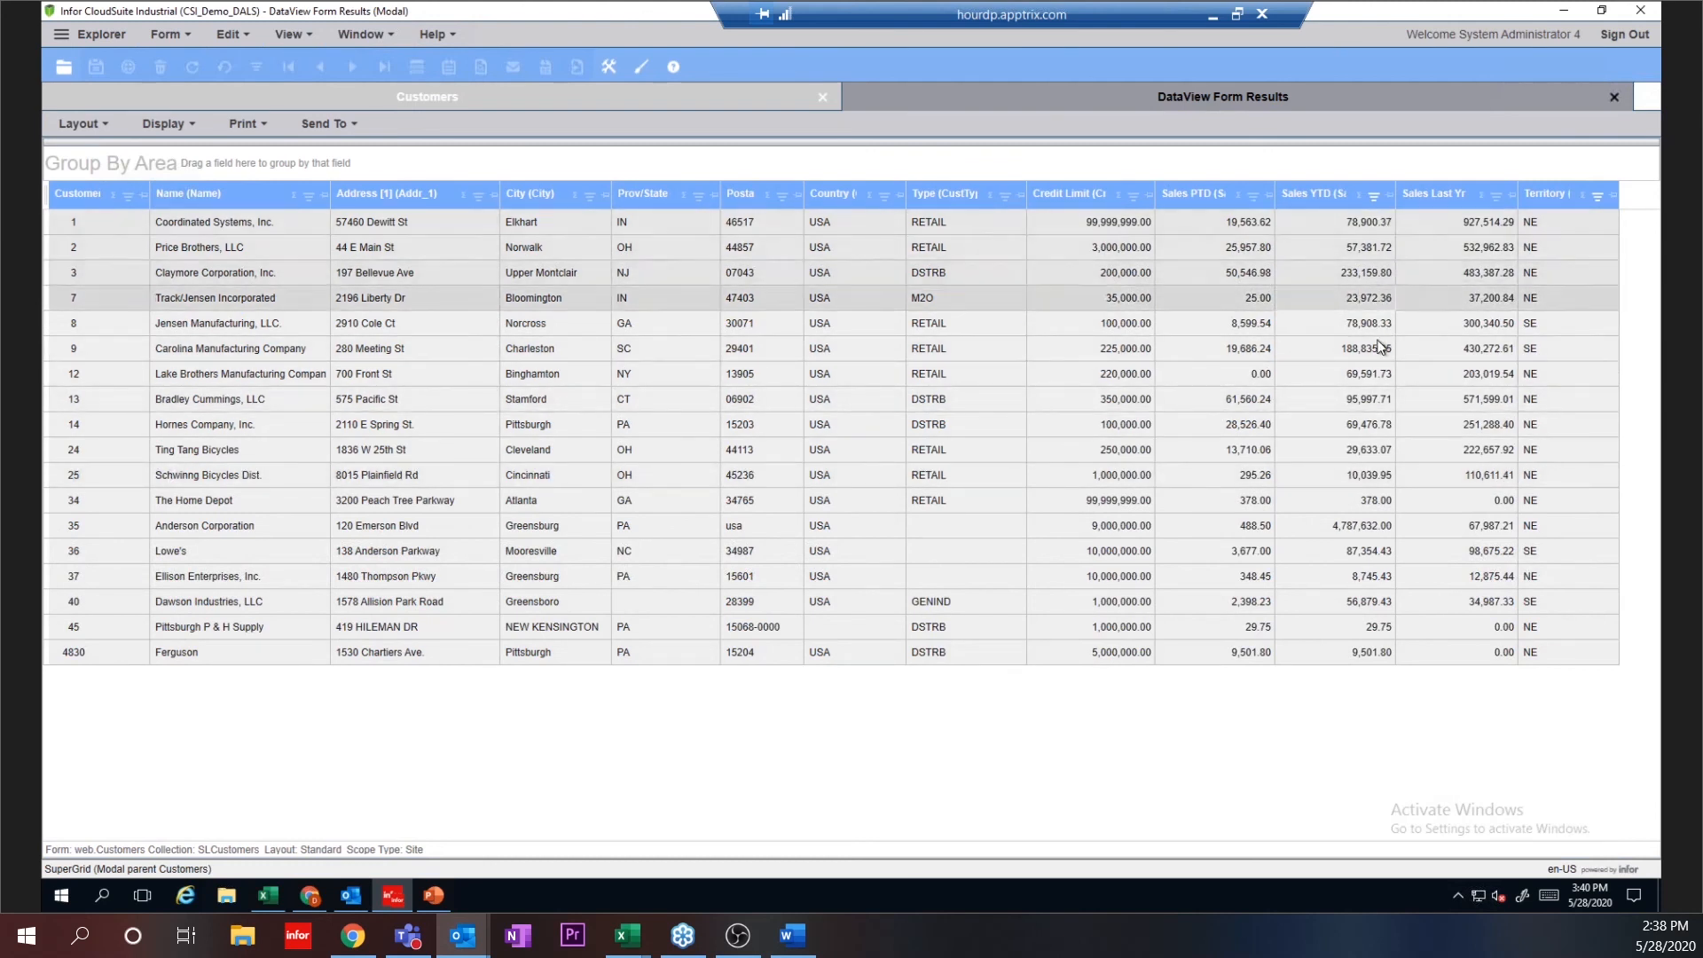
# Step: Add a Sum summary to the Sales YTD column
pyautogui.moveTo(1367, 203)
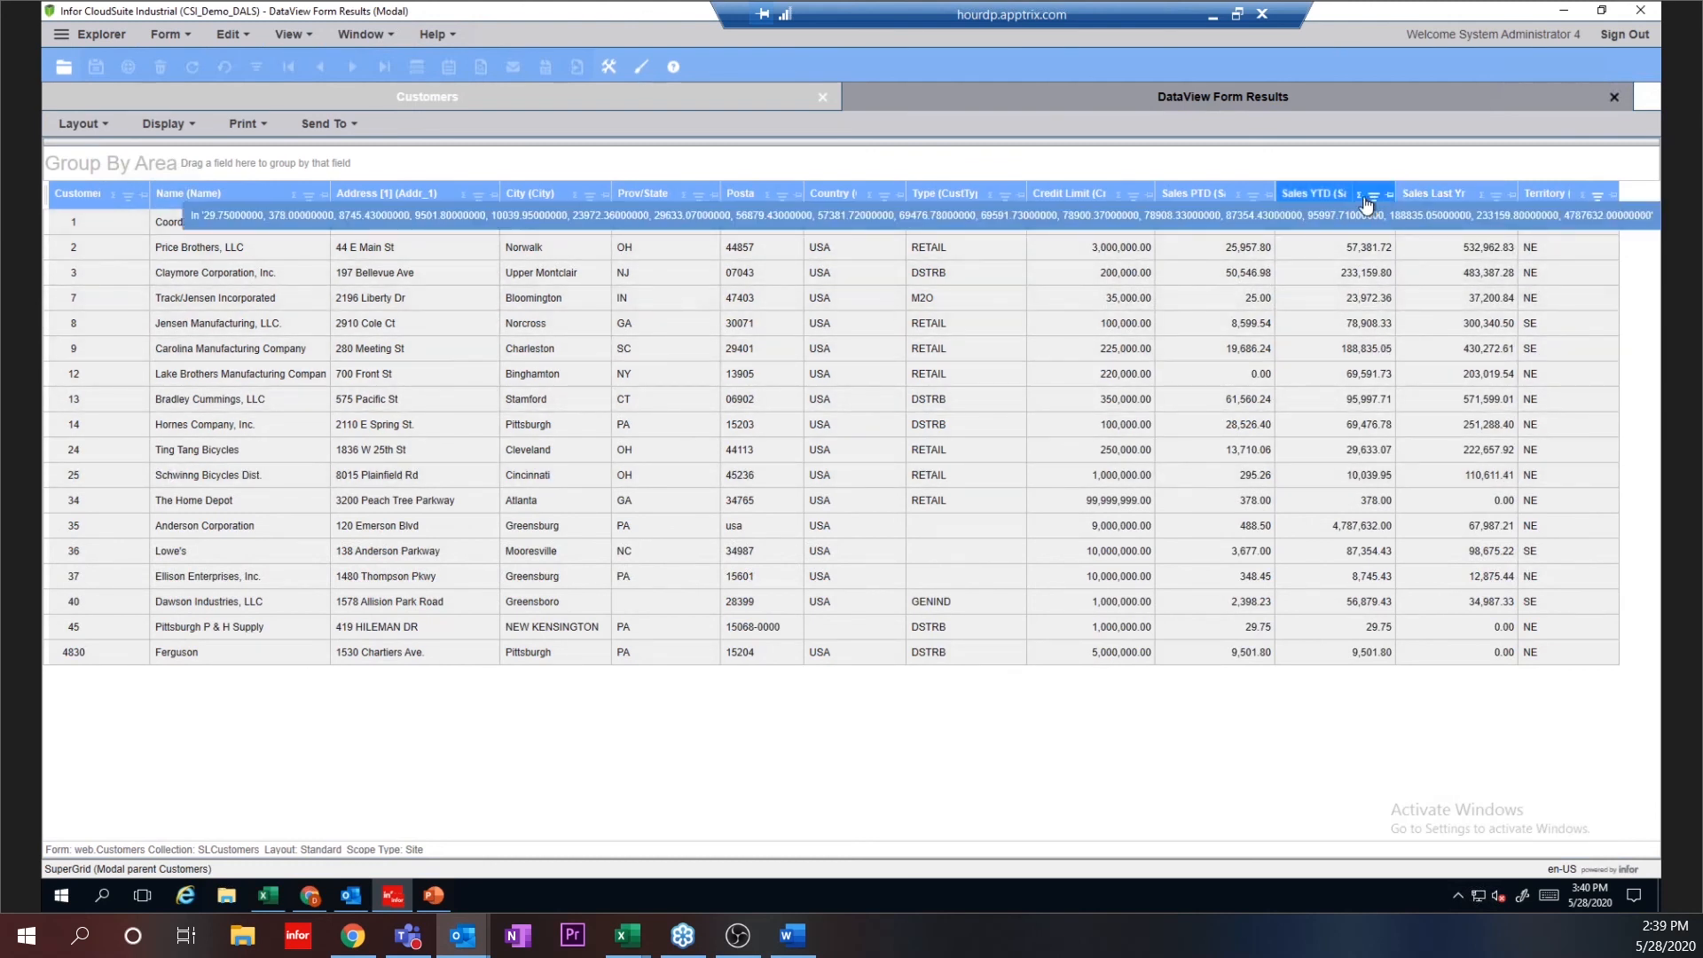
pyautogui.click(1363, 203)
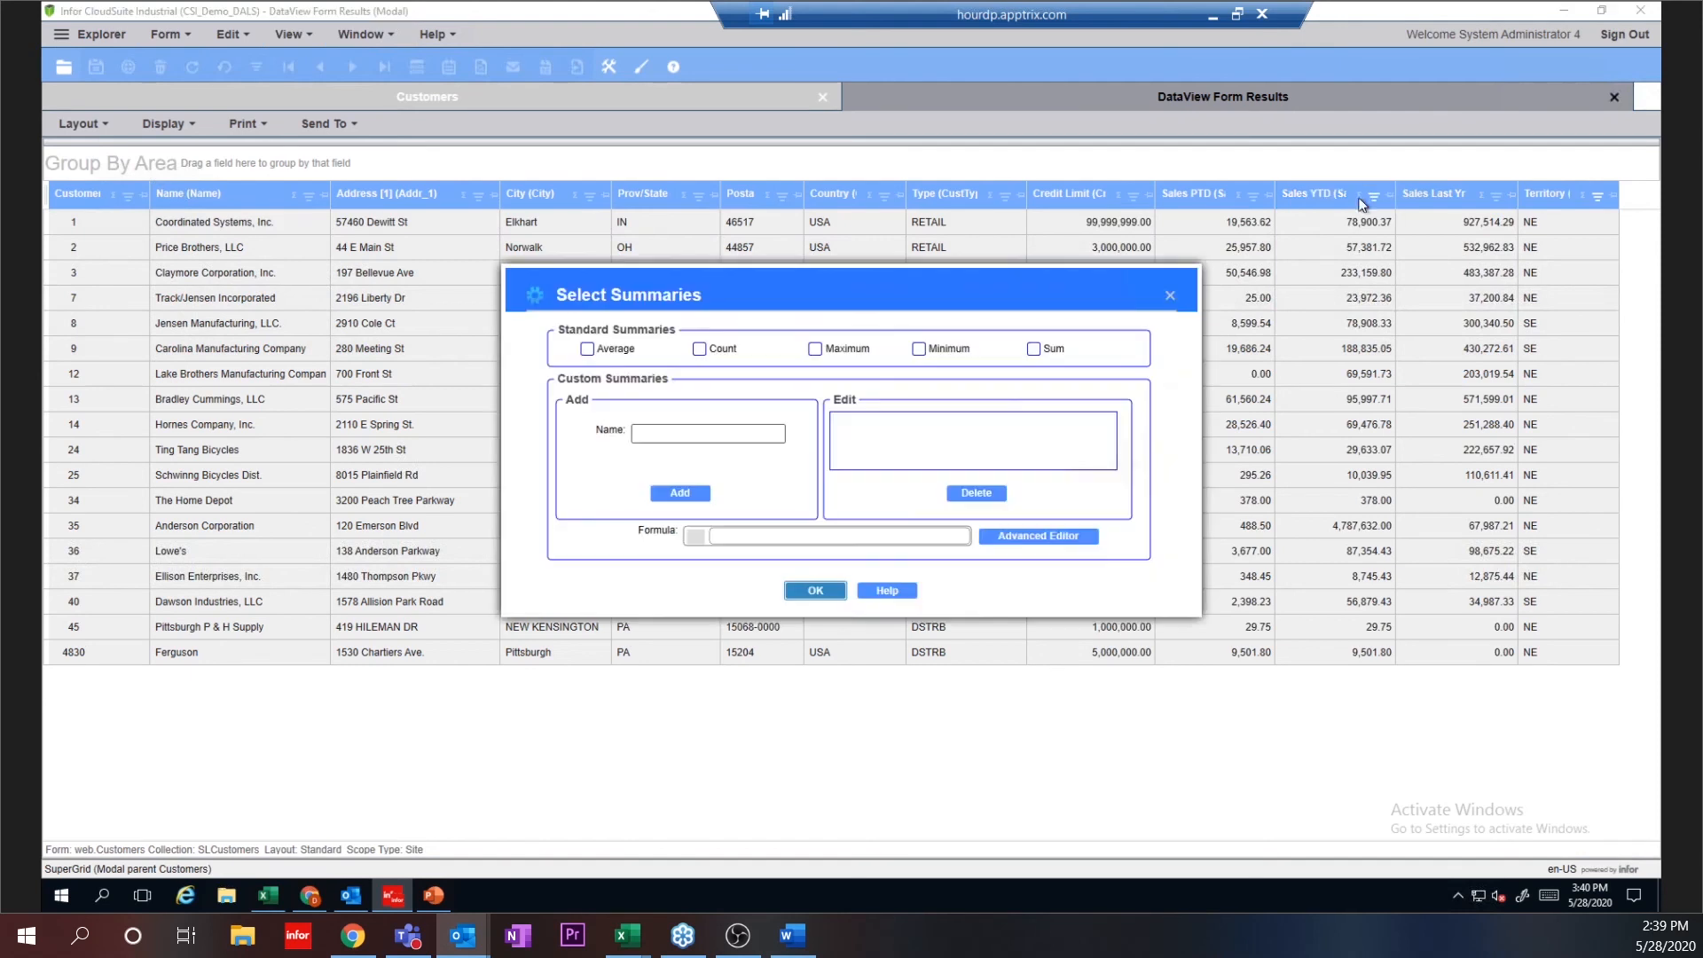
pyautogui.click(1034, 349)
pyautogui.click(813, 590)
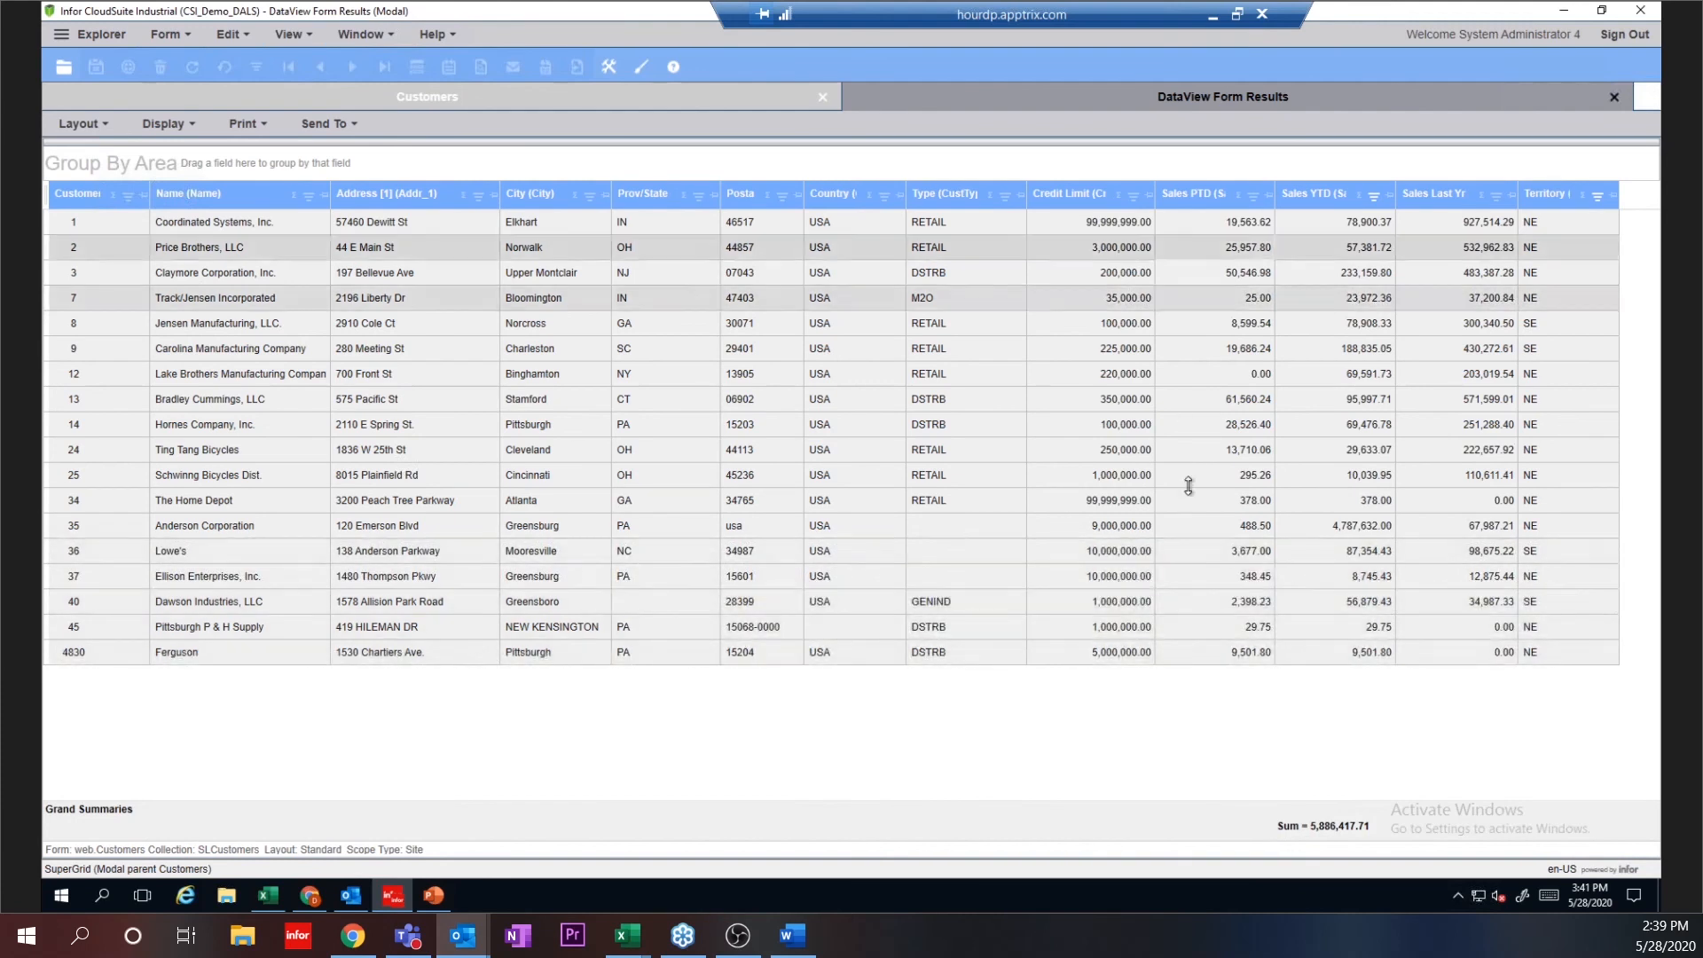
# Step: Move the Type column ahead of the City column and group the customers by Territory
pyautogui.moveTo(929, 188); pyautogui.dragTo(502, 203)
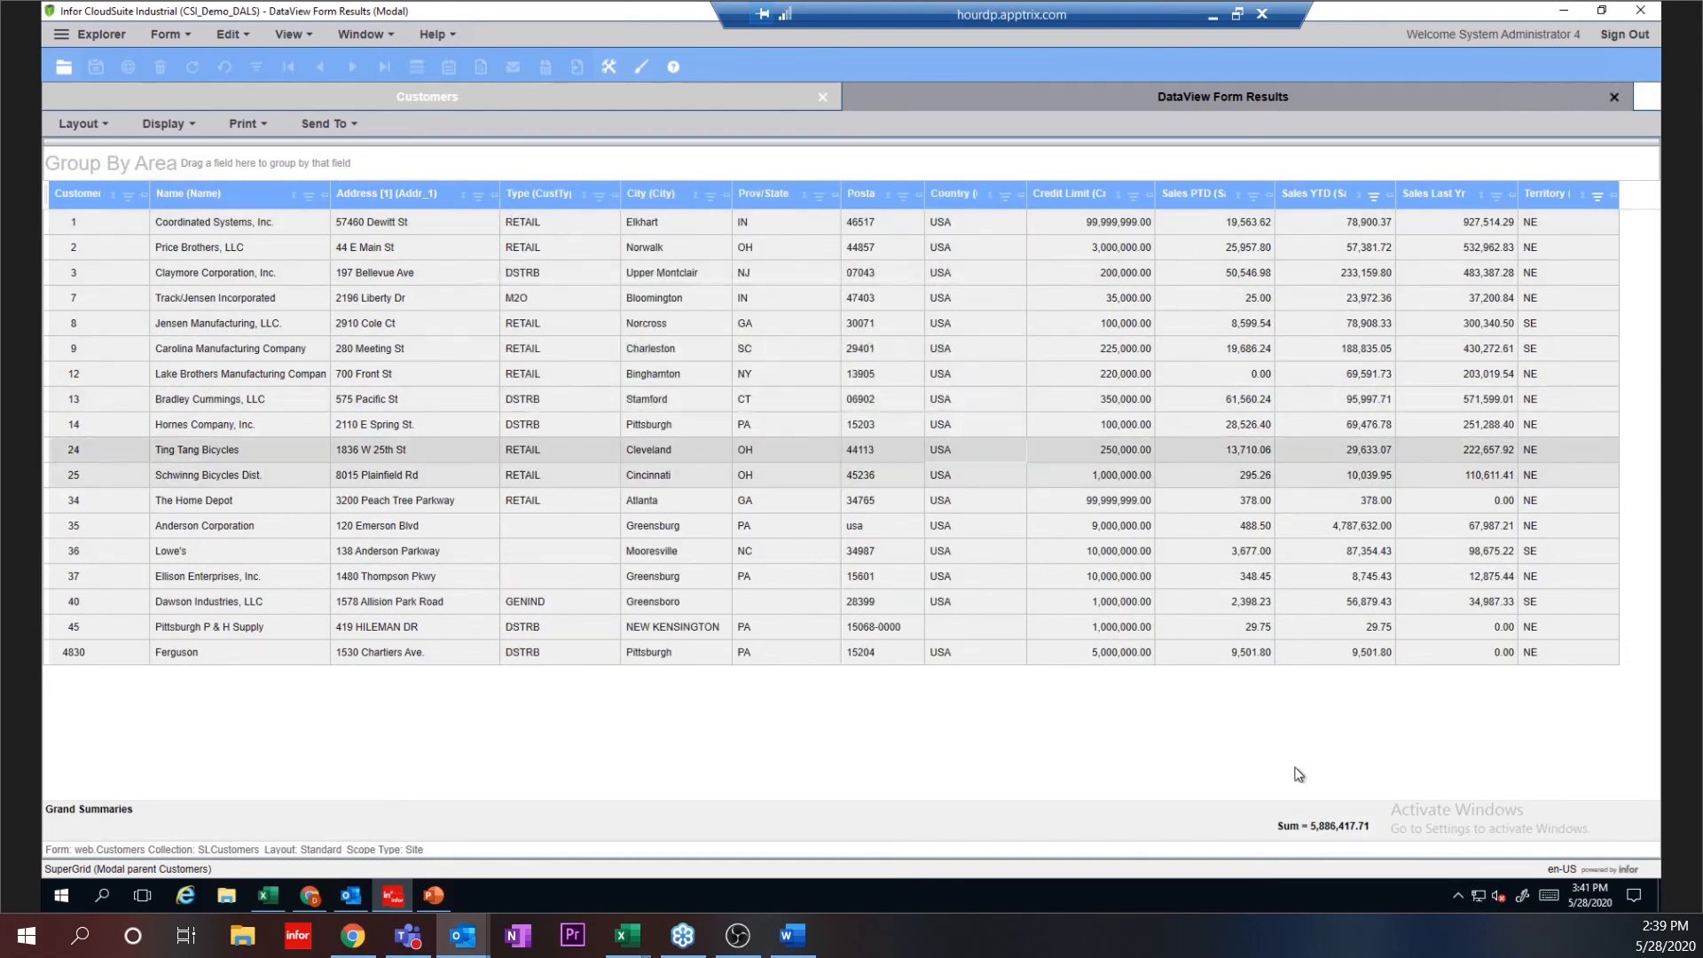
pyautogui.moveTo(1545, 191); pyautogui.dragTo(300, 171)
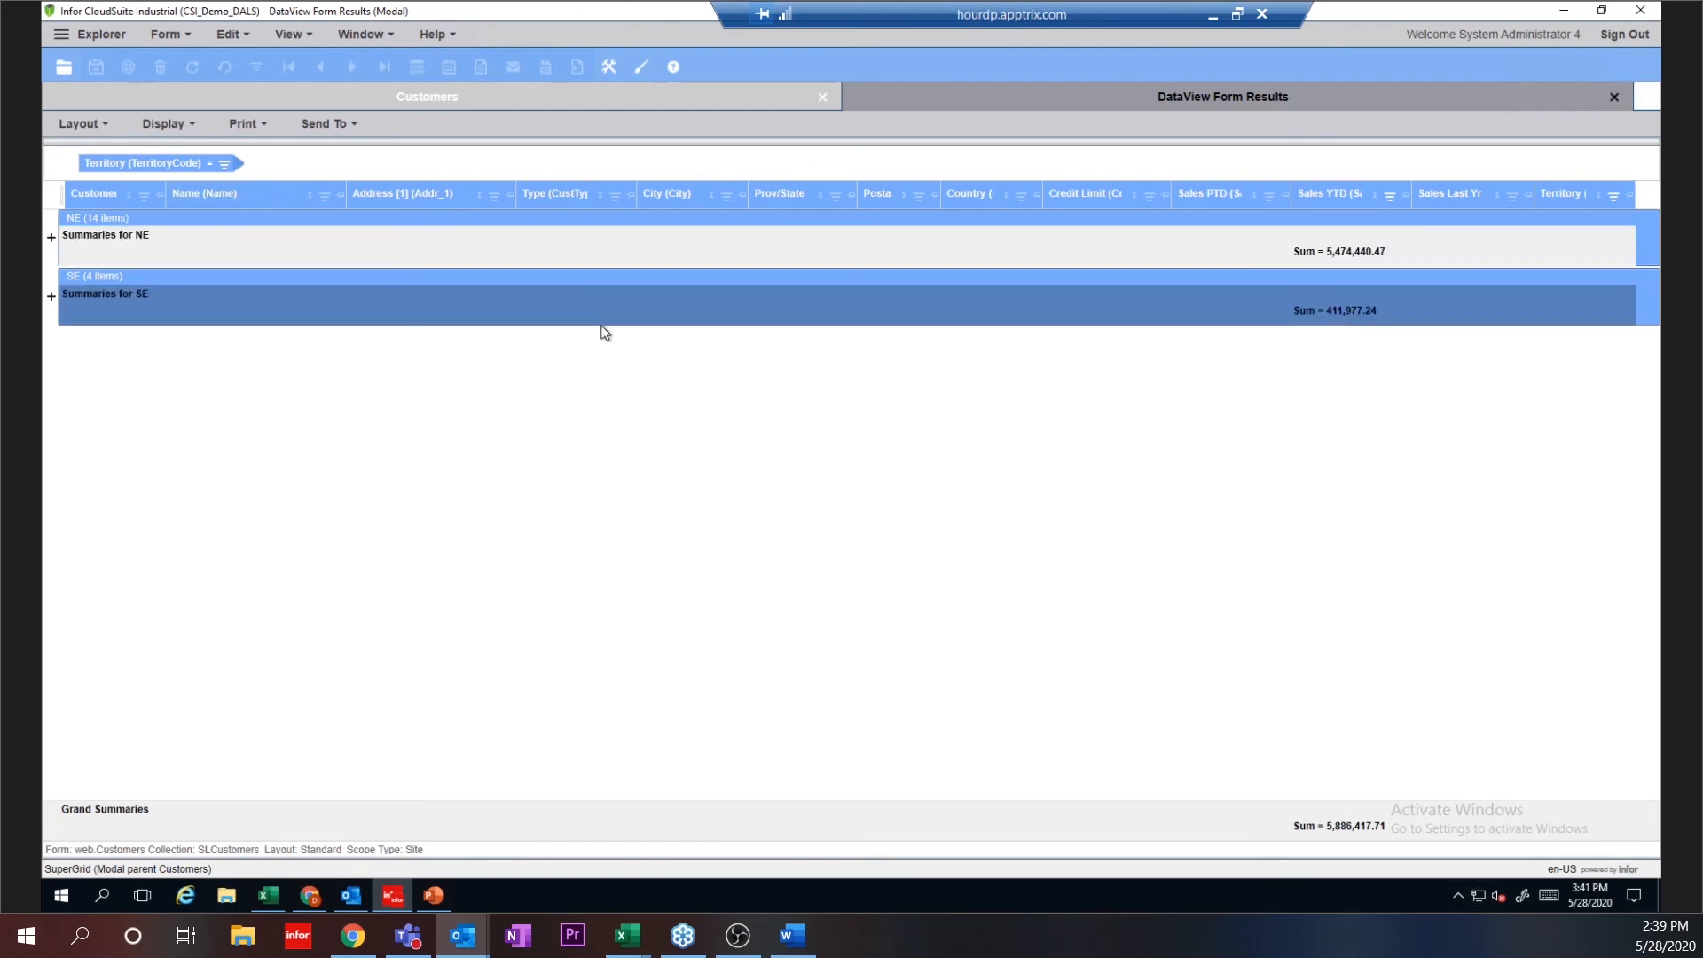
# Step: Expand and collapse the NE group, expand all territory groups and check the options for saving the layout
pyautogui.click(51, 239)
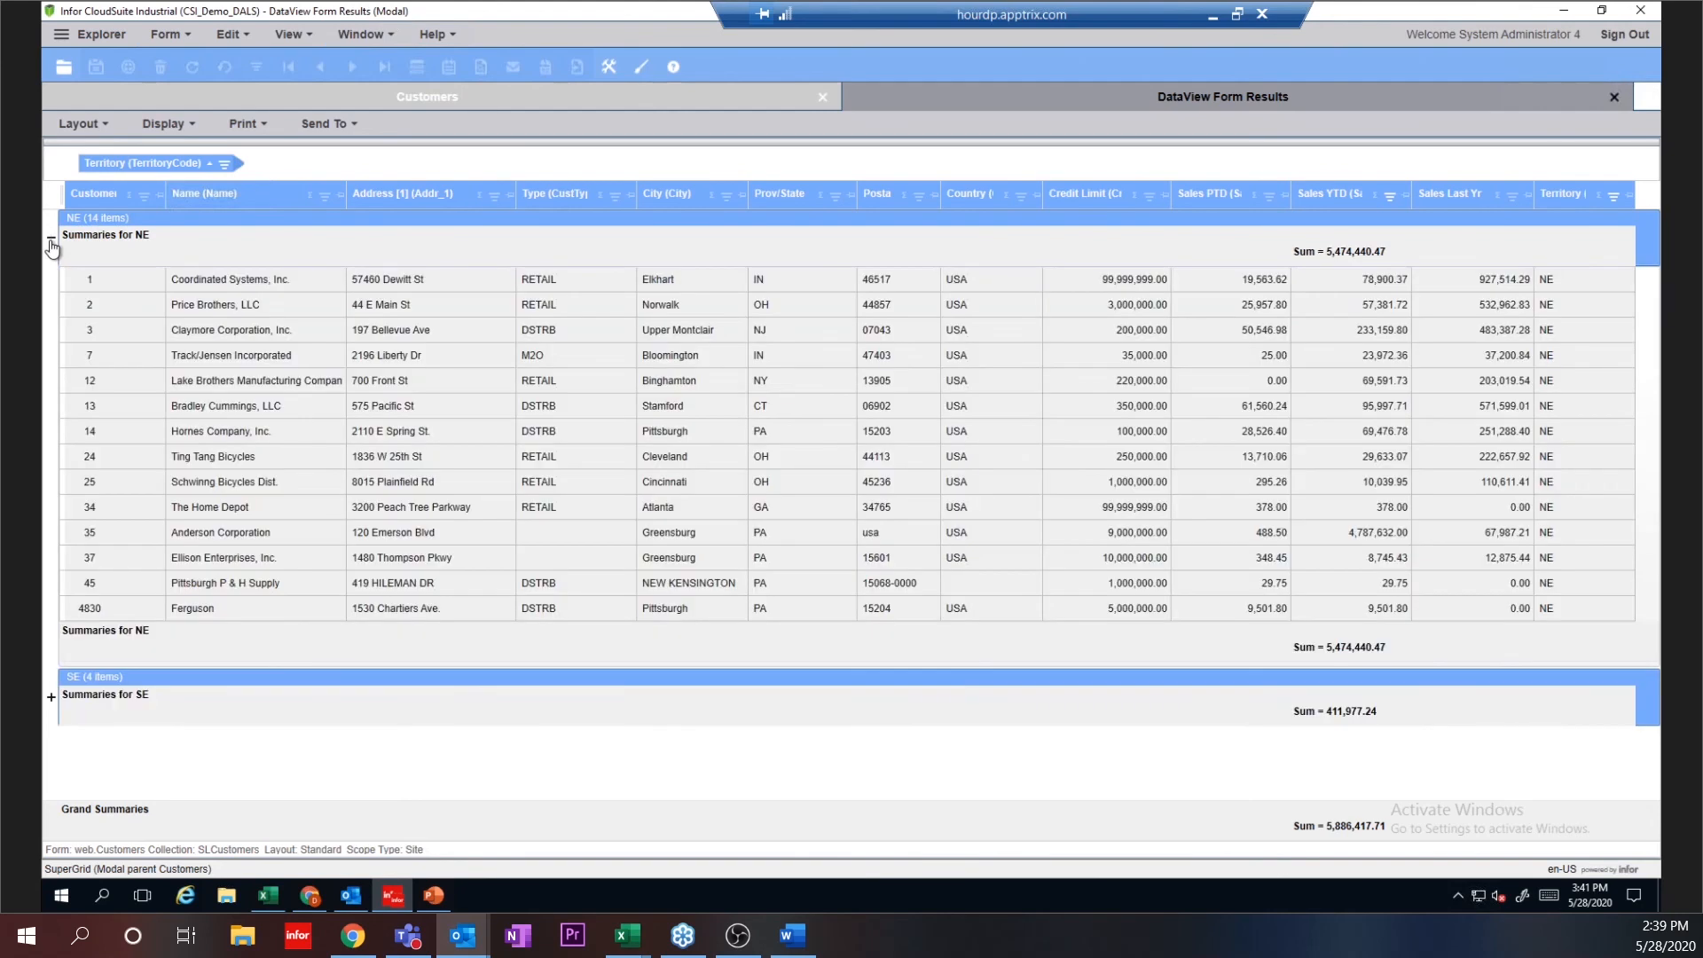
pyautogui.click(52, 242)
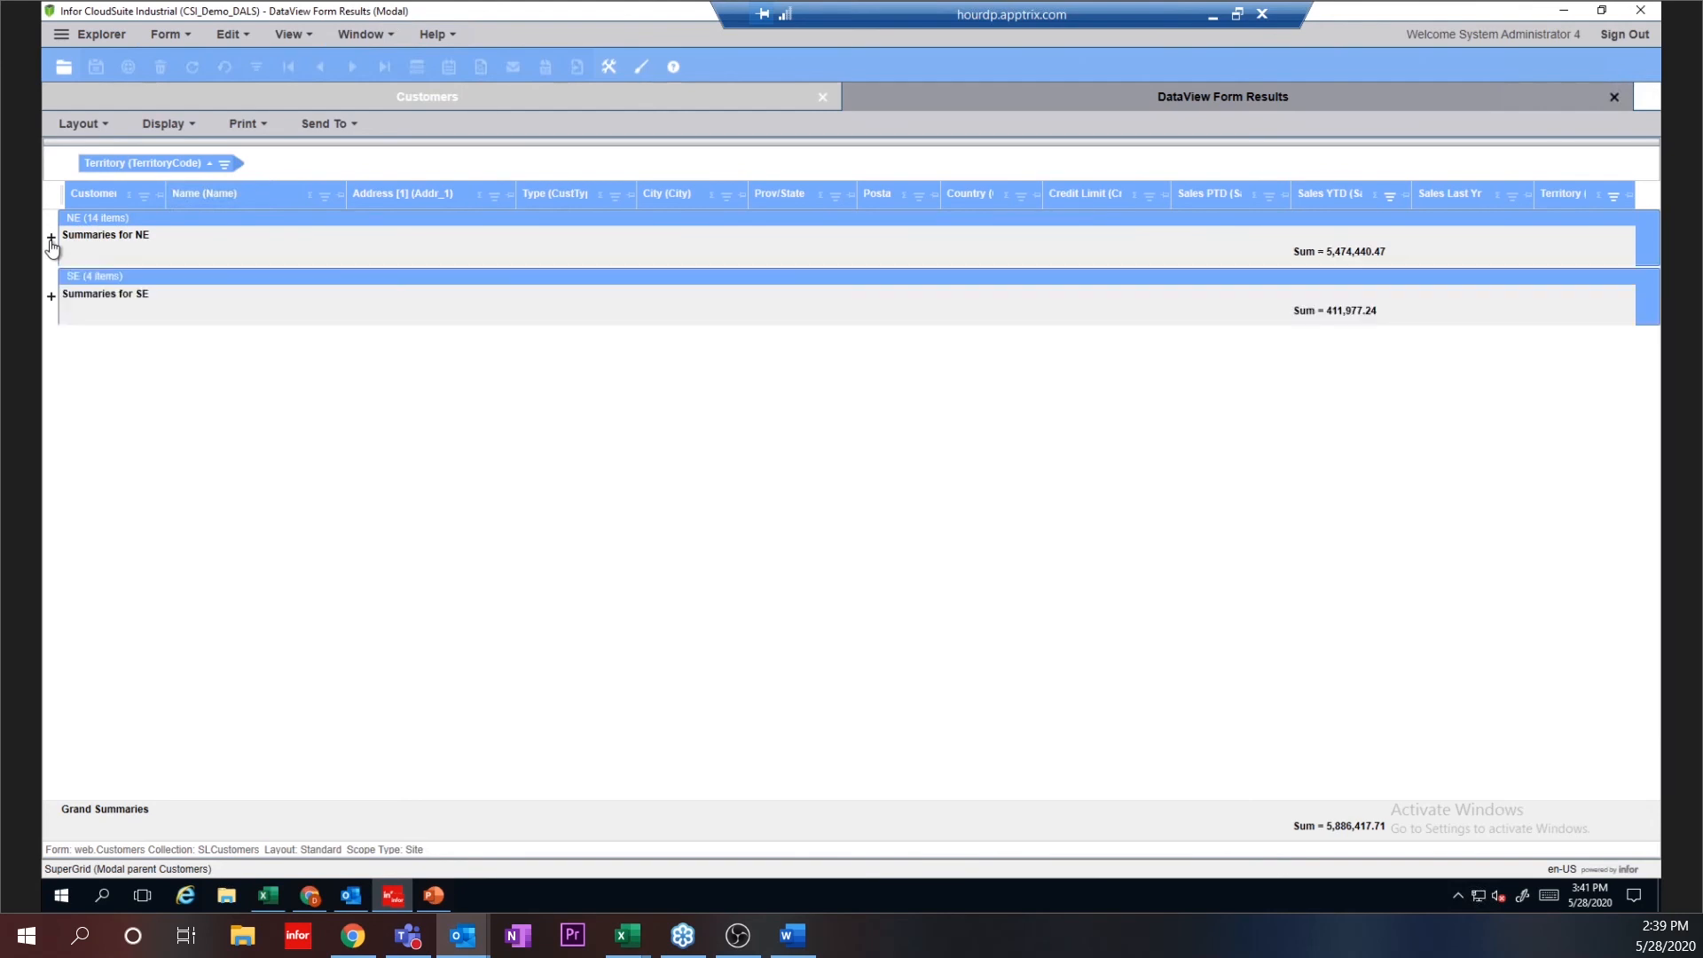
pyautogui.click(160, 126)
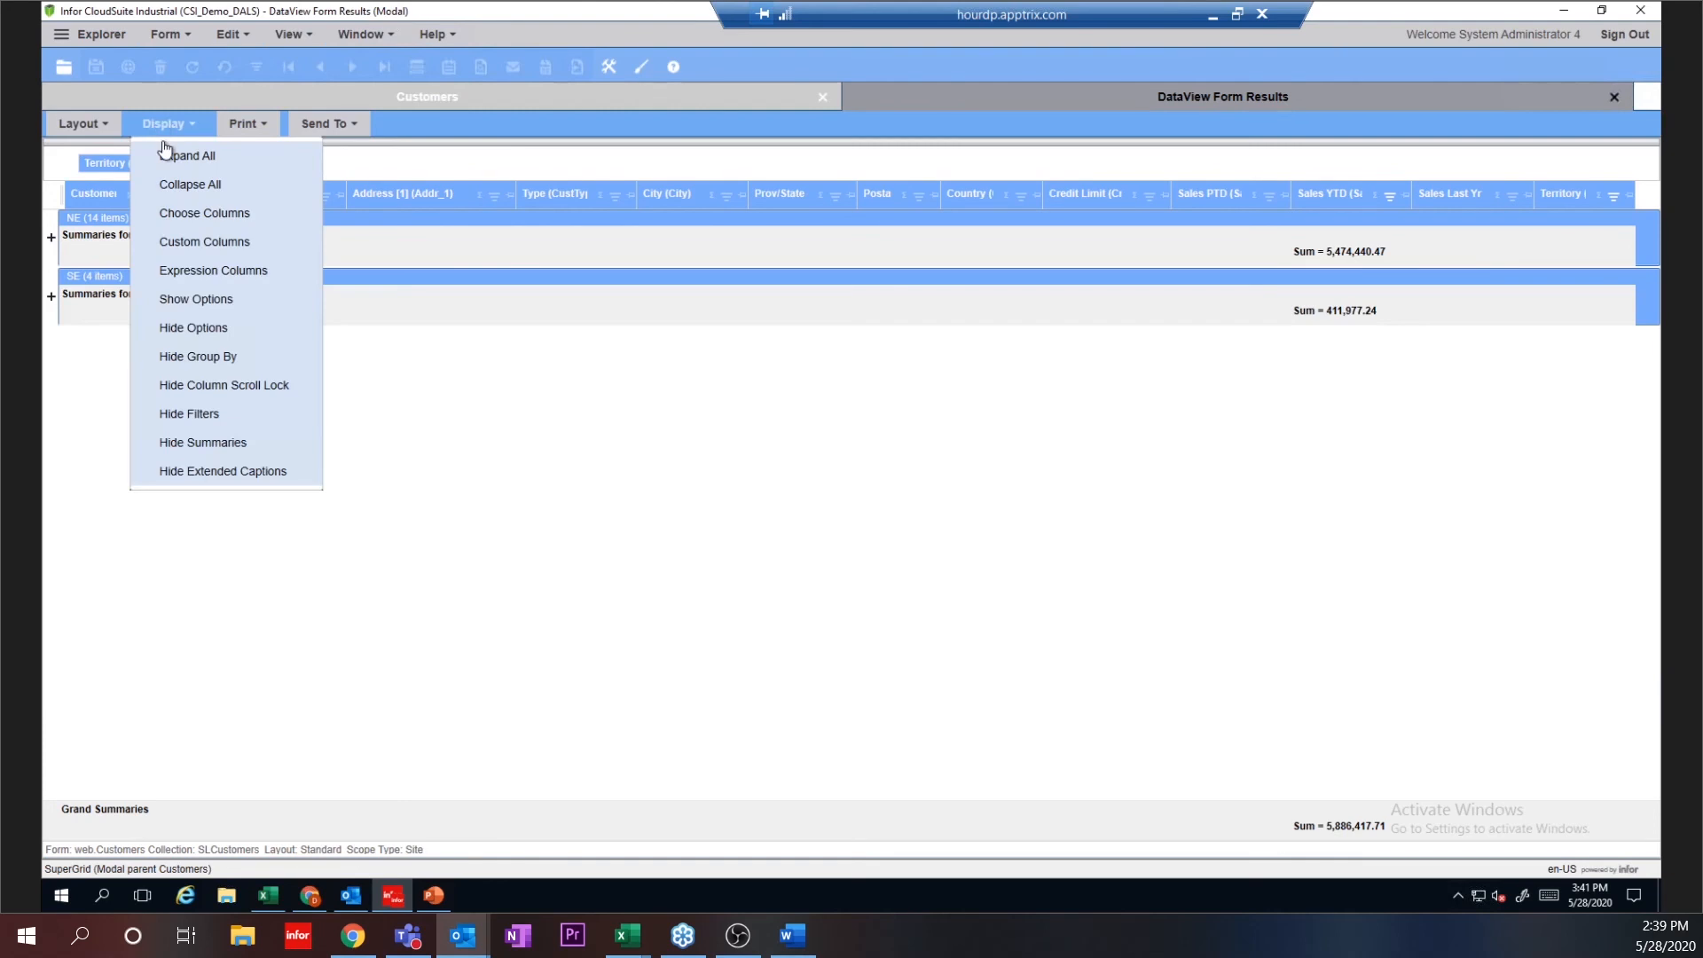
pyautogui.click(187, 155)
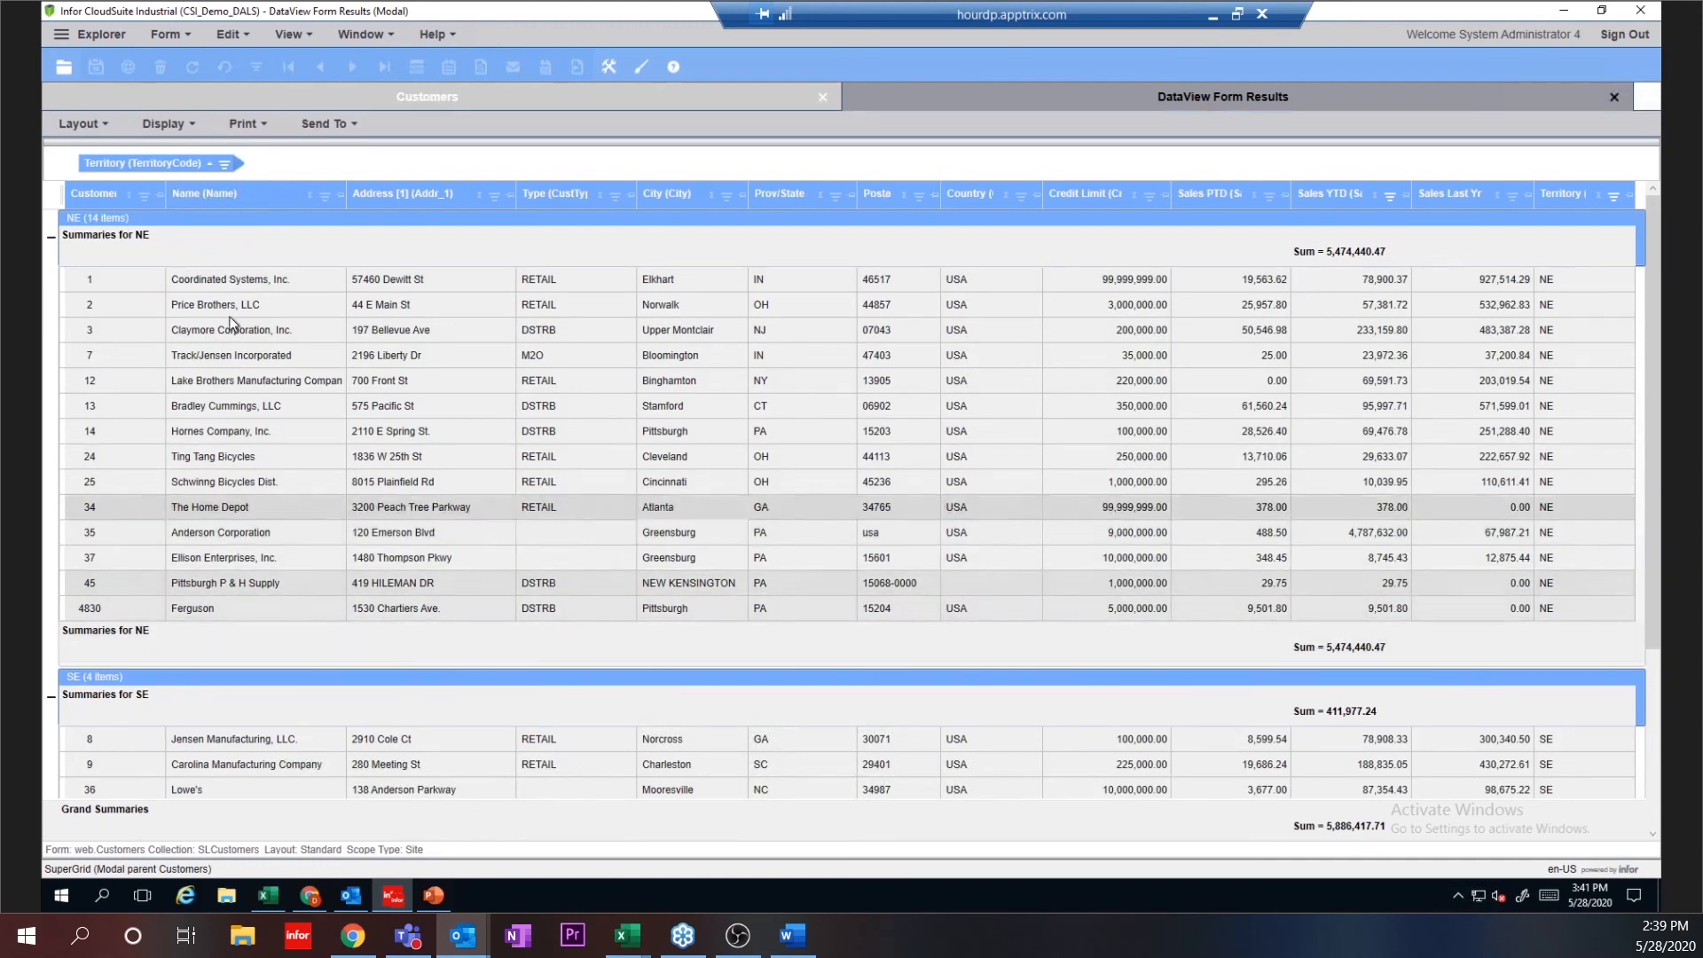
pyautogui.click(85, 125)
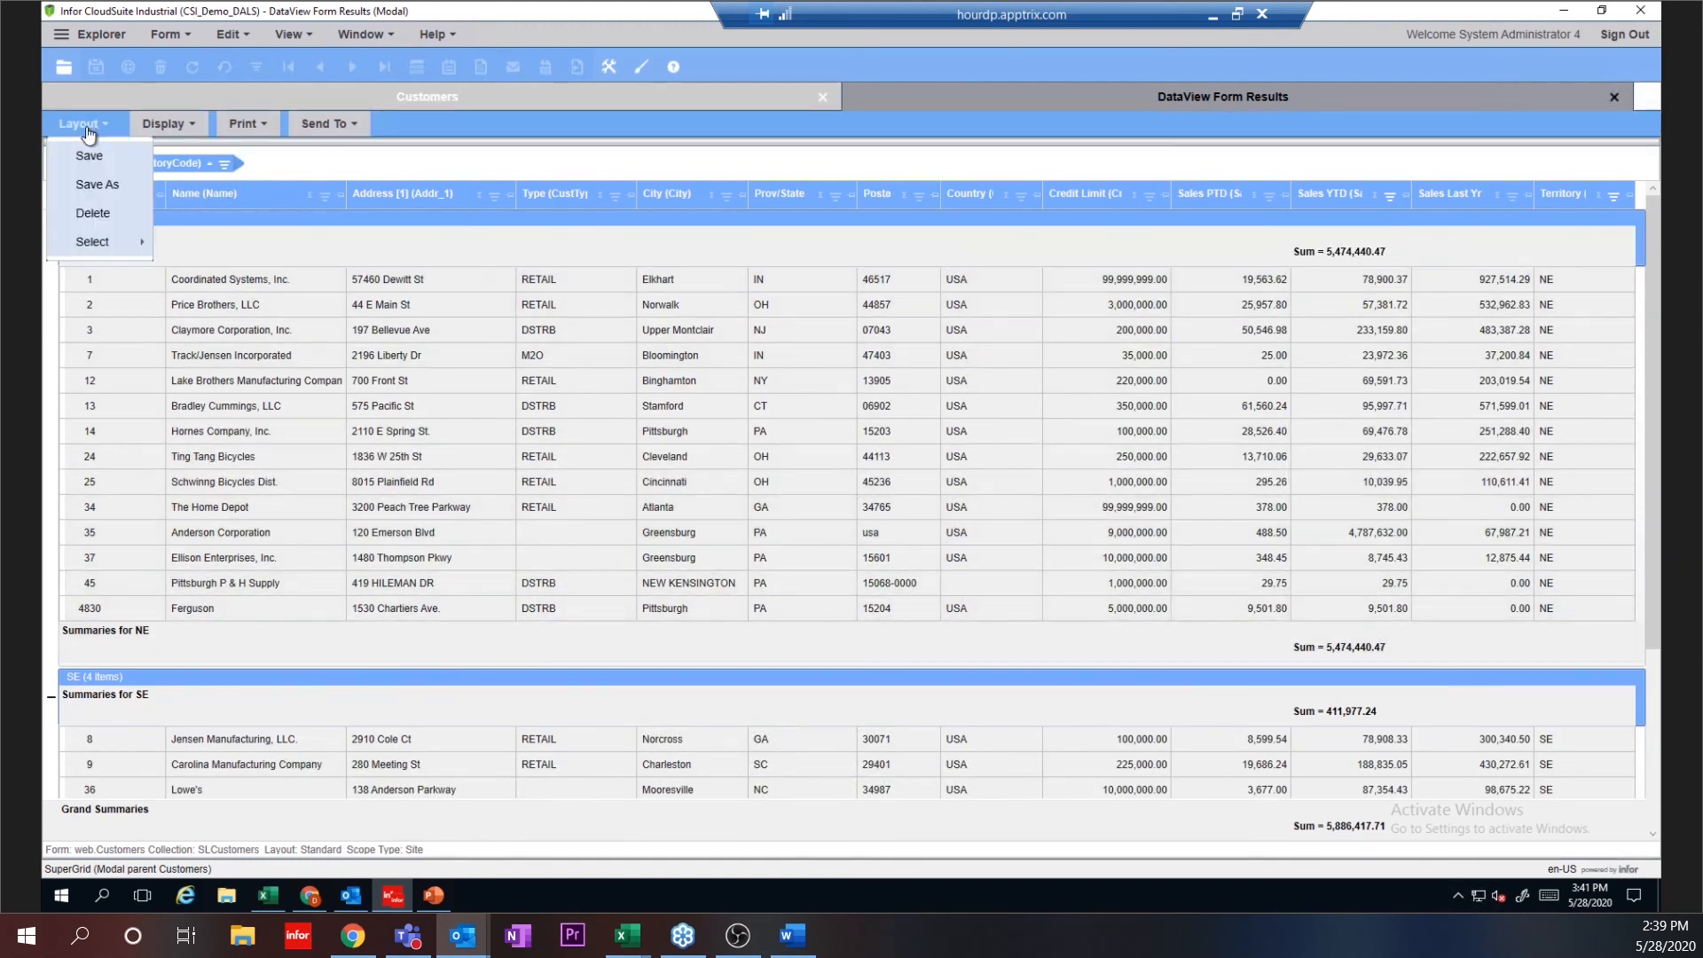
pyautogui.click(538, 166)
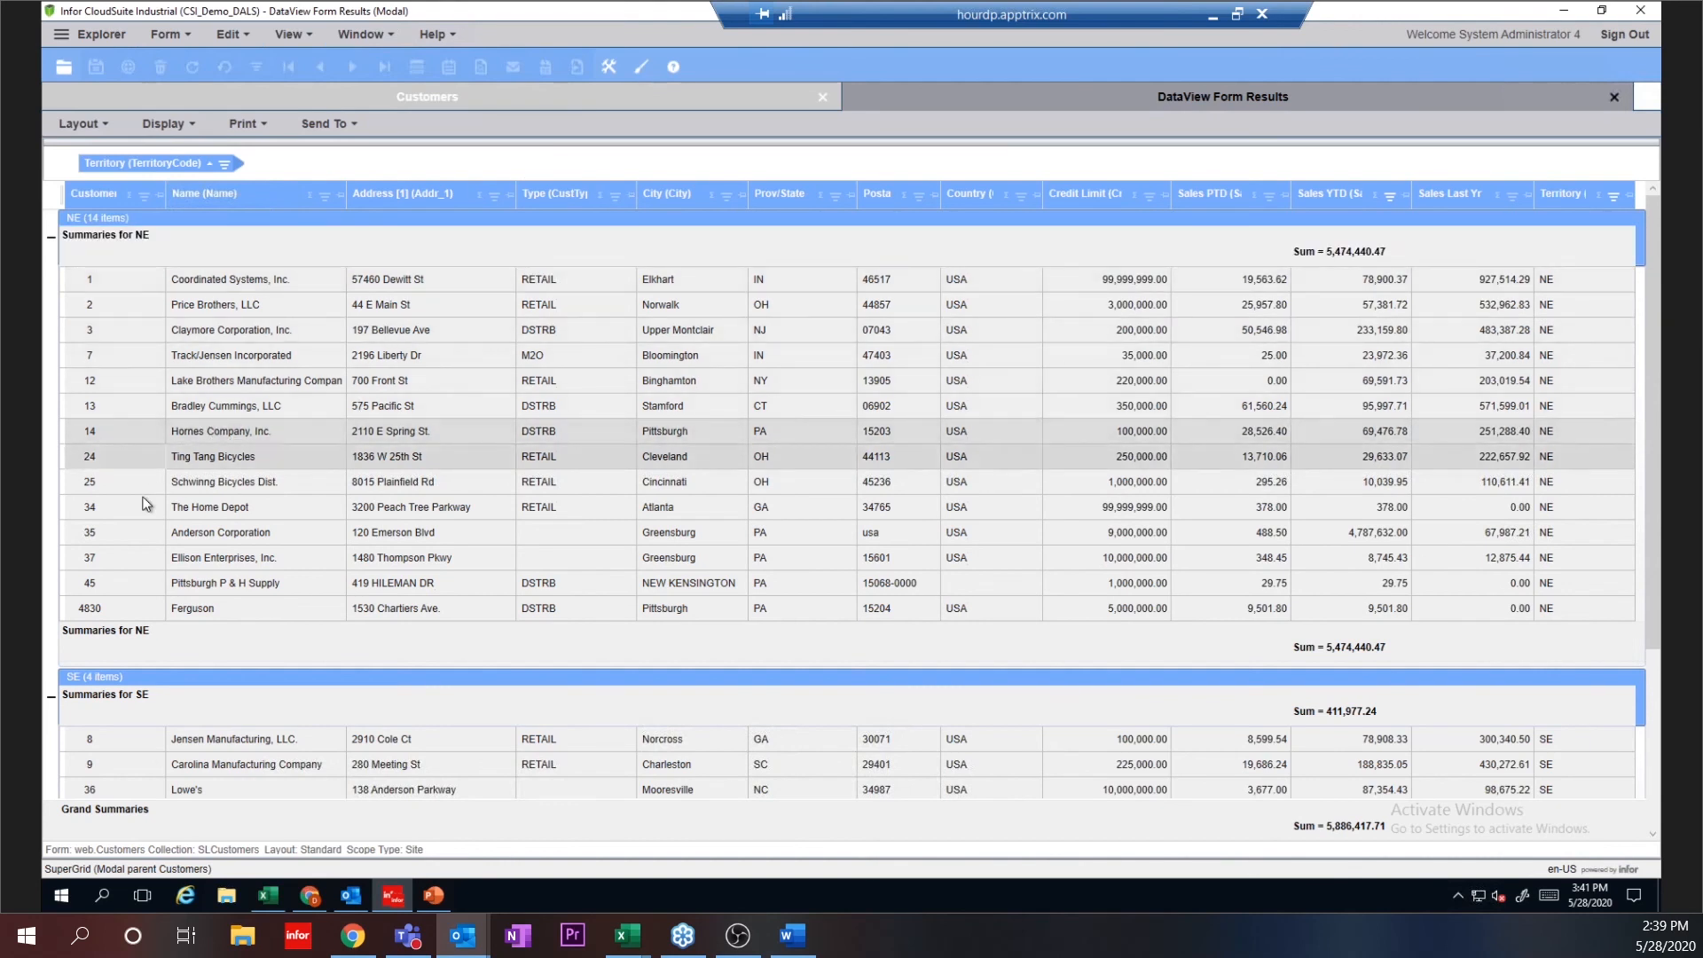
# Step: Drill from the Price Brothers, LLC row into its open customer orders and expand the line detail of the last listed order
pyautogui.click(122, 313)
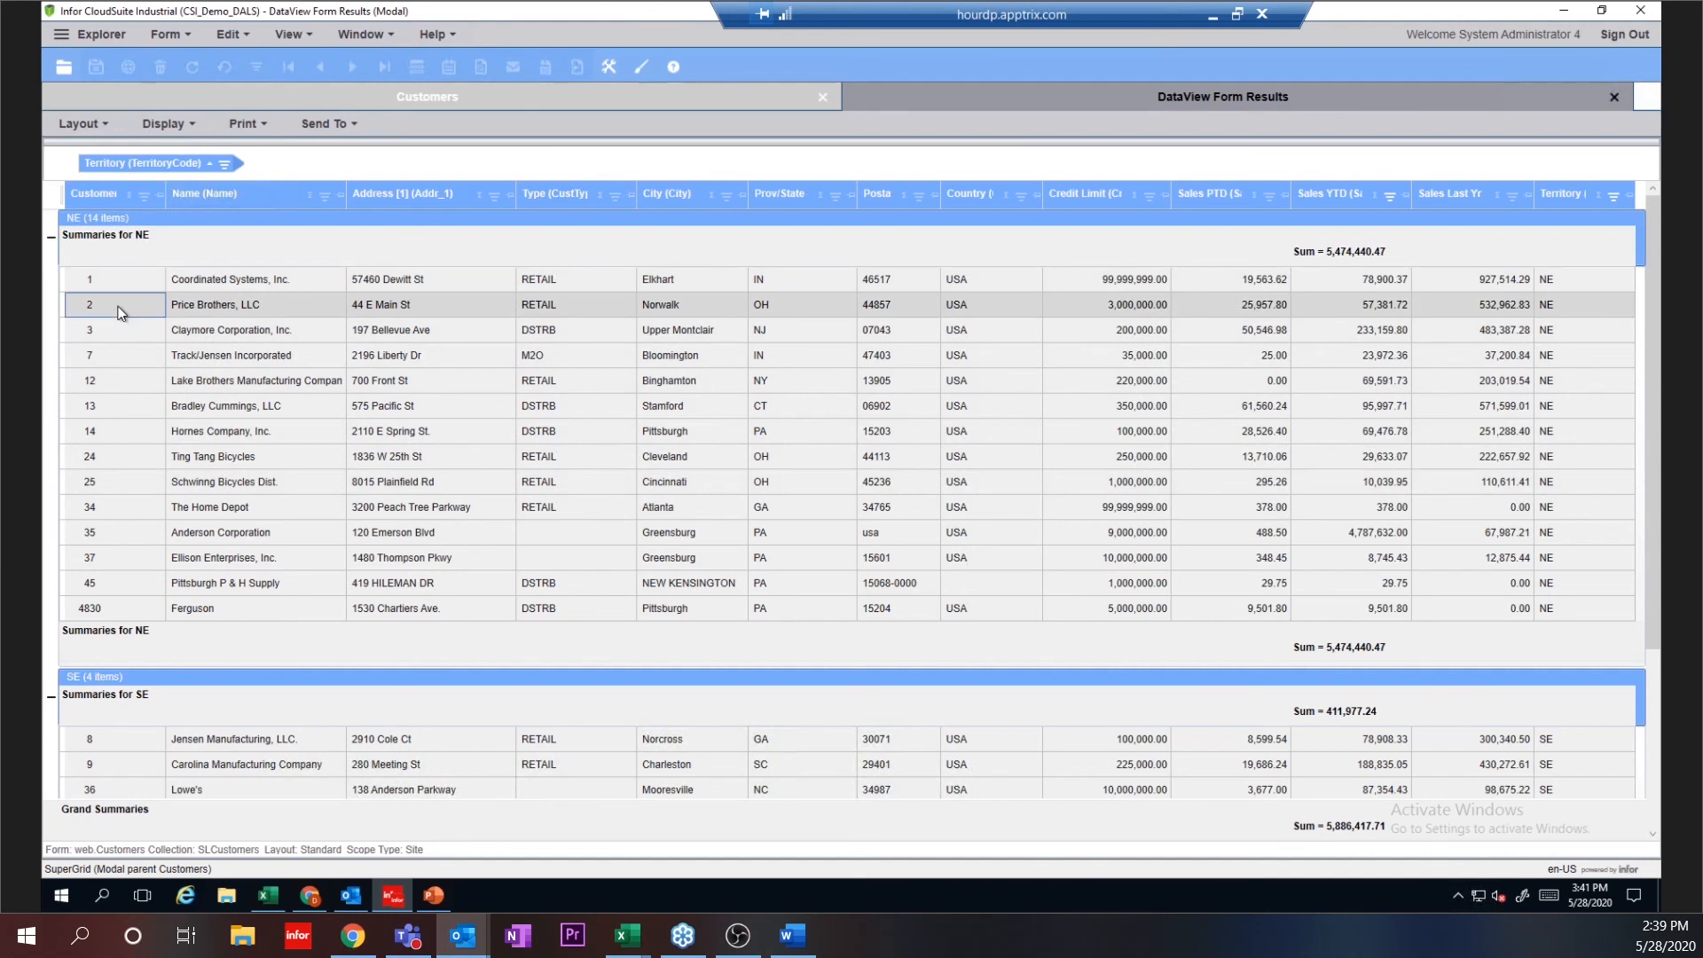
pyautogui.rightClick(122, 313)
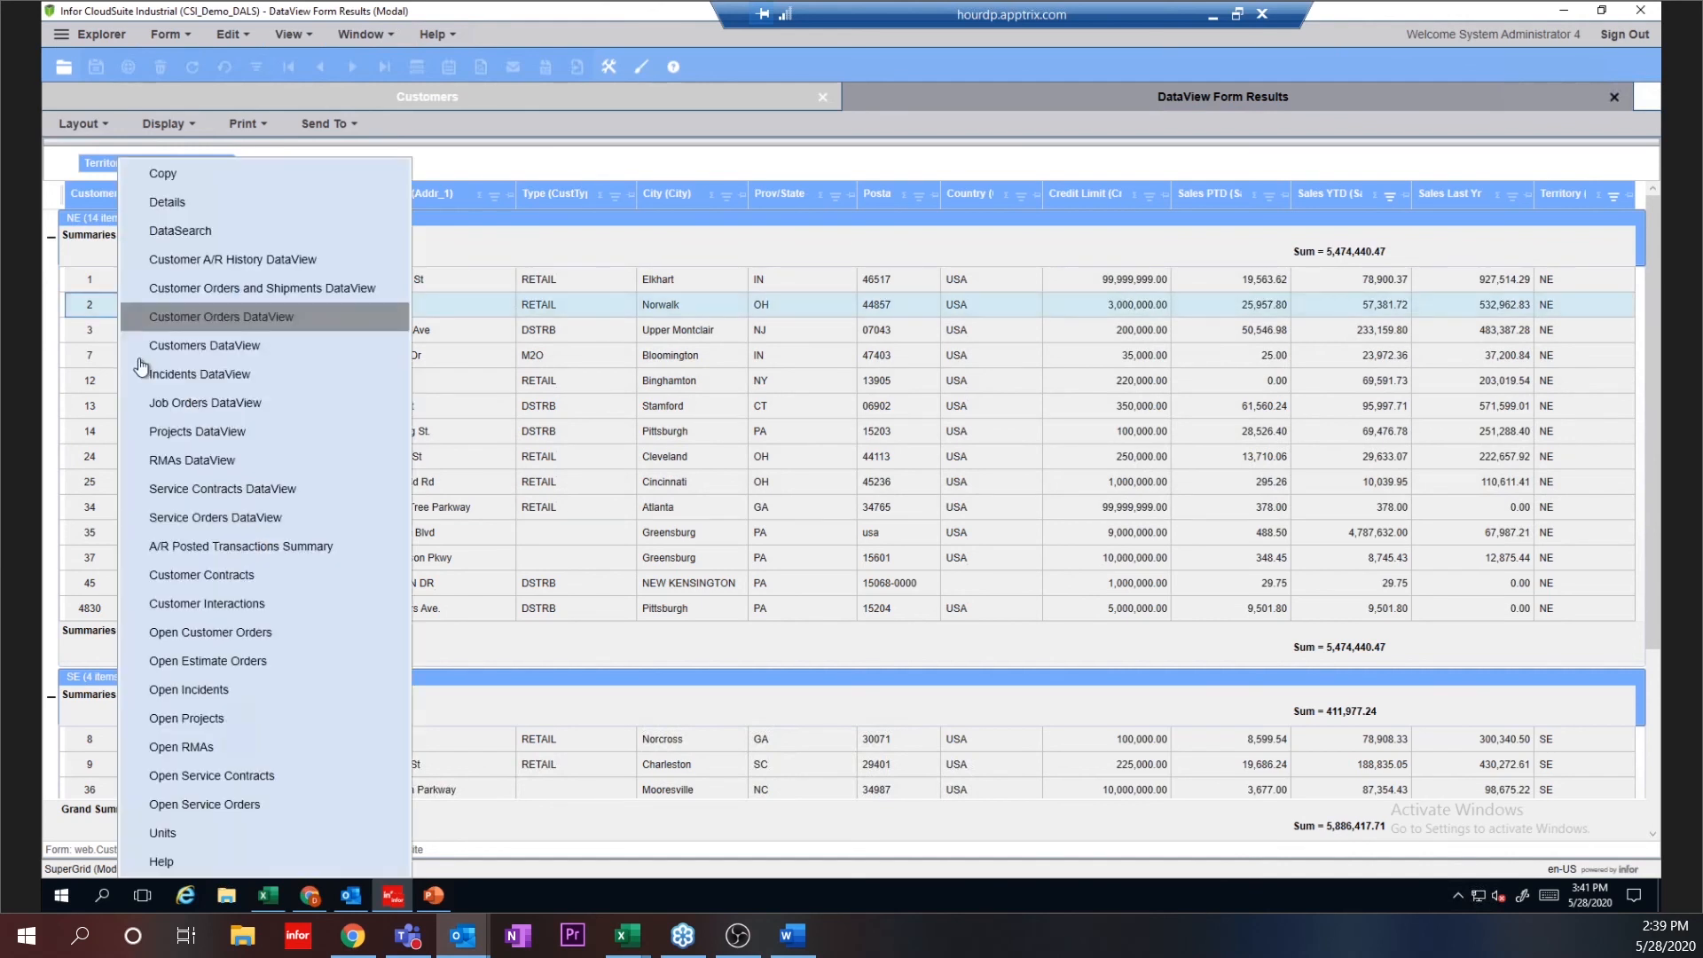
pyautogui.click(167, 636)
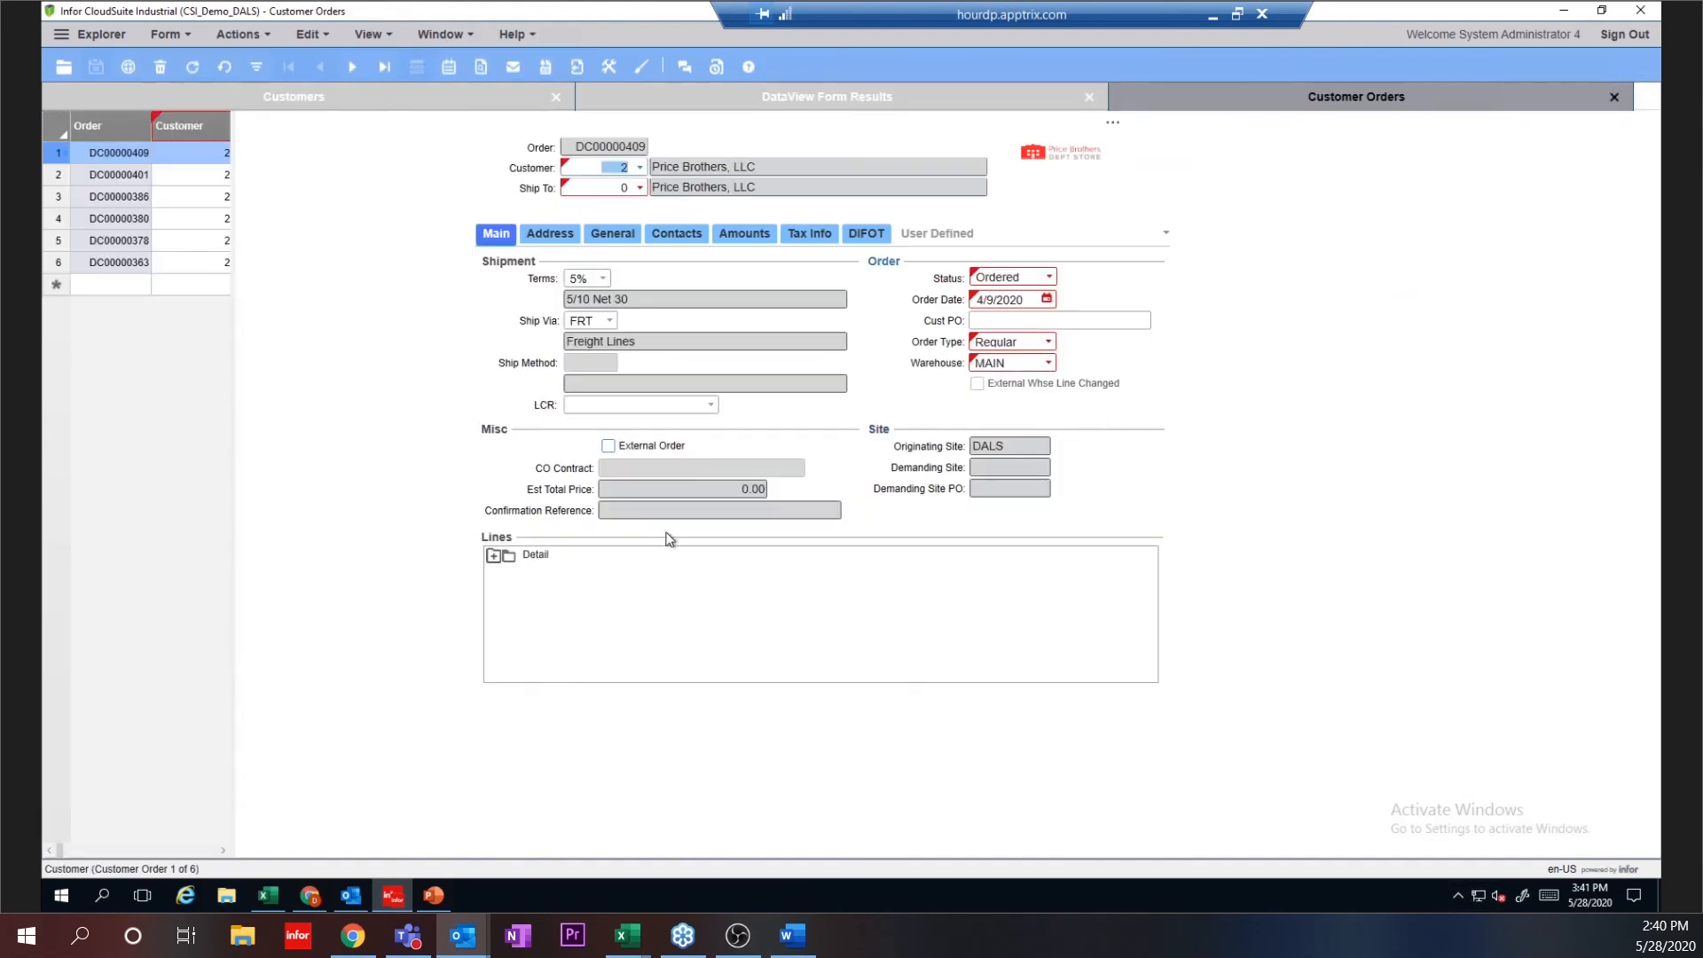
pyautogui.click(107, 263)
pyautogui.click(494, 555)
pyautogui.click(695, 581)
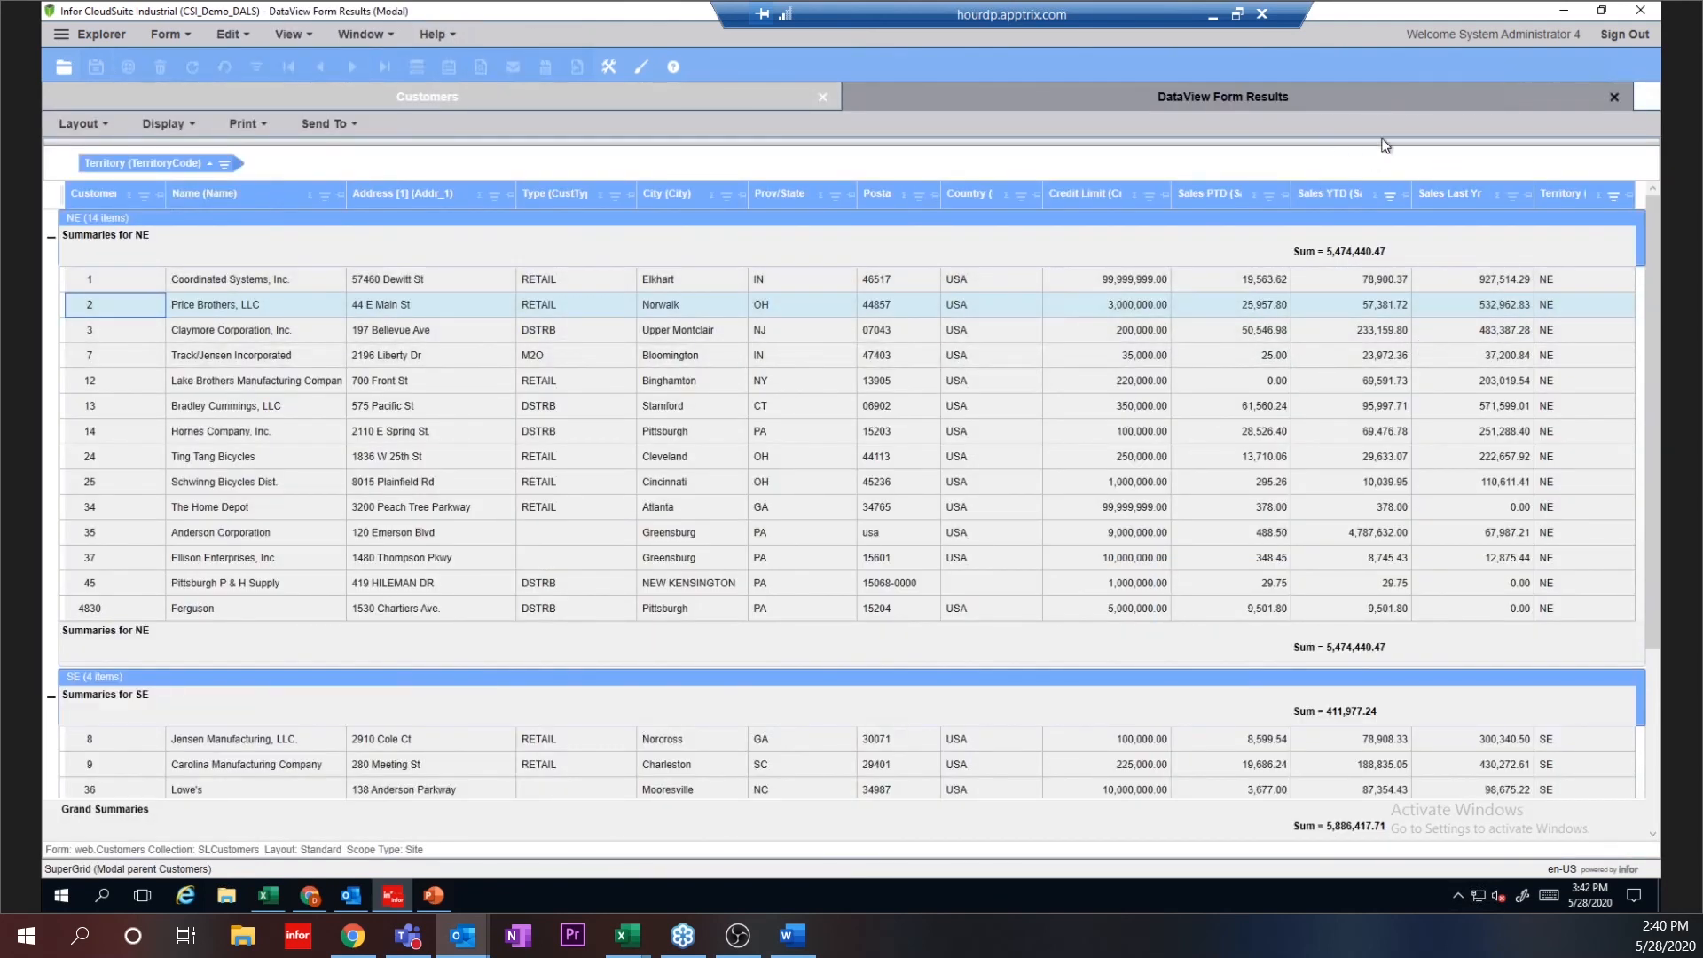
# Step: Close the DataView results and switch to the Sales-Profitability Analysis Dashboard in Chrome
pyautogui.click(1615, 97)
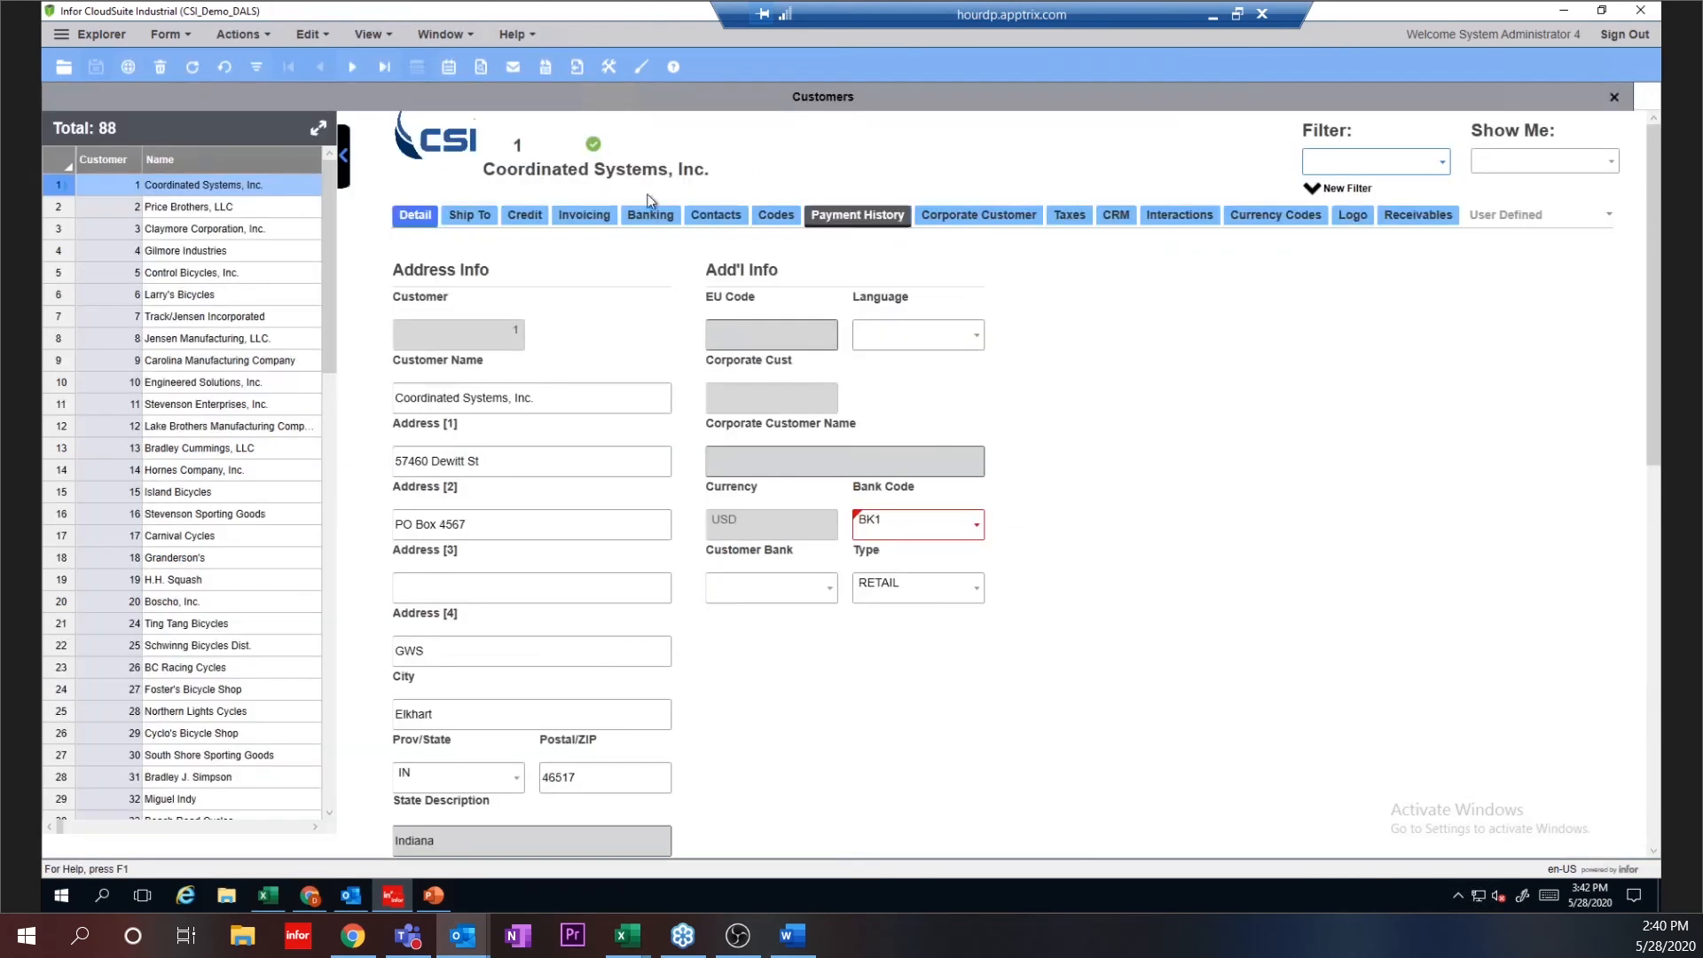
pyautogui.click(312, 898)
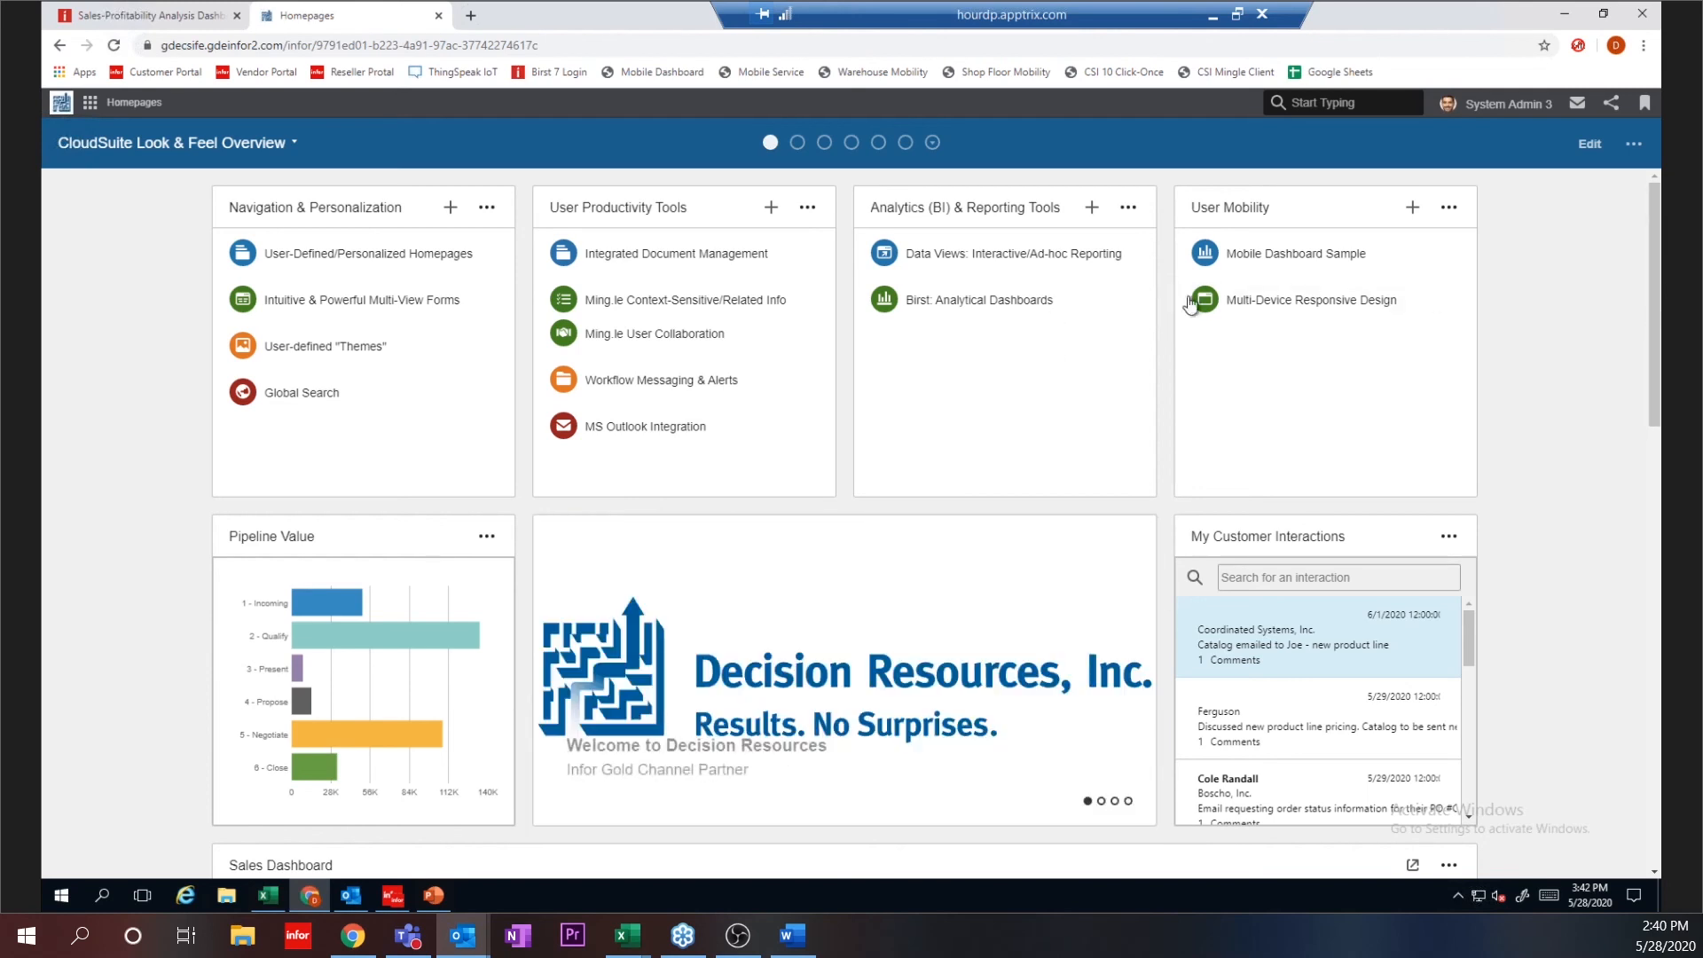
pyautogui.click(159, 21)
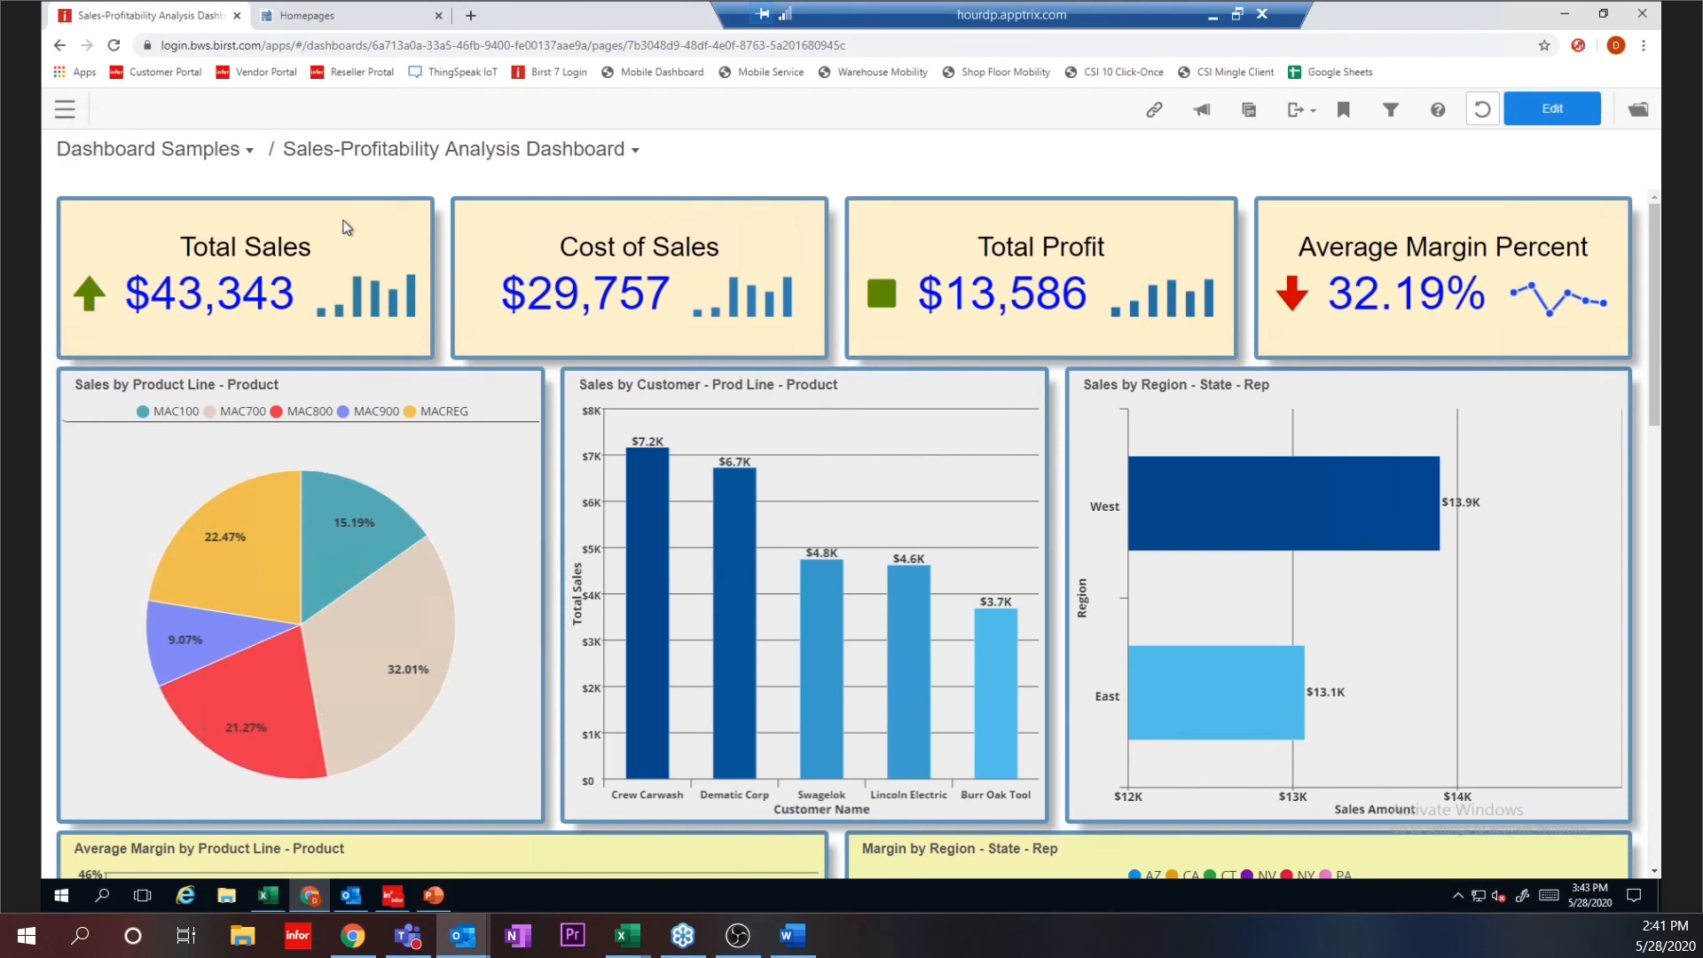
# Step: Check the Total Sales tile's drill option and review the dashboard from the summary tiles down to the Profitability Details
pyautogui.click(333, 260)
pyautogui.click(352, 262)
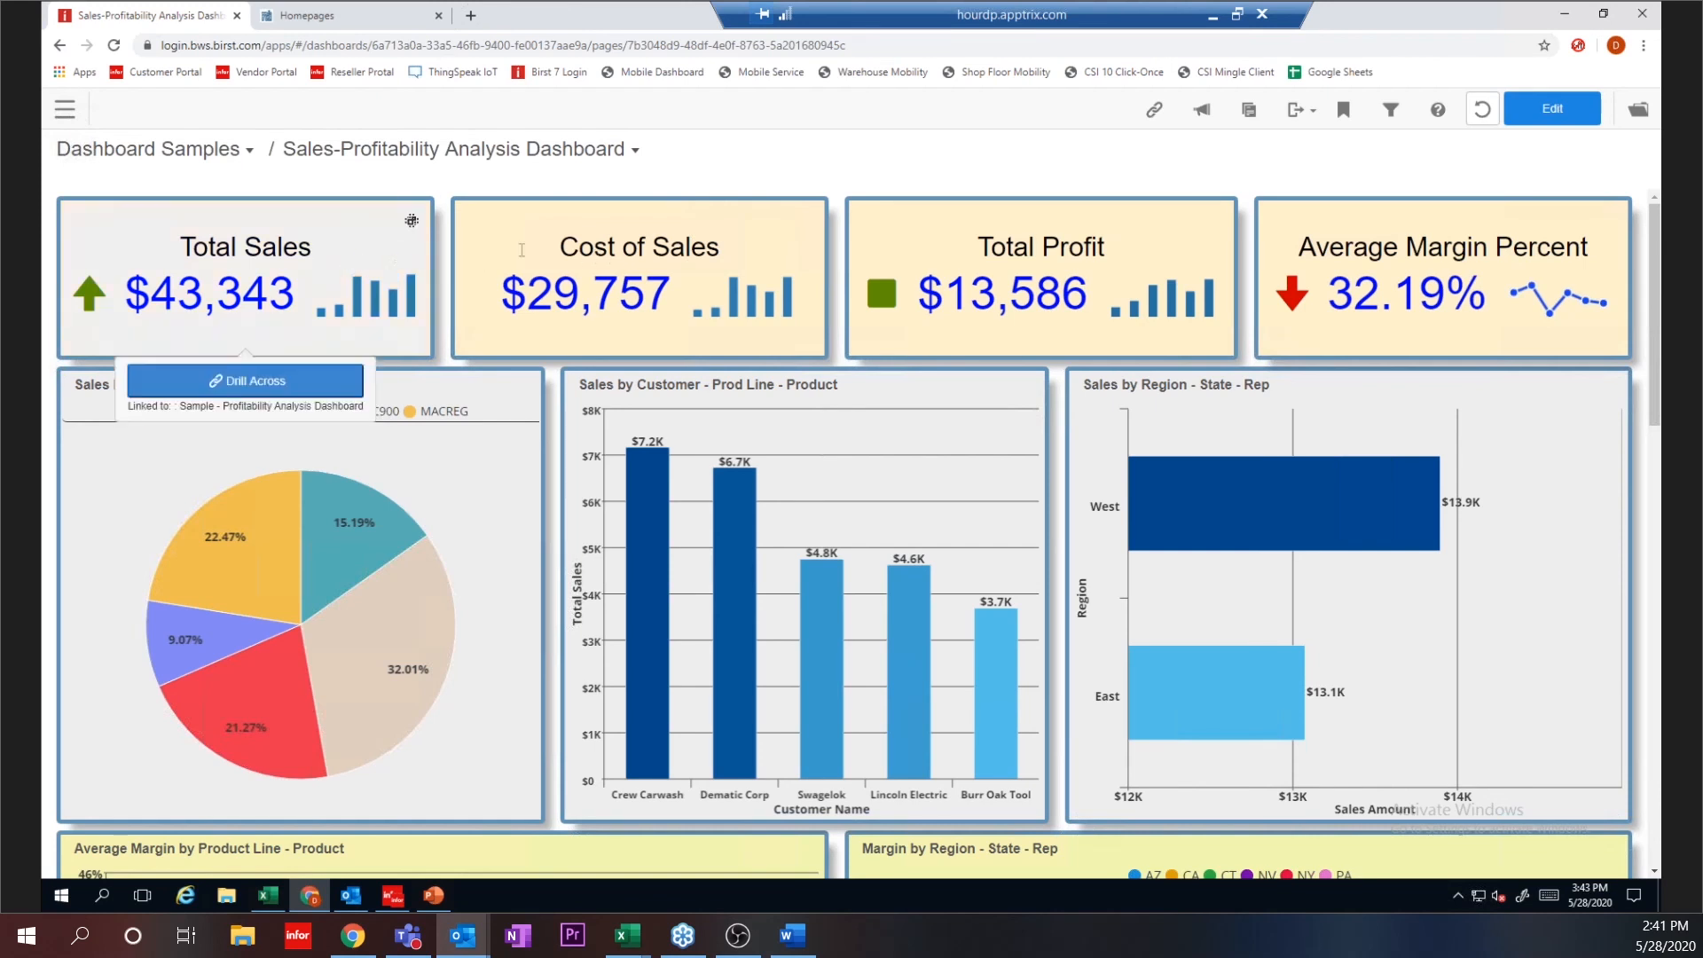
pyautogui.click(357, 268)
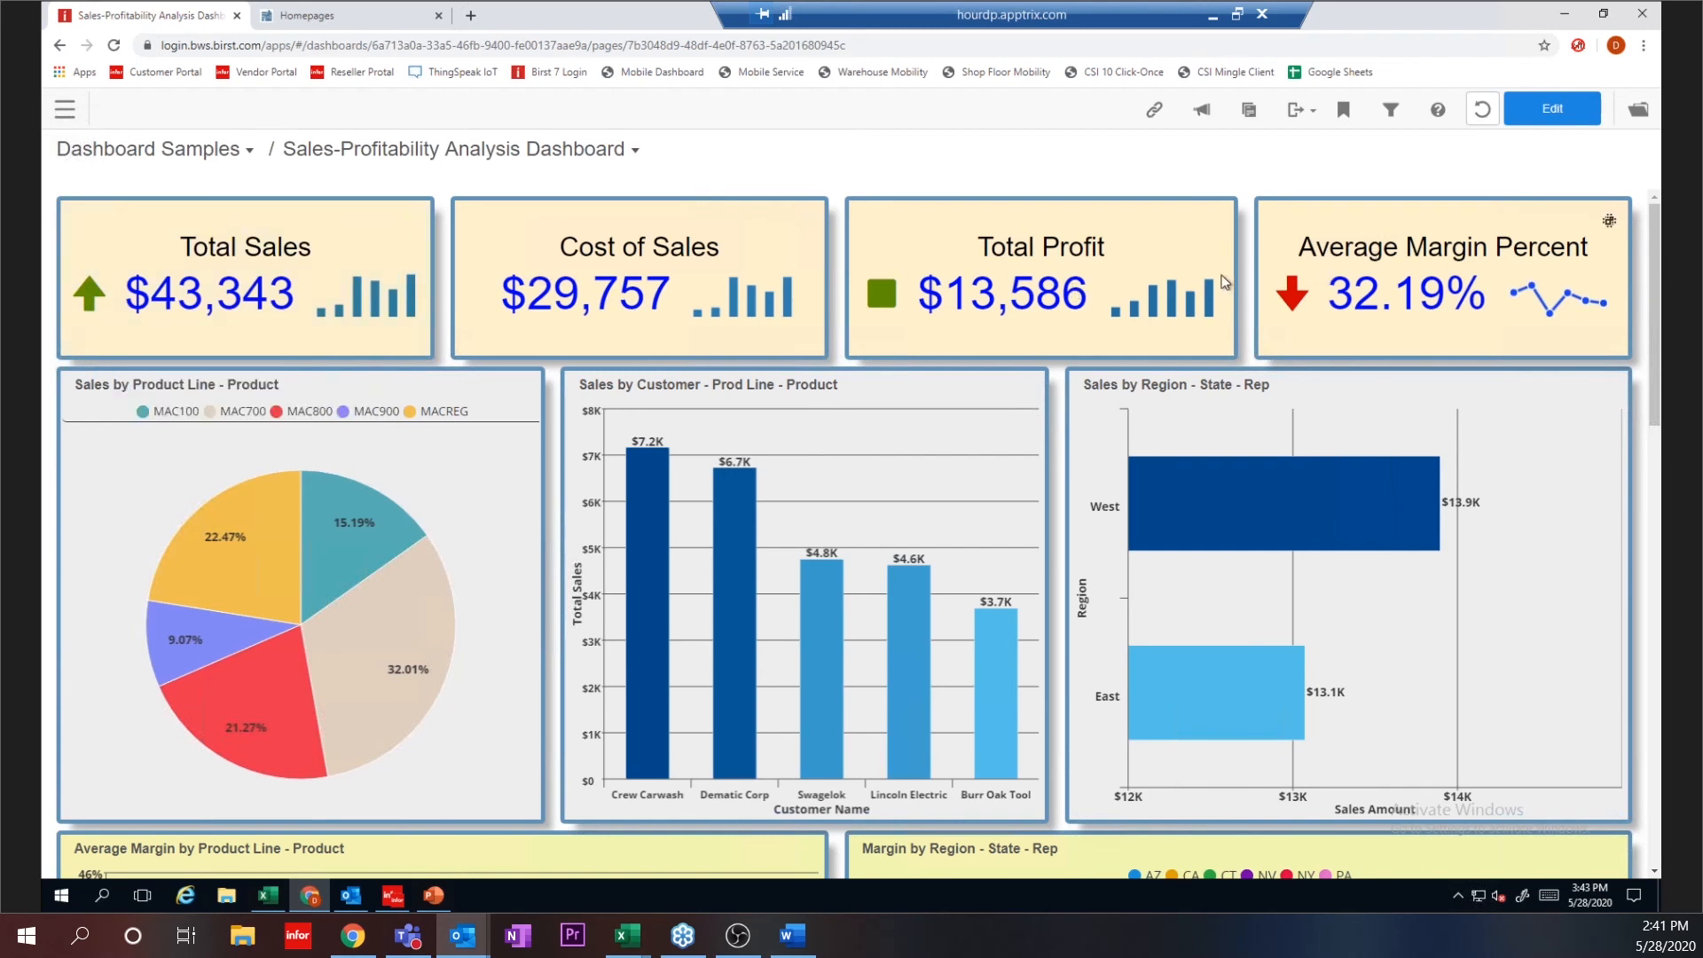
pyautogui.moveTo(736, 309)
pyautogui.moveTo(1658, 294); pyautogui.dragTo(1658, 298)
pyautogui.scroll(-10, 1659, 297)
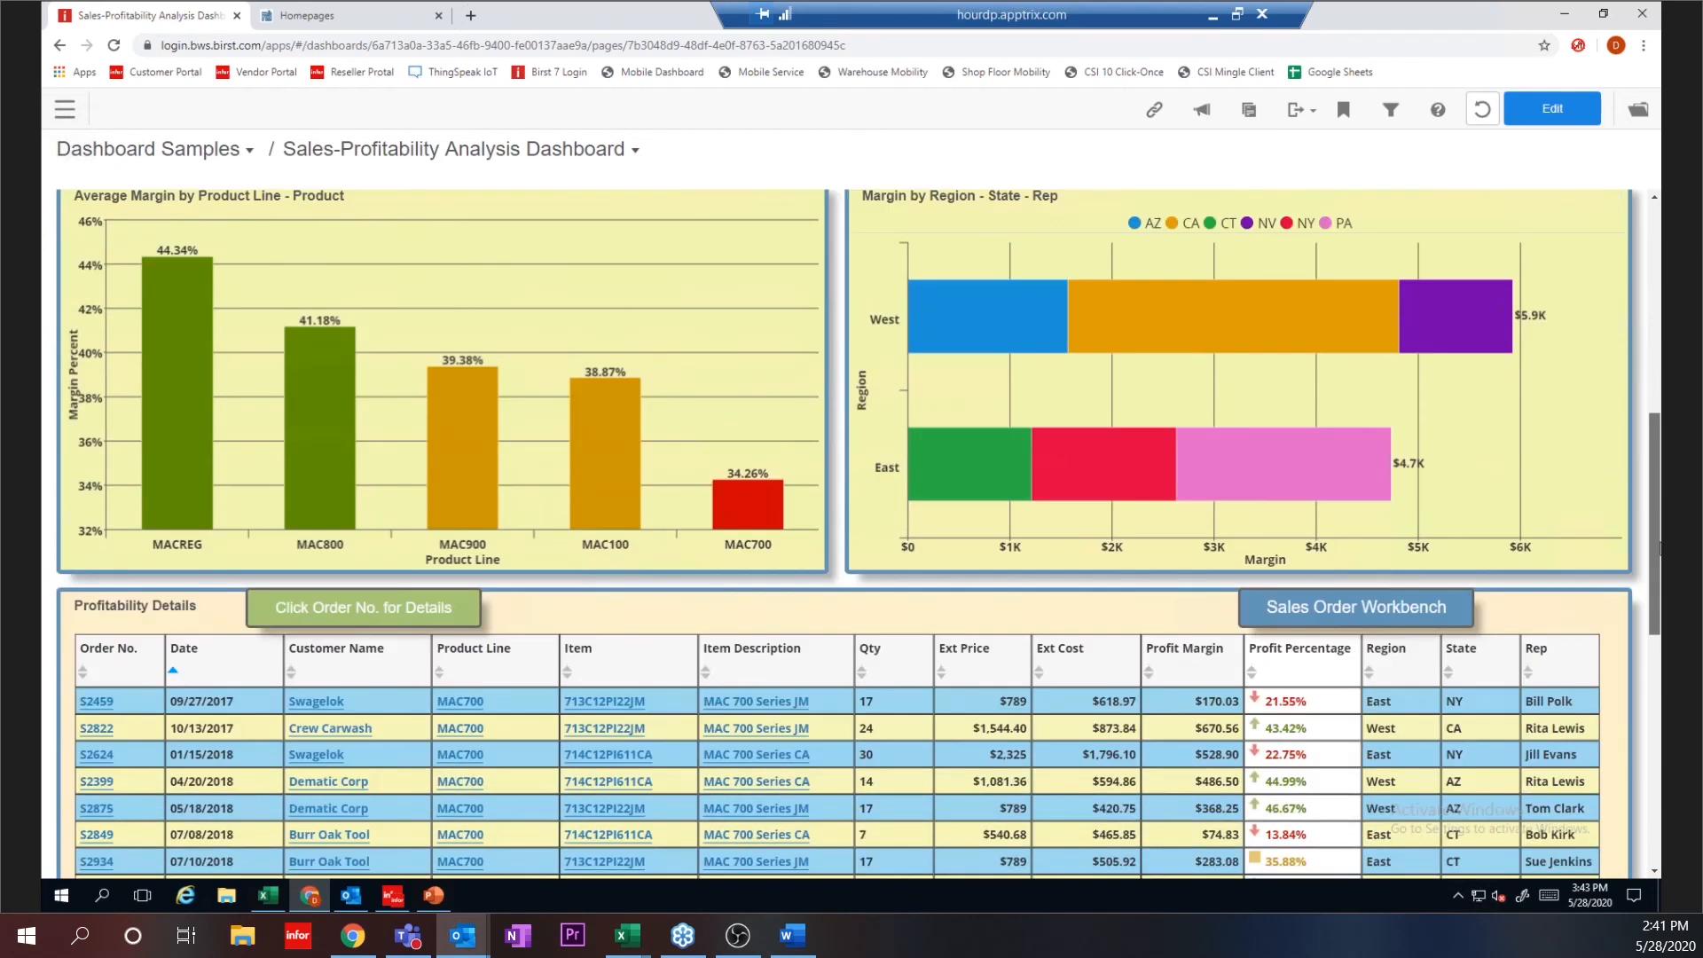
pyautogui.scroll(10, 1658, 261)
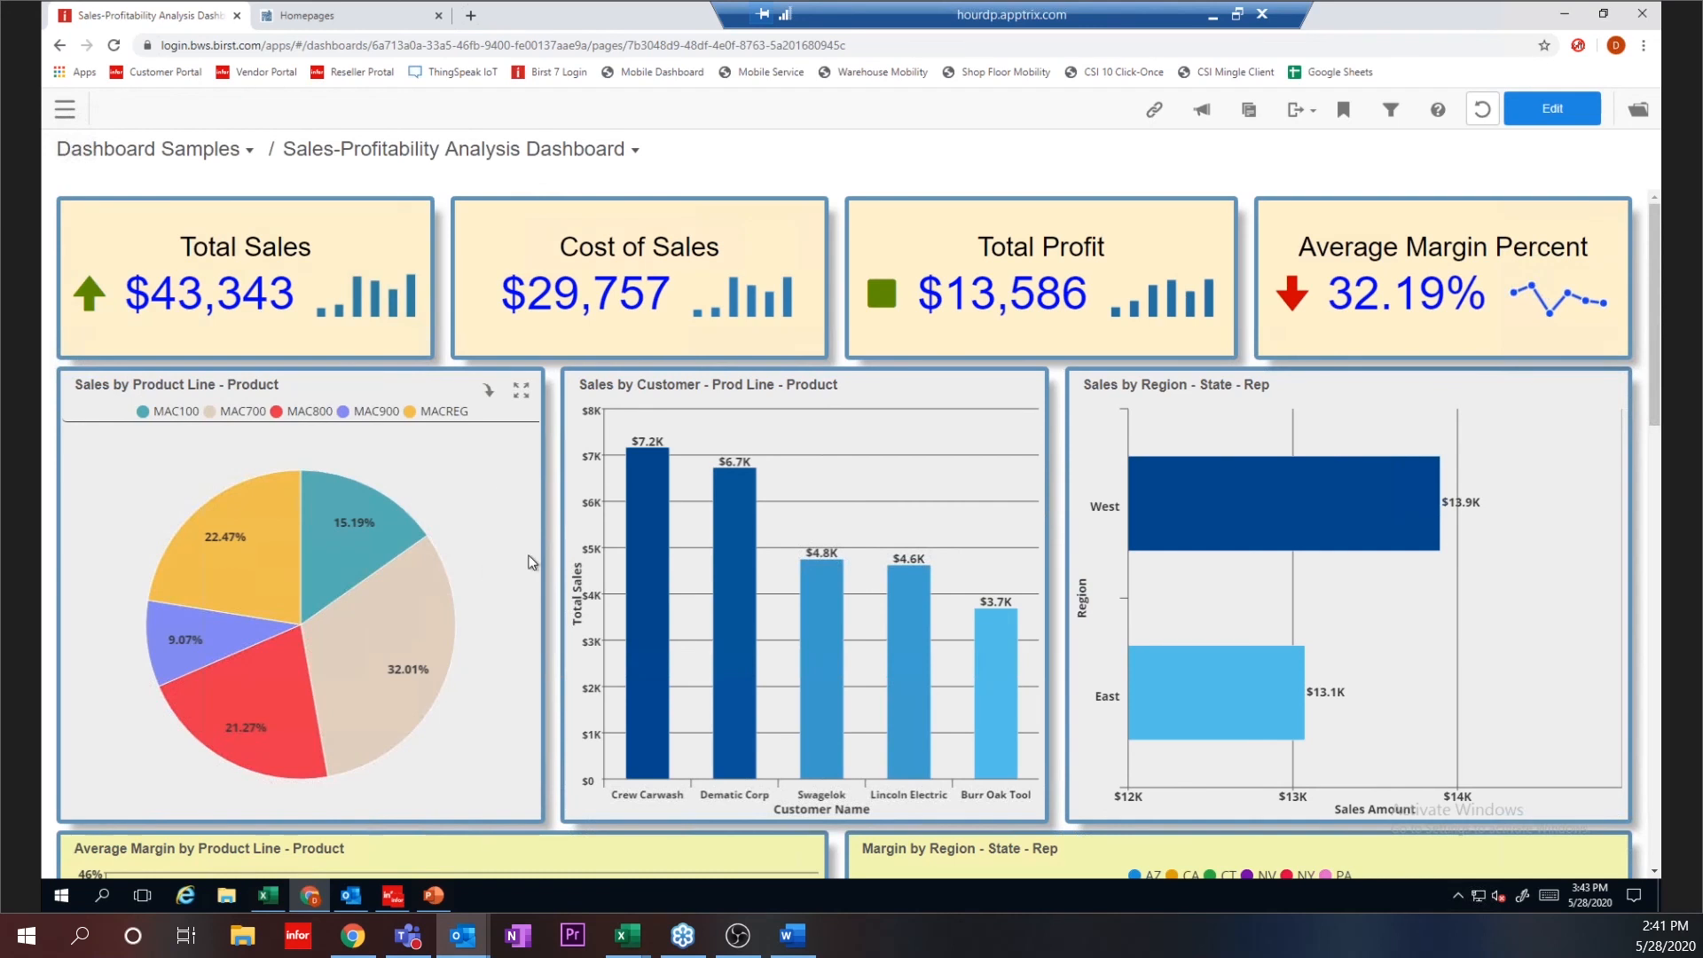
# Step: Filter the dashboard to the MAC700 product line from the sales pie chart and review the matching Profitability Details
pyautogui.moveTo(395, 649)
pyautogui.click(391, 637)
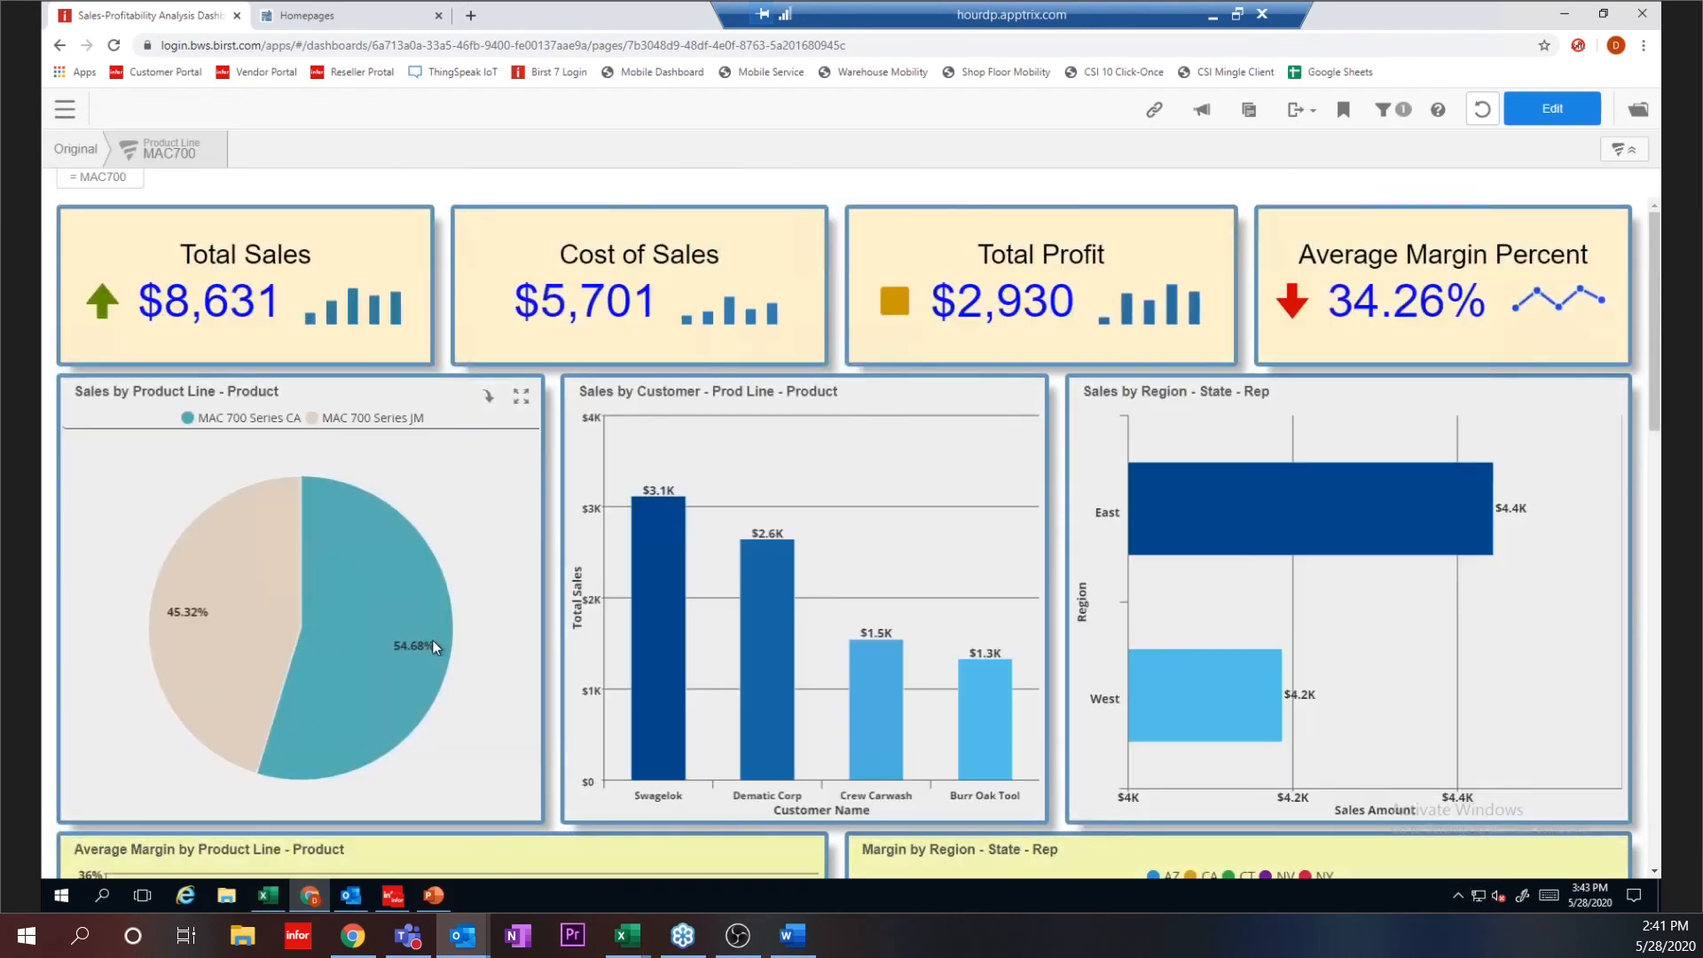
pyautogui.click(290, 298)
pyautogui.moveTo(1655, 335); pyautogui.dragTo(1659, 676)
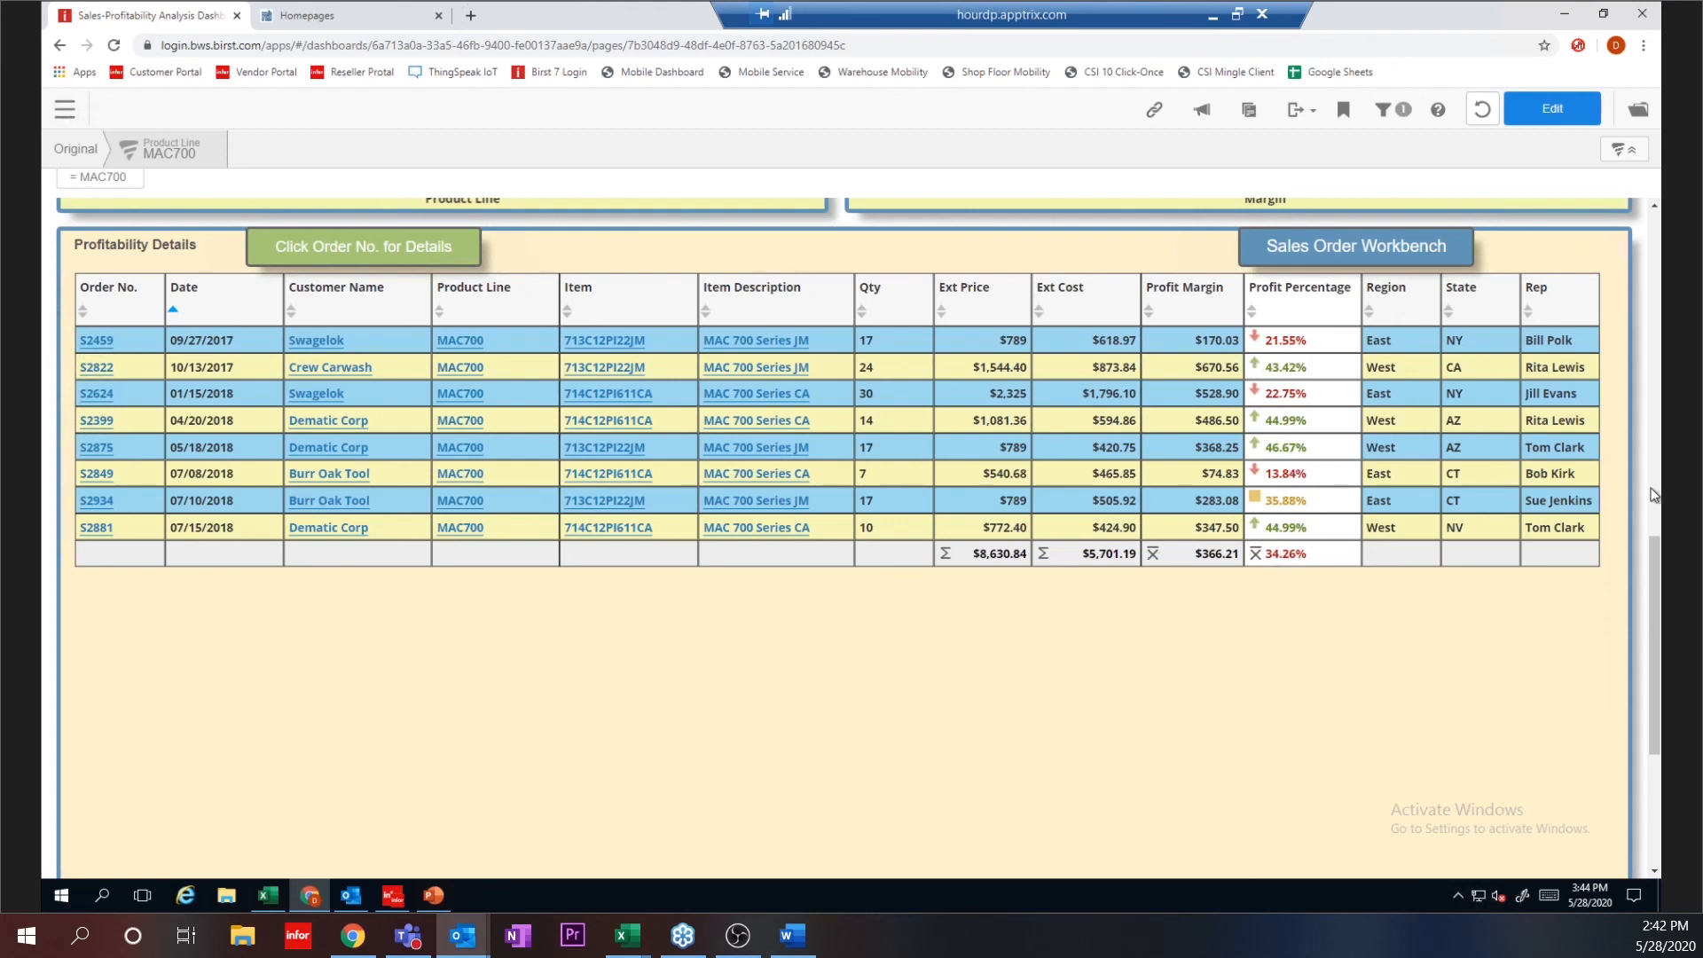
pyautogui.click(1657, 232)
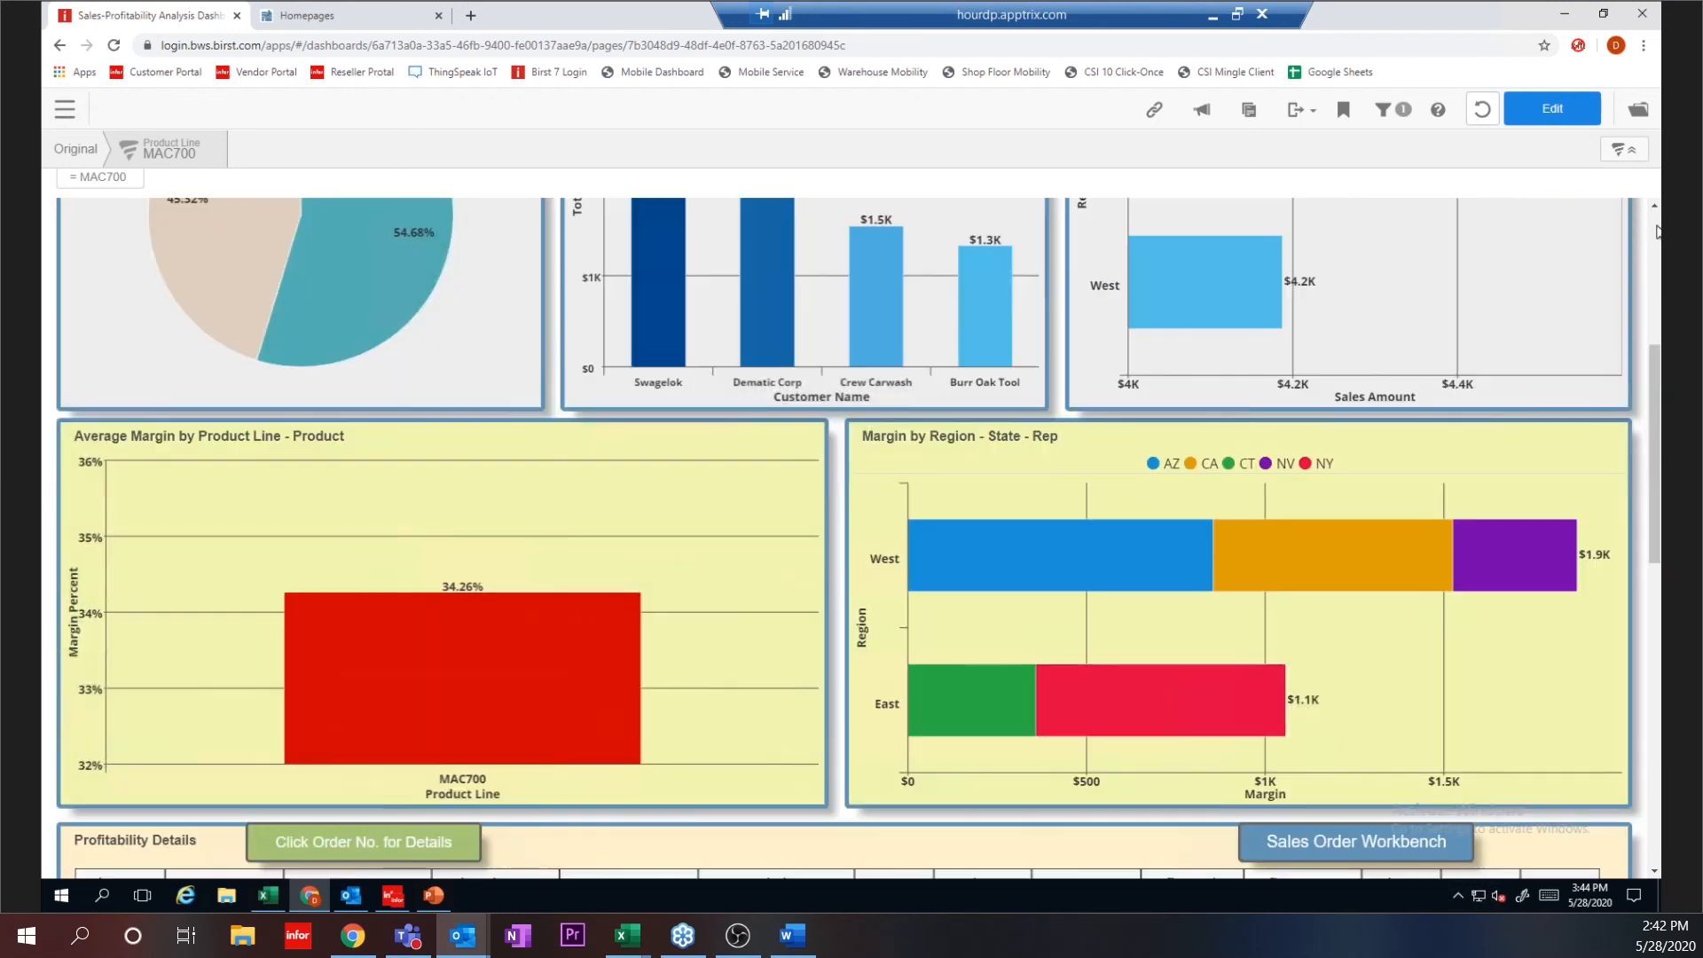
pyautogui.click(1657, 232)
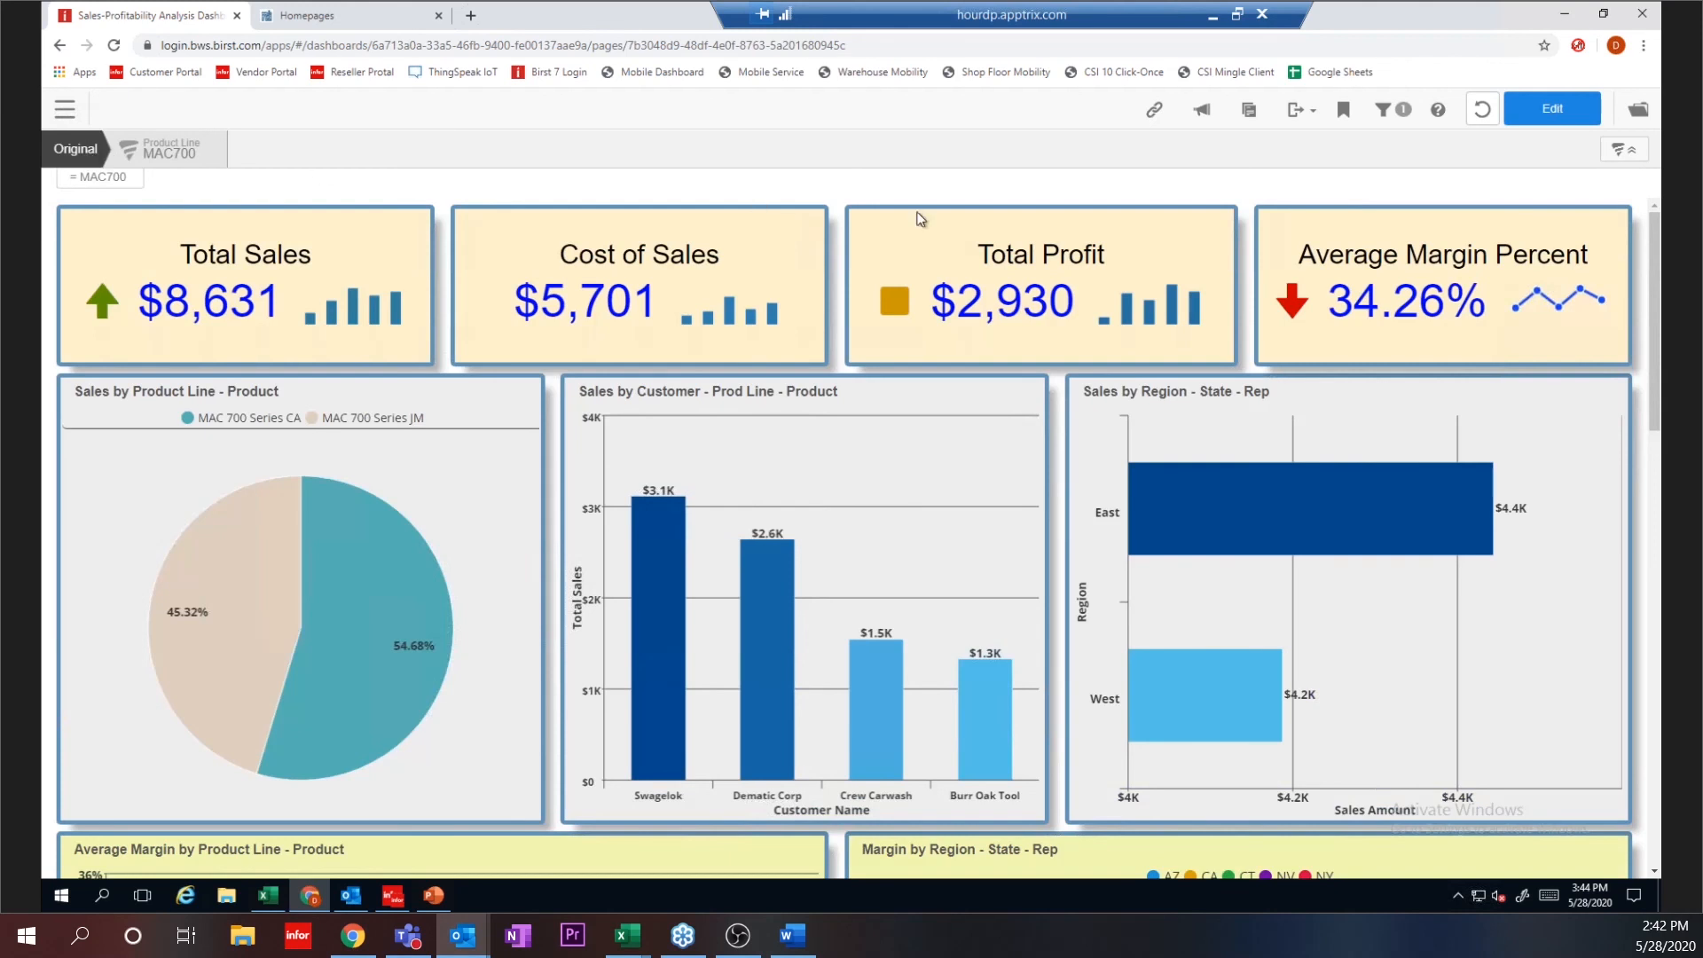
# Step: From the unfiltered dashboard, drill the Average Margin chart into product line MAC700 and its item 714C12PI611CA to compare customer margins
pyautogui.moveTo(1650, 221); pyautogui.dragTo(1657, 400)
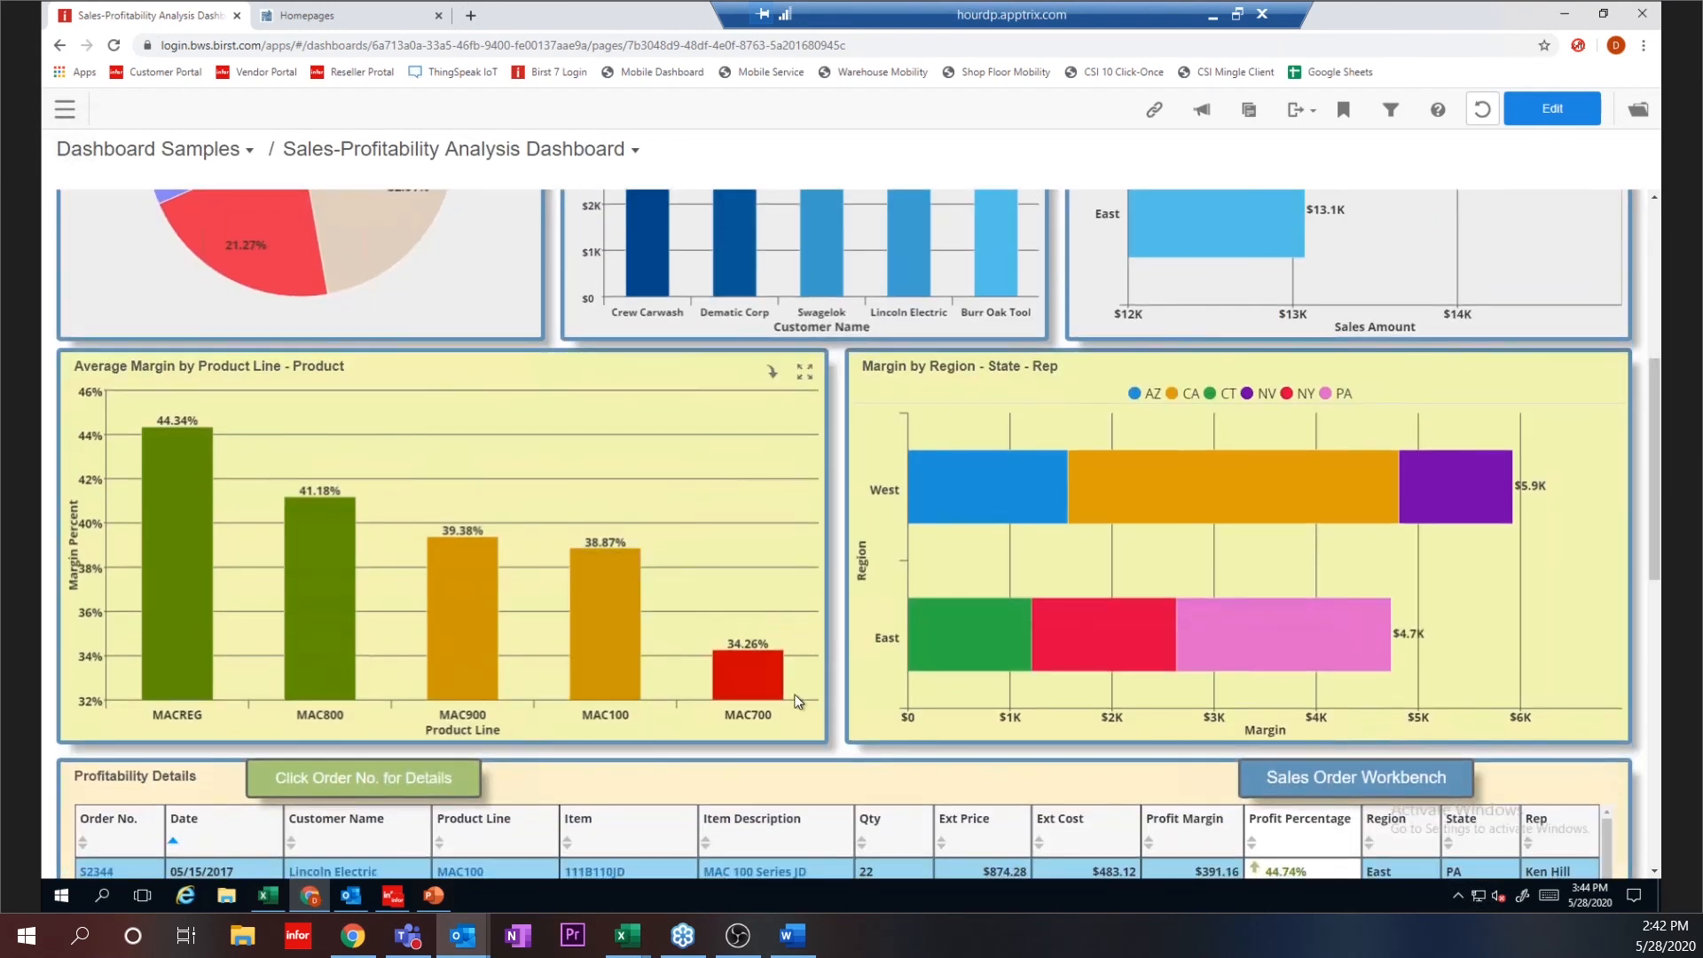
pyautogui.moveTo(768, 691)
pyautogui.click(738, 683)
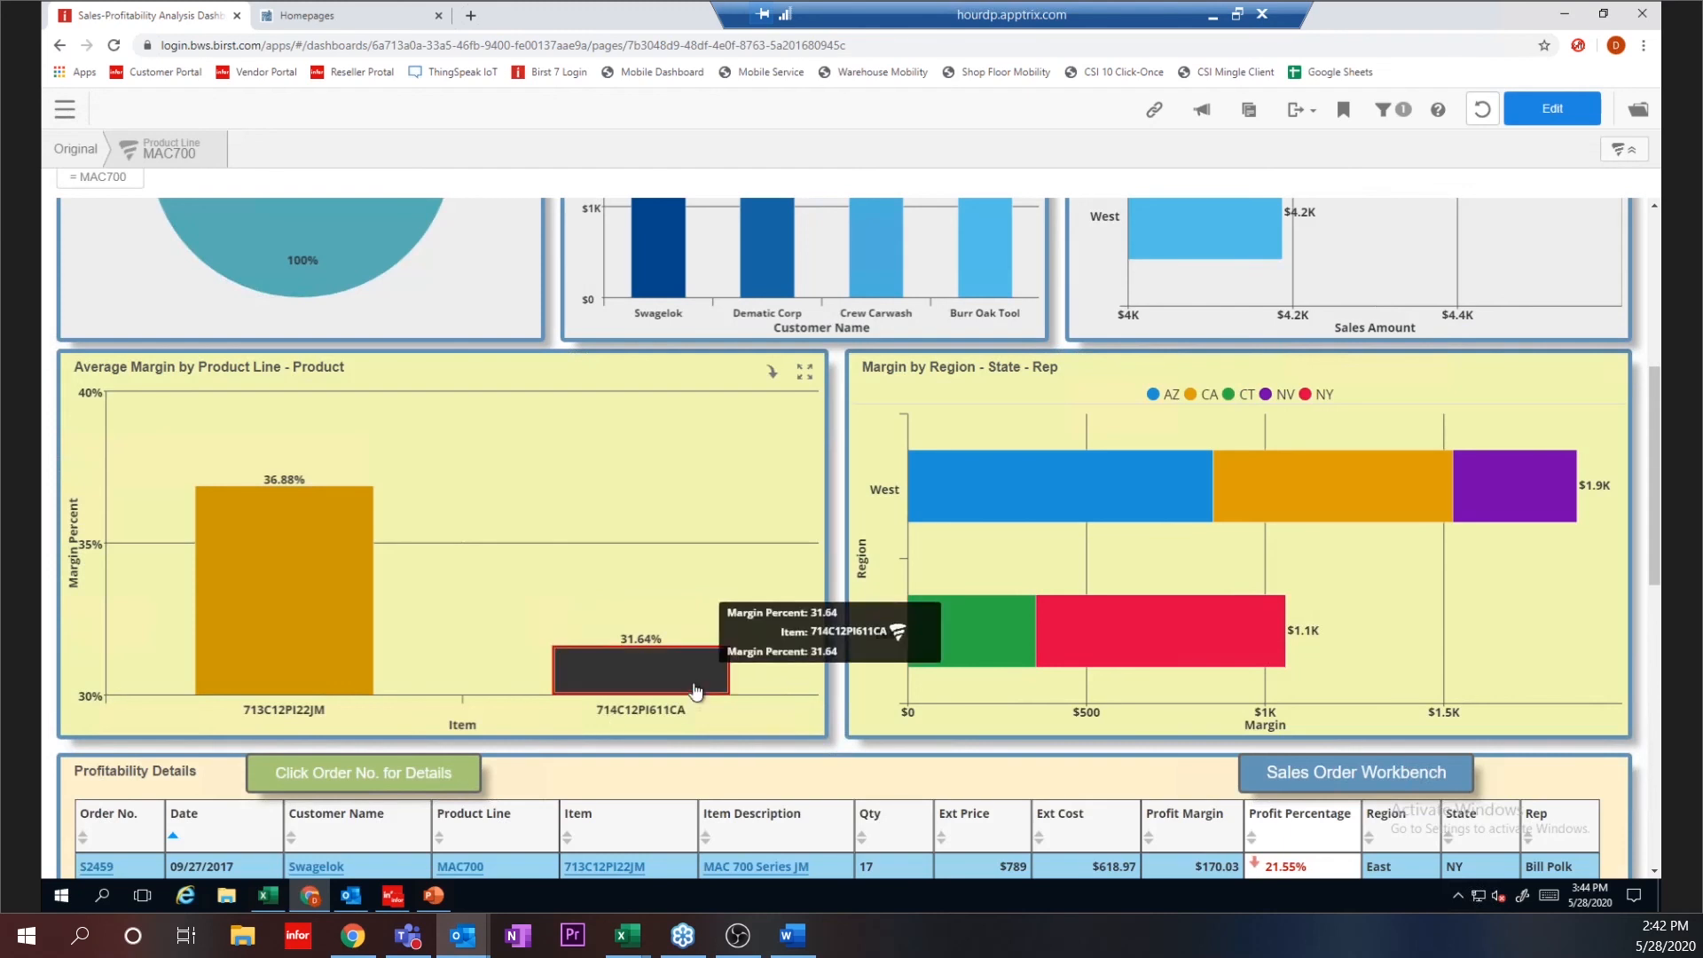
pyautogui.moveTo(672, 679)
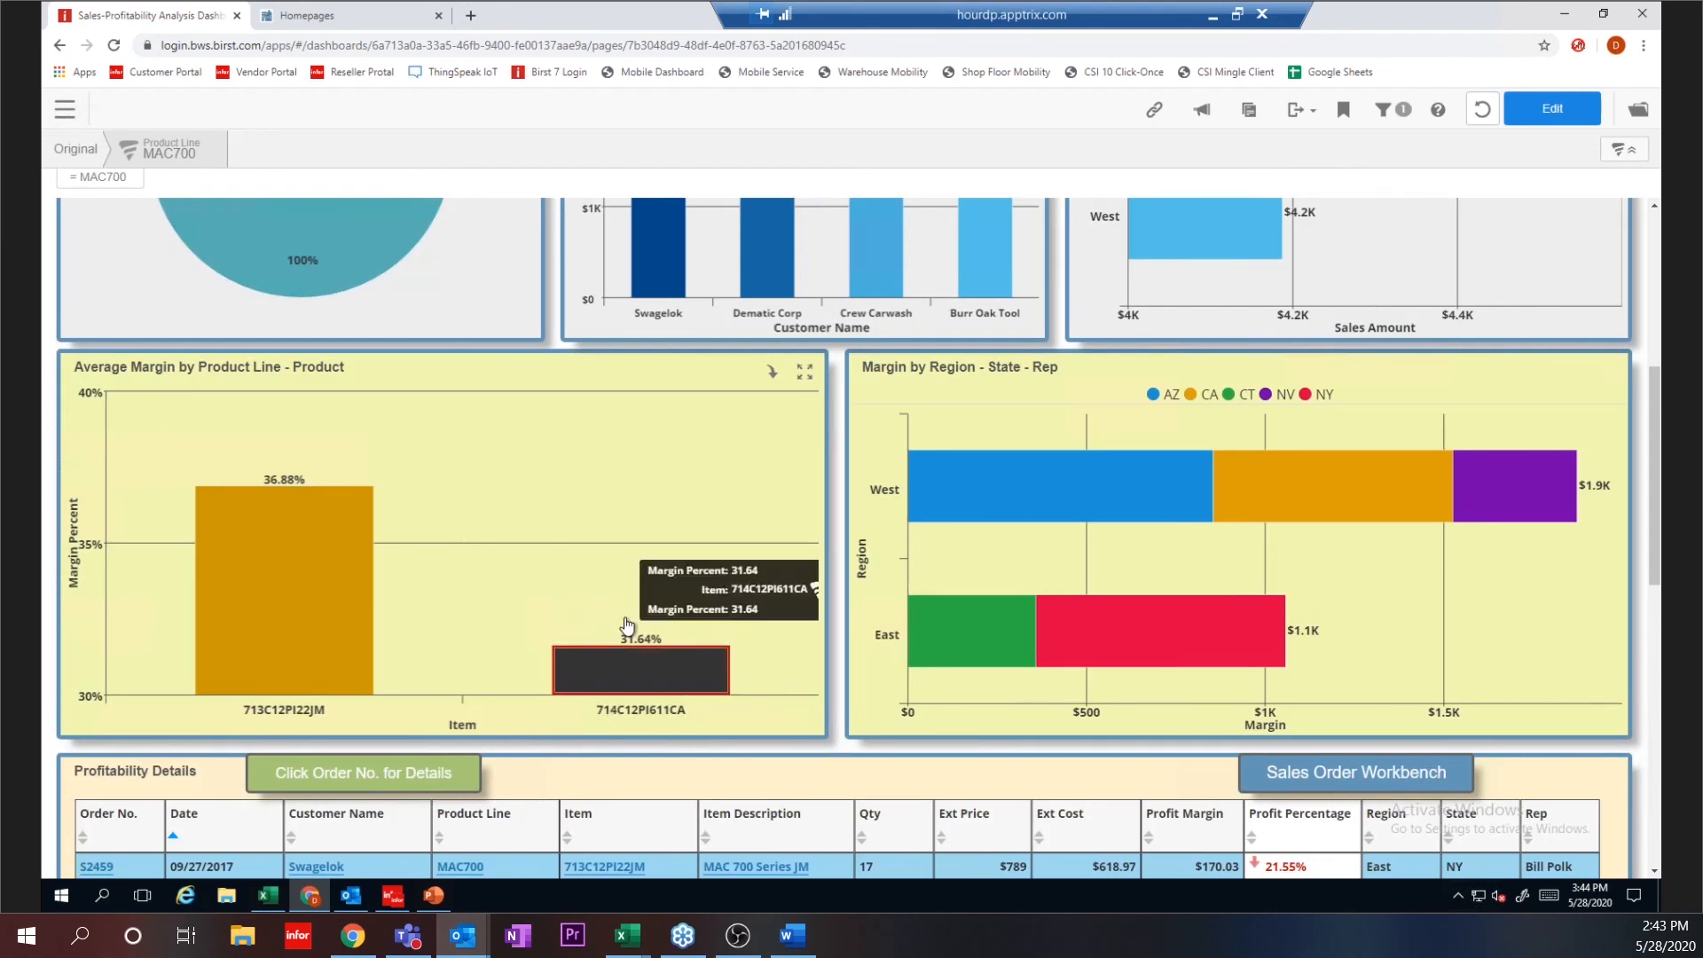
pyautogui.click(643, 668)
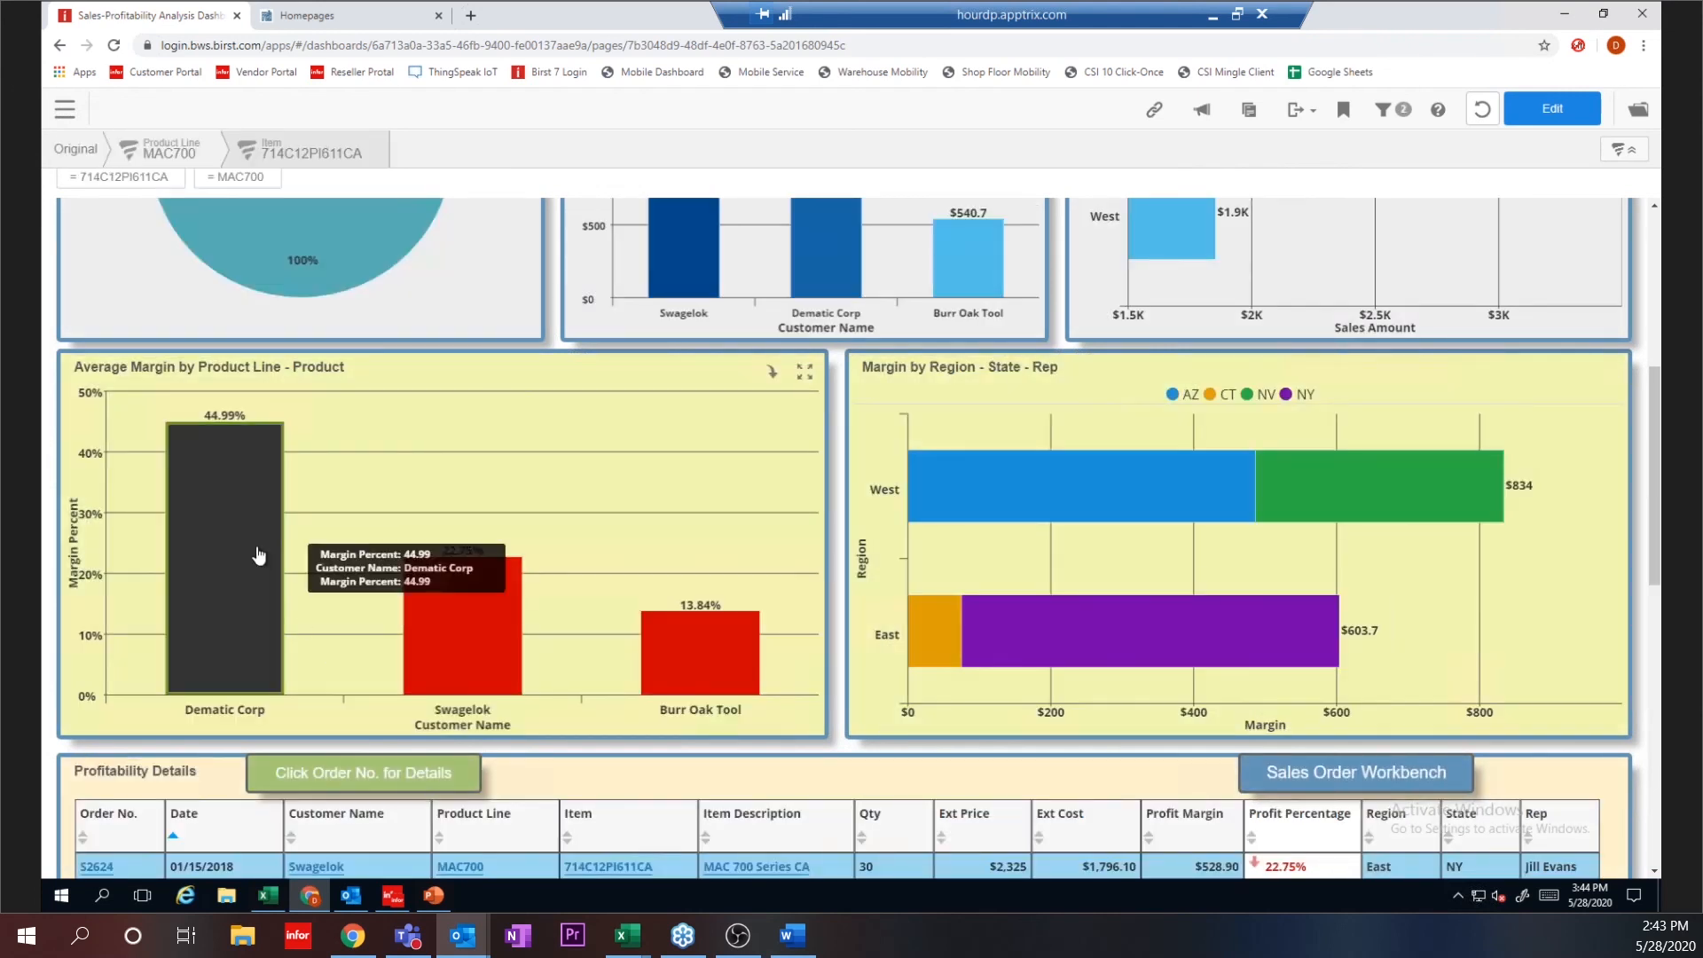
pyautogui.moveTo(243, 582)
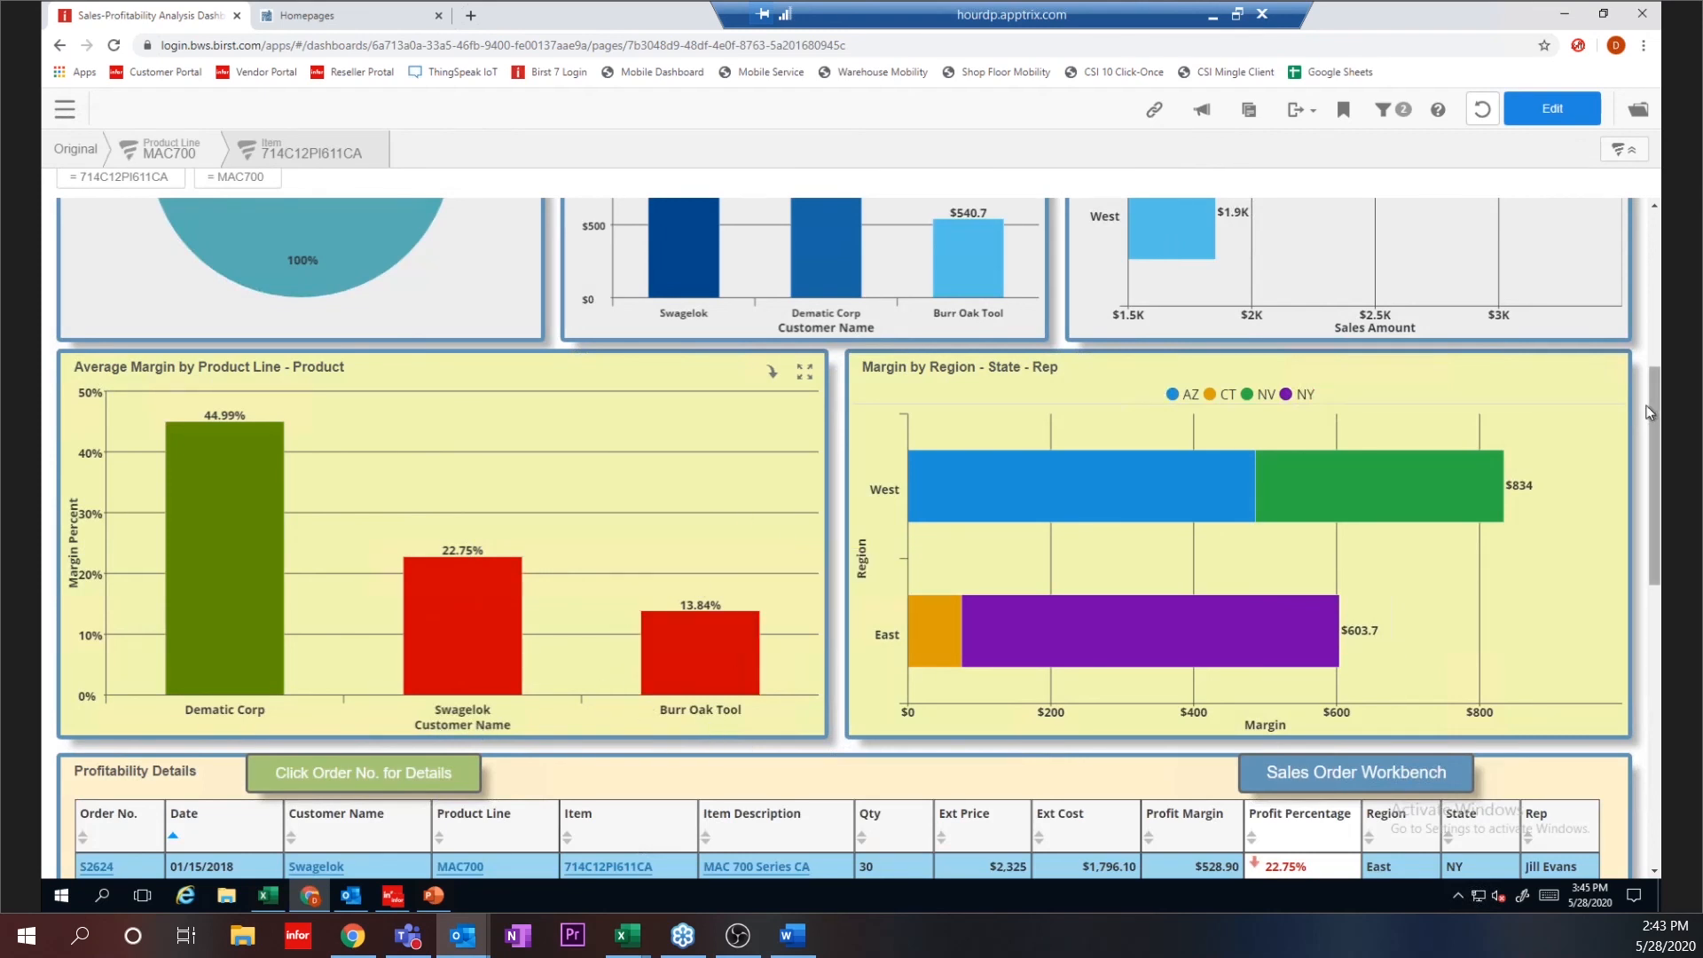
# Step: Open the Burr Oak Tool order from the Profitability Details to read its notes, and close the order again
pyautogui.scroll(-2, 1659, 454)
pyautogui.scroll(-4, 1659, 454)
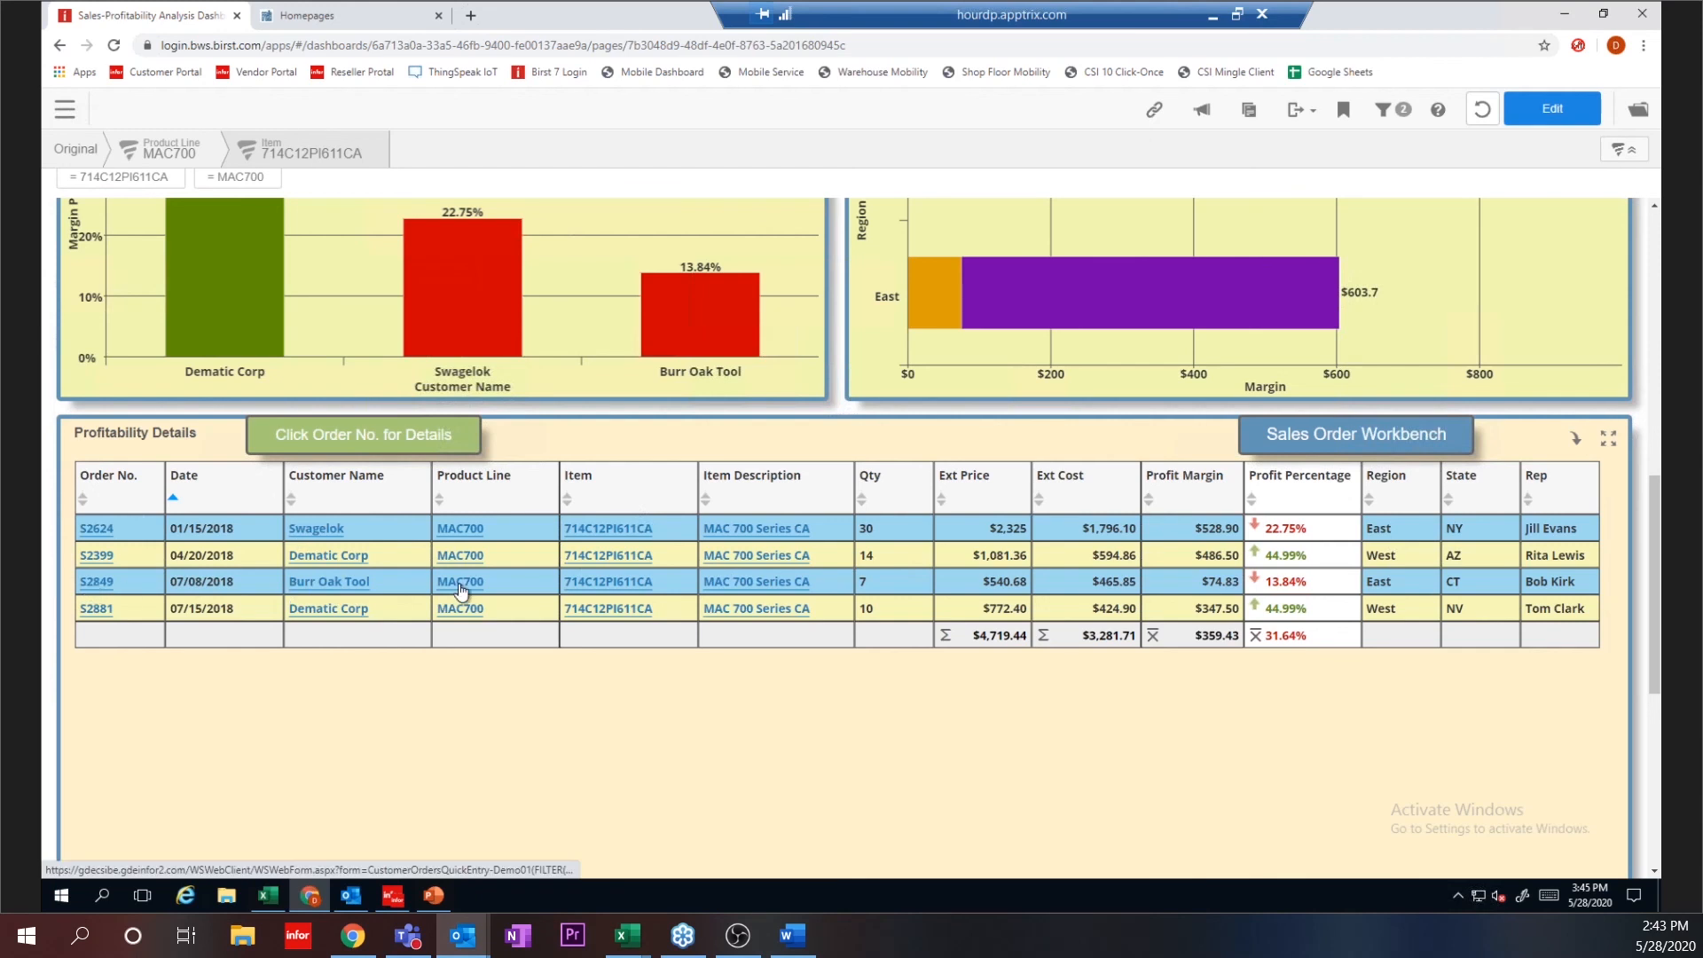
pyautogui.click(89, 583)
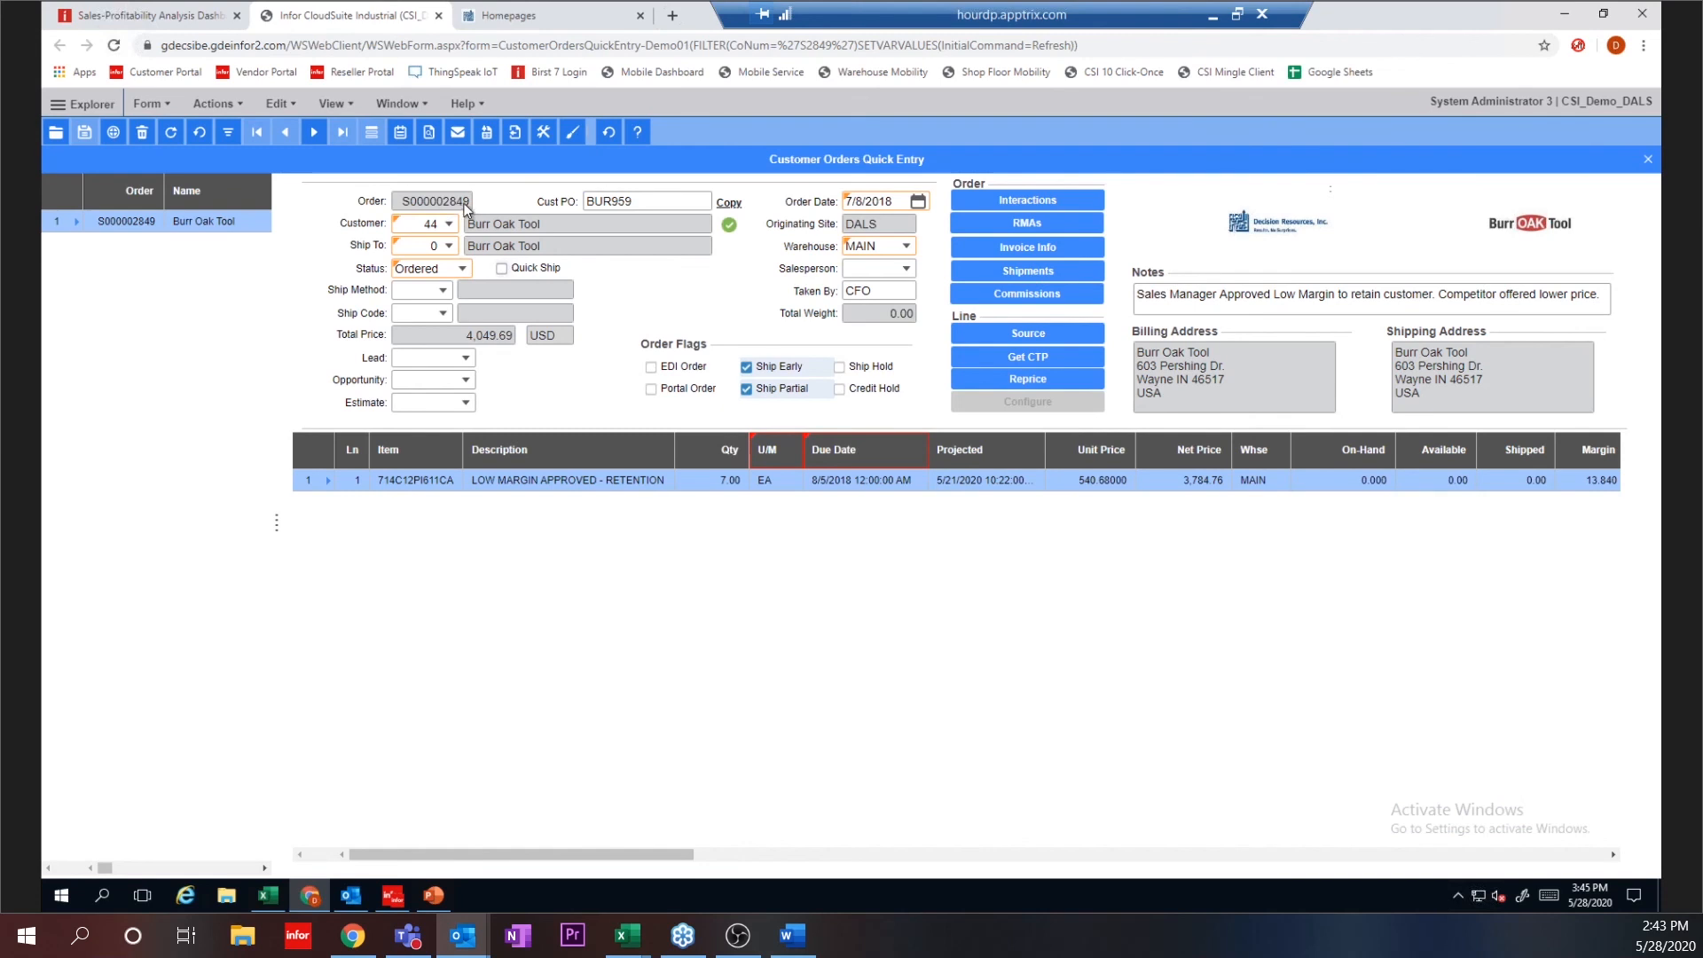
pyautogui.click(1137, 305)
pyautogui.click(1648, 162)
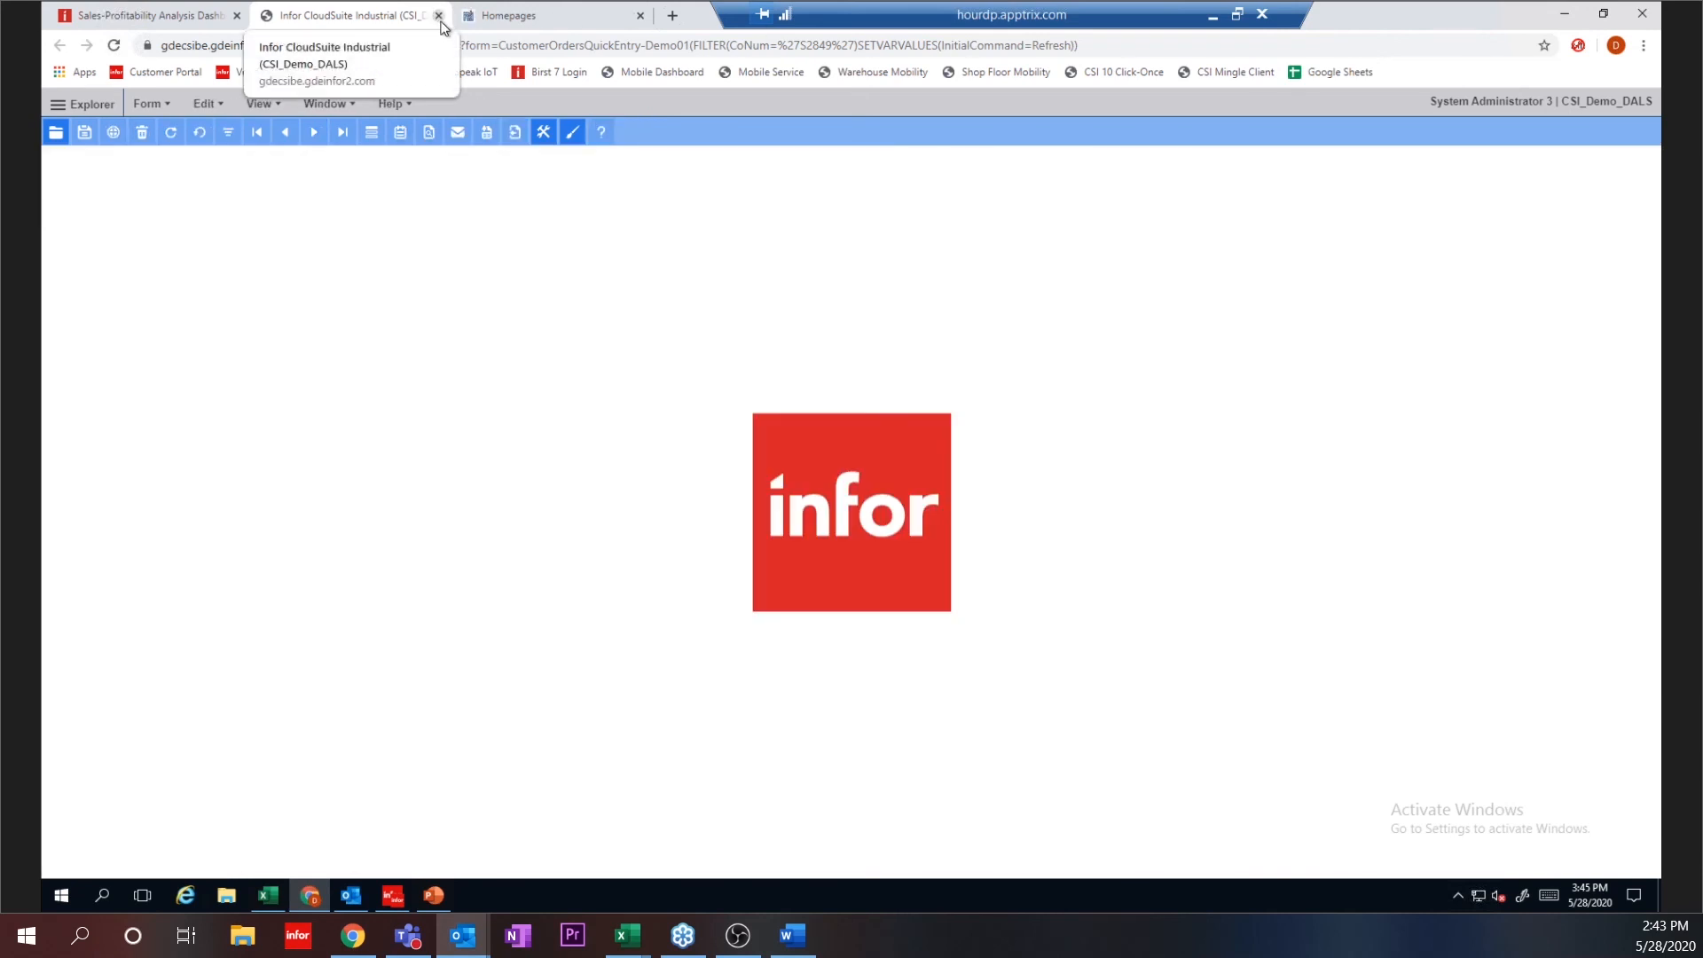
pyautogui.click(439, 16)
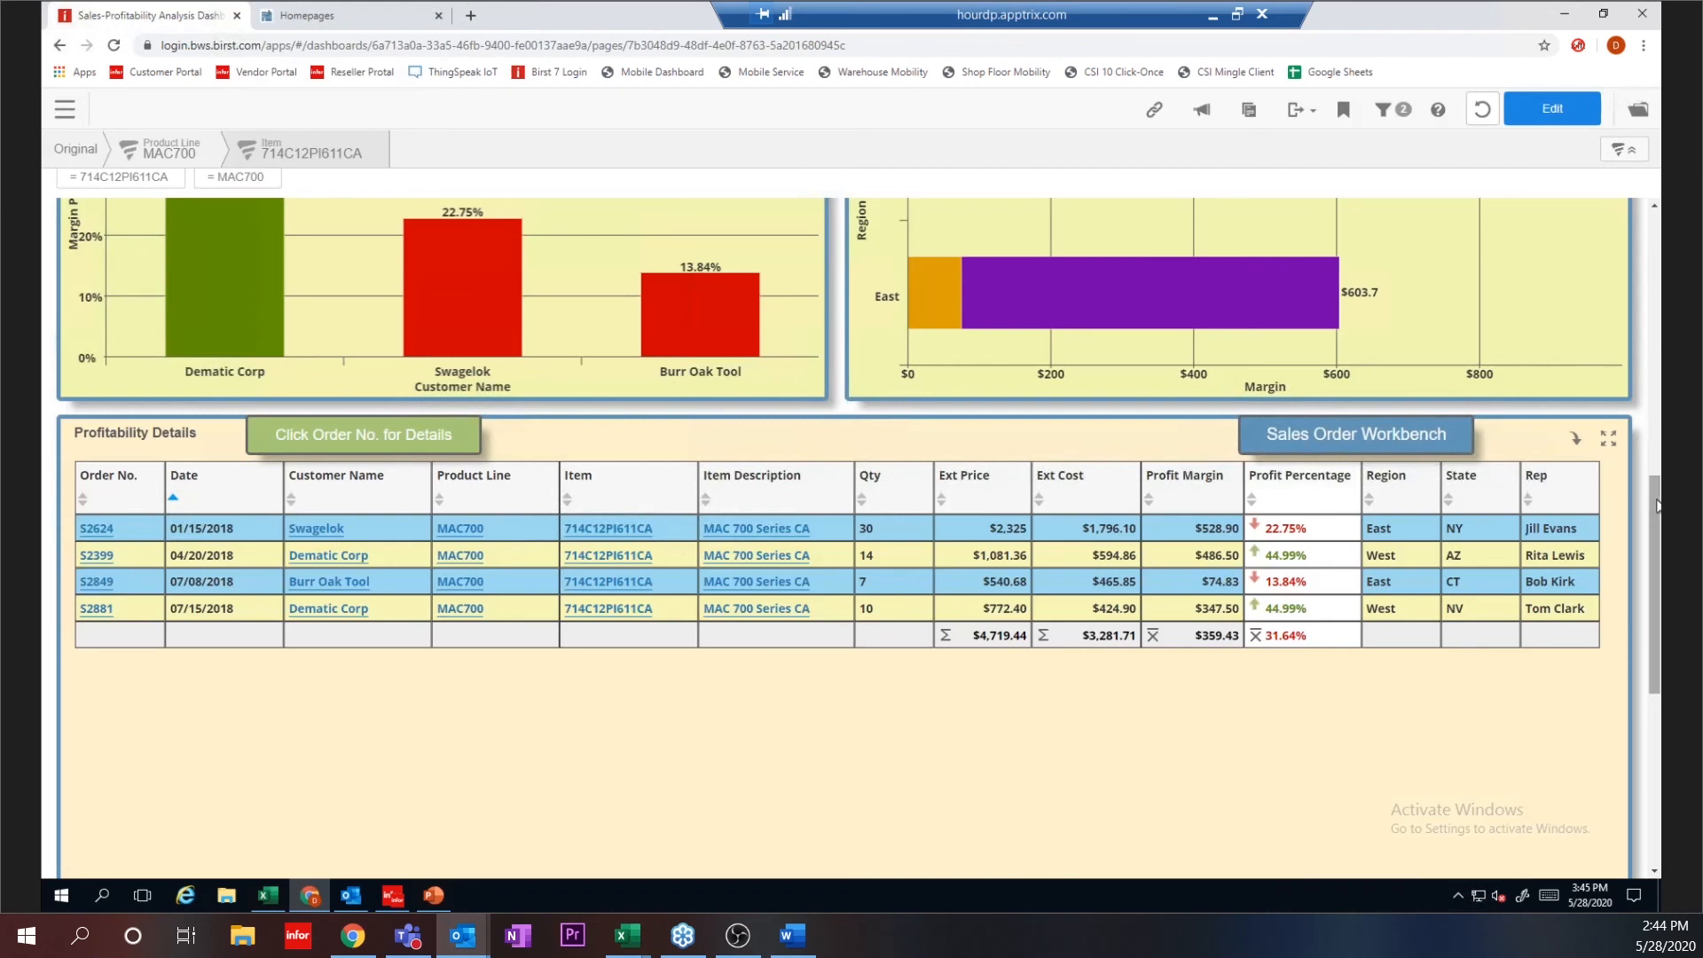
# Step: Clear the MAC700 and 714C12PI611CA filters to return the dashboard to its original view
pyautogui.moveTo(1655, 497); pyautogui.dragTo(1655, 362)
pyautogui.moveTo(1658, 253); pyautogui.dragTo(1656, 213)
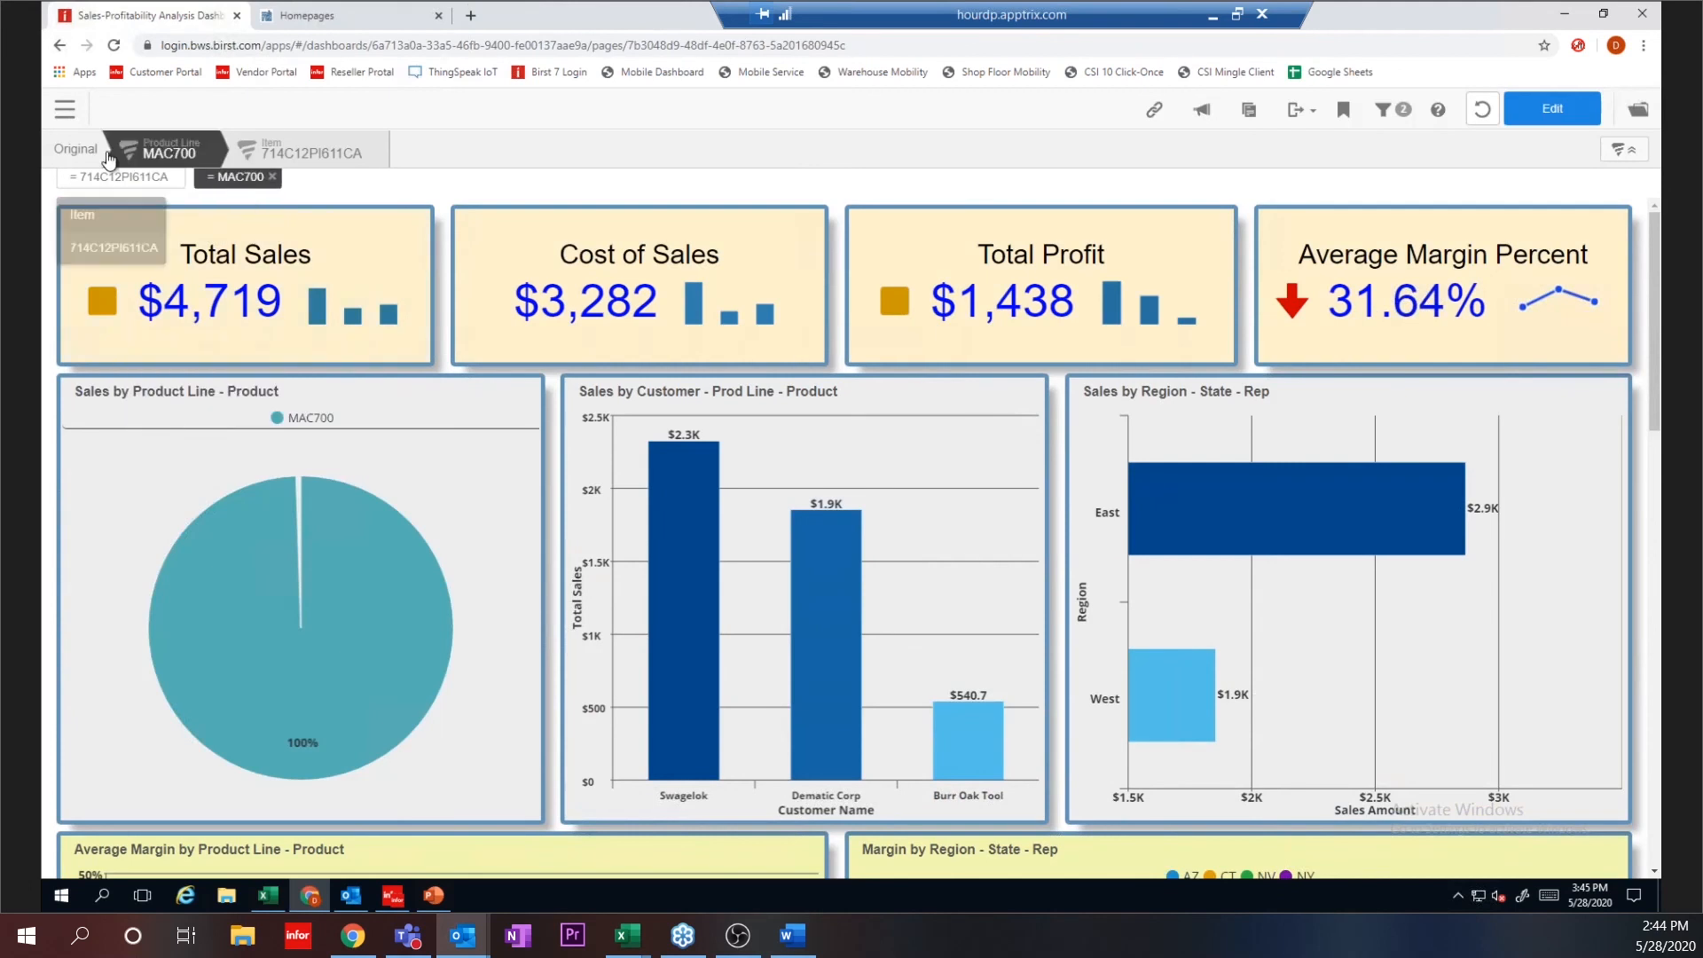
pyautogui.click(75, 149)
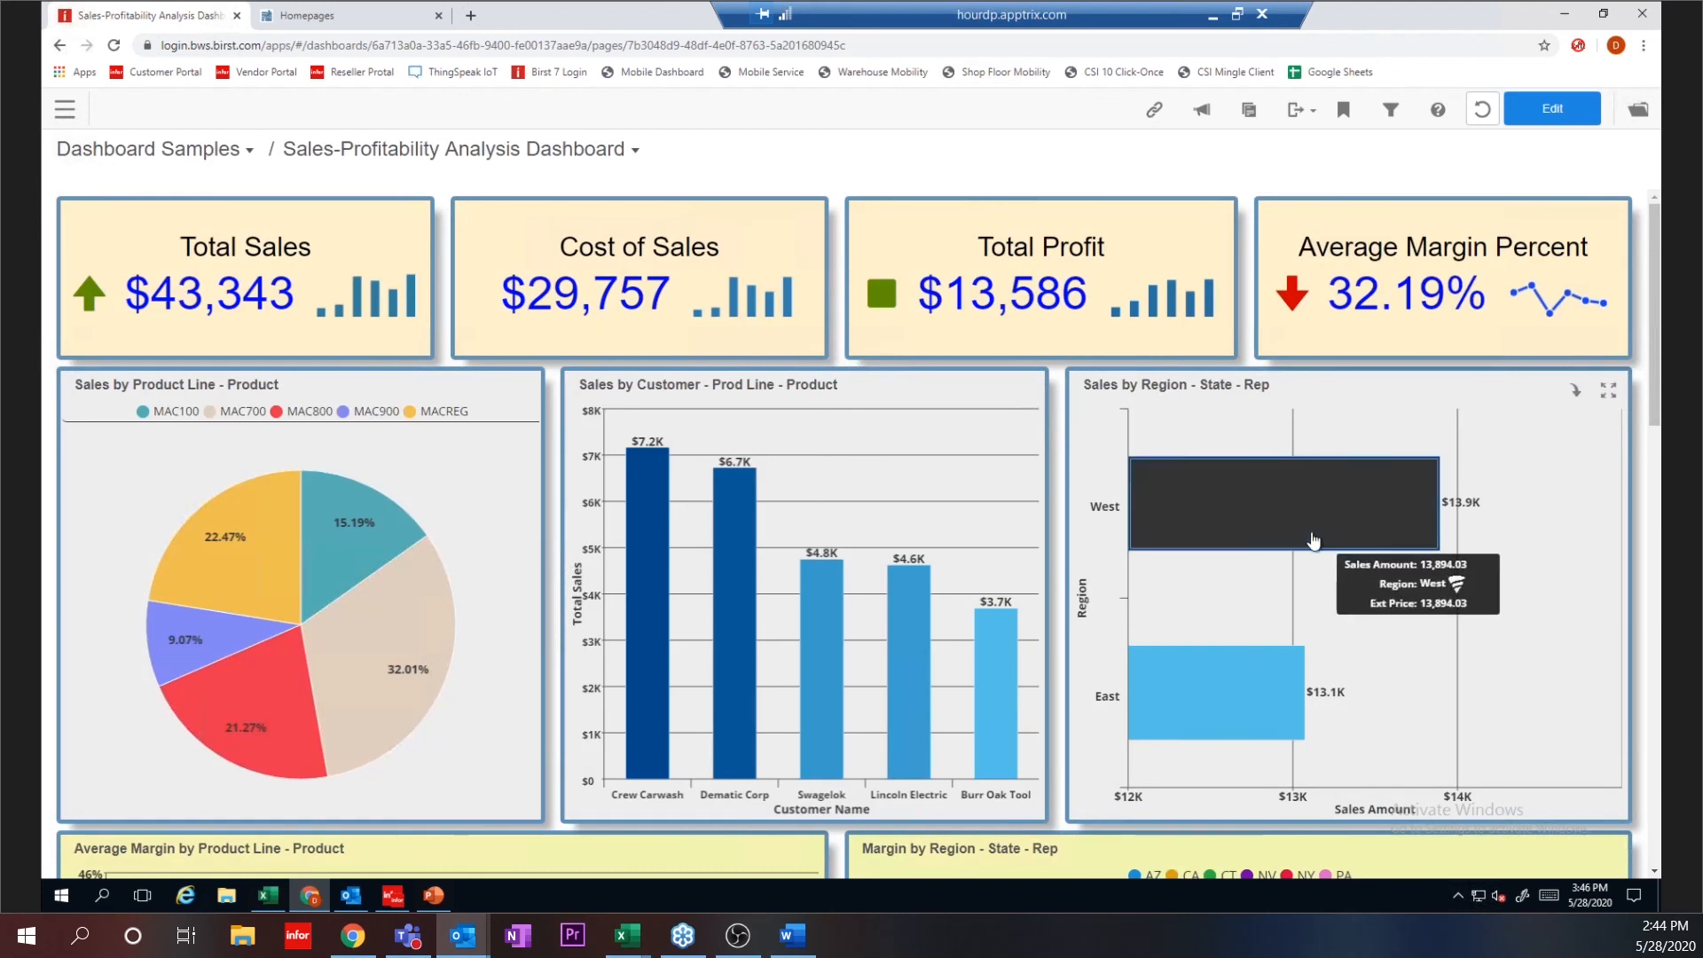
# Step: Drill the Sales by Region chart into the East region and NY state, and review the resulting reps and order details
pyautogui.click(1248, 691)
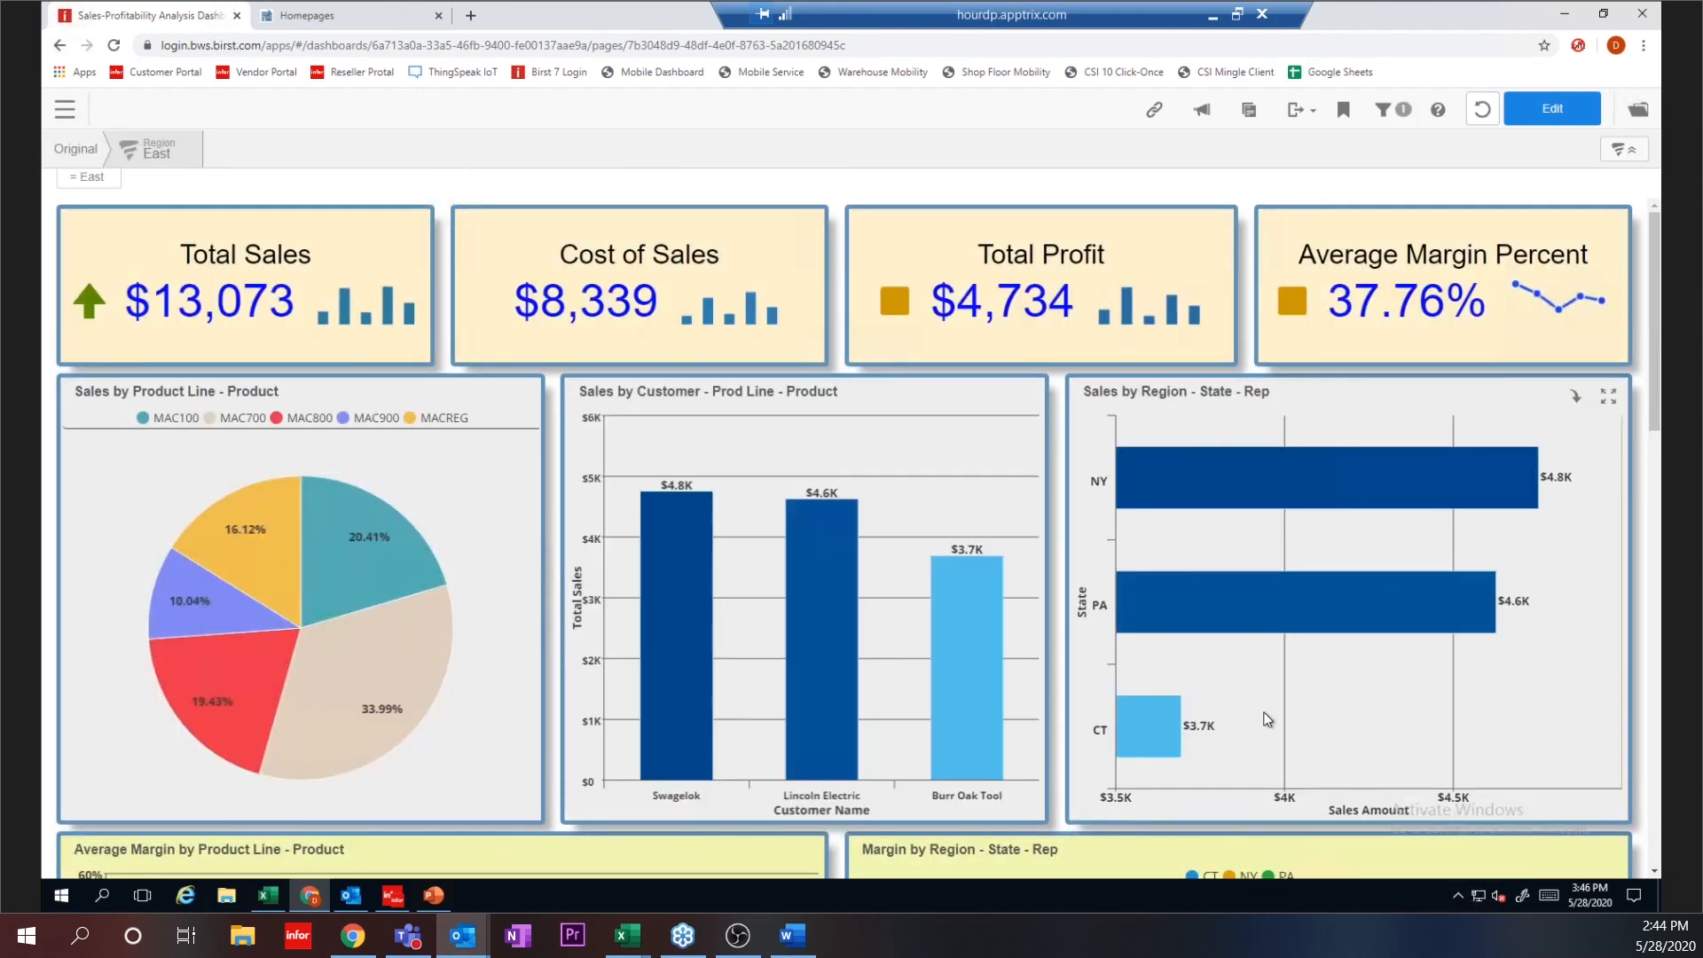
pyautogui.click(1217, 480)
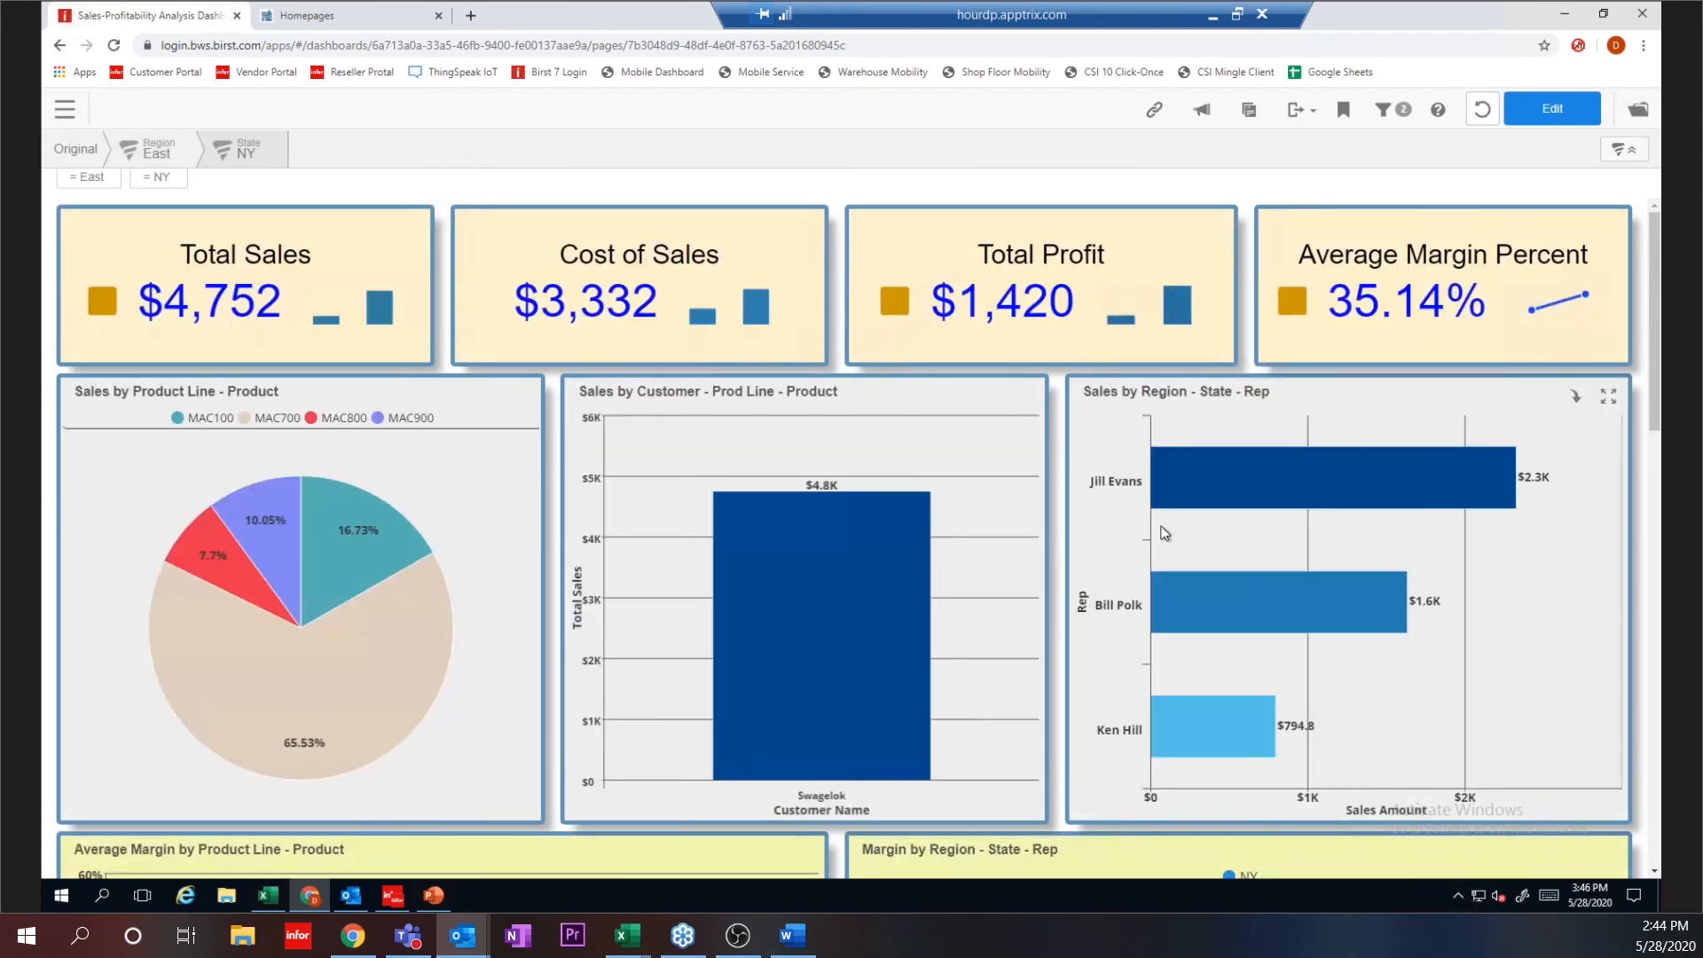
pyautogui.moveTo(1659, 404); pyautogui.dragTo(1657, 679)
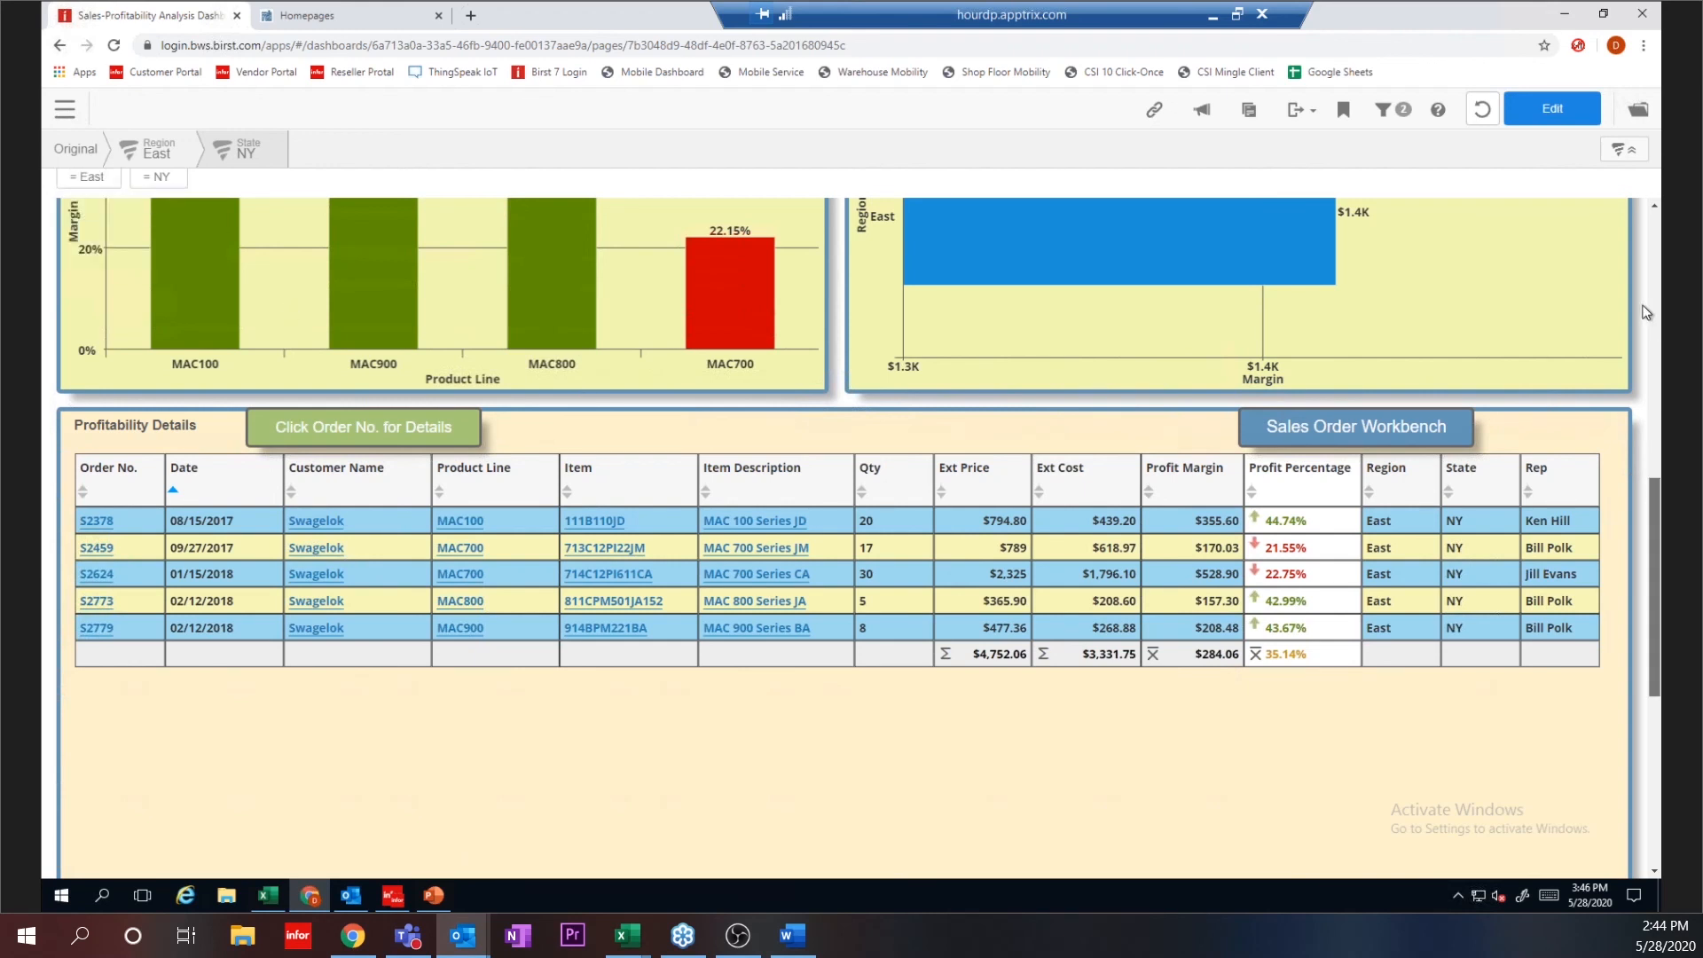
pyautogui.moveTo(1655, 497); pyautogui.dragTo(1644, 256)
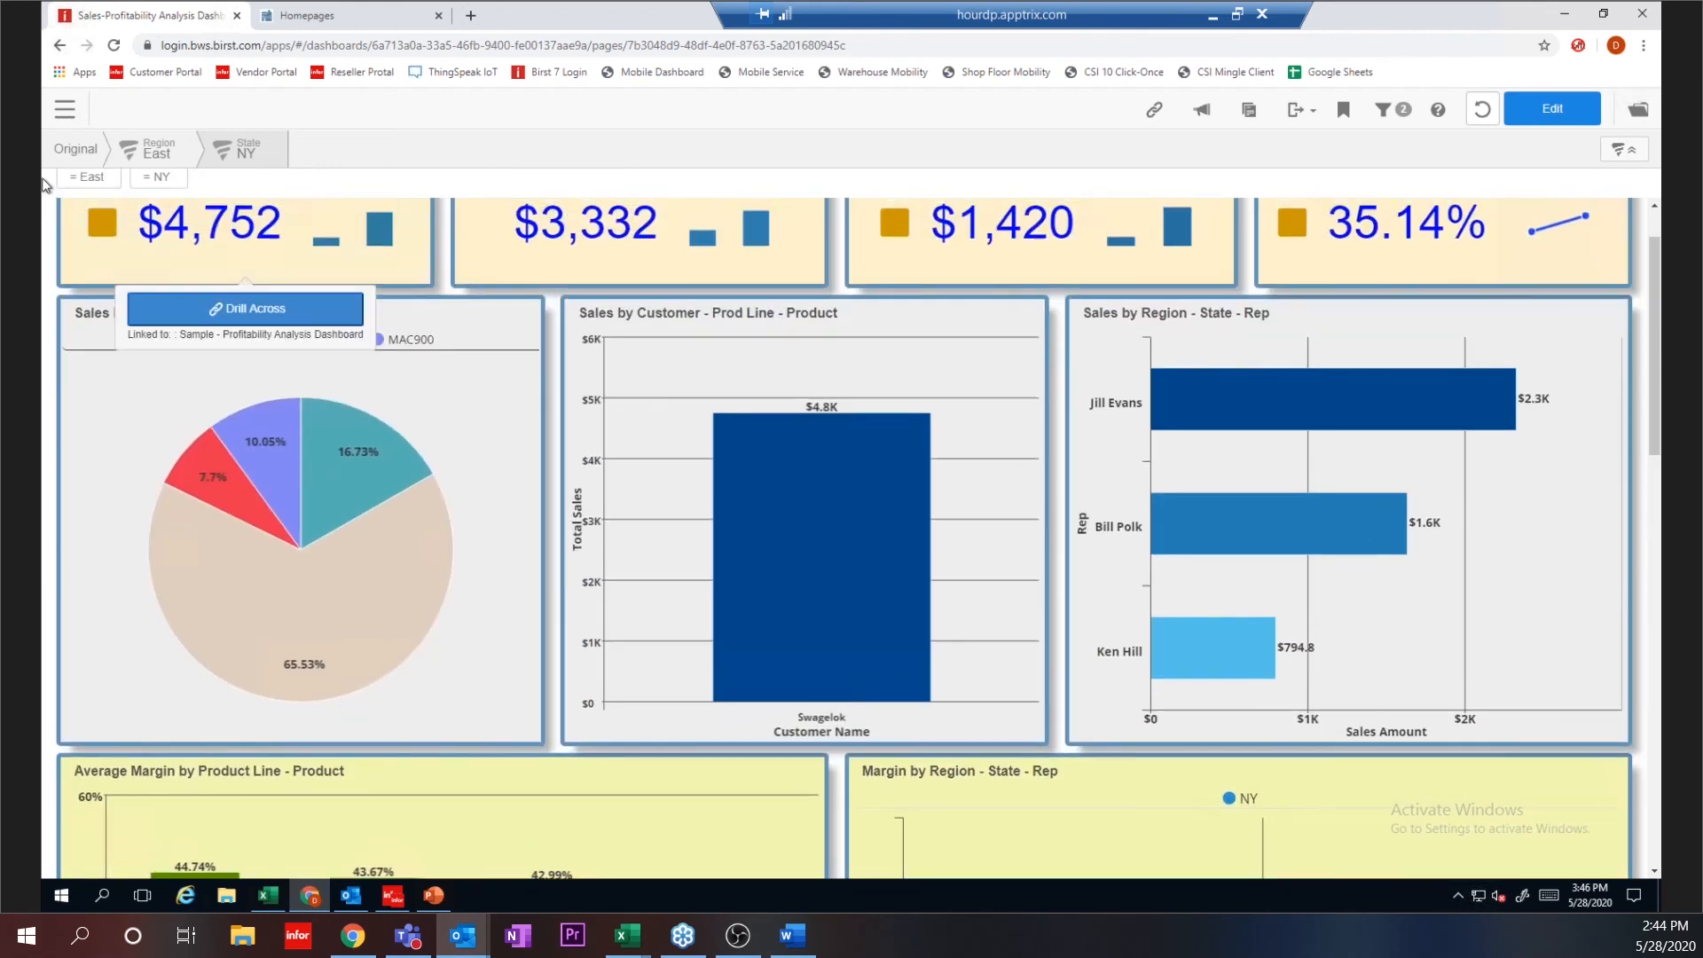
# Step: Clear the region and state filters from the dashboard and return to the CloudSuite Look & Feel Overview homepage
pyautogui.click(71, 151)
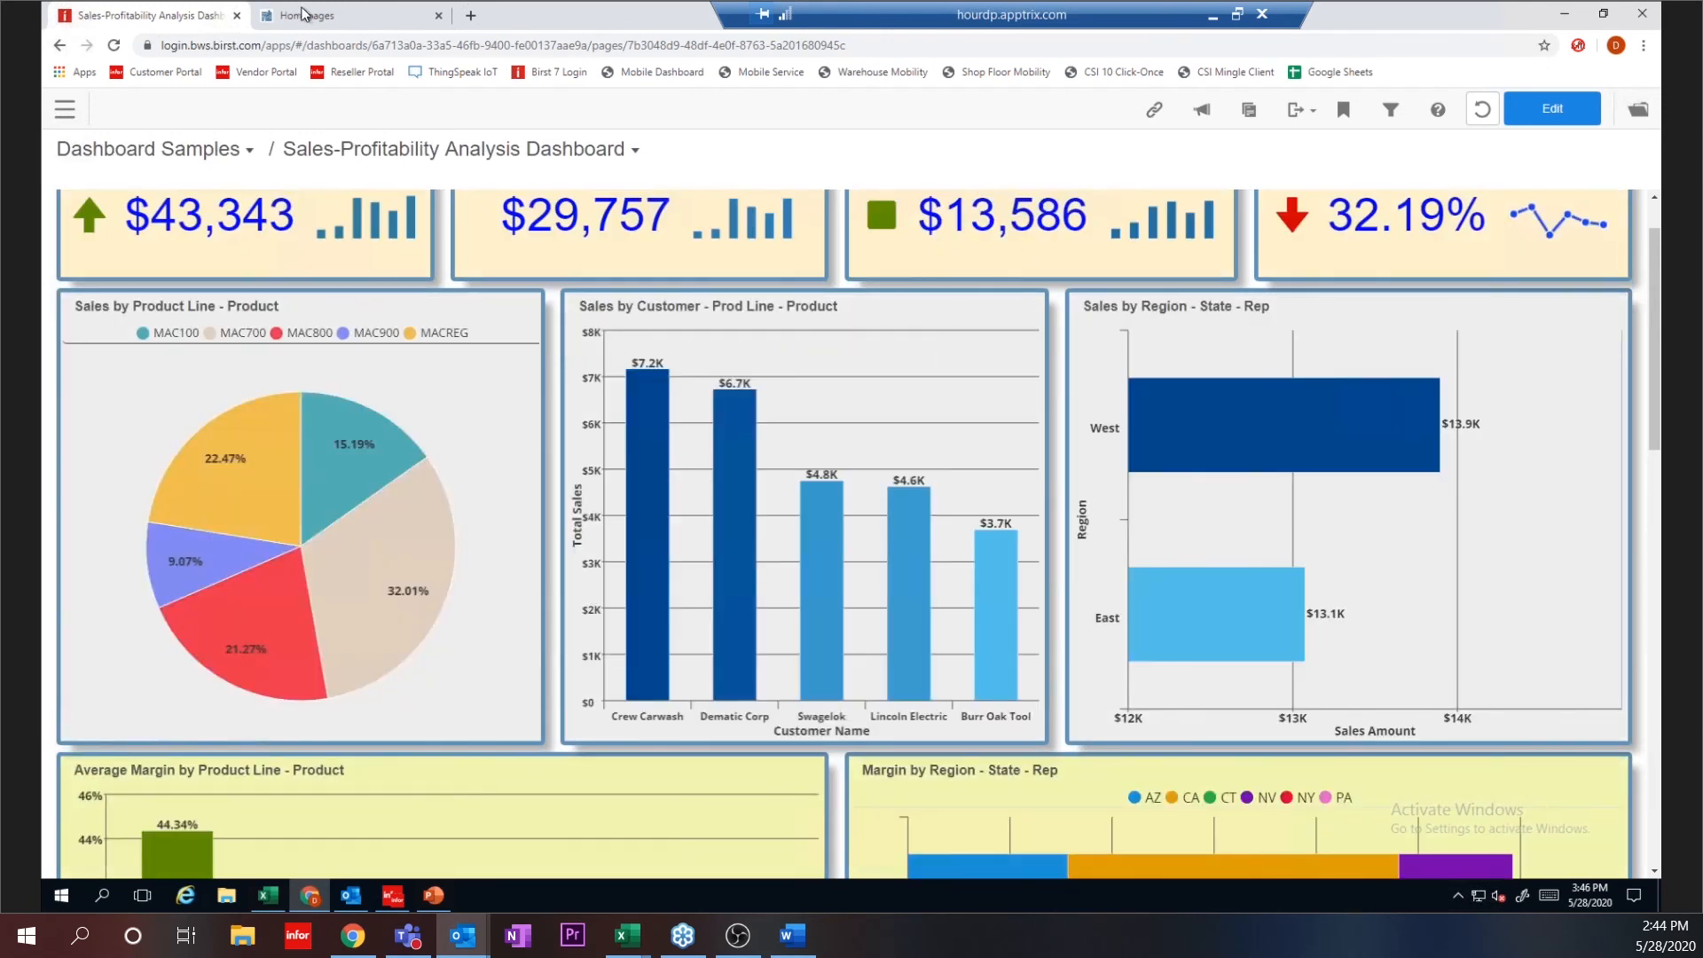
pyautogui.moveTo(1655, 235); pyautogui.dragTo(1656, 209)
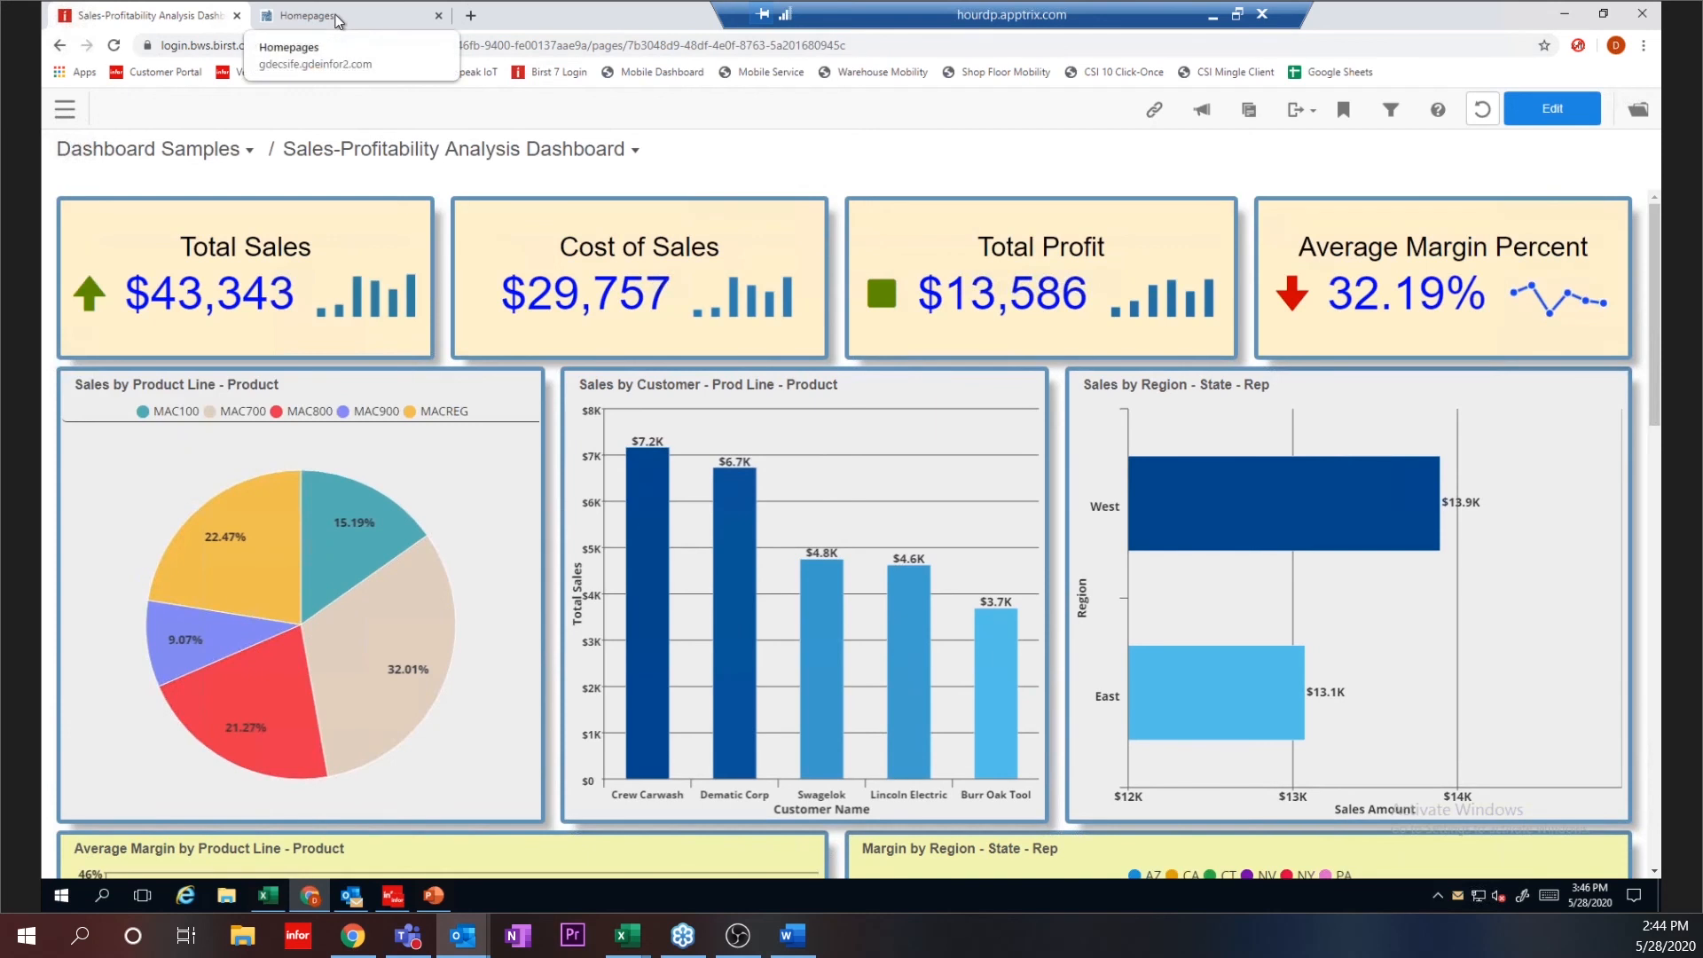
pyautogui.hotkey('ctrl', 'Tab')
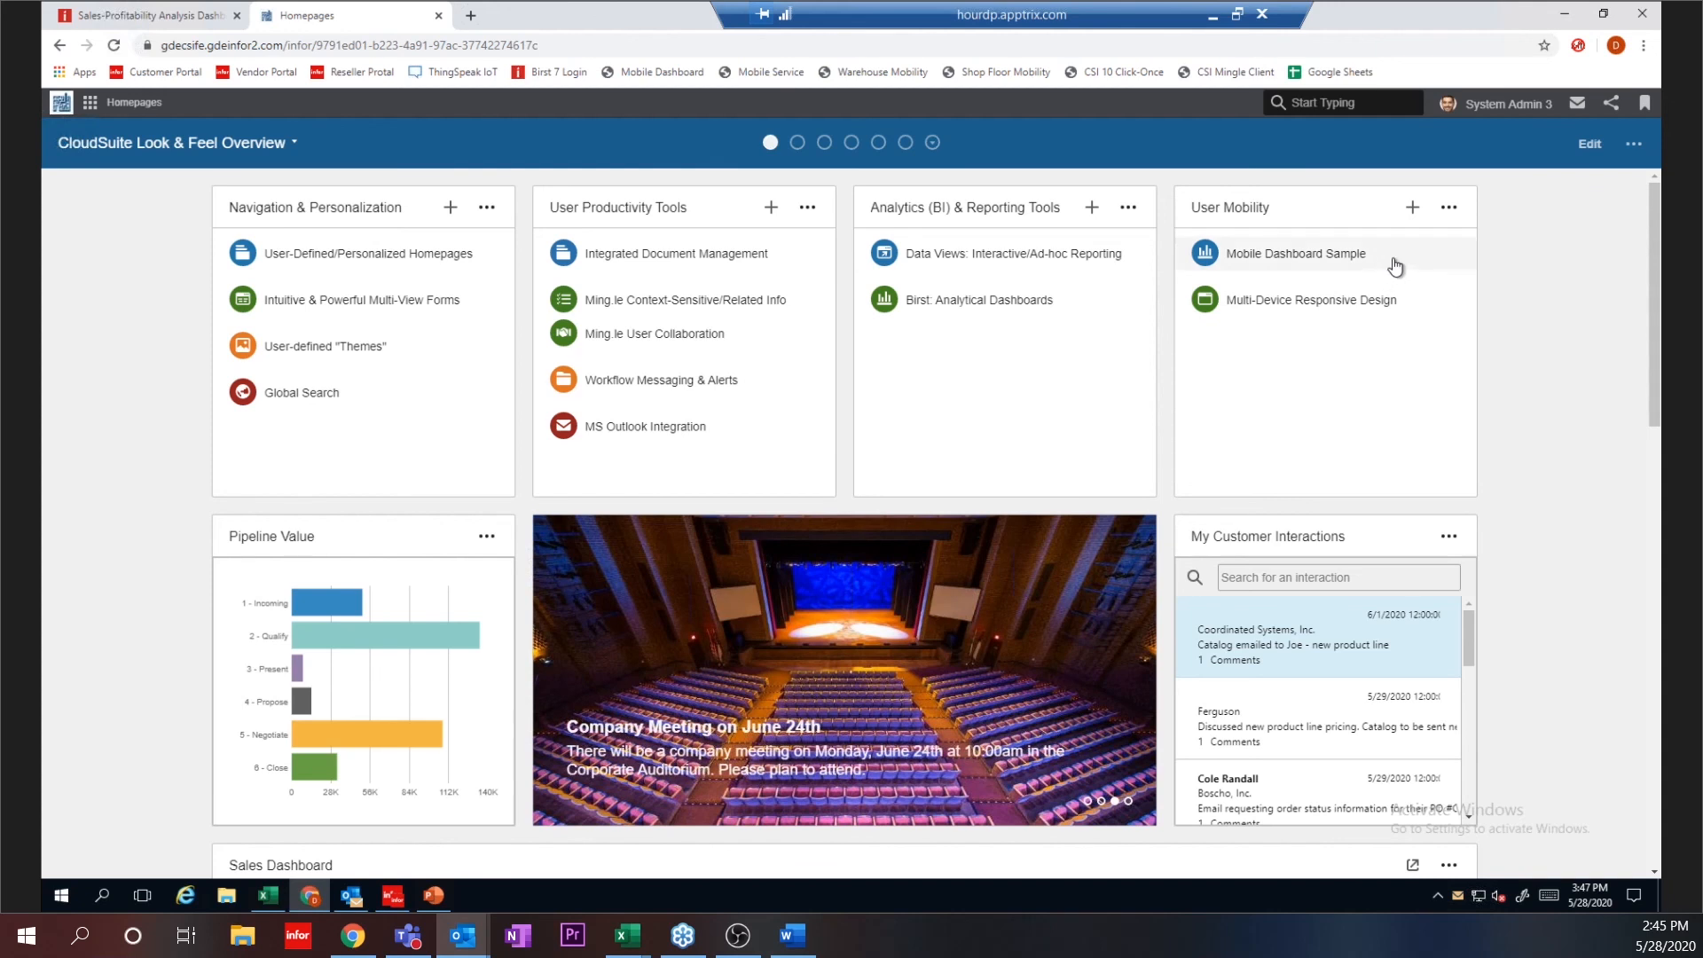
# Step: Minimize the remote session and play the Mobile Dashboard 1 video of the dashboard on a phone
pyautogui.click(1212, 15)
pyautogui.click(806, 895)
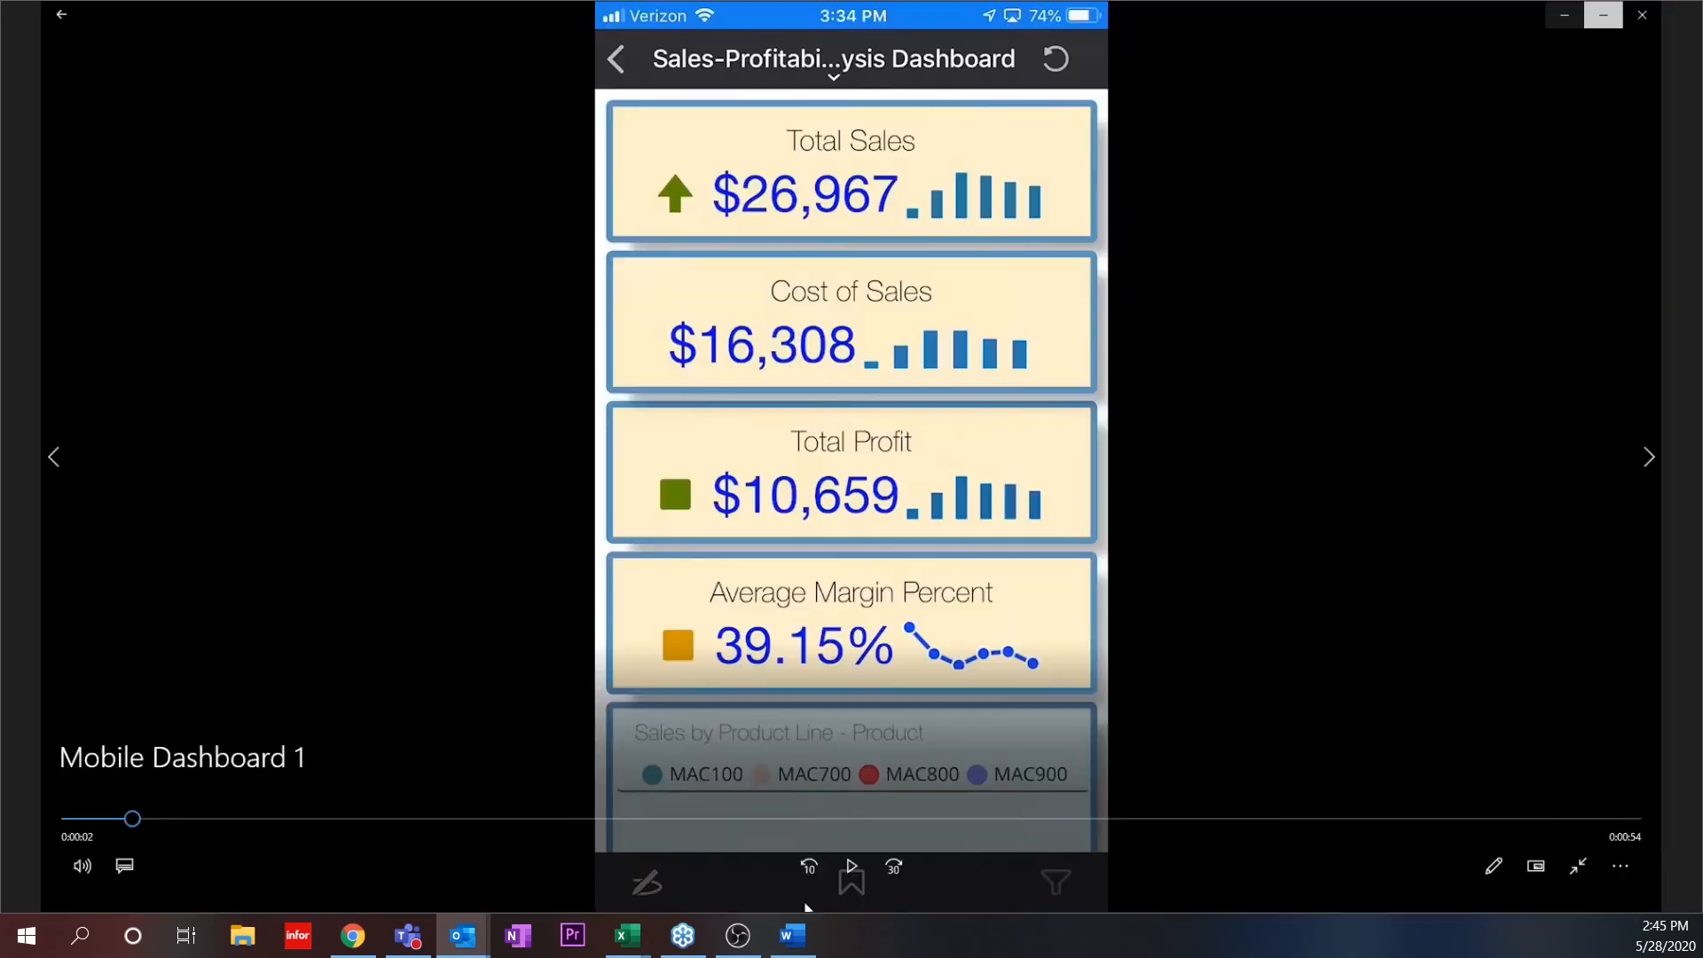
pyautogui.click(853, 865)
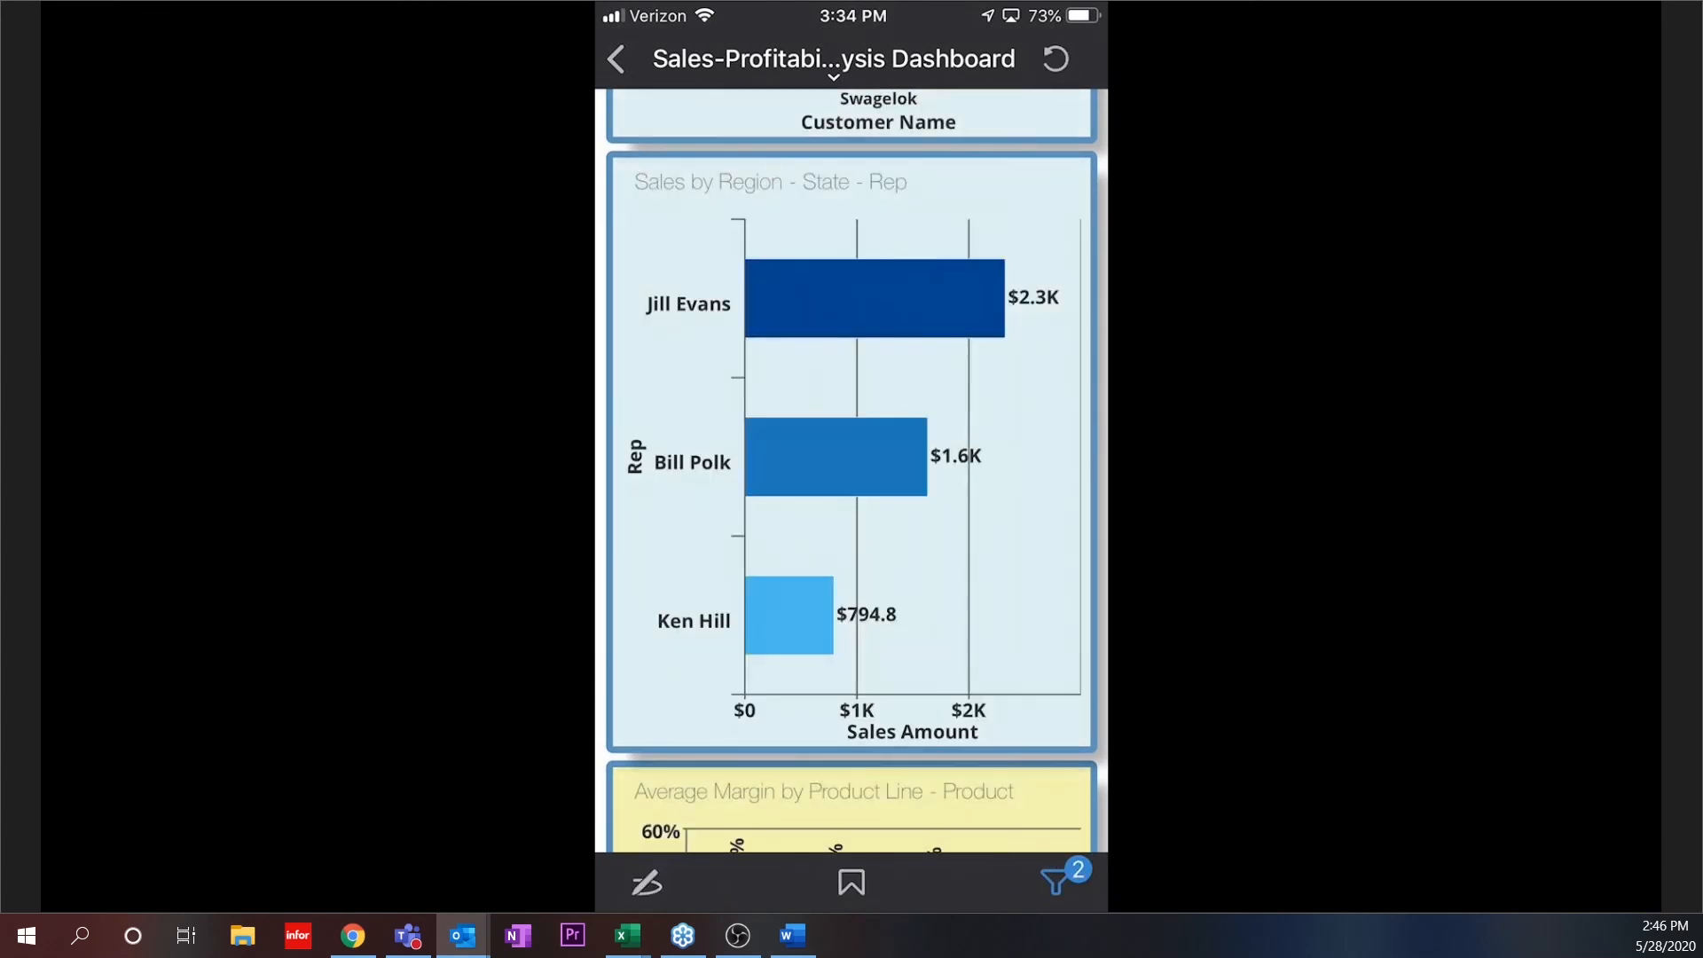
# Step: Minimize the Mobile Dashboard 1 video and switch back to the remote session with the CloudSuite Look & Feel Overview homepage
pyautogui.moveTo(1444, 483)
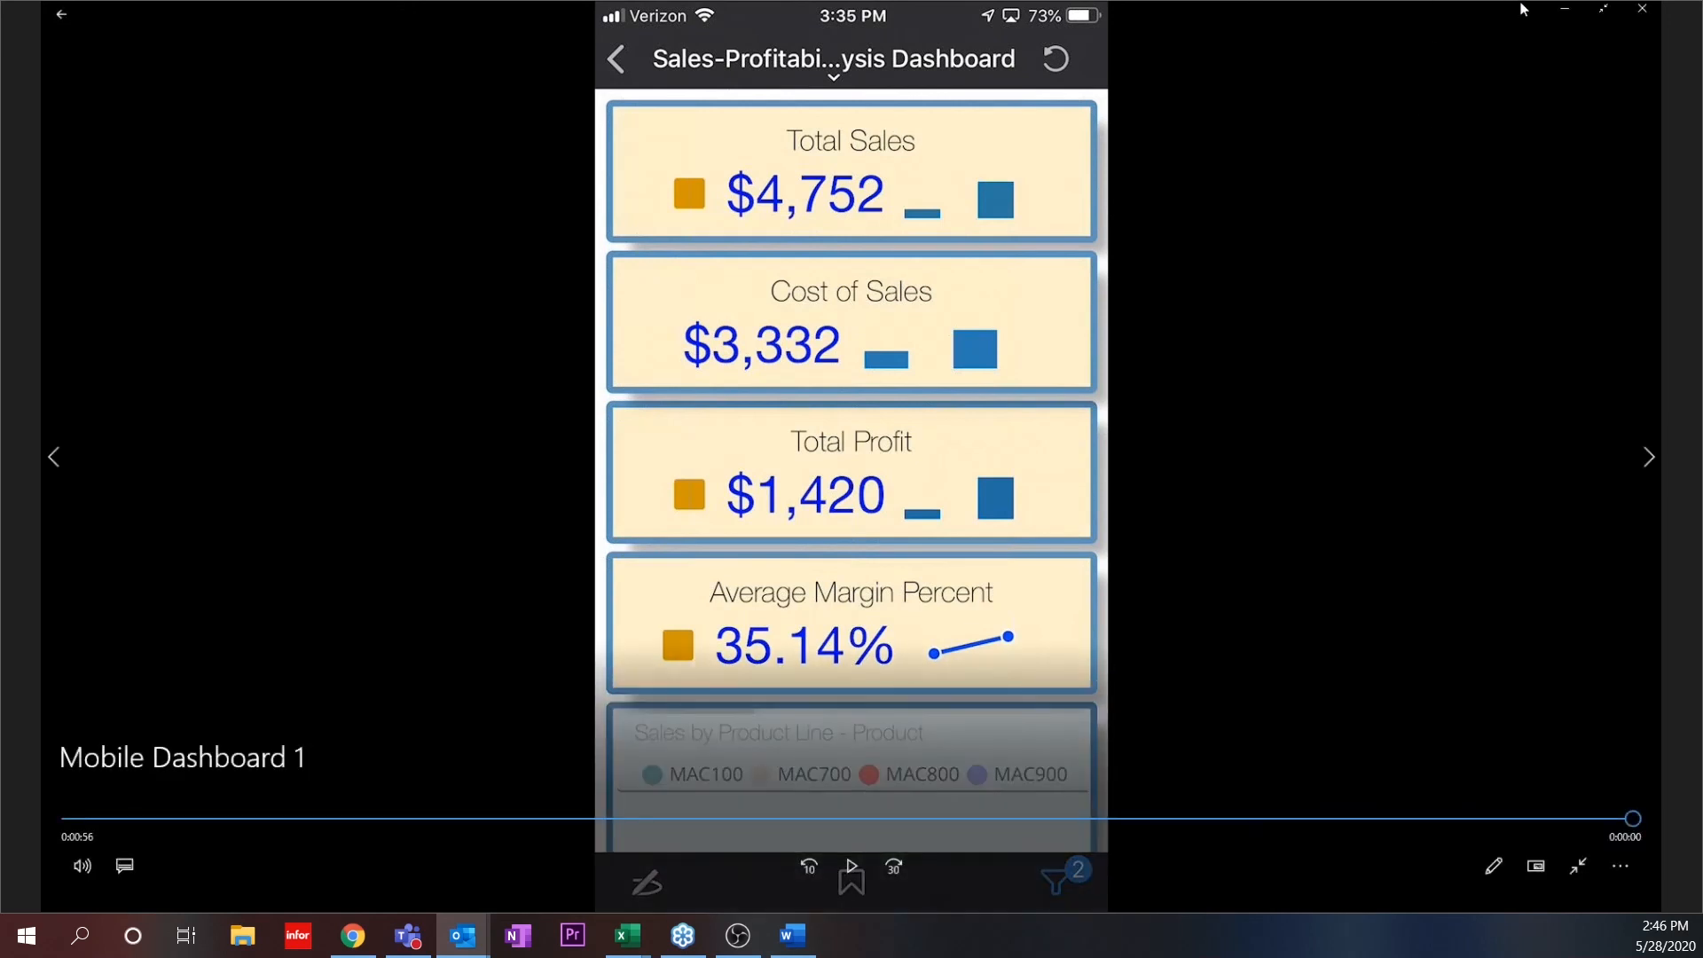
pyautogui.click(1570, 17)
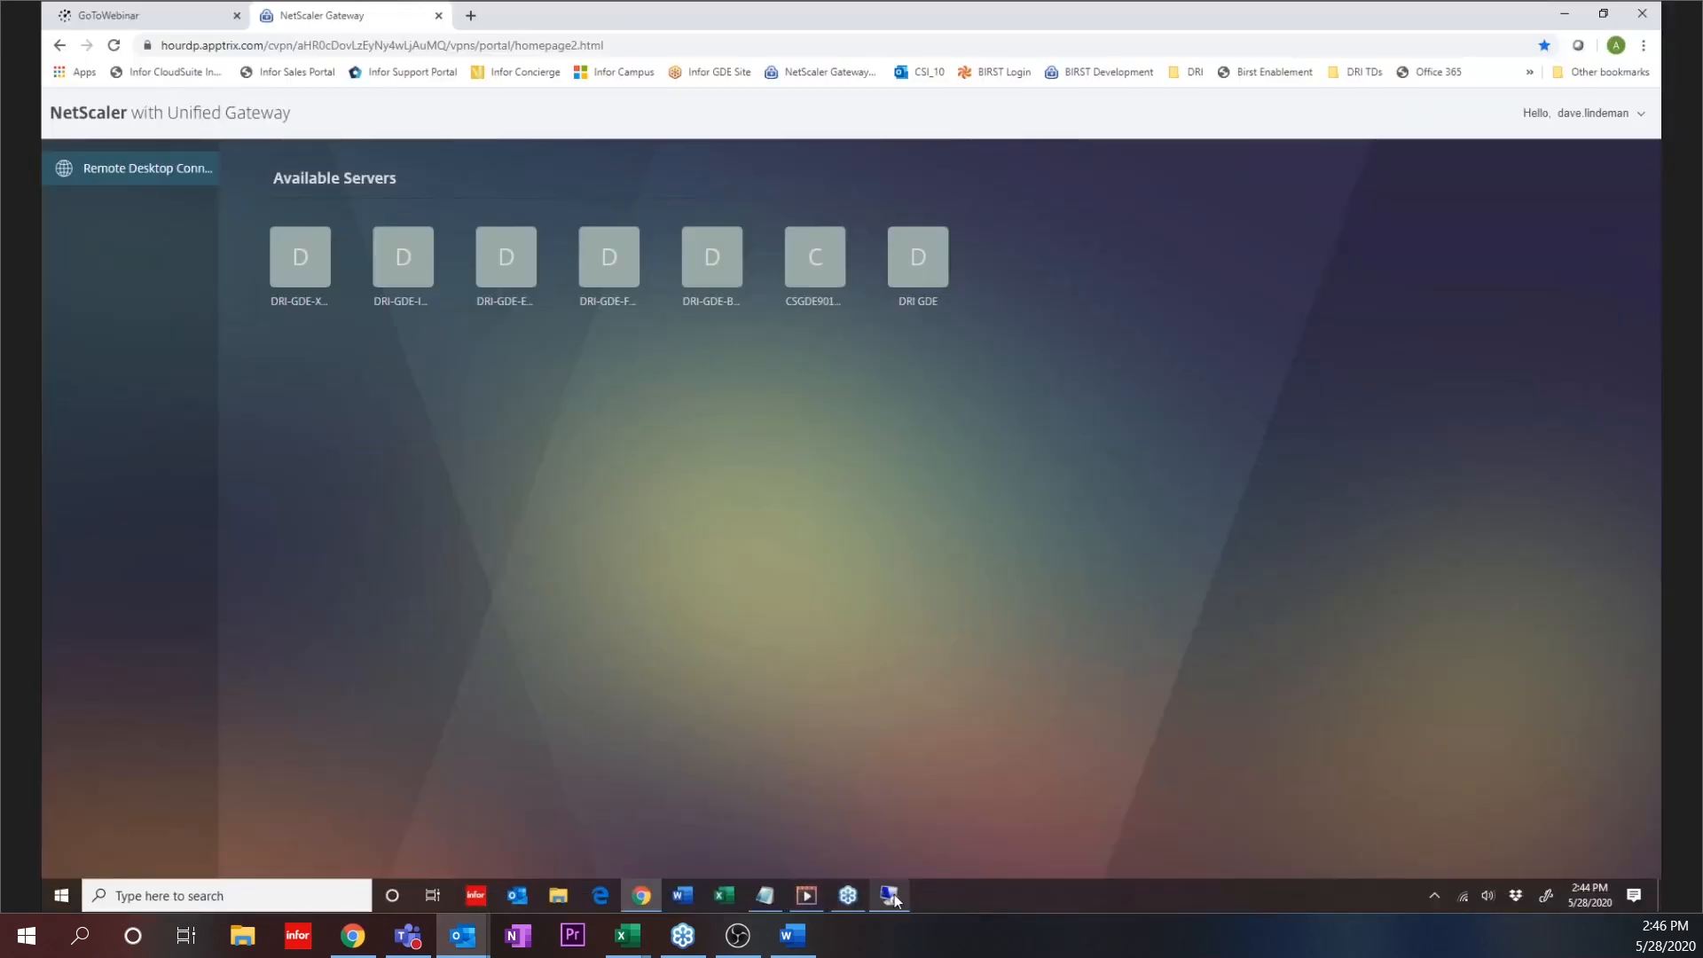
pyautogui.click(894, 894)
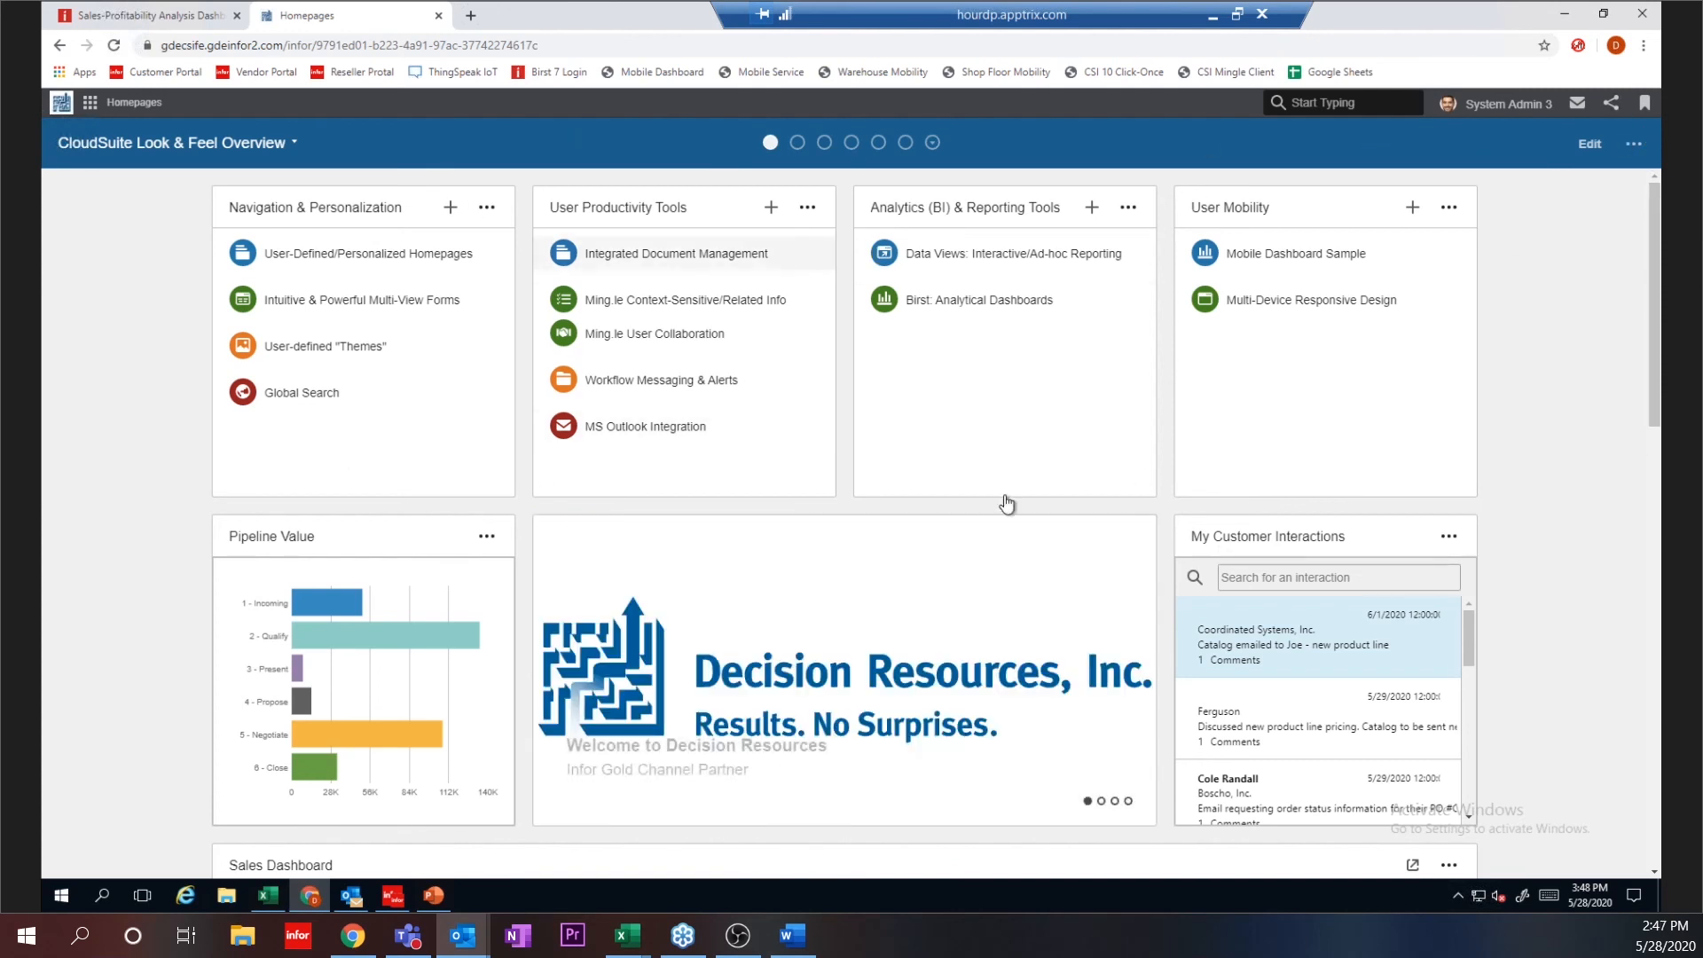
# Step: Shrink and maximize the browser window twice, reviewing how the homepage widgets rearrange to fit the smaller size
pyautogui.click(1605, 14)
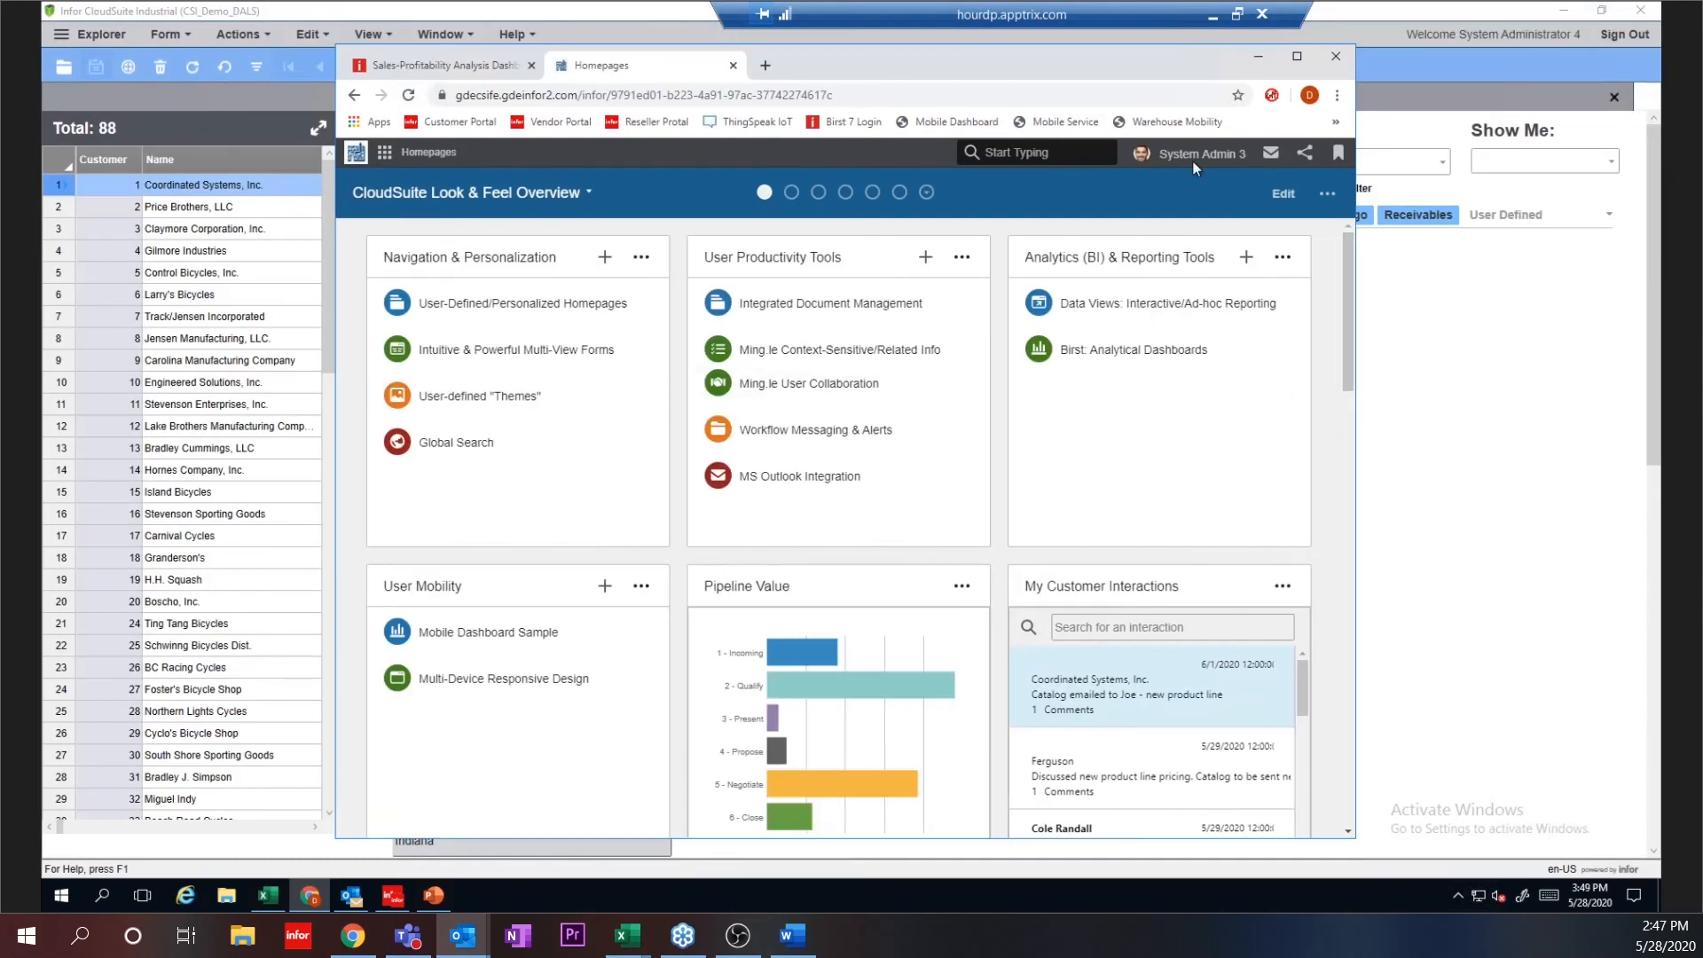
pyautogui.click(1296, 57)
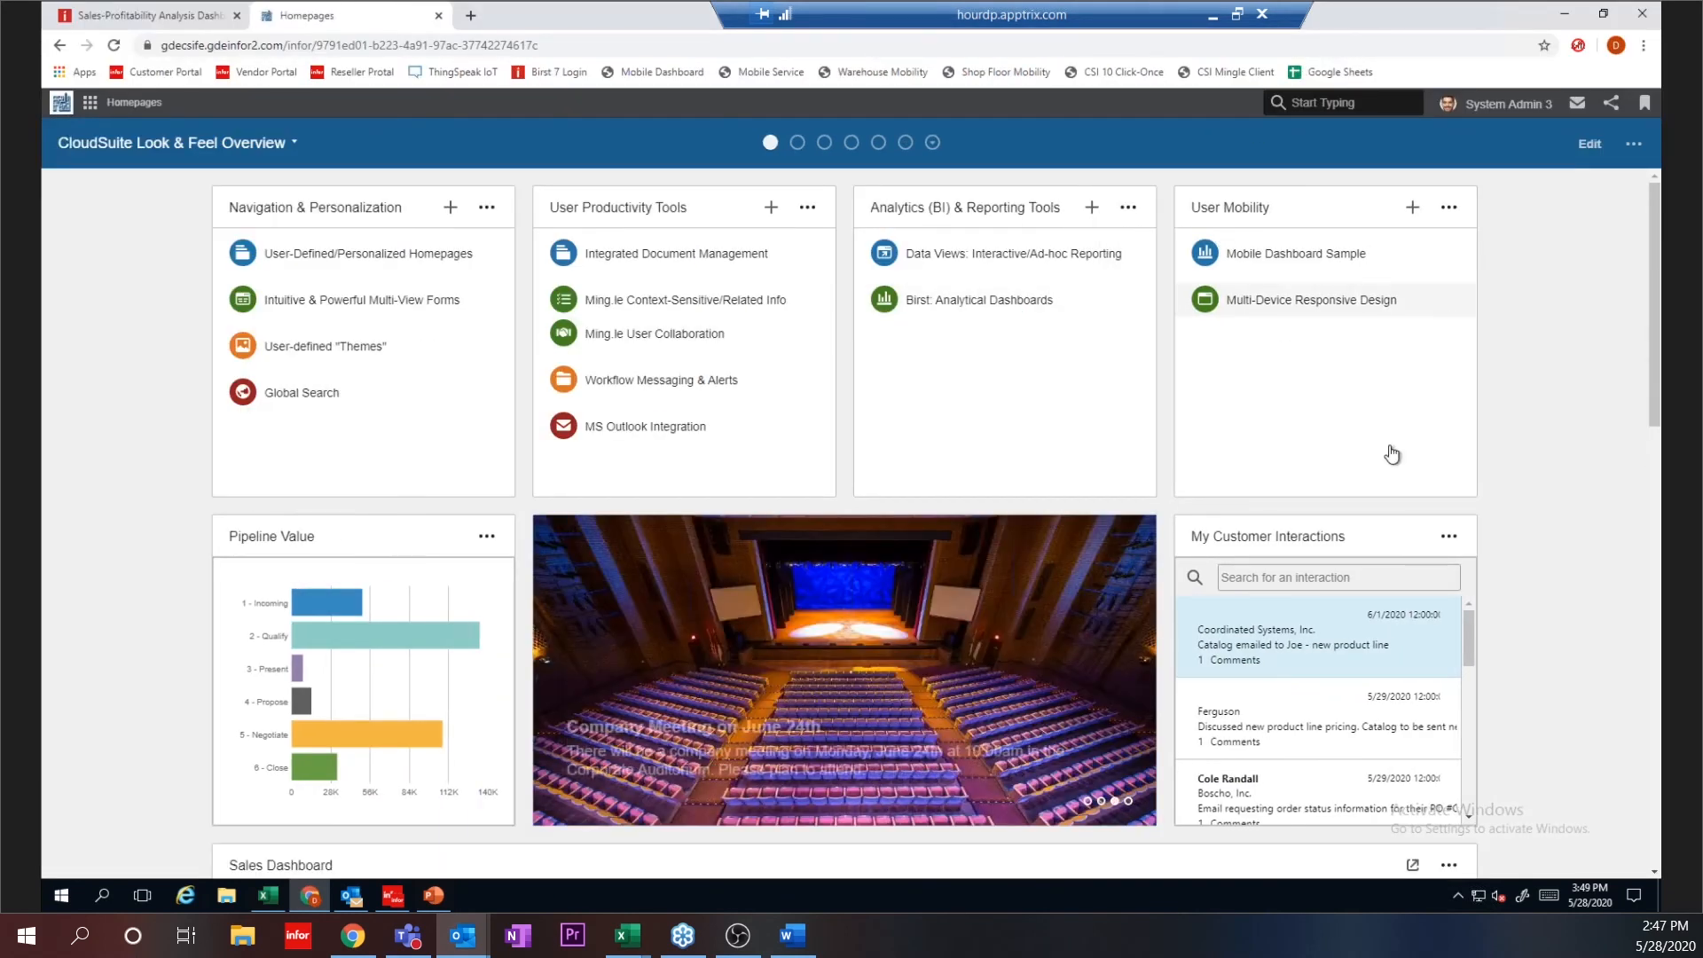
pyautogui.click(1606, 16)
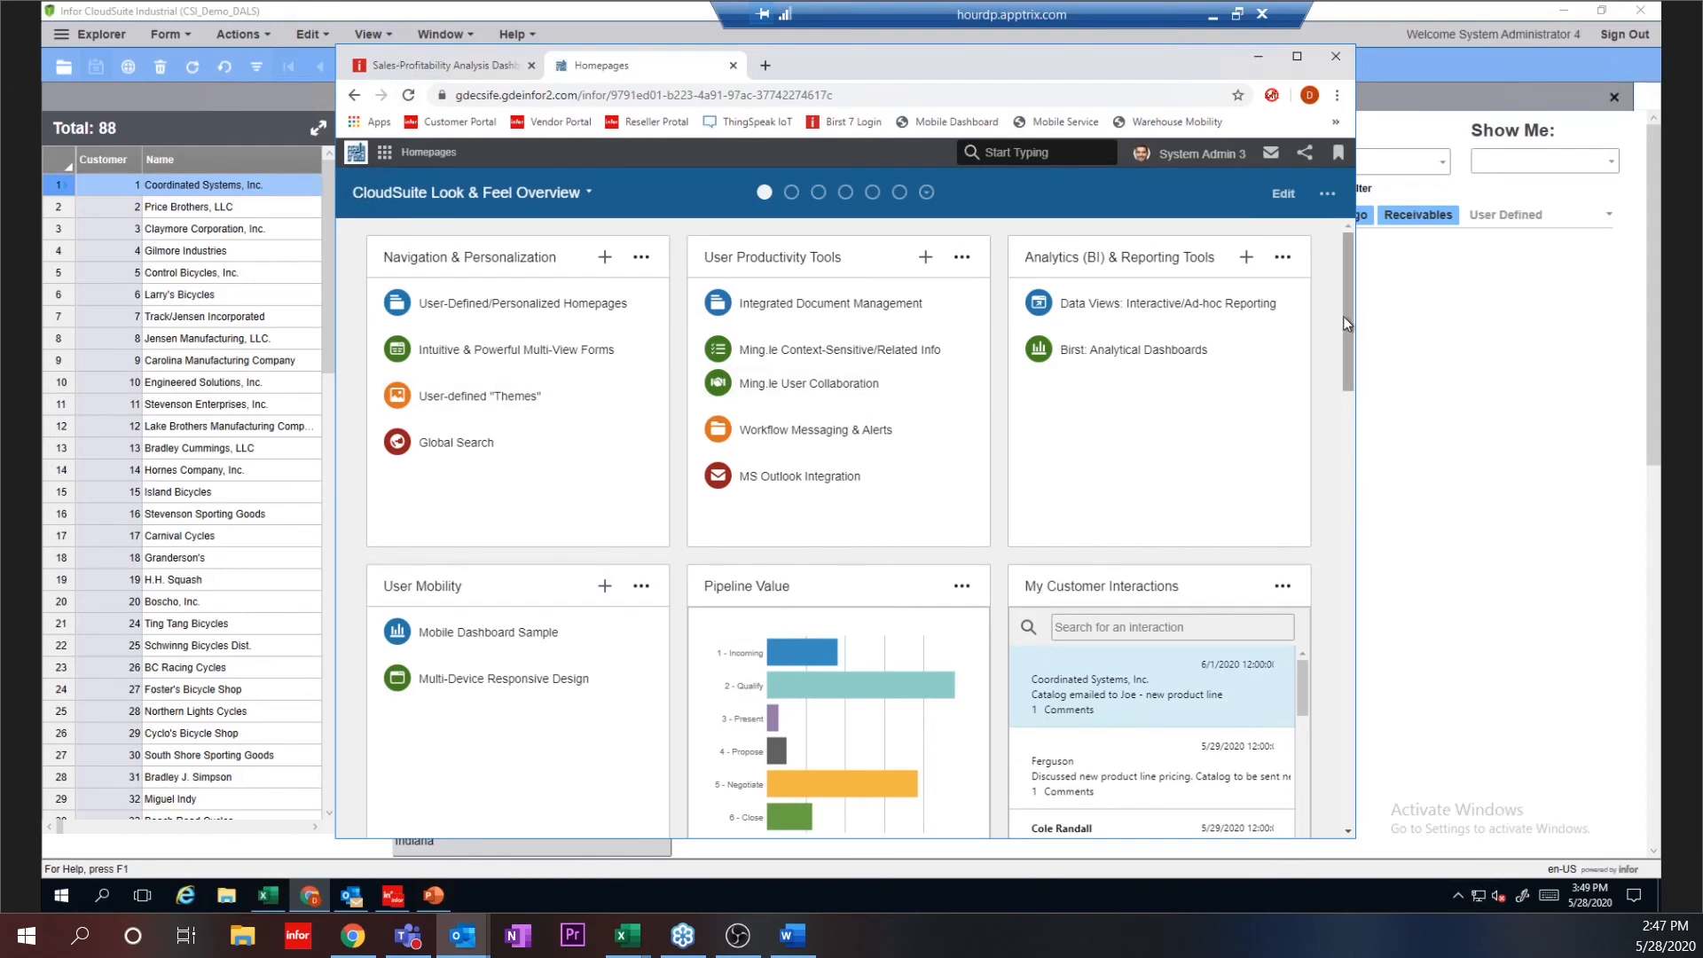
pyautogui.moveTo(1342, 317); pyautogui.dragTo(1333, 660)
pyautogui.moveTo(1343, 572); pyautogui.dragTo(1345, 220)
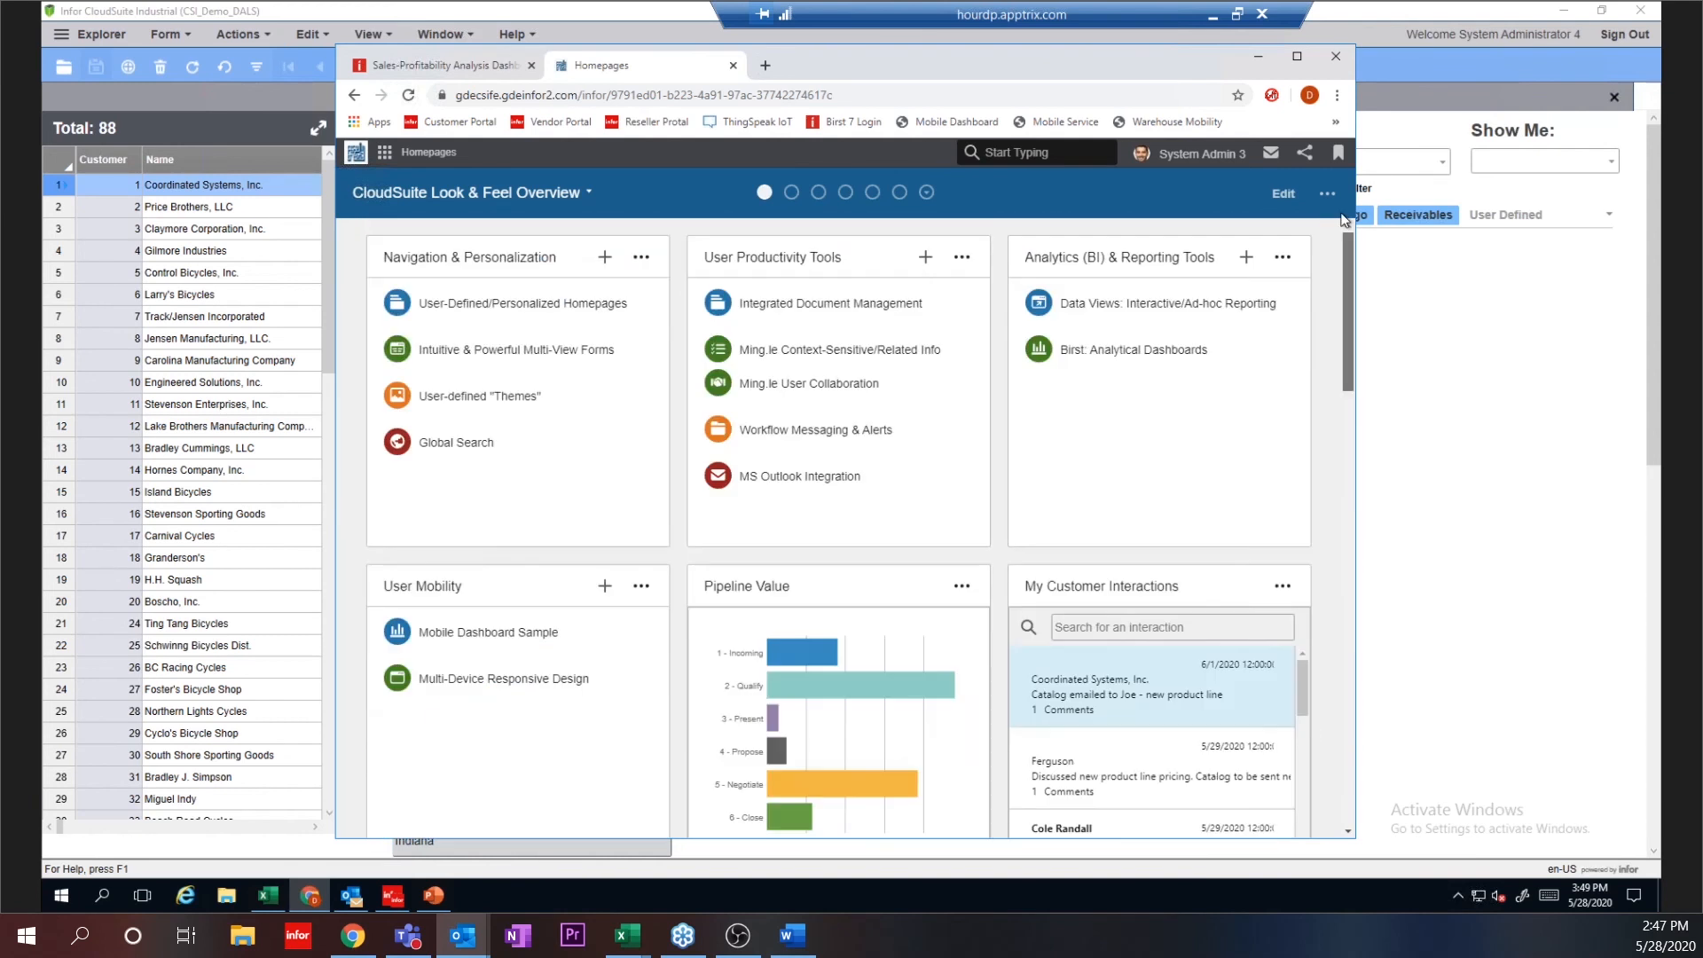
pyautogui.click(1297, 58)
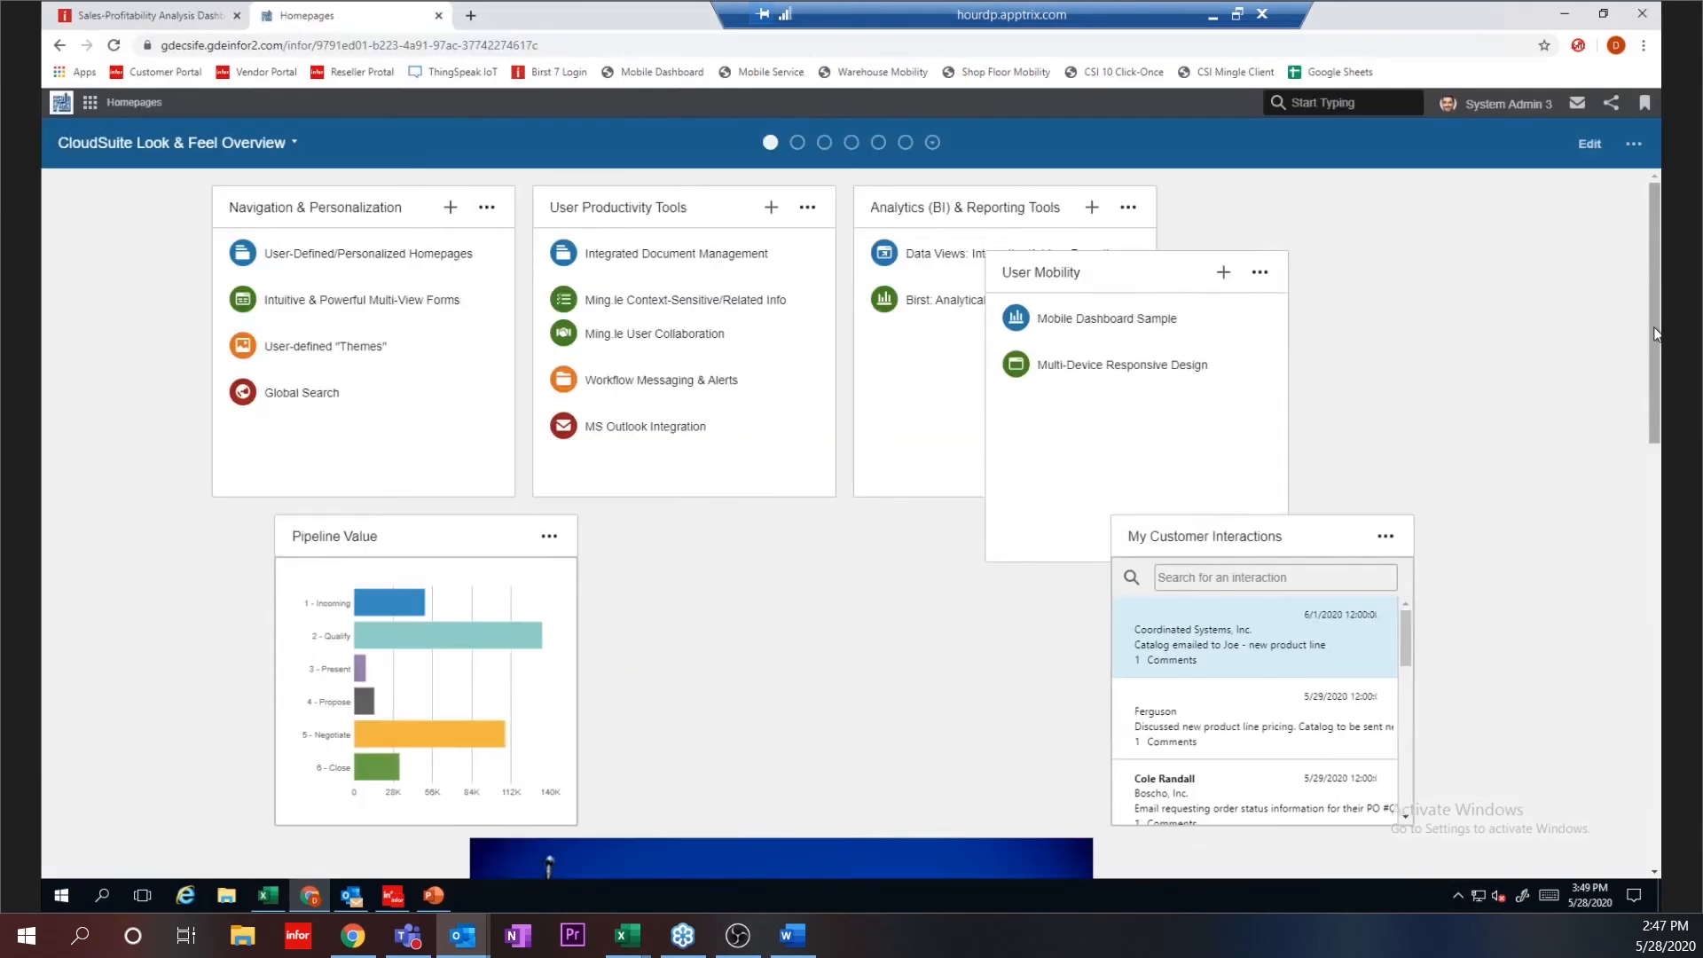
# Step: Open the Multi-Device Responsive Design example and show its Vendors form in a smaller, repositioned browser window
pyautogui.click(1306, 302)
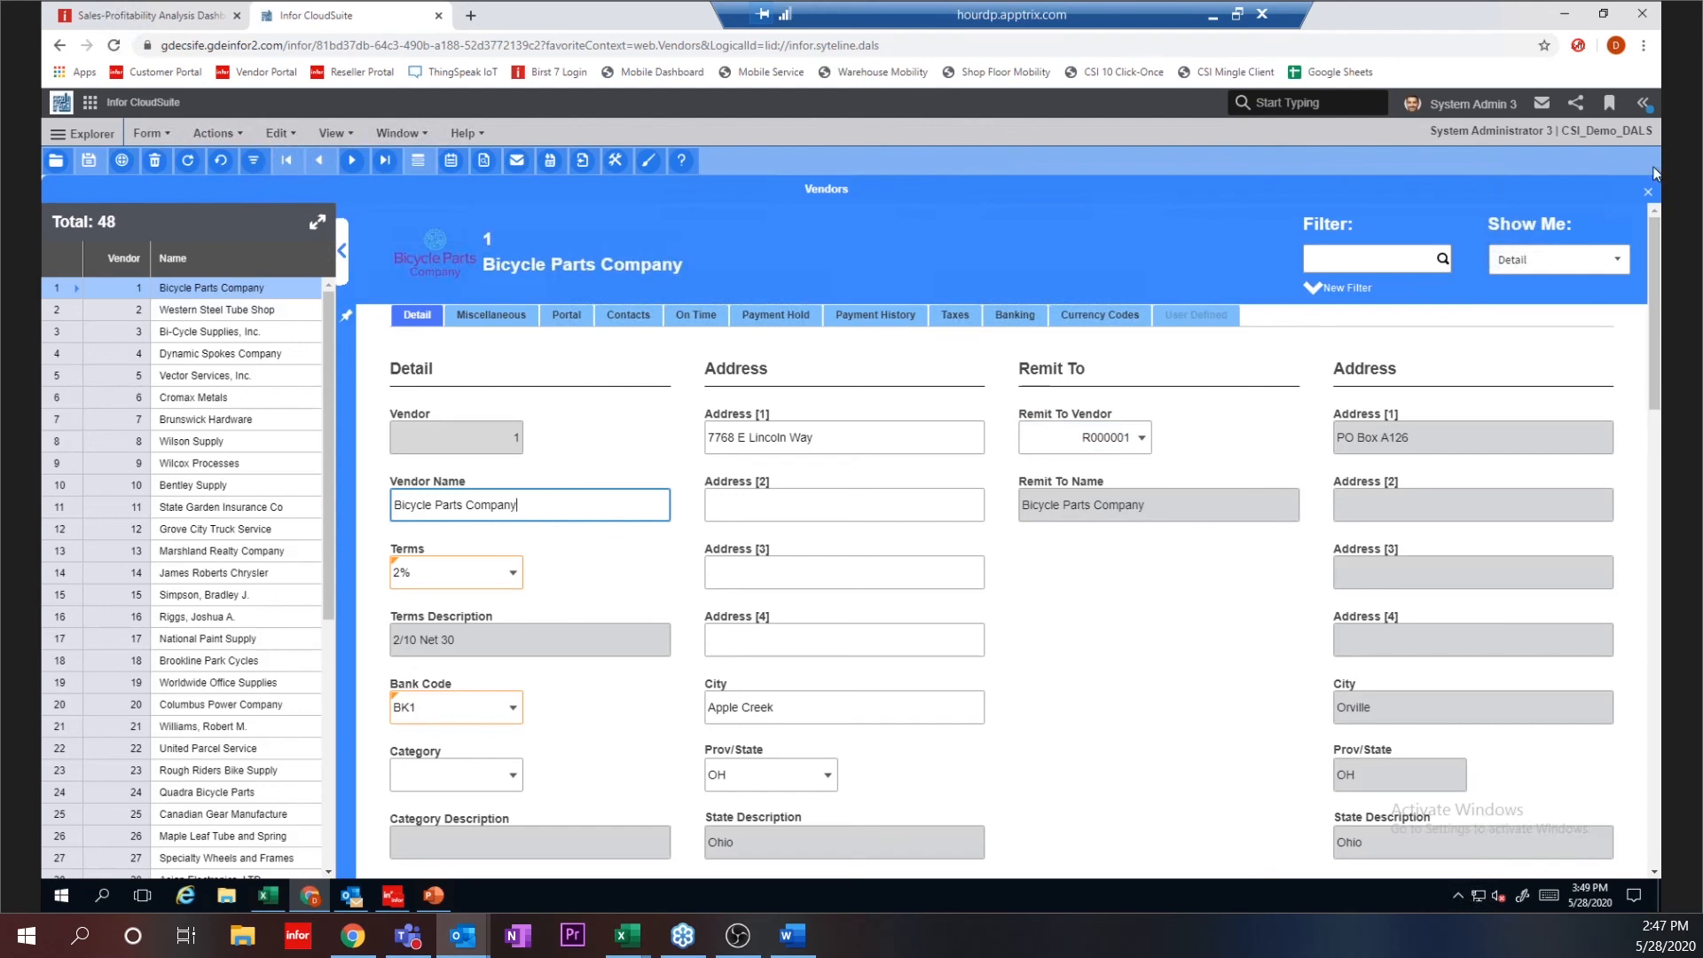
pyautogui.click(1603, 14)
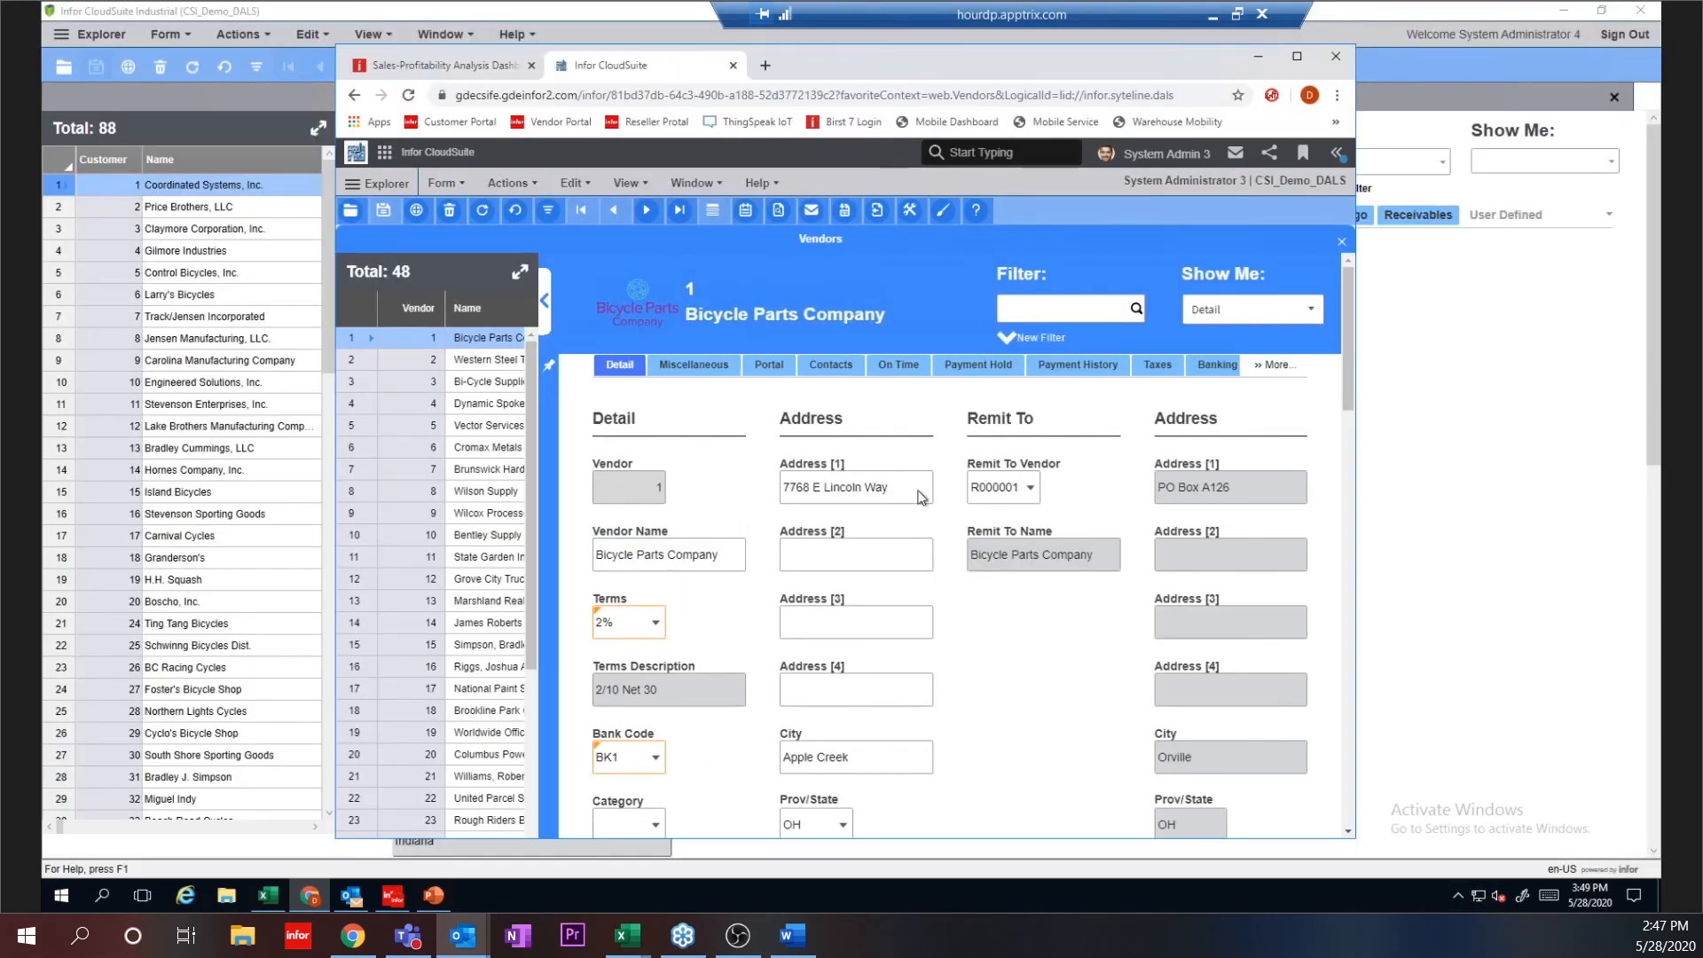
pyautogui.moveTo(848, 62); pyautogui.dragTo(928, 33)
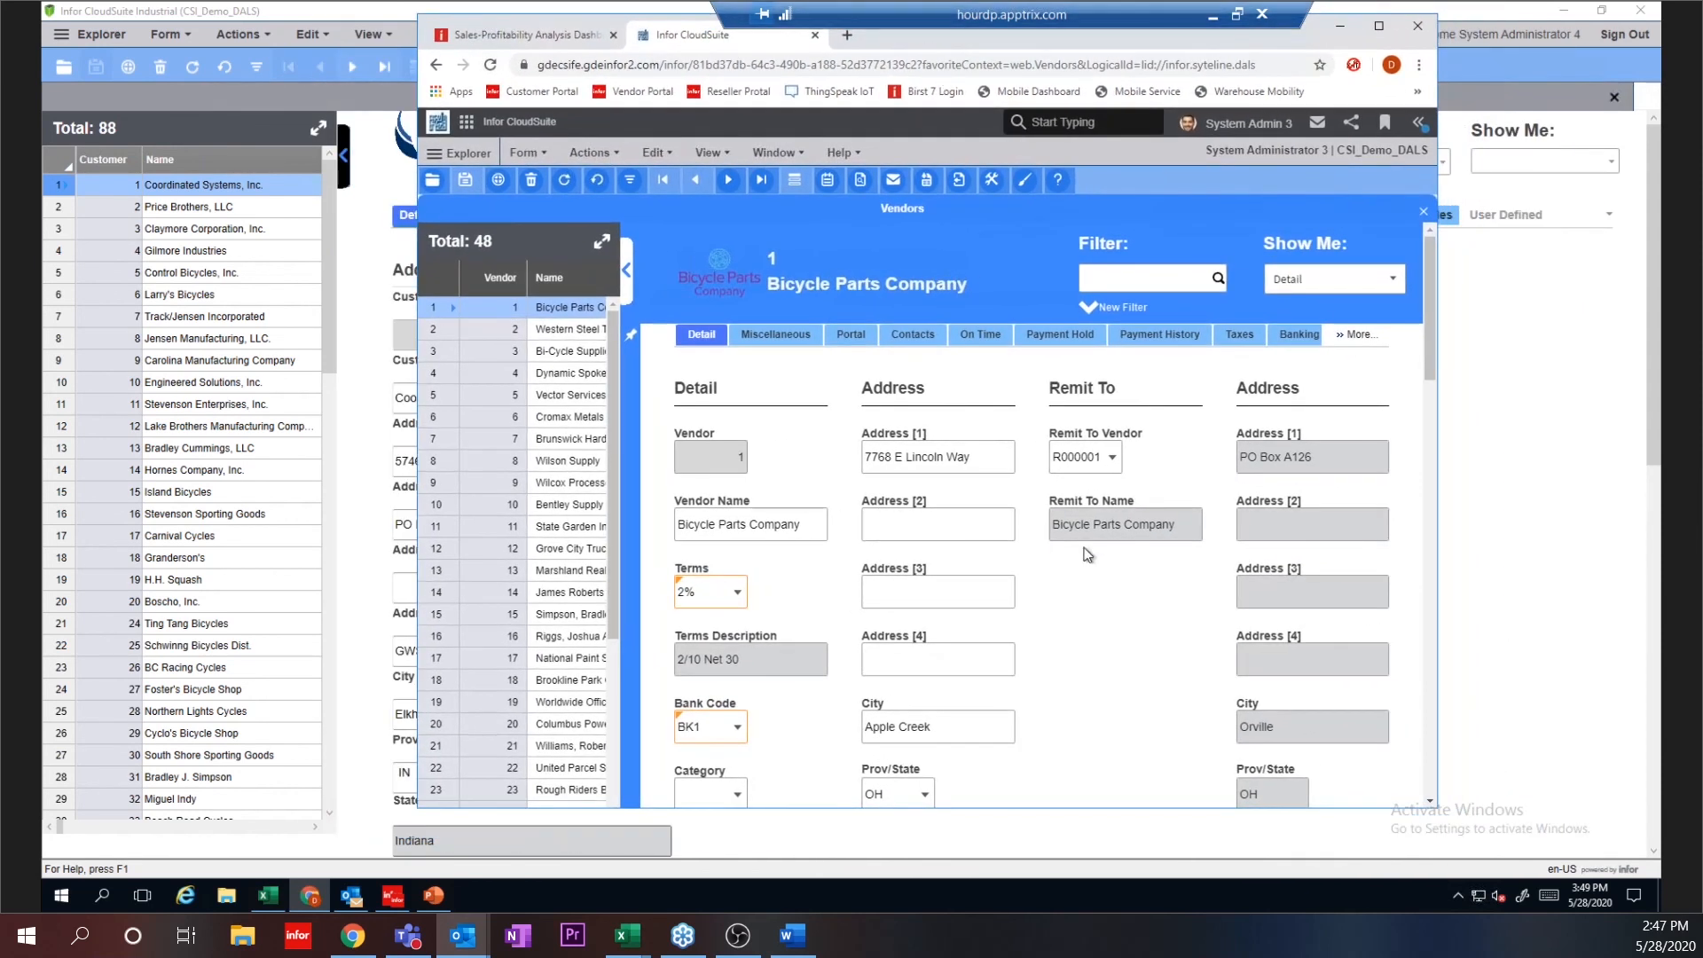
pyautogui.click(925, 457)
# Step: Narrow the Vendors form's window to review the reflowed fields, widen it again, and restore it to full screen
pyautogui.moveTo(1438, 481); pyautogui.dragTo(1029, 471)
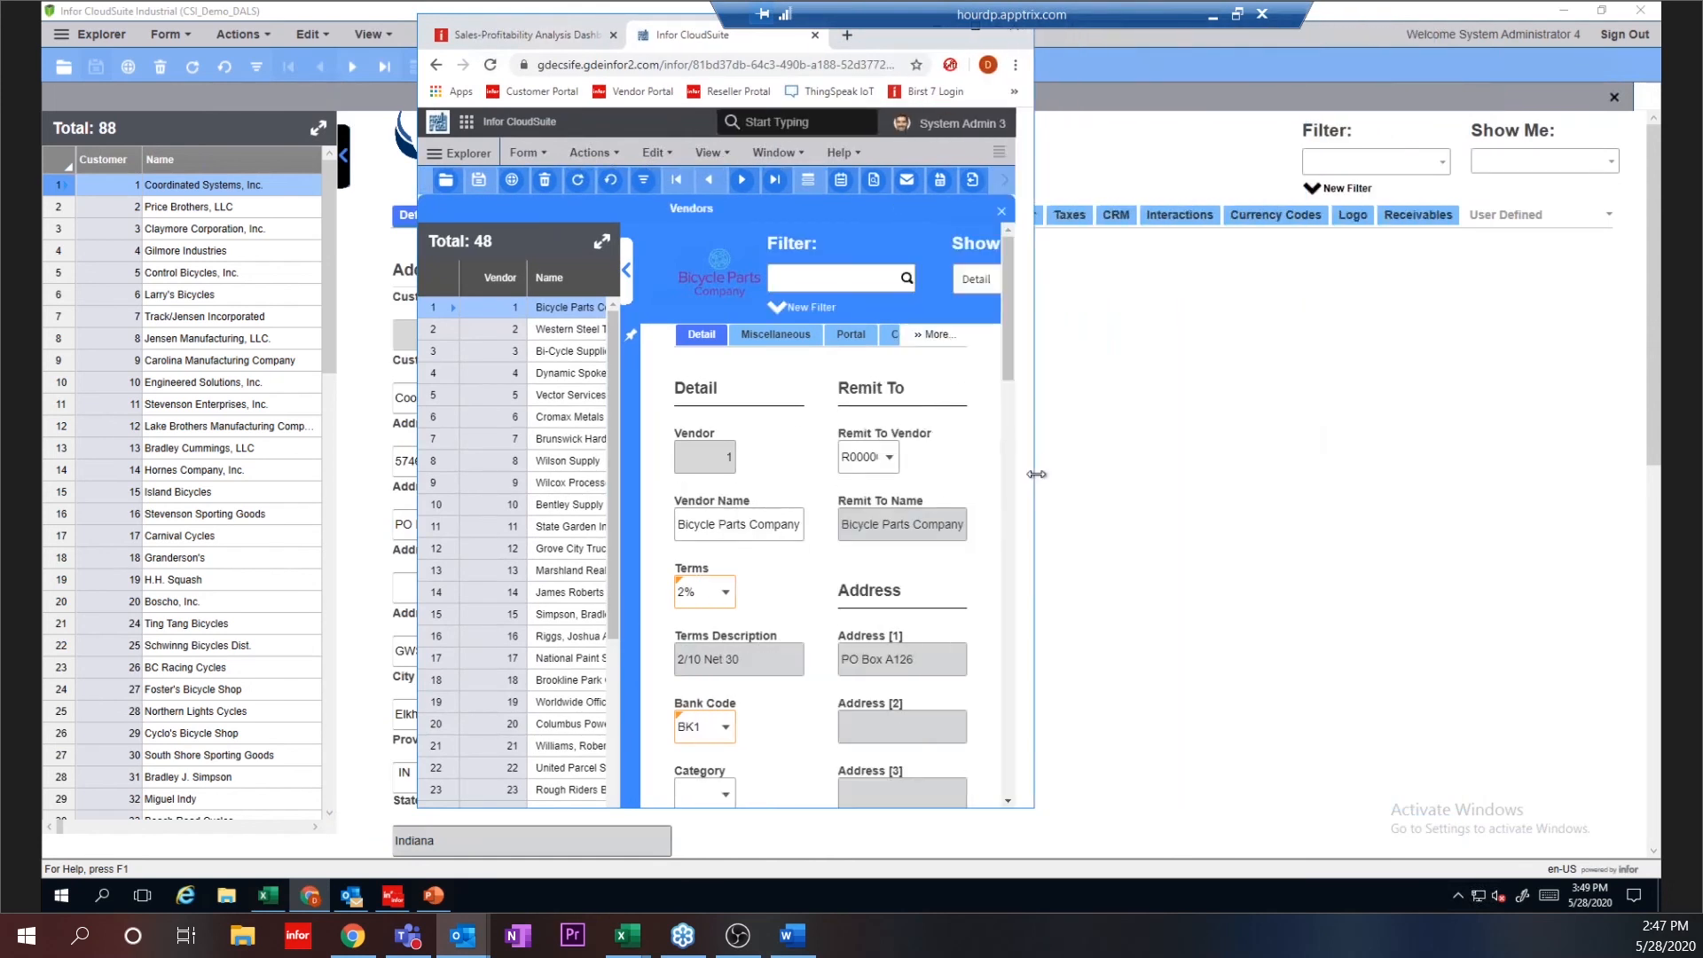
pyautogui.moveTo(1022, 317); pyautogui.dragTo(1034, 677)
pyautogui.moveTo(1041, 462); pyautogui.dragTo(1419, 309)
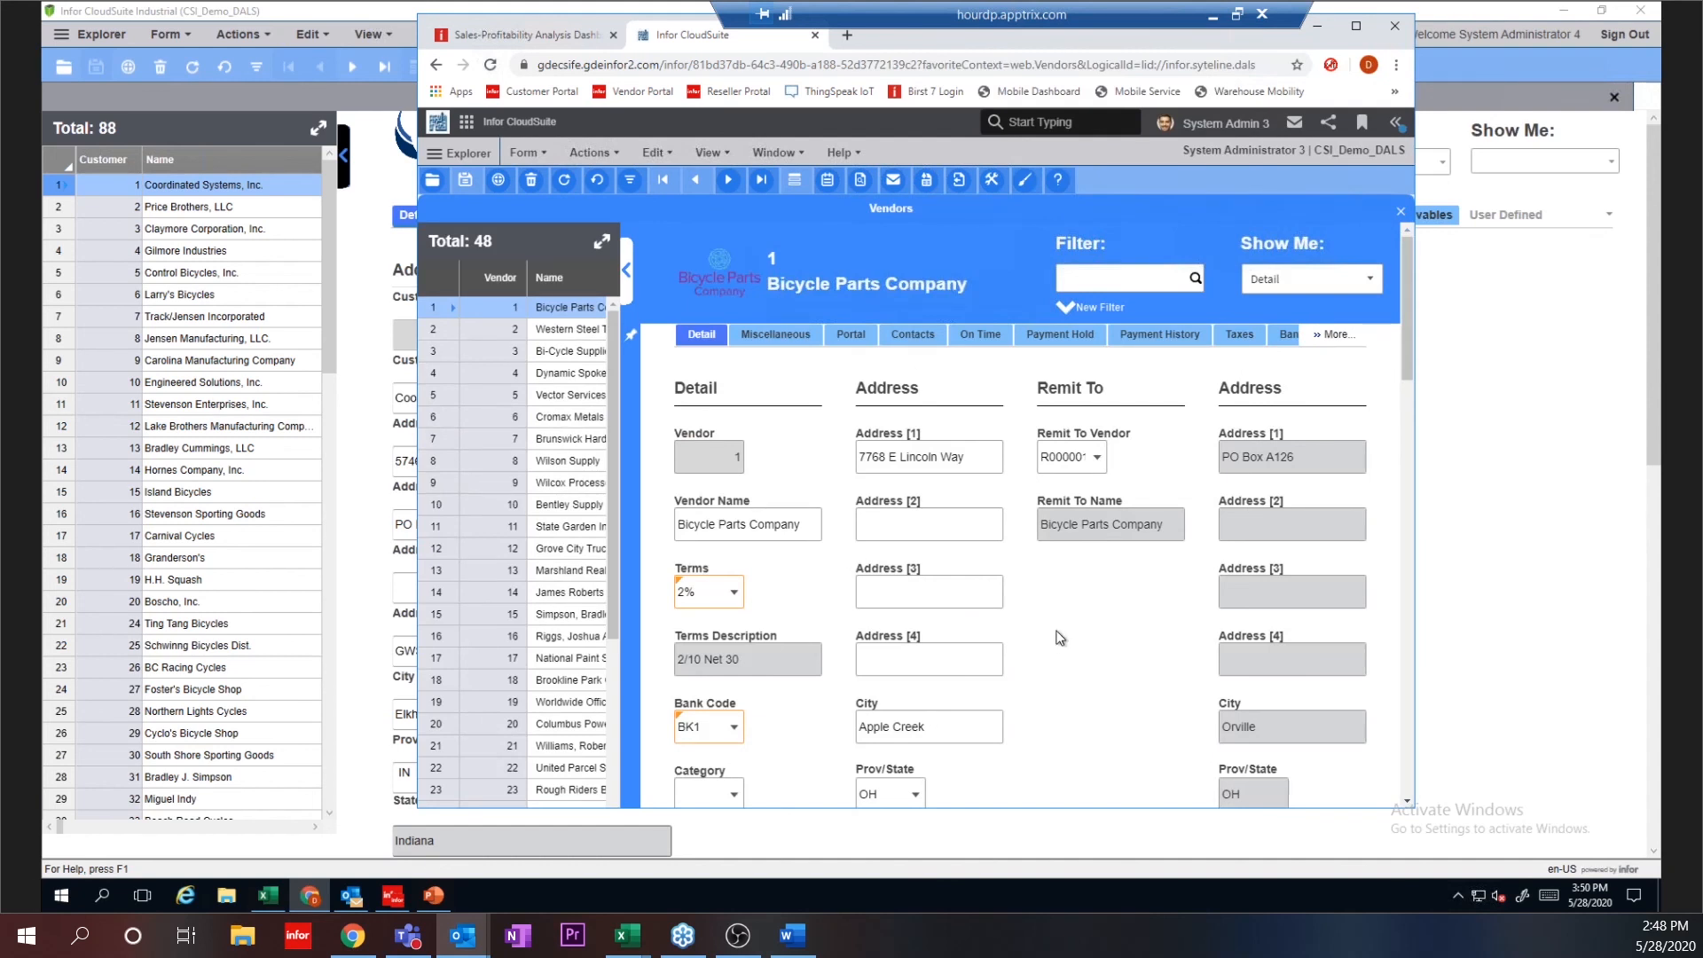
pyautogui.click(1356, 28)
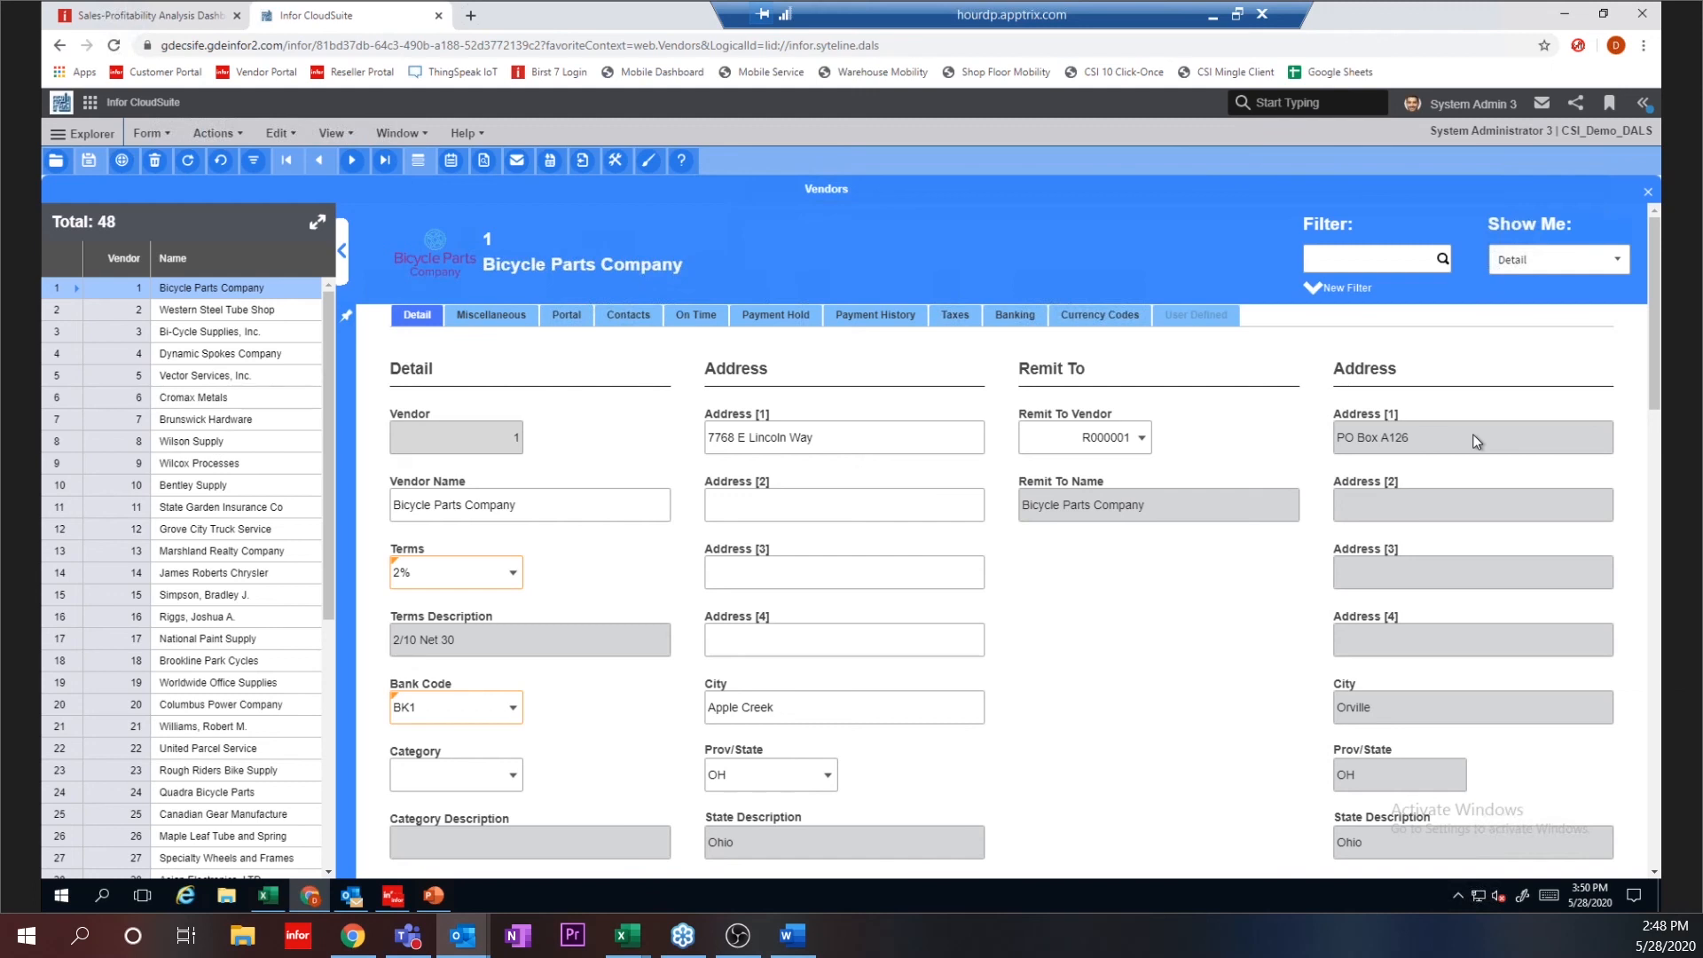
# Step: Close the Vendors form and return through the homepages to the CloudSuite Look & Feel Overview page
pyautogui.click(1647, 201)
pyautogui.click(61, 106)
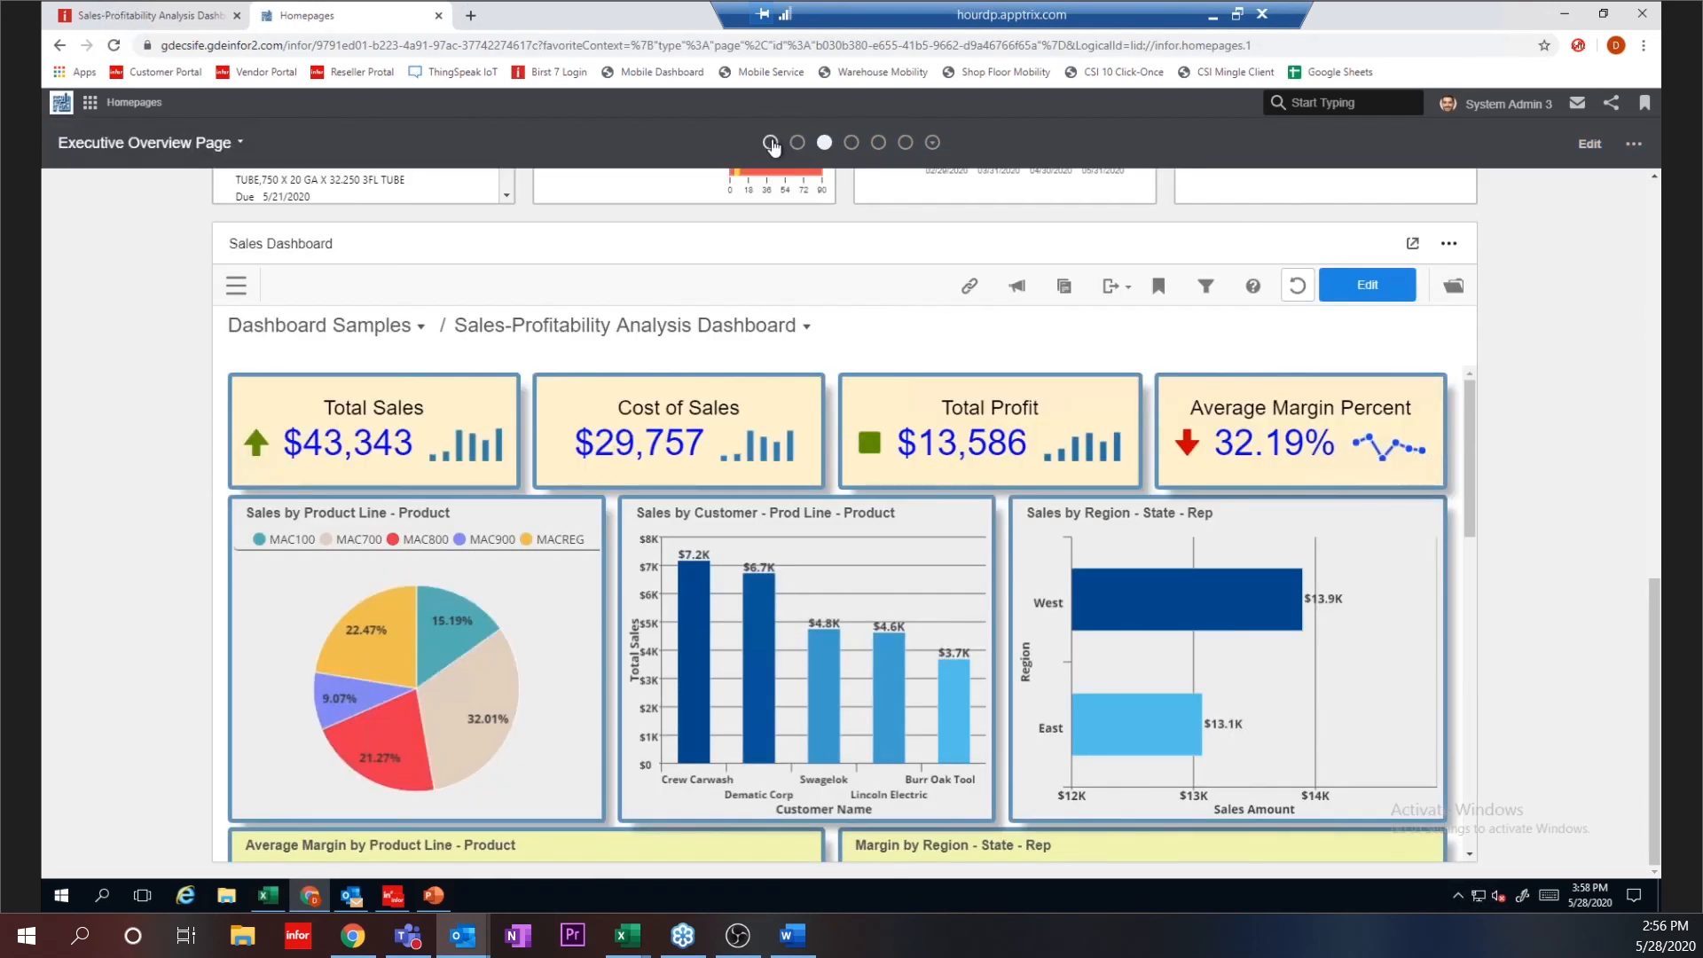
pyautogui.click(770, 142)
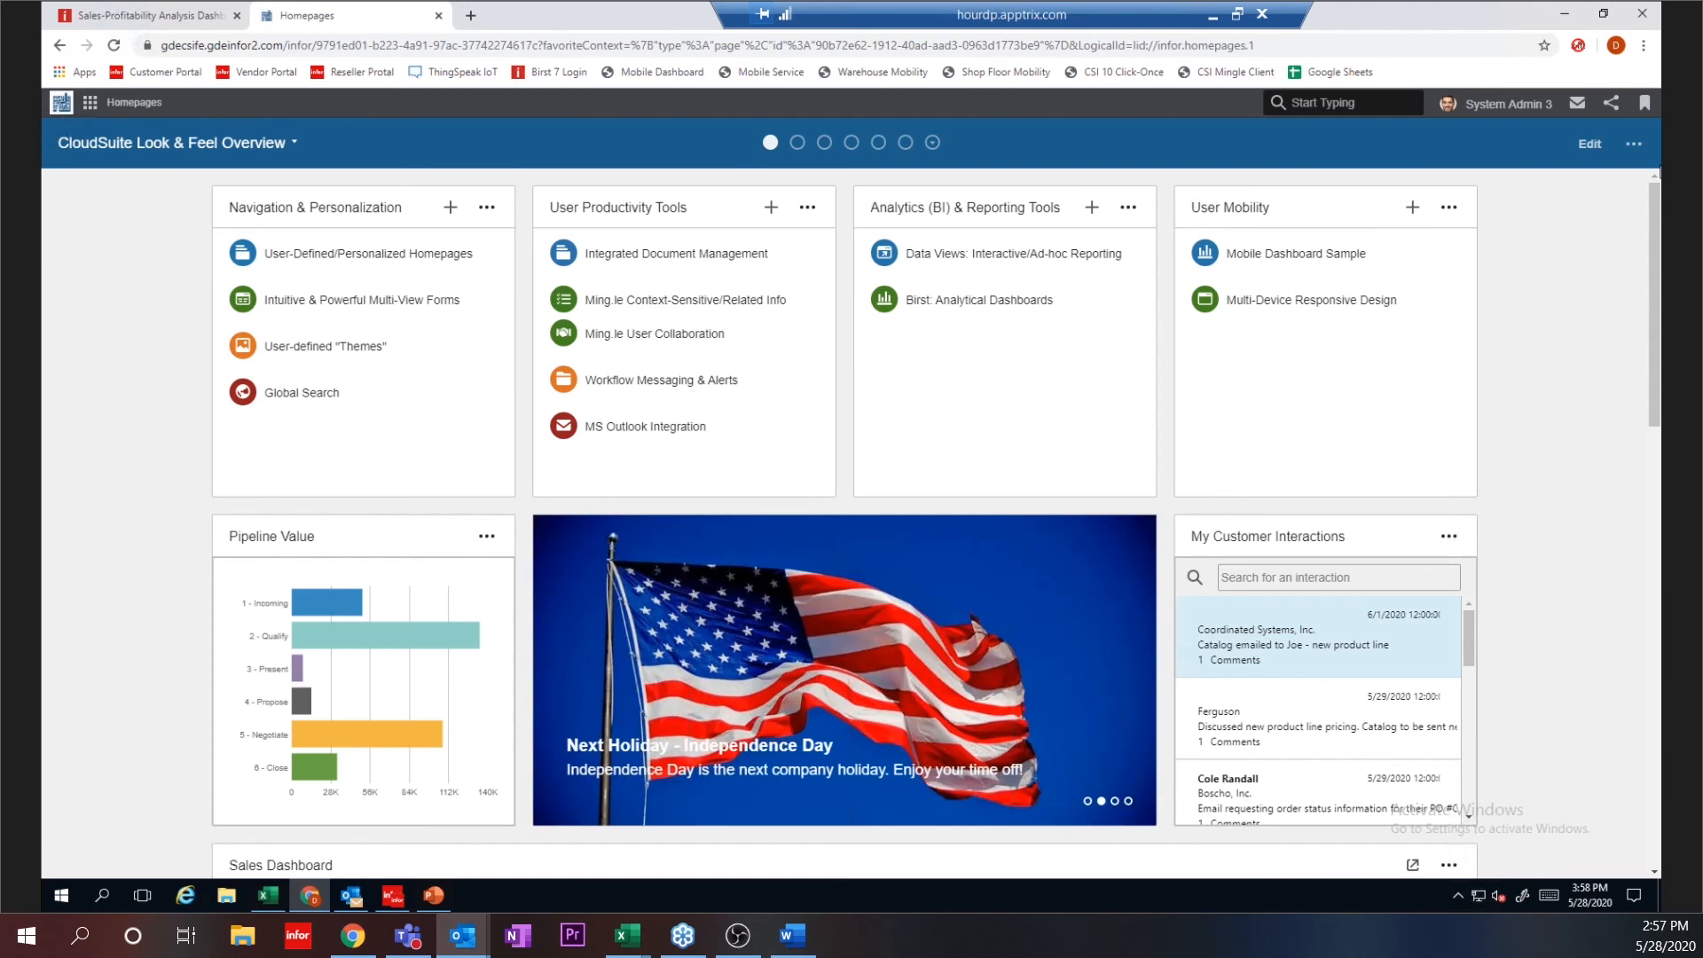